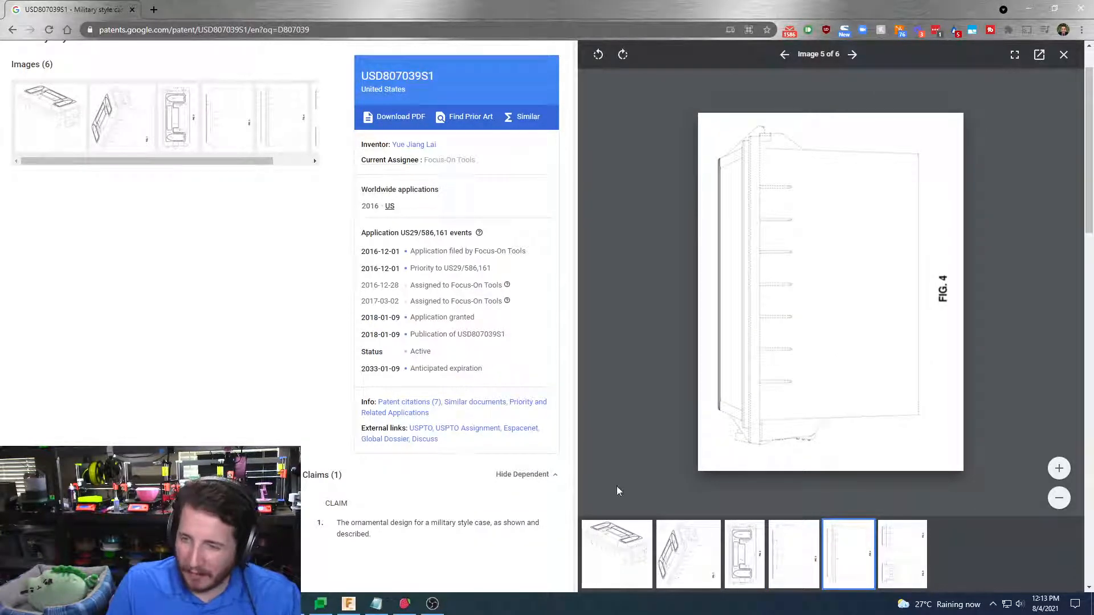
Review patent USD807039S1's description, citations and event dates, checking its anticipated expiration
scroll(179, 245, "down", 3)
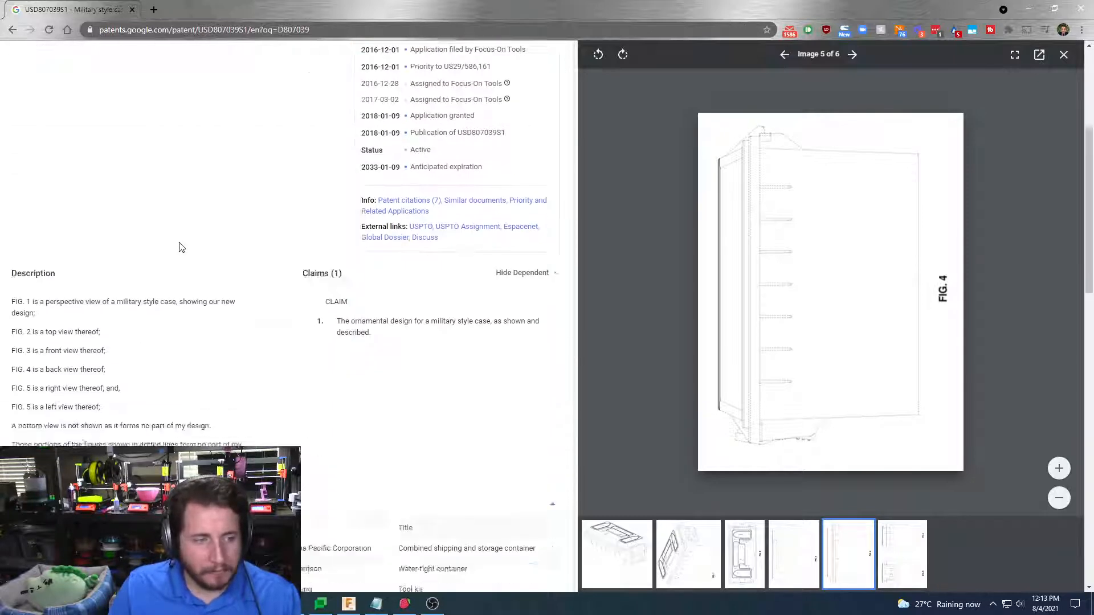
scroll(180, 246, "down", 5)
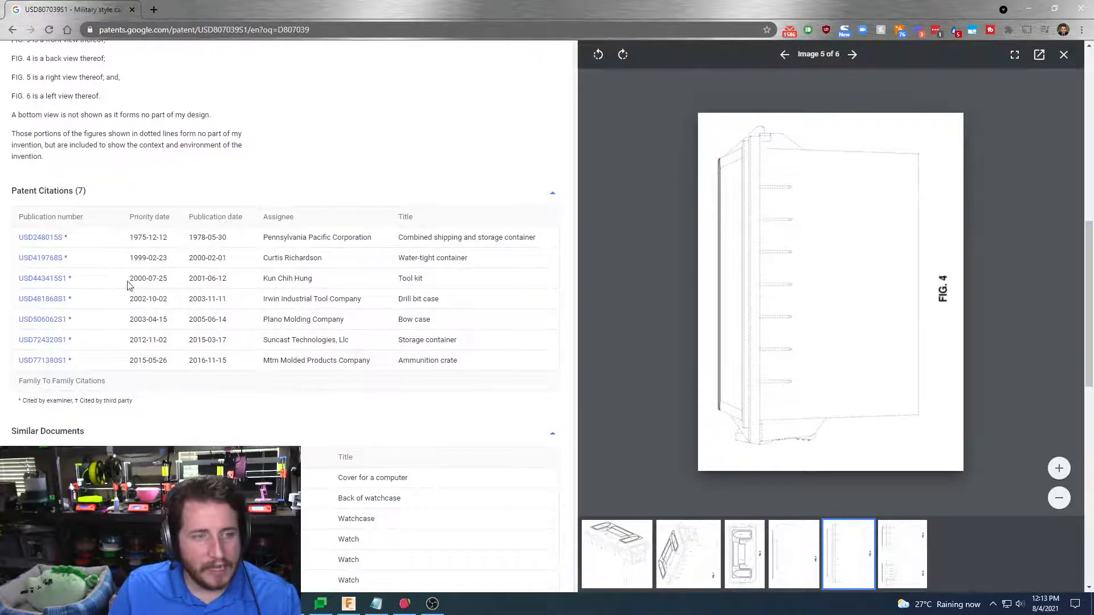
scroll(144, 430, "down", 2)
scroll(156, 416, "up", 5)
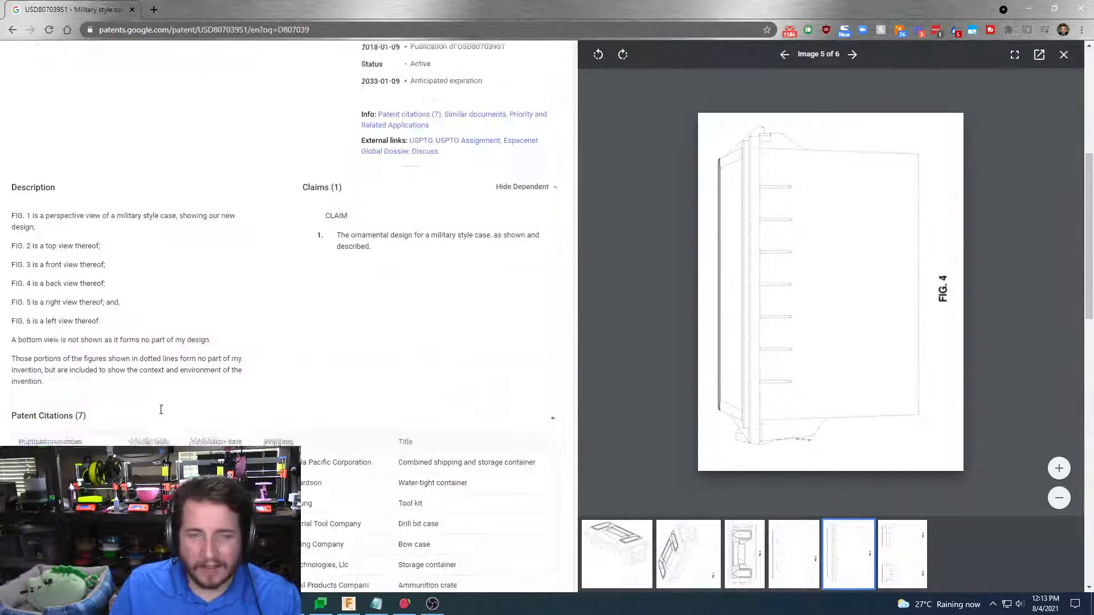
scroll(162, 408, "up", 5)
scroll(182, 335, "down", 1)
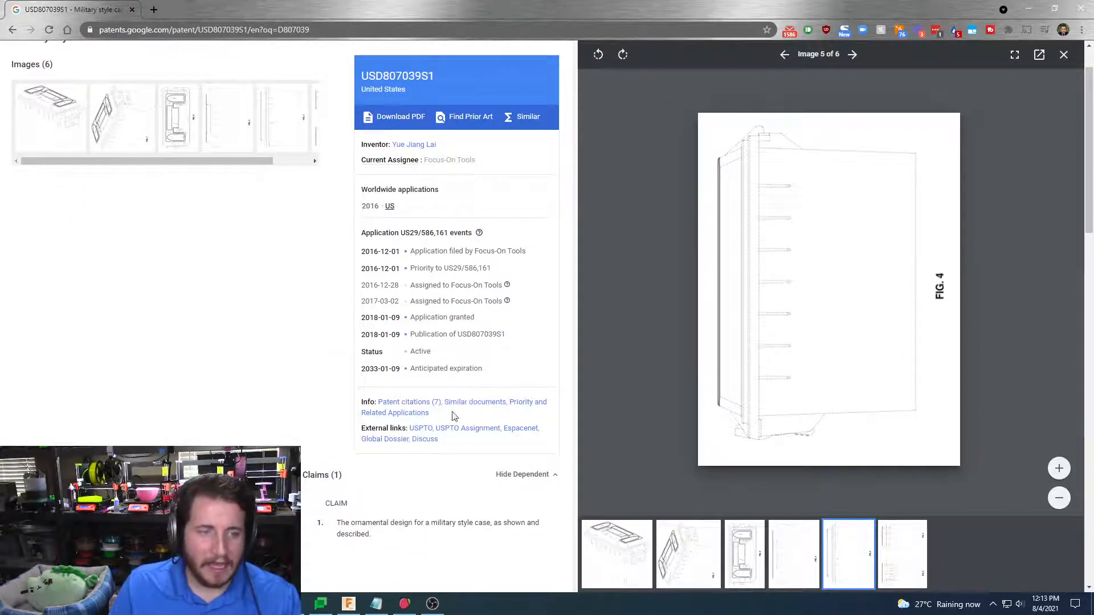
left_click_drag(361, 370, 403, 374)
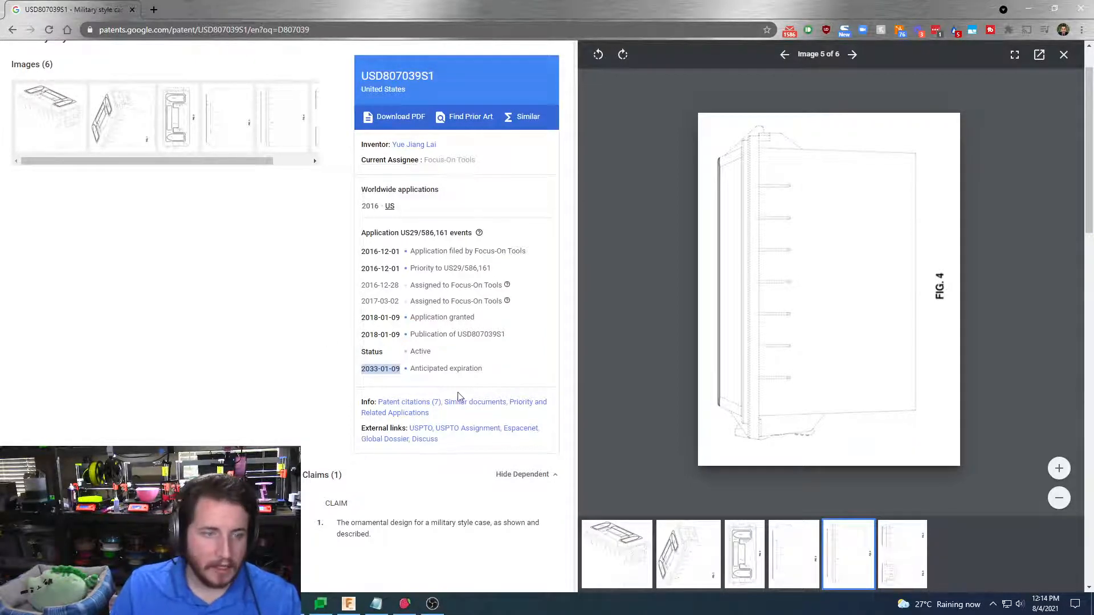
left_click(457, 372)
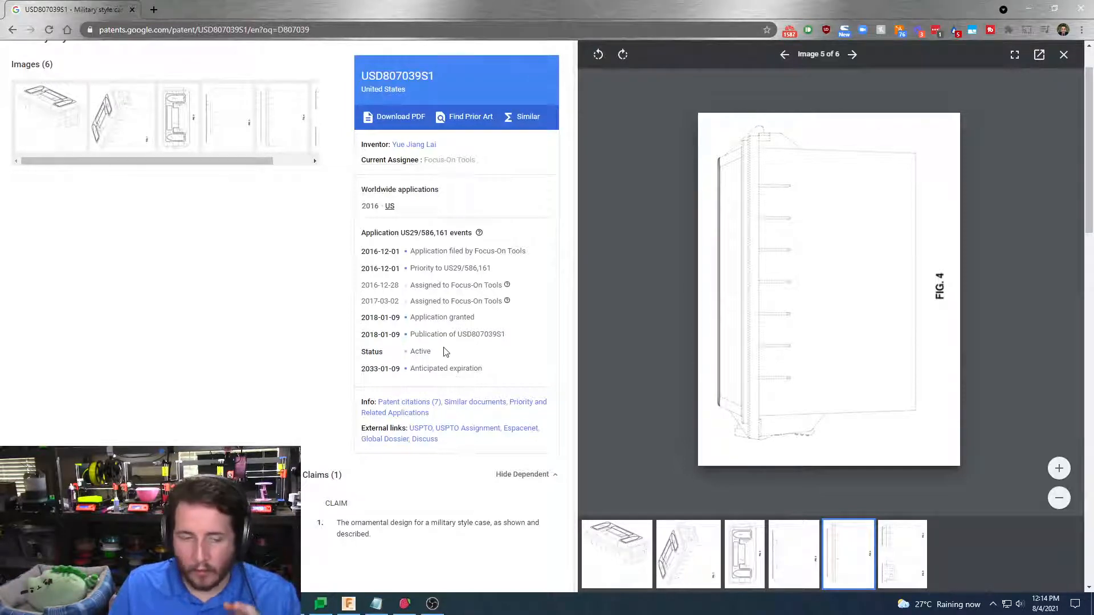
Switch to Fusion 360 and start a sketch on the horizontal top plane
left_click(348, 604)
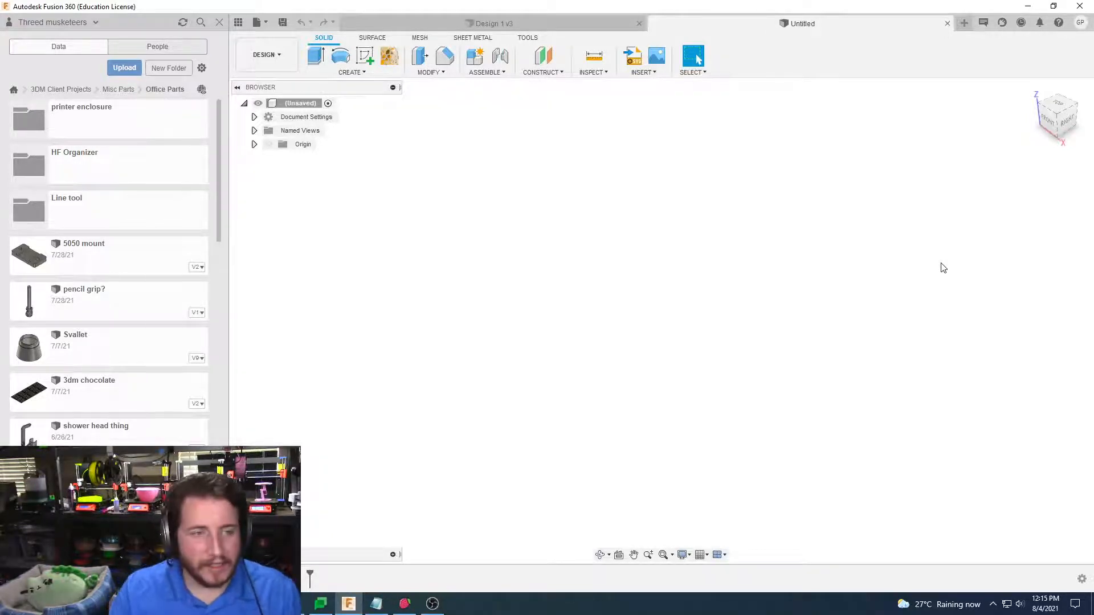
left_click(361, 57)
left_click(699, 308)
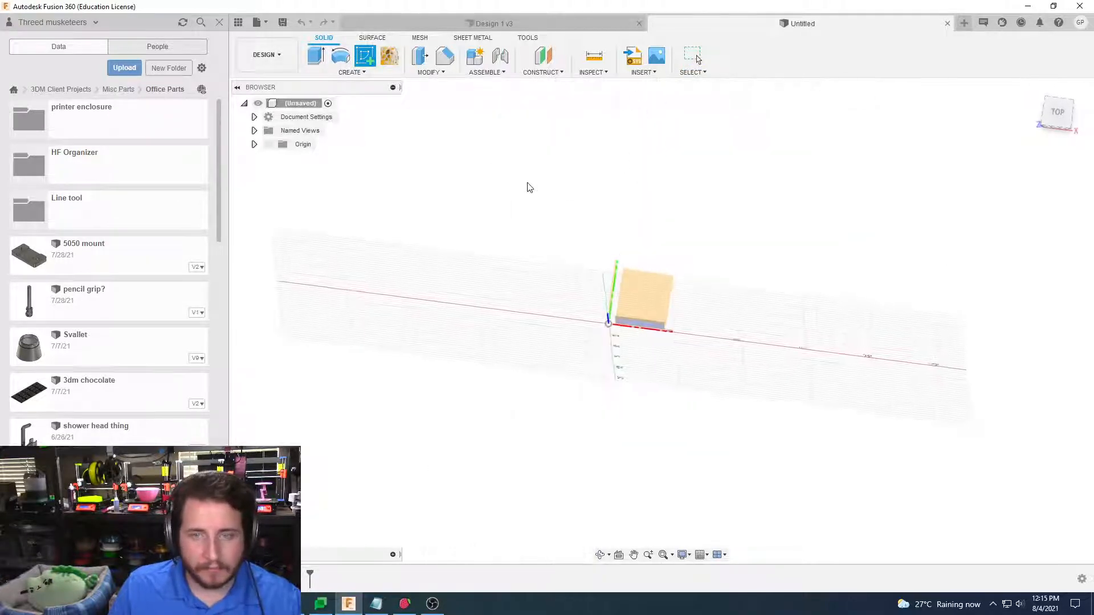
left_click(647, 305)
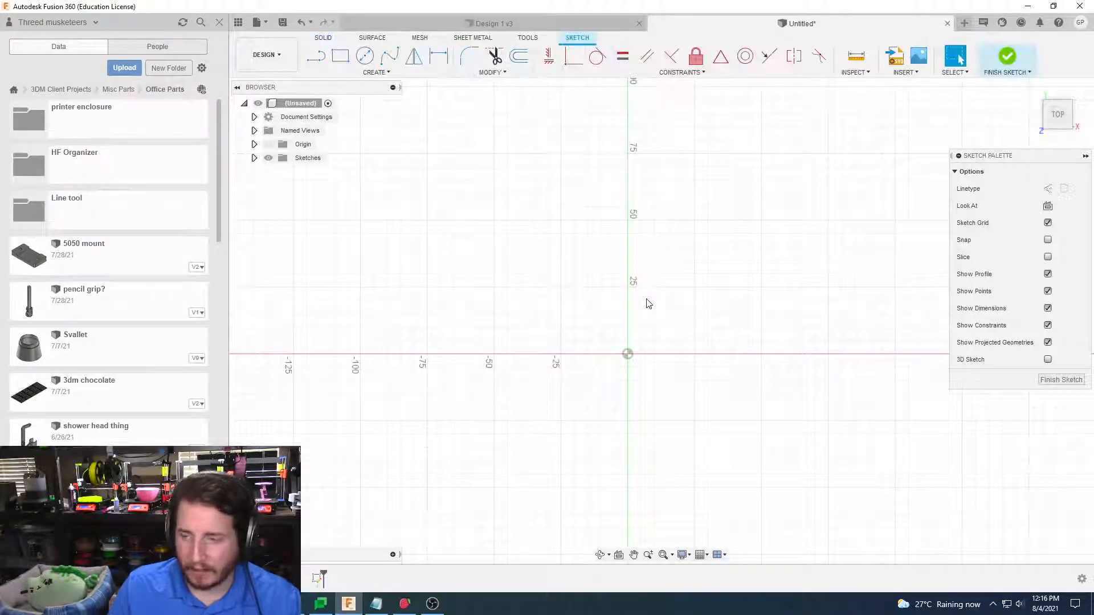
Draw a center rectangle from the origin, 113.19 mm high and about 160 mm wide
left_click(376, 72)
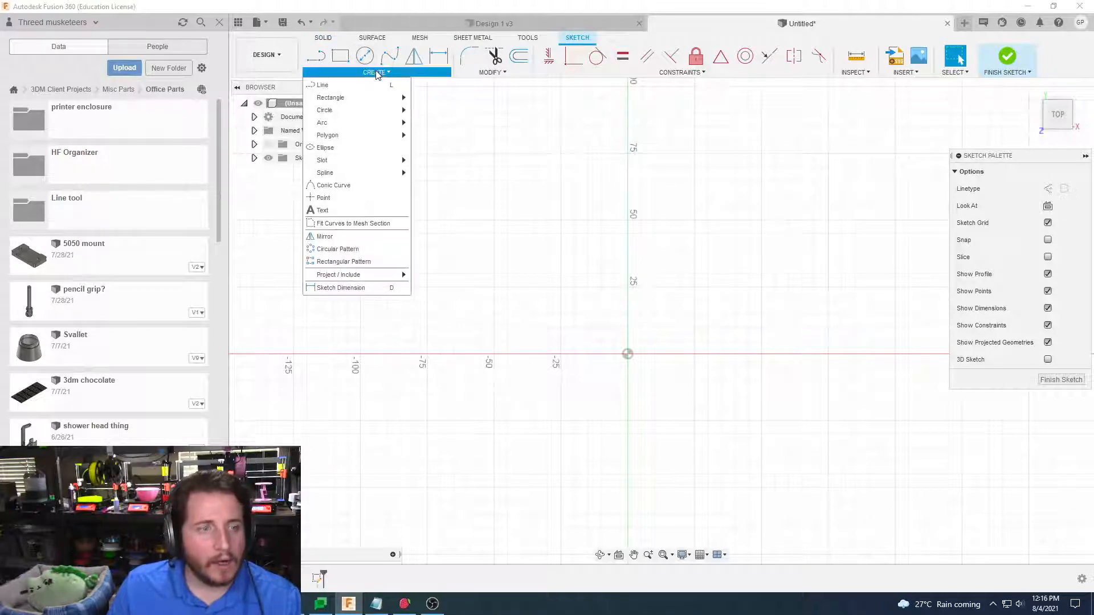
mouse_move(396, 98)
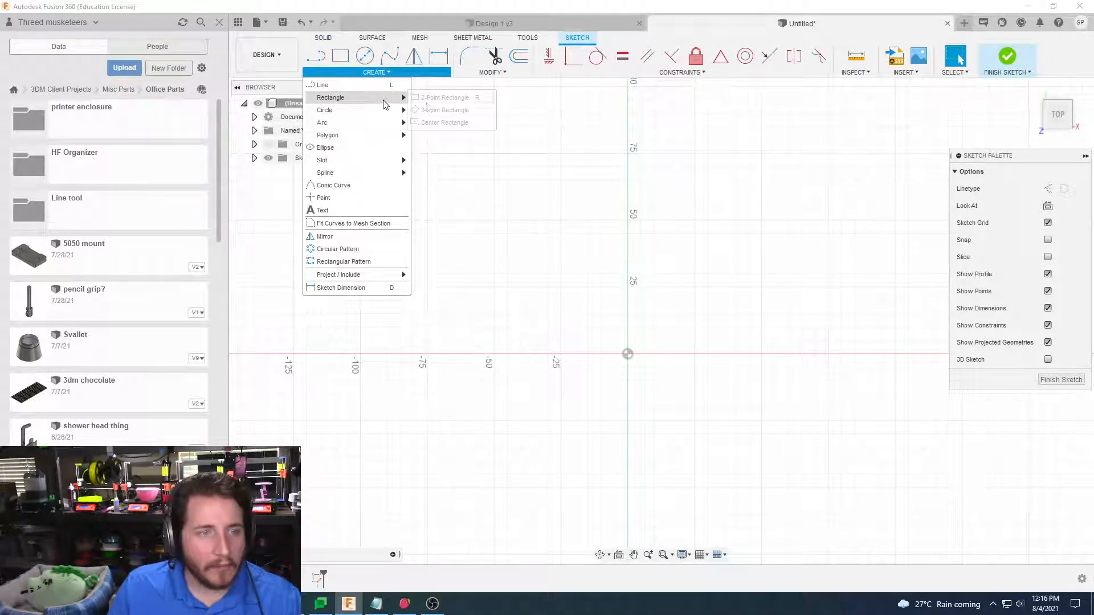
left_click(445, 122)
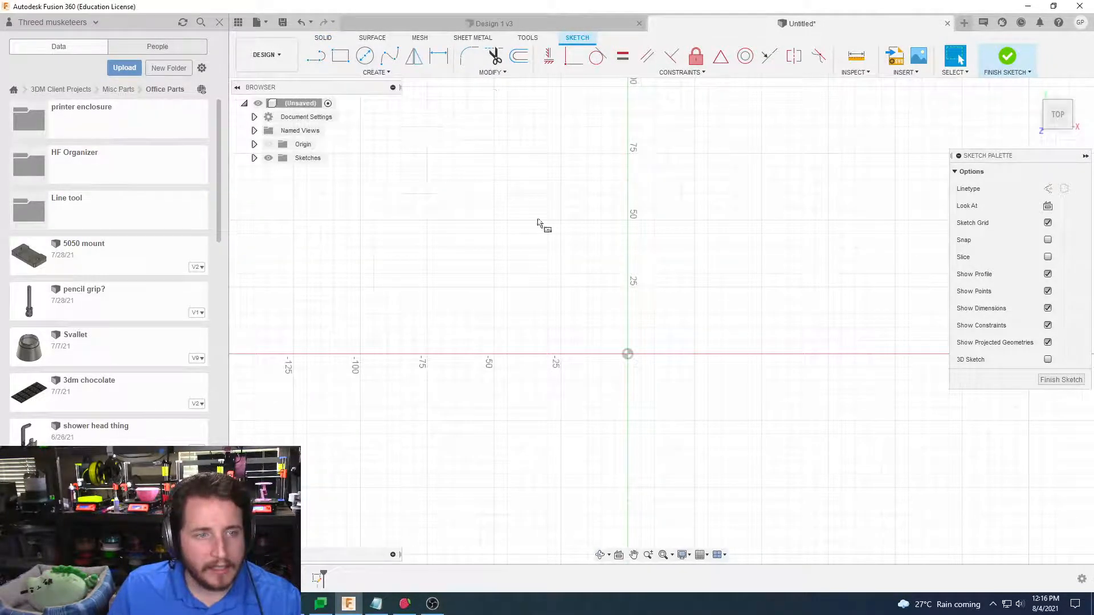
left_click(627, 354)
key("Tab")
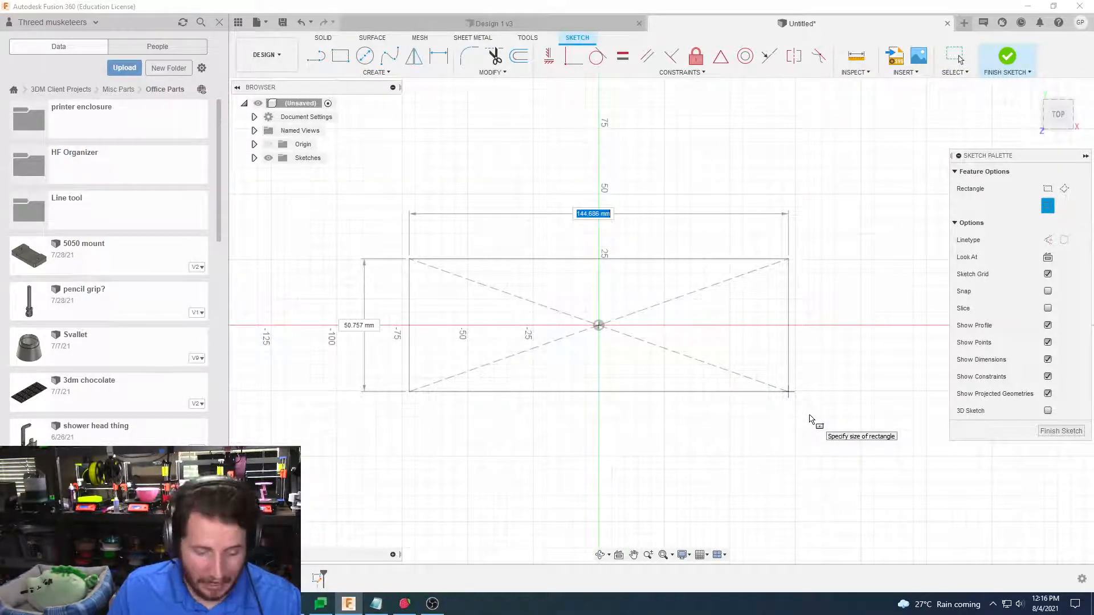
type("113.")
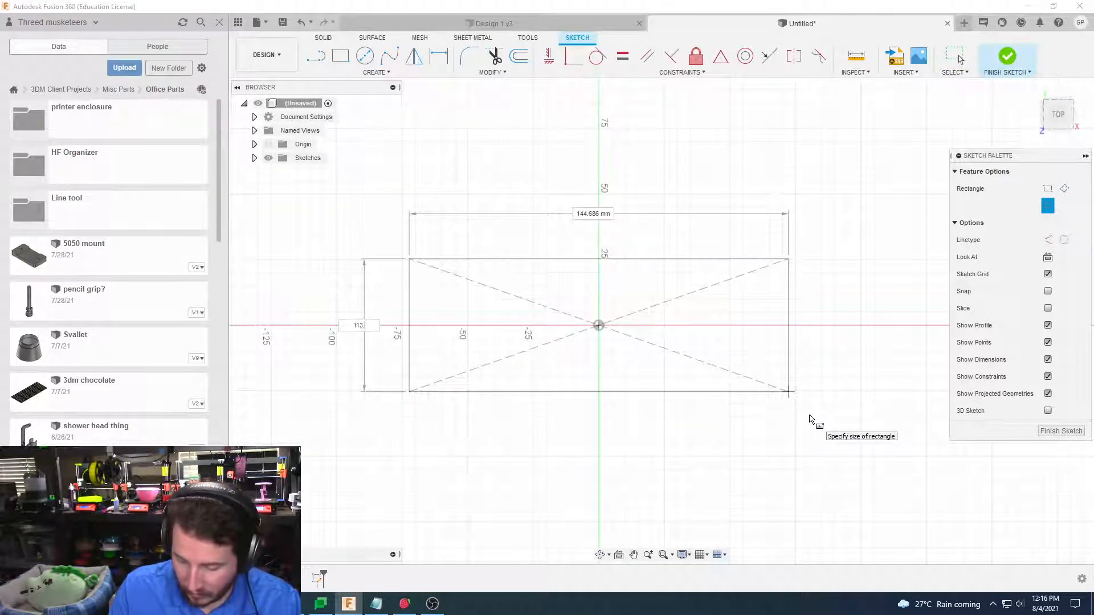
key("Tab")
type("9")
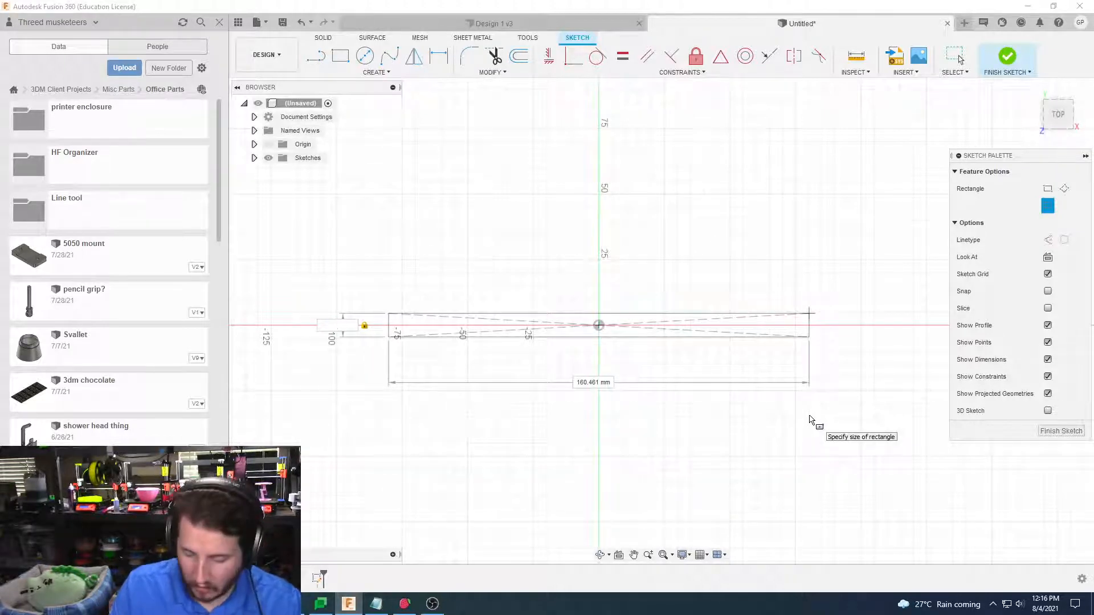
type("113")
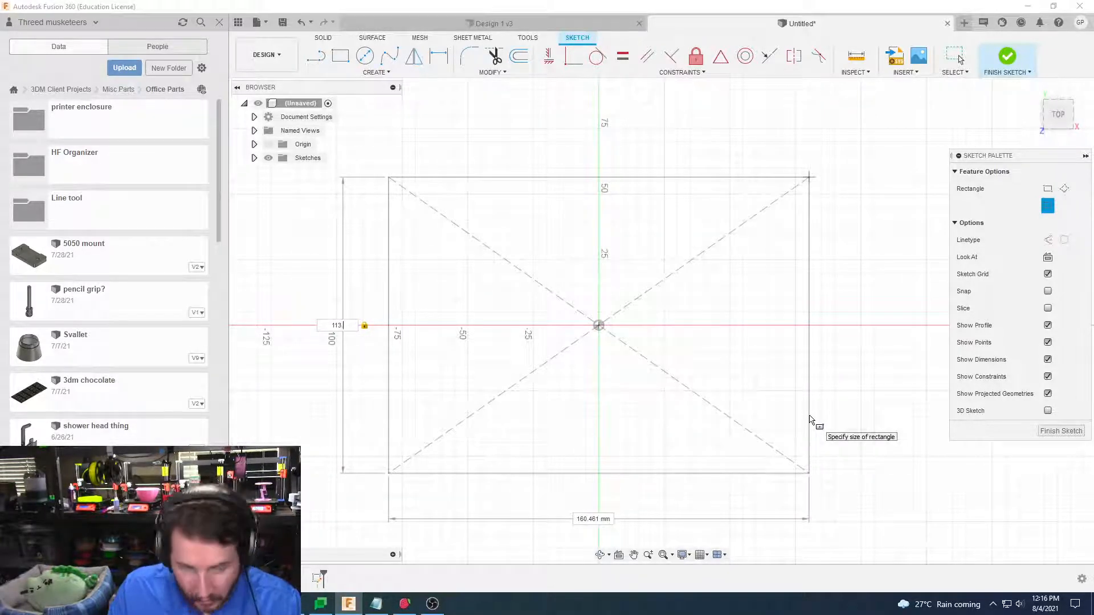
type(".19")
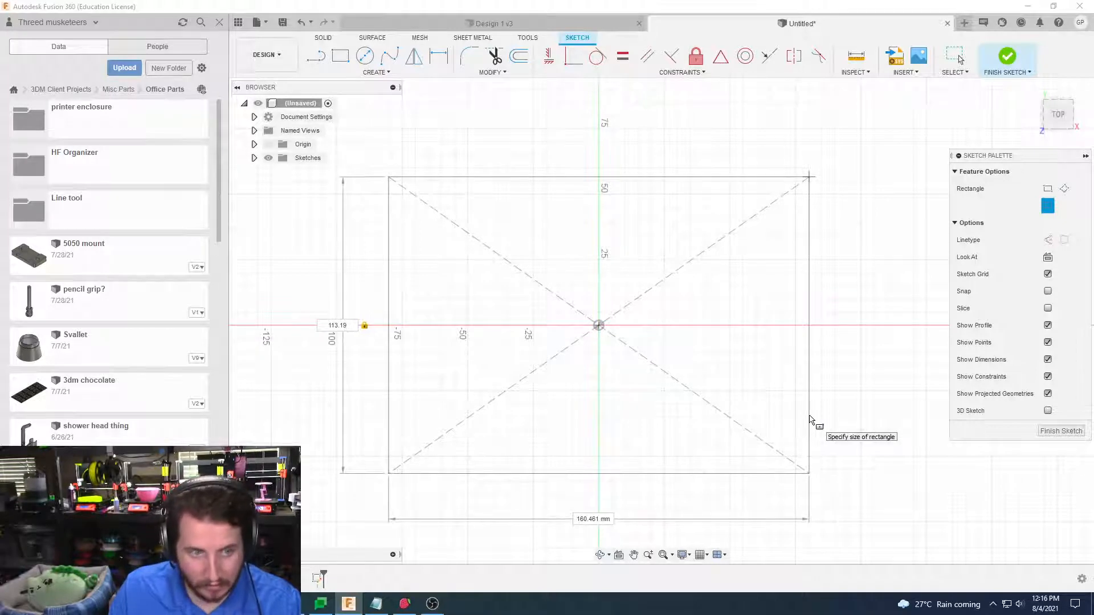
key("Return")
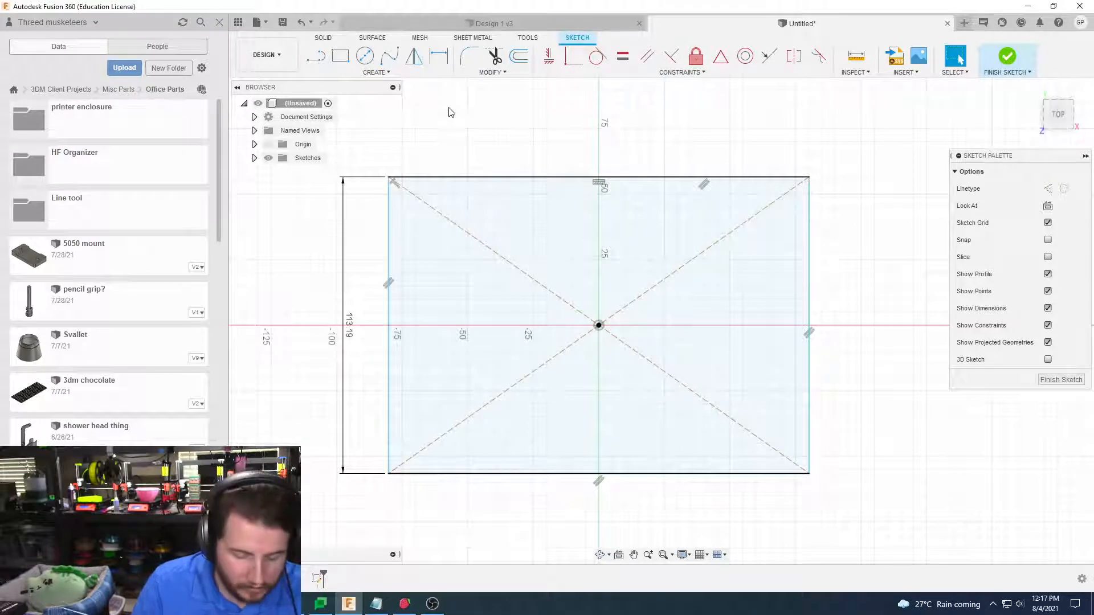
Dimension the rectangle's upper edge and set its width to 249 mm
key("d")
left_click(509, 177)
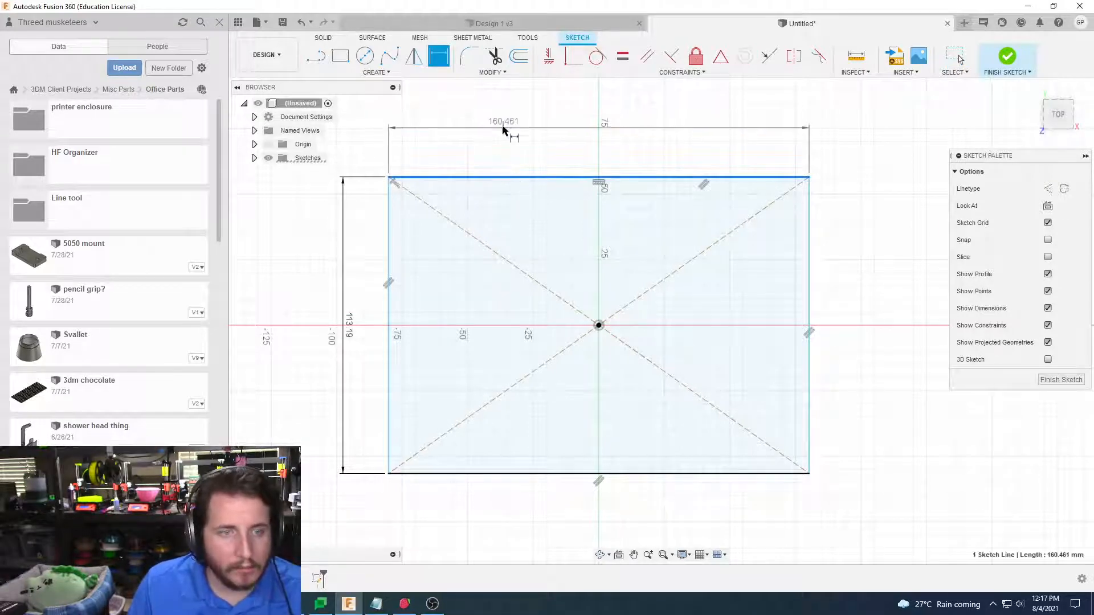
left_click(508, 126)
type("200")
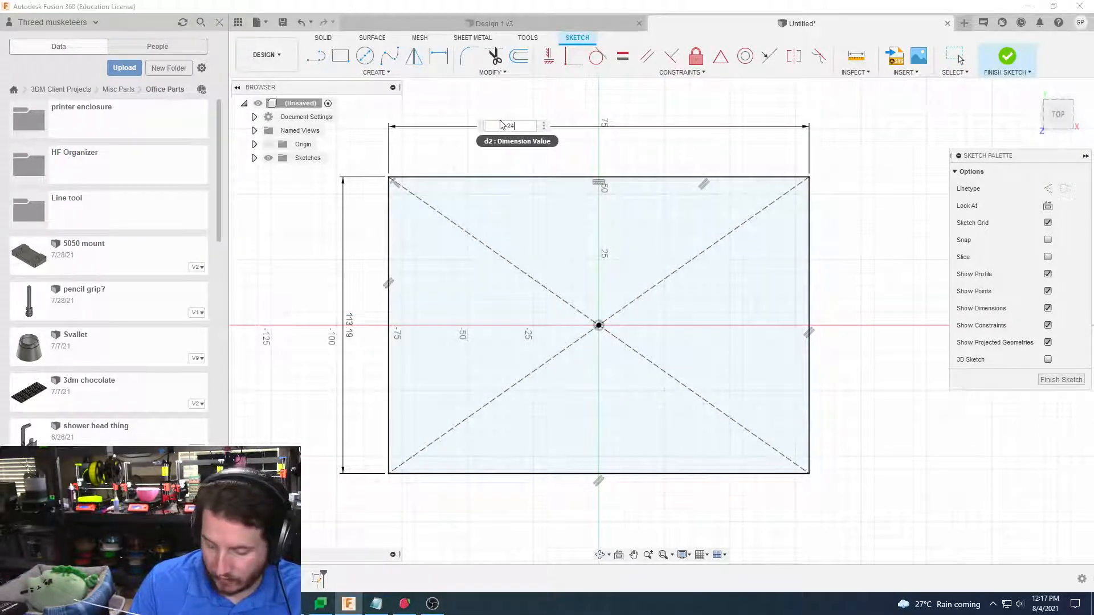
key("Return")
scroll(483, 305, "up", 2)
scroll(564, 322, "down", 3)
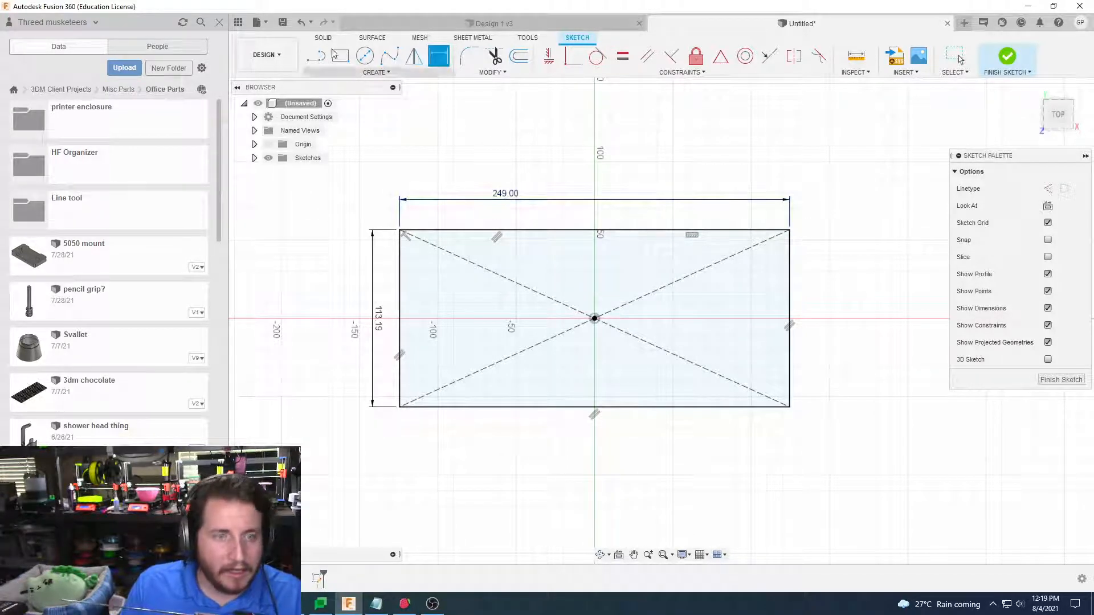
Draw a second center rectangle from the origin, 245 mm wide and 109.25 mm high, inside the first
left_click(375, 73)
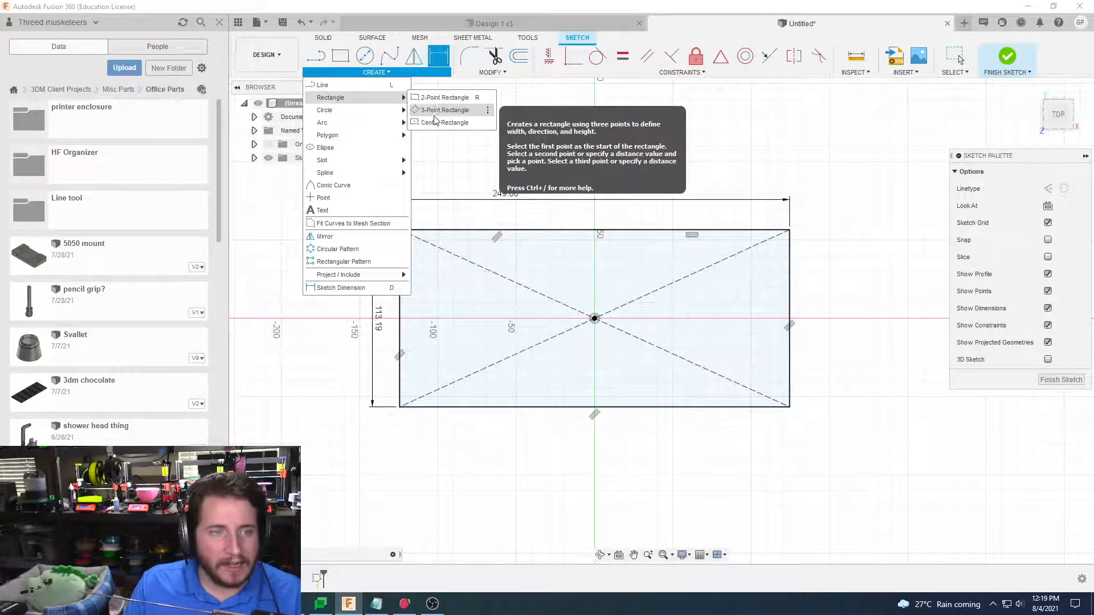
left_click(436, 123)
left_click(594, 318)
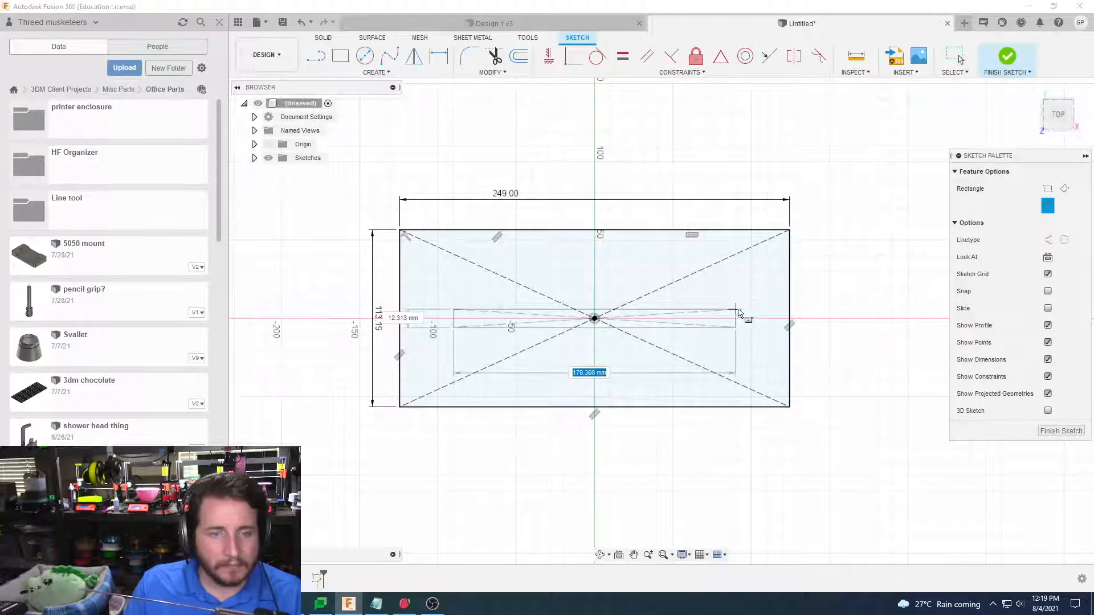
type("245")
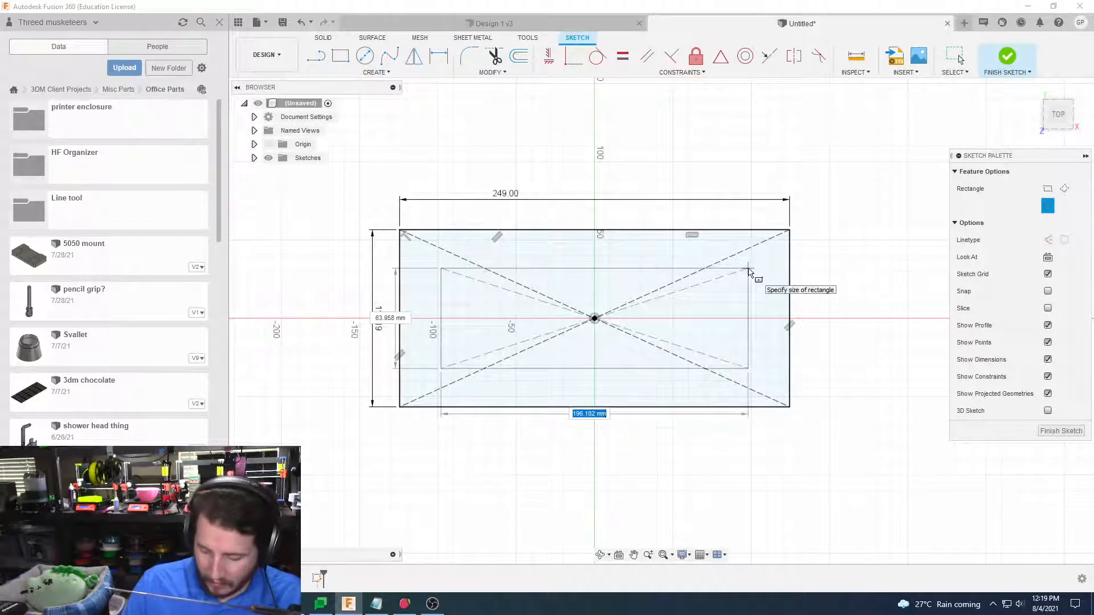
key("Tab")
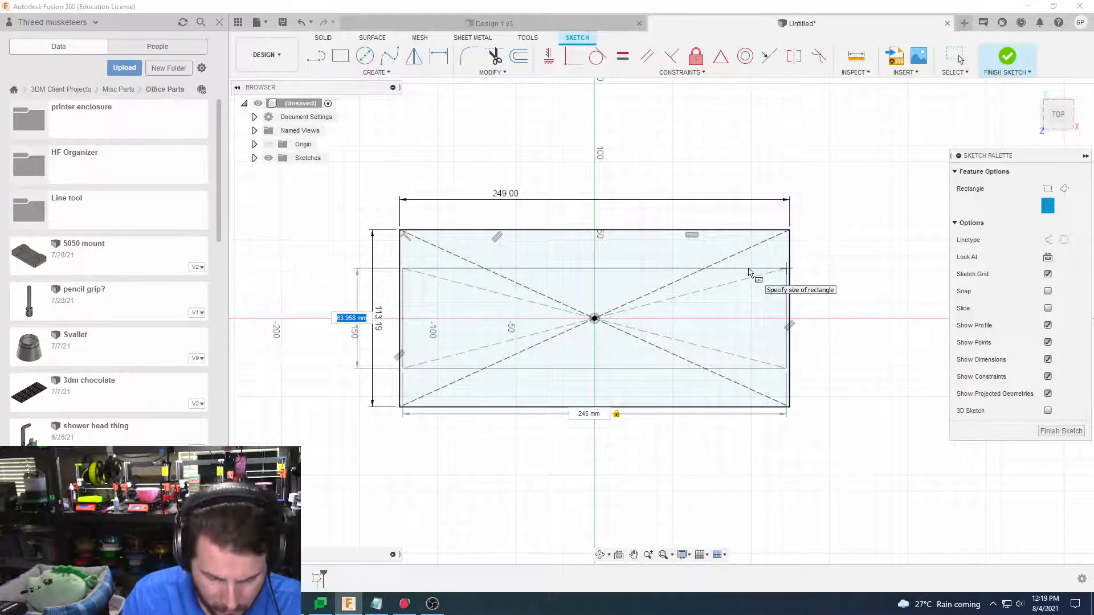
type("109.25")
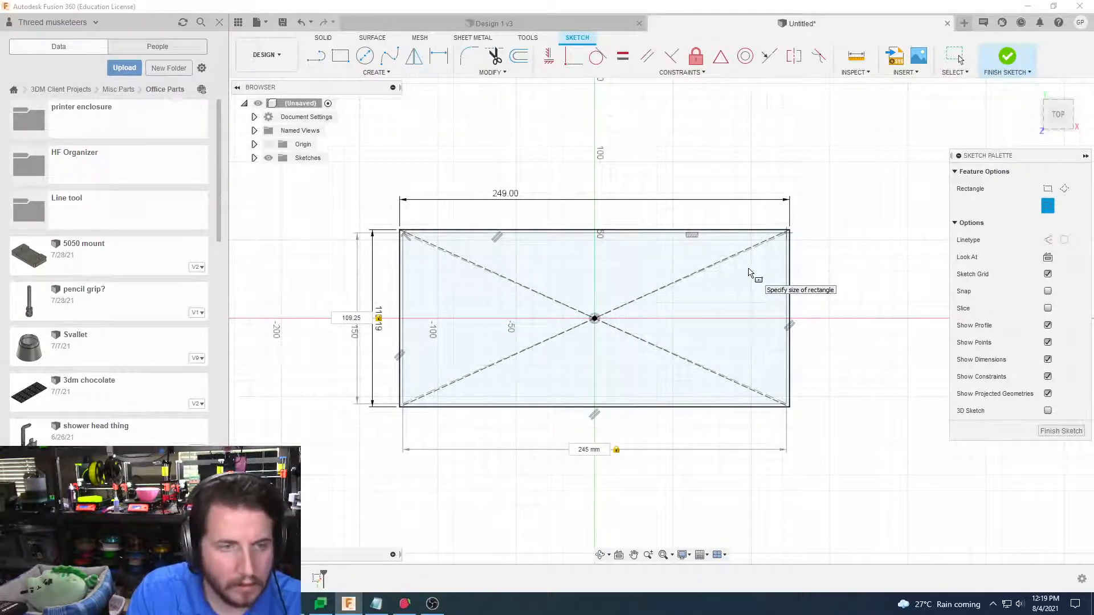
key("Return")
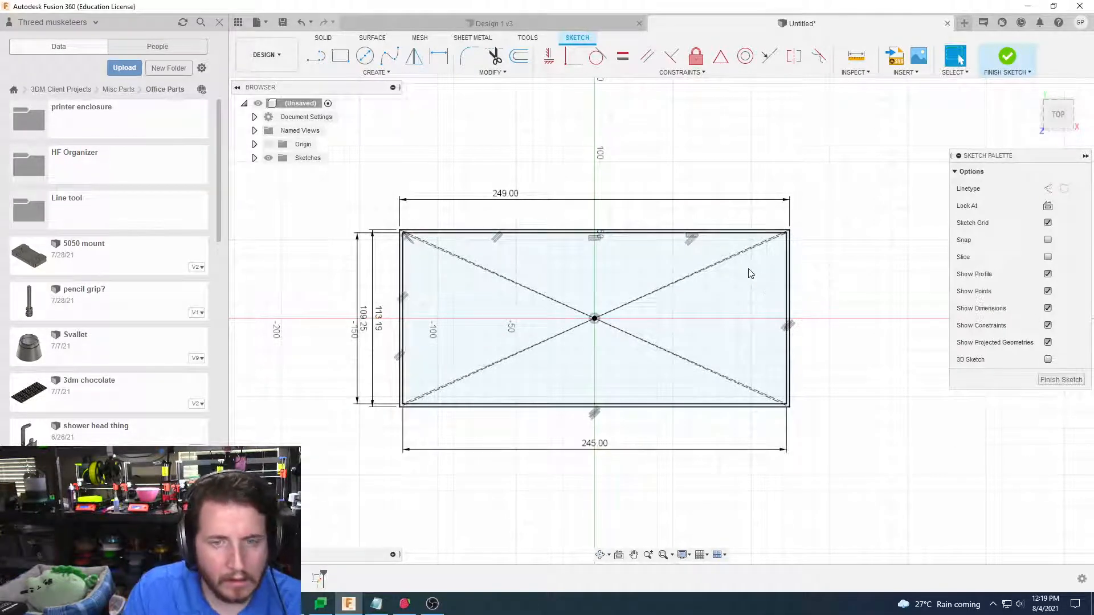
Check the gaps between the inner and outer rectangles at the right and upper edges without placing dimensions
mouse_move(751, 274)
middle_mouse_down()
mouse_move(695, 185)
mouse_move(673, 187)
middle_mouse_up()
scroll(699, 91, "up", 3)
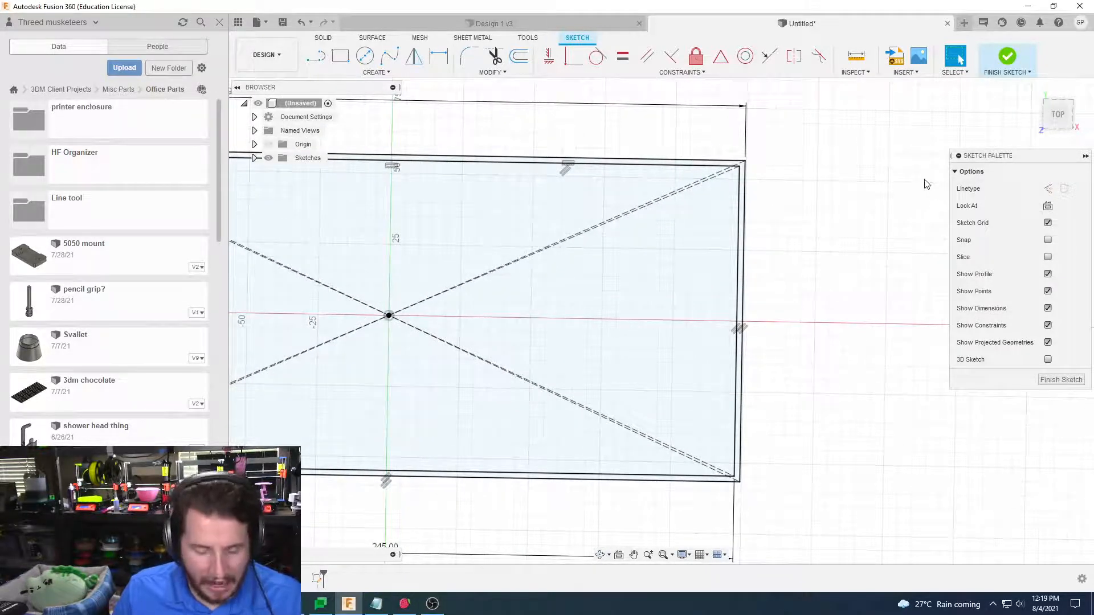
key("d")
left_click(739, 261)
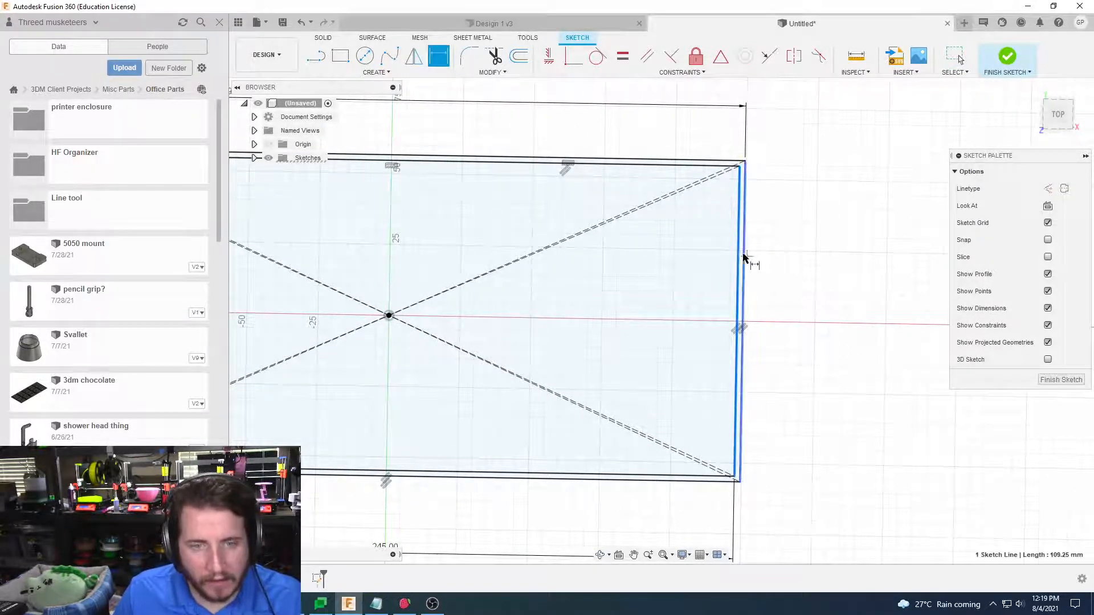
left_click(745, 262)
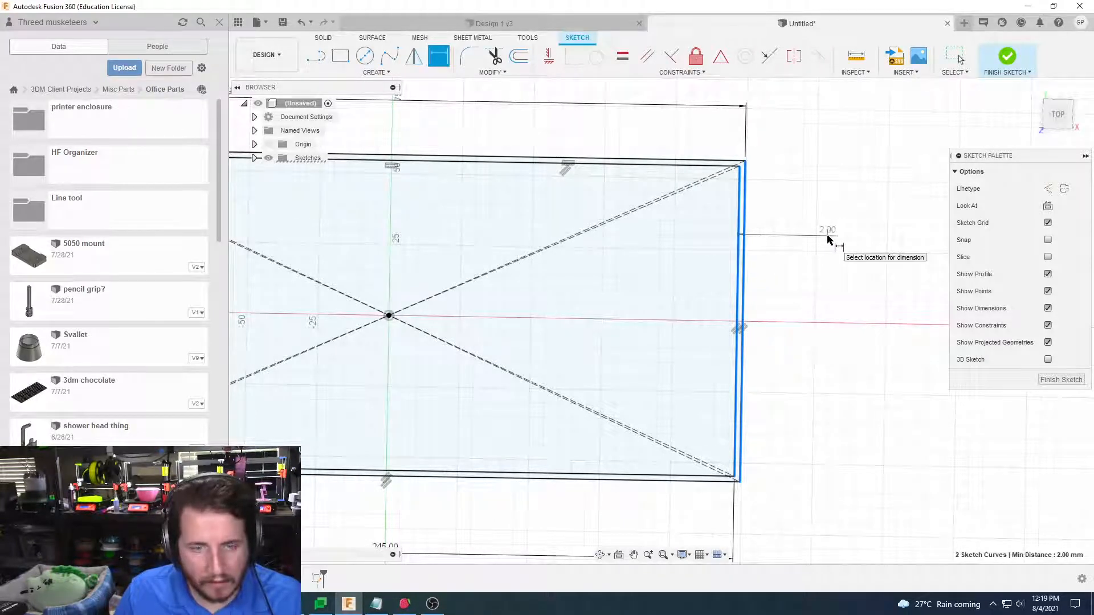
key("Escape")
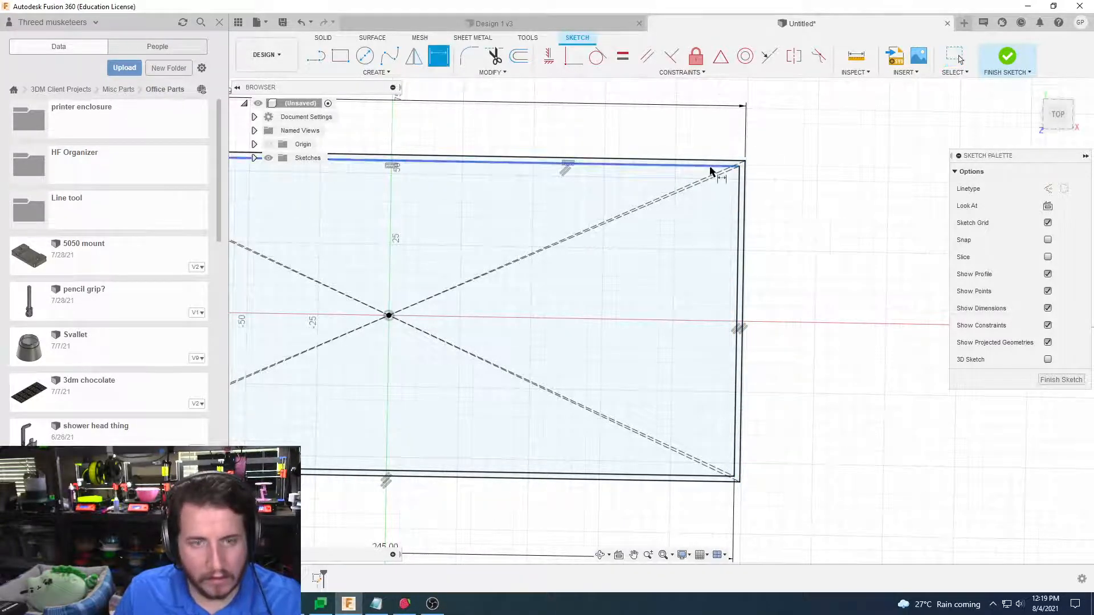
left_click(710, 166)
left_click(709, 162)
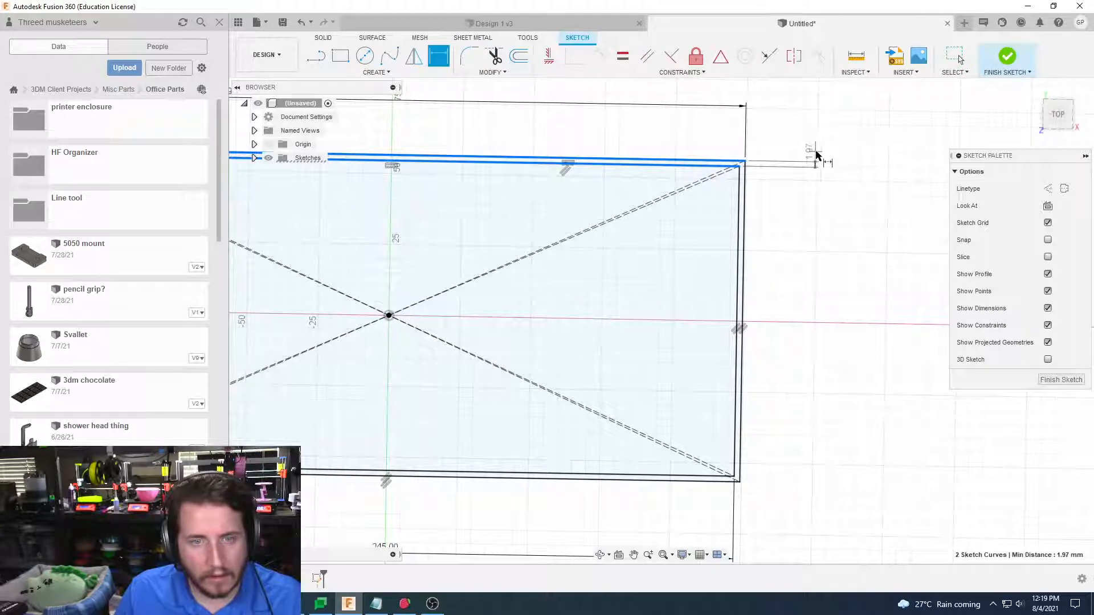
key("Escape")
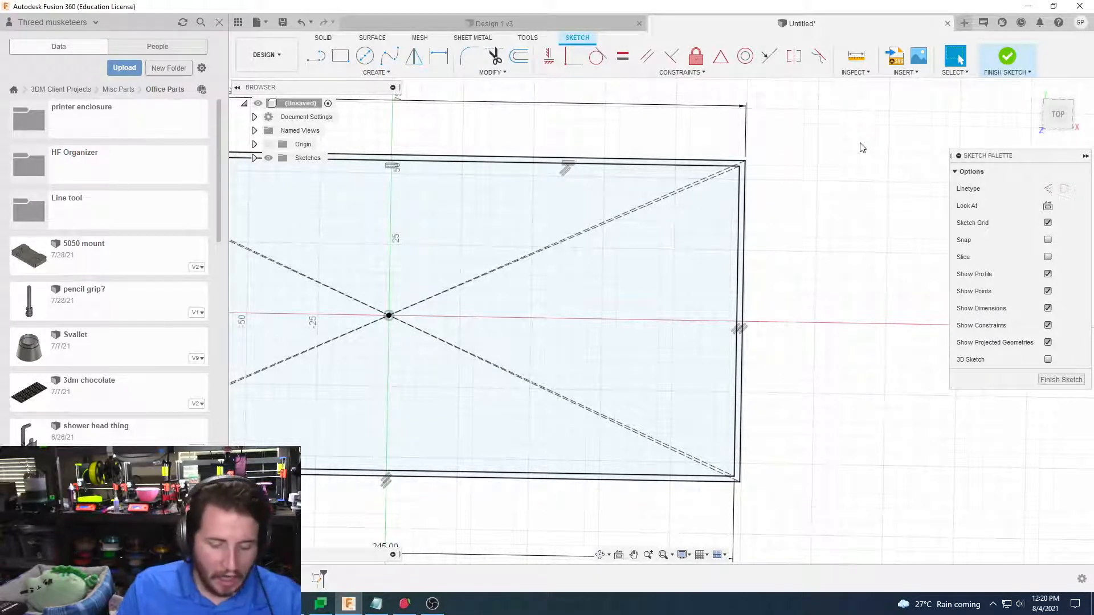
scroll(860, 148, "down", 5)
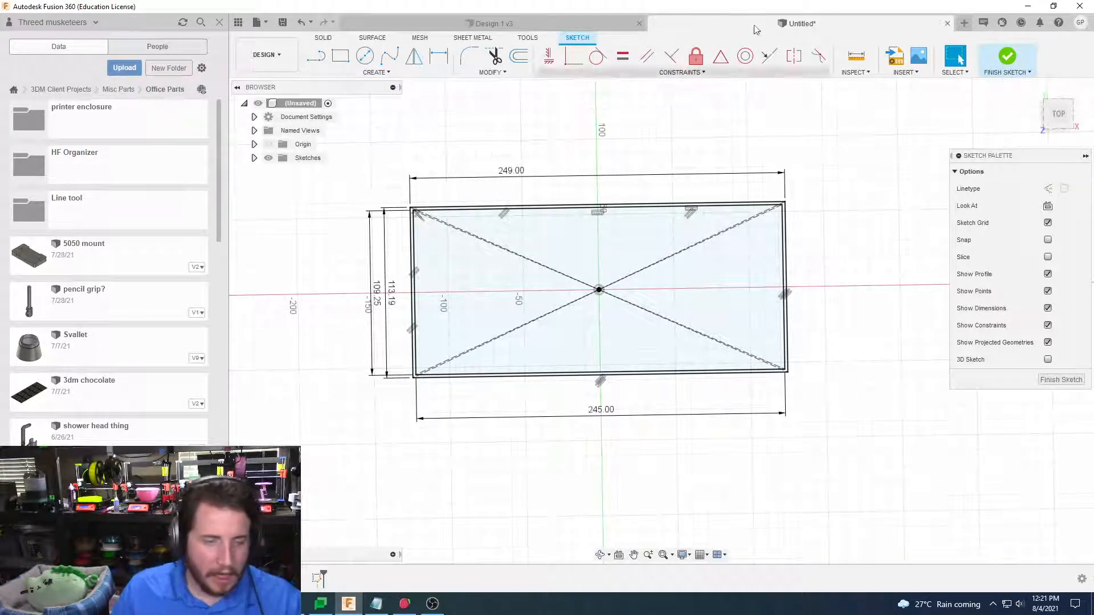
scroll(479, 326, "up", 3)
scroll(581, 202, "up", 1)
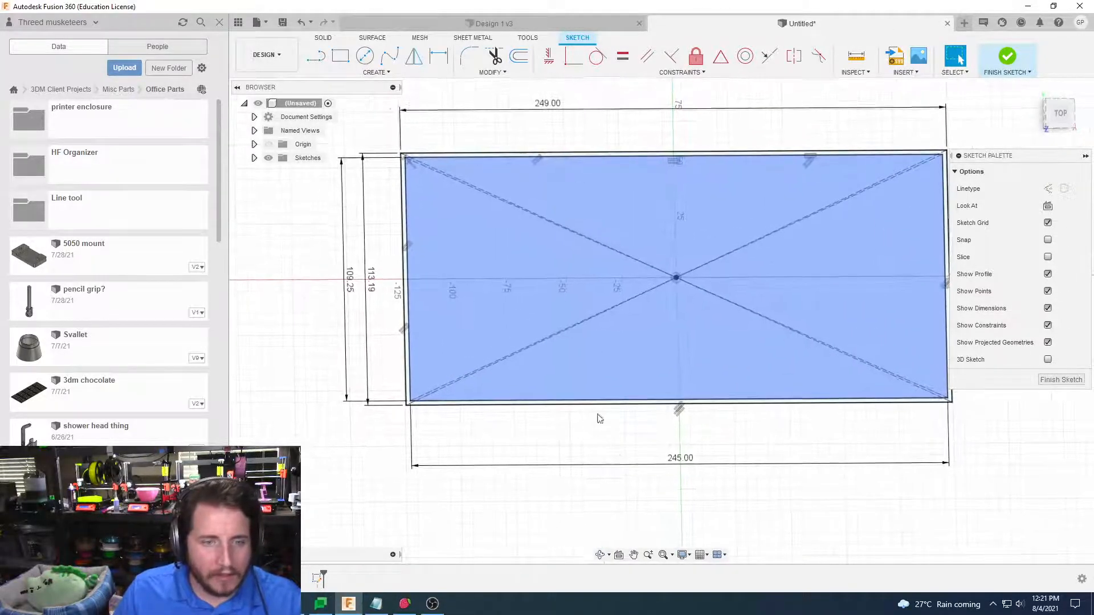
Undo the inner rectangle, offset the remaining 249 mm wide rectangle inward by 2 mm, and finish the sketch
scroll(598, 418, "down", 1)
key("ctrl+z")
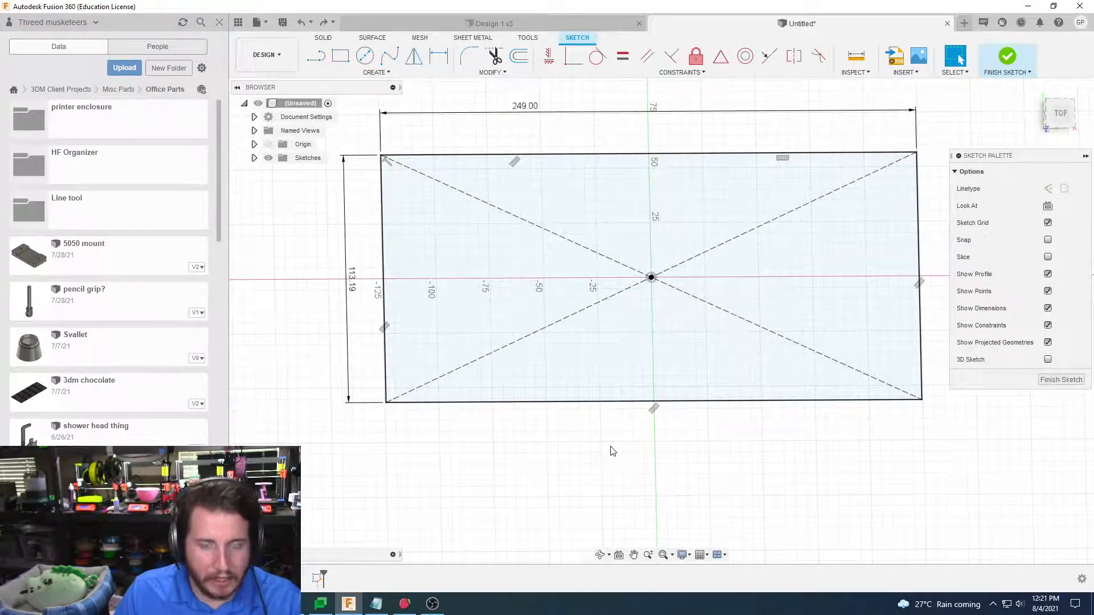
key("o")
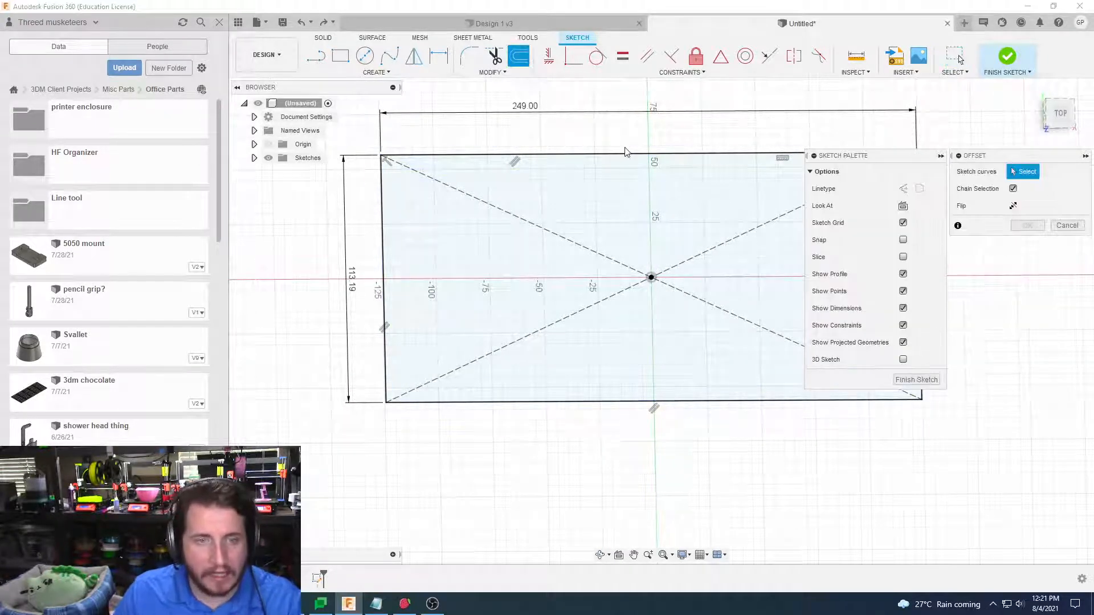
left_click(623, 152)
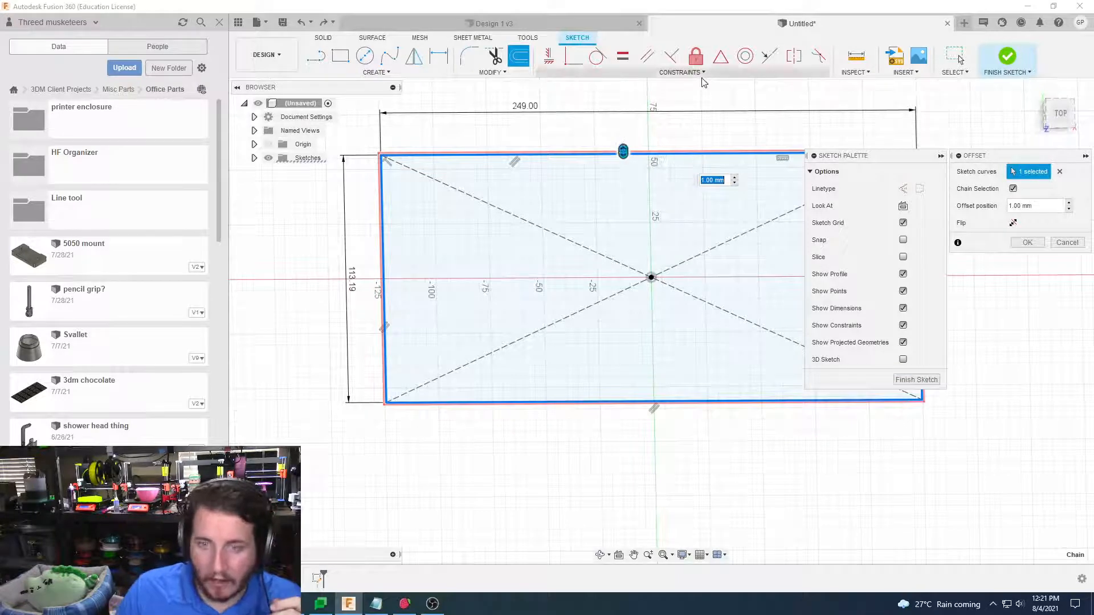
left_click(1013, 223)
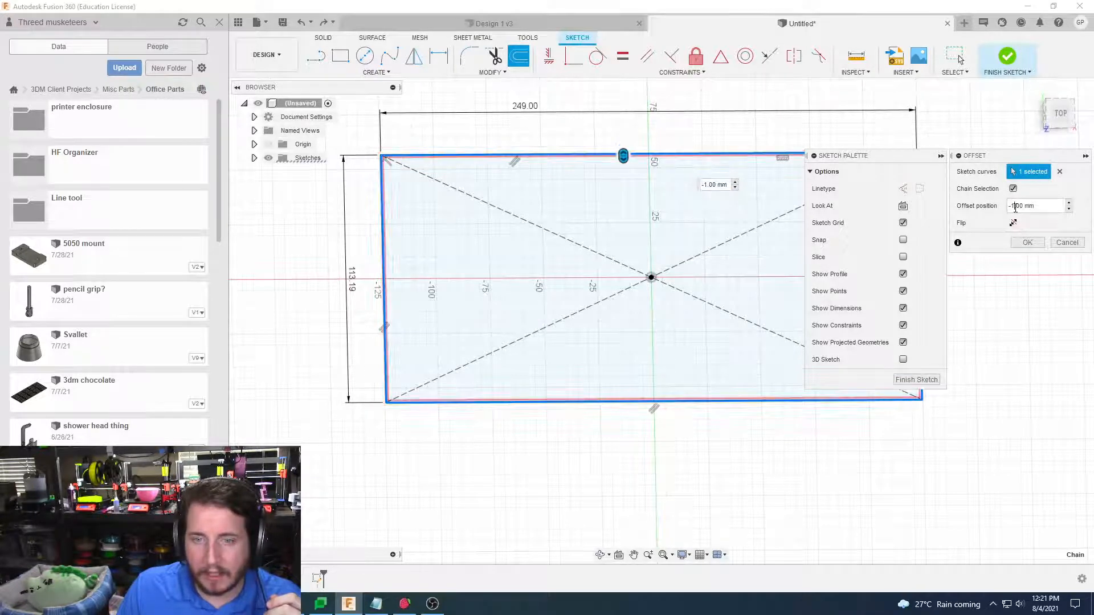
type("2")
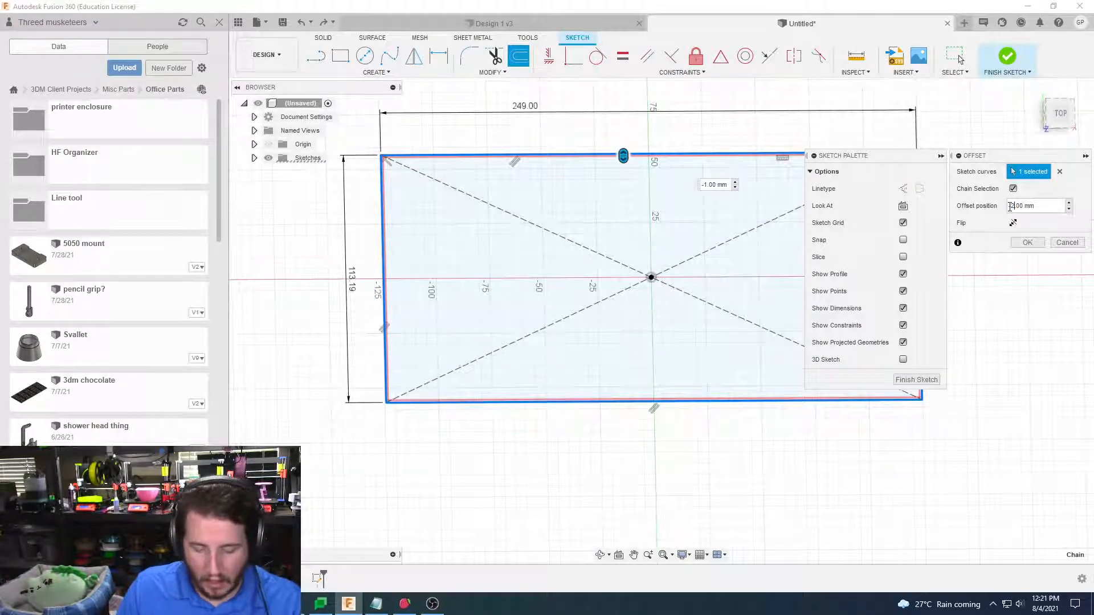
key("Return")
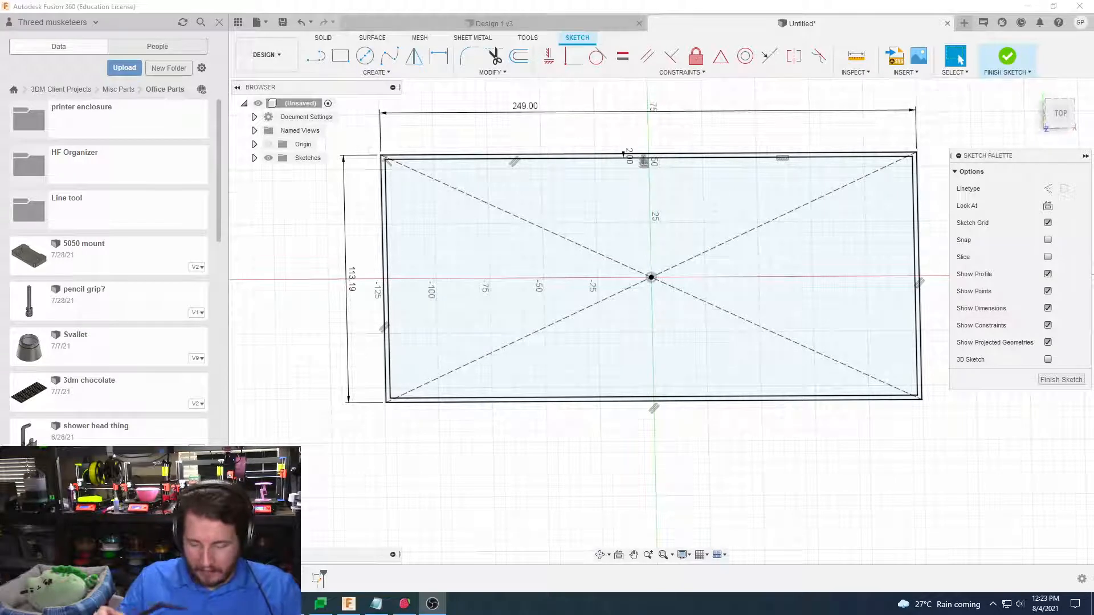
left_click(1046, 379)
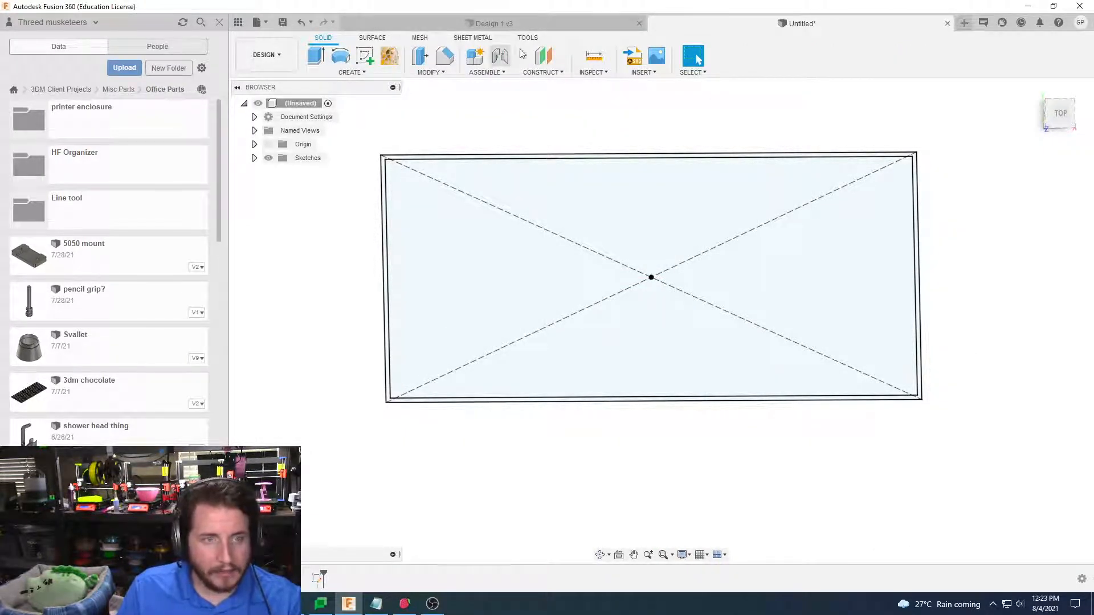
Create a construction plane offset -150 mm from the XY plane, below the rectangle sketch
left_click(543, 55)
middle_click_drag(712, 267, 747, 275, "shift")
left_click(618, 252)
type("-")
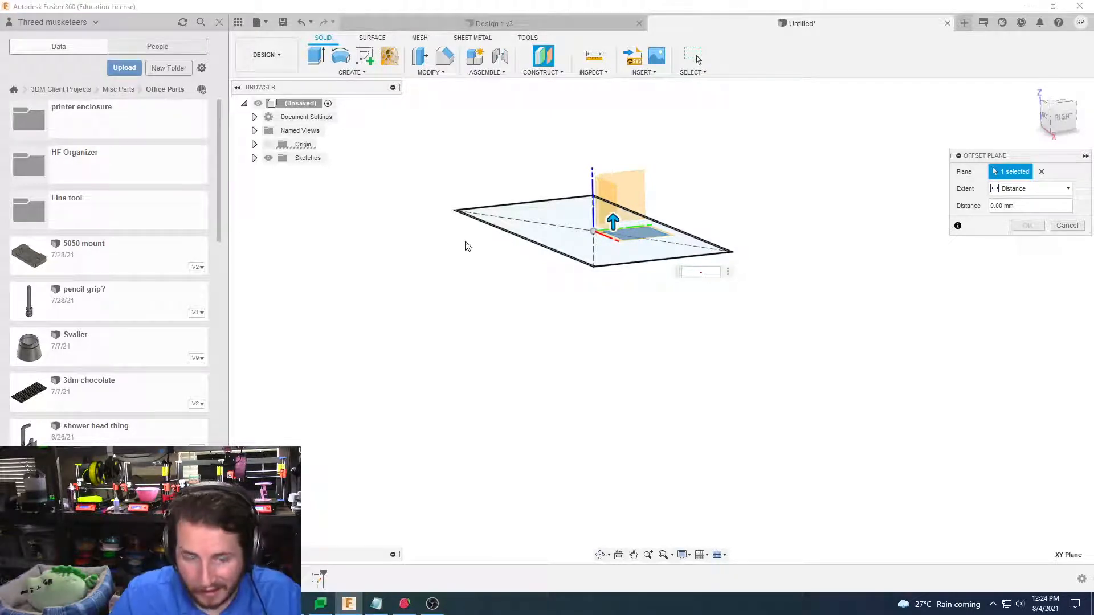
type("100")
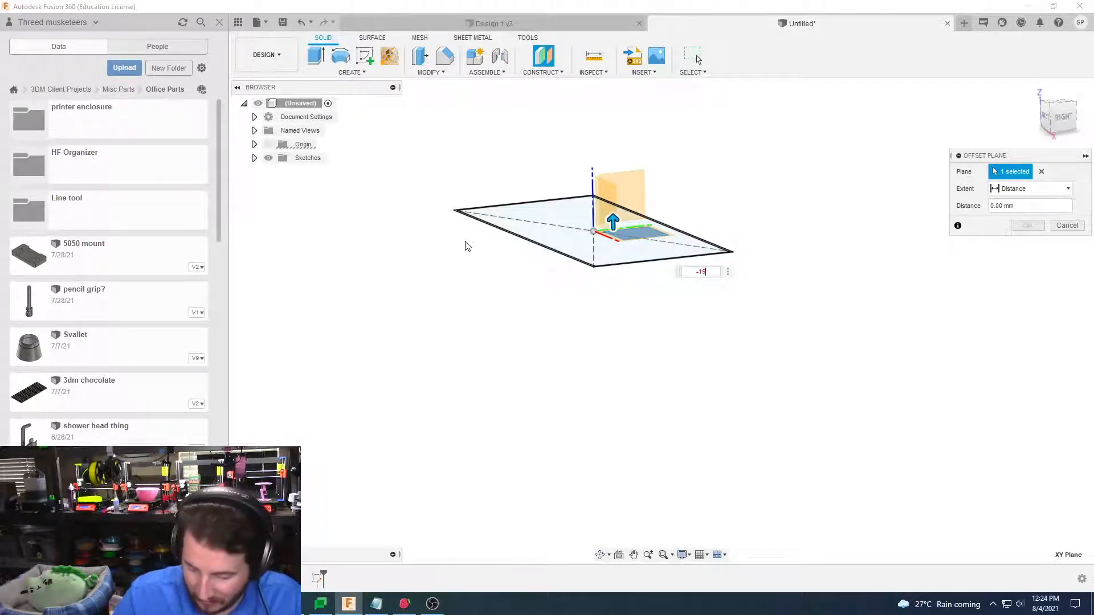
key("Return")
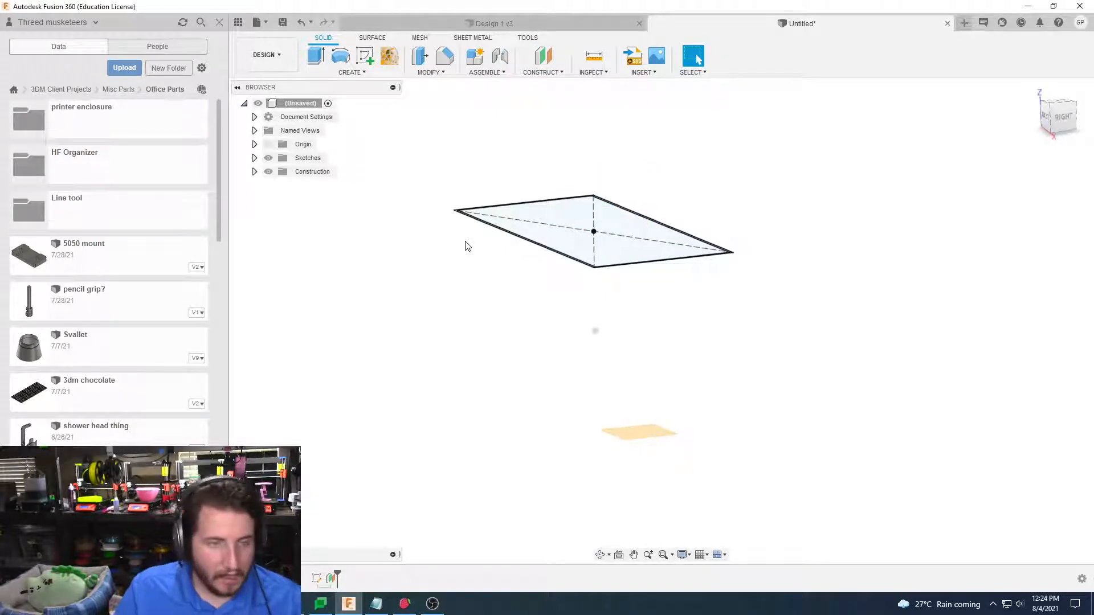
Start a sketch on the offset construction plane below the first sketch
left_click(365, 56)
middle_click_drag(675, 308, 657, 405, "shift")
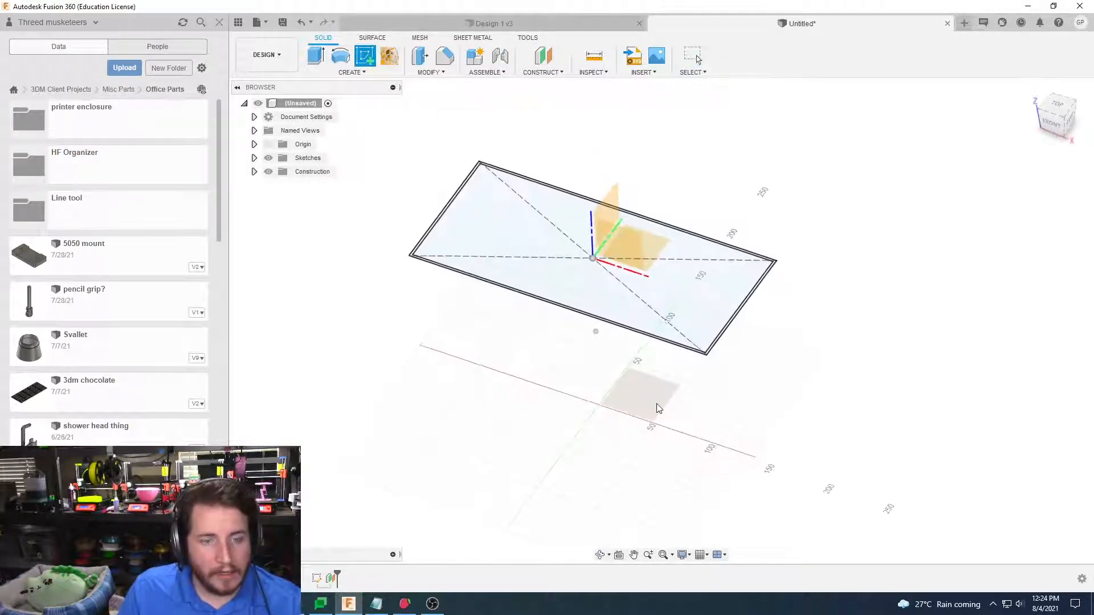
left_click(657, 403)
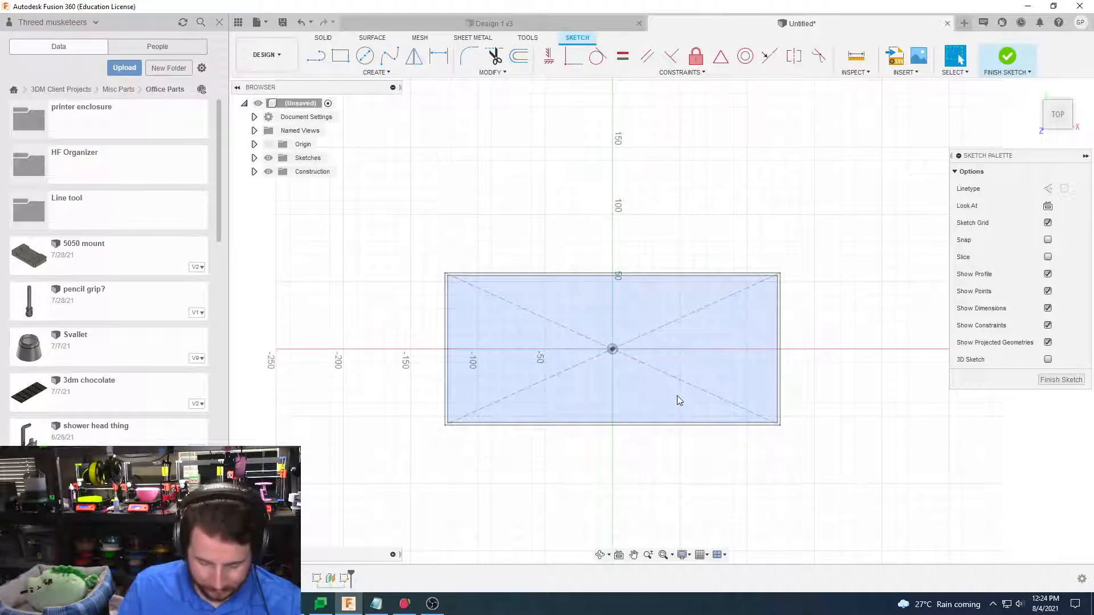
middle_click_drag(616, 336, 590, 200, "shift")
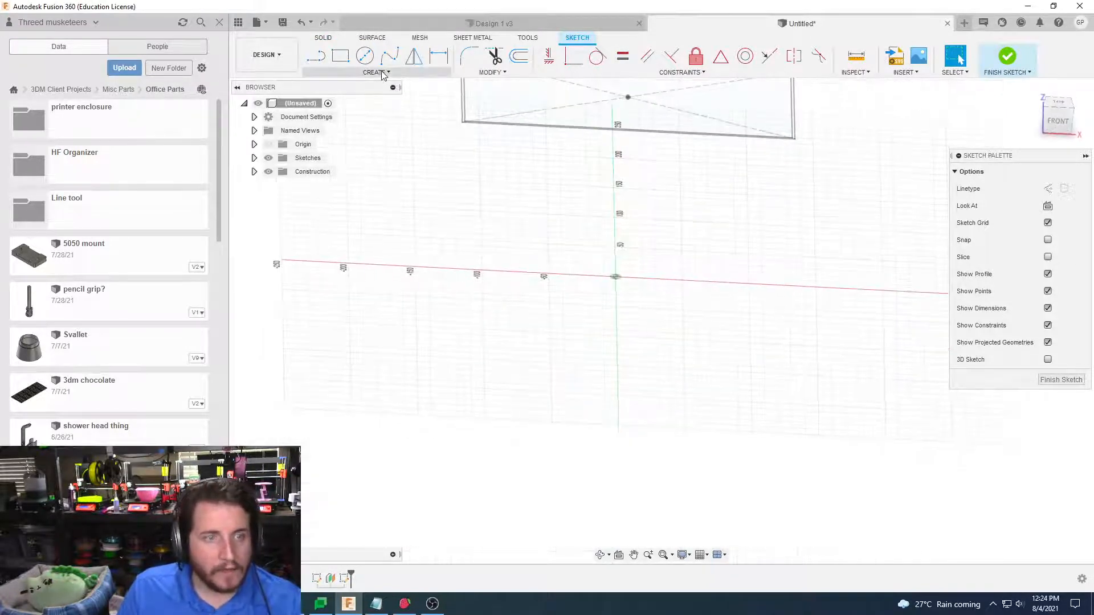
Draw a center rectangle from the origin on the lower plane, 103.5 mm high and 239 mm wide
left_click(375, 73)
mouse_move(336, 97)
left_click(445, 122)
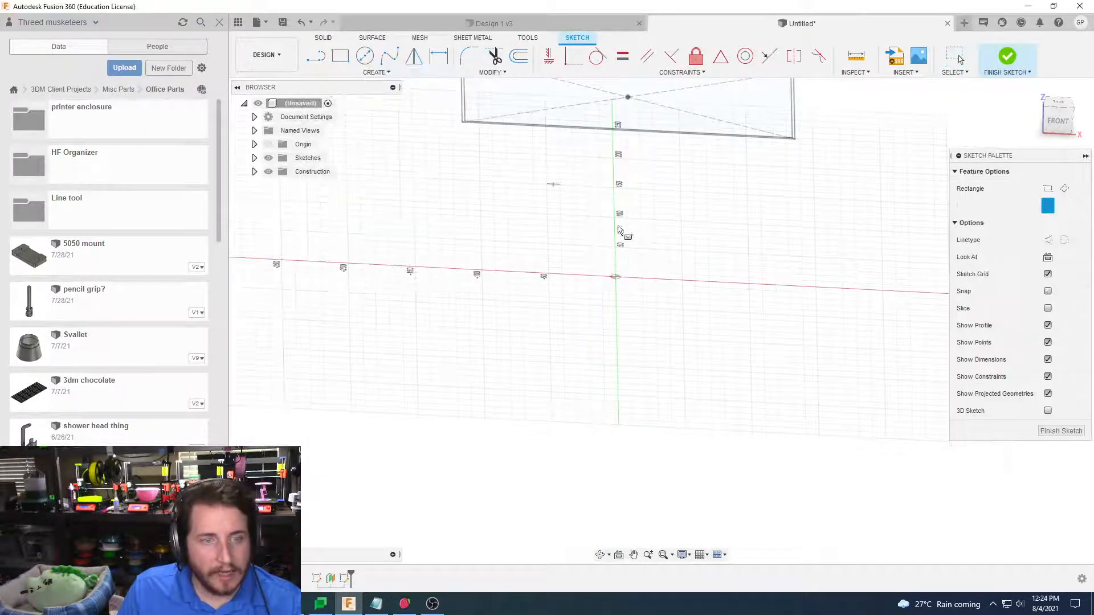
left_click(617, 278)
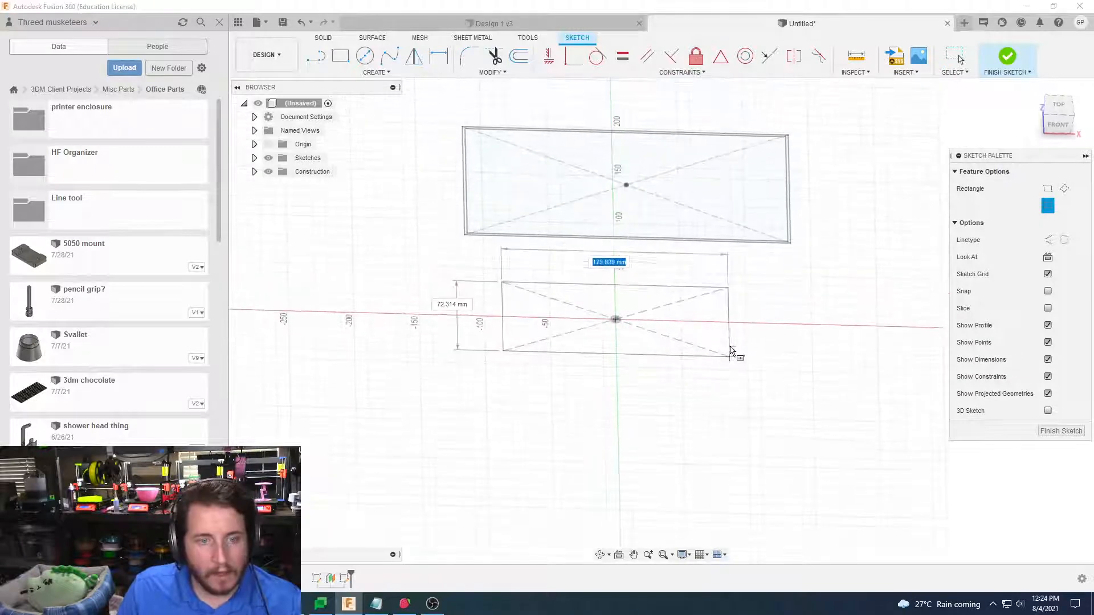
key("Tab")
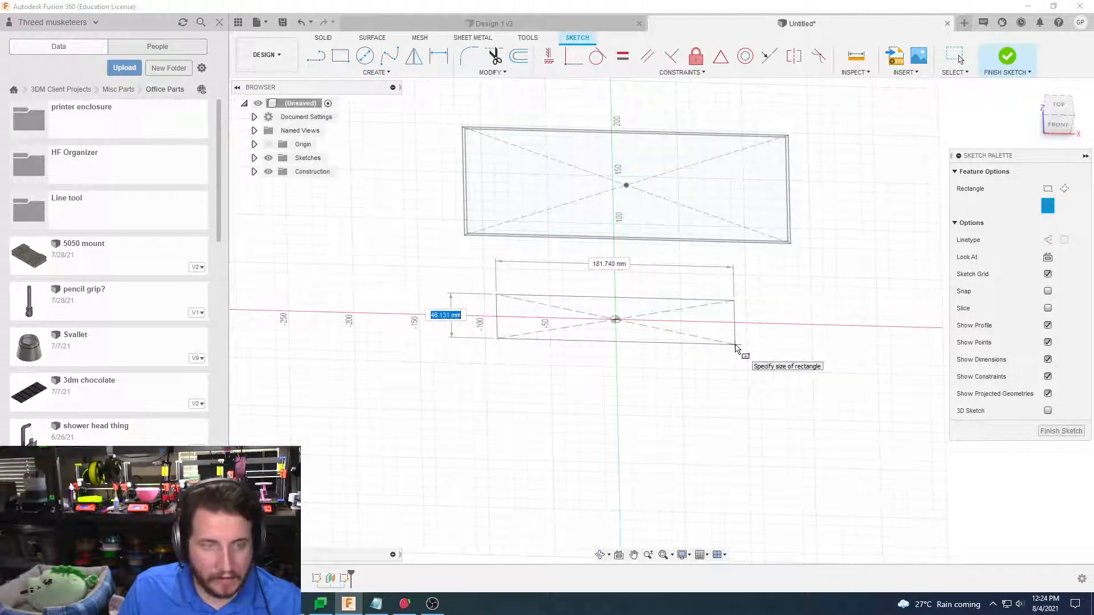
type("130.5")
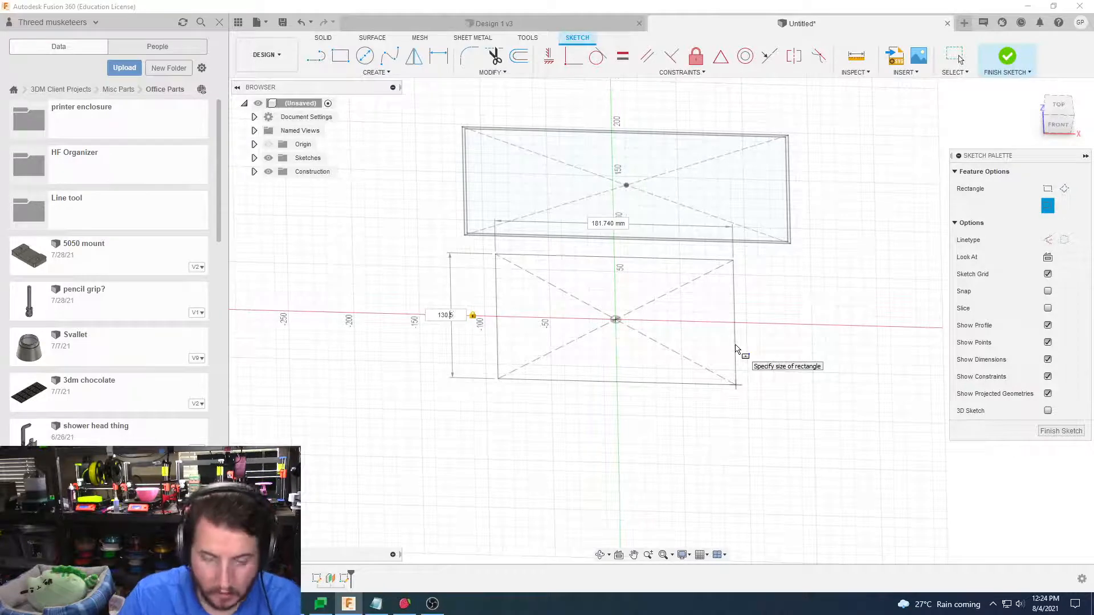
key("BackSpace")
key("BackSpace")
type("03")
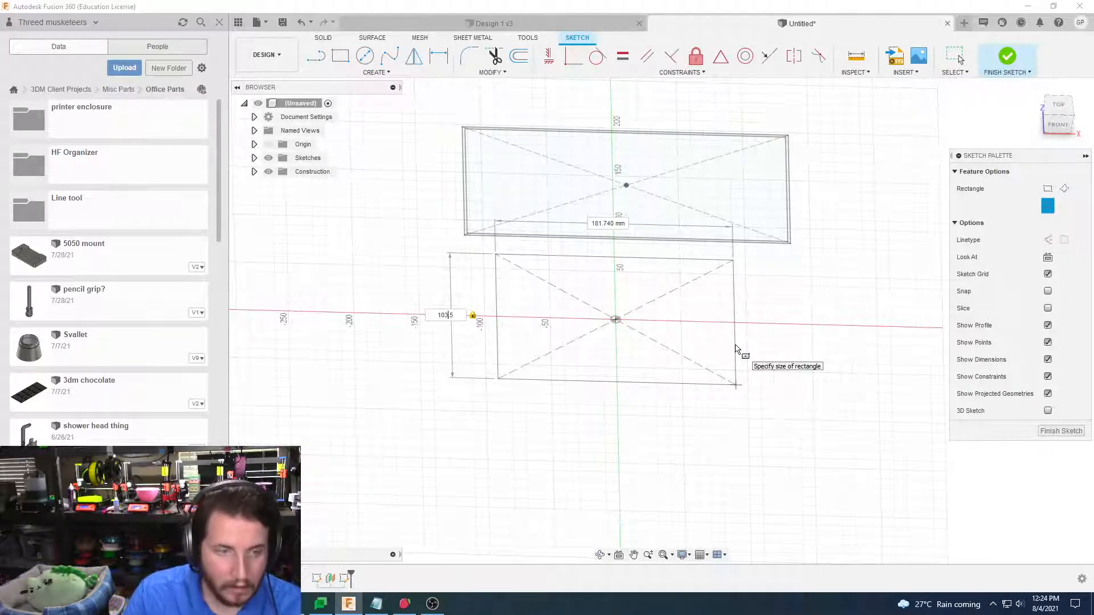
key("Tab")
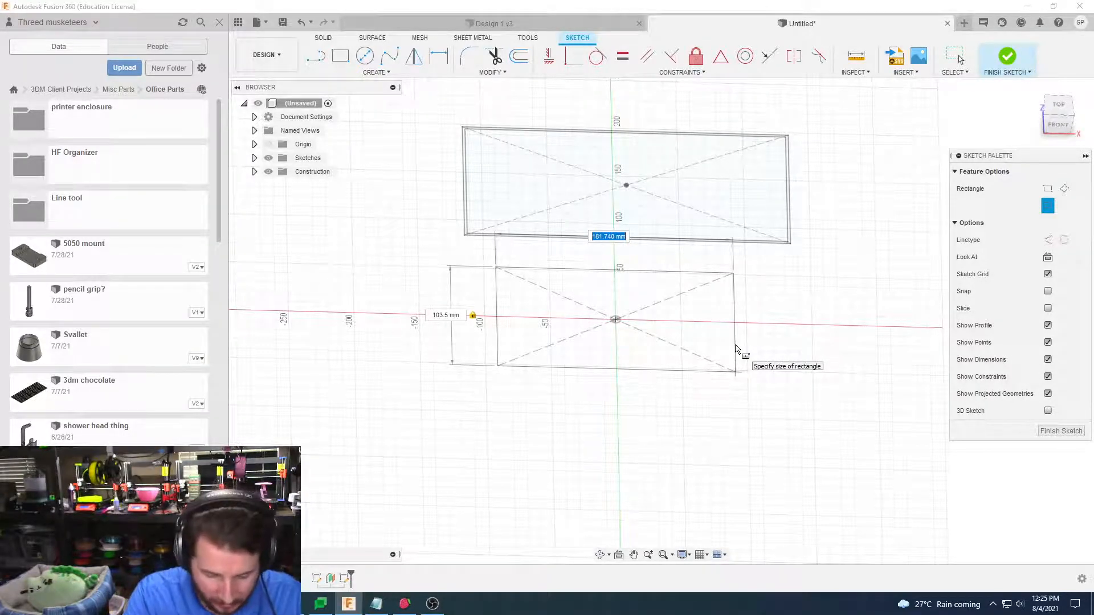
type("239")
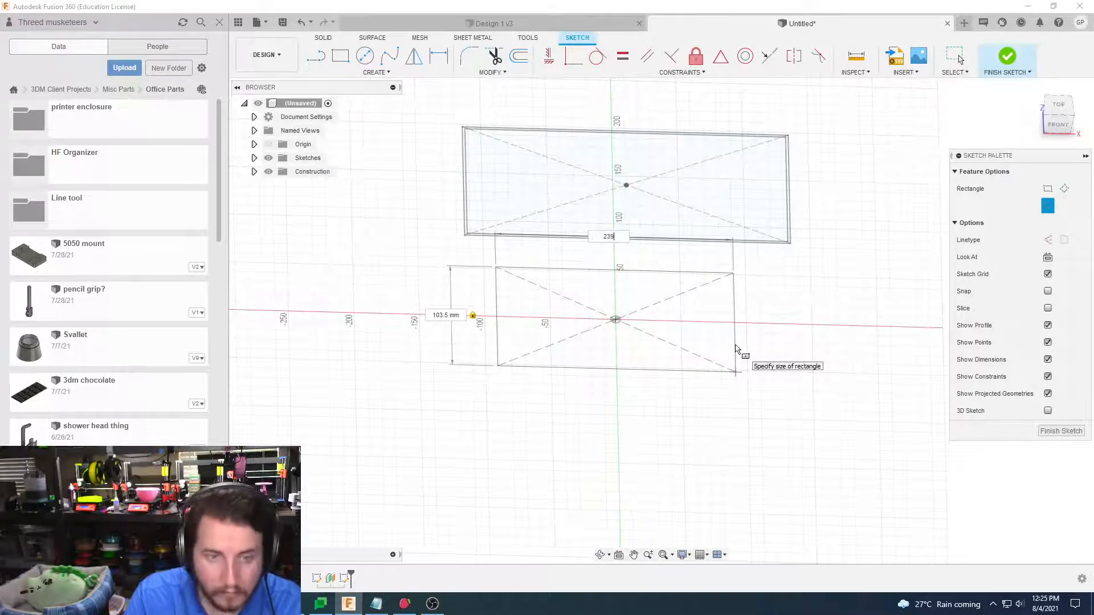
key("Tab")
key("Return")
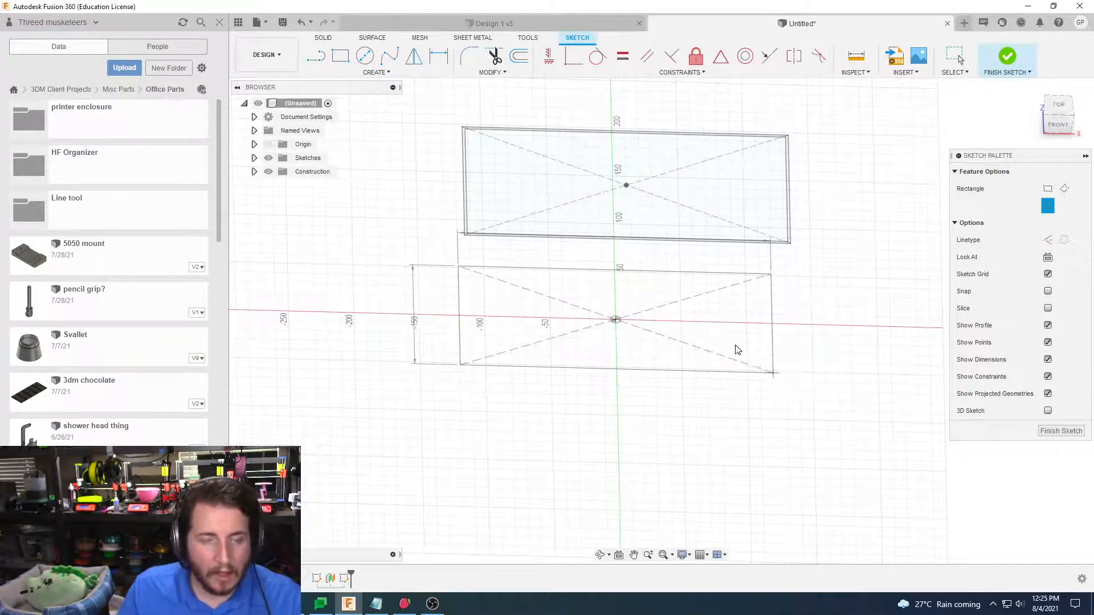
key("Escape")
Offset the lower rectangle inward by 2 mm and finish the sketch
mouse_move(848, 380)
middle_mouse_down("shift")
mouse_move(828, 364)
mouse_move(852, 415)
mouse_move(893, 407)
middle_mouse_up("shift")
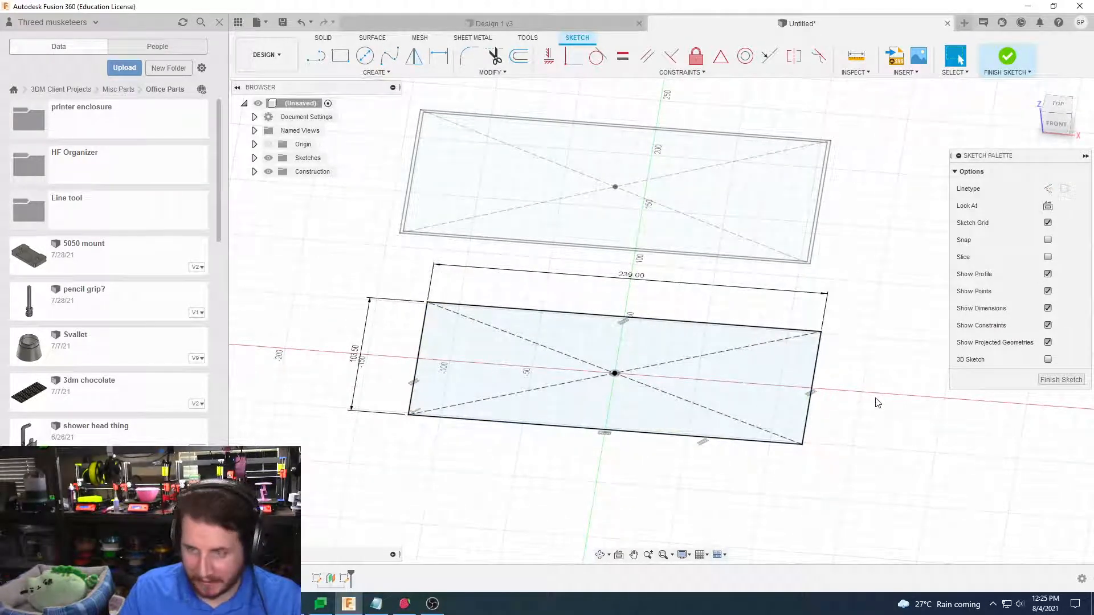
key("o")
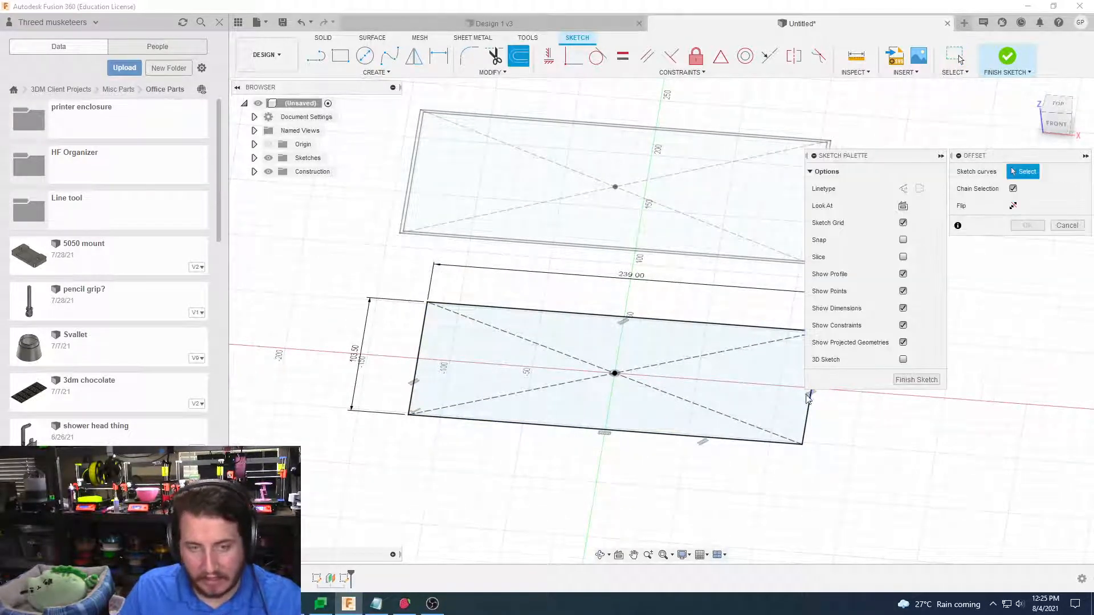
left_click(807, 395)
scroll(860, 456, "up", 8)
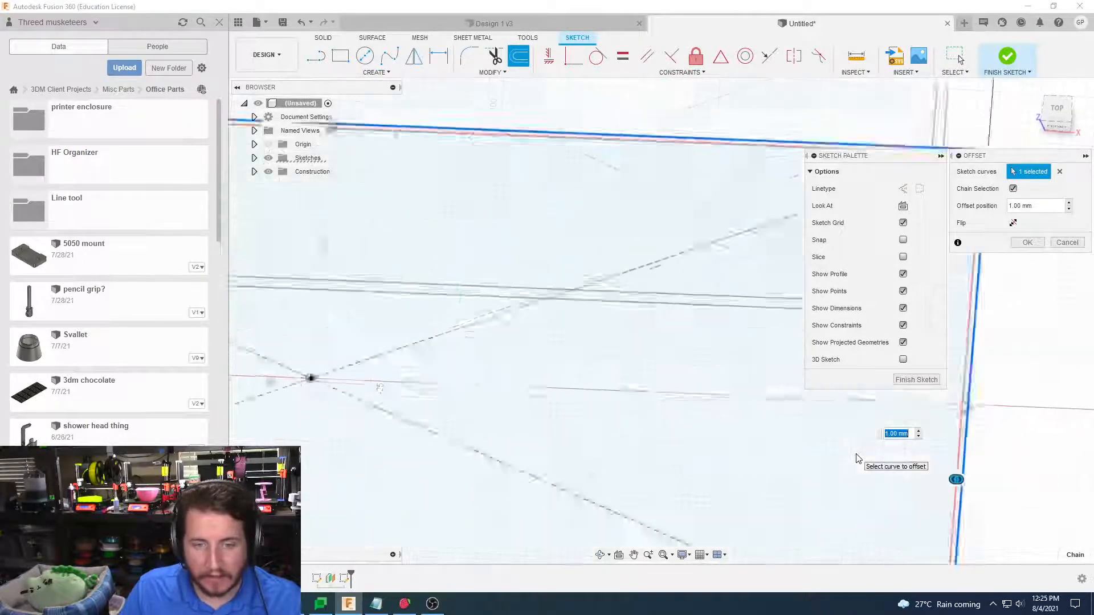
key("Return")
scroll(866, 457, "down", 8)
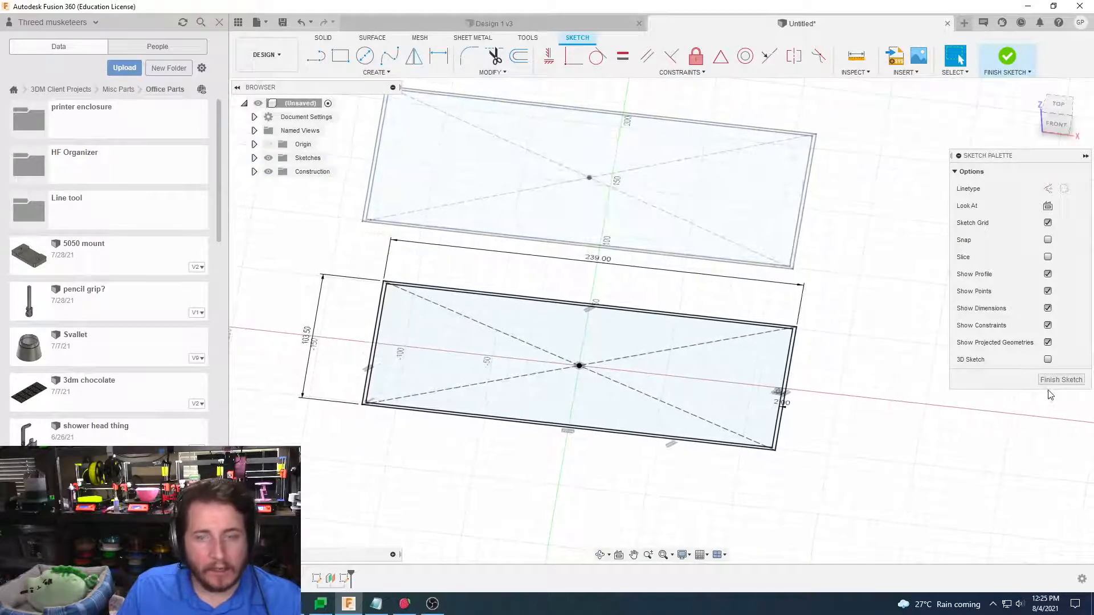
left_click(1058, 379)
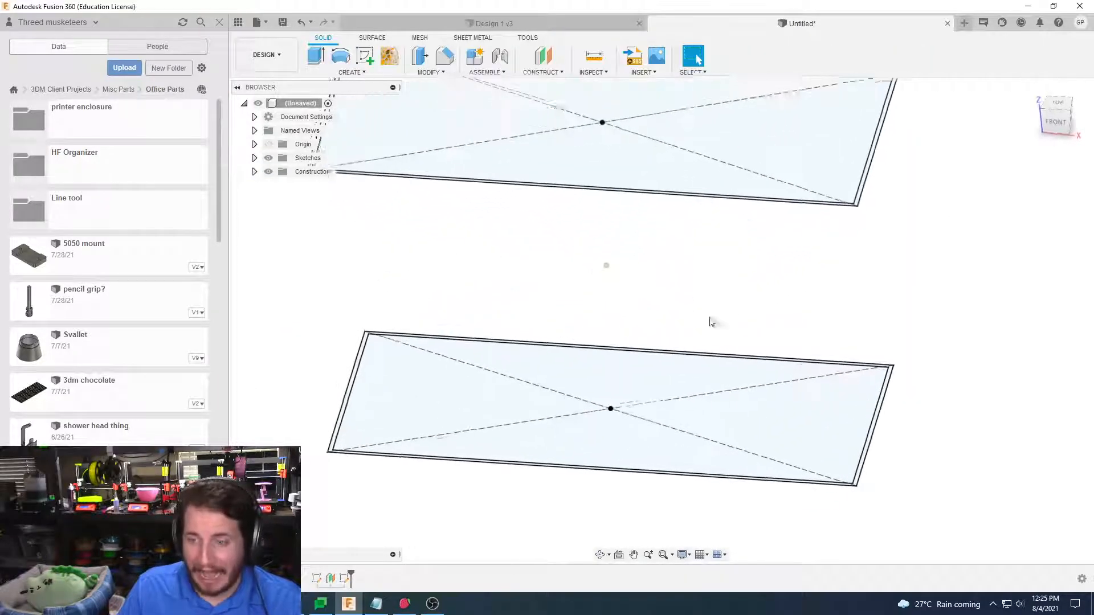
Loft a new solid body from the lower sketch's outer profile to the upper sketch's outer profile
left_click(508, 173)
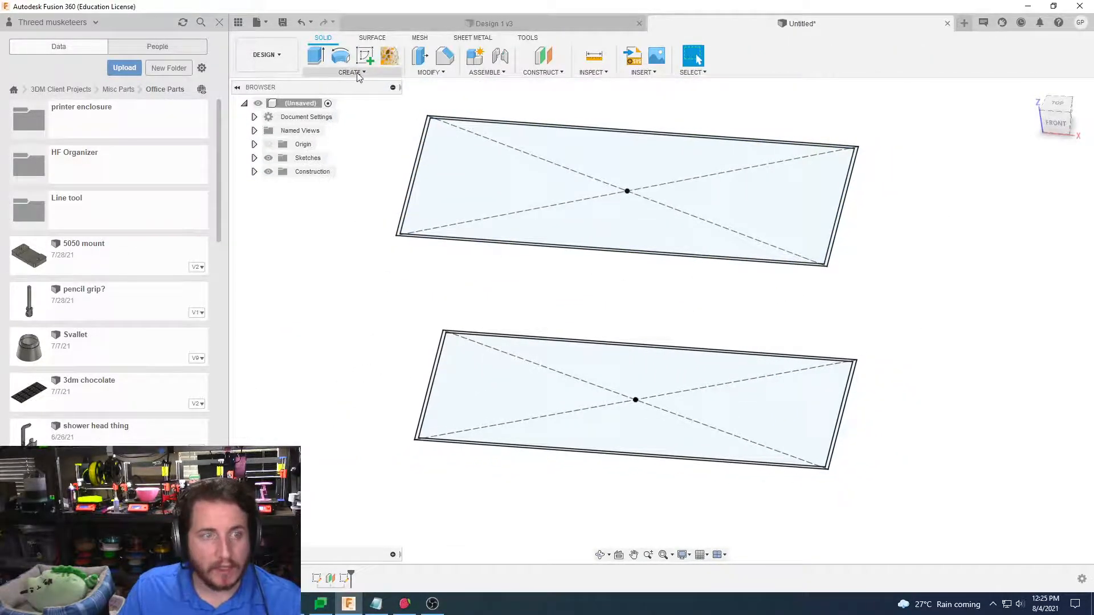
left_click(357, 73)
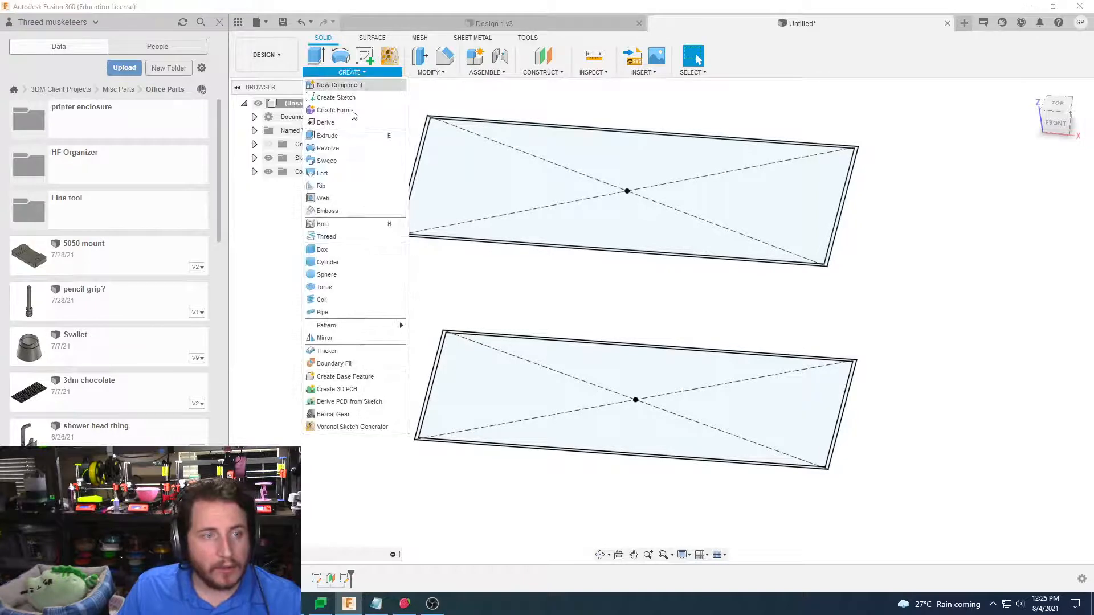
left_click(336, 173)
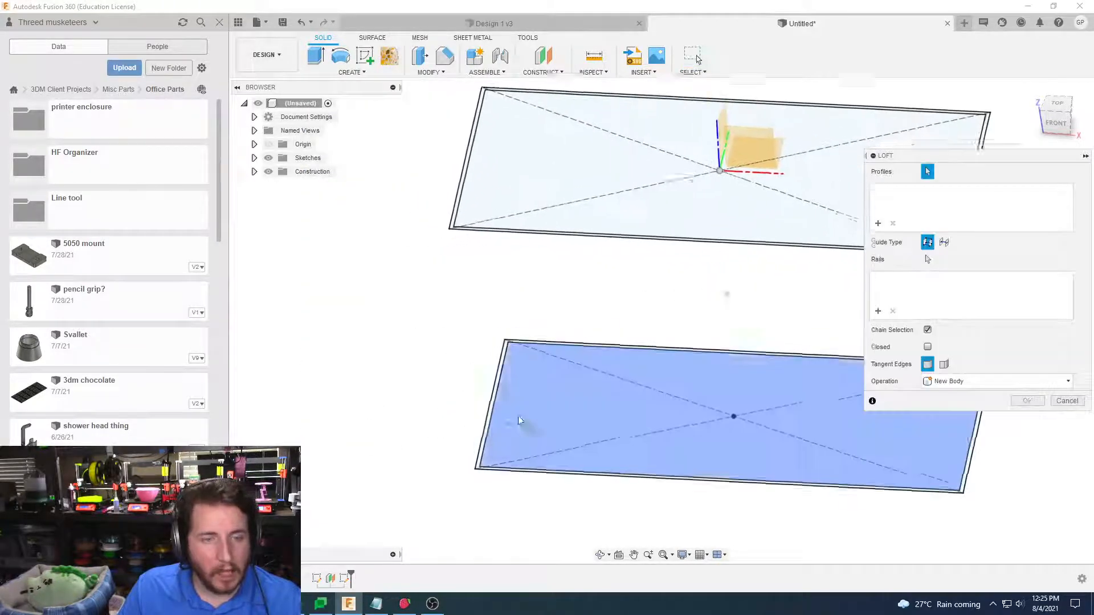
left_click(487, 423)
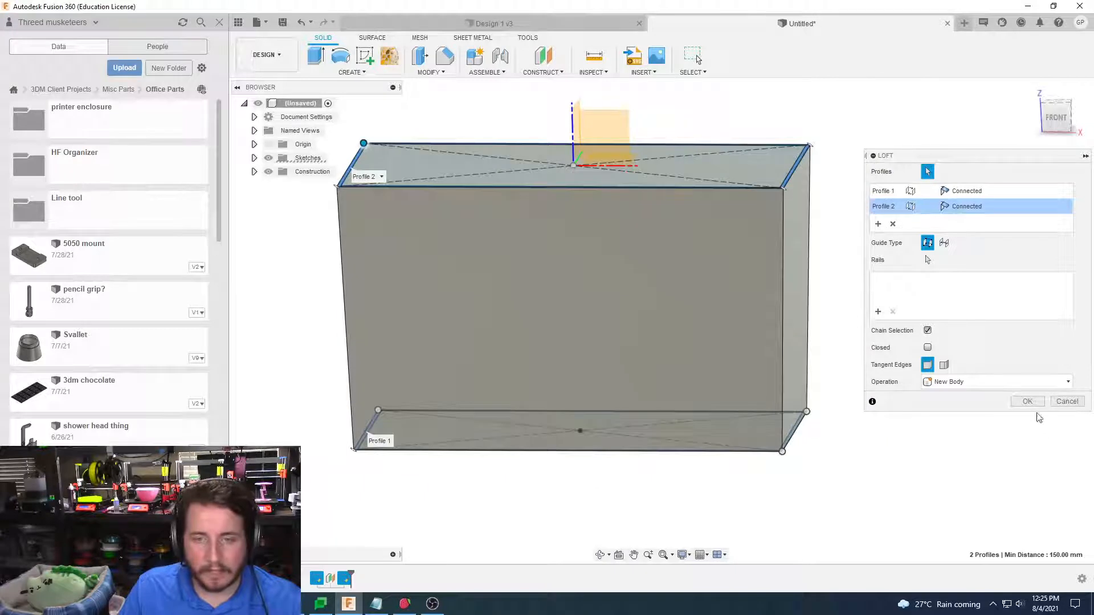
left_click(1028, 401)
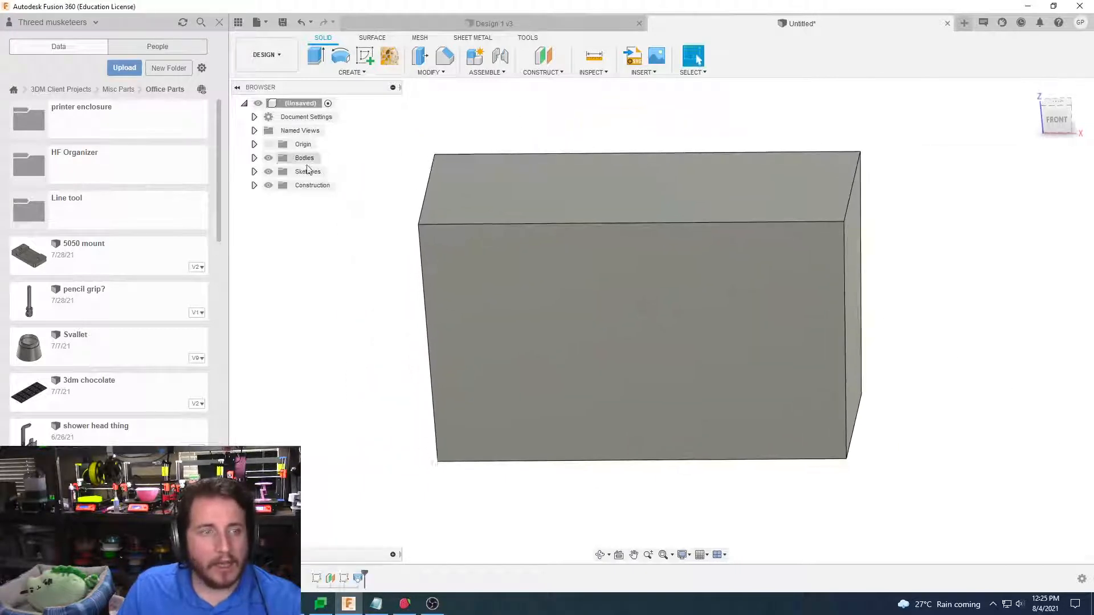
Make both rectangle sketches visible again on the lofted body
left_click(254, 172)
left_click(278, 199)
left_click(278, 185)
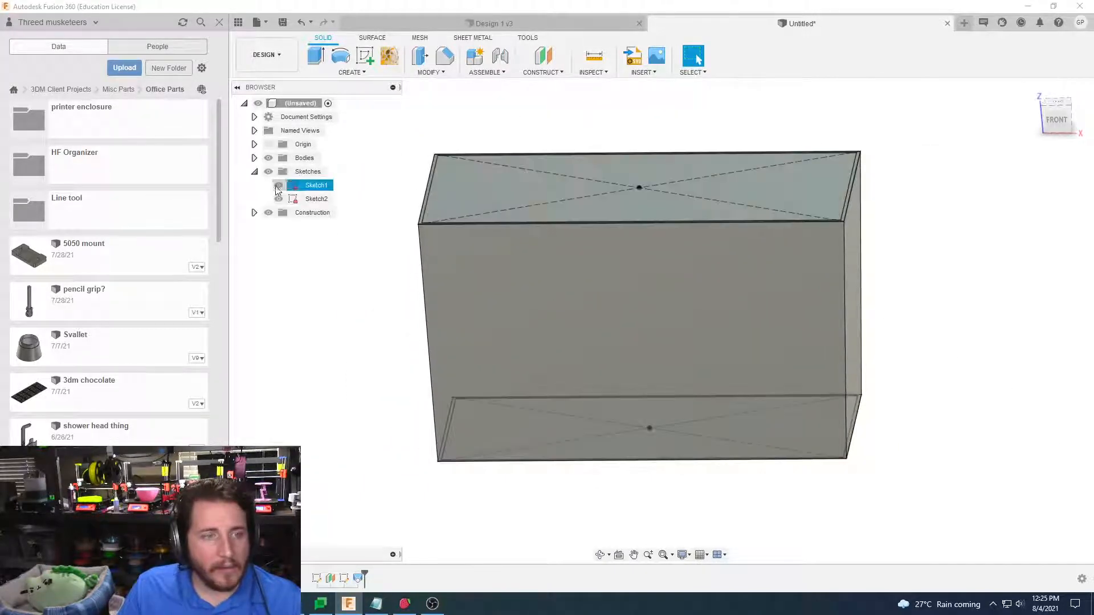
Loft a cut through the body from the upper sketch's inner profile to the lower sketch's inner profile
left_click(352, 72)
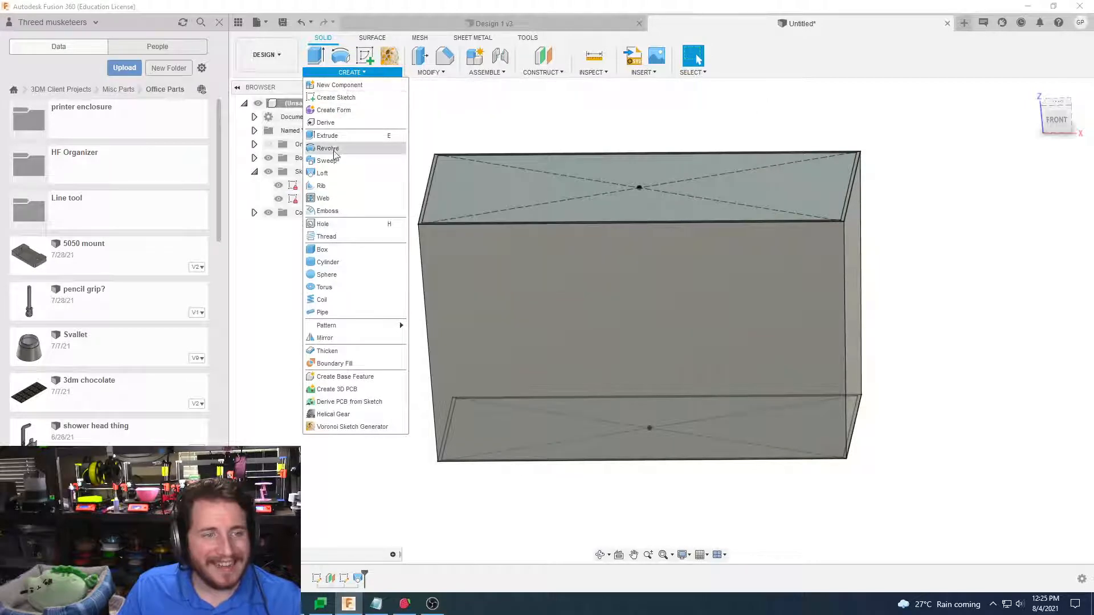
left_click(328, 173)
left_click(552, 213)
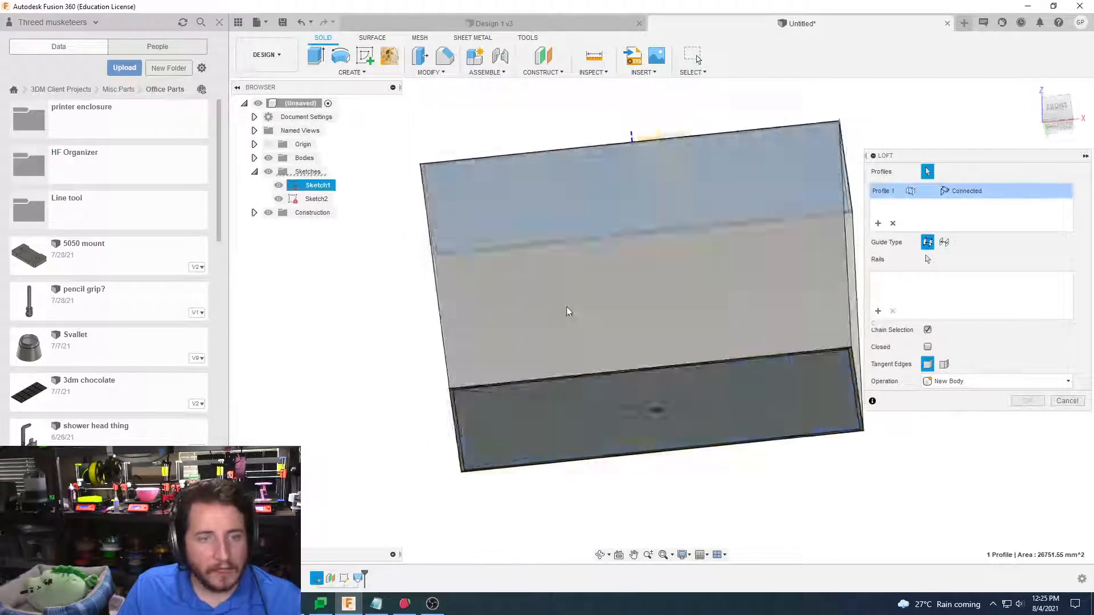
left_click(549, 395)
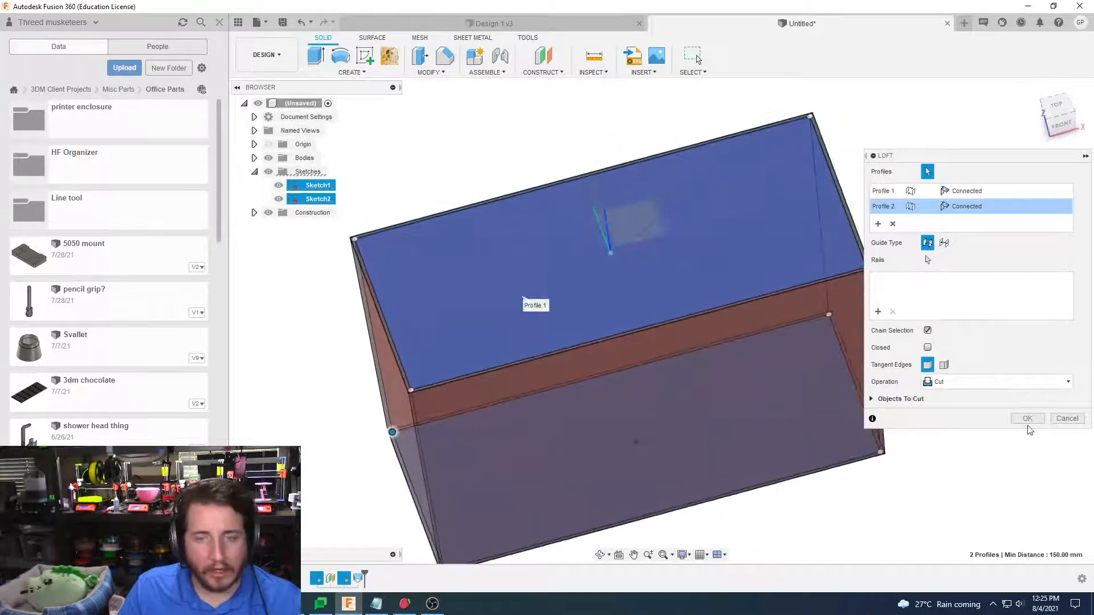
left_click(1027, 419)
Extrude the lower sketch's inner profile 2 mm to close the underside of the box
middle_click_drag(1026, 420, 934, 399, "shift")
scroll(670, 197, "up", 3)
key("e")
left_click(595, 204)
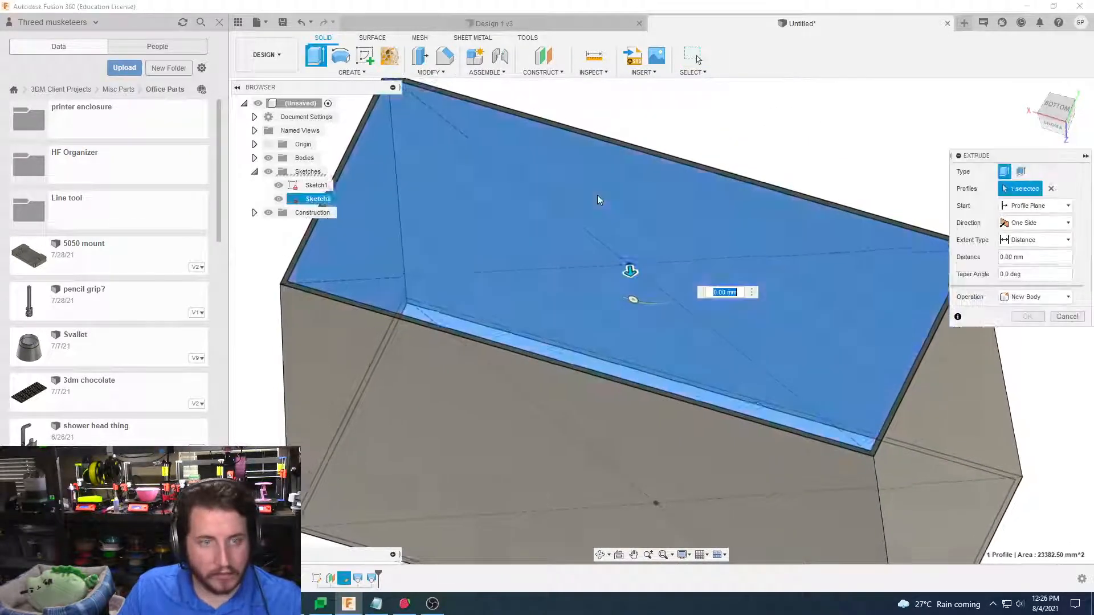
middle_click_drag(597, 195, 628, 208, "shift")
type("2")
key("Return")
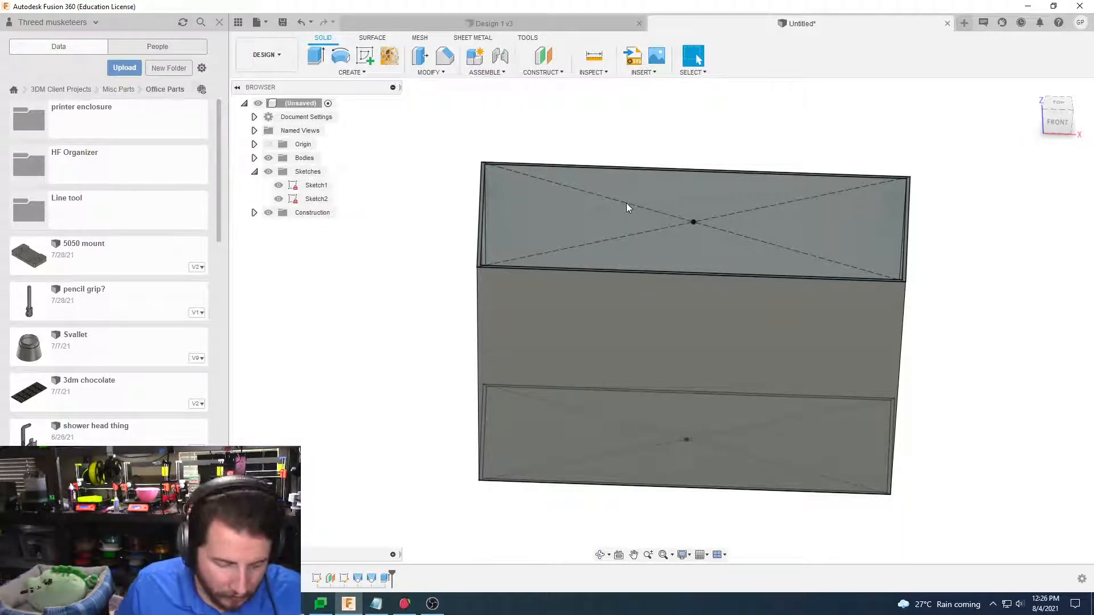
Hide both rectangle sketches so only the hollow body shows
mouse_move(981, 188)
middle_mouse_down("shift")
mouse_move(943, 134)
mouse_move(821, 188)
middle_mouse_up("shift")
scroll(525, 176, "up", 1)
middle_click_drag(525, 176, 480, 182, "shift")
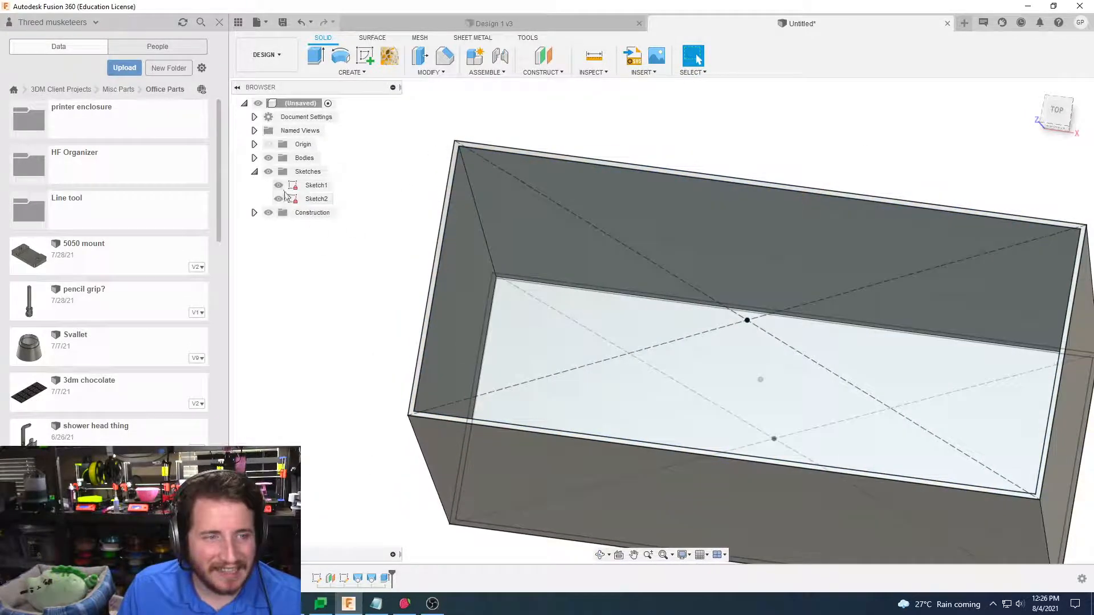
left_click(279, 185)
left_click(279, 198)
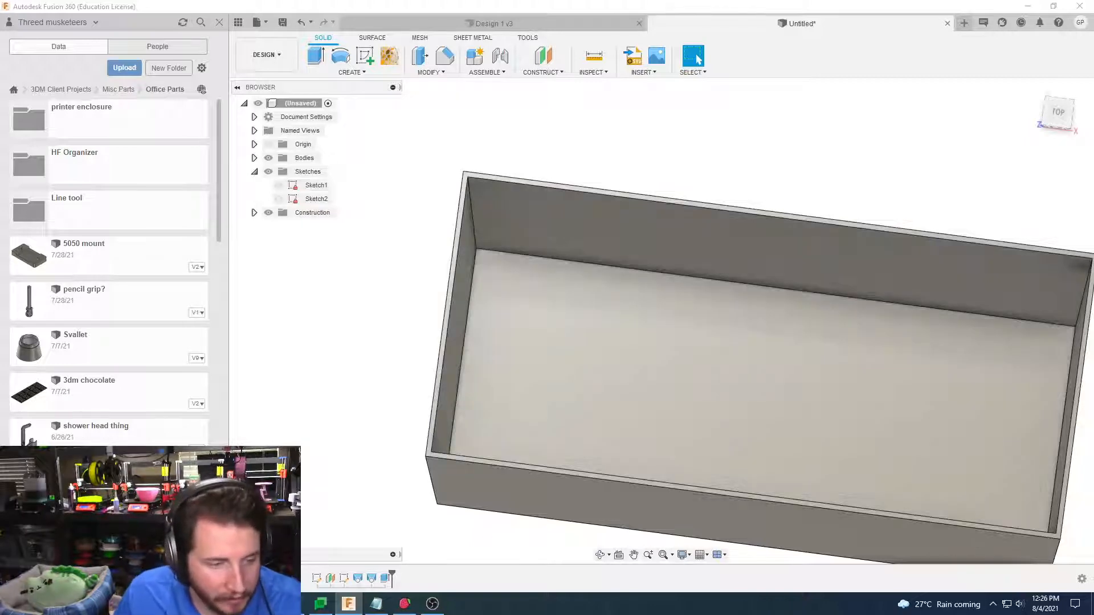
Switch to Chrome and search Google in a new tab for "how to measure a fillet on a physical part"
left_click(384, 554)
left_click(153, 9)
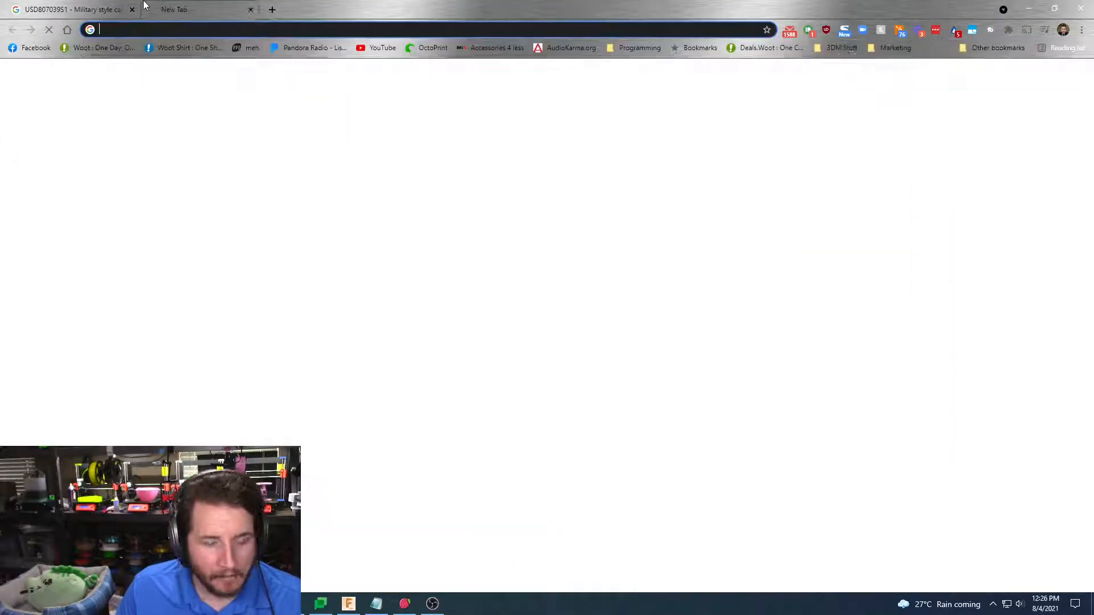
type("how to measur")
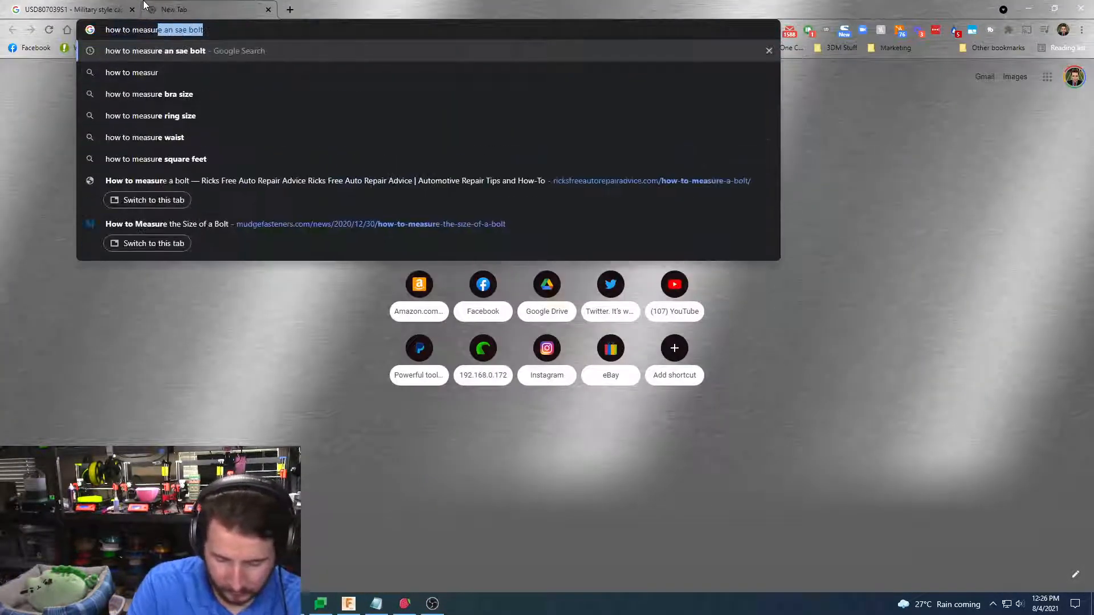
type("e a fillet on a ")
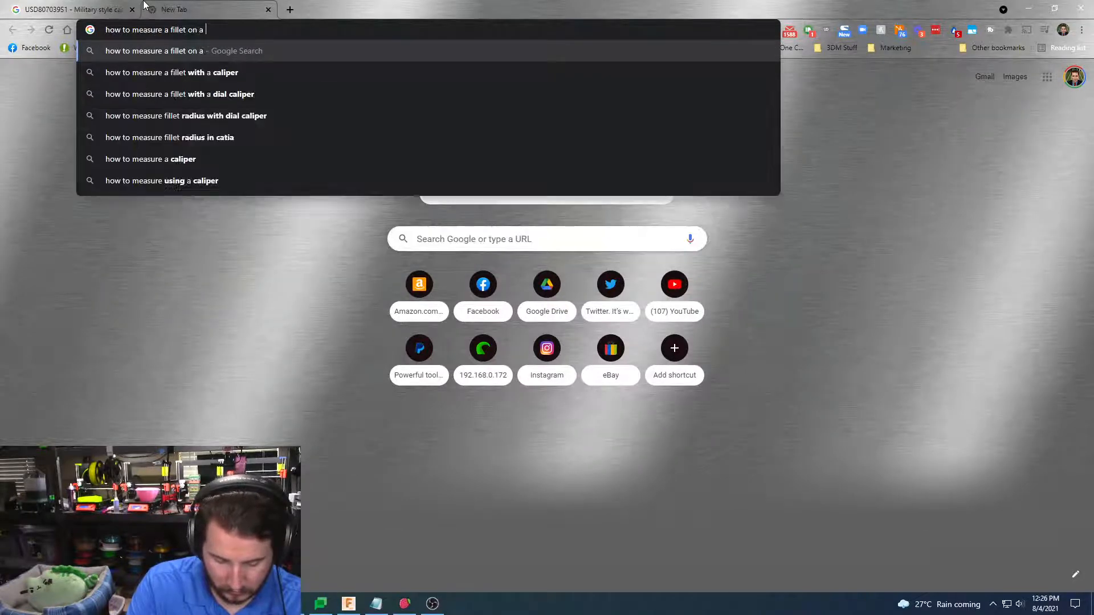
type("physical ")
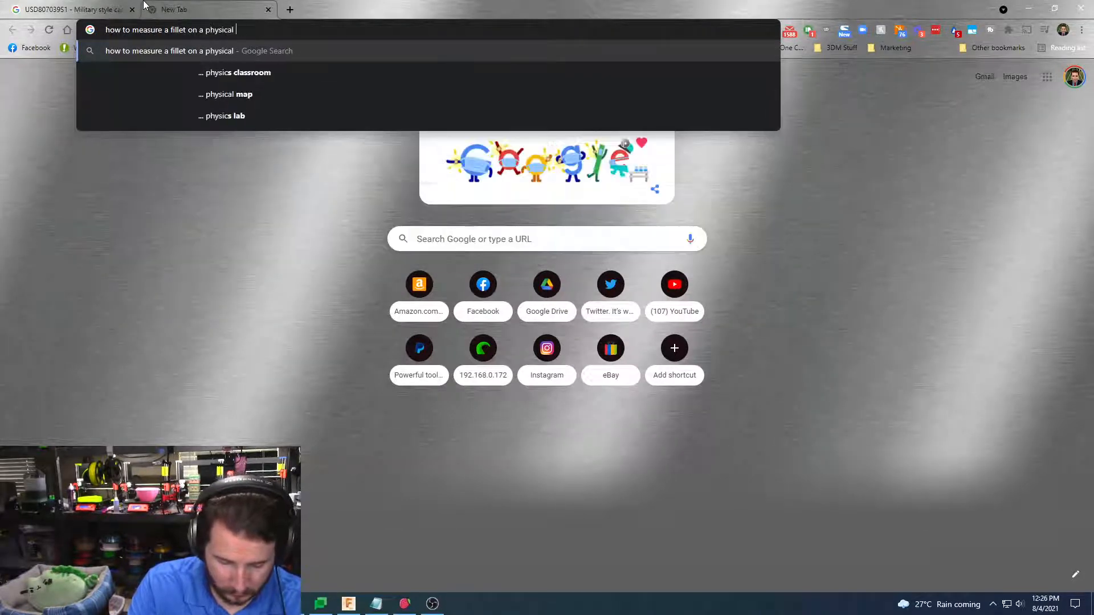
type("part")
key("Return")
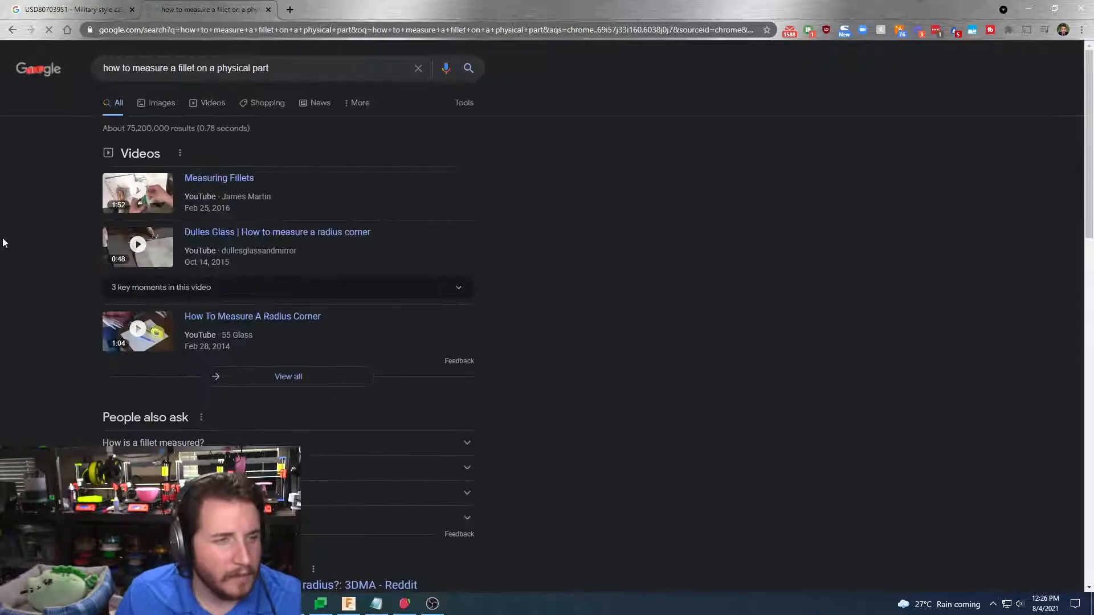
Read the answer on how a fillet is measured and the Reddit thread on accurately measuring corner radius
scroll(20, 237, "down", 4)
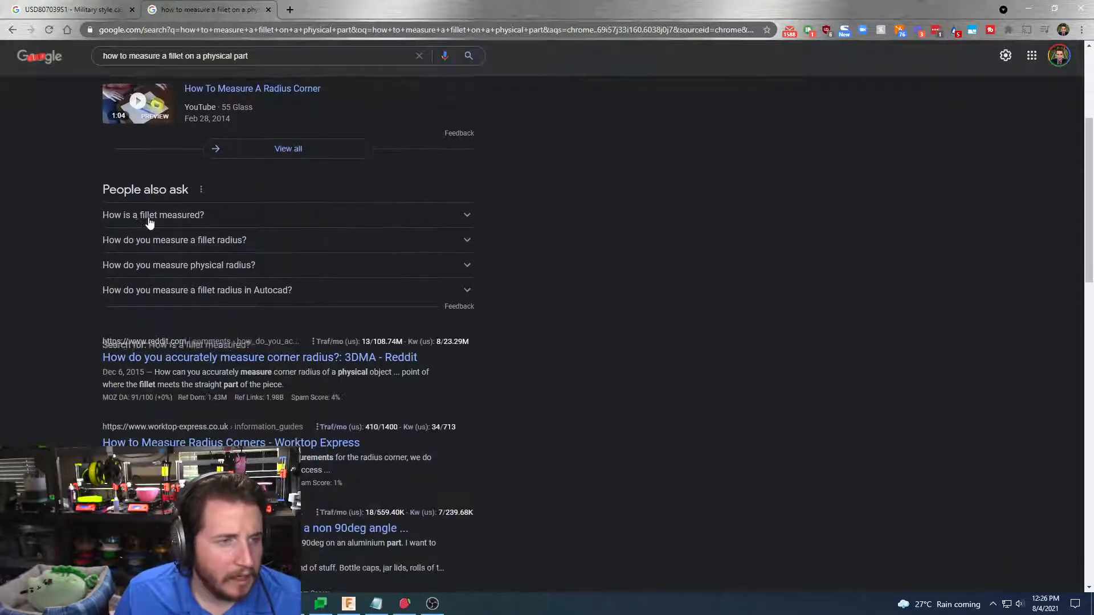
left_click(143, 216)
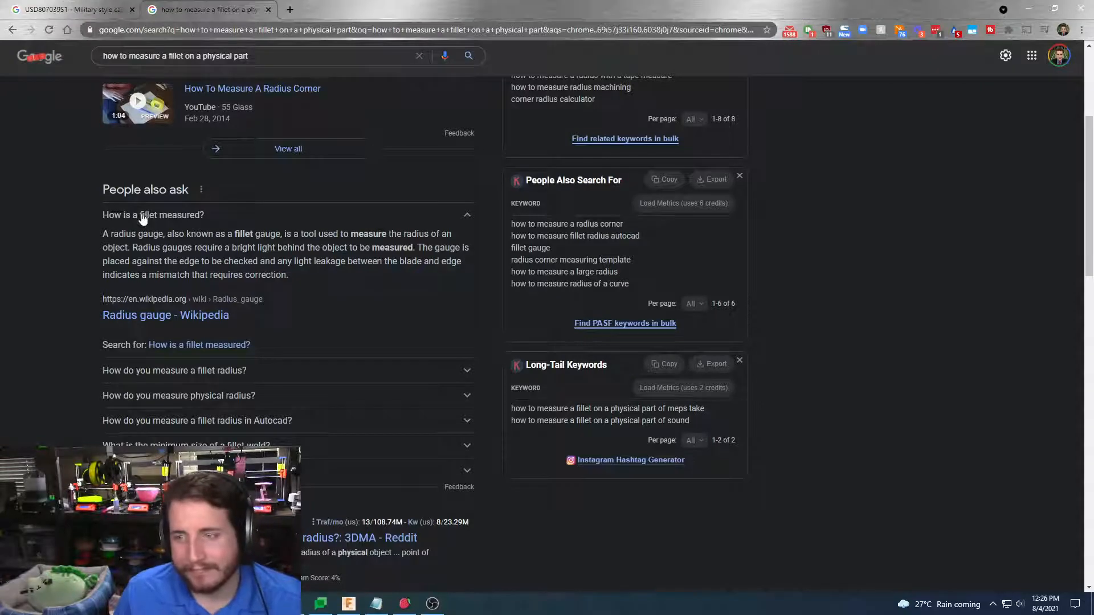
scroll(36, 230, "down", 4)
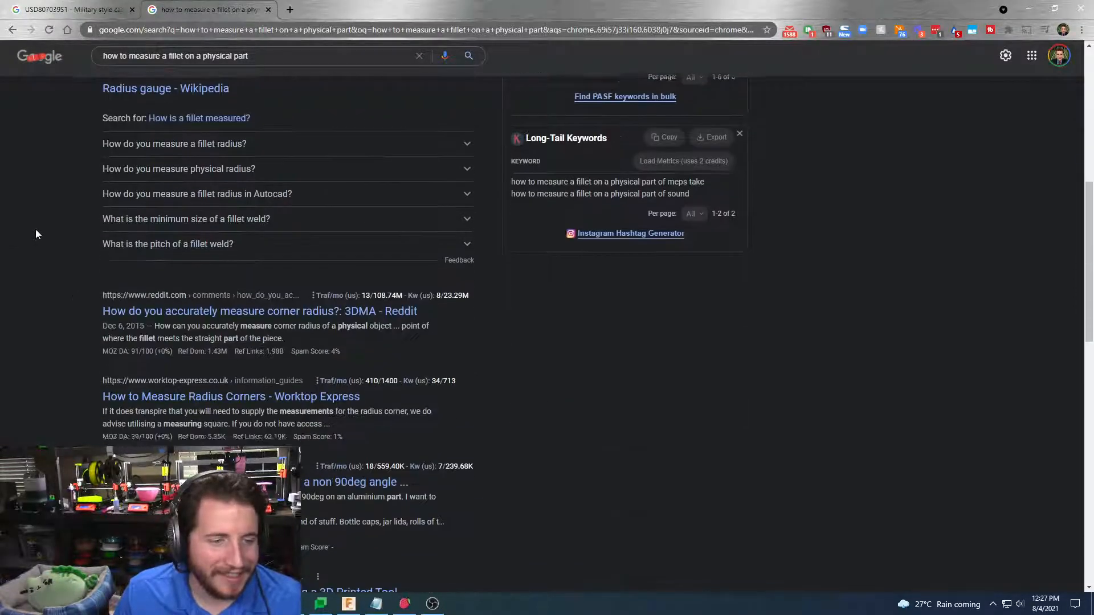
left_click(125, 316)
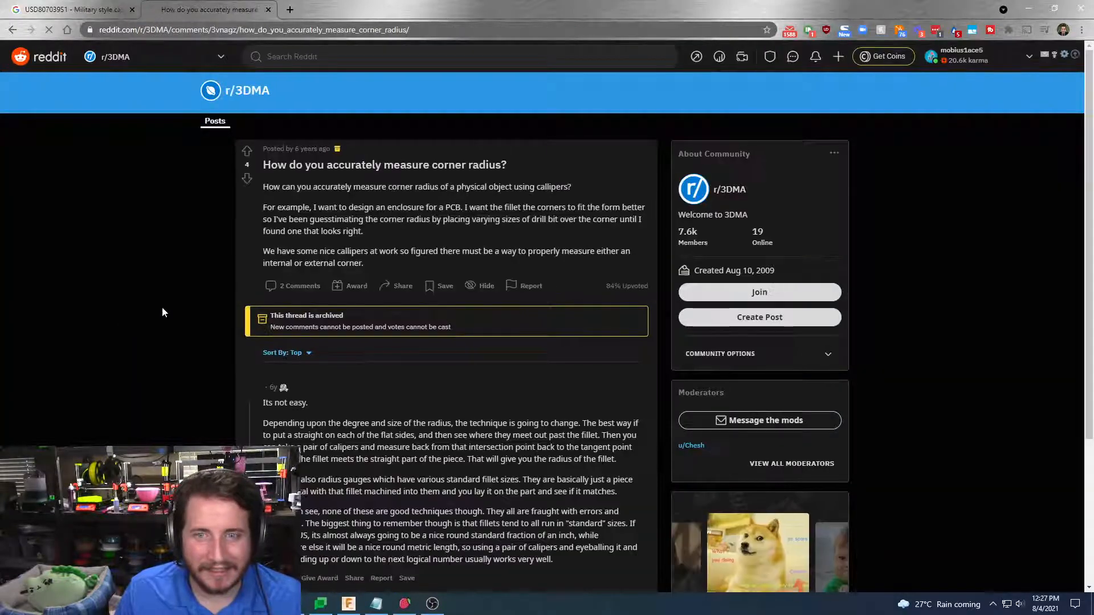
scroll(162, 306, "down", 3)
scroll(357, 211, "up", 3)
left_click(94, 8)
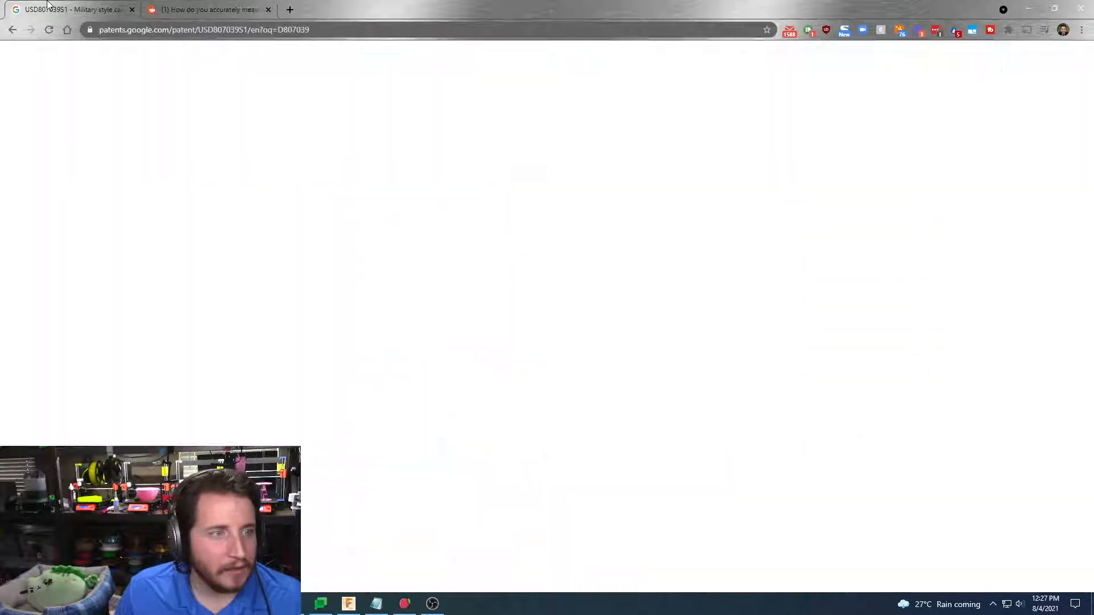
left_click(248, 6)
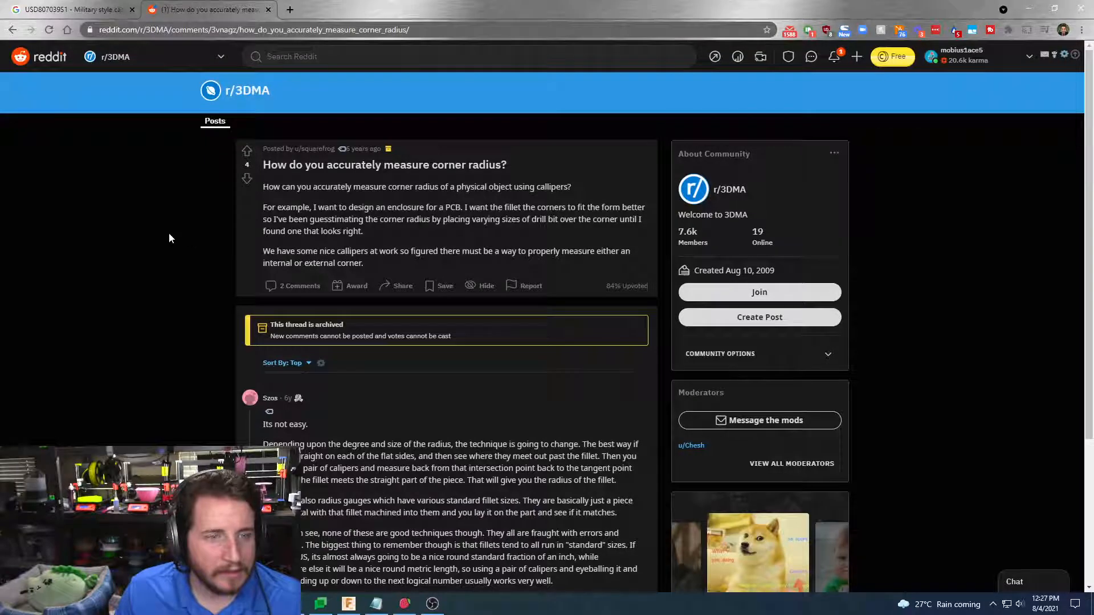
scroll(168, 232, "down", 1)
key("alt+Left")
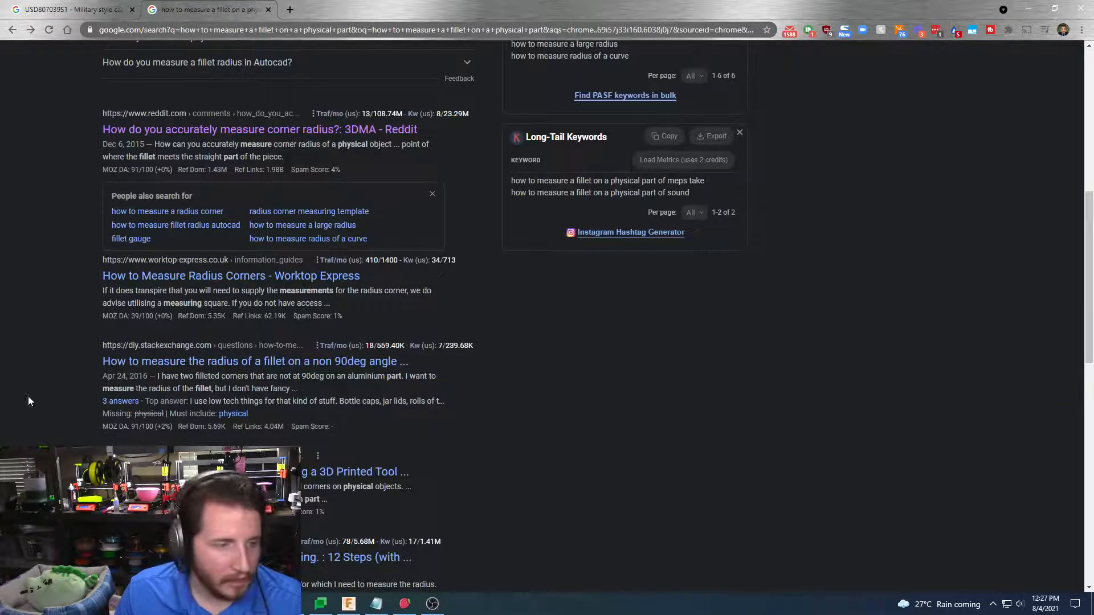
Look through the remaining fillet-measuring results and check the military style case patent drawing
scroll(60, 313, "down", 1)
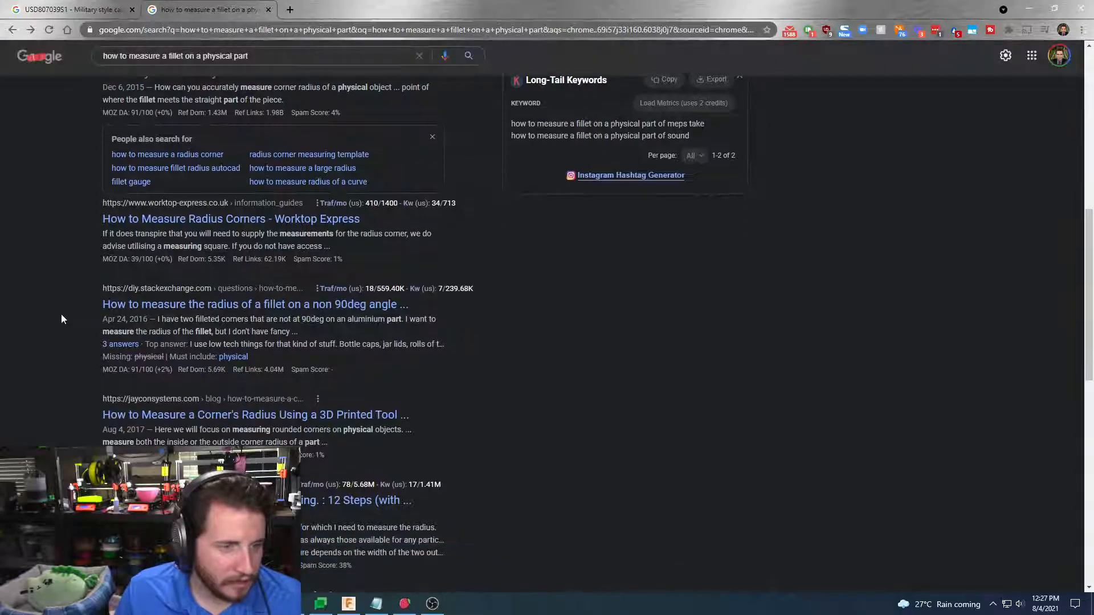
scroll(59, 316, "down", 1)
scroll(59, 317, "down", 1)
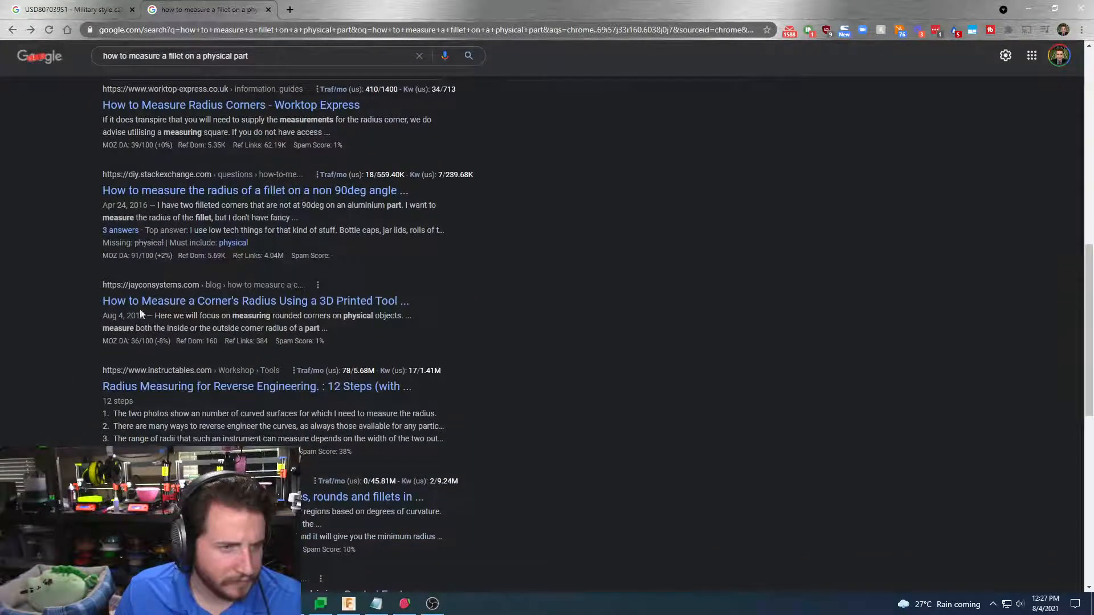
scroll(70, 303, "down", 1)
scroll(72, 307, "down", 1)
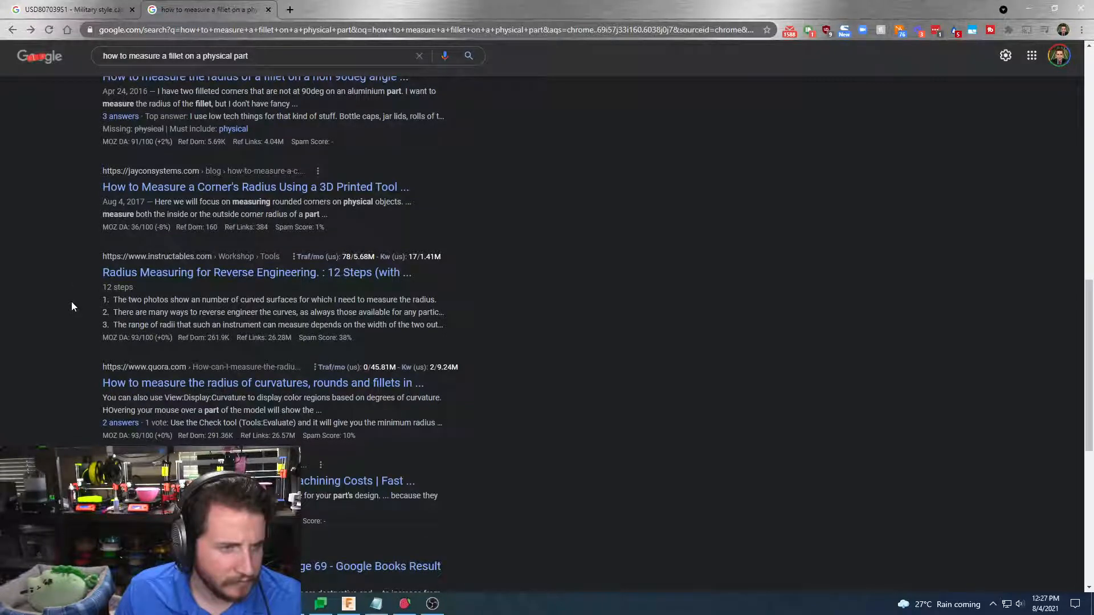
left_click(68, 10)
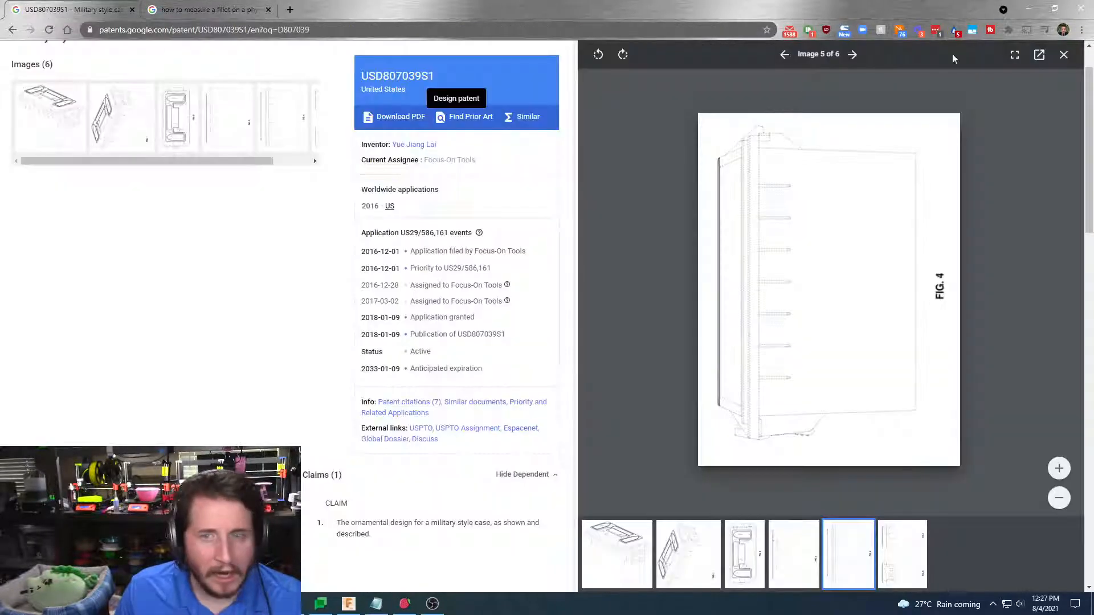
Return to Fusion 360 and fillet the box's four inner vertical corner edges with a 3 mm radius
left_click(1028, 7)
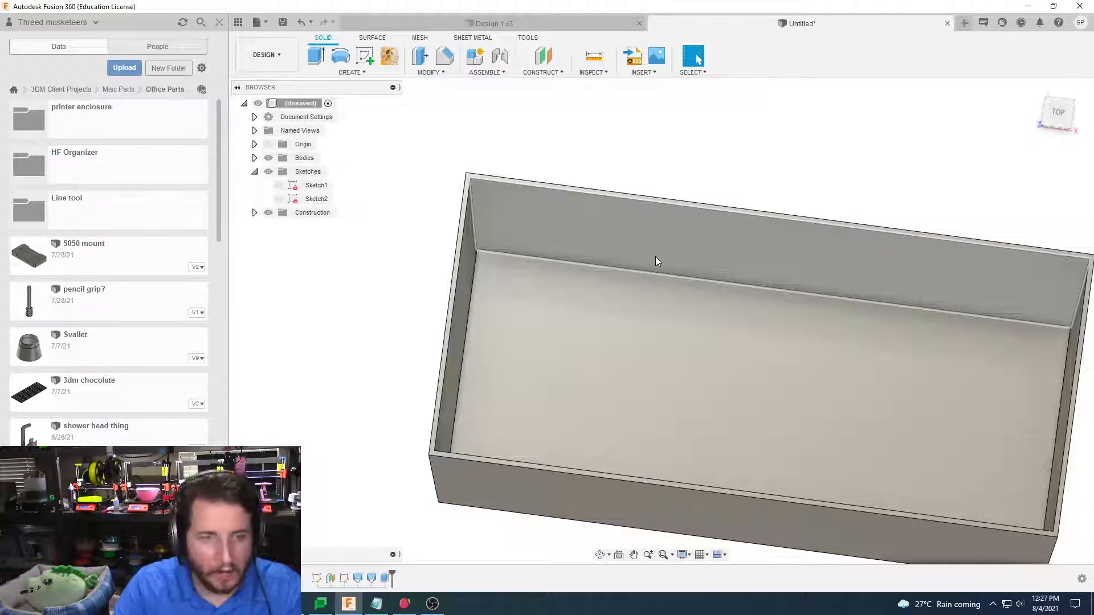
key("f")
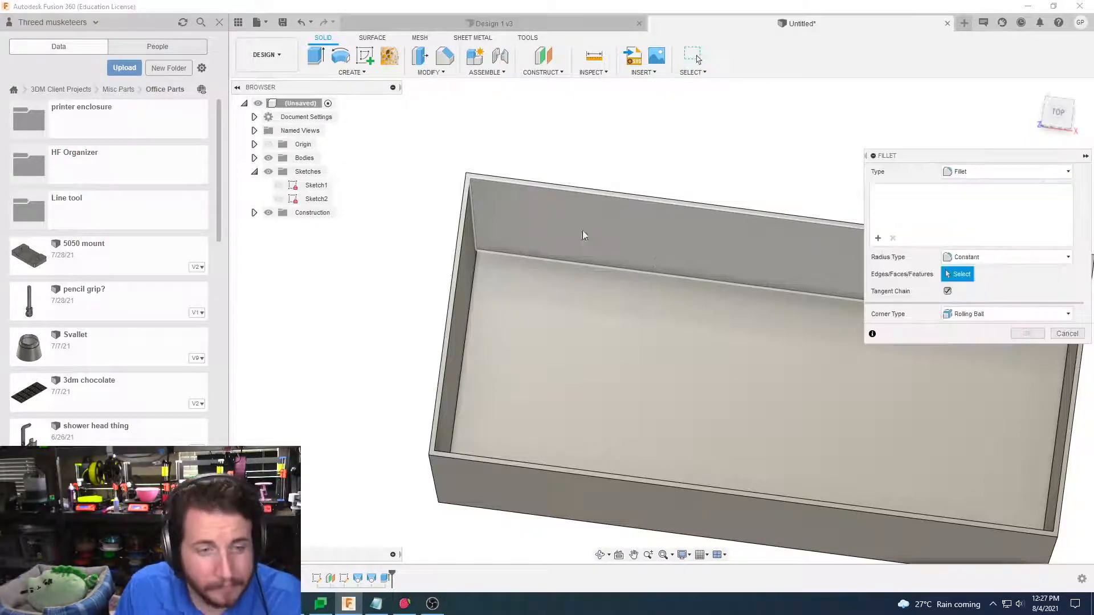
scroll(584, 234, "up", 5)
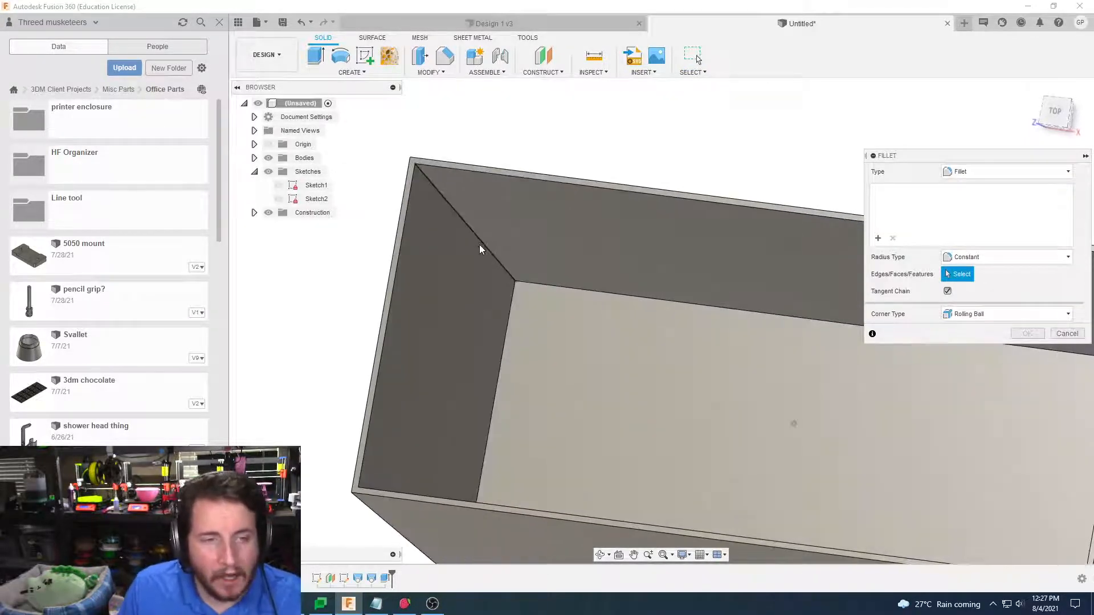
left_click(481, 246)
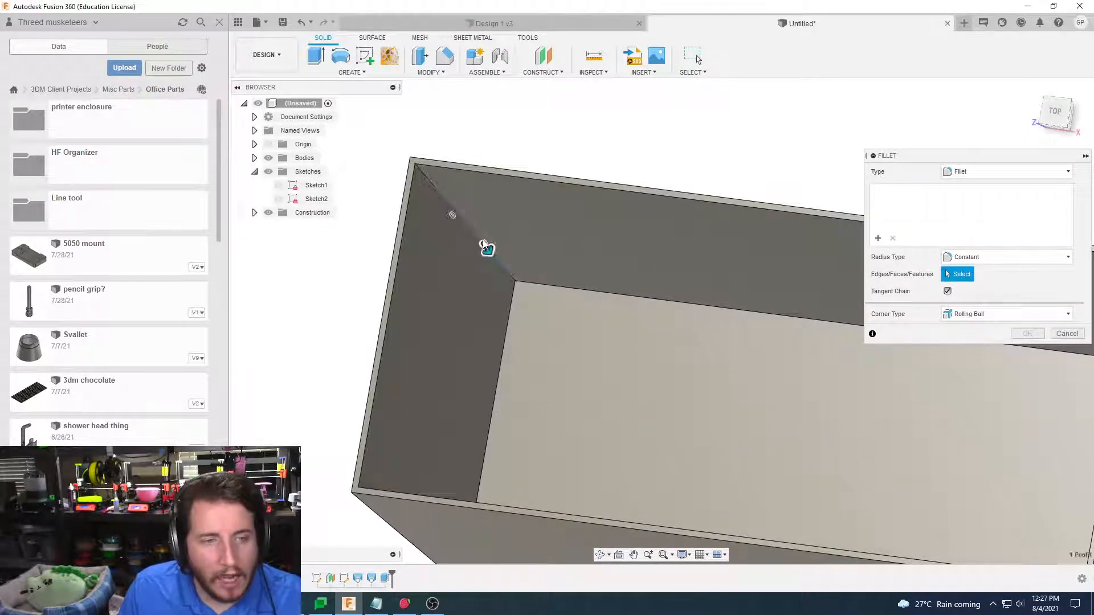
middle_click_drag(480, 246, 809, 393, "shift")
left_click(423, 245)
left_click(806, 412)
type("3")
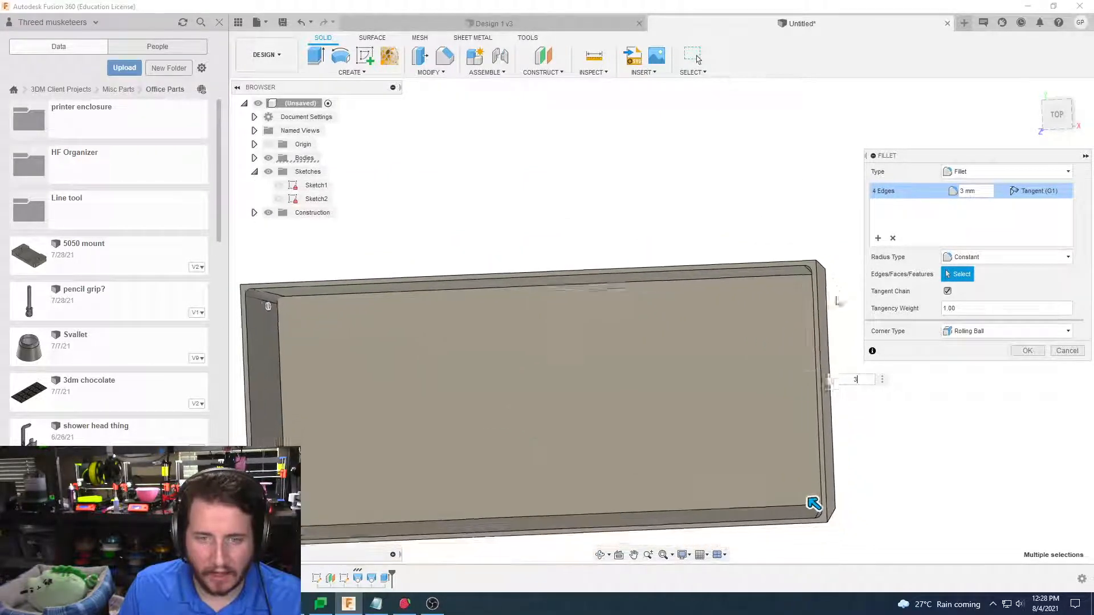
Add the four outer vertical corner edges as a second fillet set with a 5 mm radius and apply the fillet
left_click(878, 239)
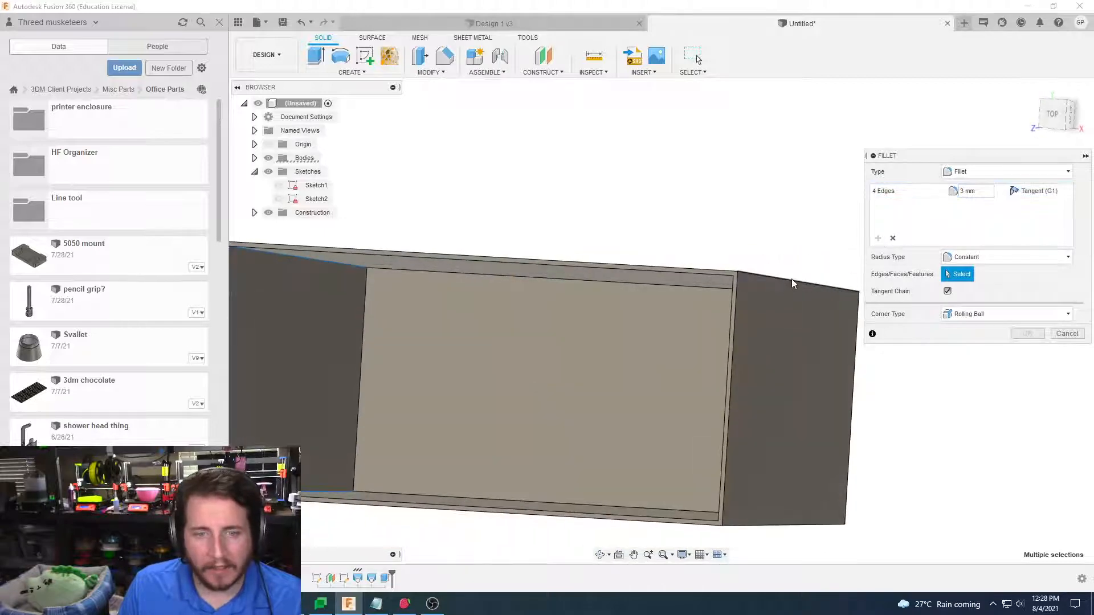
left_click(794, 283)
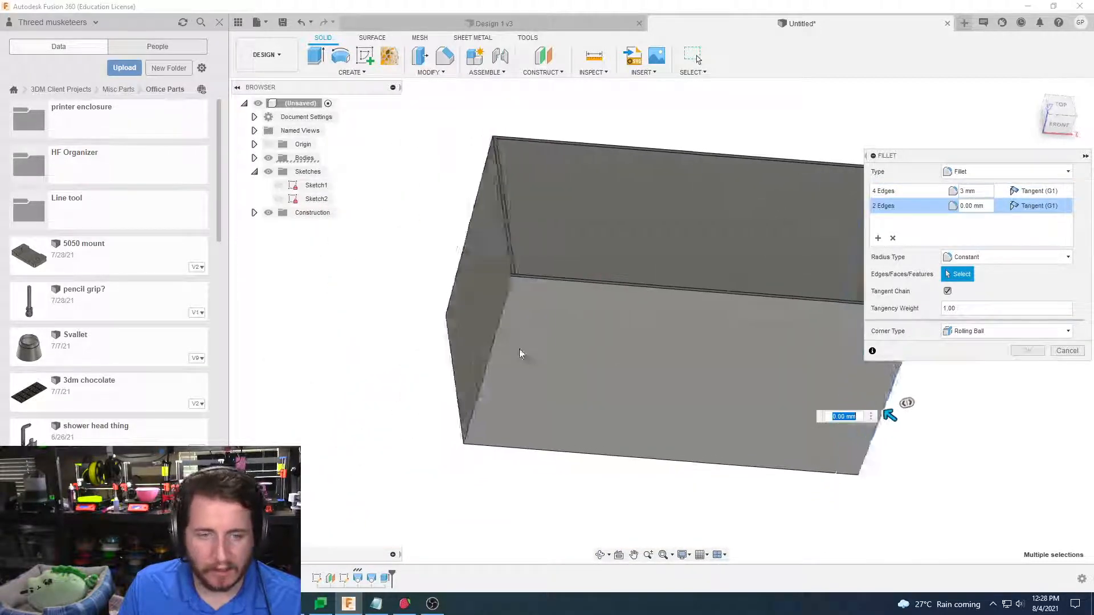
left_click(533, 320)
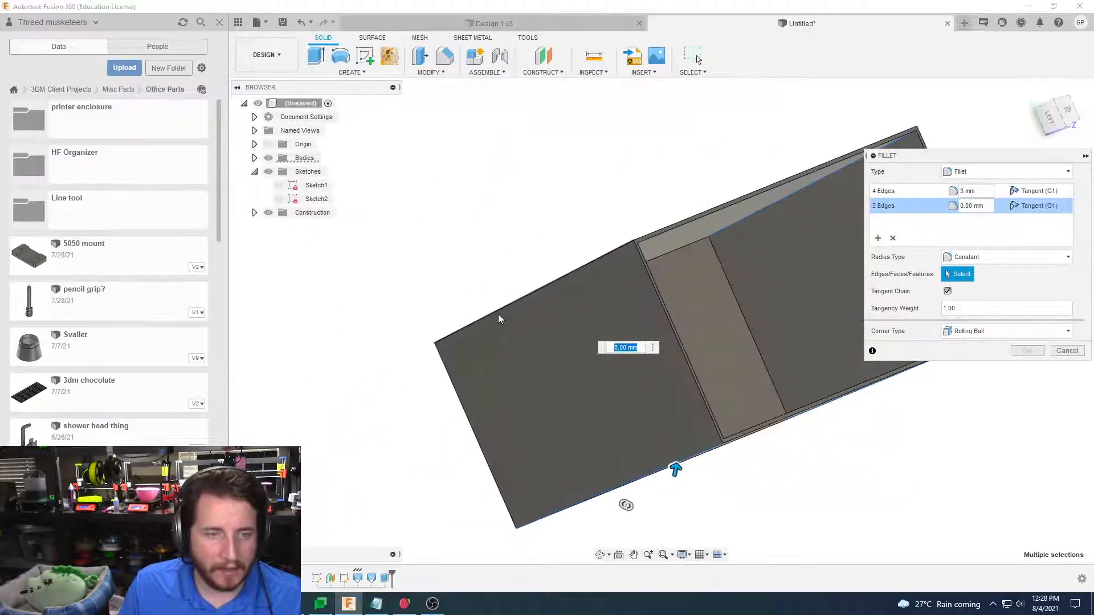
left_click(498, 313)
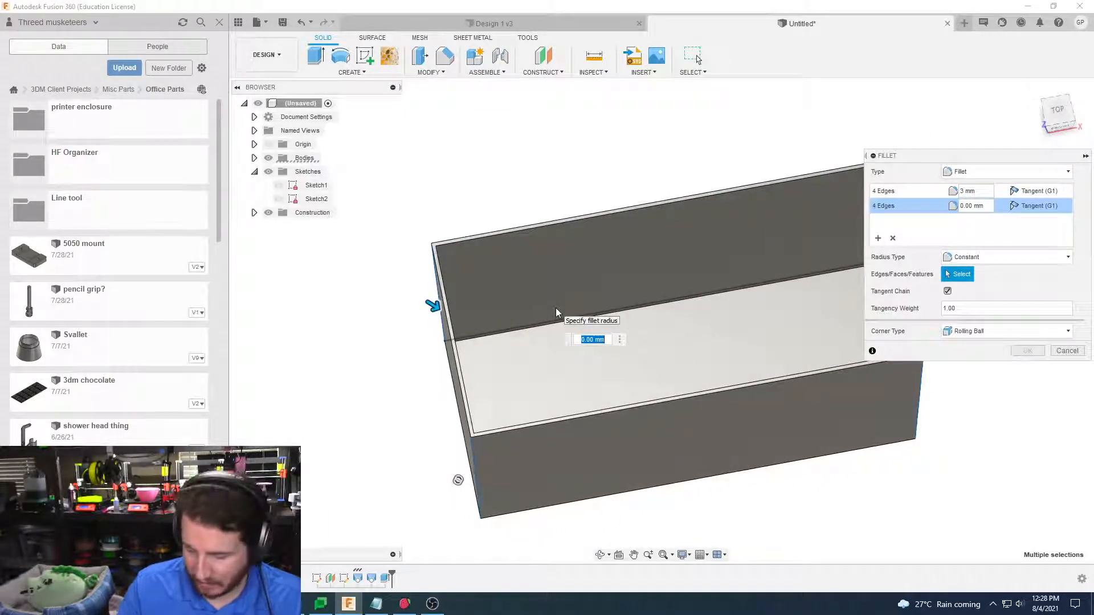
type("4")
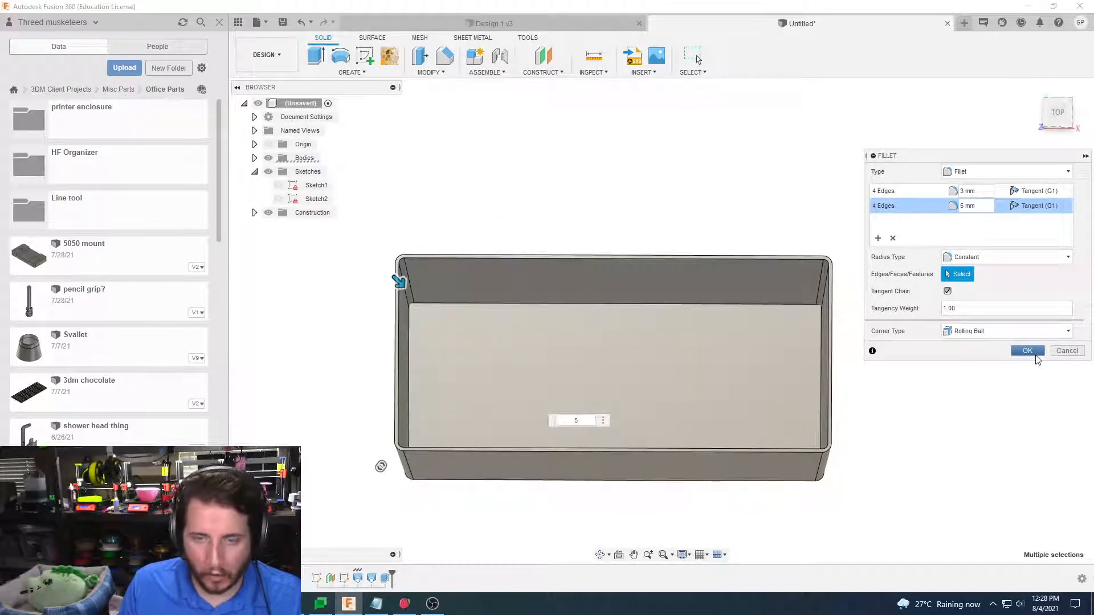
left_click(1036, 357)
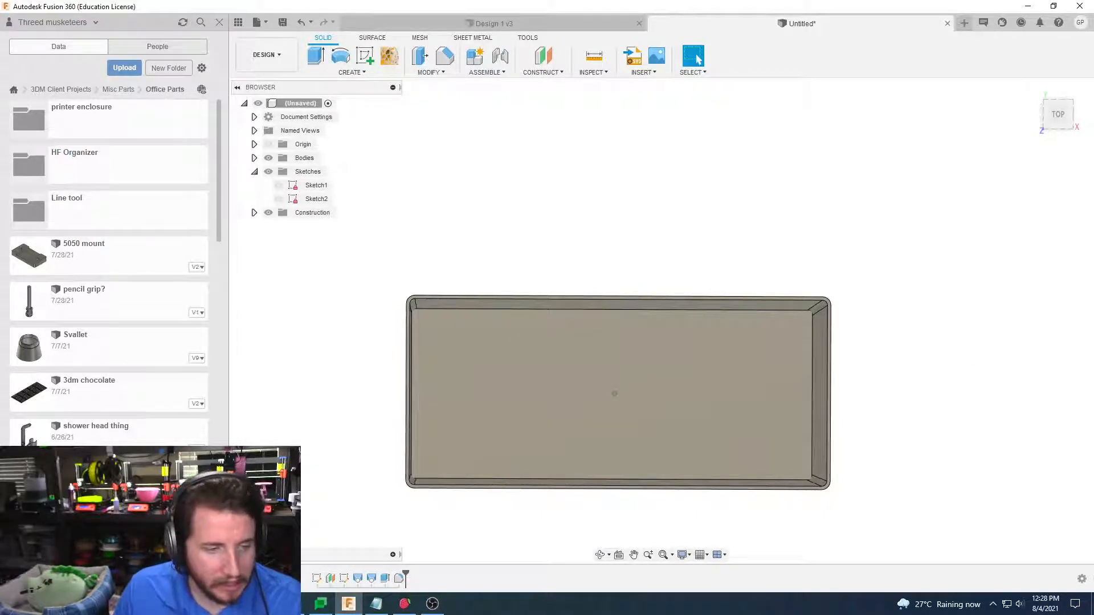
Switch to Chrome and load prusaprinters.org in place of the fillet-measuring search results
left_click(405, 604)
left_click(434, 543)
left_click(211, 10)
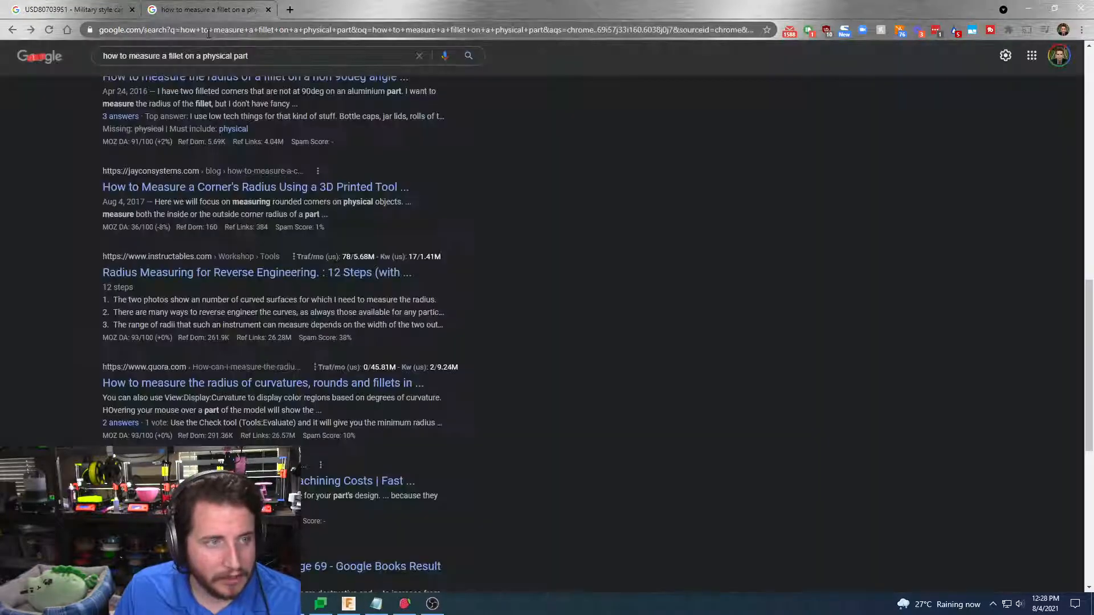
left_click(201, 35)
type("prusaprinters.org")
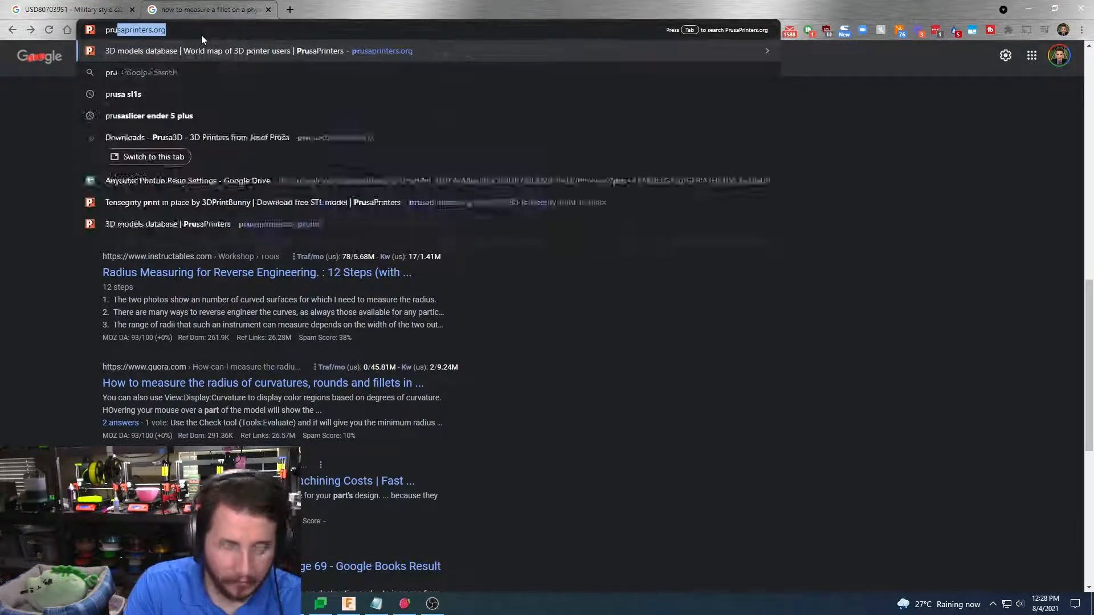
key("Return")
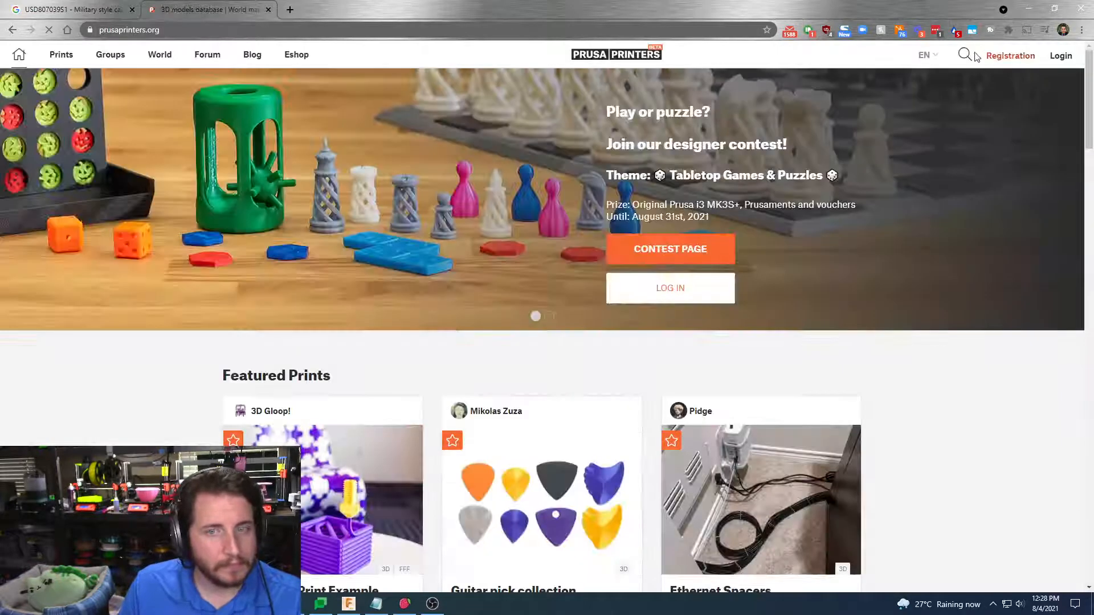
Search the PrusaPrinters site for "radius gauges"
left_click(966, 55)
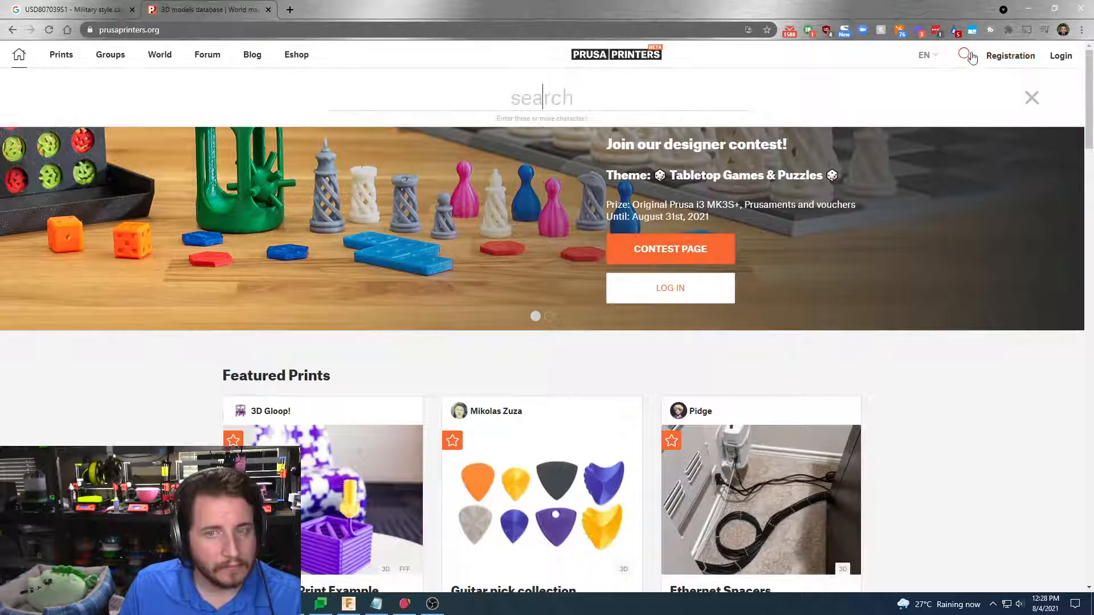
scroll(984, 69, "down", 8)
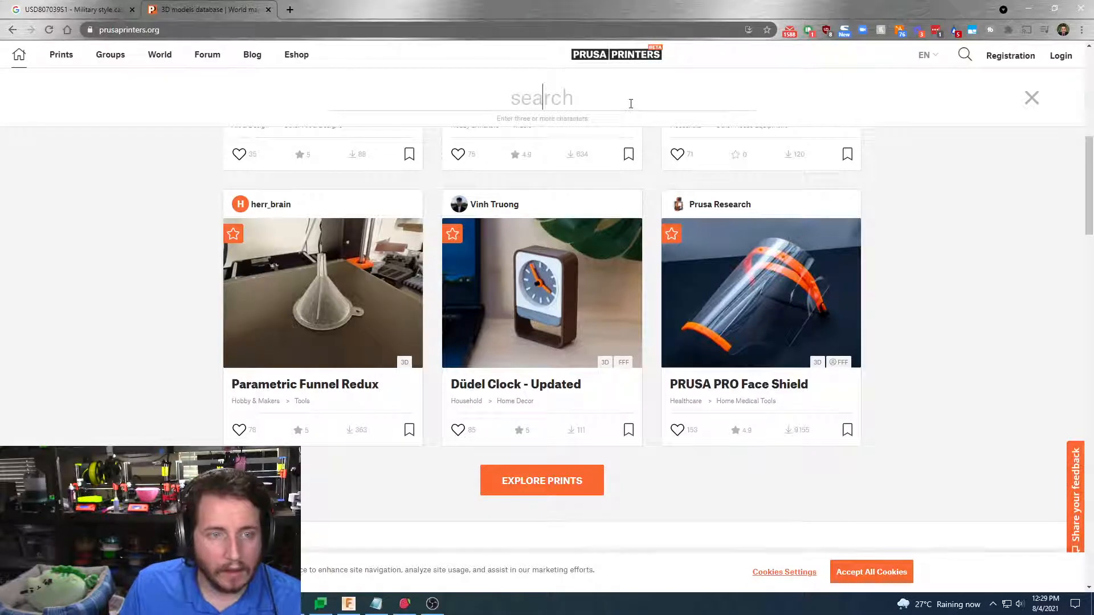
type("radius ga")
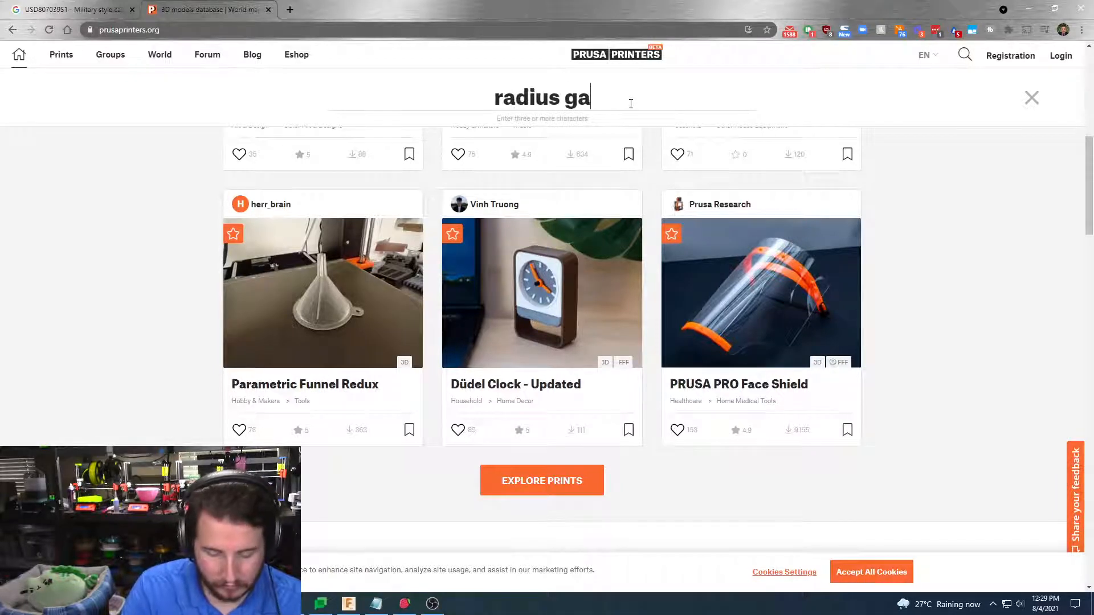
type("uges")
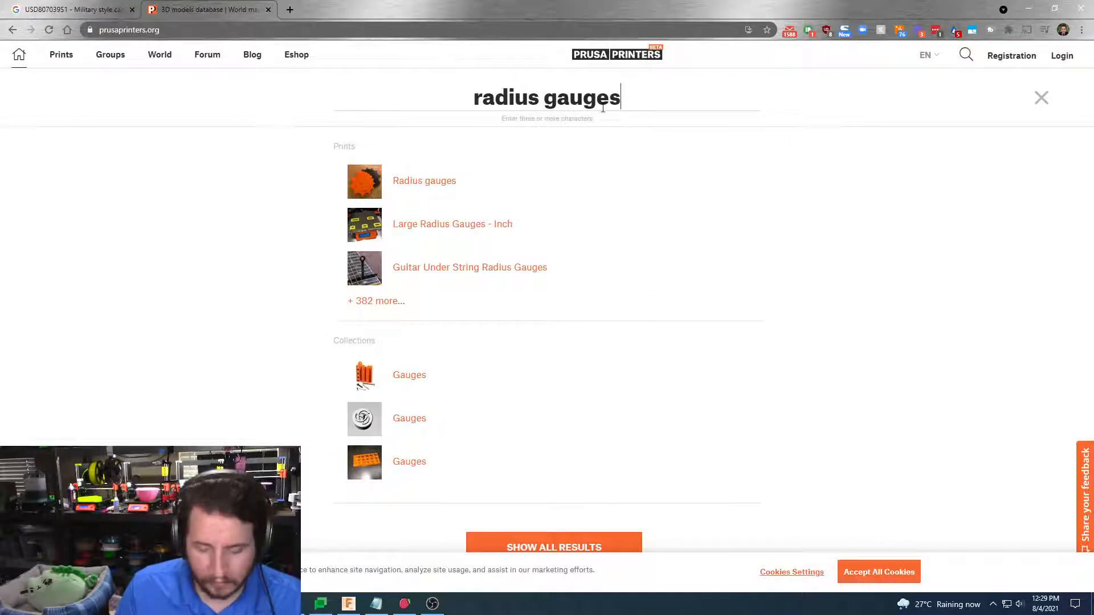
key("Return")
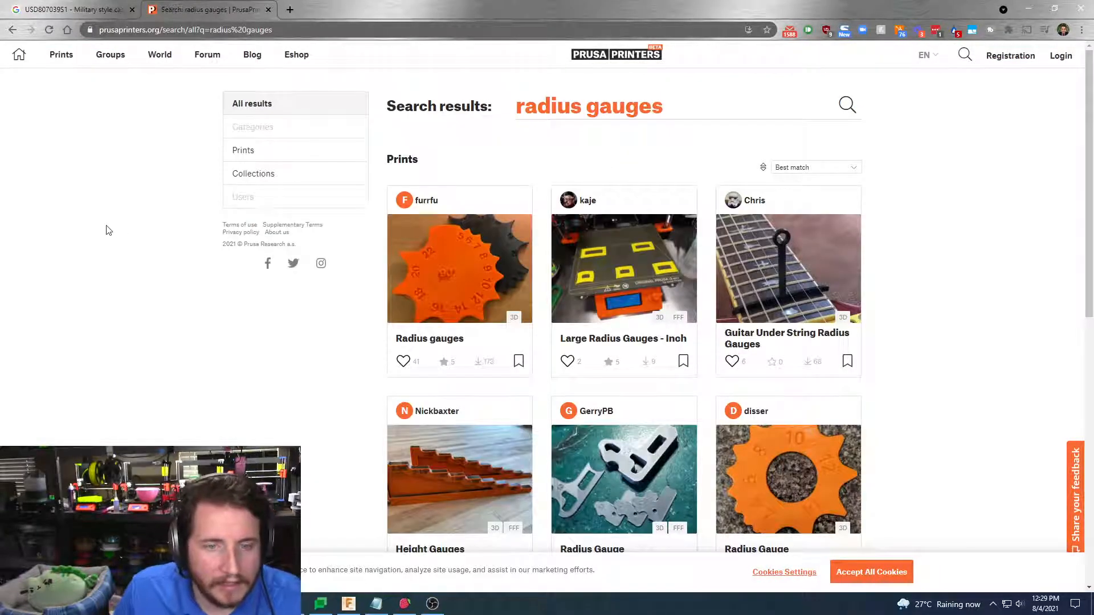
Look through the radius gauge prints for a tool suited to measuring corner radii
scroll(114, 225, "down", 2)
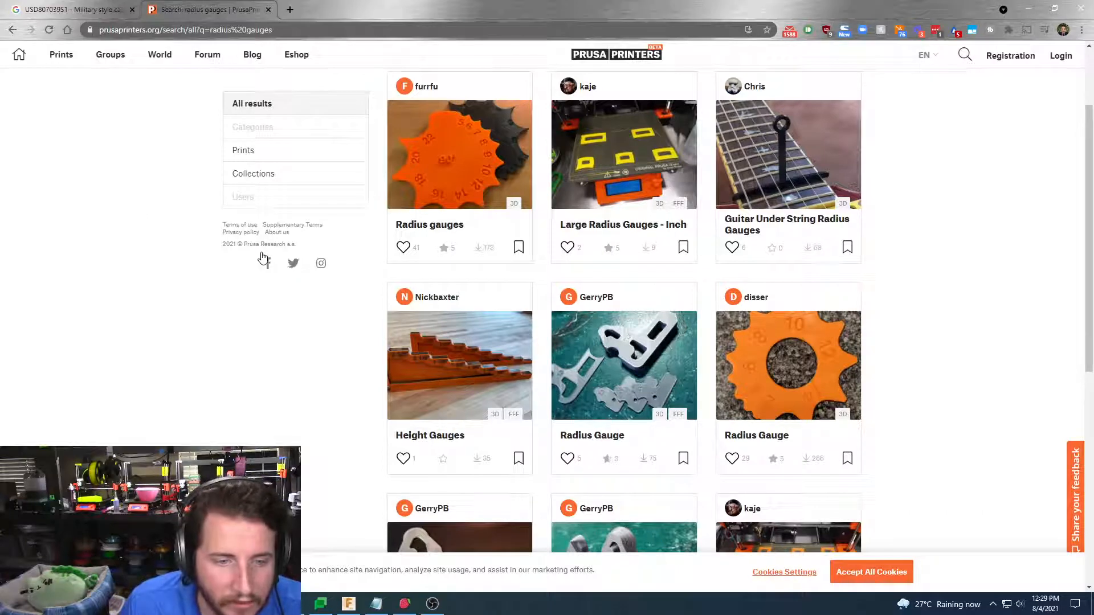
scroll(264, 257, "down", 2)
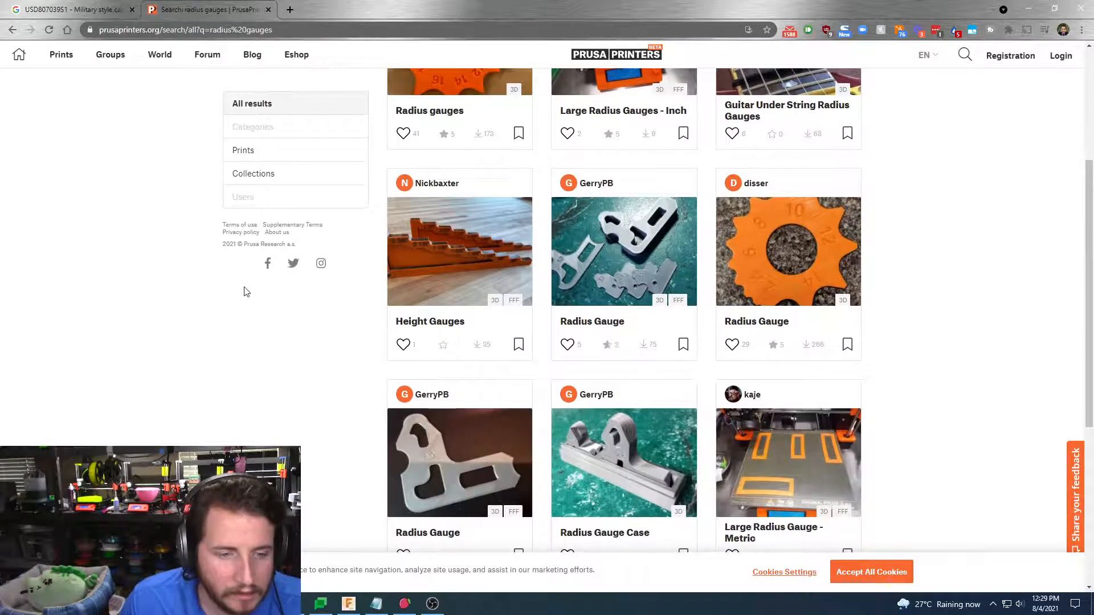
scroll(244, 290, "down", 2)
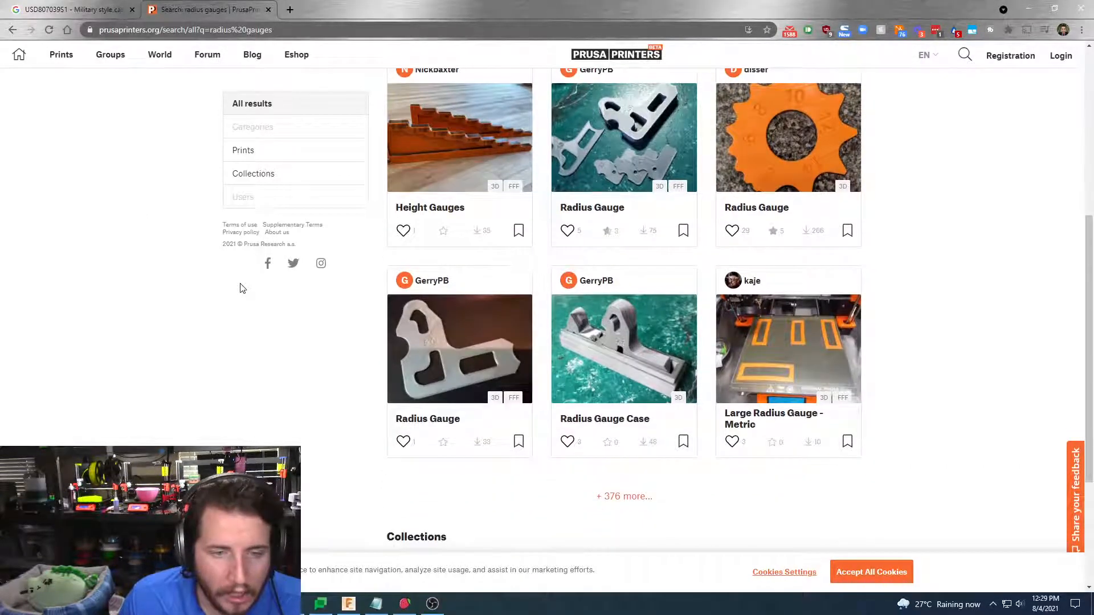
scroll(242, 288, "up", 4)
scroll(240, 288, "up", 2)
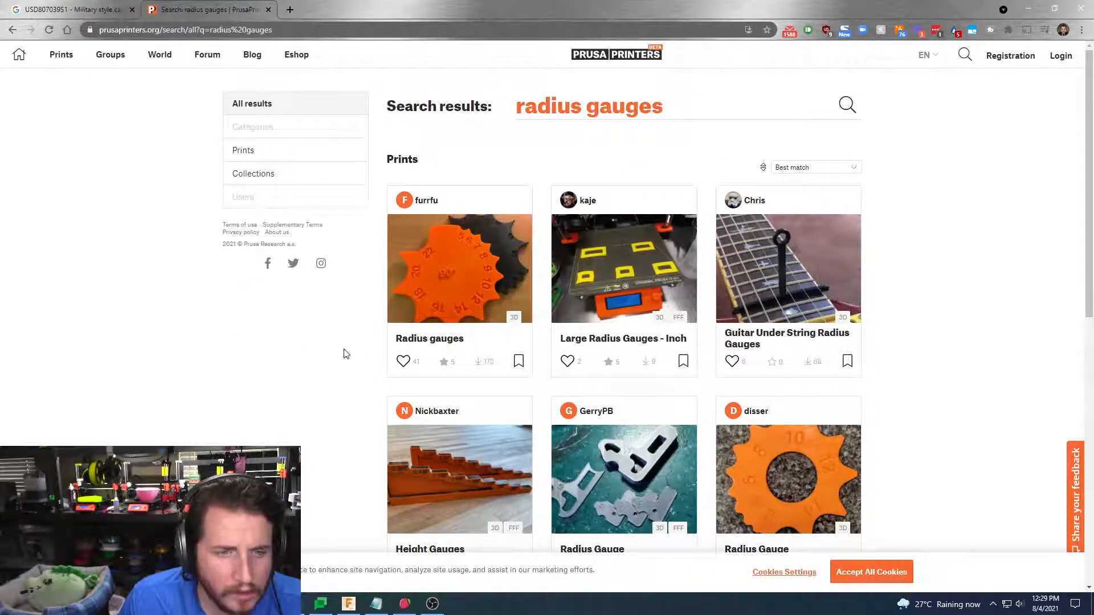
Change the site search to "fillet gauges" and run it
double_click(581, 107)
type("fille")
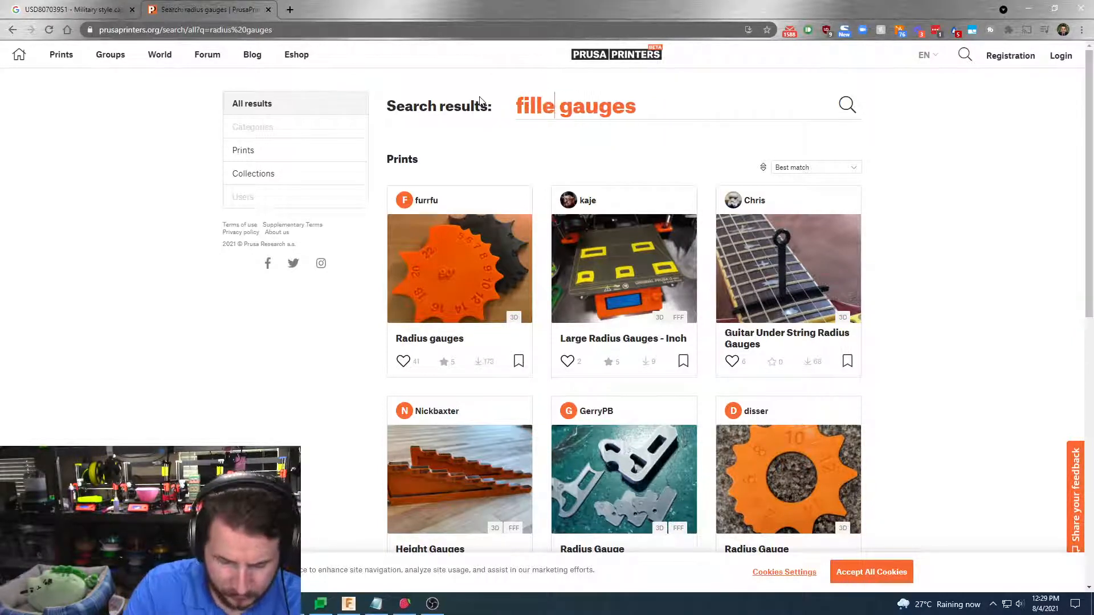
type("t")
key("Return")
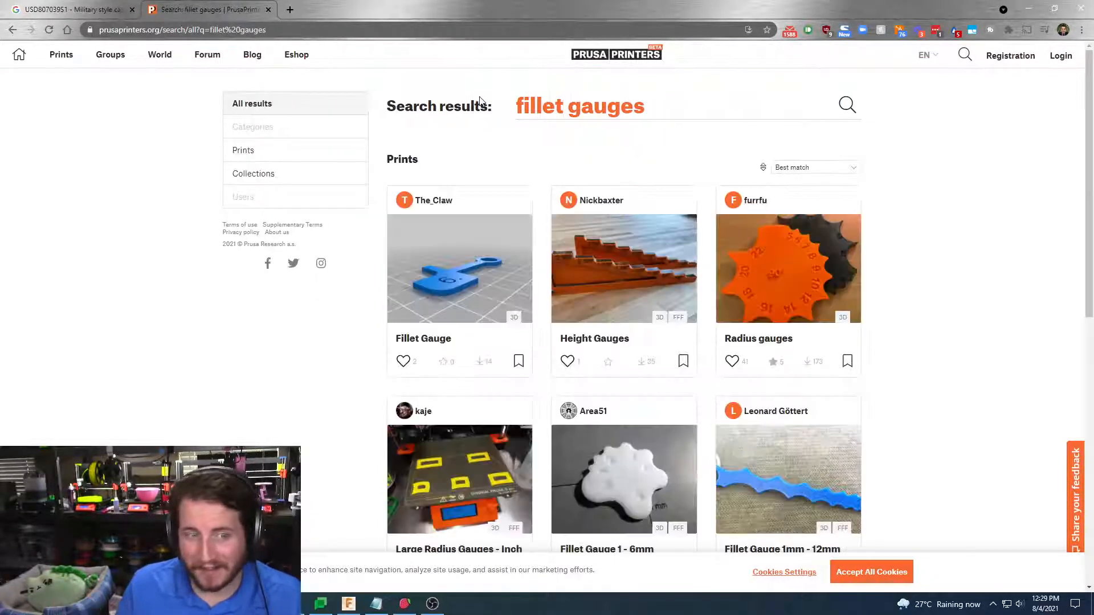
Open the Fillet Gauge print in its own browser tab and show its files
middle_click(446, 257)
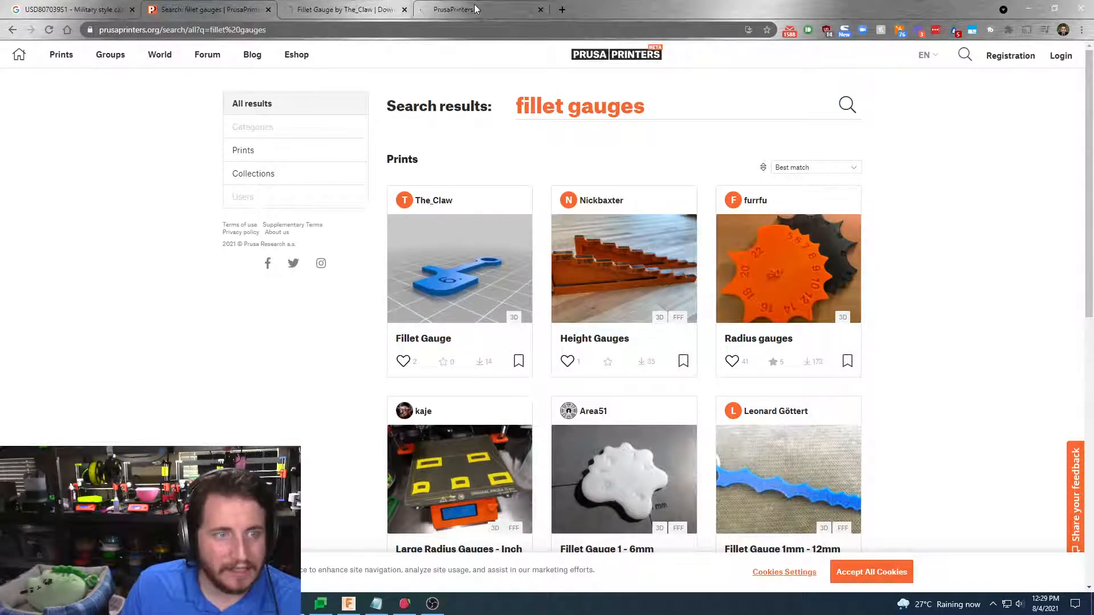
key("ctrl+Tab")
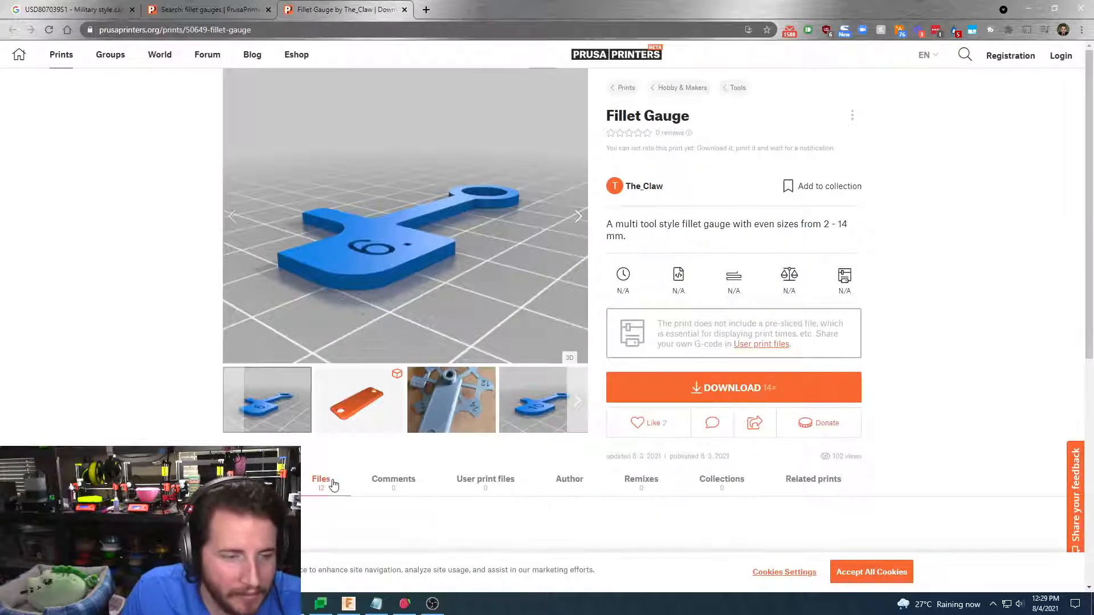
left_click(328, 484)
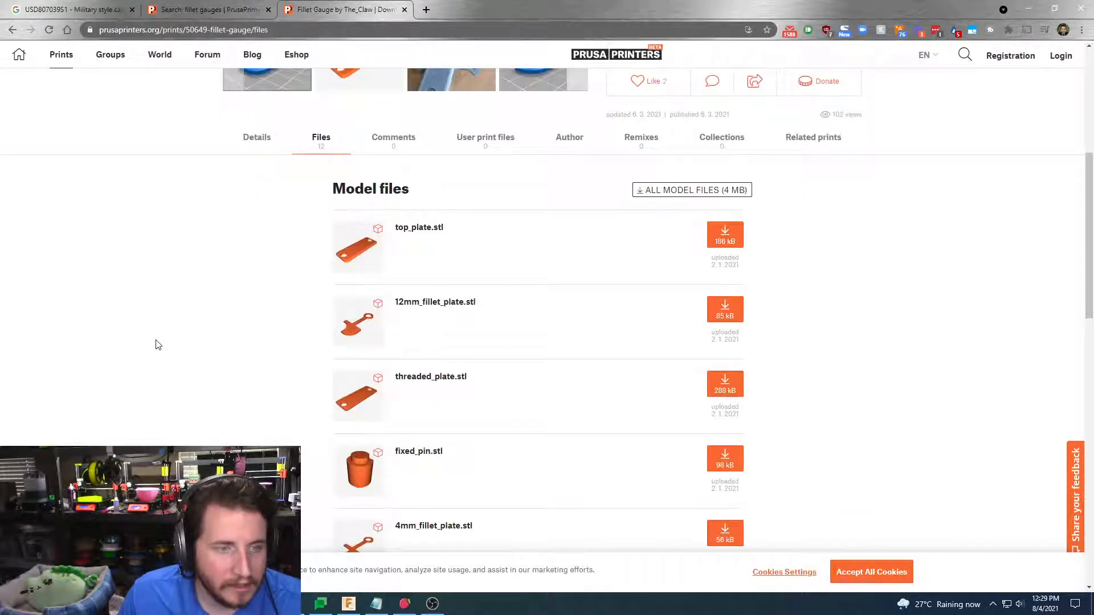
Examine the Fillet Gauge's model files for the available fillet plate sizes, then return to the print's details
scroll(158, 343, "down", 5)
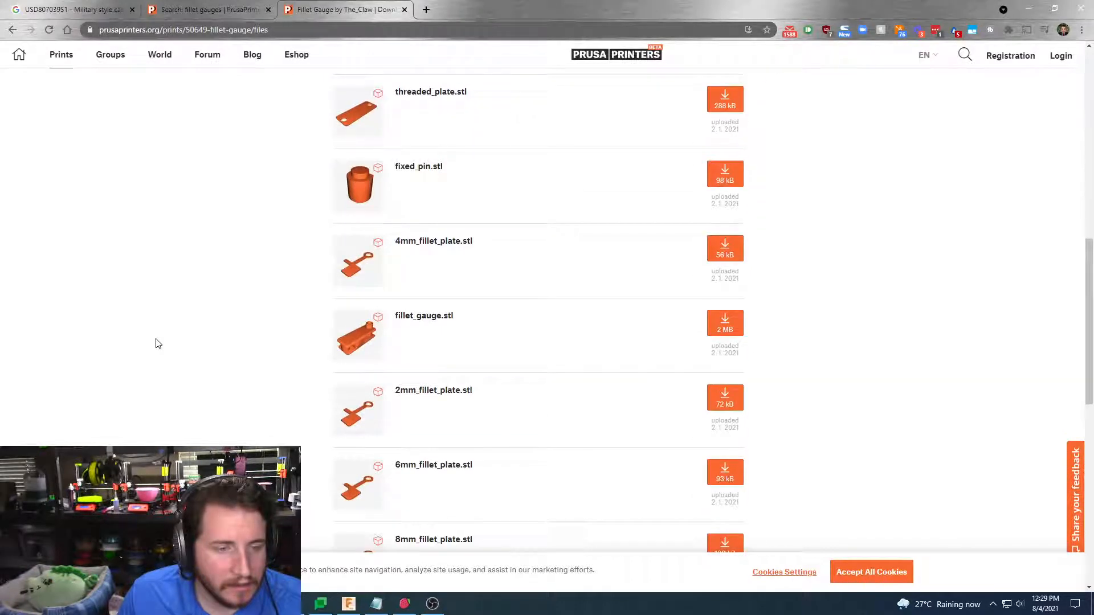
scroll(158, 343, "down", 2)
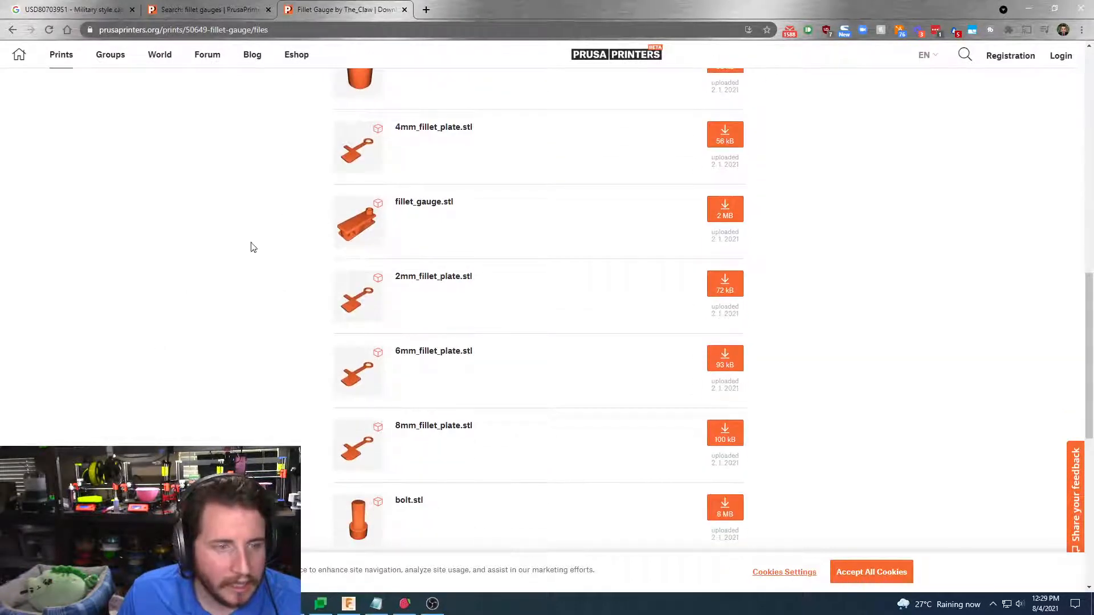
scroll(247, 249, "down", 5)
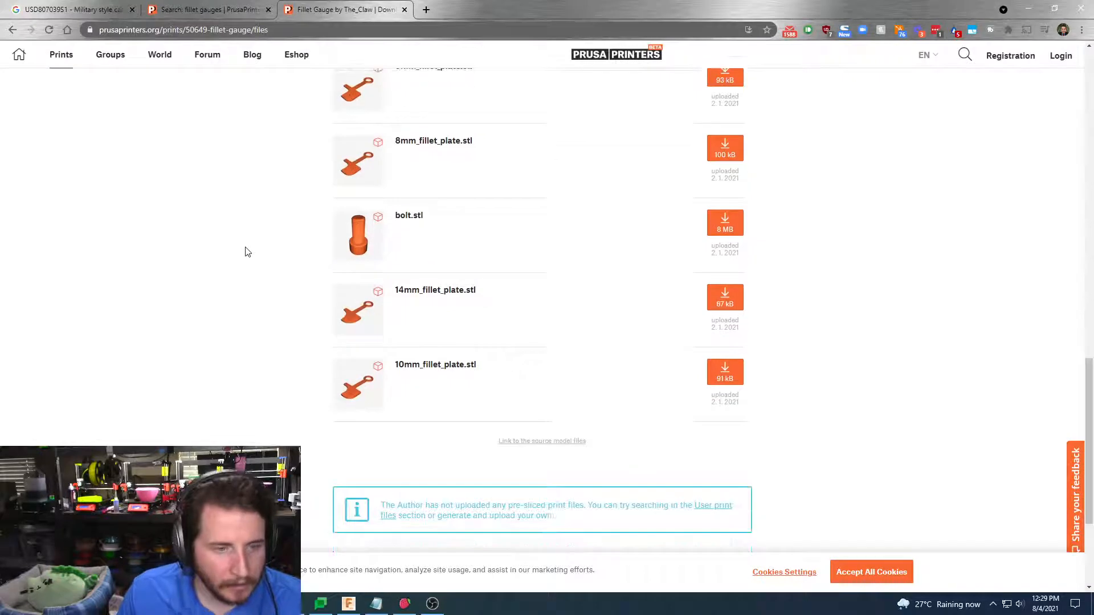
scroll(246, 251, "up", 3)
scroll(247, 252, "down", 2)
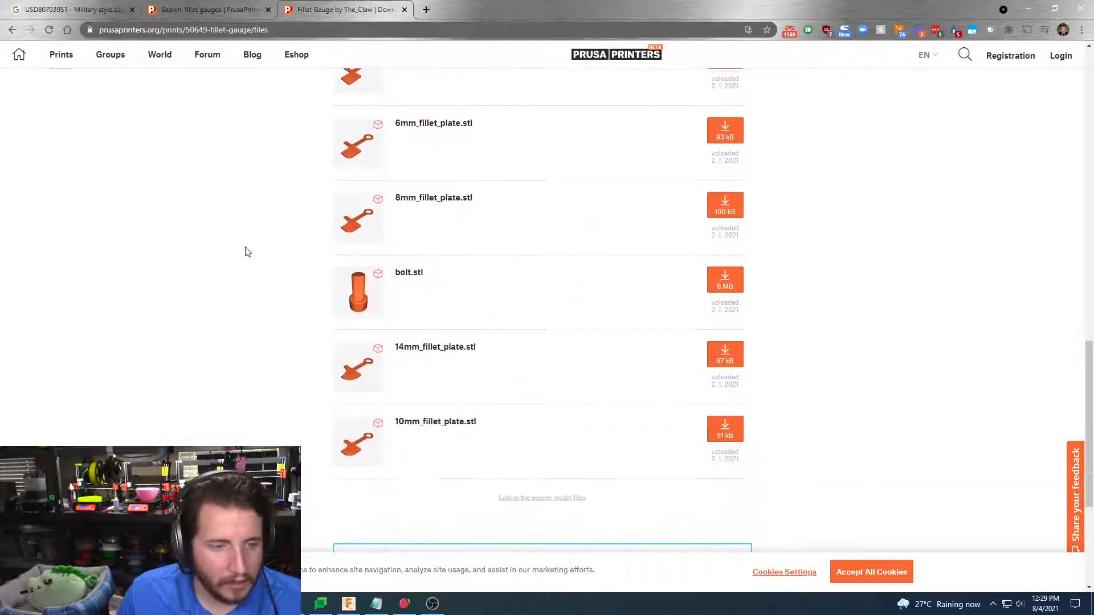
scroll(248, 252, "up", 4)
scroll(247, 252, "up", 9)
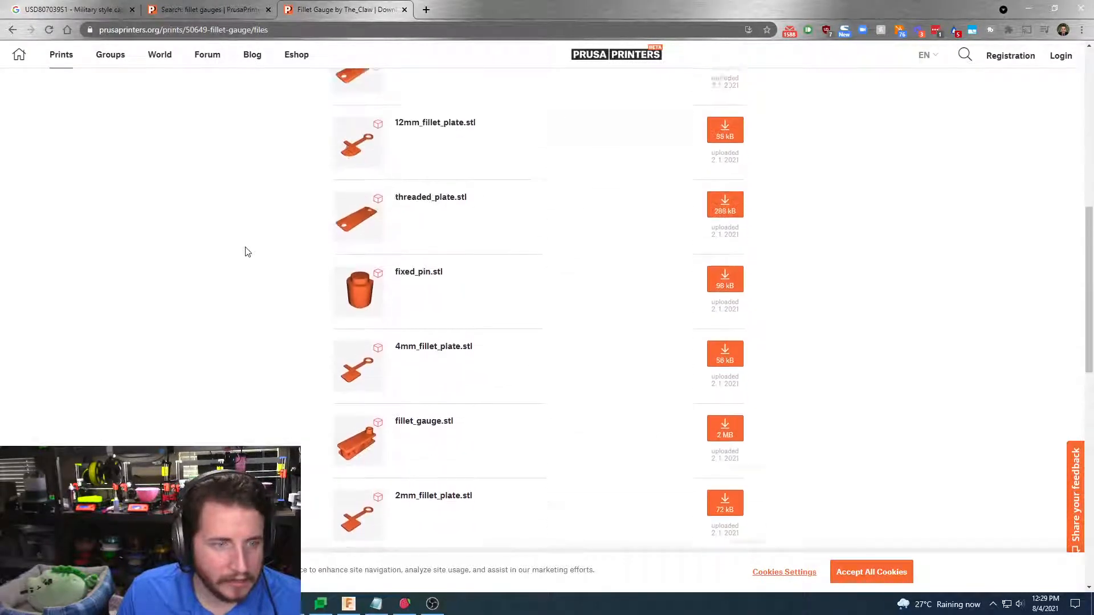
scroll(248, 250, "down", 9)
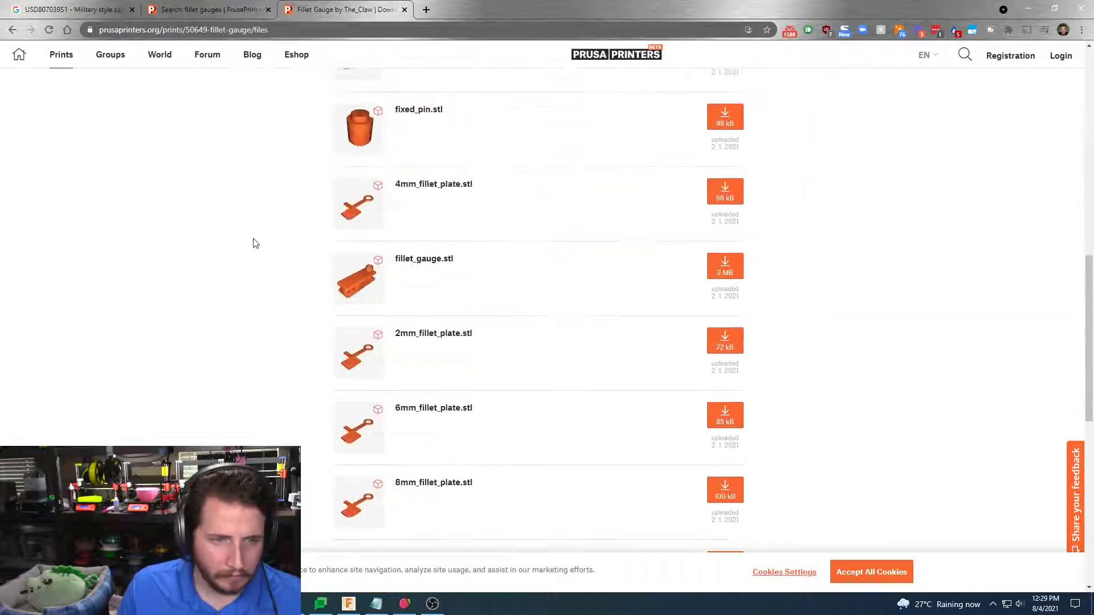
scroll(255, 244, "down", 1)
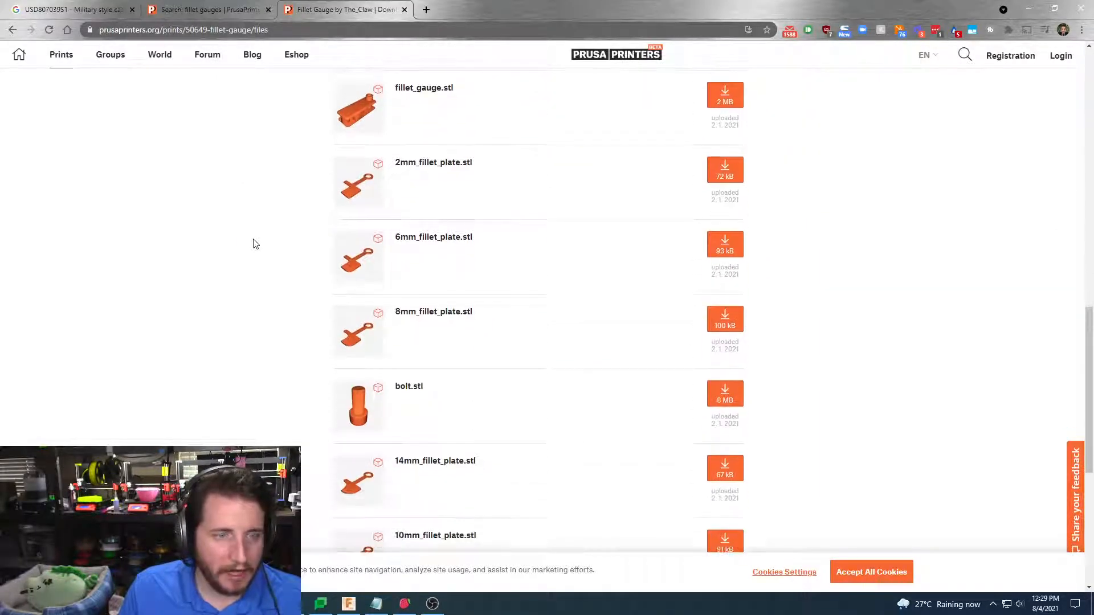
scroll(256, 244, "up", 3)
scroll(255, 244, "down", 4)
scroll(254, 244, "down", 6)
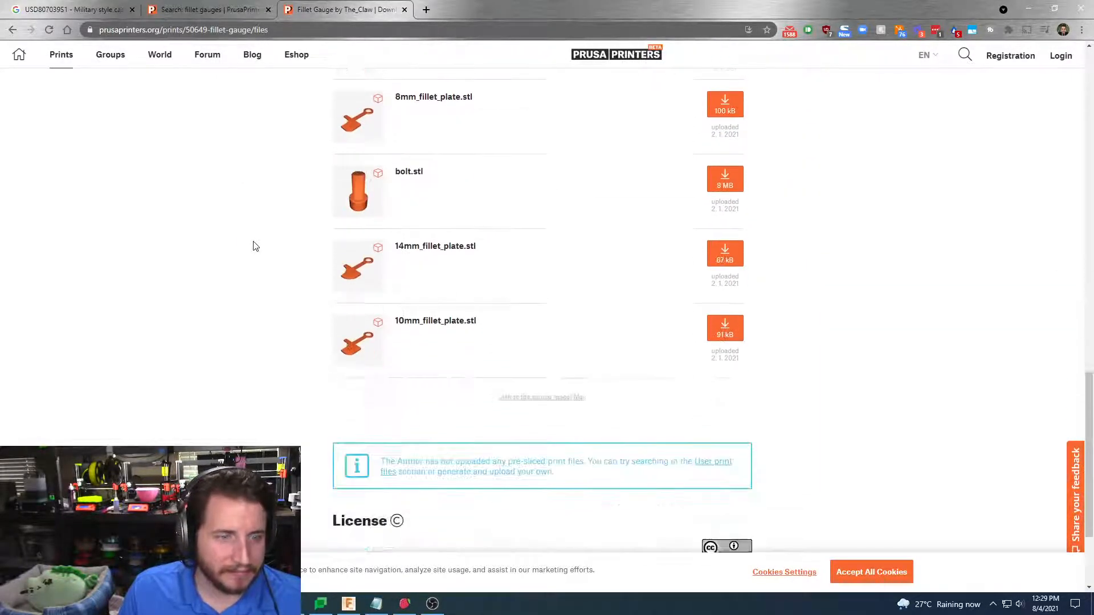
key("alt+Left")
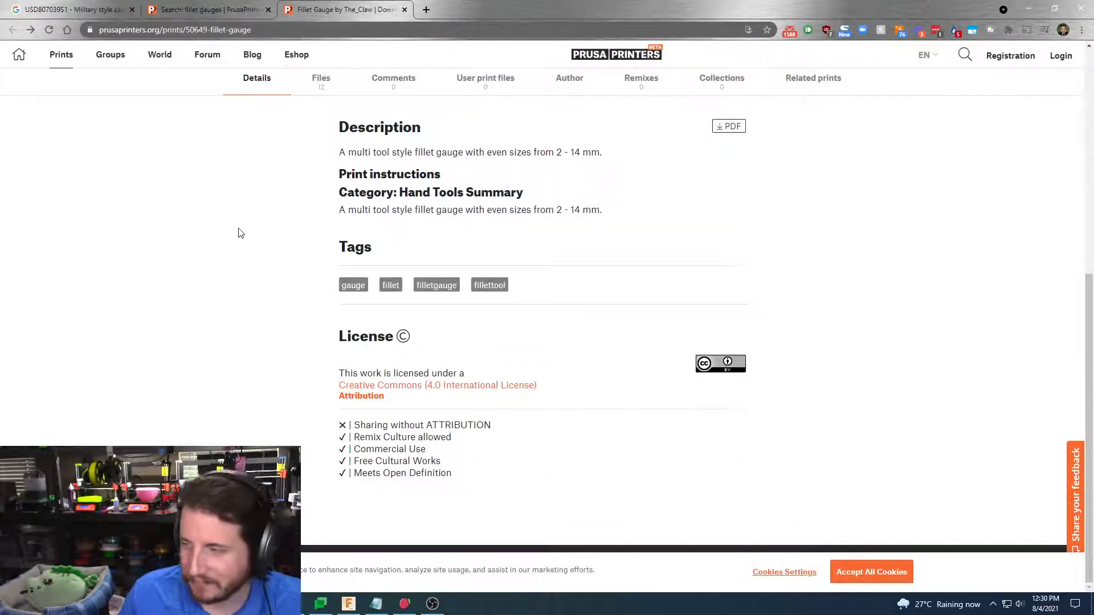
Go back to the fillet gauges search, expand it to all matching prints and look for other gauge designs
left_click(219, 6)
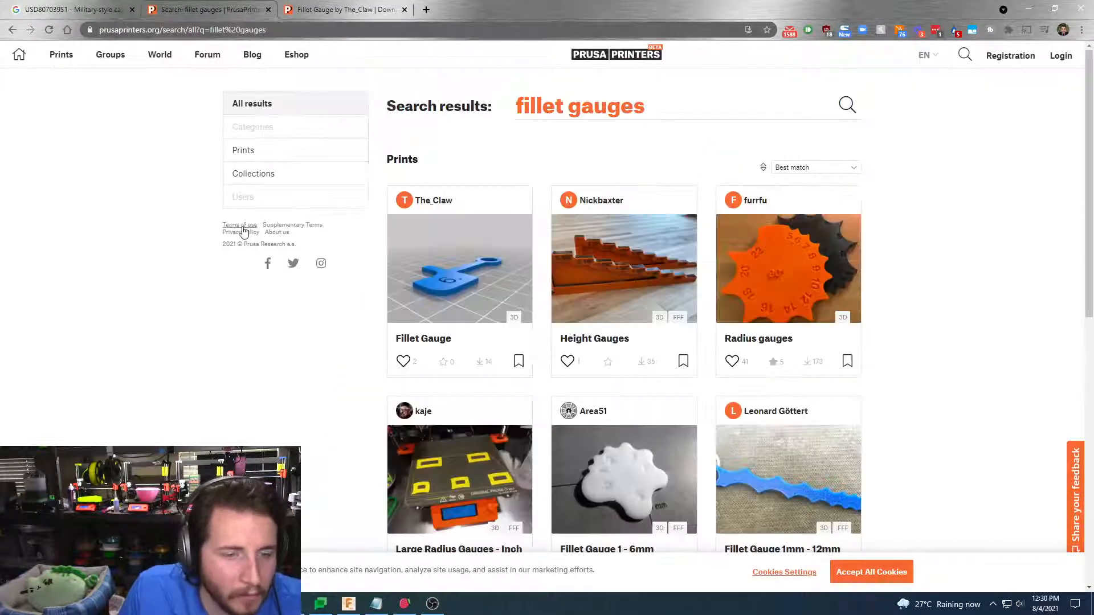
scroll(190, 237, "down", 2)
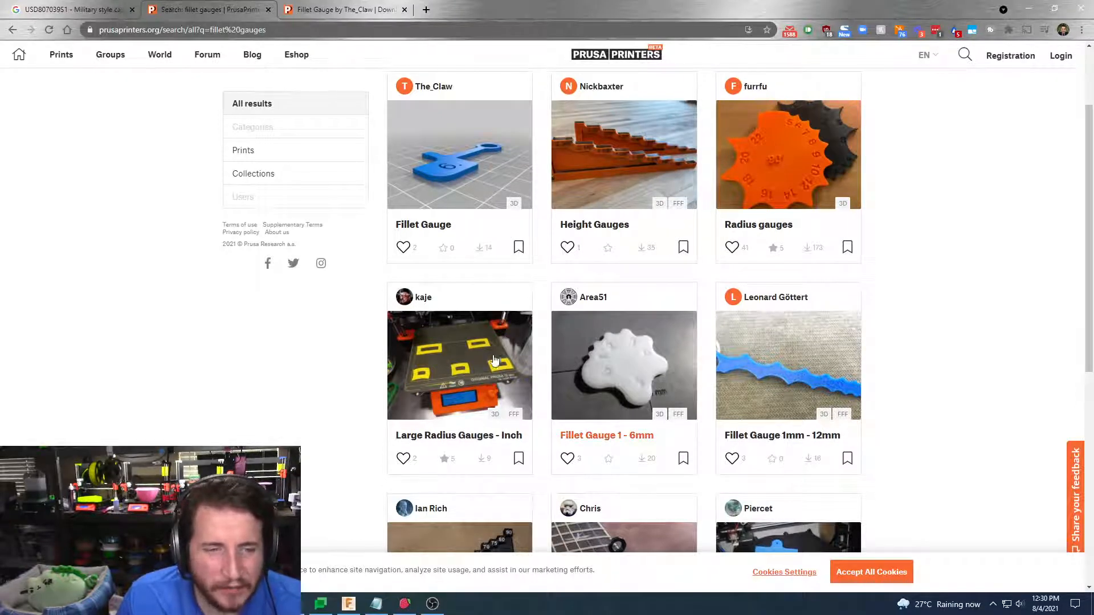
scroll(280, 341, "down", 4)
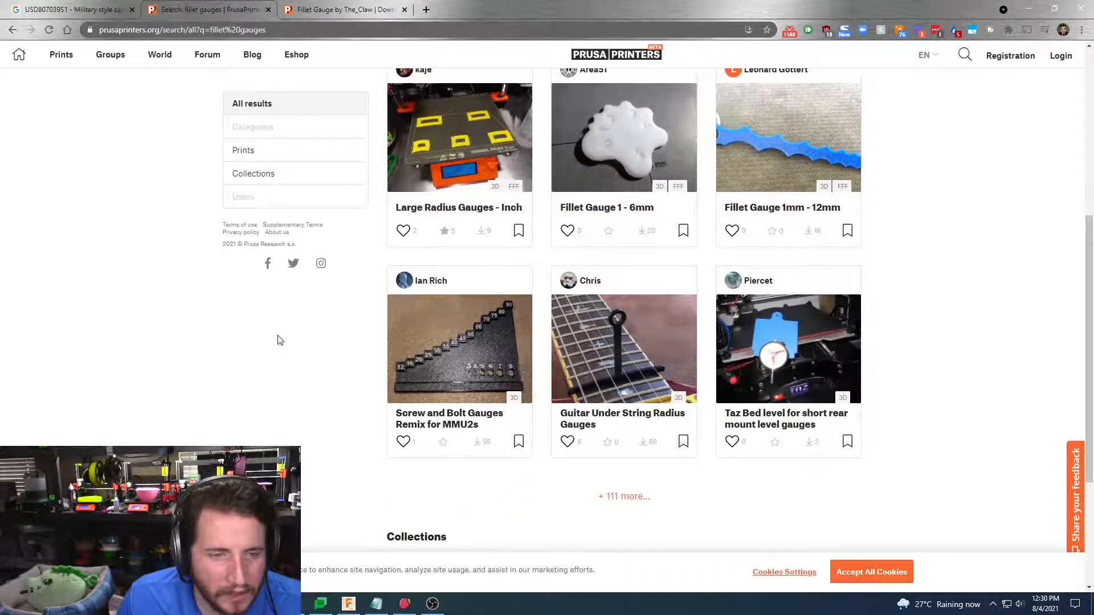
scroll(280, 341, "down", 4)
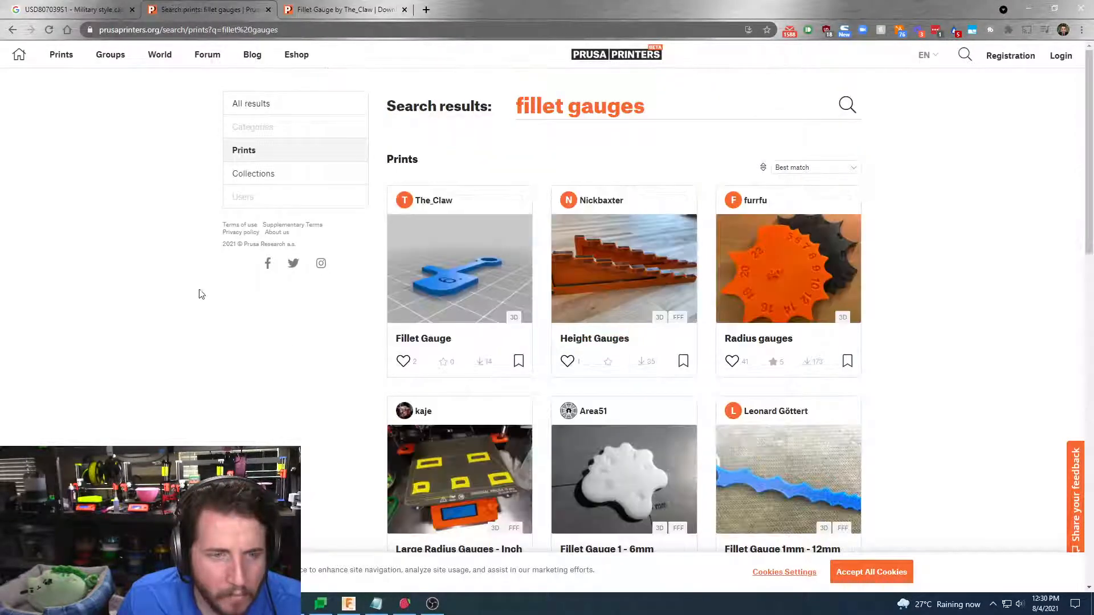
scroll(200, 292, "down", 6)
scroll(286, 288, "down", 5)
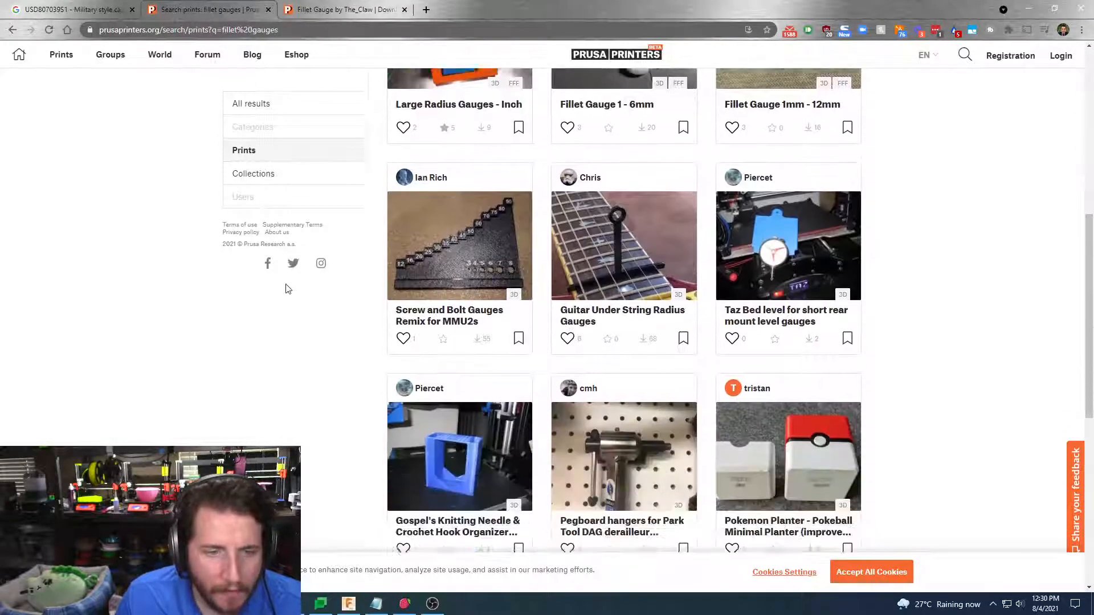
scroll(286, 290, "down", 3)
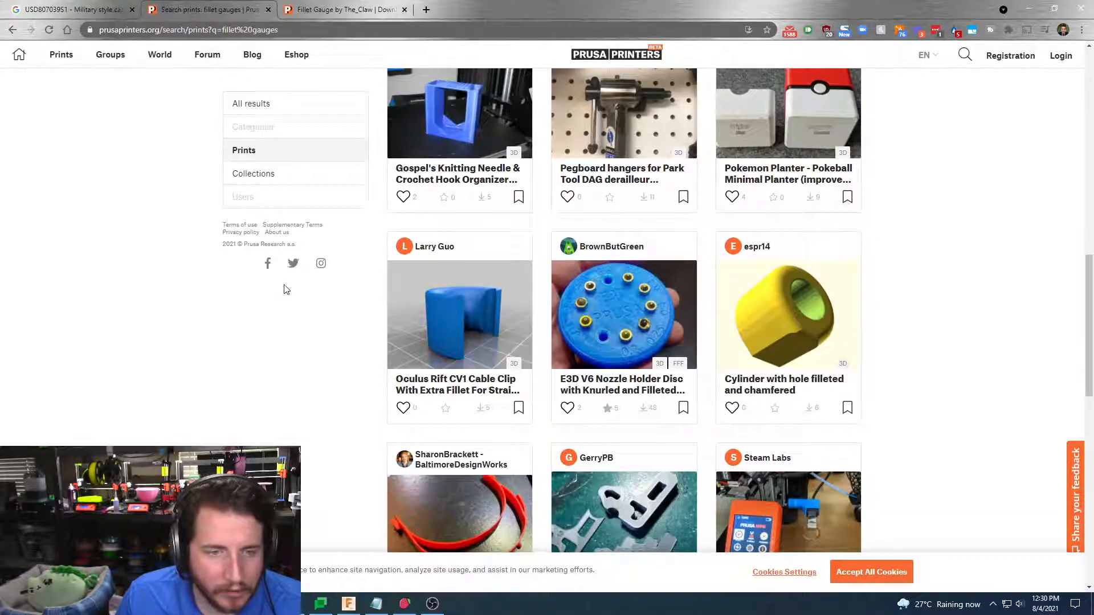
scroll(285, 290, "down", 3)
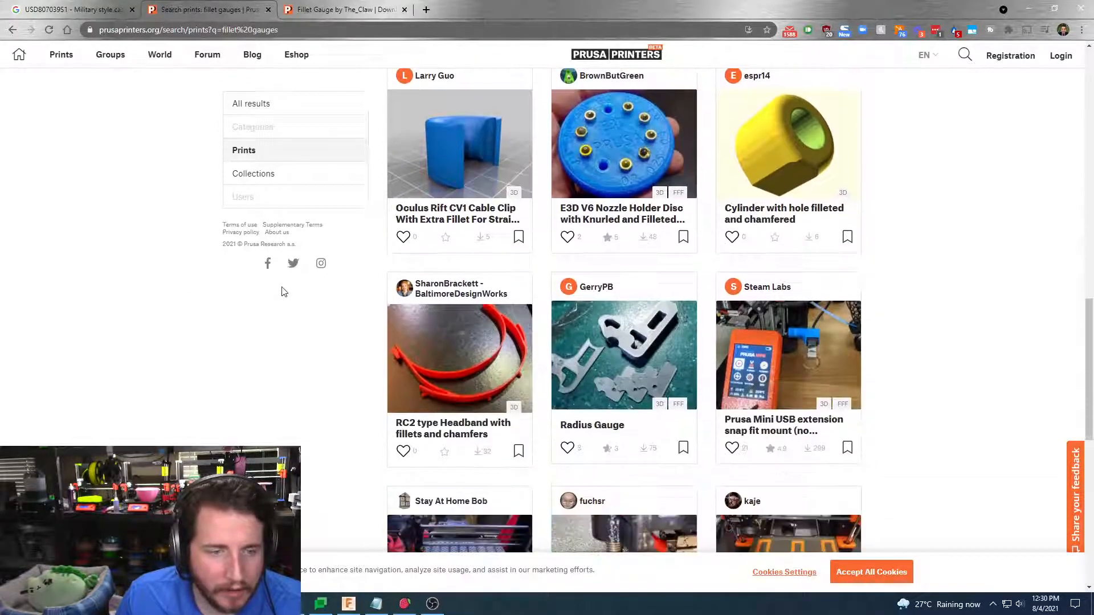
Open the Radius Gauge print covering 0.5 to 7.0 mm in its own browser tab and show its files
middle_click(590, 367)
left_click(448, 8)
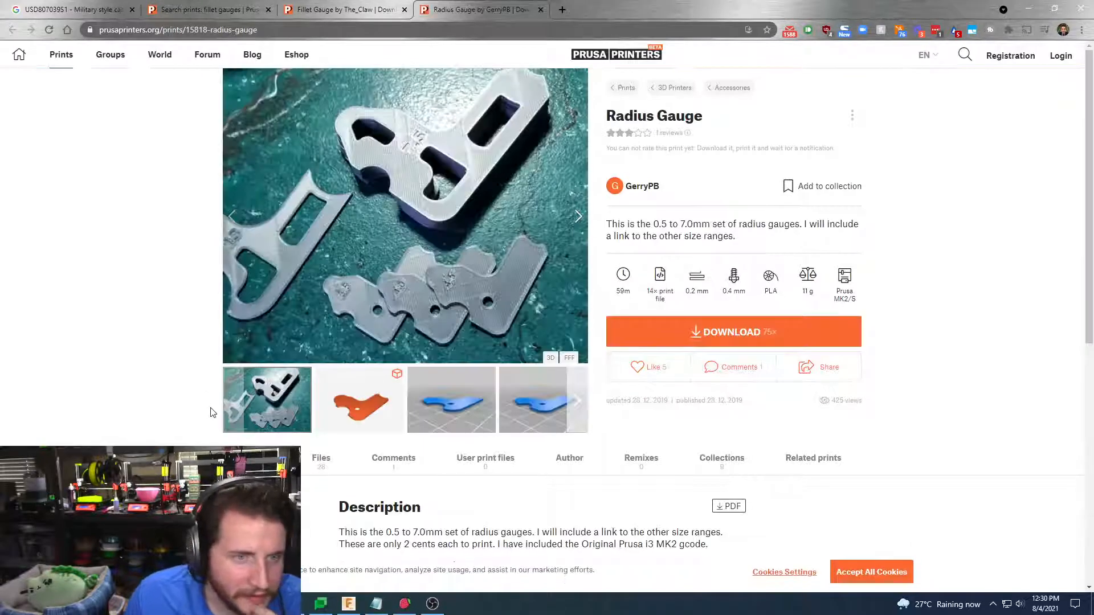
left_click(321, 459)
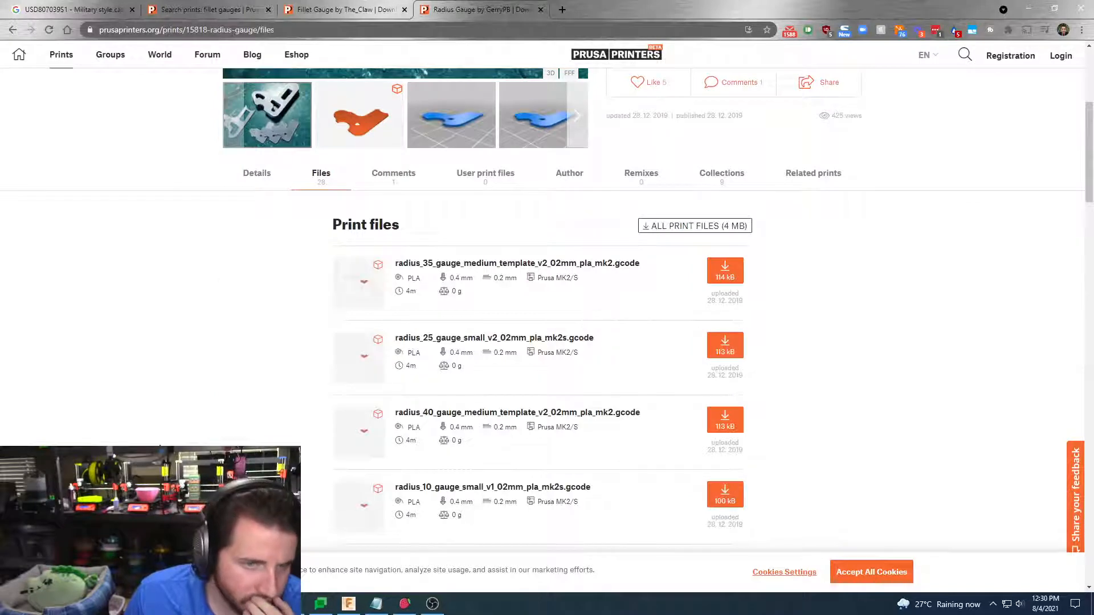
Examine the Radius Gauge's print files and model files for the available radius sizes
scroll(161, 445, "down", 17)
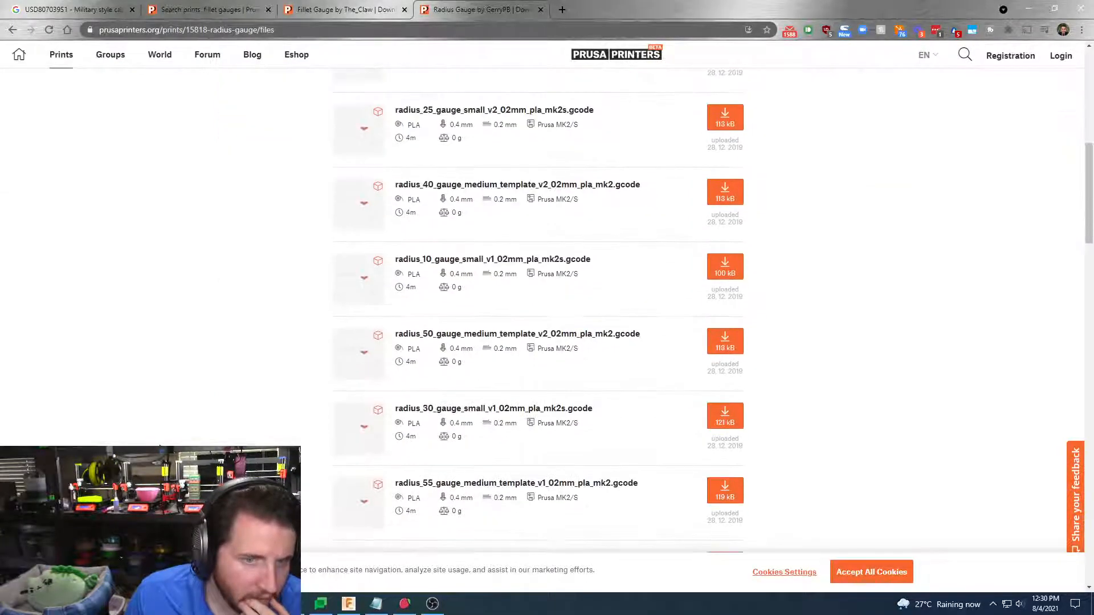
scroll(161, 445, "down", 3)
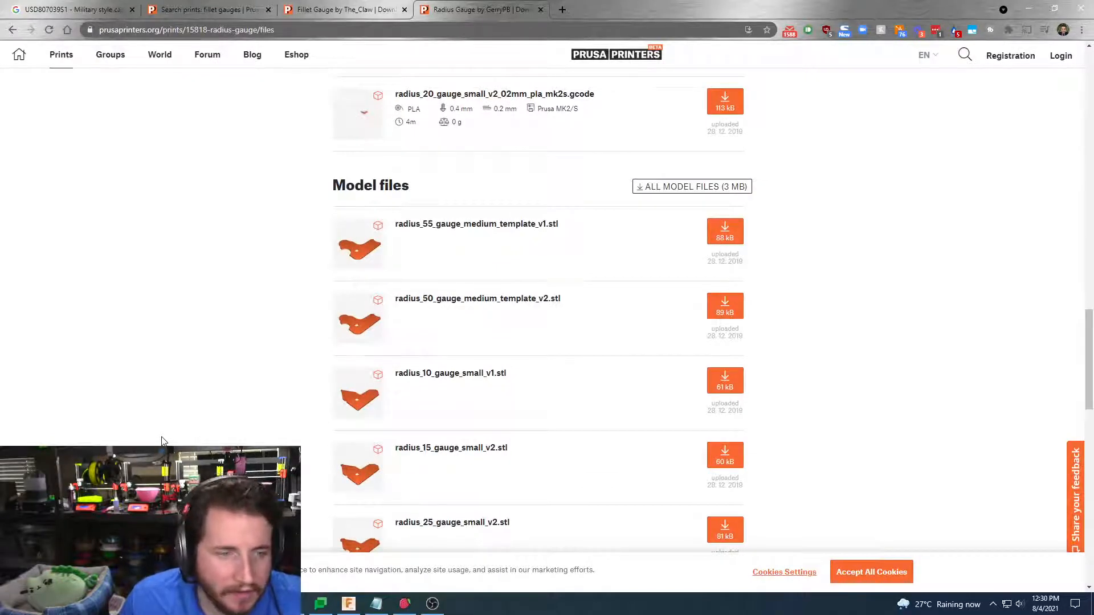
scroll(162, 441, "down", 4)
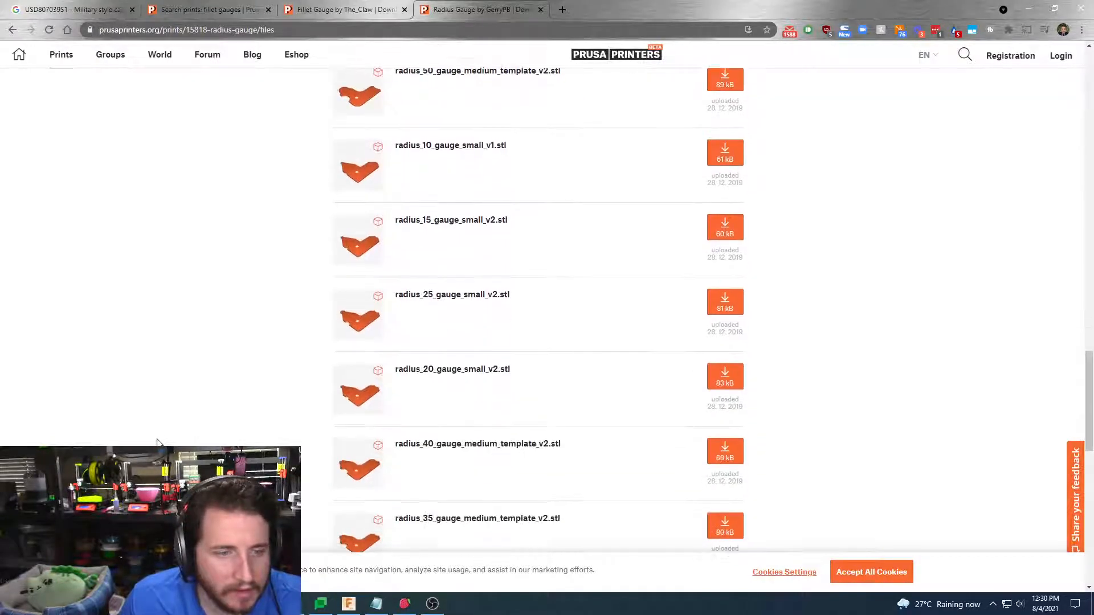
scroll(159, 443, "down", 3)
scroll(151, 445, "down", 5)
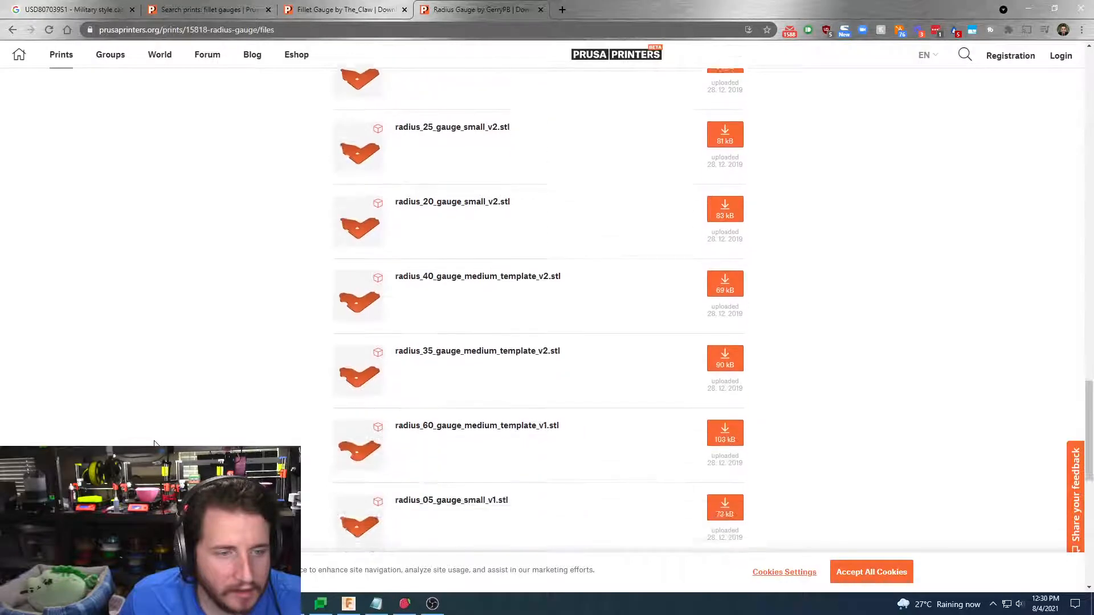
Switch to Fusion 360 and fillet the edges of the box's inner floor face with a 1 mm radius
left_click(1030, 8)
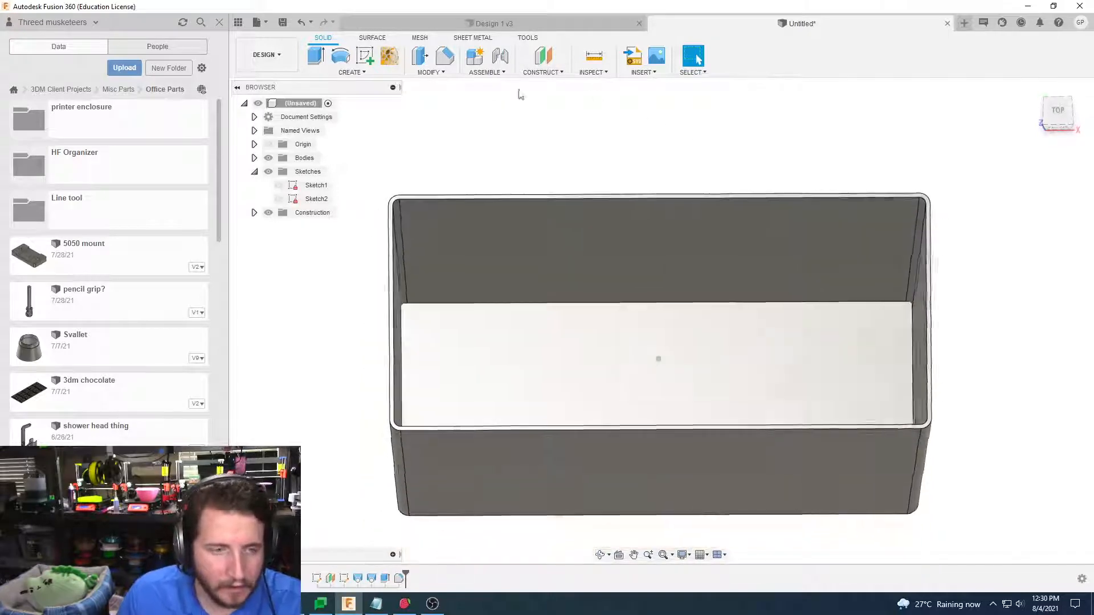
key("f")
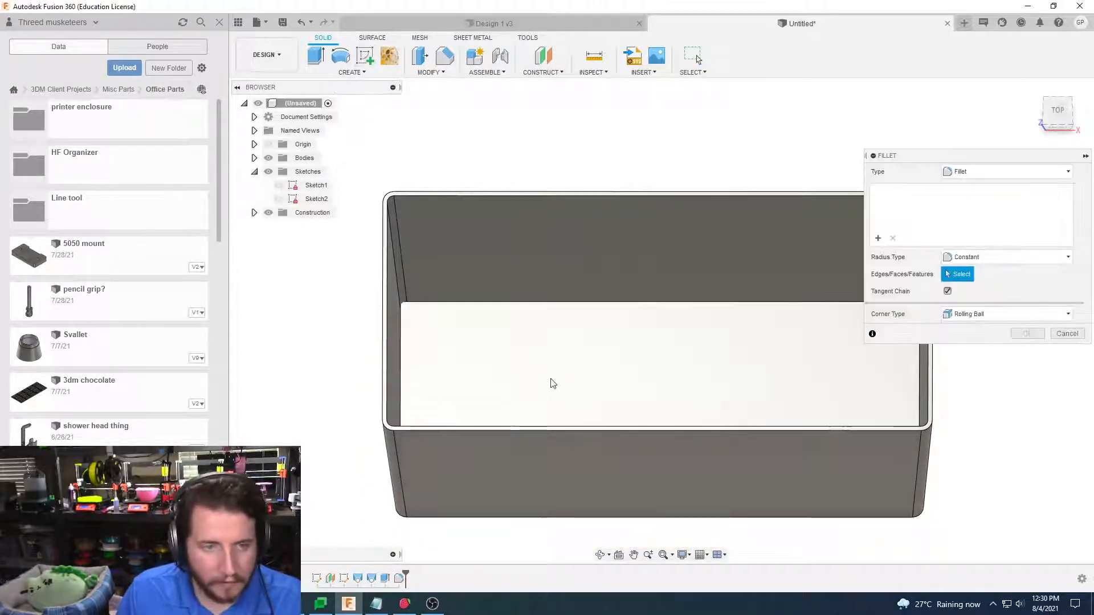
left_click(593, 373)
type("1")
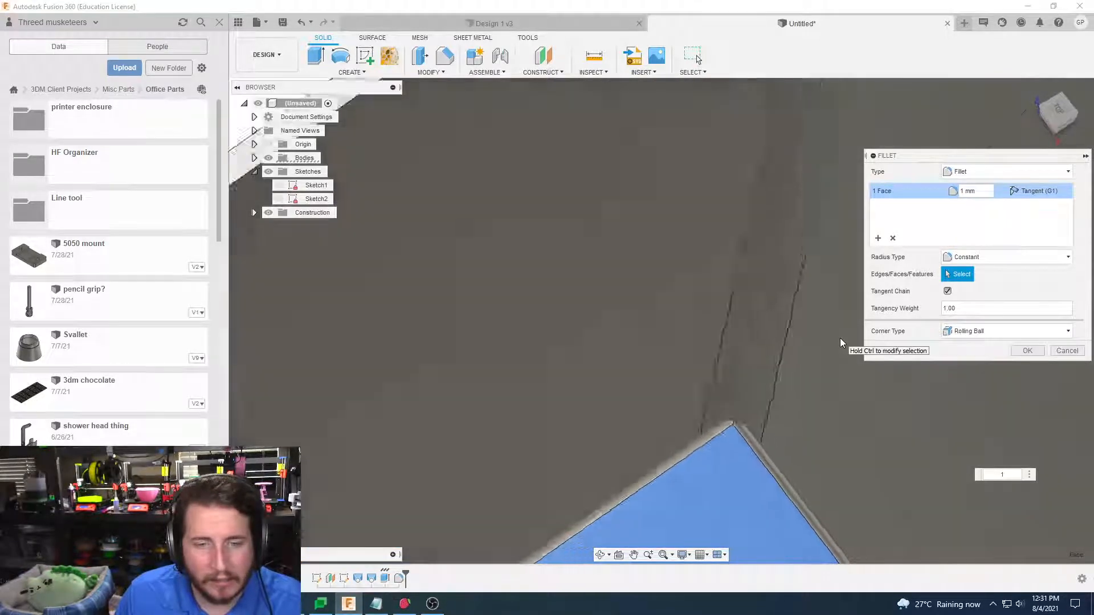
left_click(1019, 351)
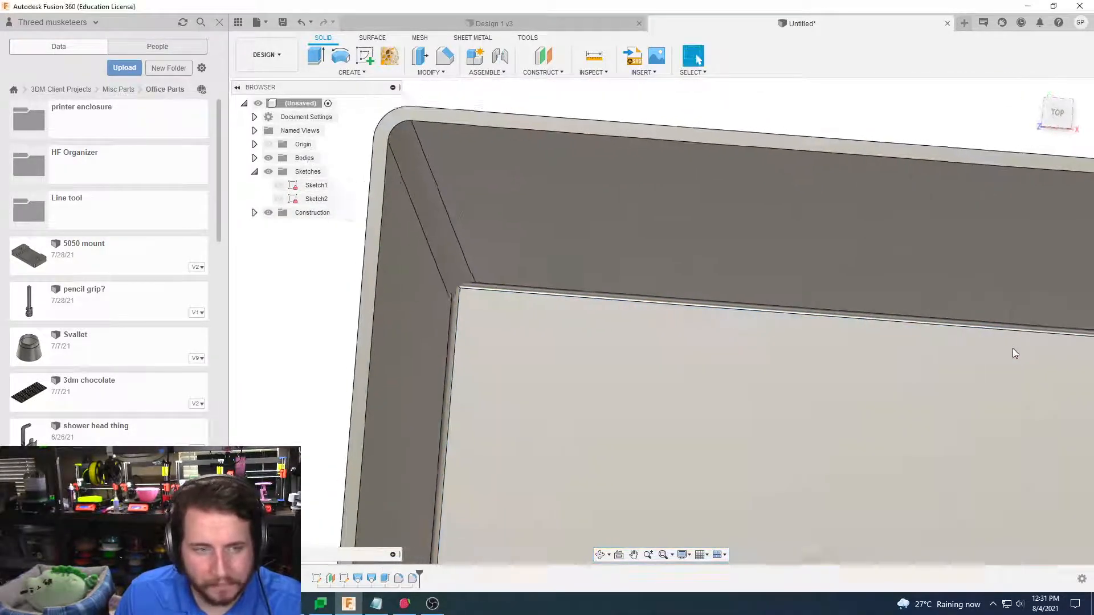
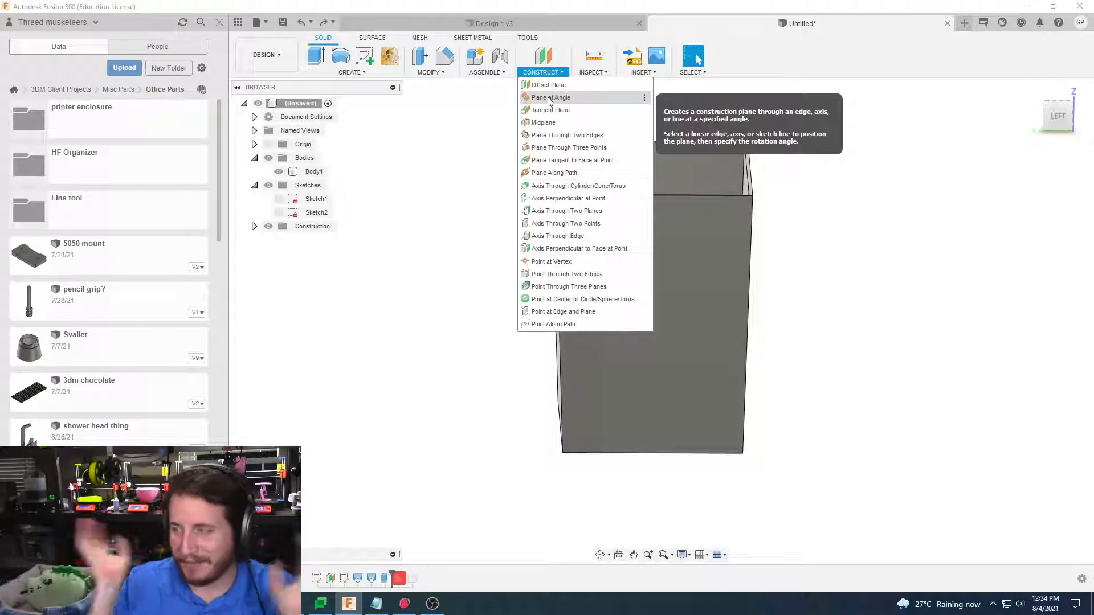
Create a section analysis through the box on the YZ plane and inspect where the floor meets the walls
middle_click_drag(483, 86, 498, 85, "shift")
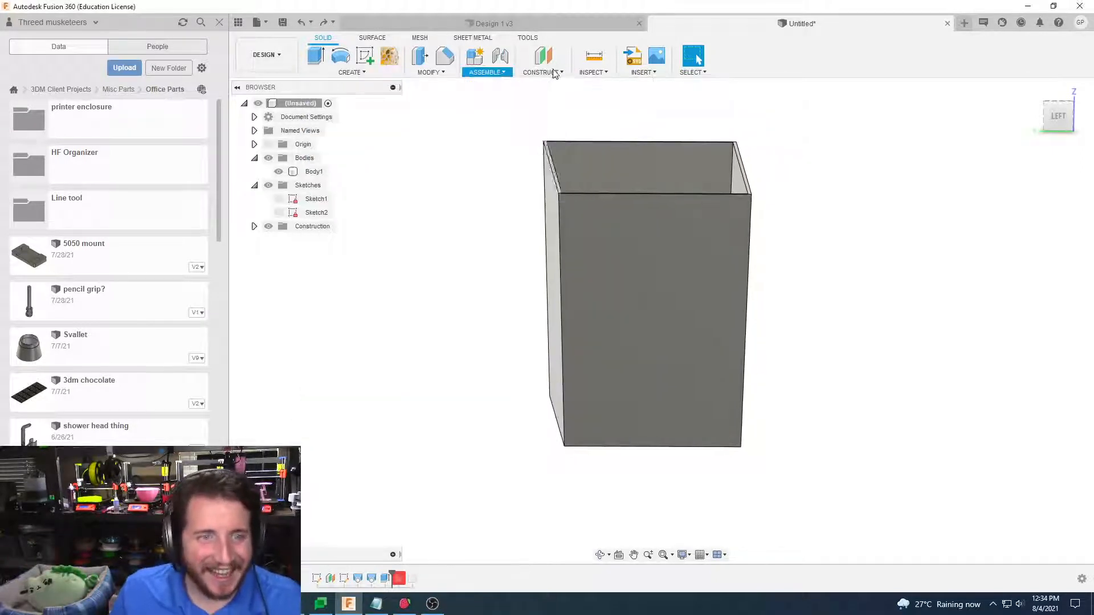
mouse_move(595, 75)
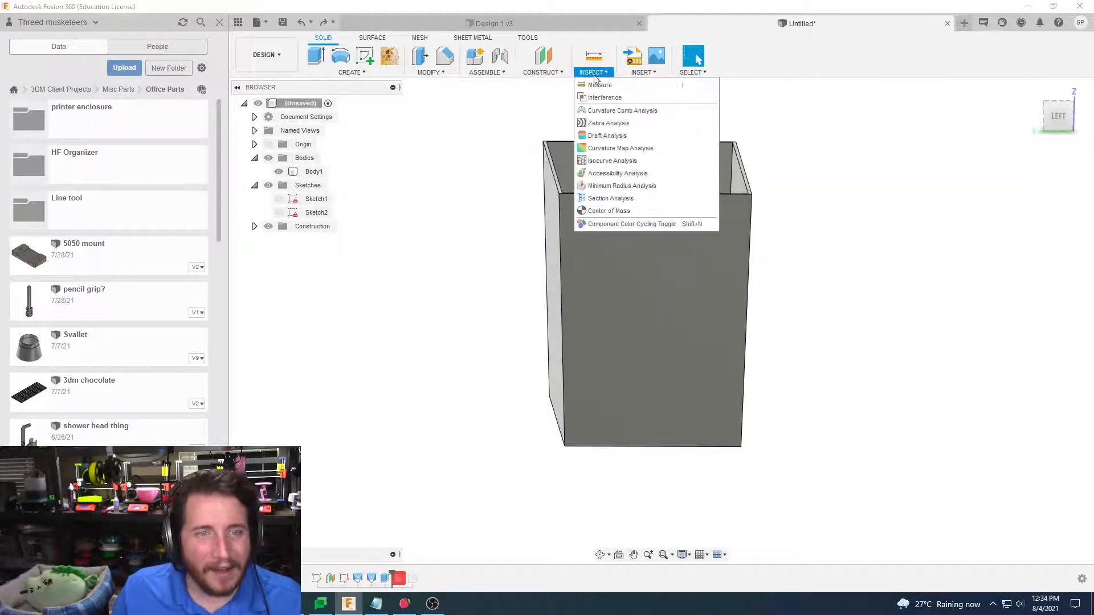
left_click(610, 198)
left_click(625, 116)
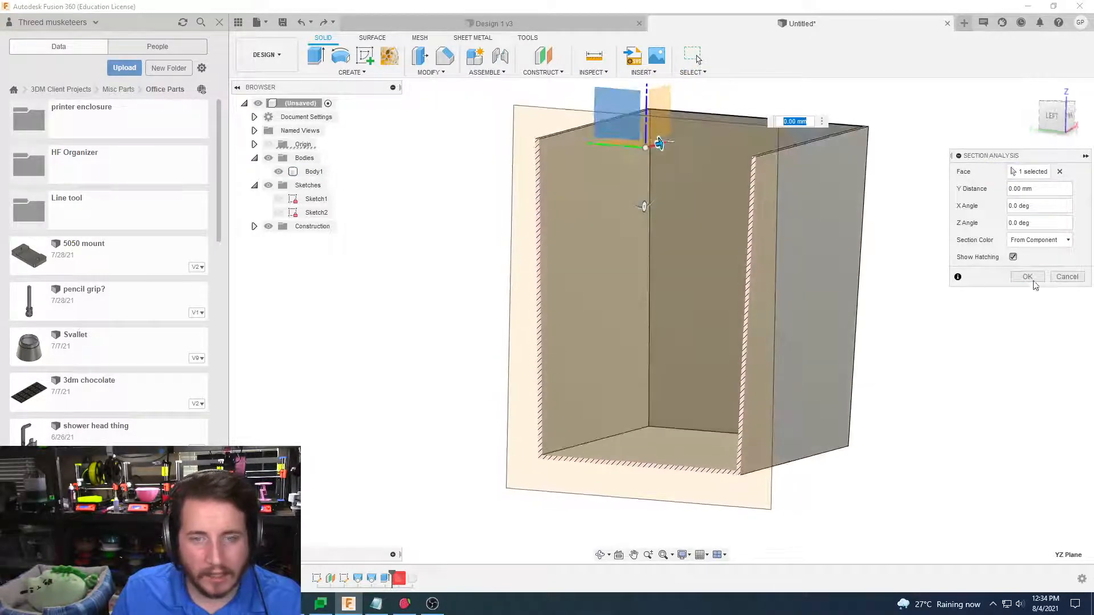
left_click(1027, 276)
scroll(1028, 276, "up", 5)
mouse_move(1009, 306)
middle_mouse_down("shift")
mouse_move(752, 339)
mouse_move(781, 375)
mouse_move(757, 313)
mouse_move(686, 339)
mouse_move(648, 335)
mouse_move(667, 308)
mouse_move(611, 289)
mouse_move(828, 222)
middle_mouse_up("shift")
scroll(735, 371, "up", 4)
scroll(829, 224, "down", 6)
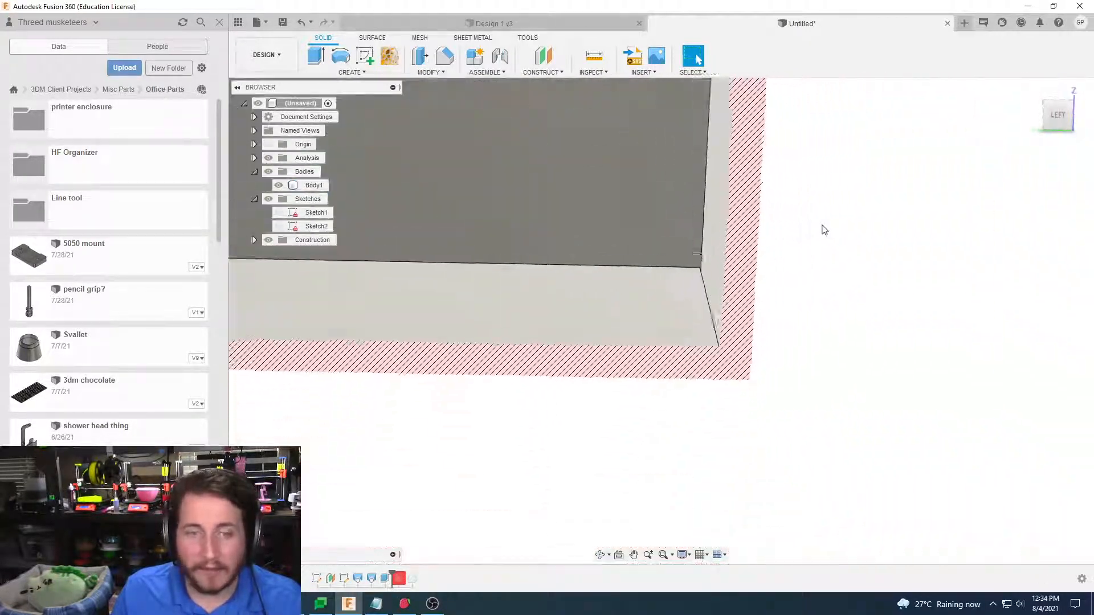
scroll(657, 196, "down", 5)
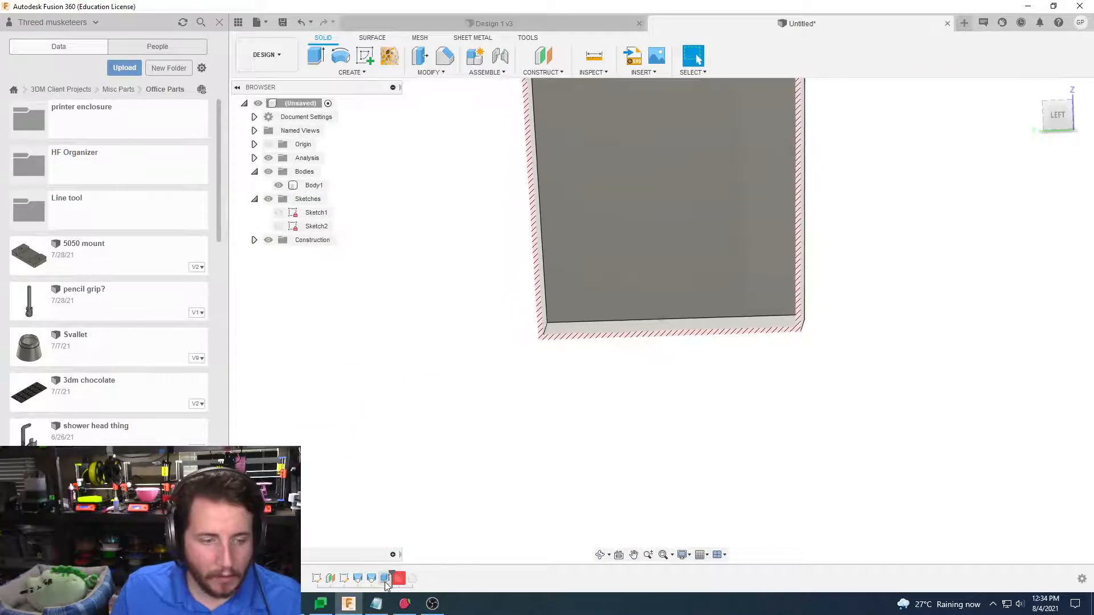
Edit the 2 mm floor extrusion and set its taper angle to 10 degrees
double_click(371, 579)
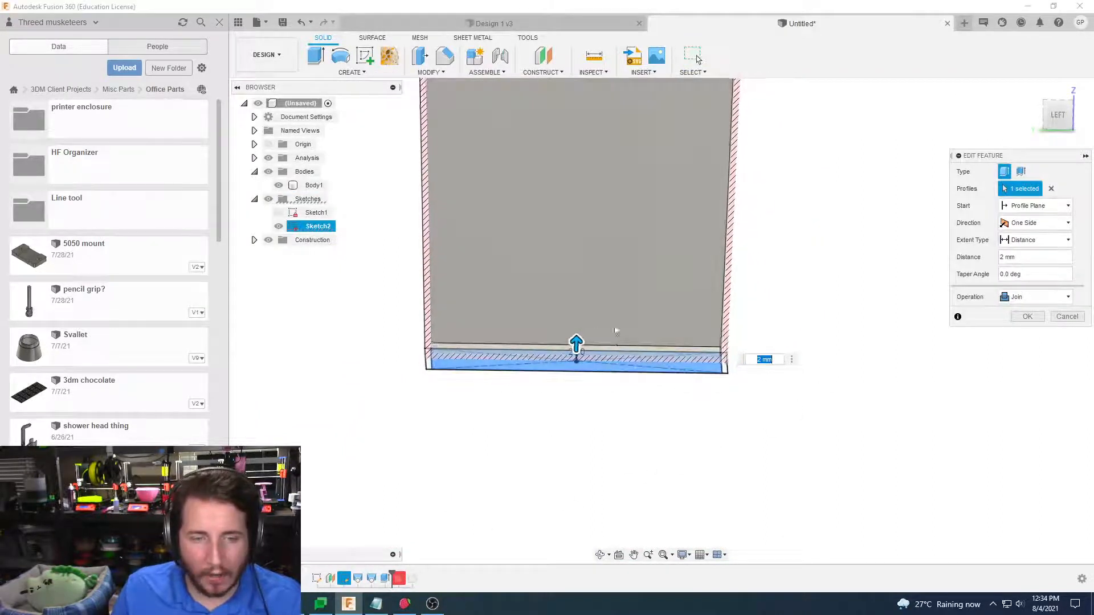
double_click(1010, 274)
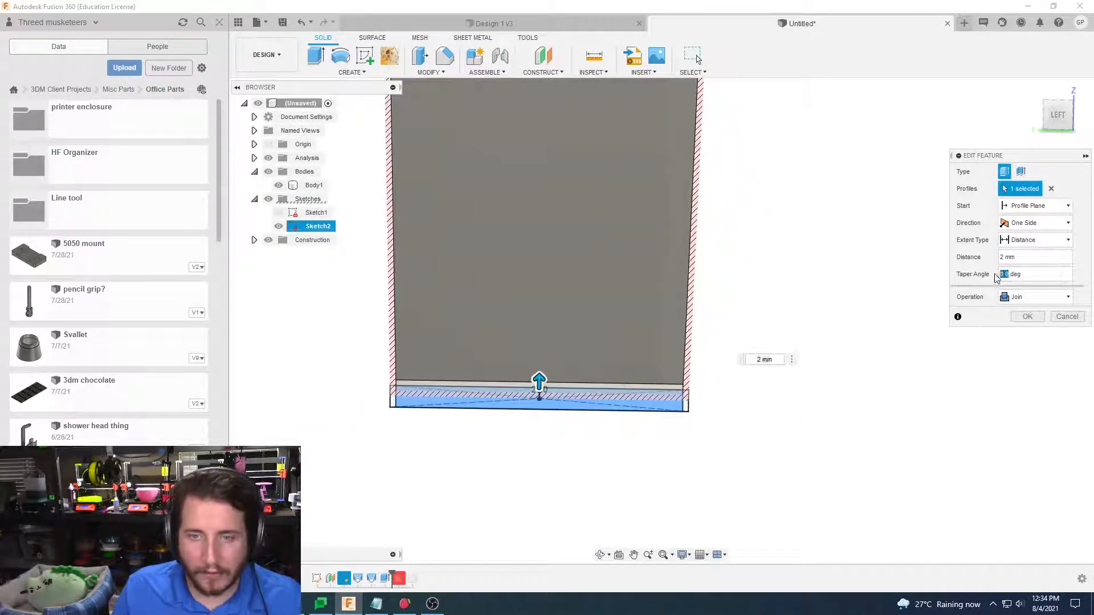
type("10")
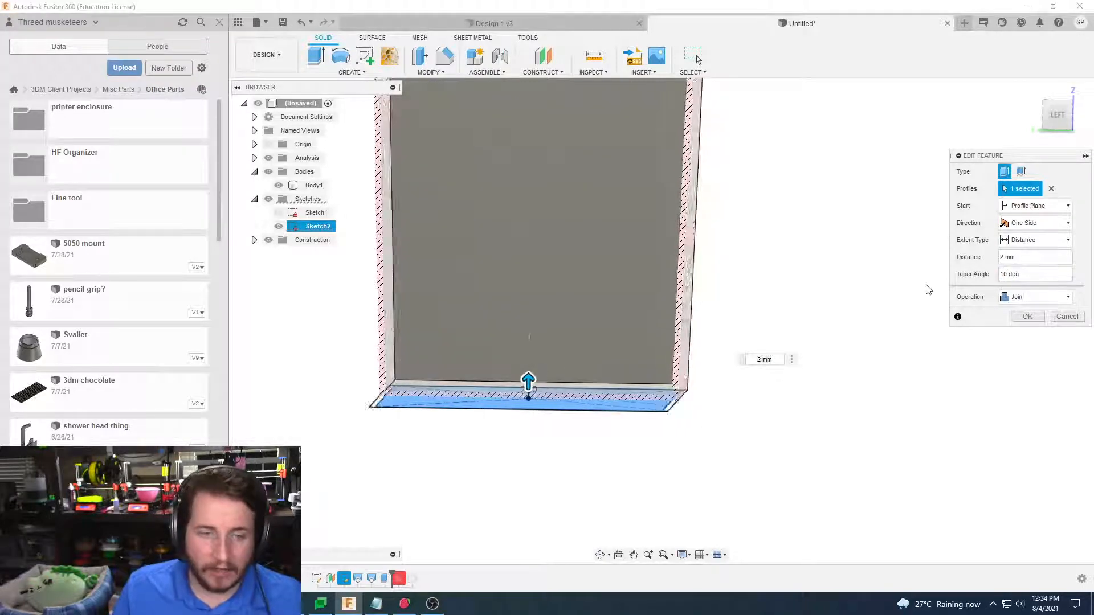
left_click(1028, 317)
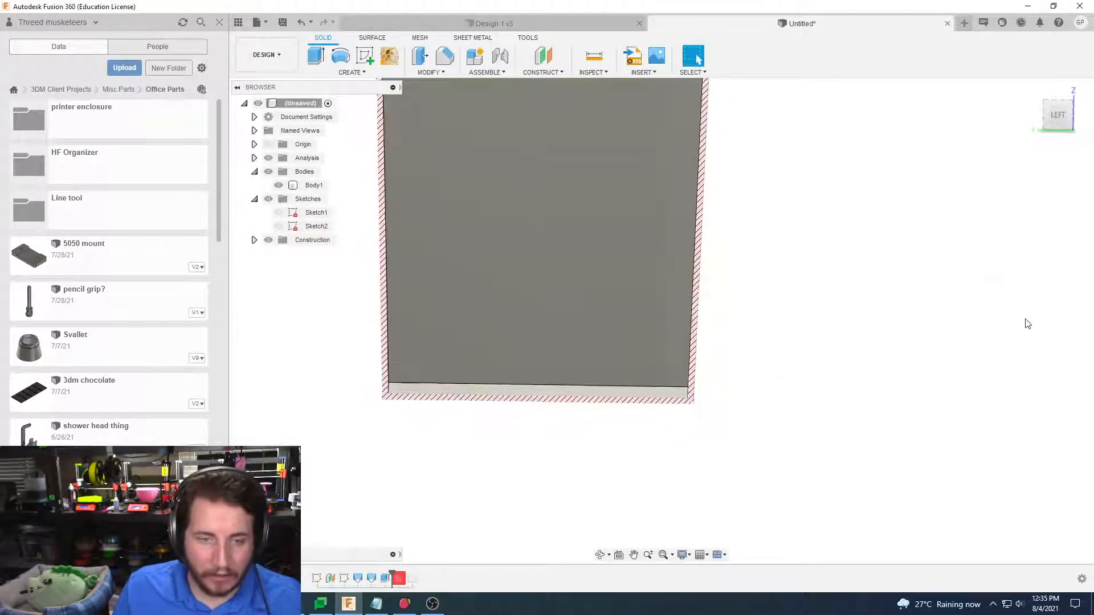
Roll the timeline forward past both fillets and hide the section analysis
left_click_drag(391, 574, 420, 574)
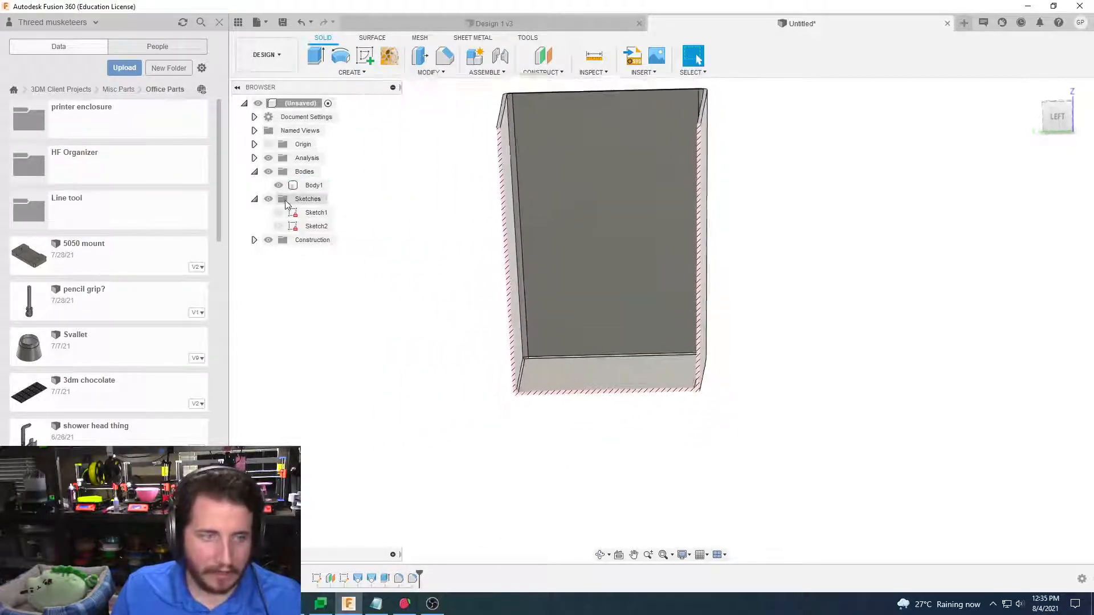
left_click(269, 158)
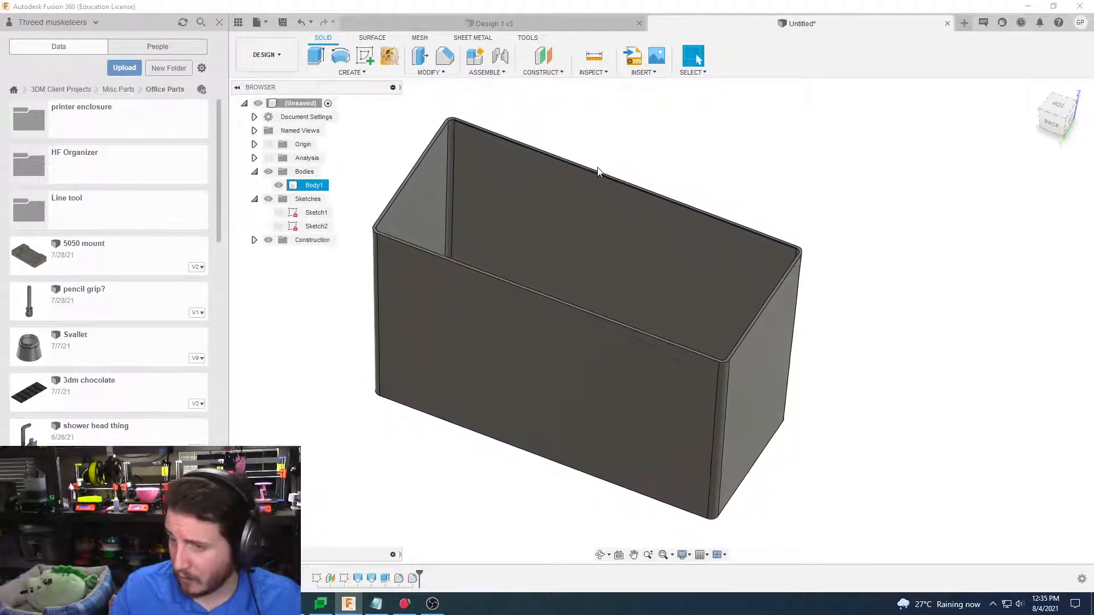
scroll(599, 172, "down", 3)
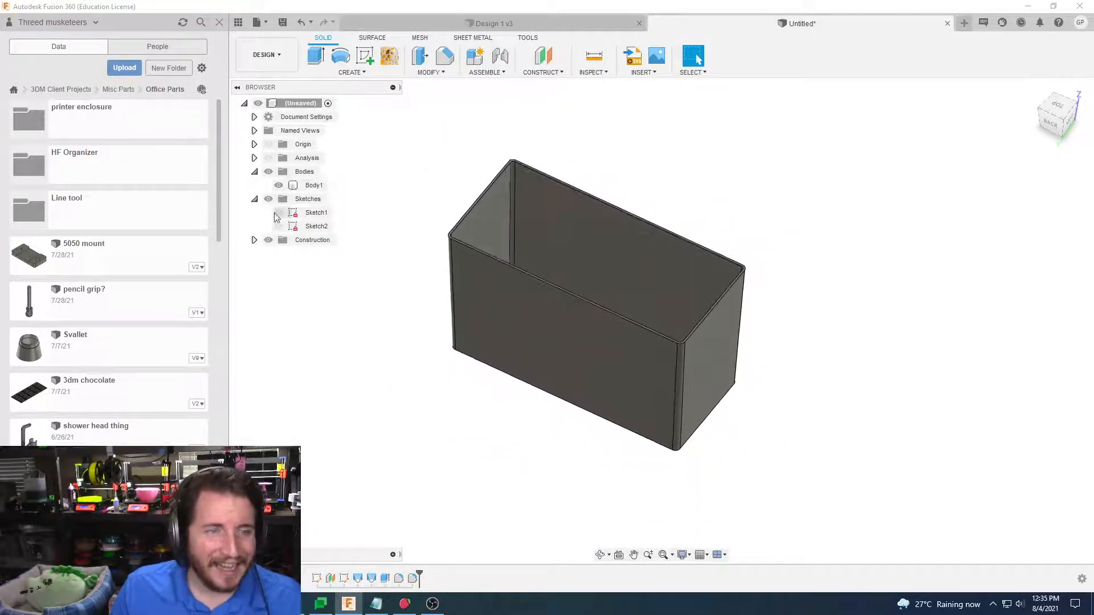
Hide the box body and start a new sketch on the XY origin plane
left_click(272, 186)
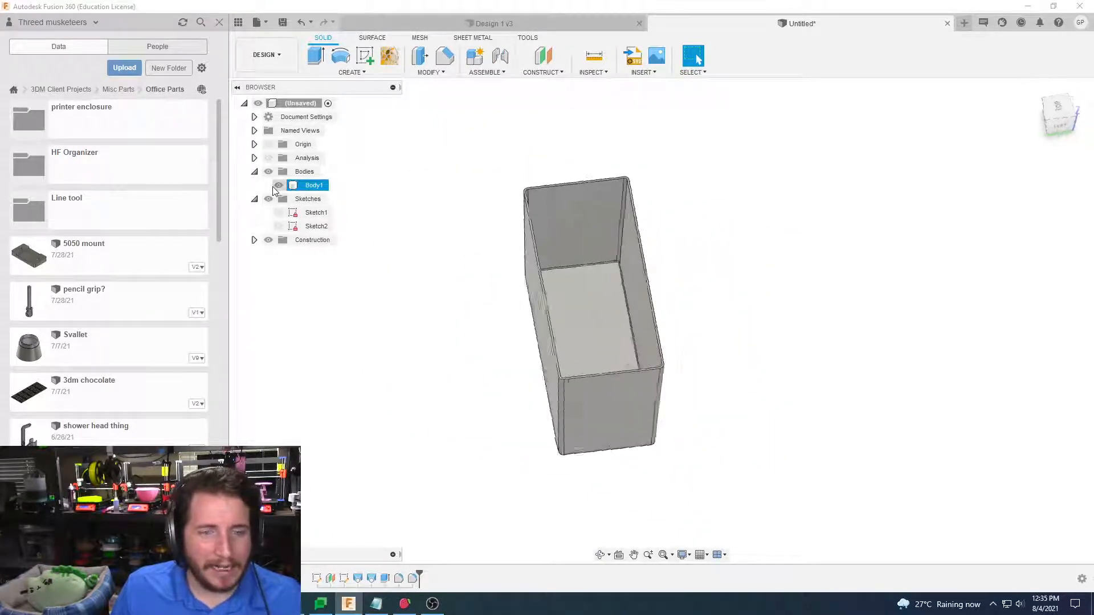
left_click(277, 186)
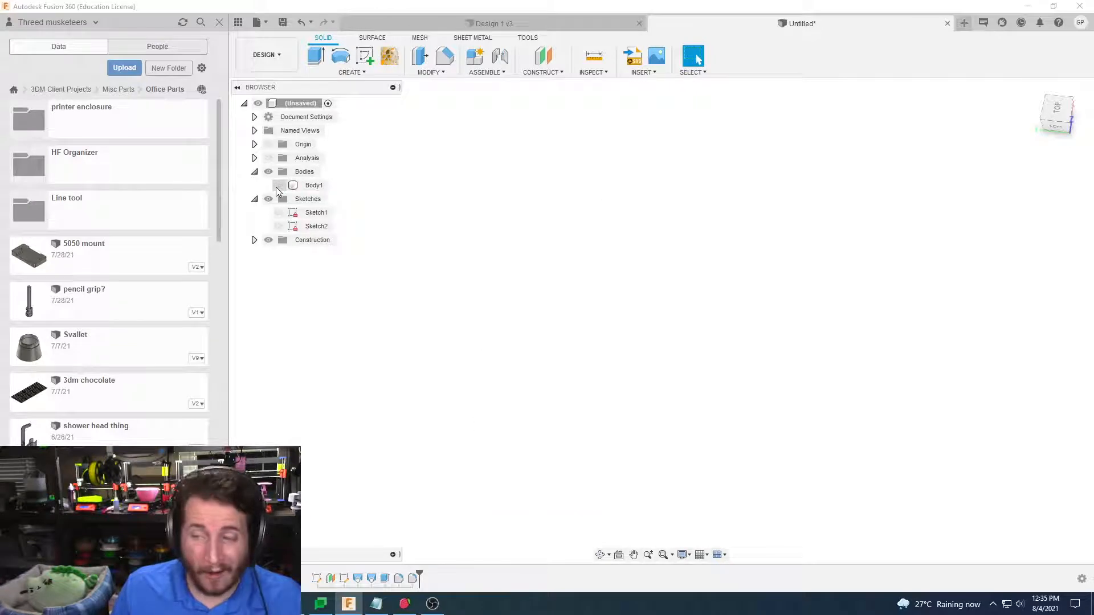
left_click(365, 56)
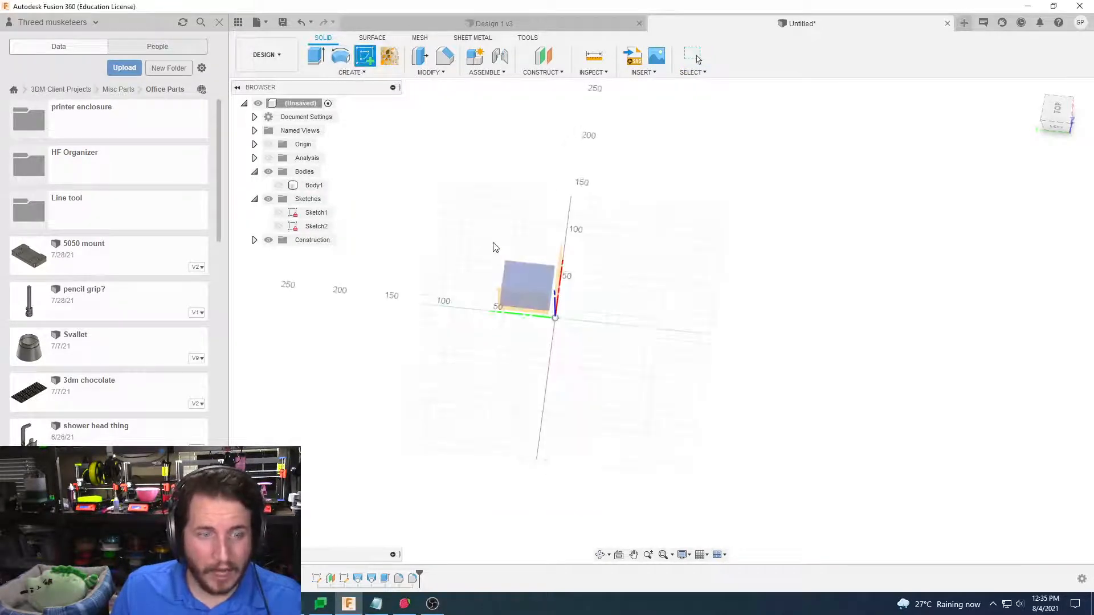
left_click(514, 285)
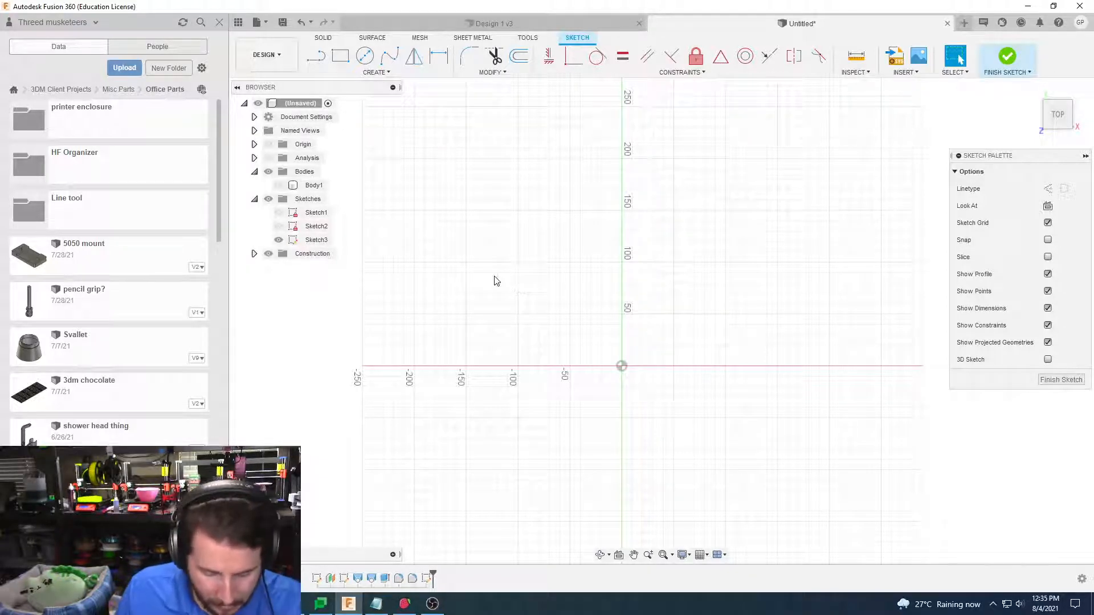
Sketch a center rectangle on the origin, 29.22 mm wide and 20 mm high
left_click(376, 73)
mouse_move(392, 99)
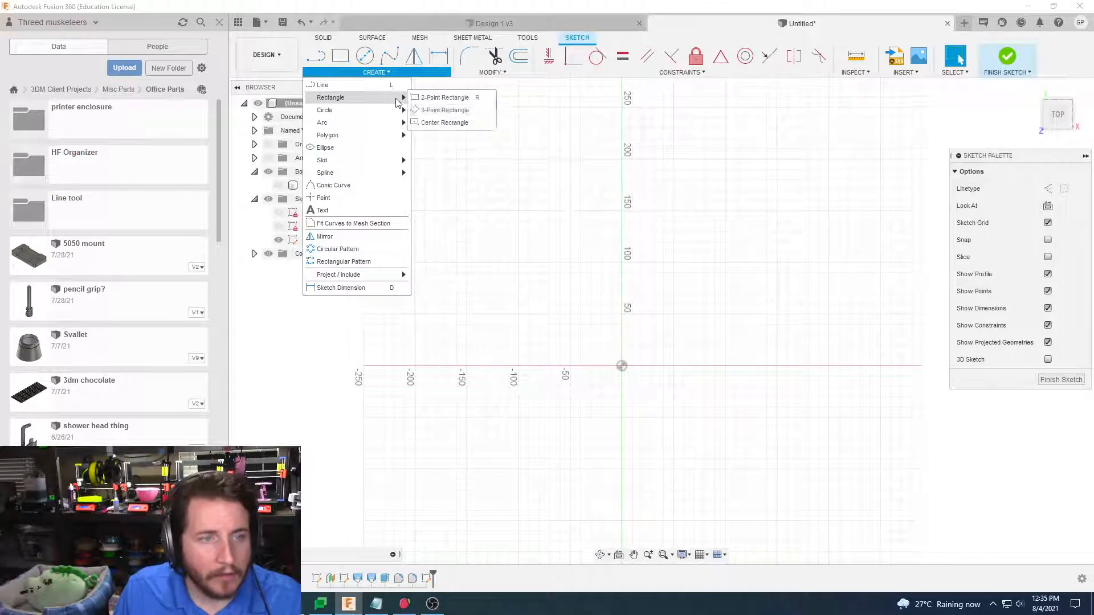
left_click(450, 121)
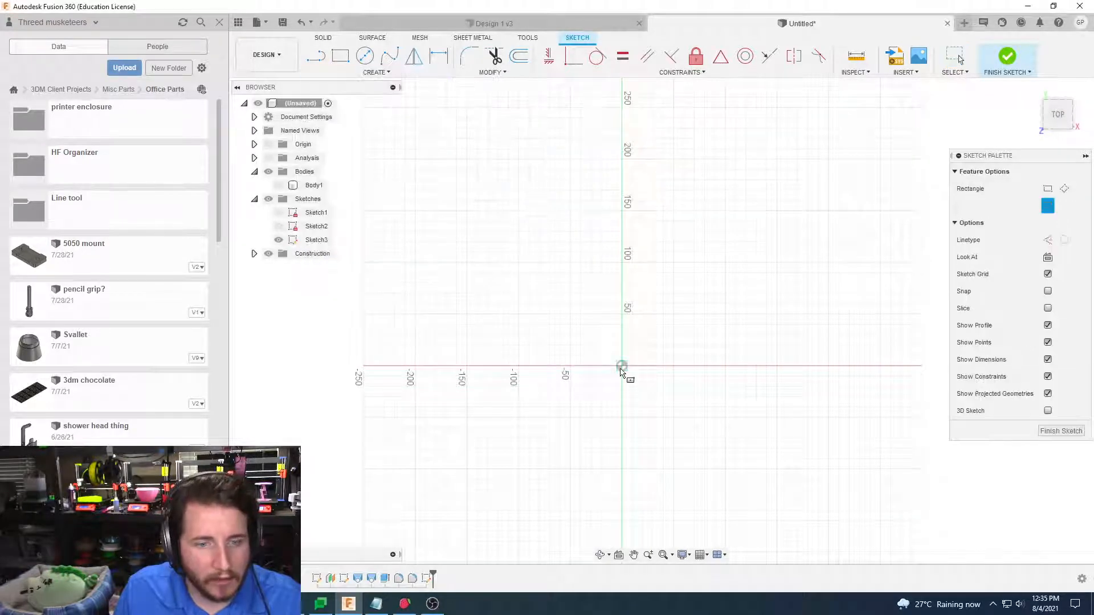
left_click(622, 366)
scroll(664, 395, "up", 4)
scroll(664, 396, "up", 1)
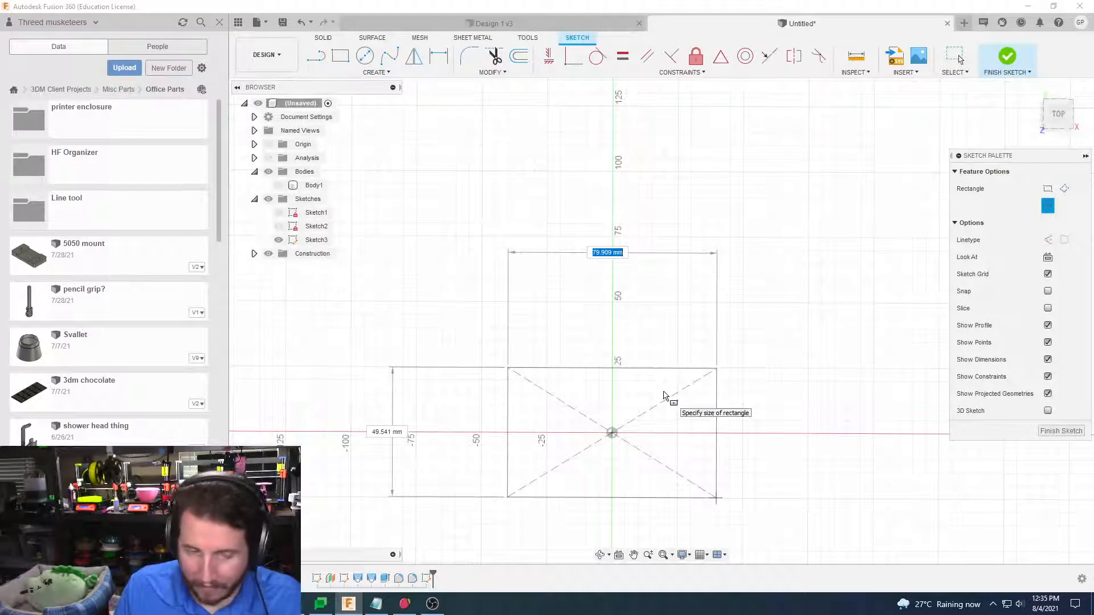
type("29.2")
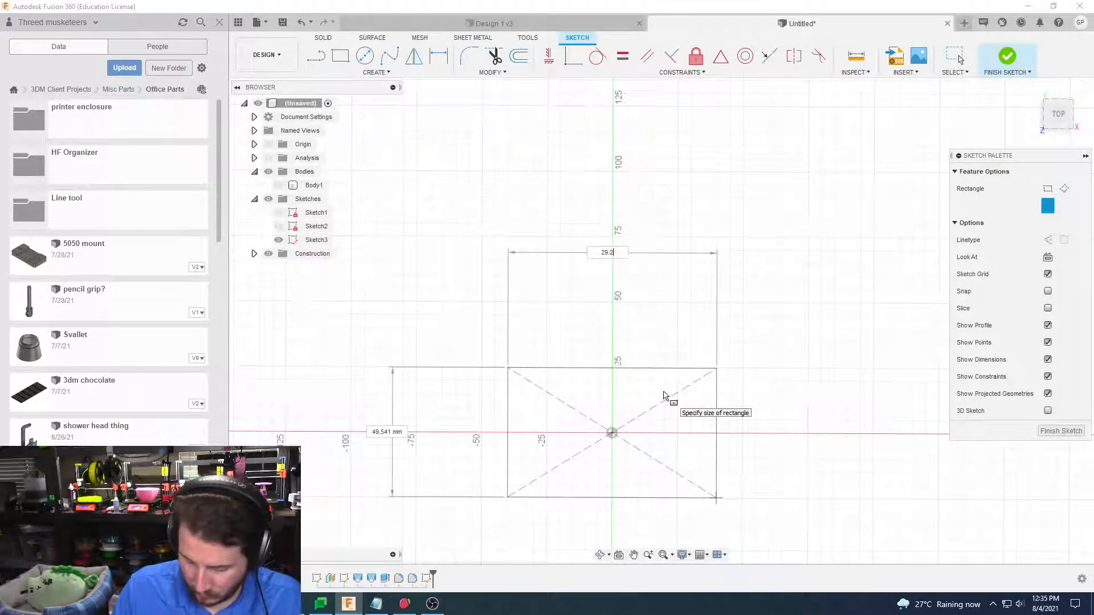
type("2")
key("Tab")
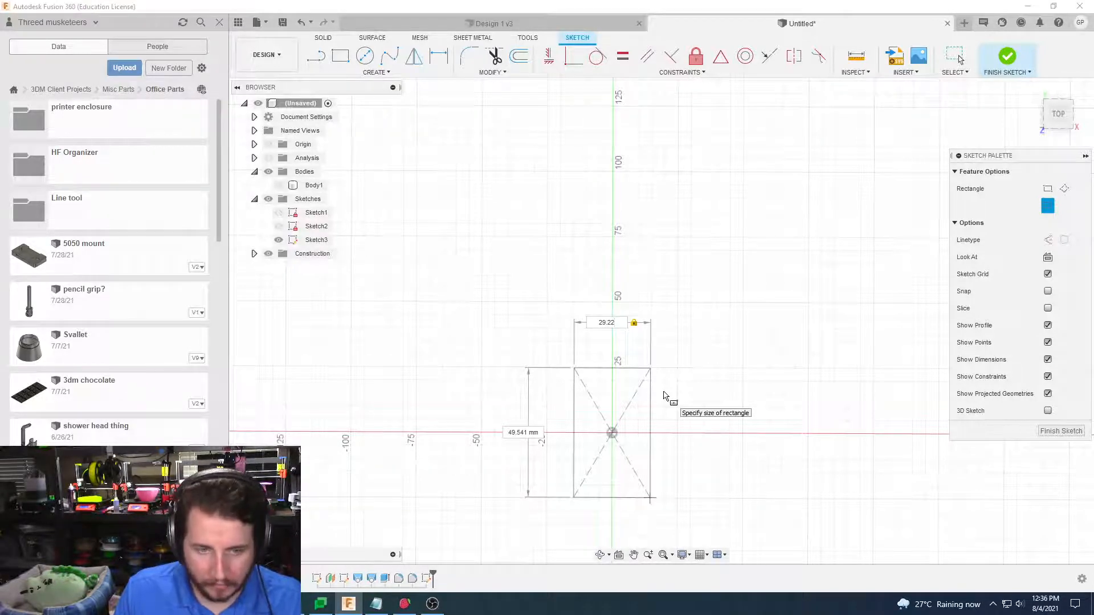
key("Tab")
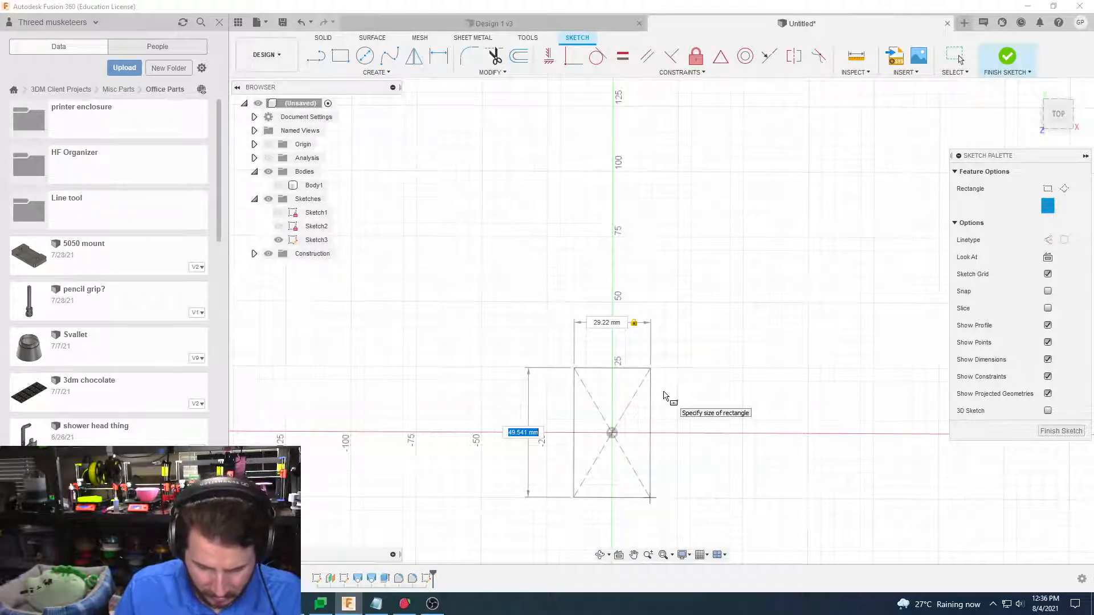
type("20")
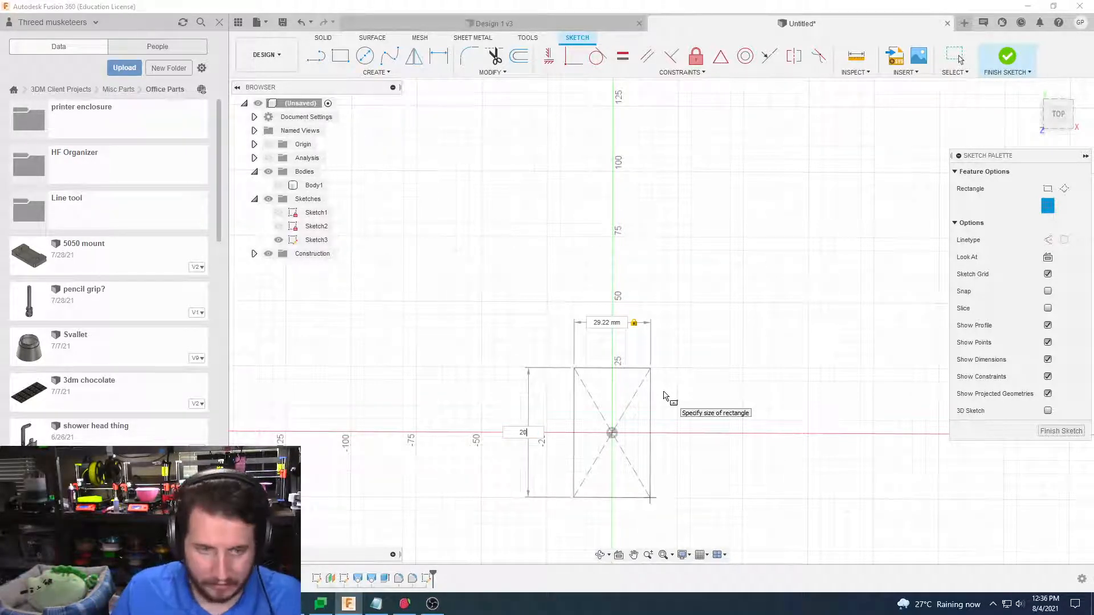
key("Return")
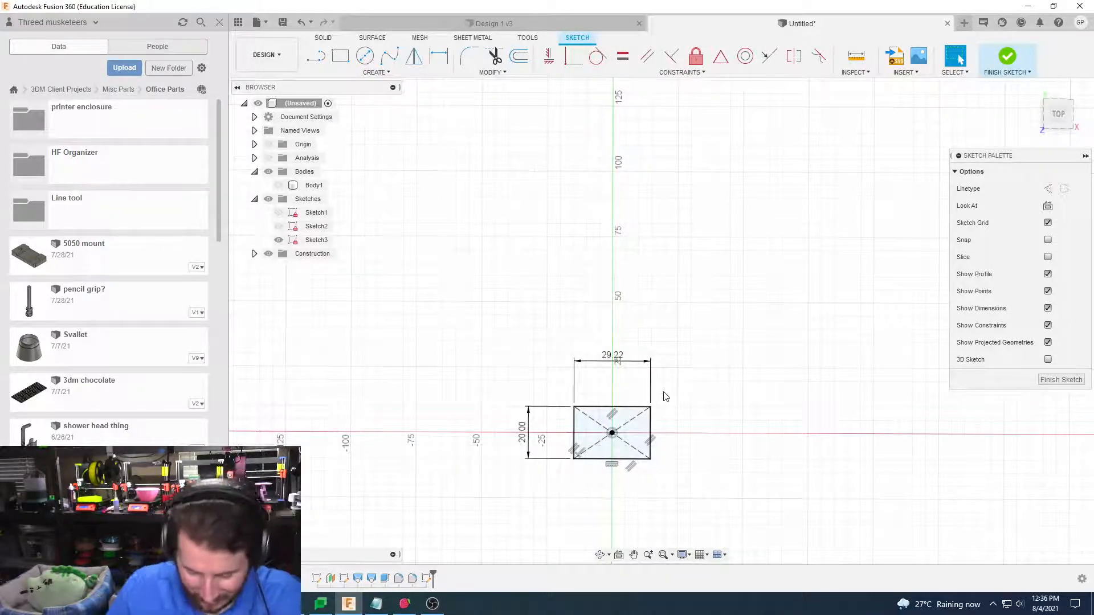
Set the rectangle's width to 29.35 mm
double_click(613, 355)
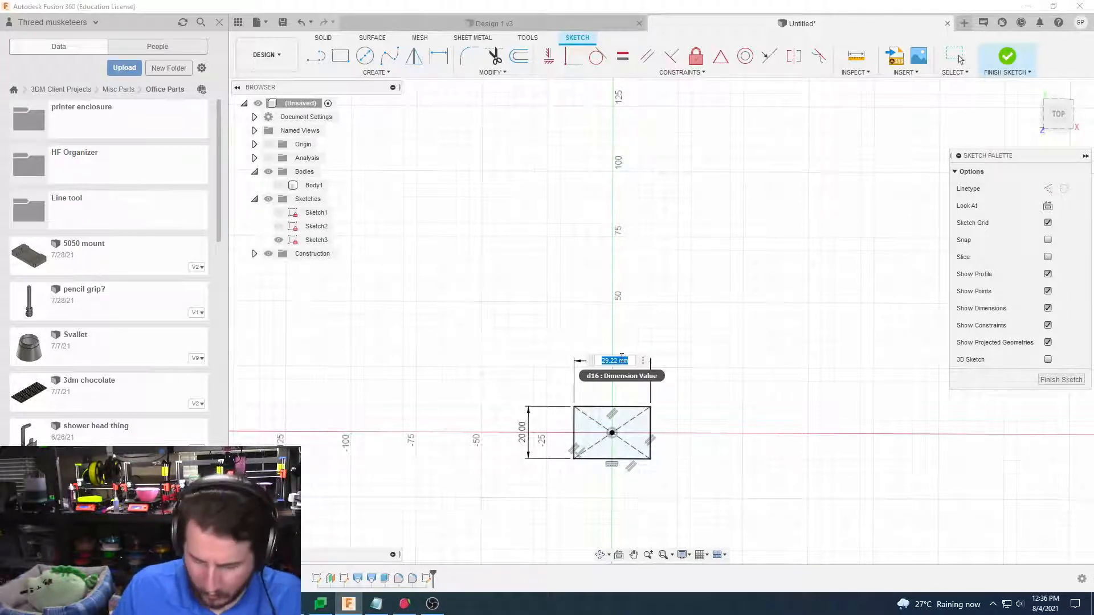
type("29.35")
key("Return")
key("Escape")
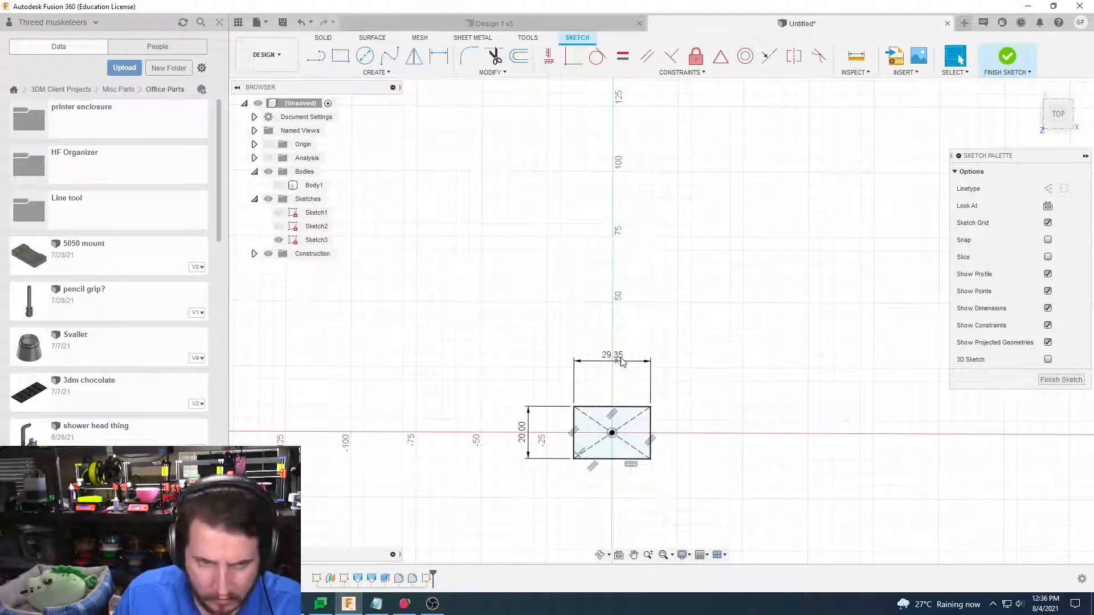
Draw a three-point arc between the rectangle's two lower corners, bulging slightly below its lower edge
scroll(779, 319, "up", 5)
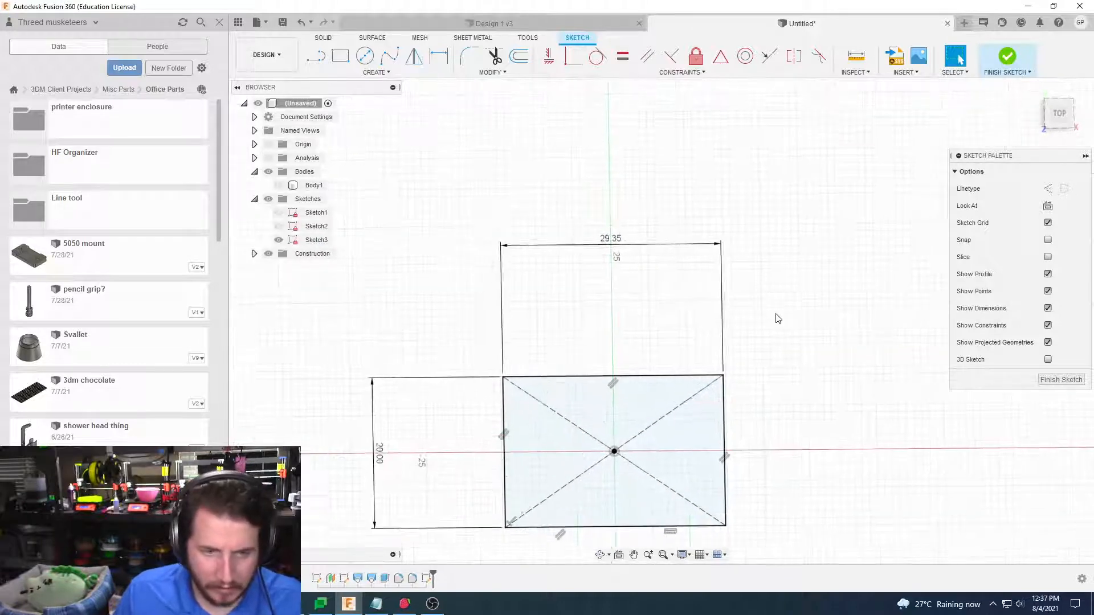
scroll(779, 318, "down", 2)
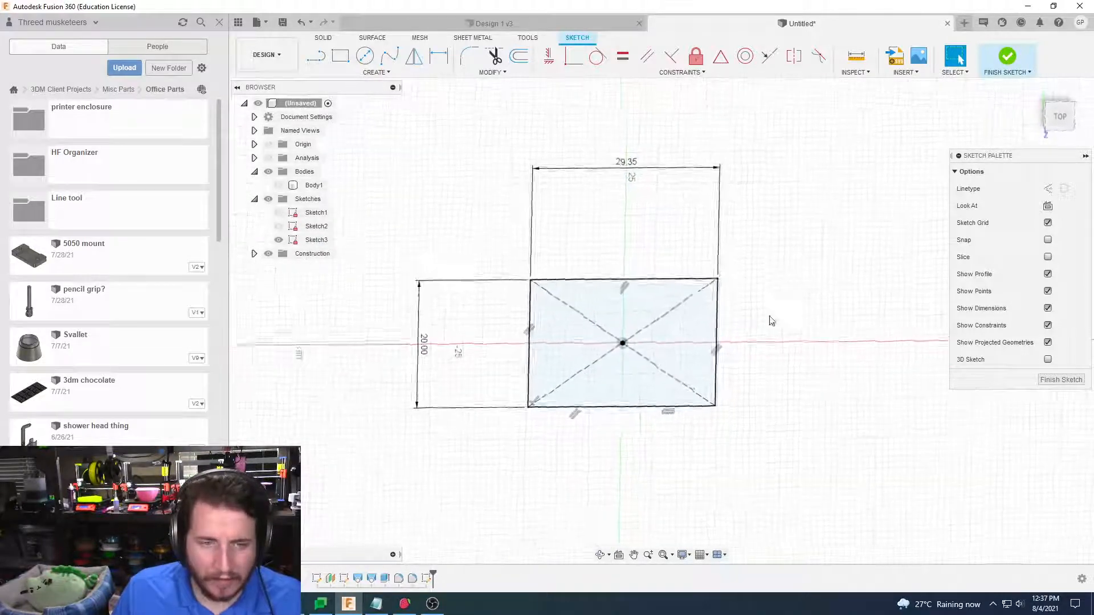
left_click(373, 73)
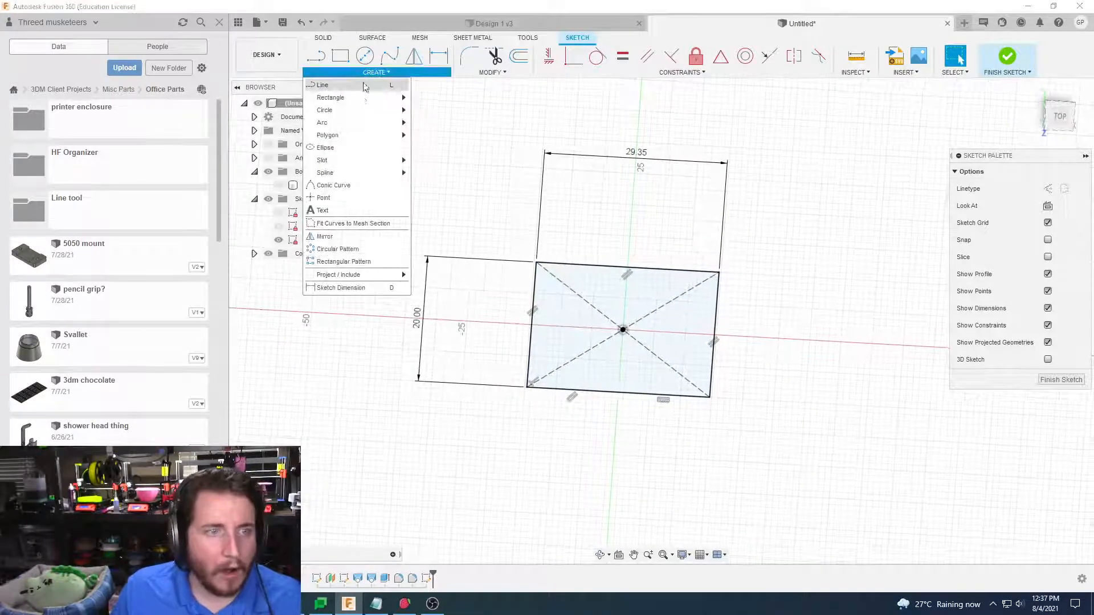
mouse_move(365, 125)
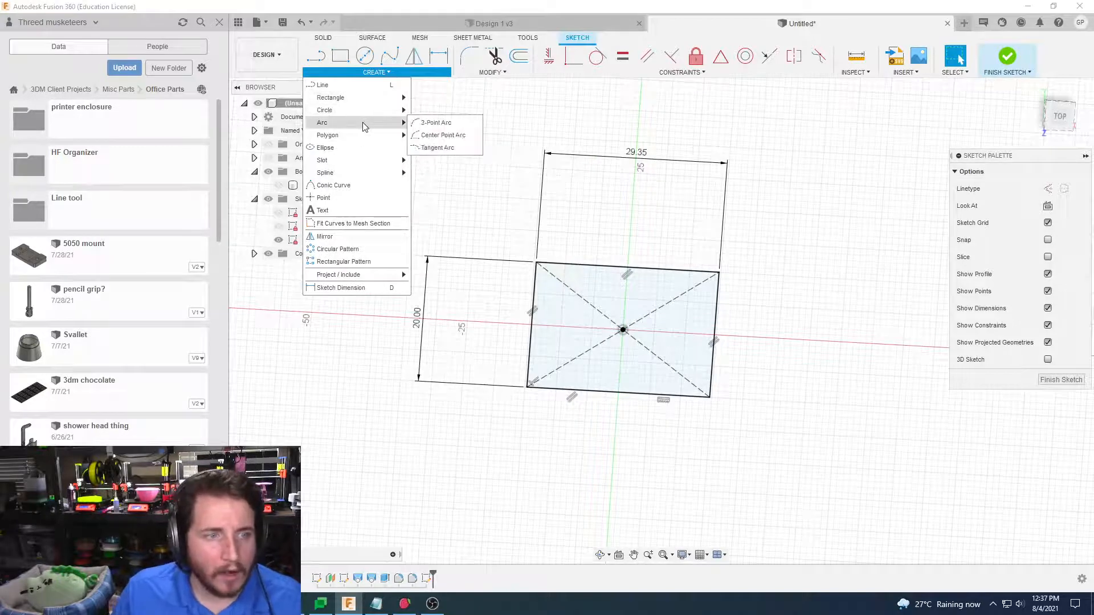
left_click(436, 124)
left_click(527, 387)
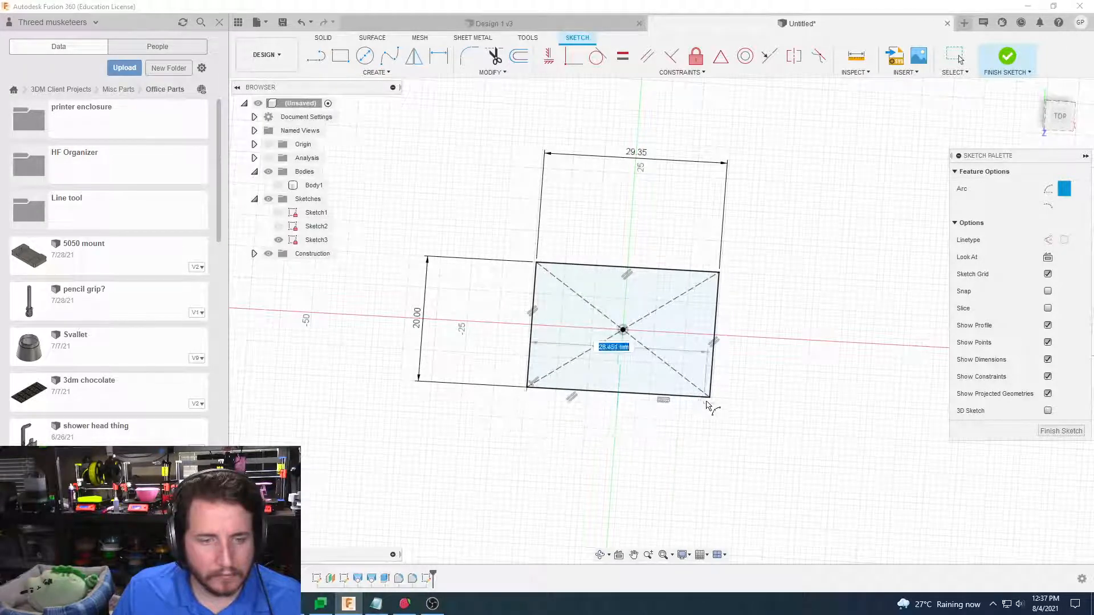
left_click(710, 397)
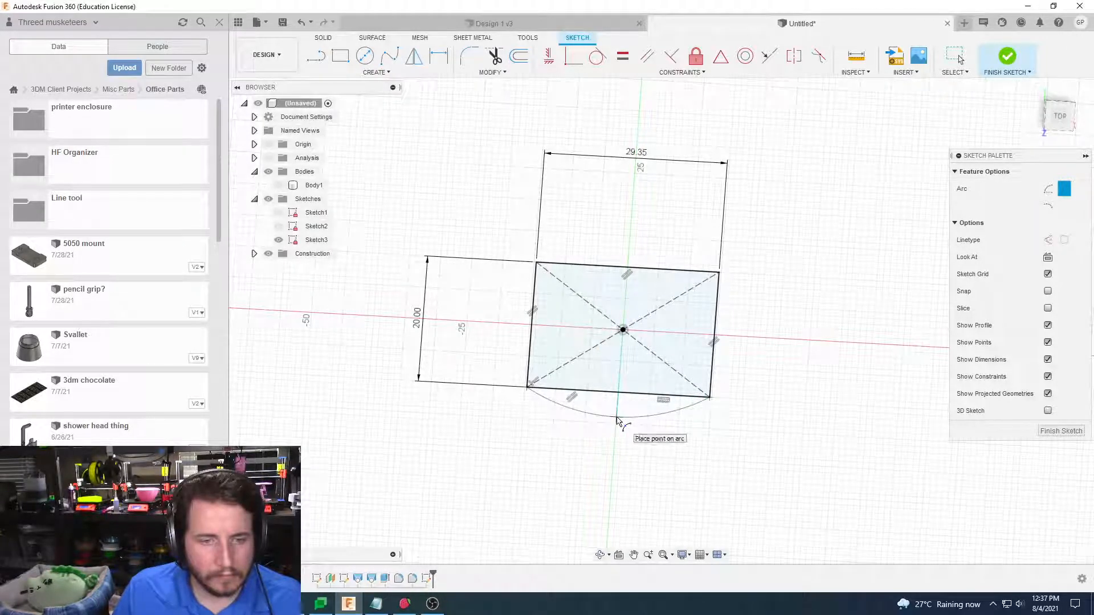
left_click(617, 417)
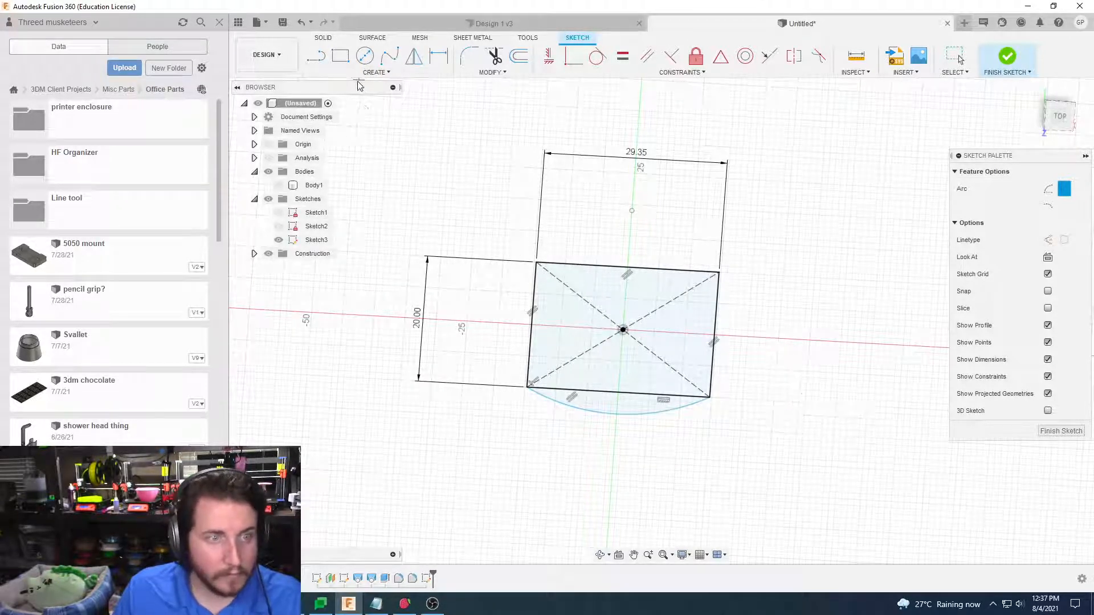
key("Escape")
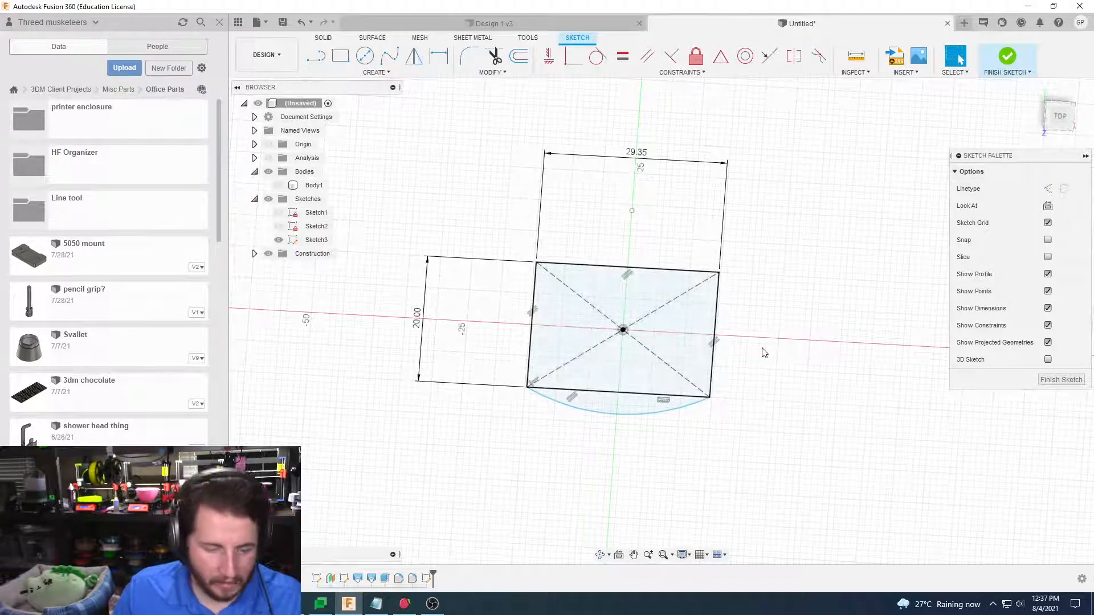
Place a sketch point at the lowest point of the arc, in line with the origin
left_click(1058, 117)
scroll(625, 349, "up", 2)
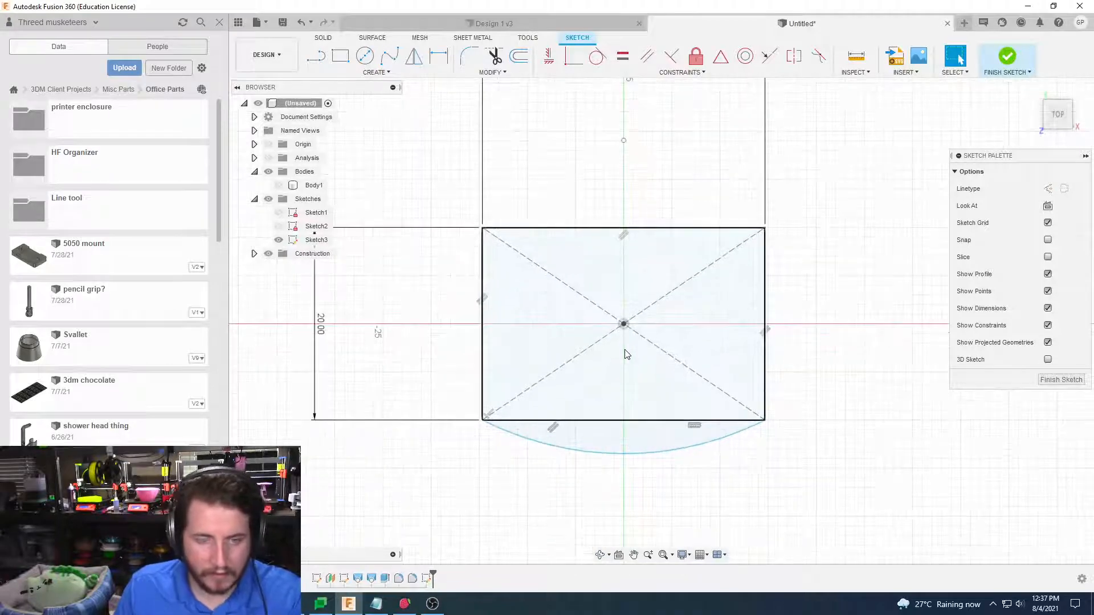
scroll(625, 349, "down", 3)
scroll(626, 349, "down", 2)
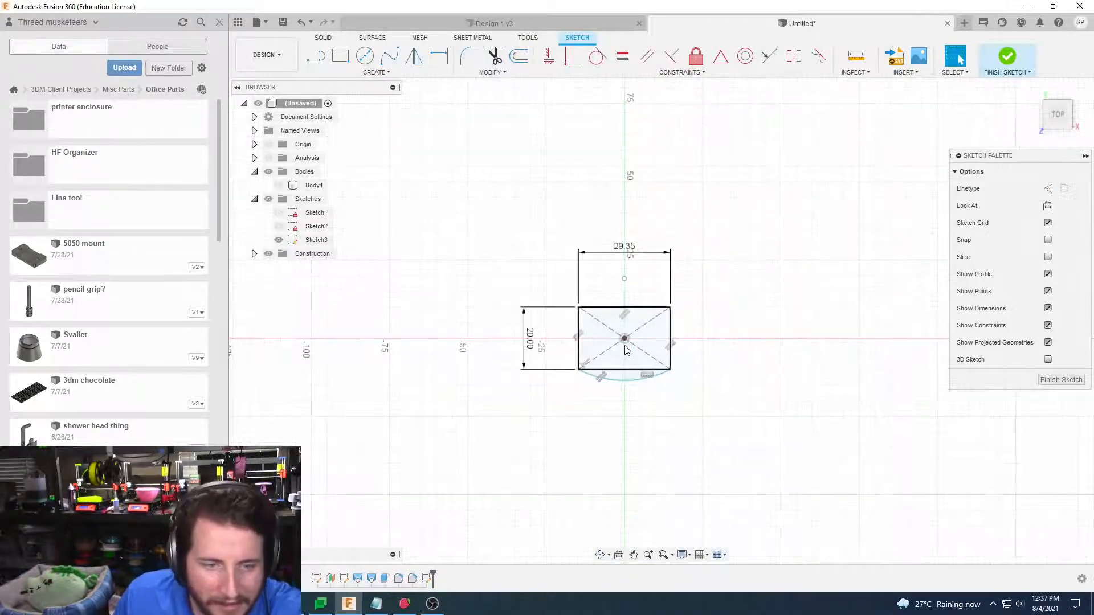
scroll(625, 349, "down", 2)
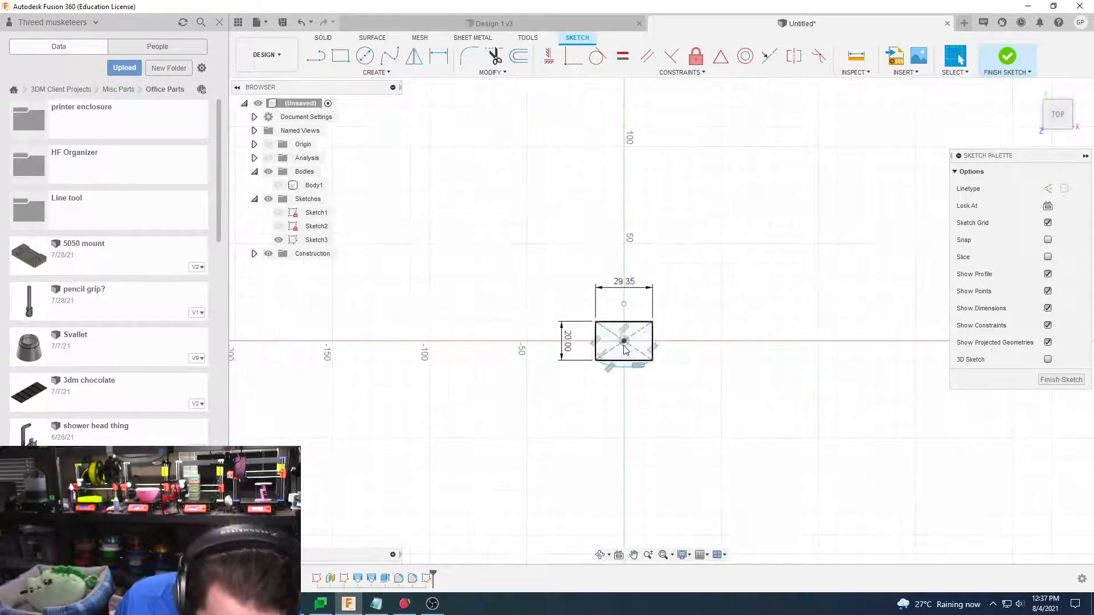
scroll(621, 341, "up", 1)
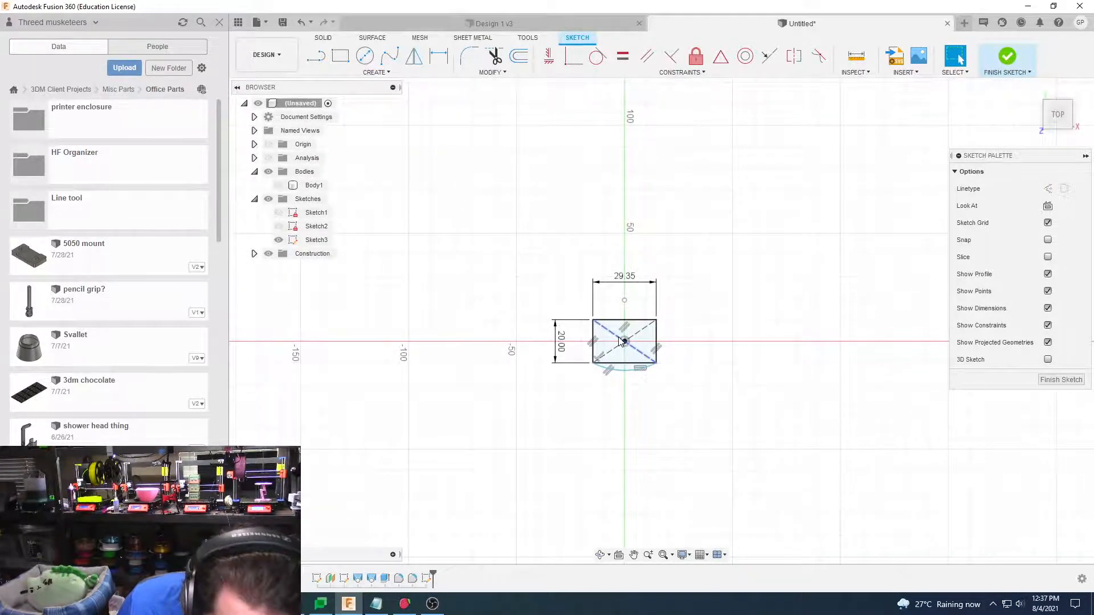
scroll(621, 341, "up", 1)
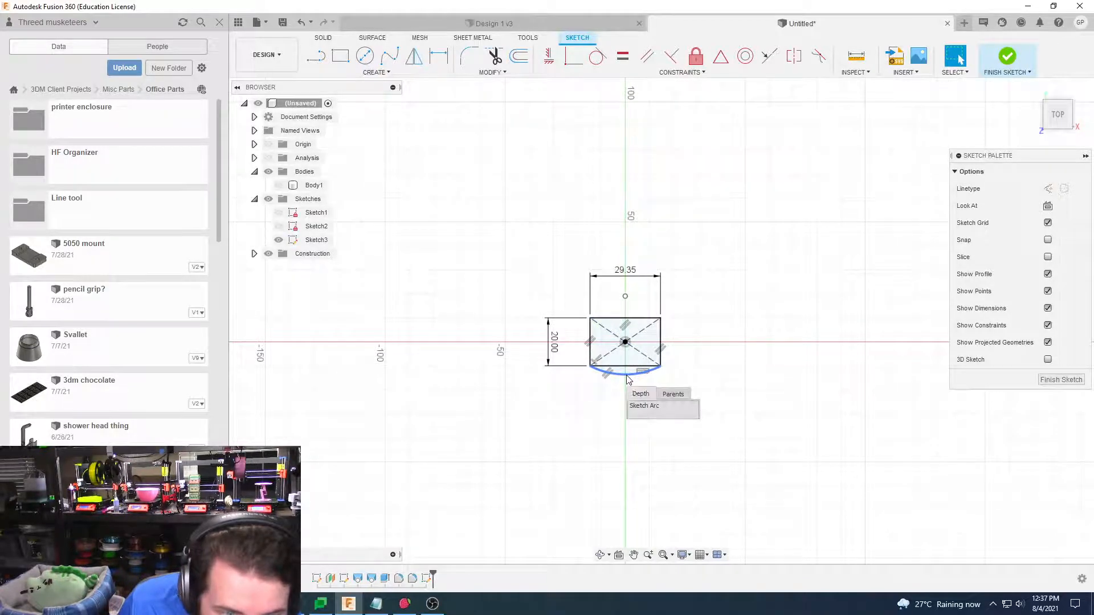
scroll(636, 354, "up", 4)
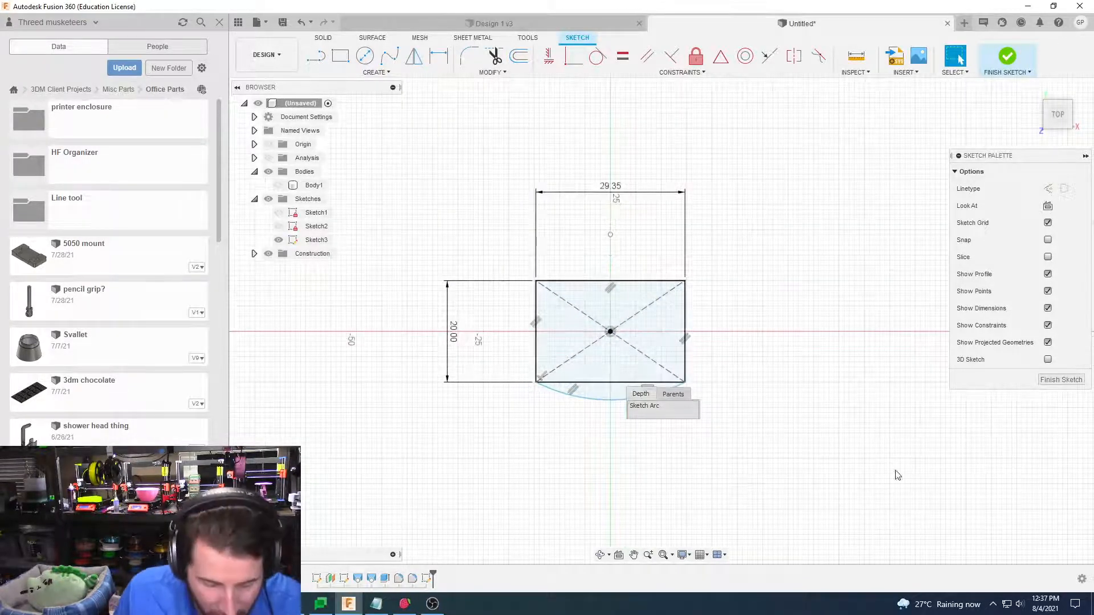
left_click(376, 72)
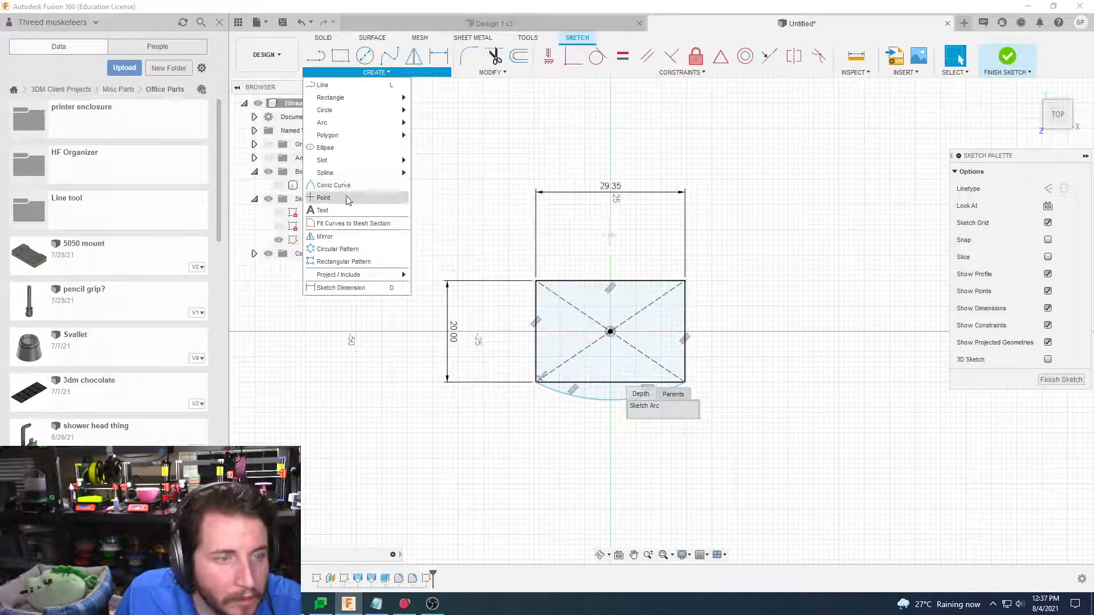
left_click(337, 199)
left_click(610, 399)
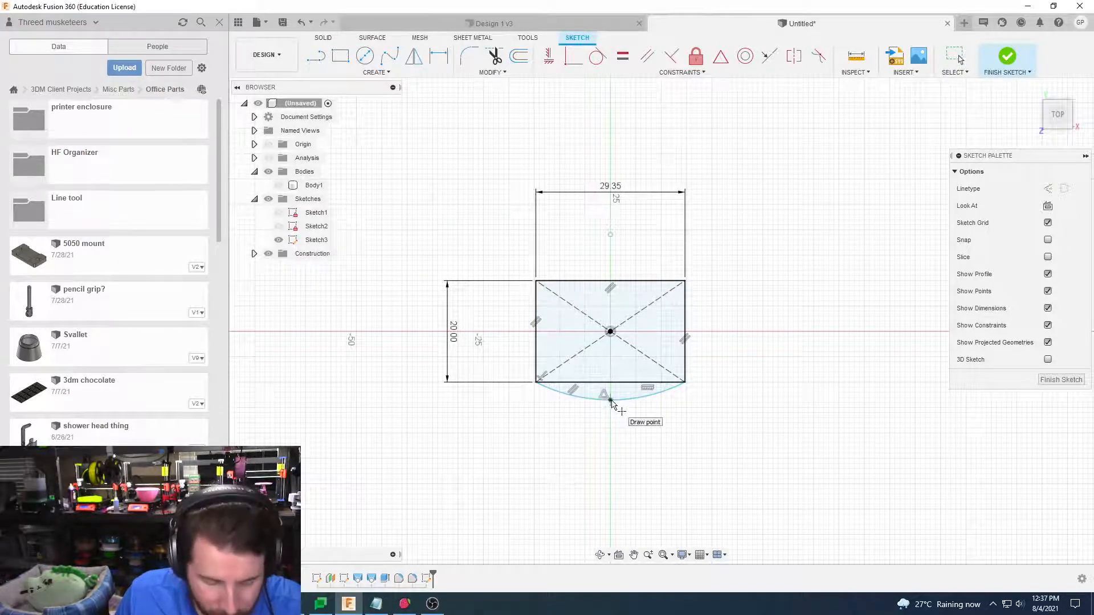
Dimension the vertical distance from the rectangle's center to the arc's lowest point as 13 mm
key("d")
left_click(610, 400)
left_click(610, 331)
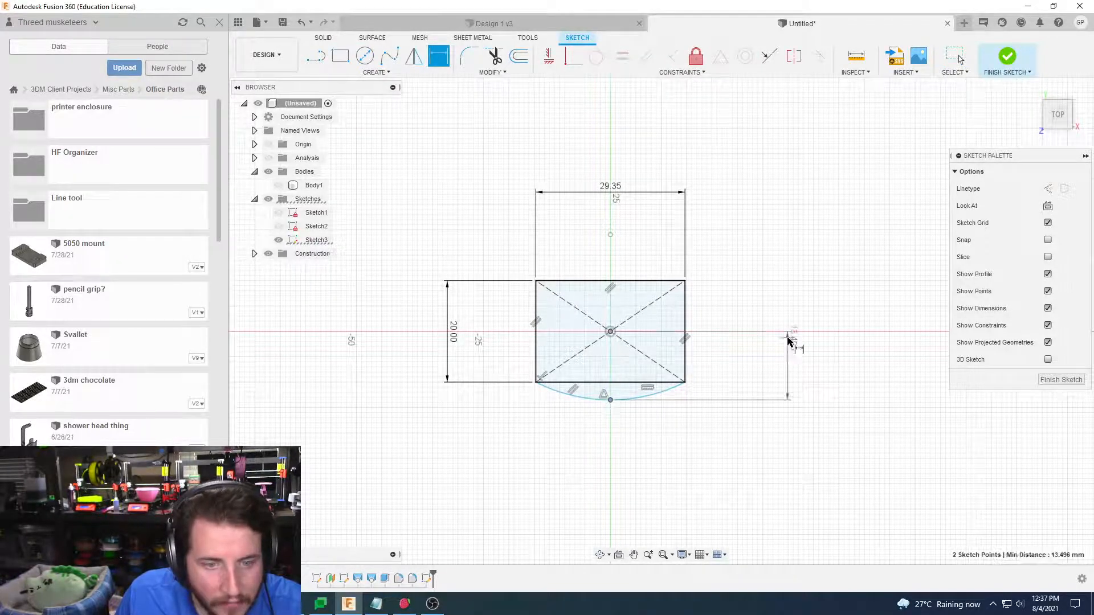
left_click(787, 365)
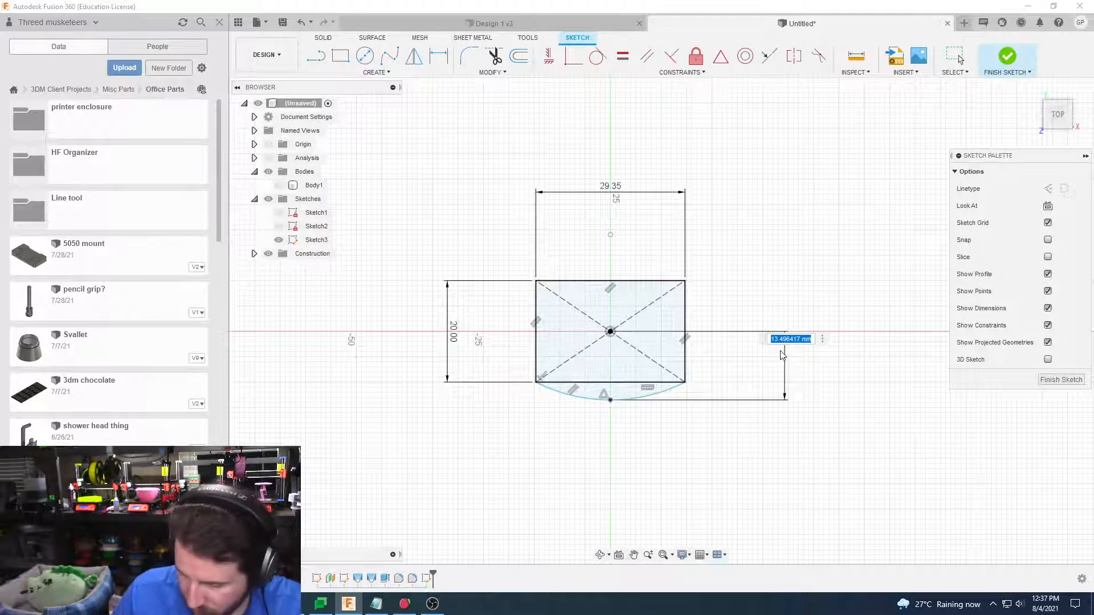
type("13")
key("Return")
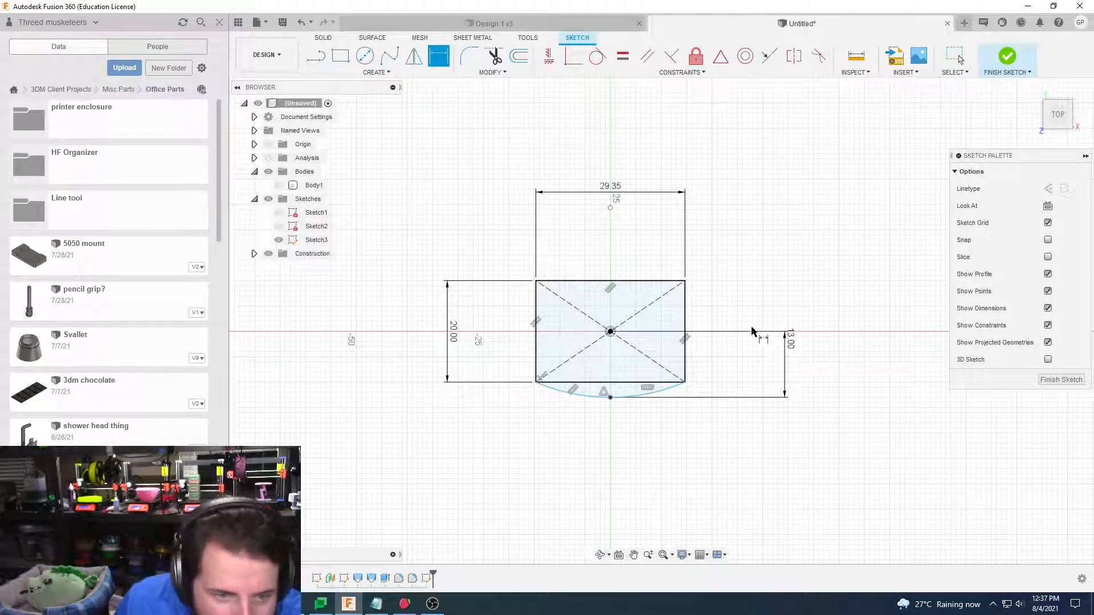
Add a driven dimension from the arc's lowest point to the rectangle's upper edge, and delete it together with the 13 mm dimension
scroll(740, 330, "up", 2)
scroll(729, 326, "down", 6)
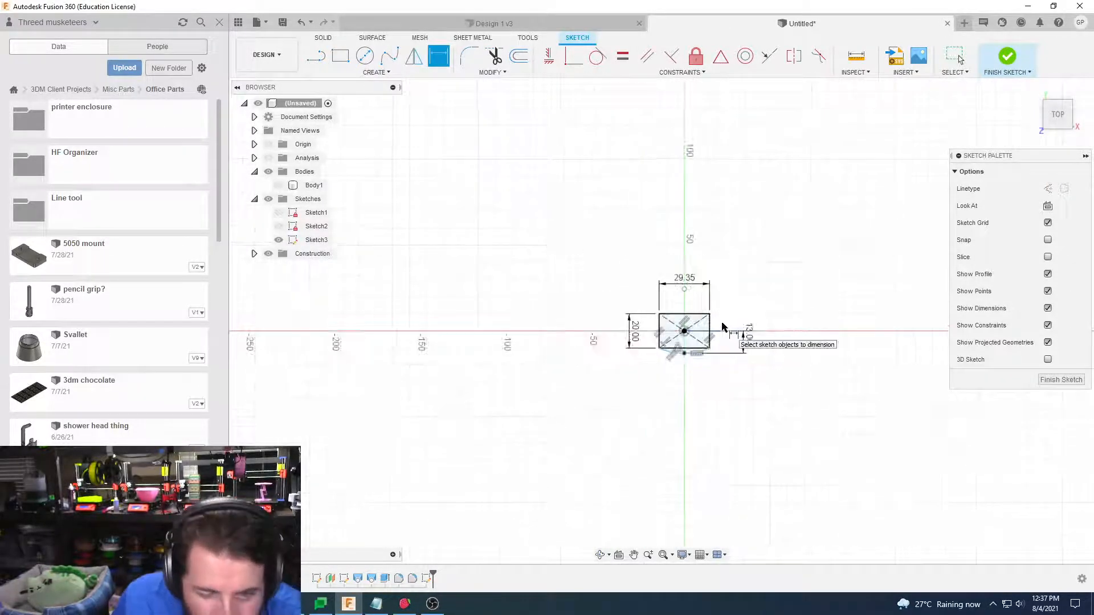
scroll(722, 328, "down", 3)
scroll(720, 328, "up", 5)
scroll(718, 330, "up", 5)
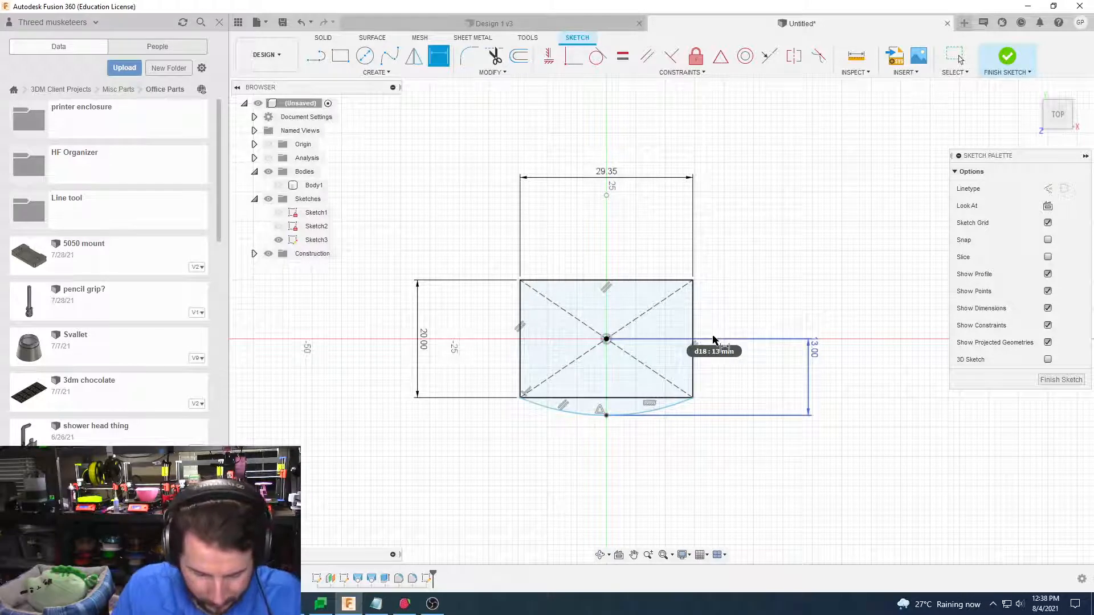
left_click(607, 415)
left_click(607, 281)
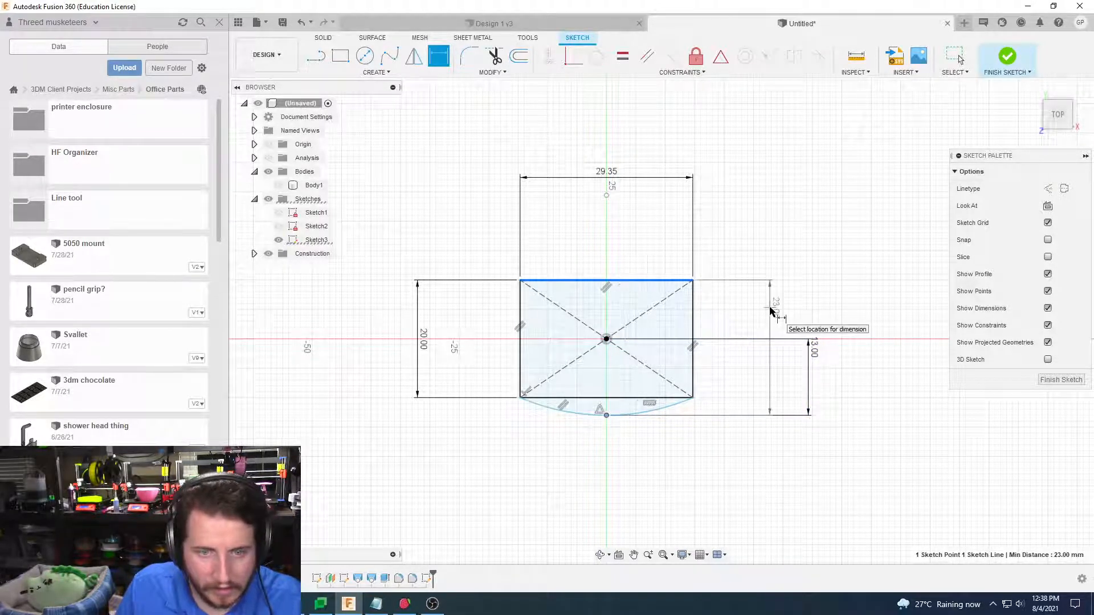
left_click(769, 307)
left_click(624, 314)
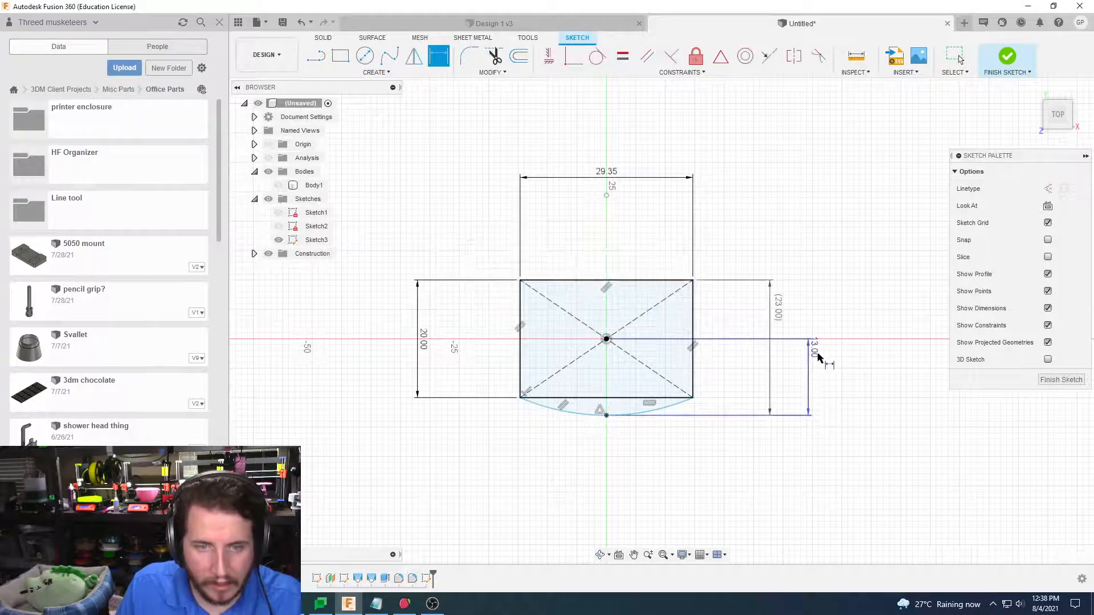
key("Delete")
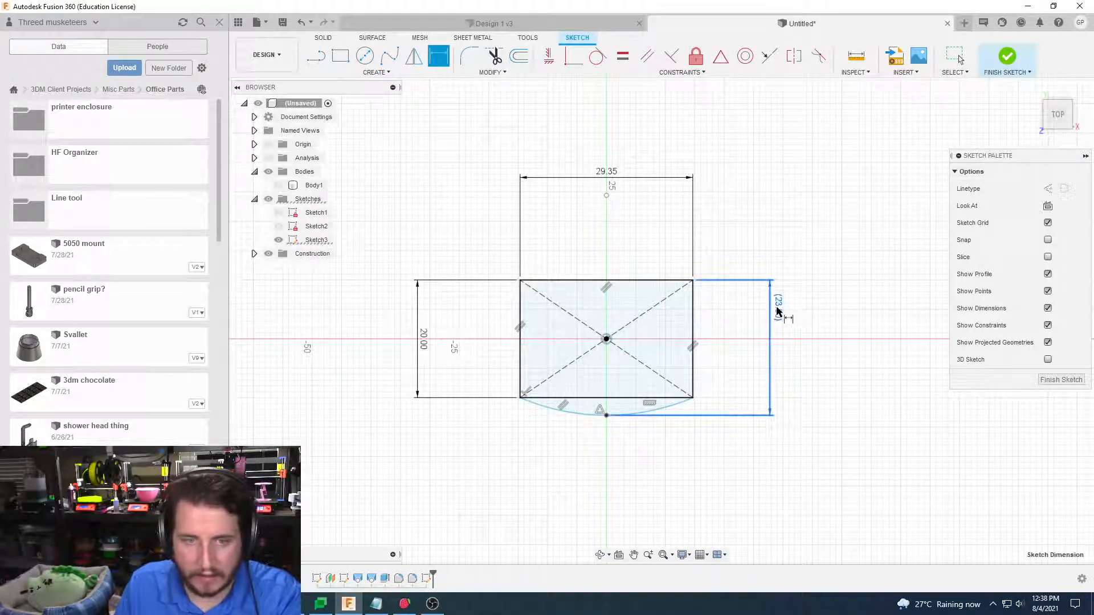
key("Delete")
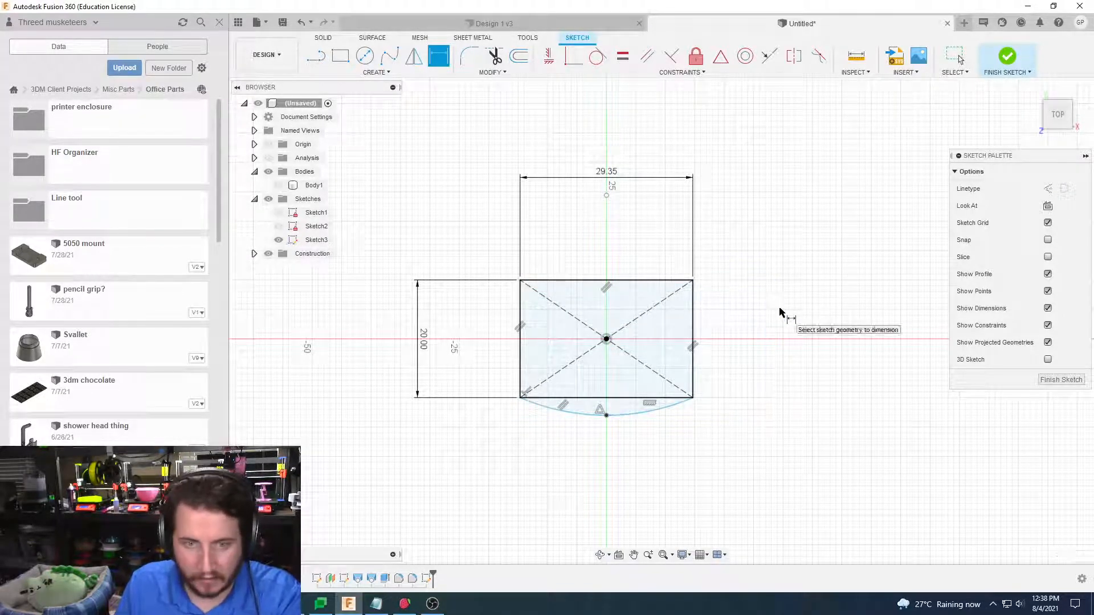
Dimension the overall height from the rectangle's upper edge to the arc's lowest point as 23.75 mm
left_click(605, 281)
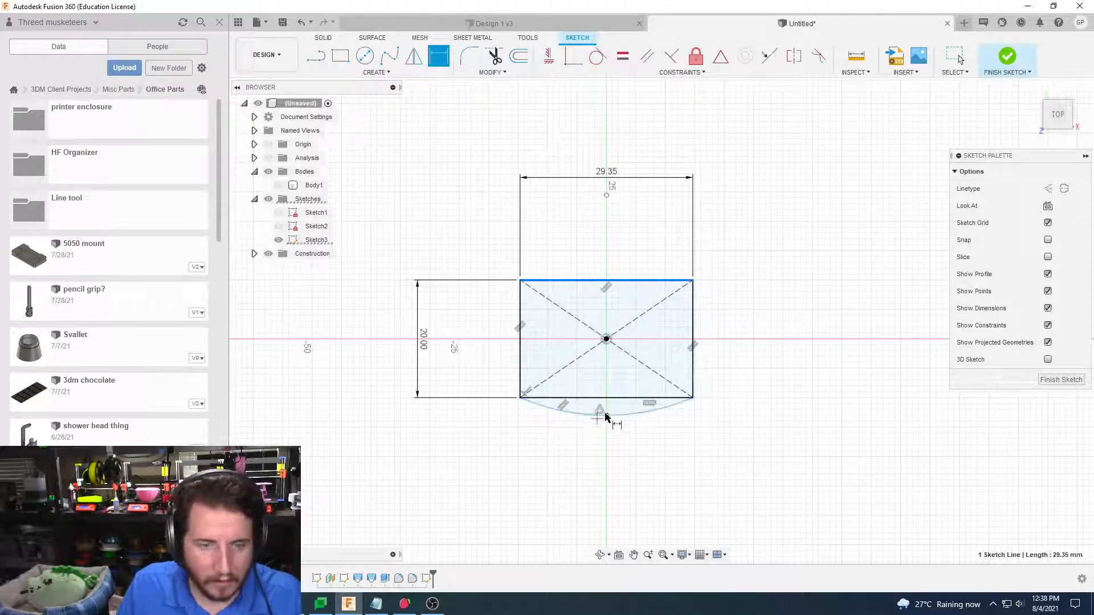
left_click(607, 415)
left_click(769, 364)
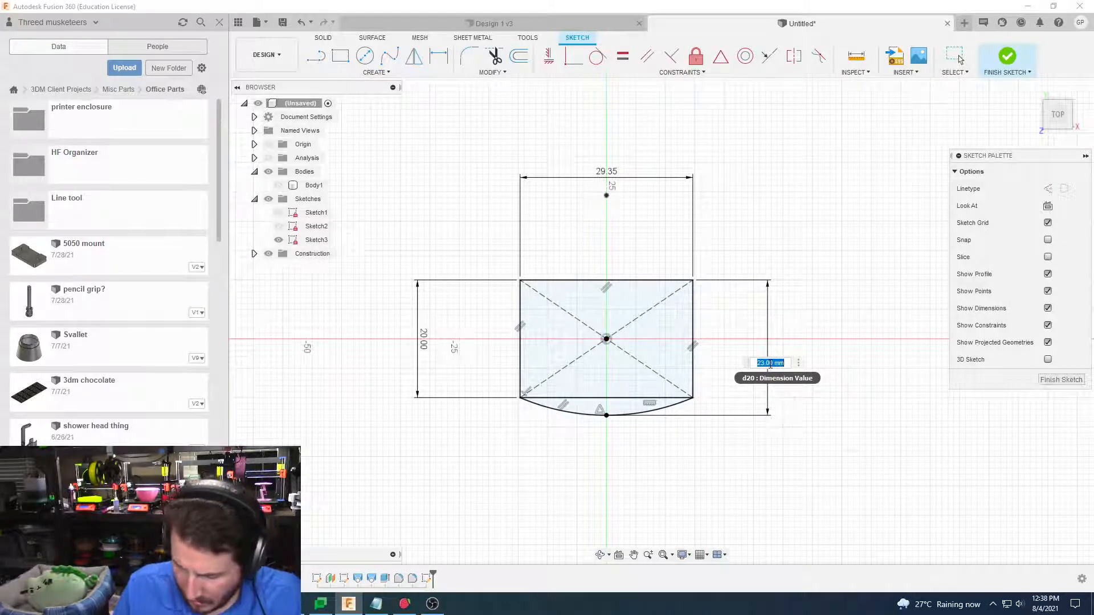
type("23.75")
key("Return")
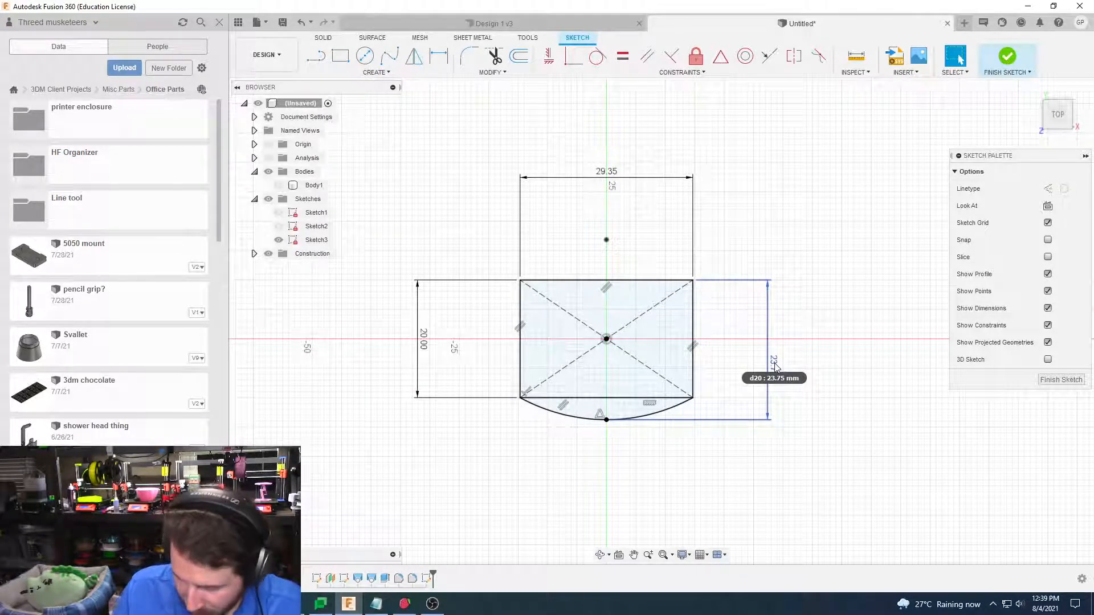
Set the overall height between the rectangle's upper edge and the arc's lowest point to 23 mm
left_click(775, 367)
double_click(775, 367)
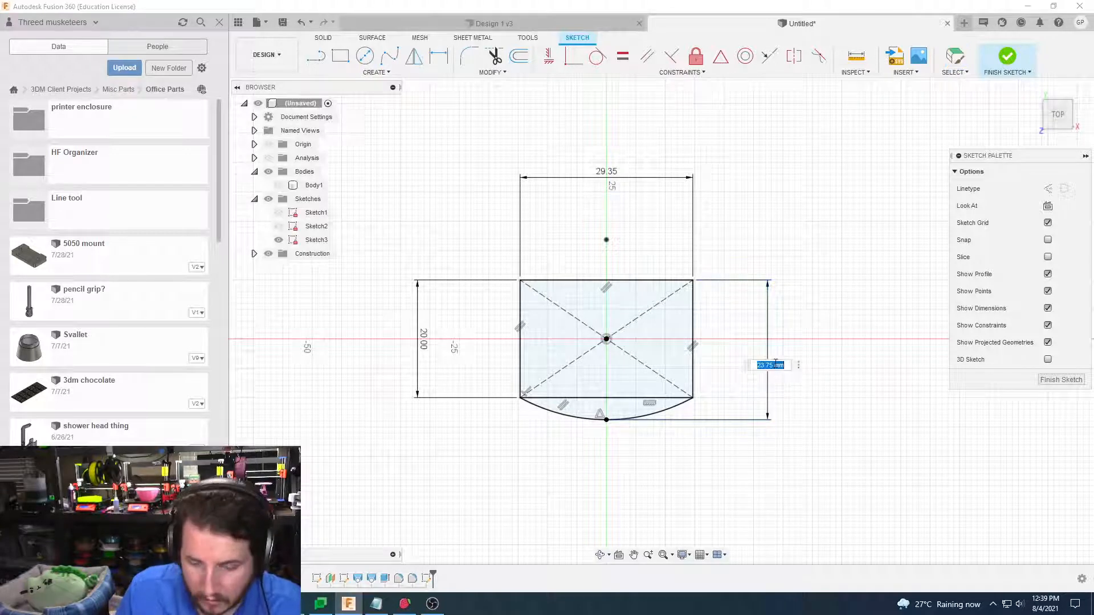
type("23")
key("Return")
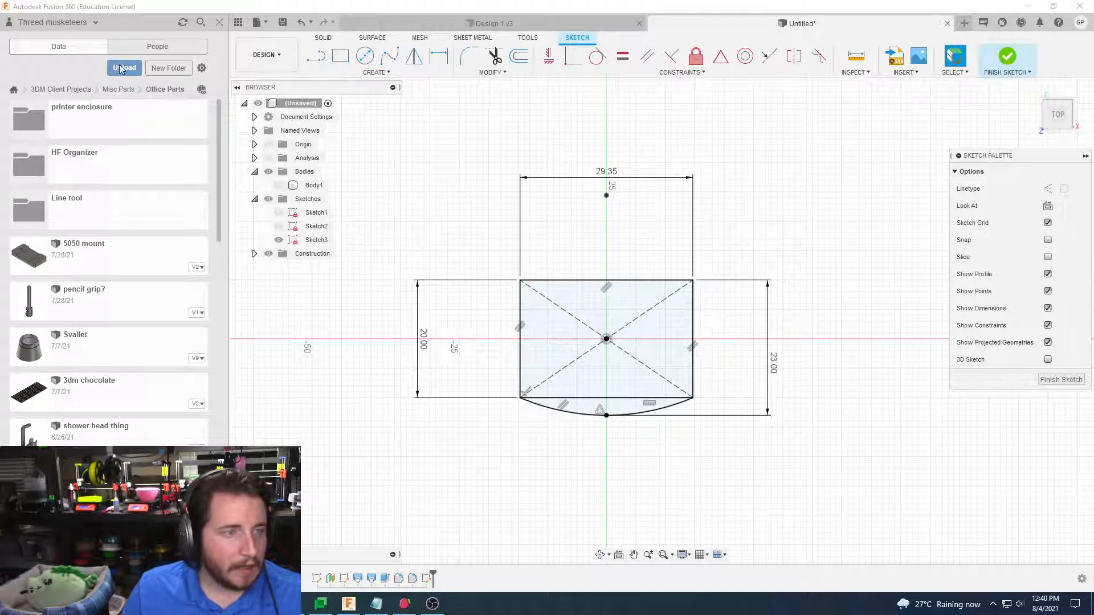
Create a folder named "Osmo Accessories" inside the Office Parts project folder and open it
left_click(162, 69)
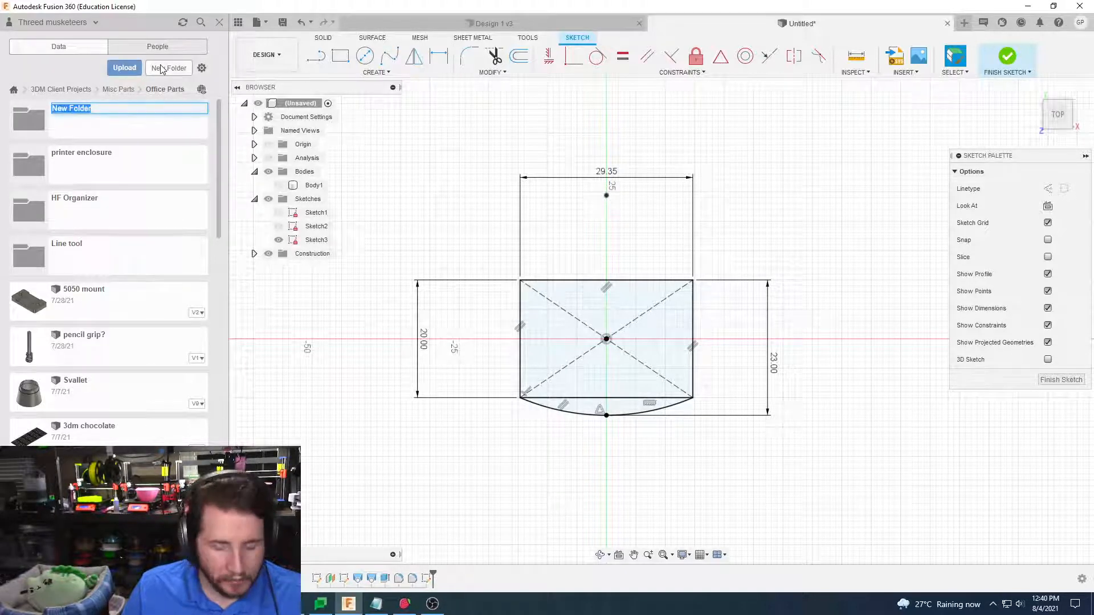
type("Osmo Ac")
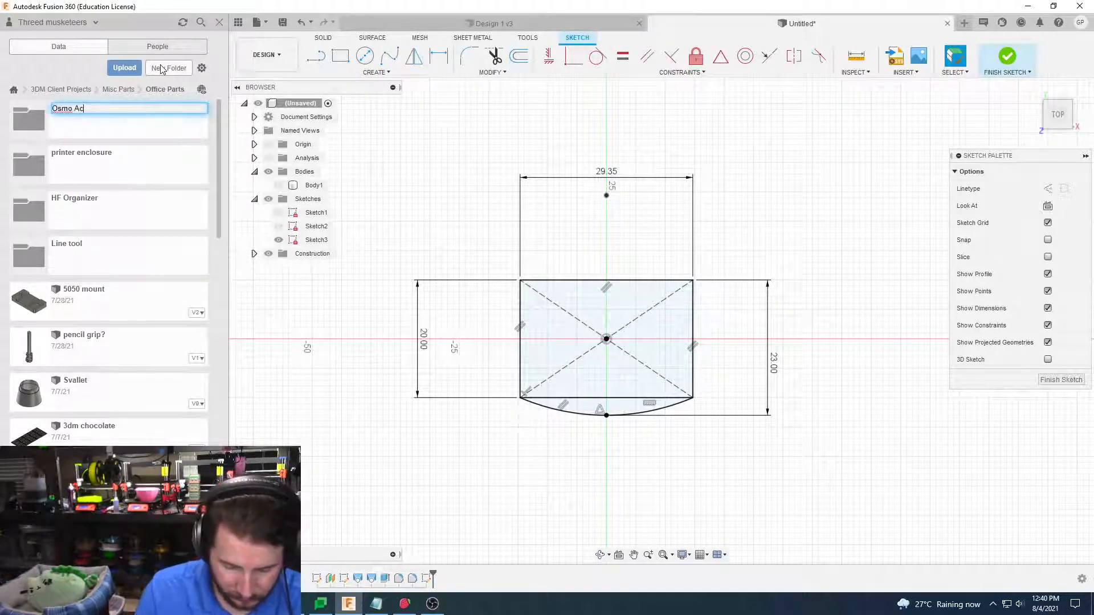
type("cessories")
key("Return")
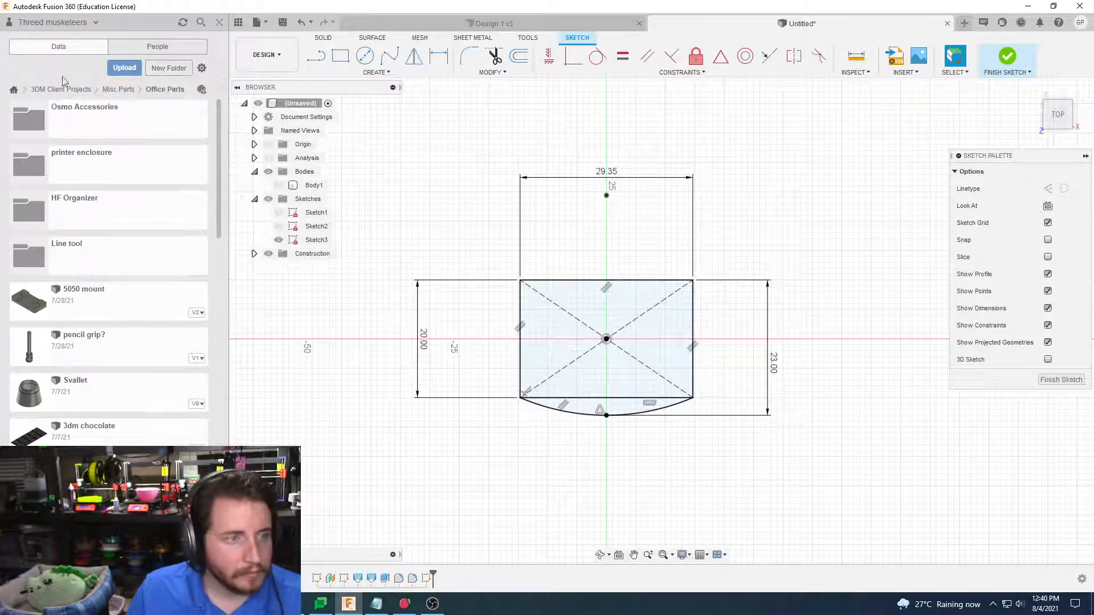
left_click(87, 114)
Save the design as "Ammo can" in the Osmo Accessories folder
left_click(282, 22)
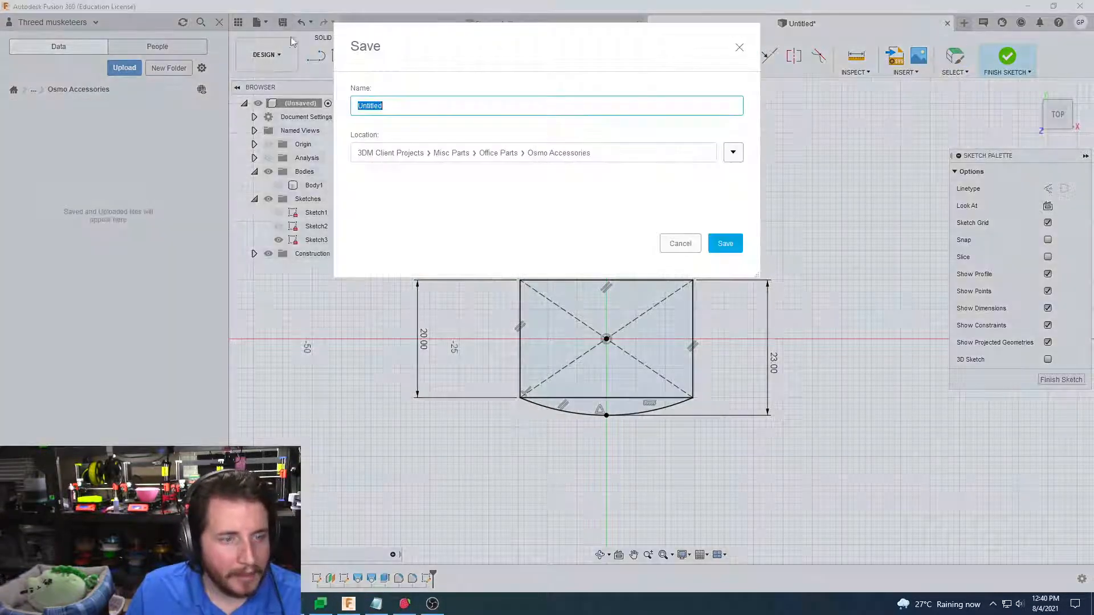
type("A")
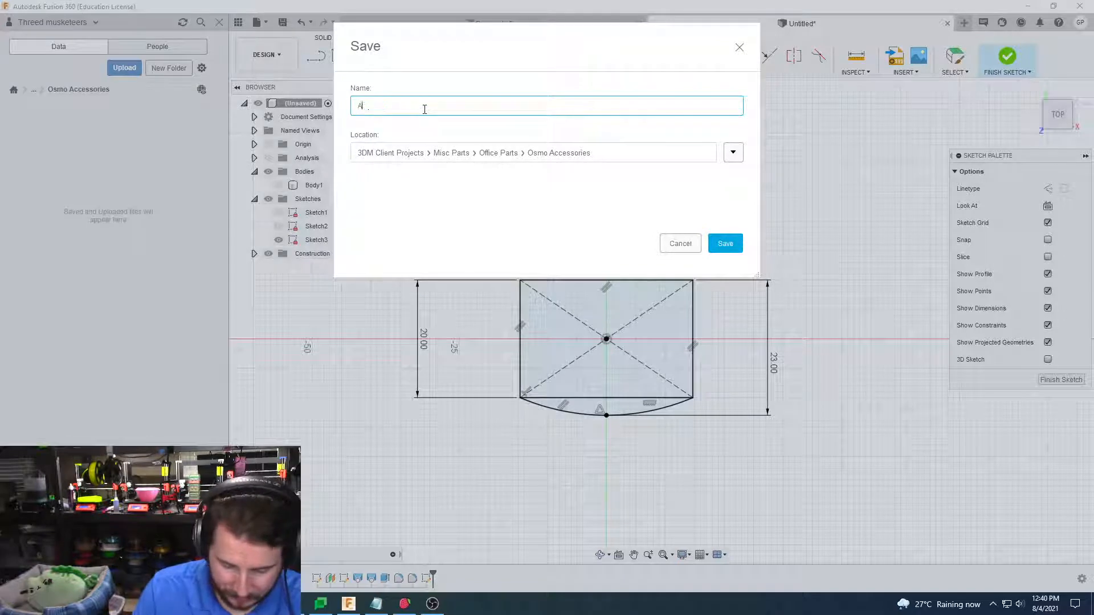
type("mmo can")
key("Return")
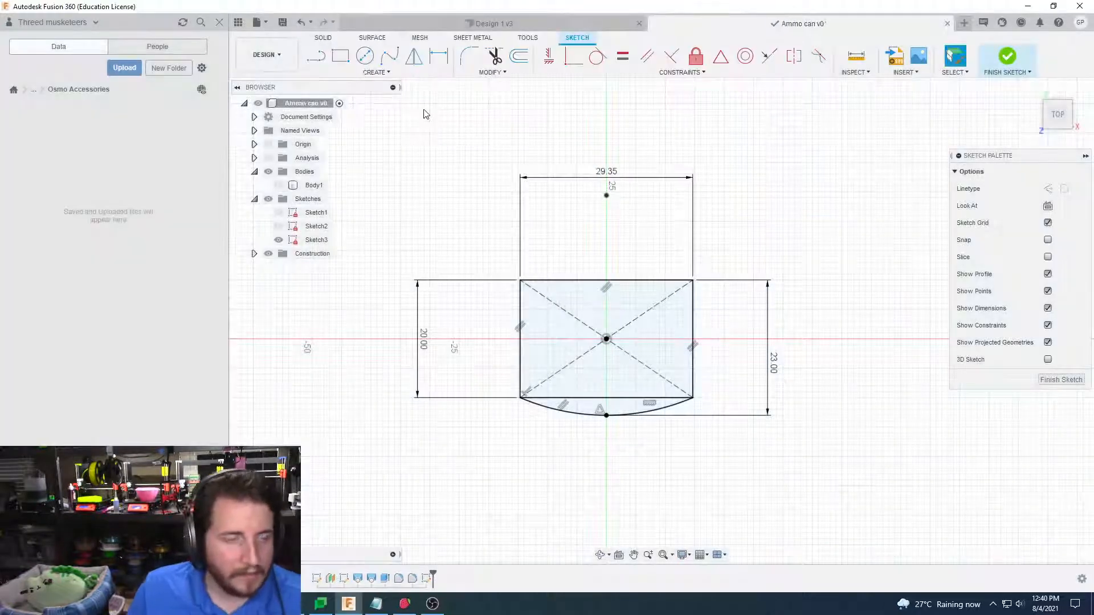
Upload USB_C_Sandwiched_L5.9MM.STEP from the Downloads folder to the Osmo Accessories folder and dismiss the job status
left_click(125, 68)
mouse_move(376, 604)
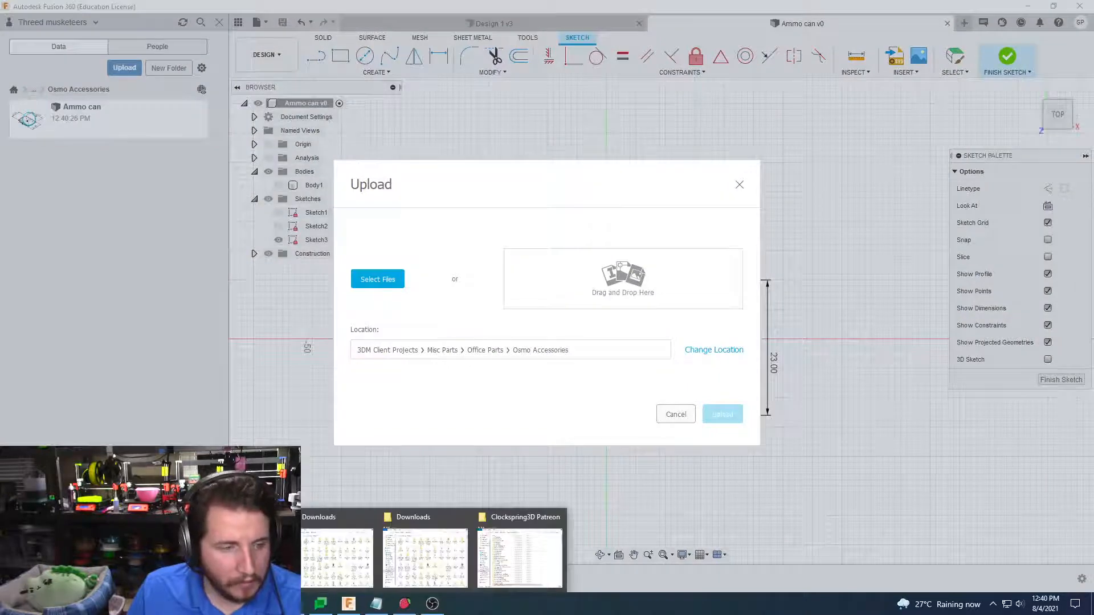
left_click(426, 556)
left_click_drag(199, 432, 694, 306)
left_click(723, 482)
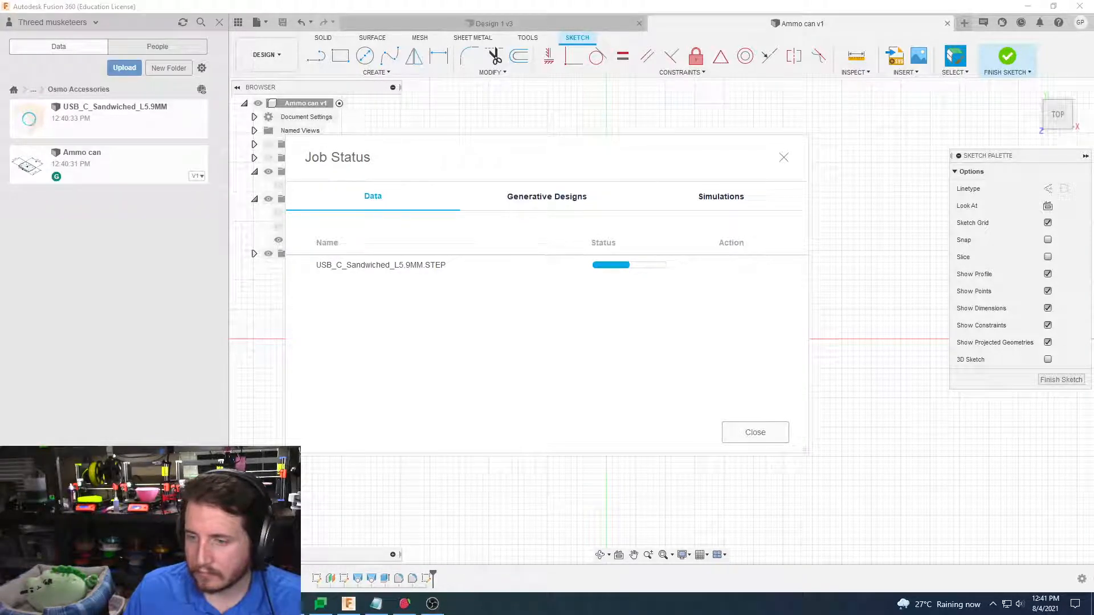
left_click(755, 433)
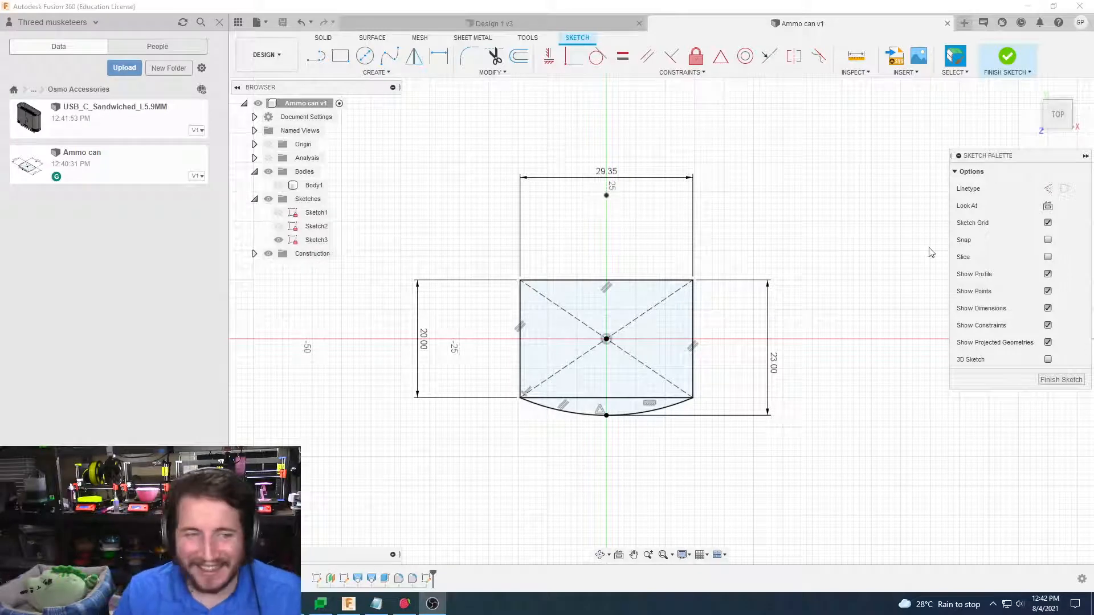
right_click(111, 128)
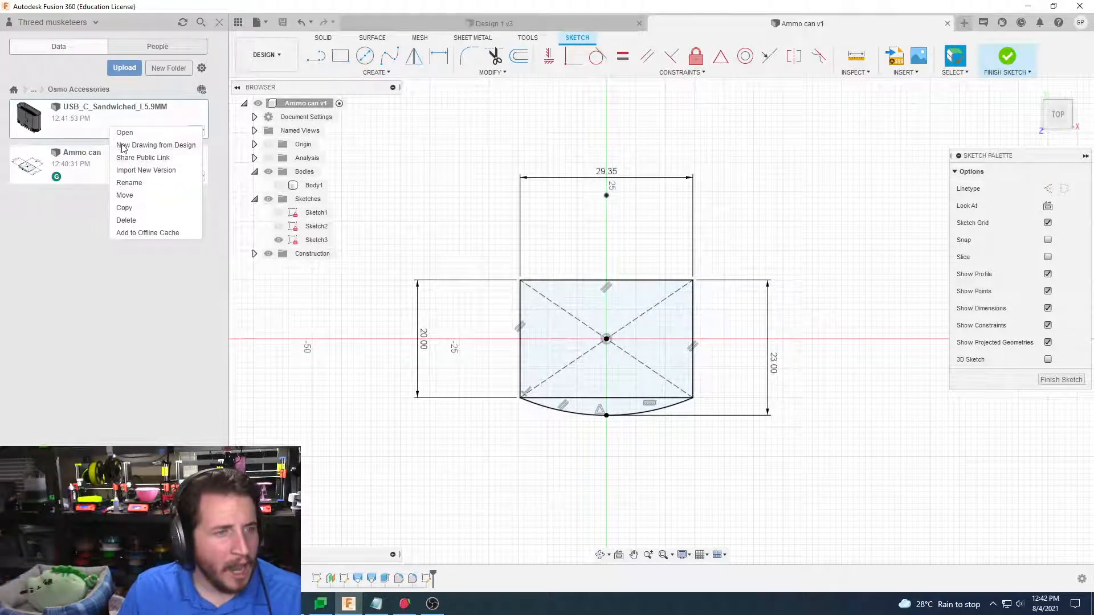
left_click(95, 124)
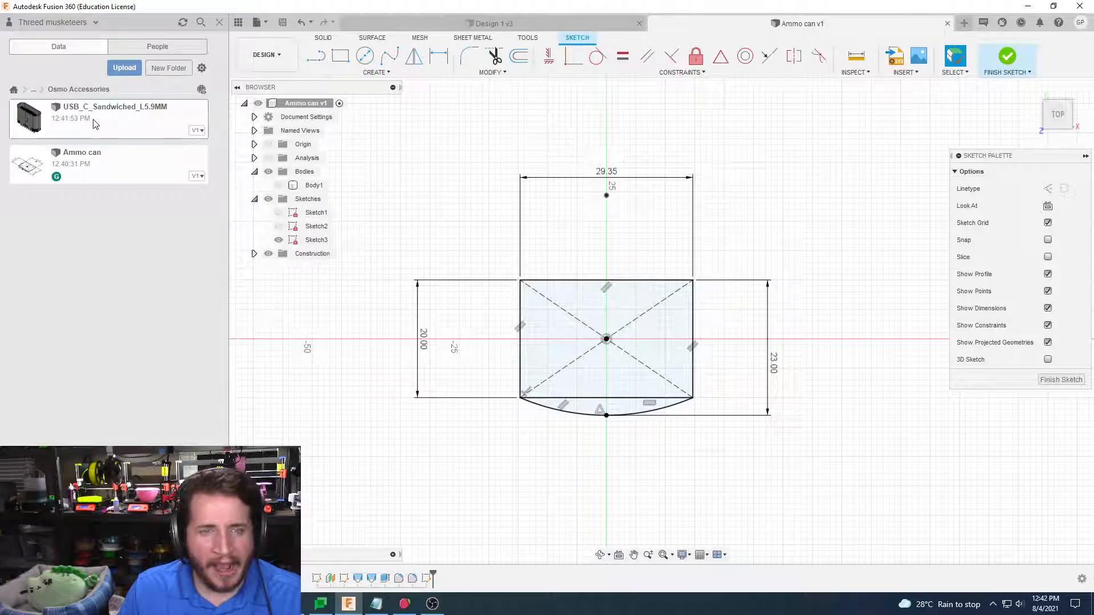
right_click(95, 125)
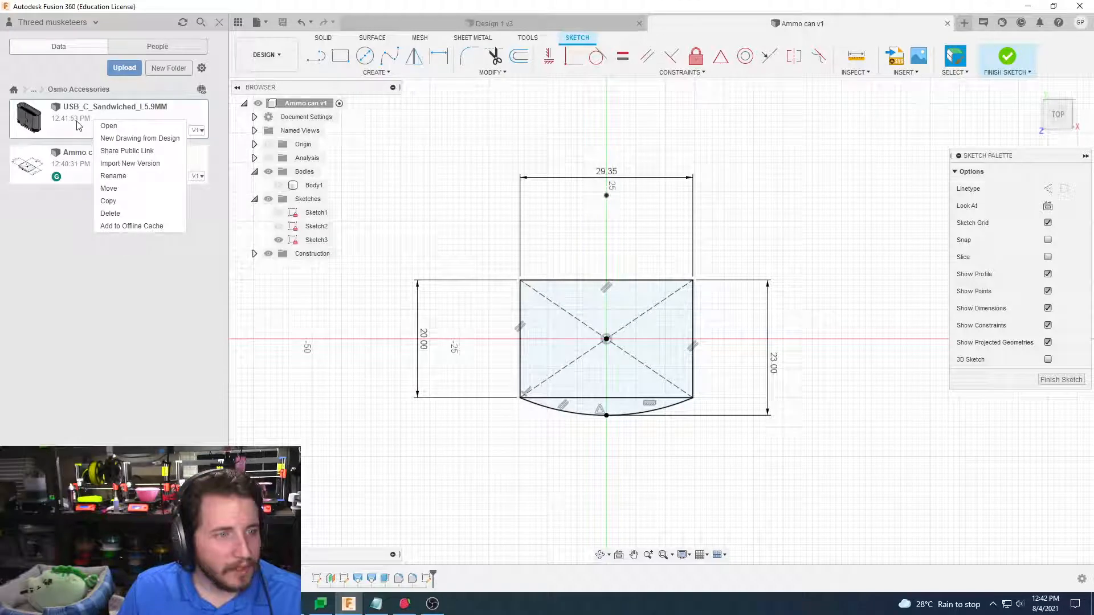
left_click(422, 205)
right_click(167, 131)
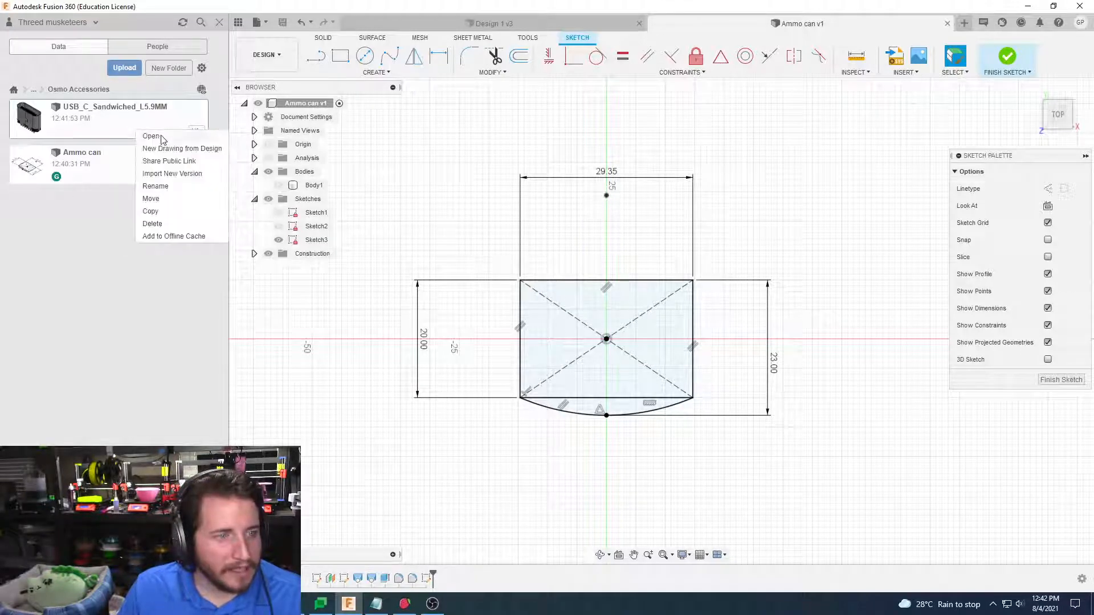
left_click(54, 234)
Finish the sketch and insert the USB_C_Sandwiched_L5.9MM model into the current design
left_click(1047, 381)
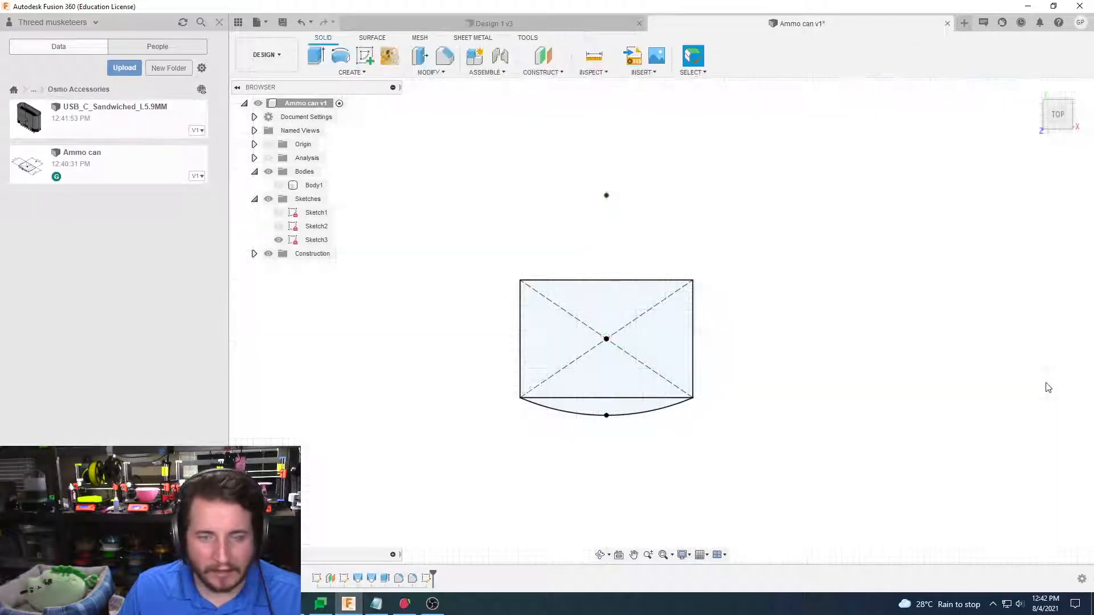
right_click(105, 136)
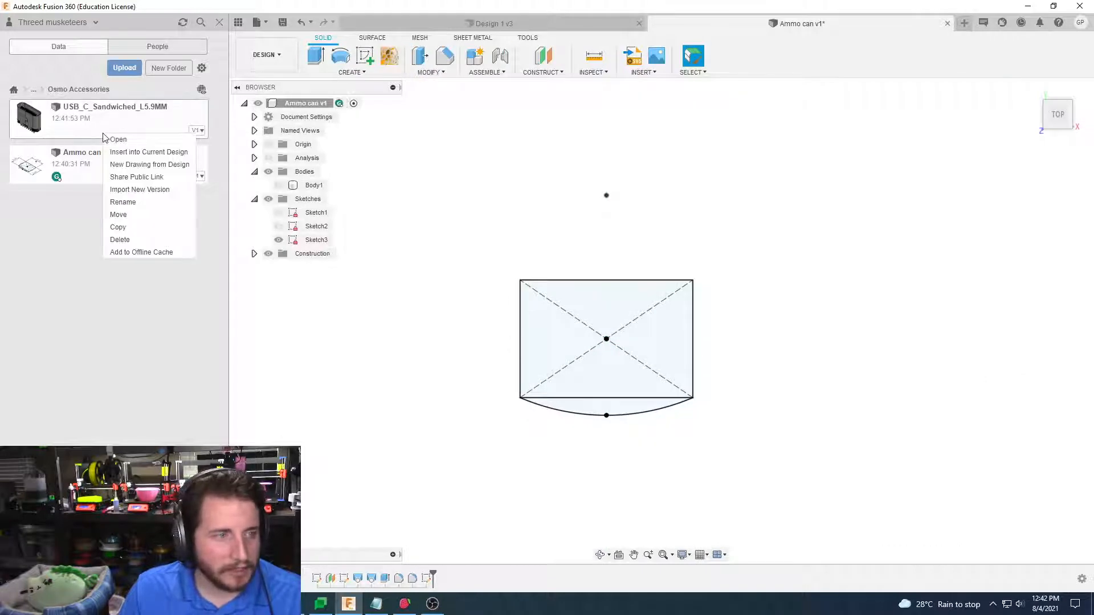
left_click(141, 152)
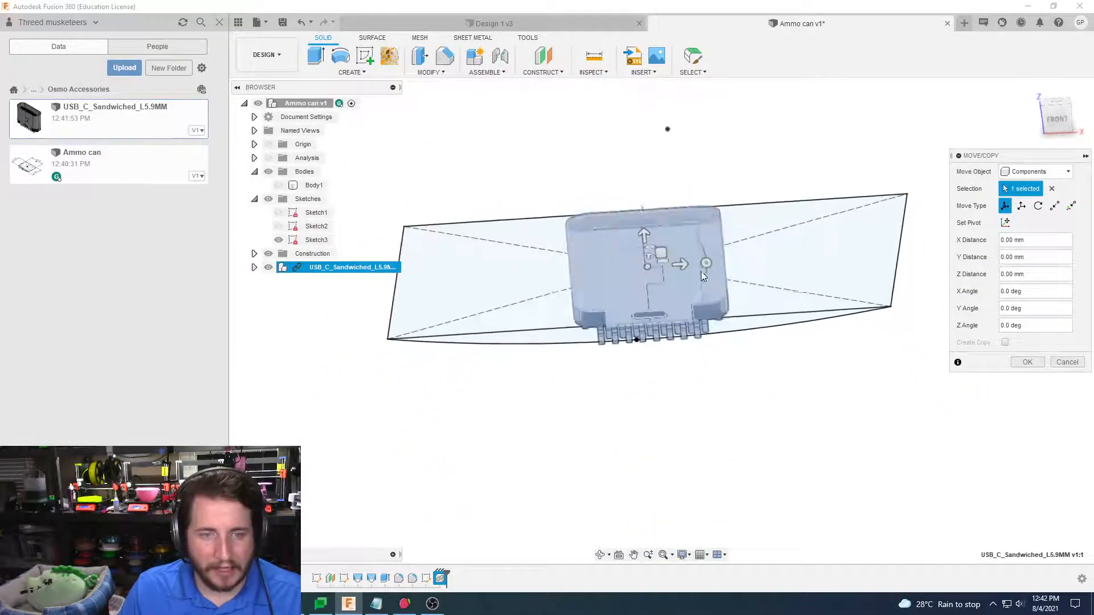
Rotate the inserted connector 180 degrees about Y and place it near the rectangle's edge opposite the arc, with a Z distance of -3 mm
left_click_drag(706, 263, 590, 269)
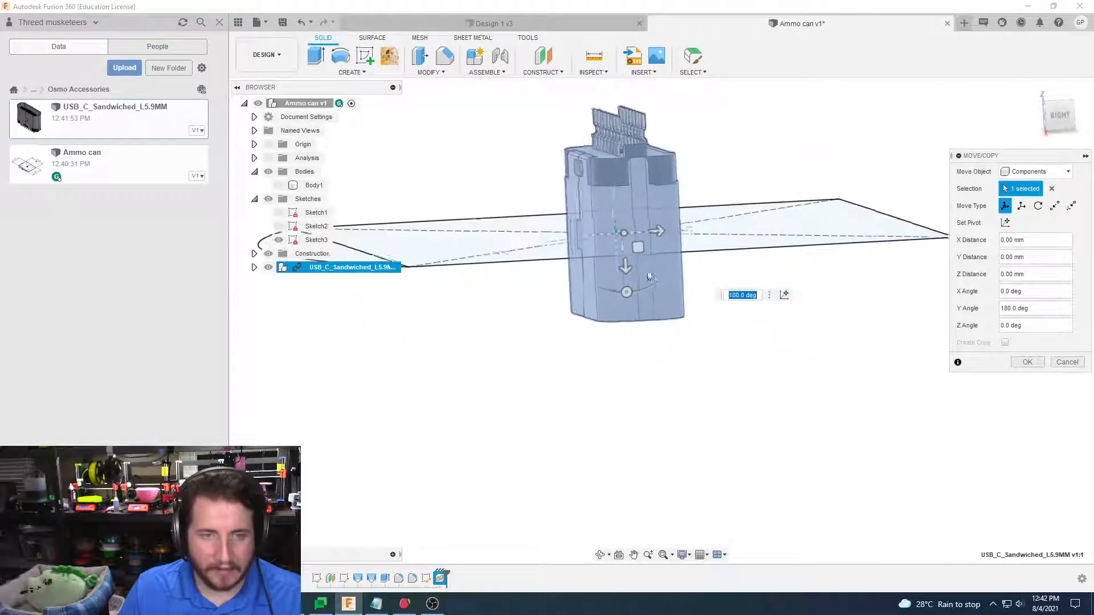
left_click_drag(649, 234, 796, 141)
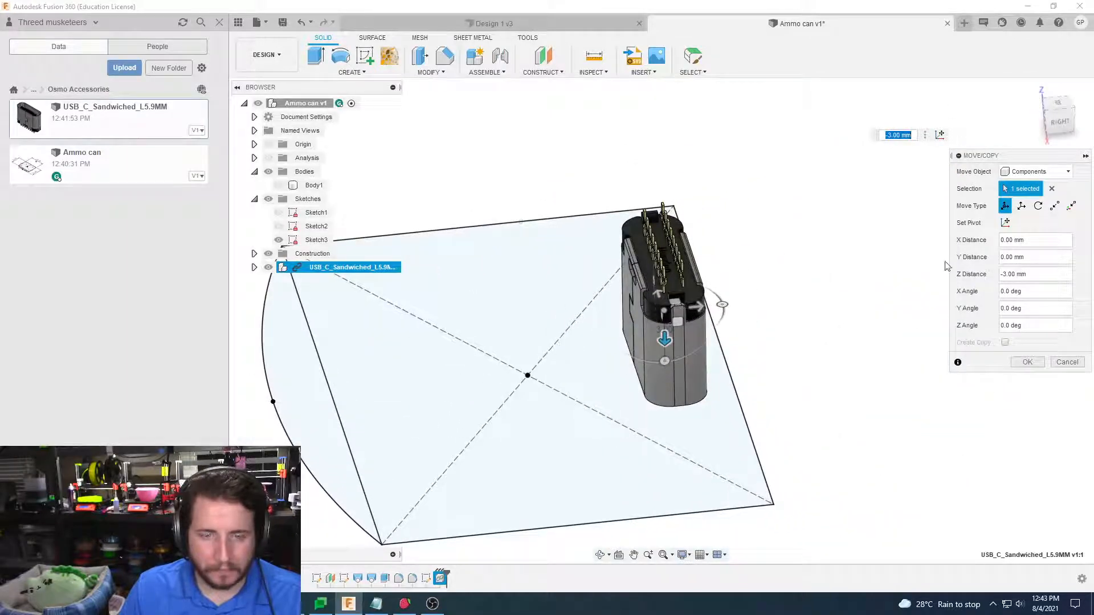
left_click(1027, 362)
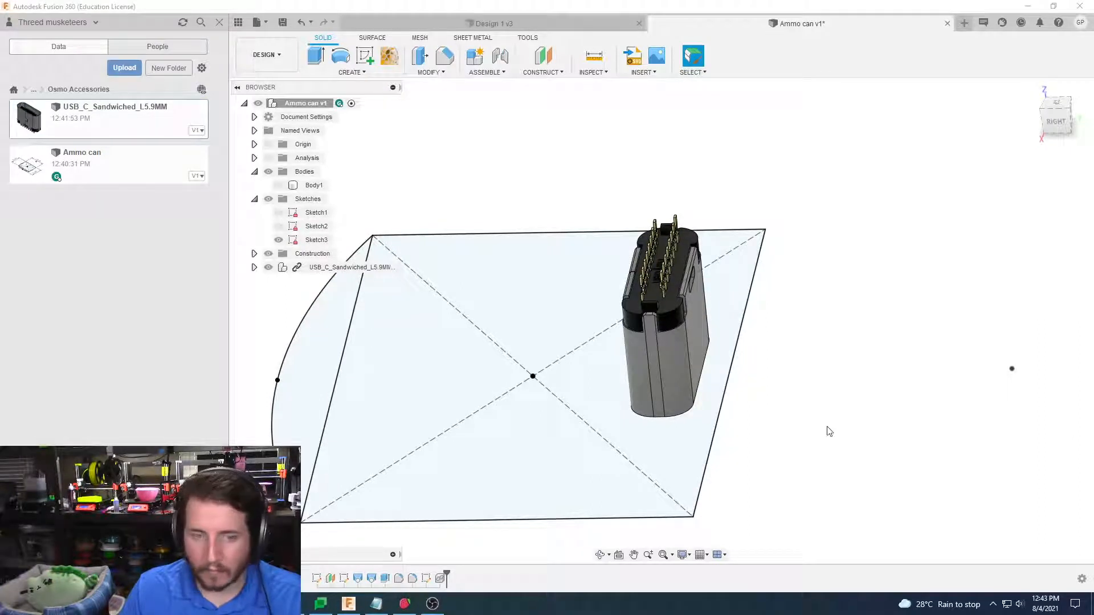
Measure the minimum distance between the connector's flat side face and the rectangle's edge opposite the arc
scroll(845, 366, "up", 3)
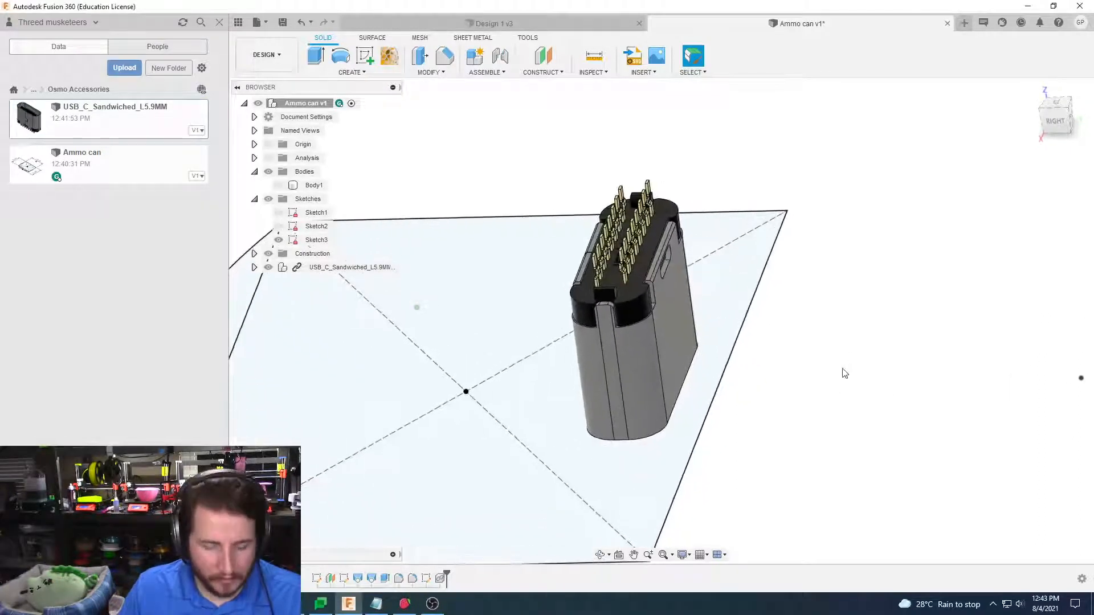
left_click(717, 397)
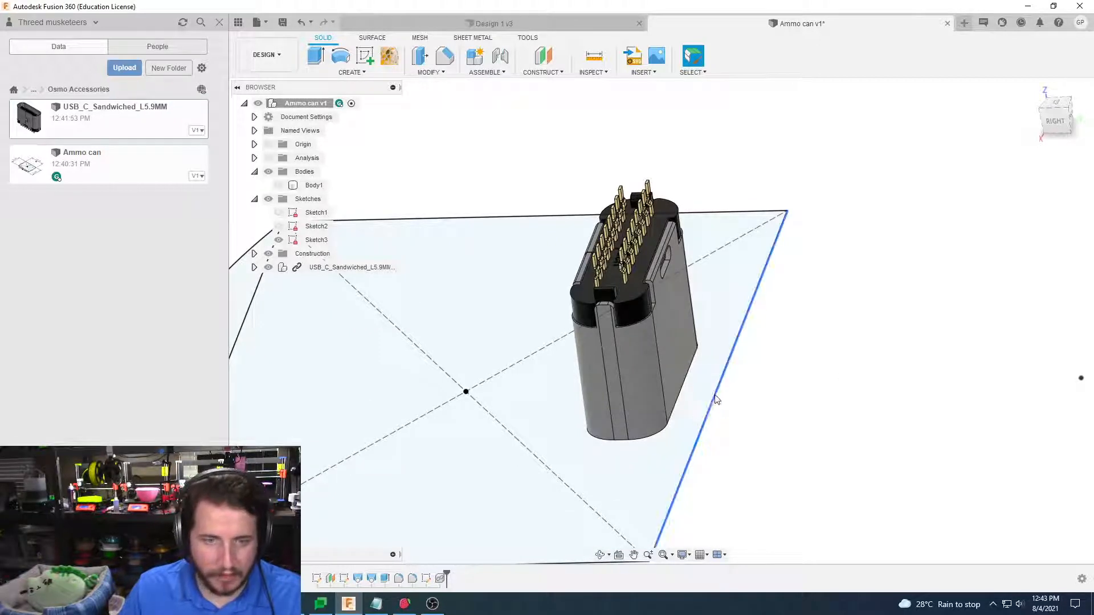
left_click(668, 366)
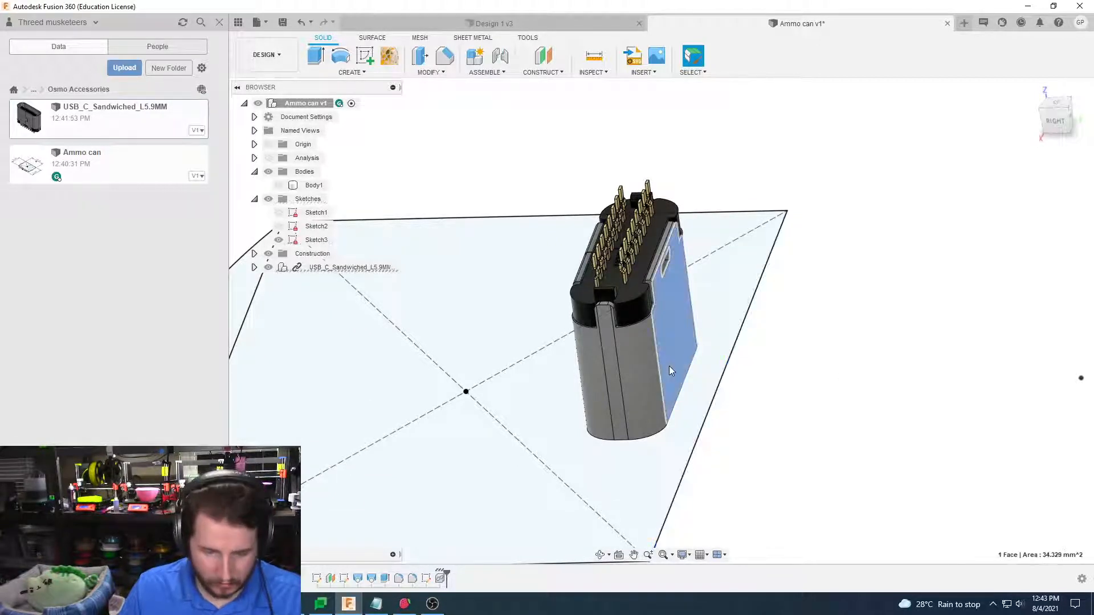
left_click(718, 398, "ctrl")
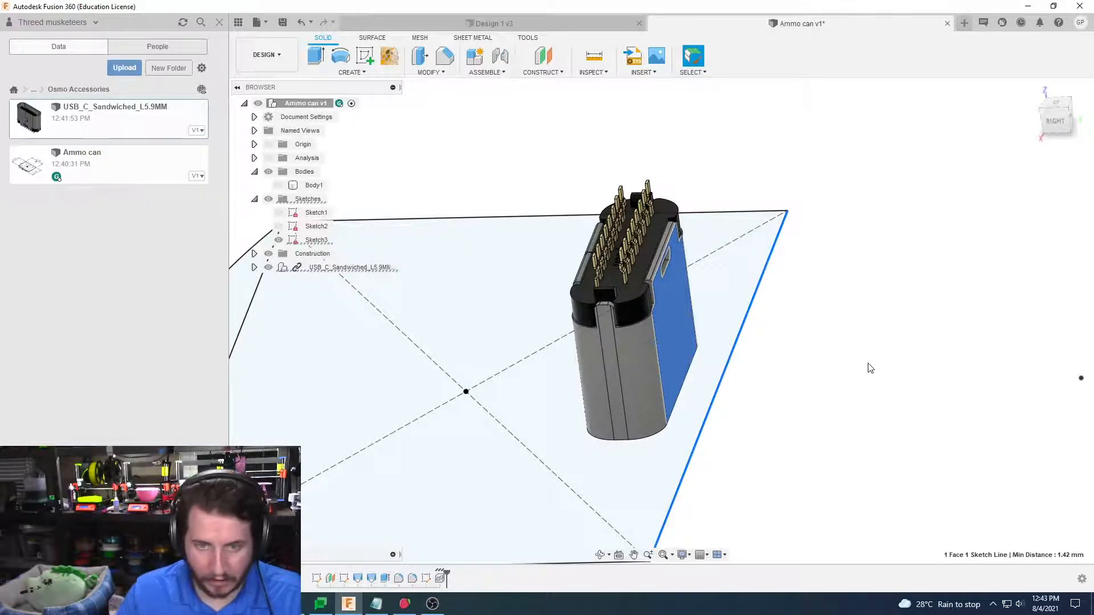
left_click(346, 268)
key("m")
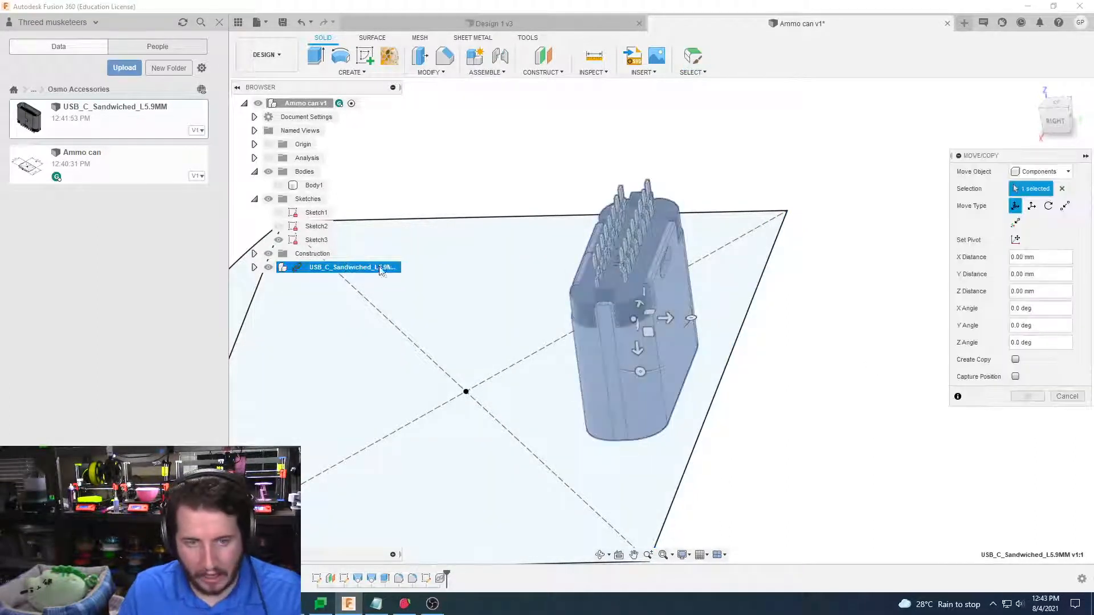
middle_click_drag(696, 326, 684, 390, "shift")
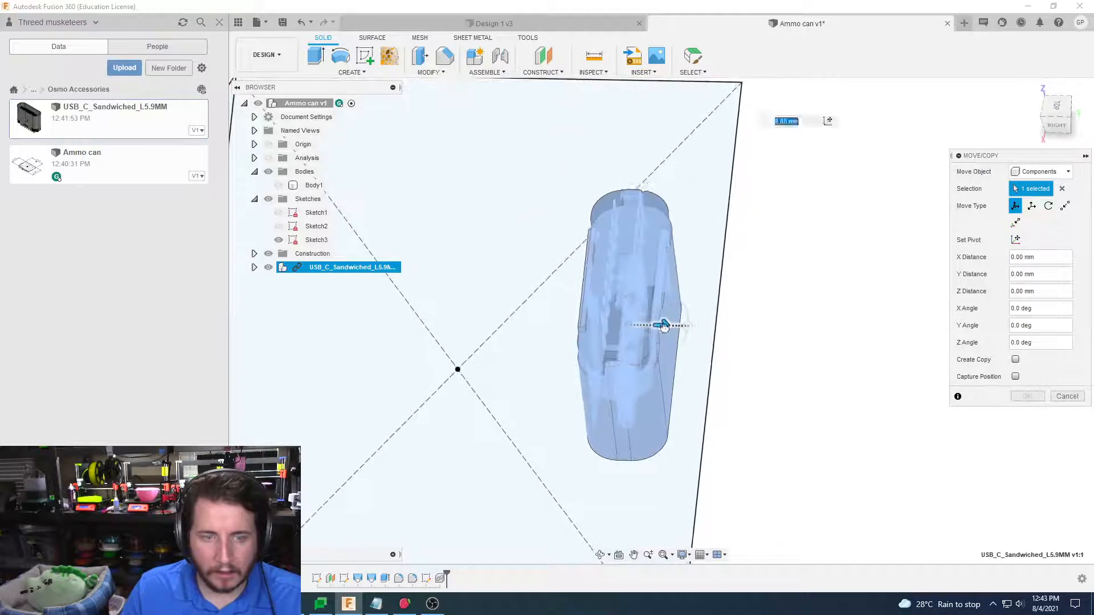
mouse_move(661, 325)
left_mouse_down()
mouse_move(700, 323)
mouse_move(674, 331)
left_mouse_up()
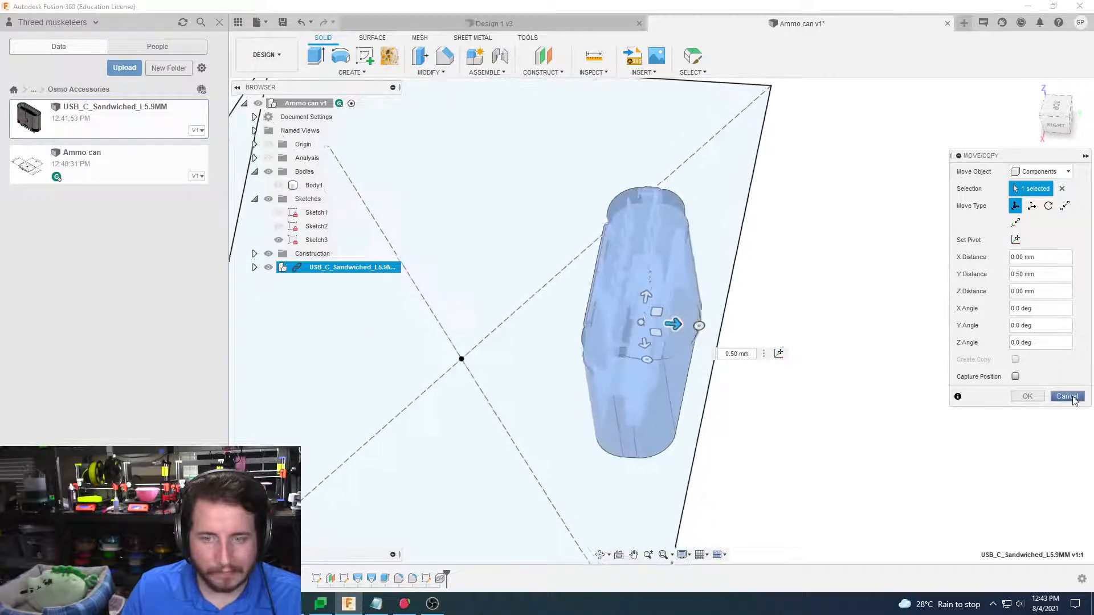
left_click(1073, 397)
Try to align the connector shell's flat side face with the rectangle's edge opposite the arc
left_click(431, 71)
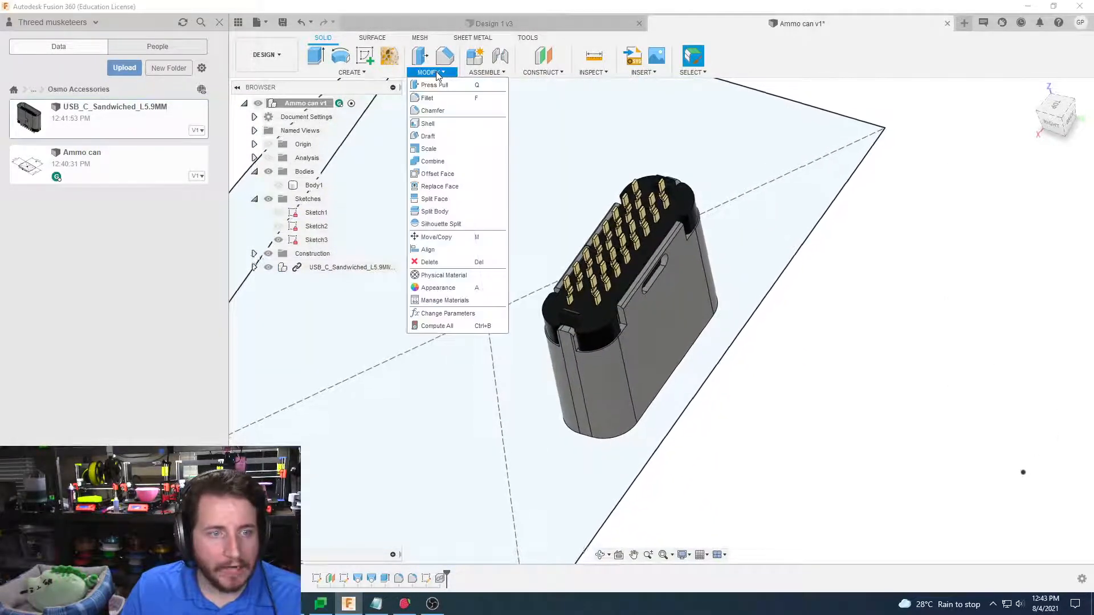
left_click(448, 249)
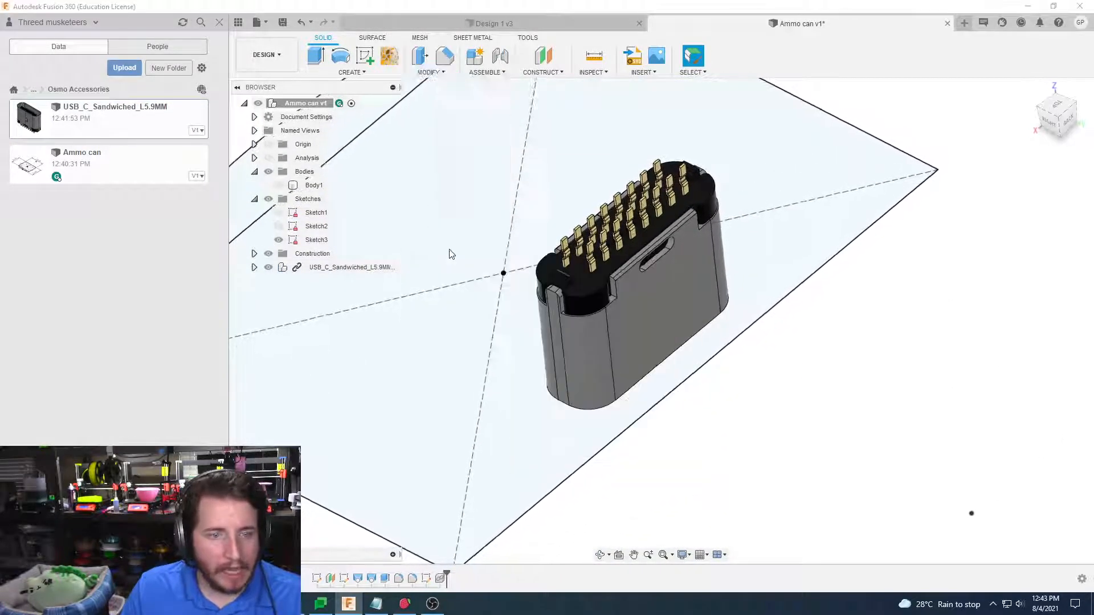
left_click(688, 289)
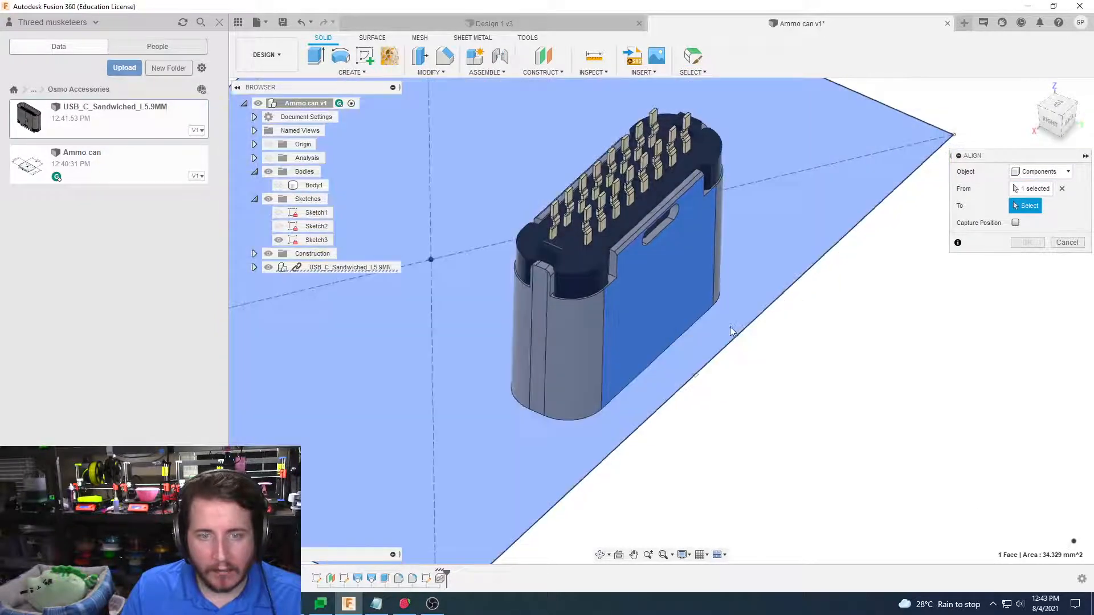
left_click(728, 345)
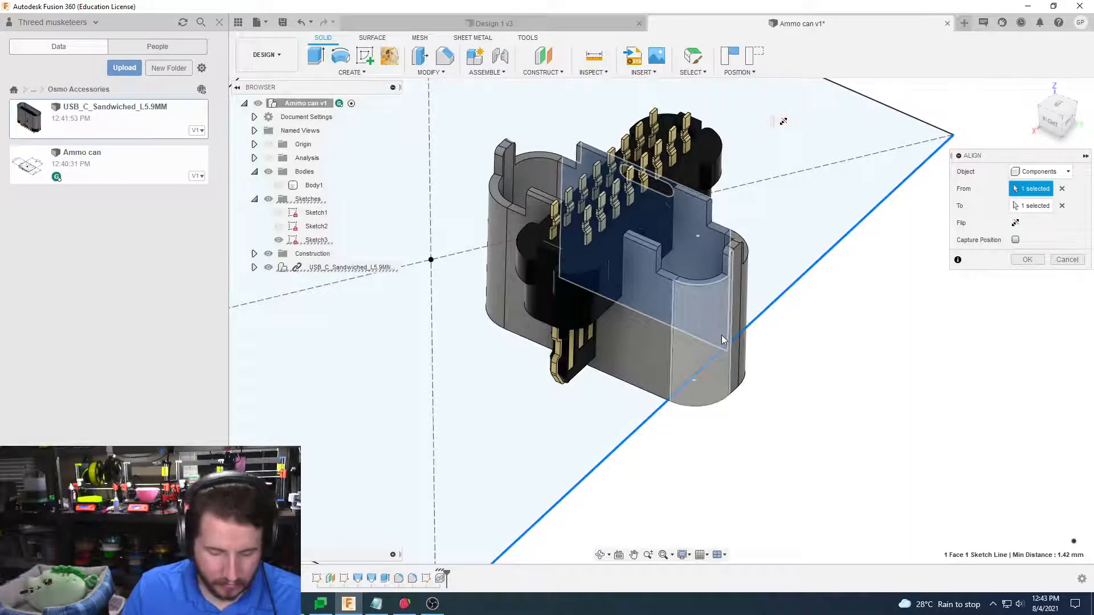
key("Return")
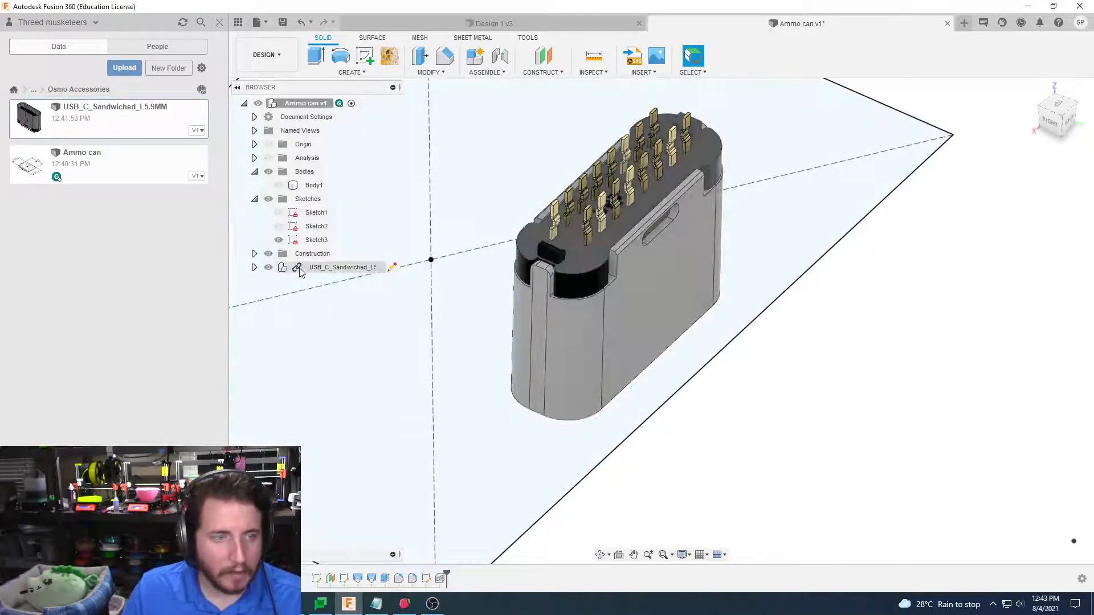
Try to align the whole USB-C connector component to the rectangle's edge opposite the arc with position capture, and roll the timeline back before the captured position
scroll(460, 285, "down", 2)
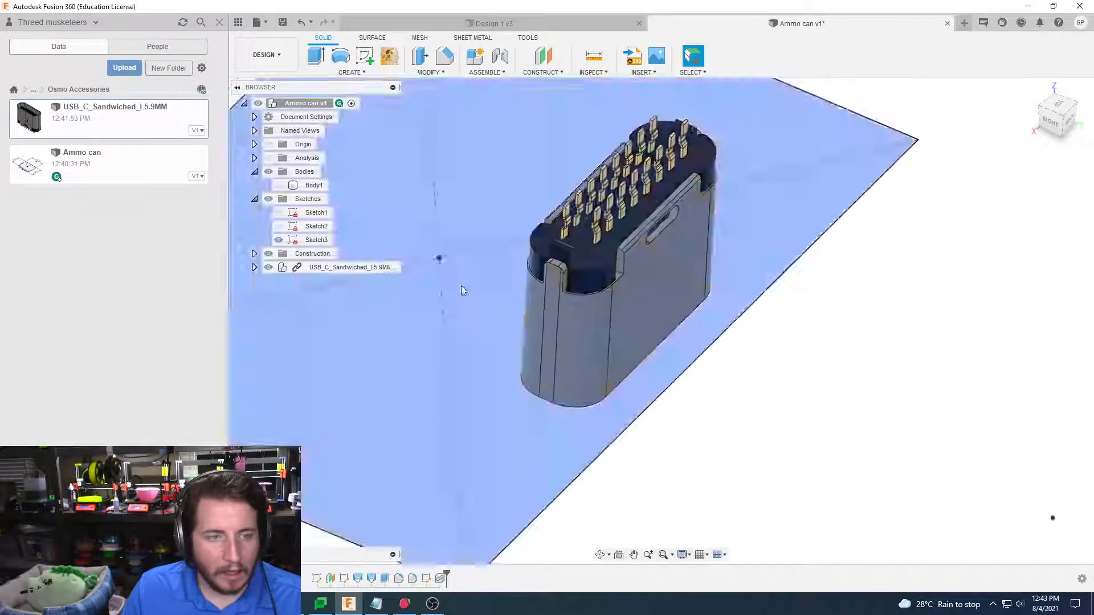
left_click(432, 72)
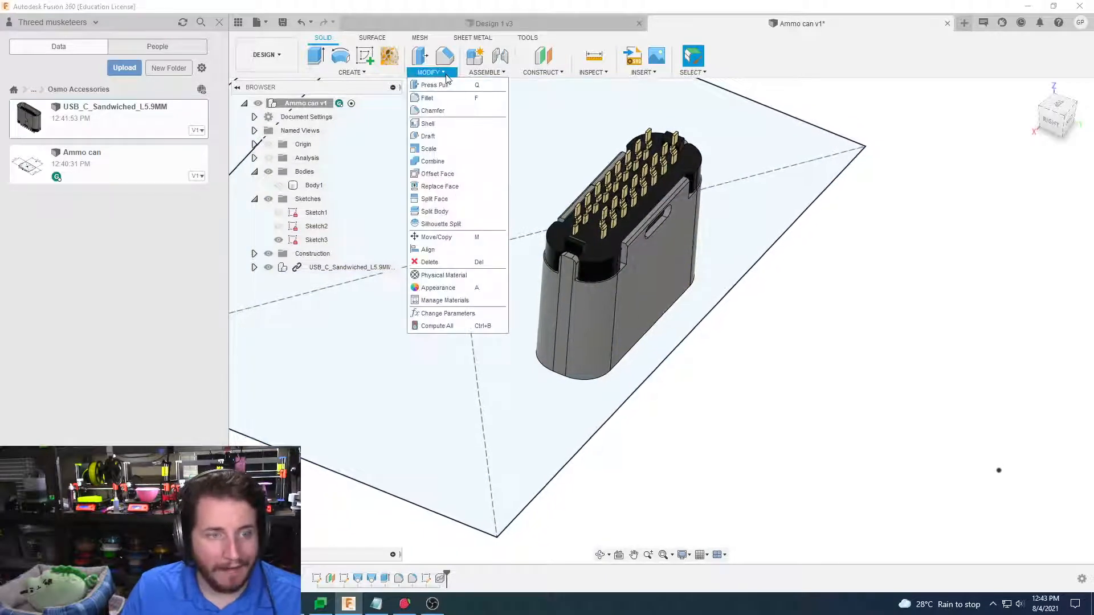
left_click(451, 250)
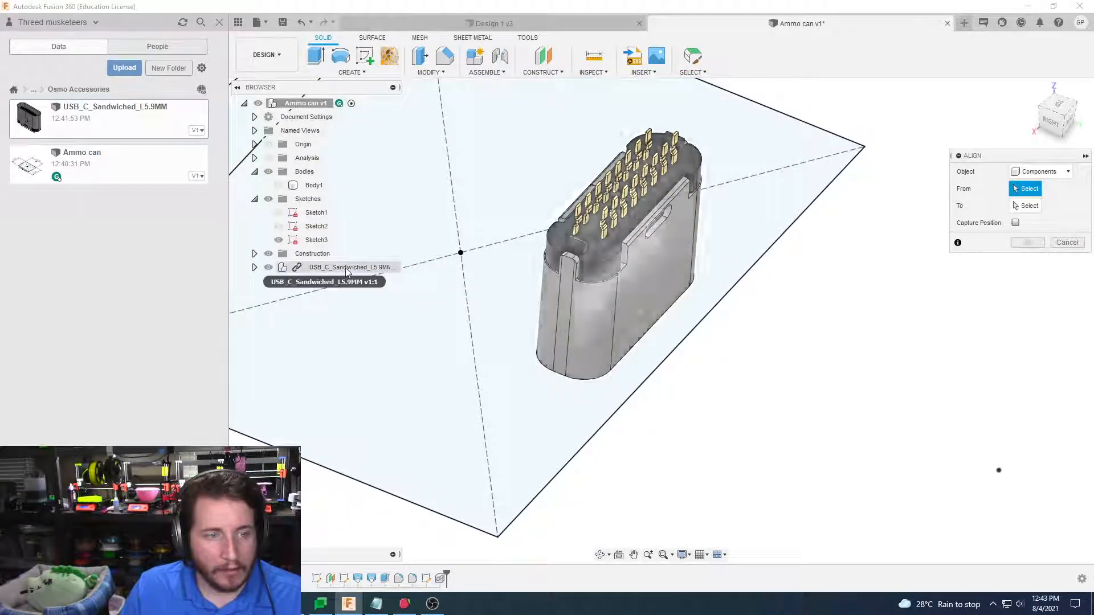
left_click(346, 268)
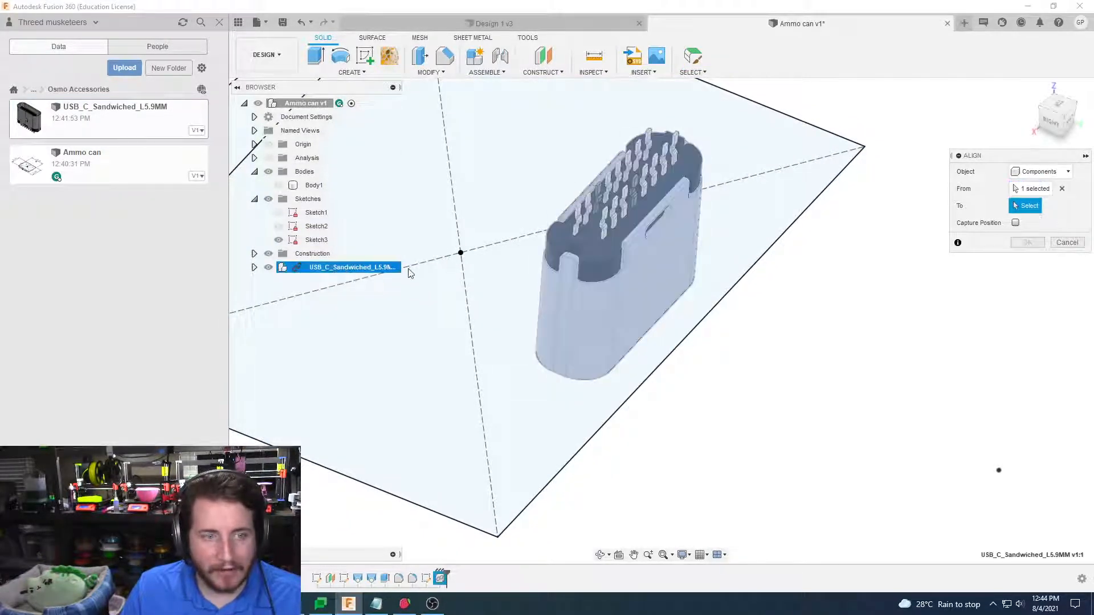
middle_click_drag(798, 314, 700, 333, "shift")
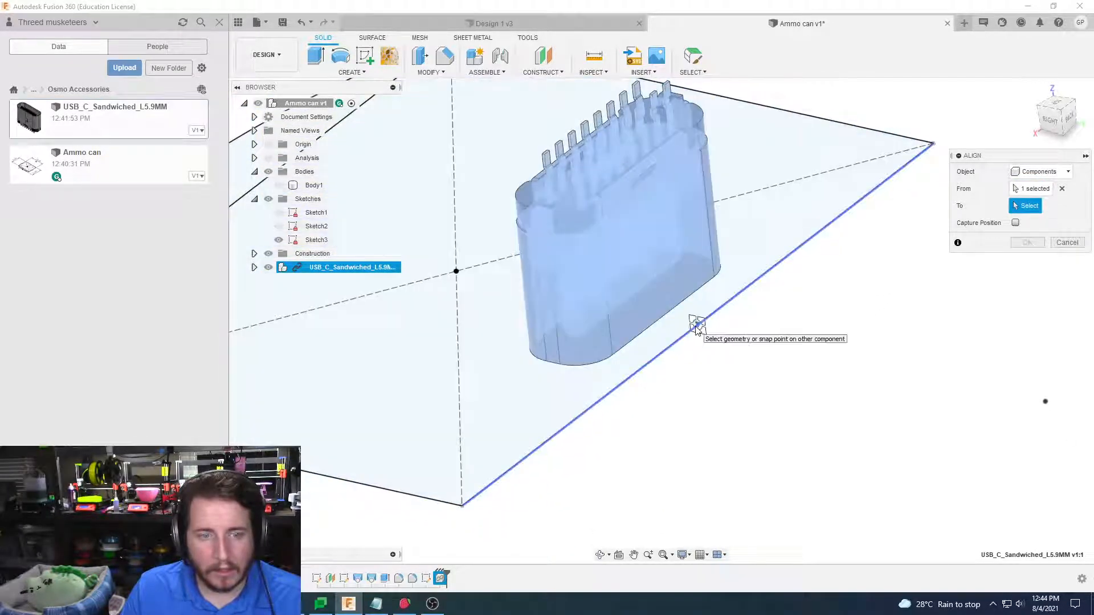
left_click(696, 325)
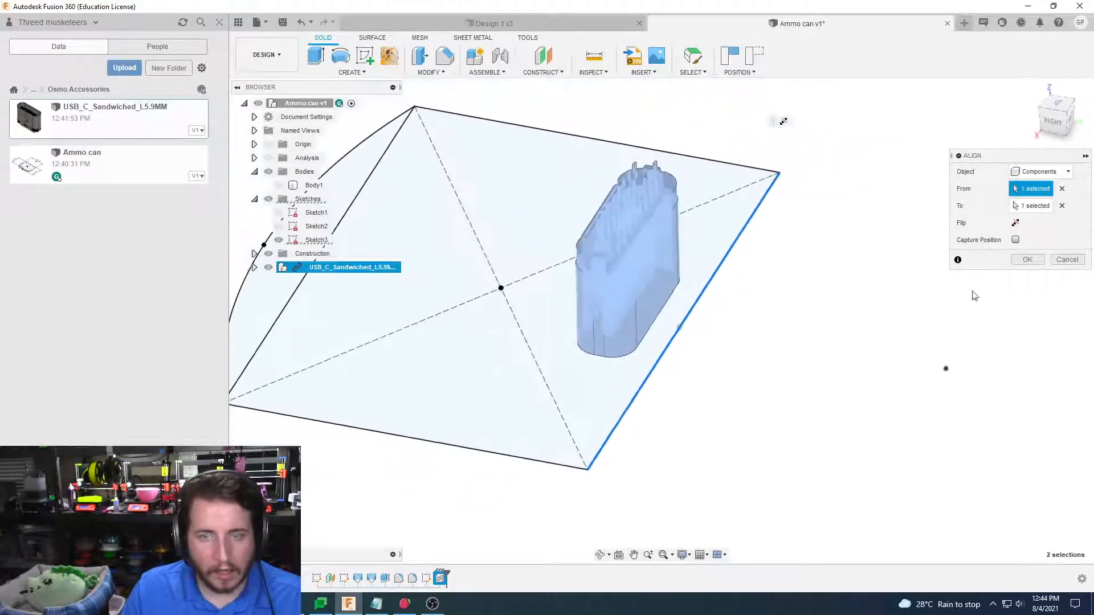
left_click(1016, 239)
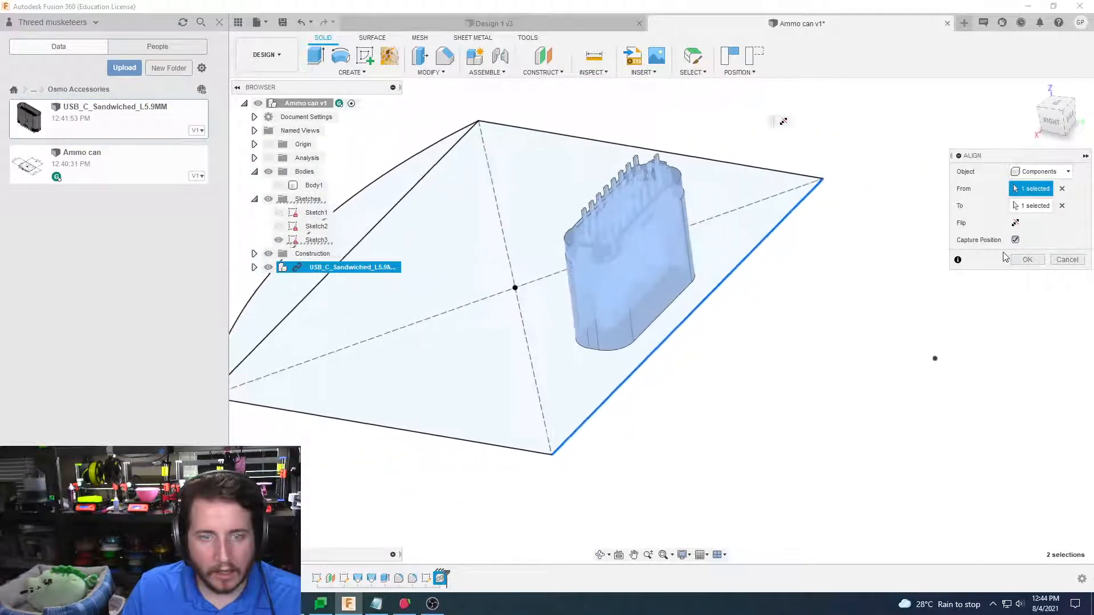
left_click(1027, 259)
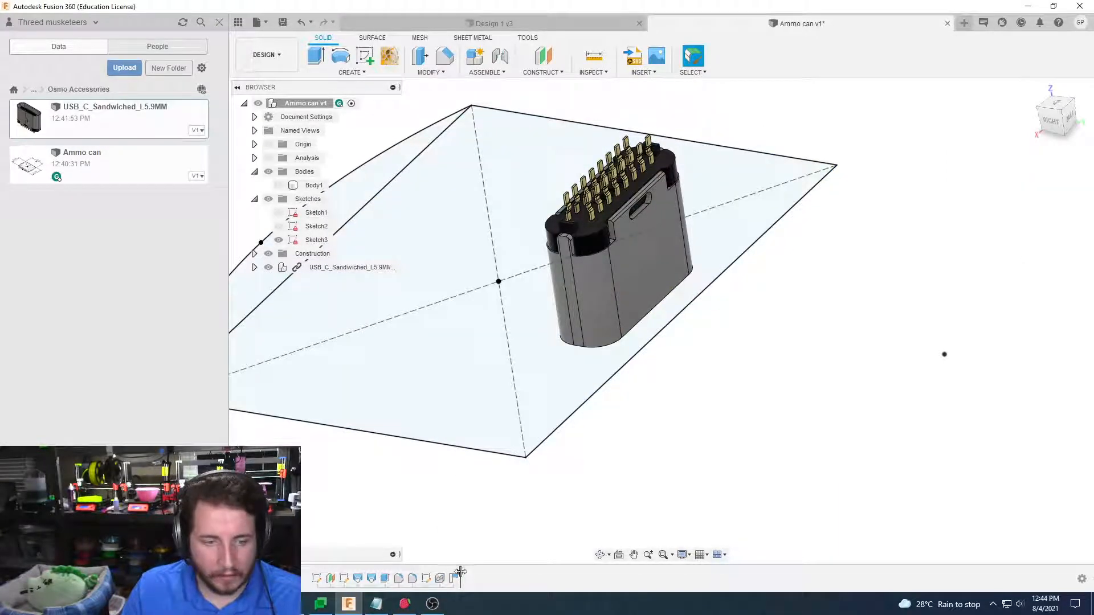
left_click_drag(449, 573, 446, 574)
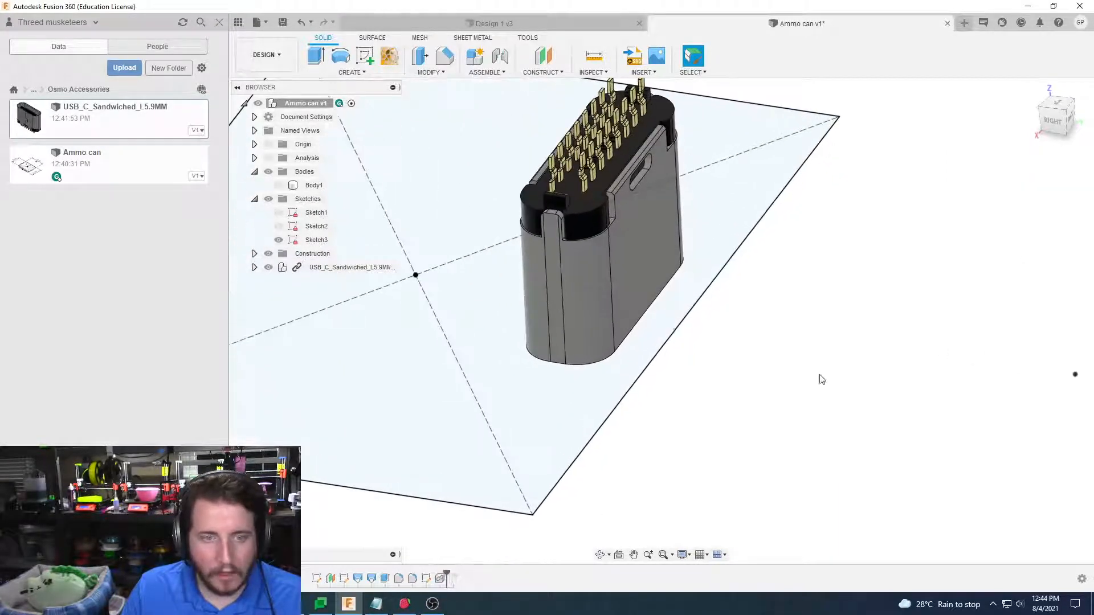
Try to move only the connector's shell component by a Z distance of 1.42 mm, and clear the selection
key("m")
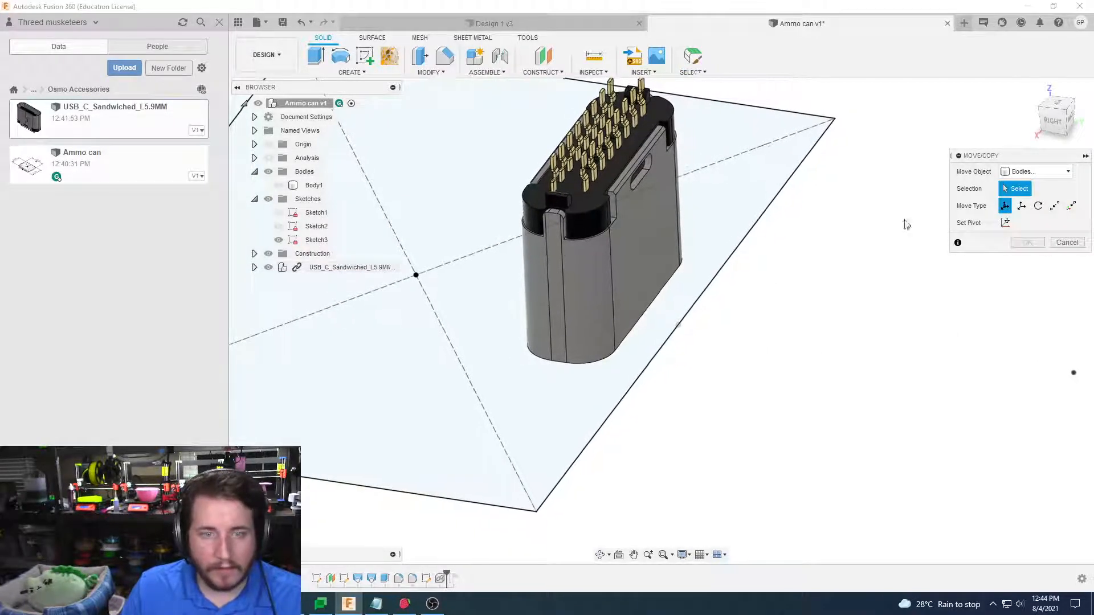
left_click(1036, 171)
left_click(1031, 194)
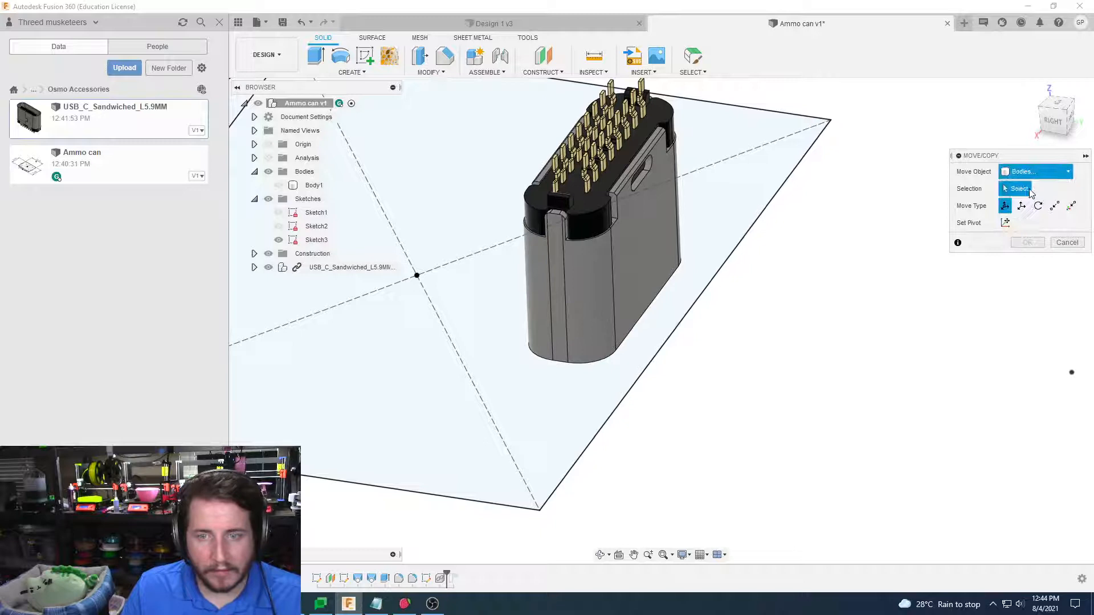
left_click(640, 236)
middle_click_drag(678, 258, 705, 262, "shift")
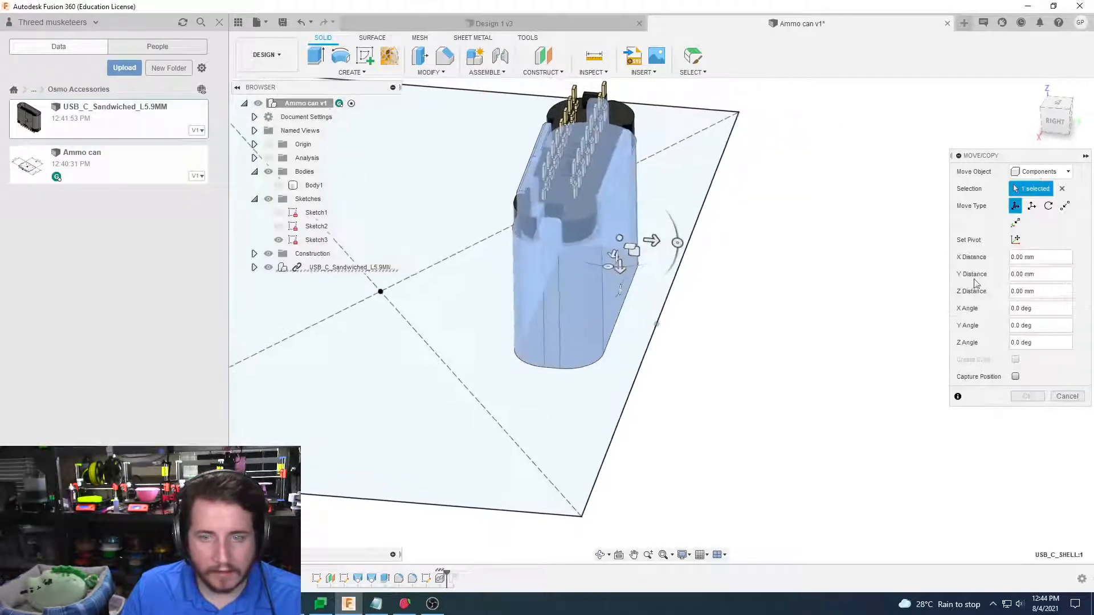
left_click_drag(654, 244, 668, 244)
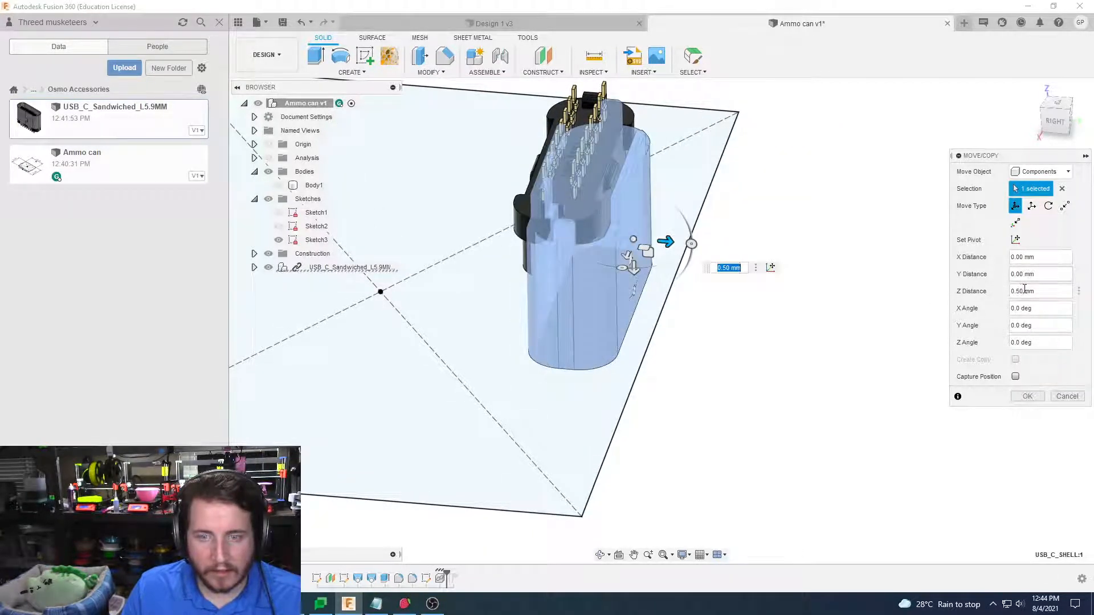
left_click_drag(1024, 291, 1006, 293)
type("1.")
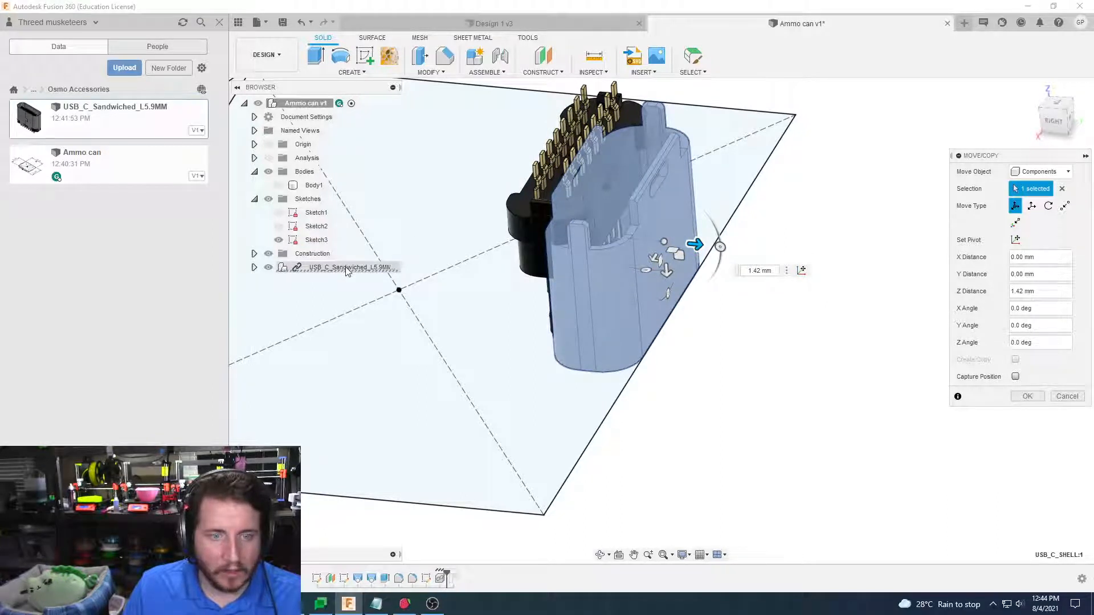
left_click(1061, 189)
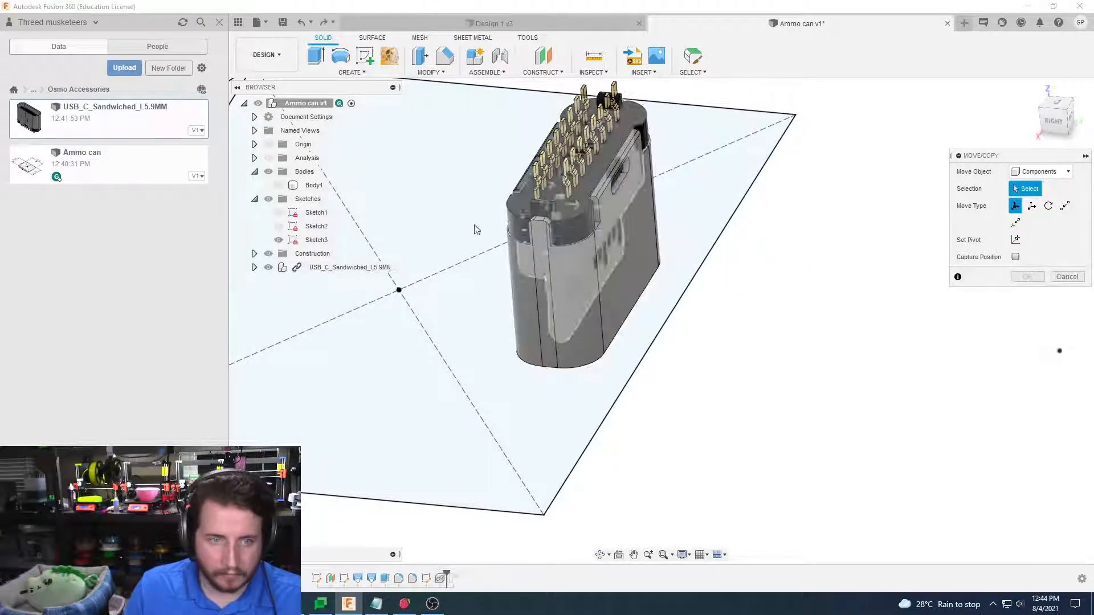
Move the whole USB_C_Sandwiched_L5.9MM component by a Y distance of 1.42 mm toward the rectangle's edge opposite the arc
left_click(350, 268)
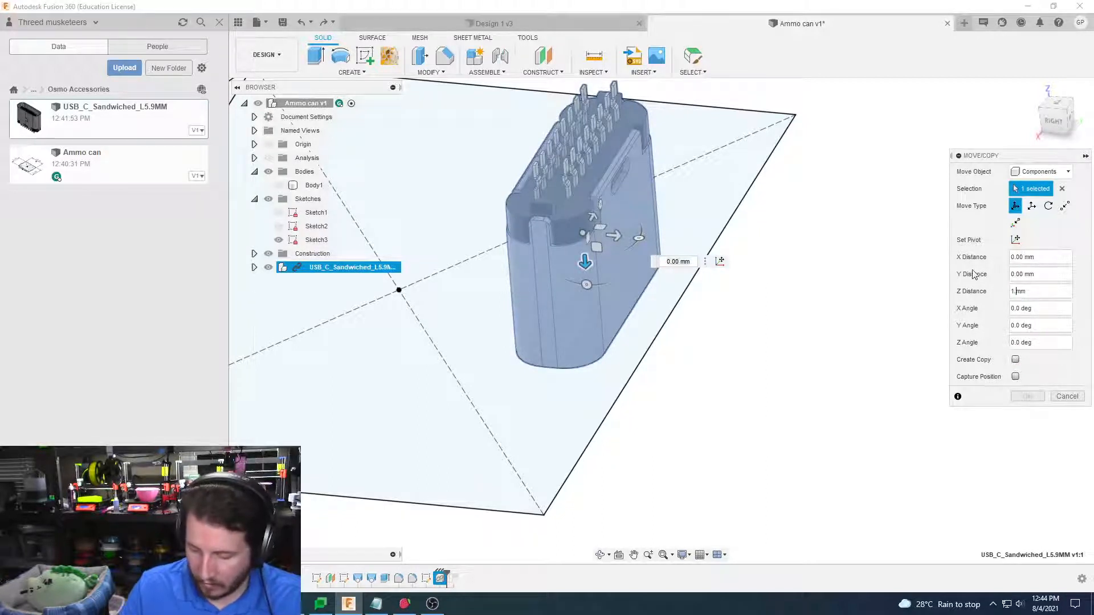
middle_click_drag(907, 326, 721, 299, "shift")
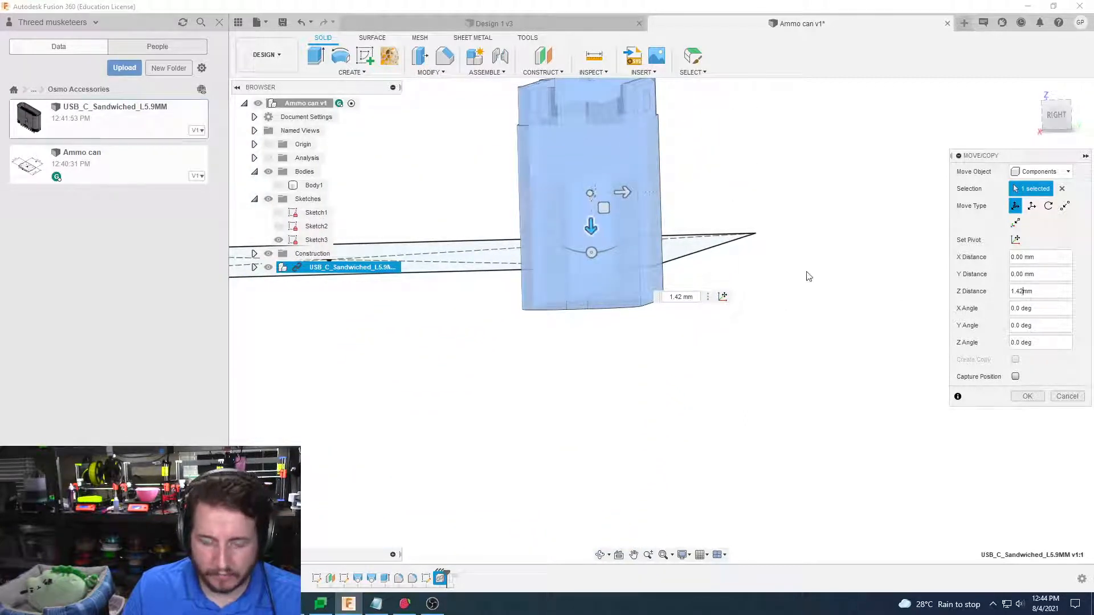
key("ctrl+z")
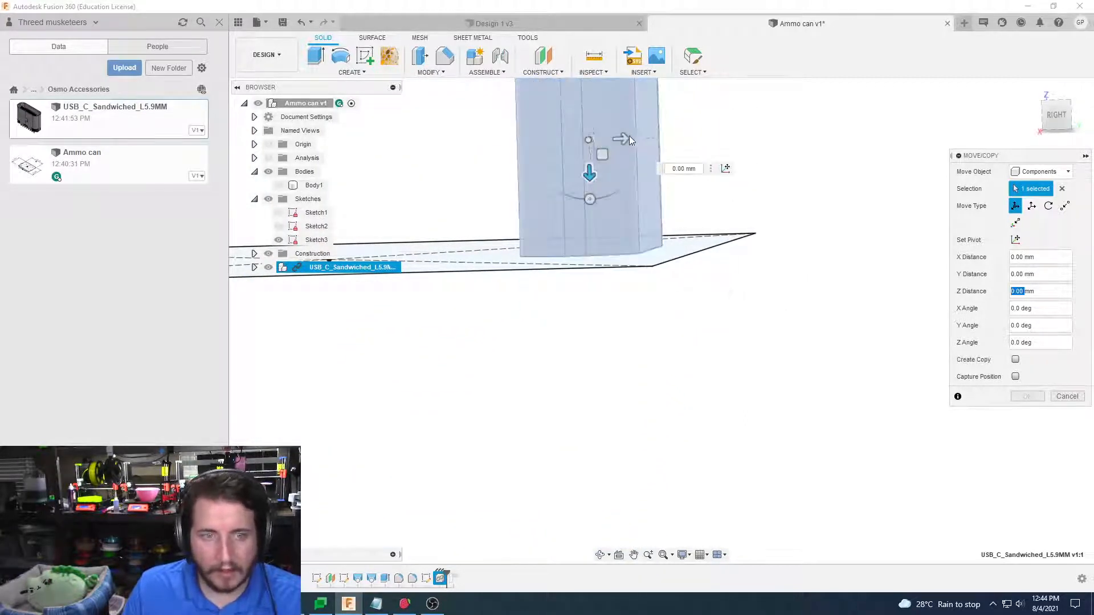
left_click_drag(641, 140, 660, 139)
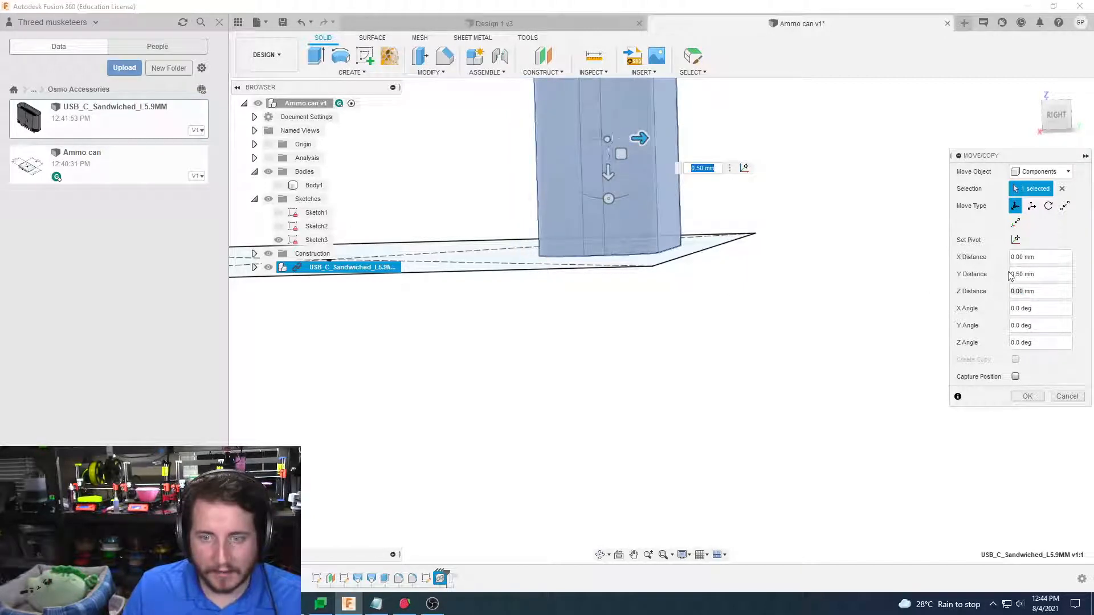
type("1.42")
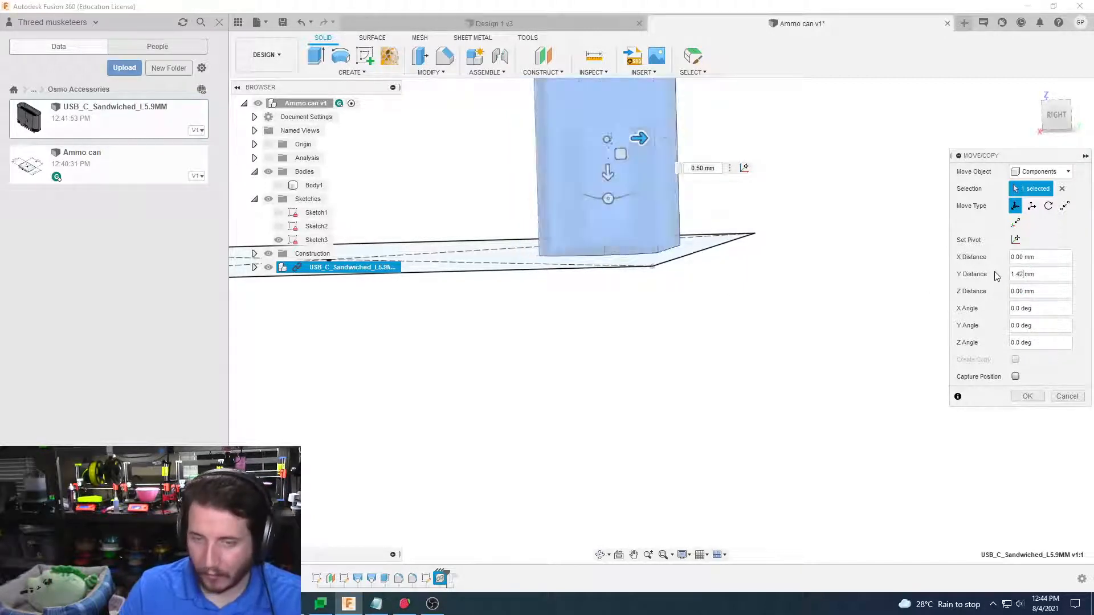
middle_click_drag(741, 253, 736, 342, "shift")
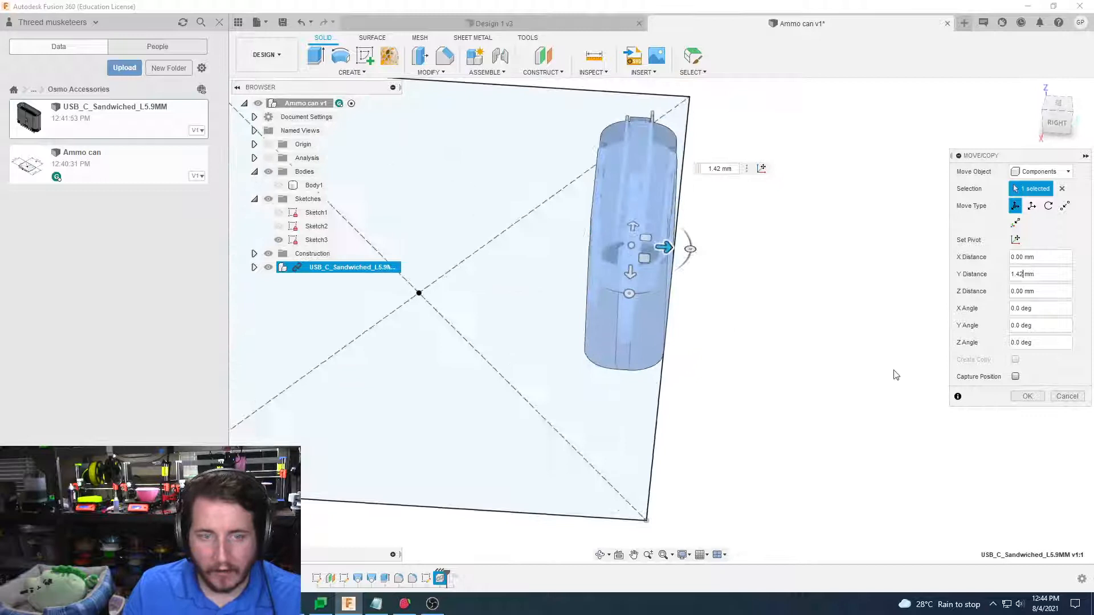
left_click(1027, 396)
Move the whole connector component inward from the rectangle's edge by a Y distance of -4.00 mm
middle_click_drag(1024, 401, 988, 395, "shift")
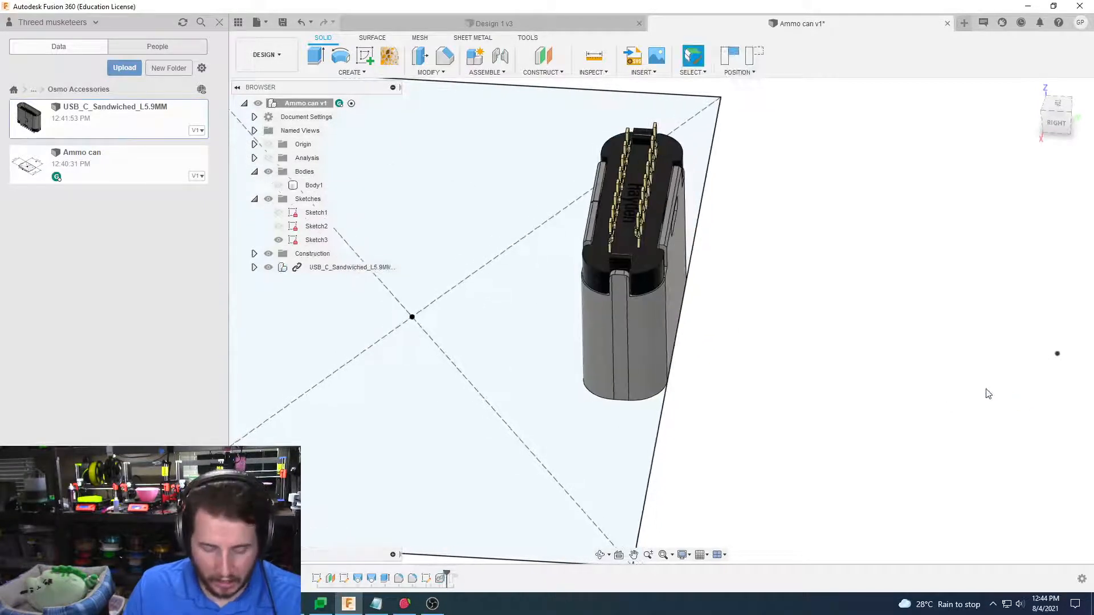
key("m")
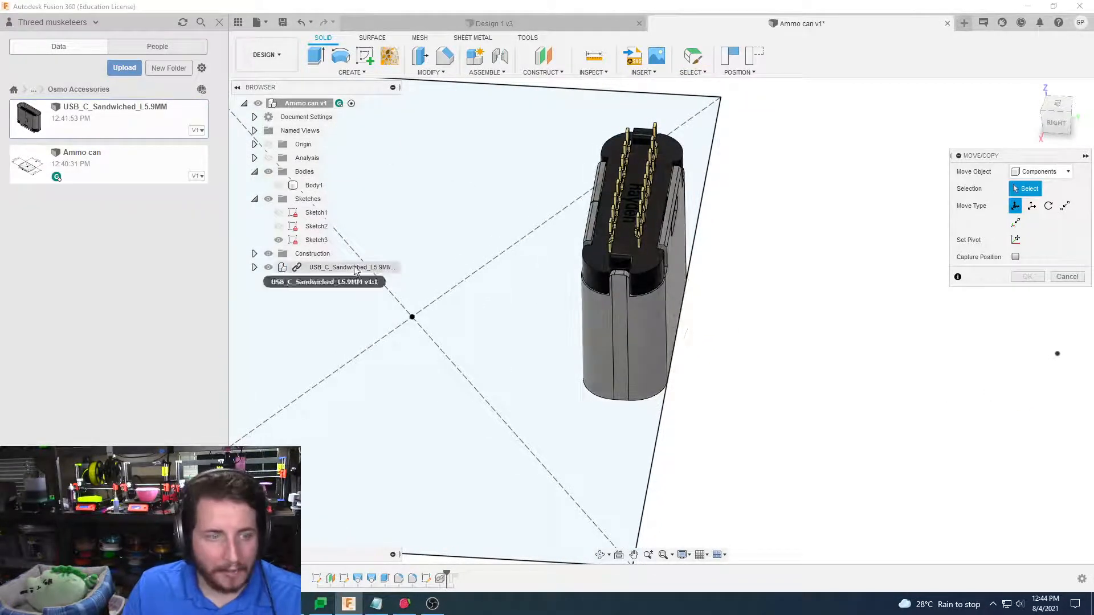
left_click(355, 267)
middle_click_drag(684, 268, 668, 285, "shift")
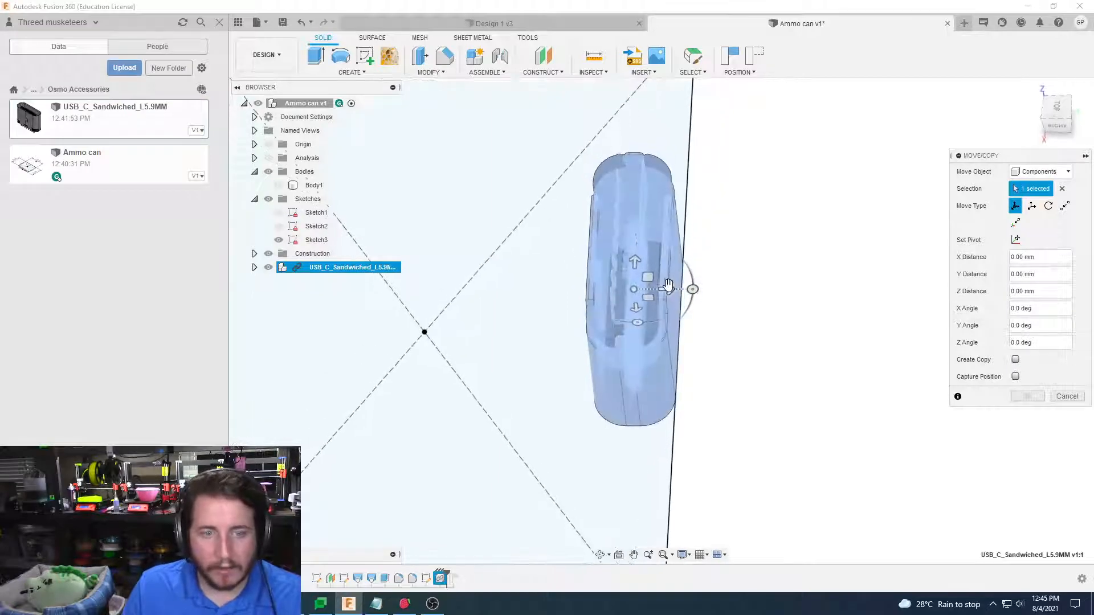
left_click_drag(667, 291, 566, 291)
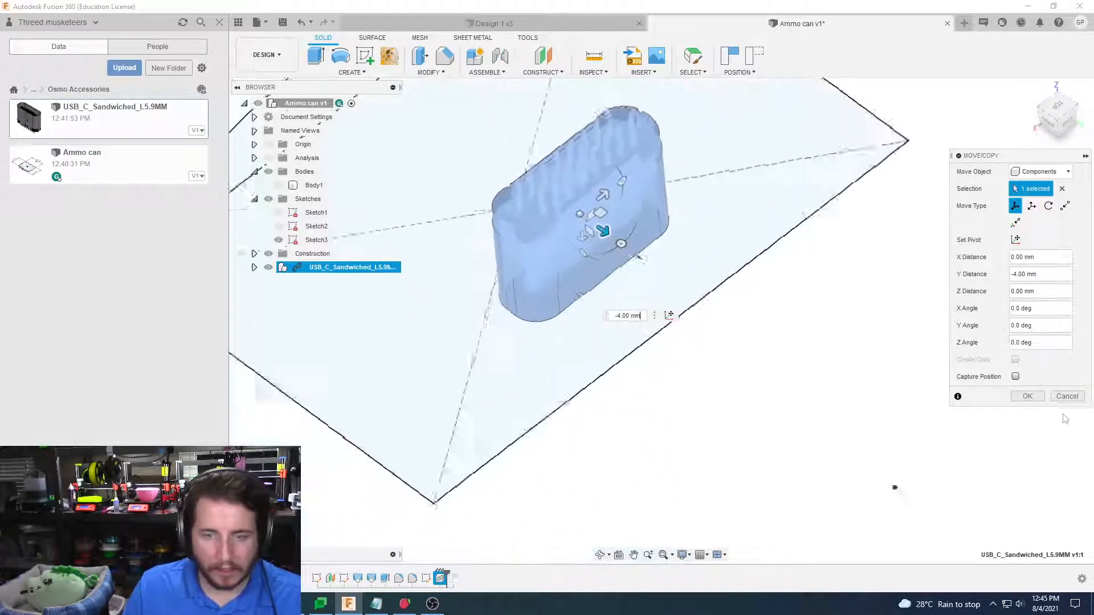
left_click(1025, 399)
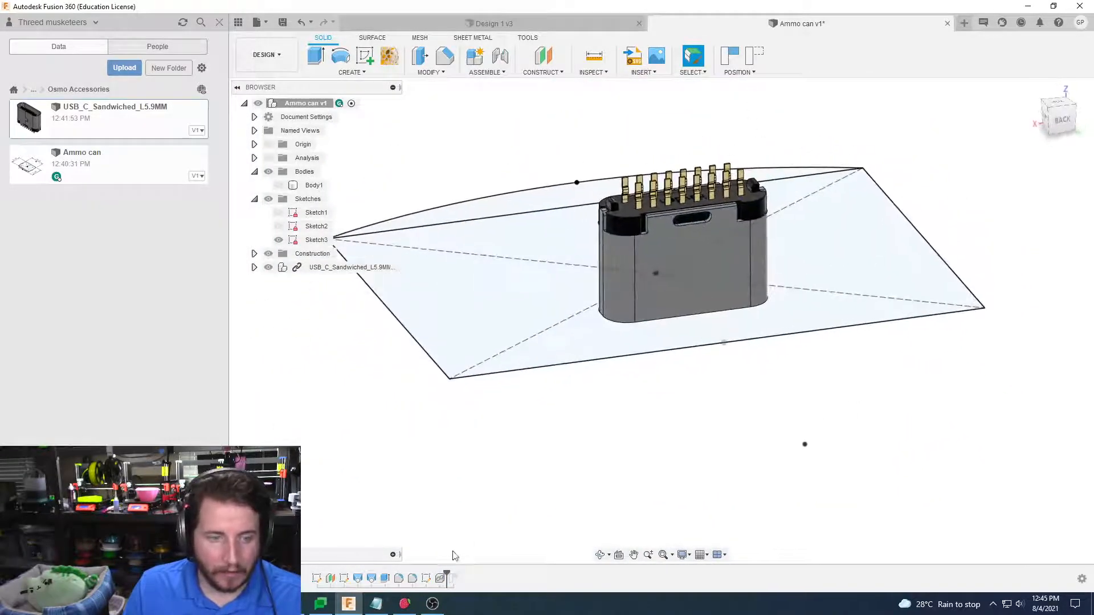
Reorder the timeline so the connector's insertion comes before the arc-edged rectangle sketch, and open that sketch for editing
left_click(440, 582)
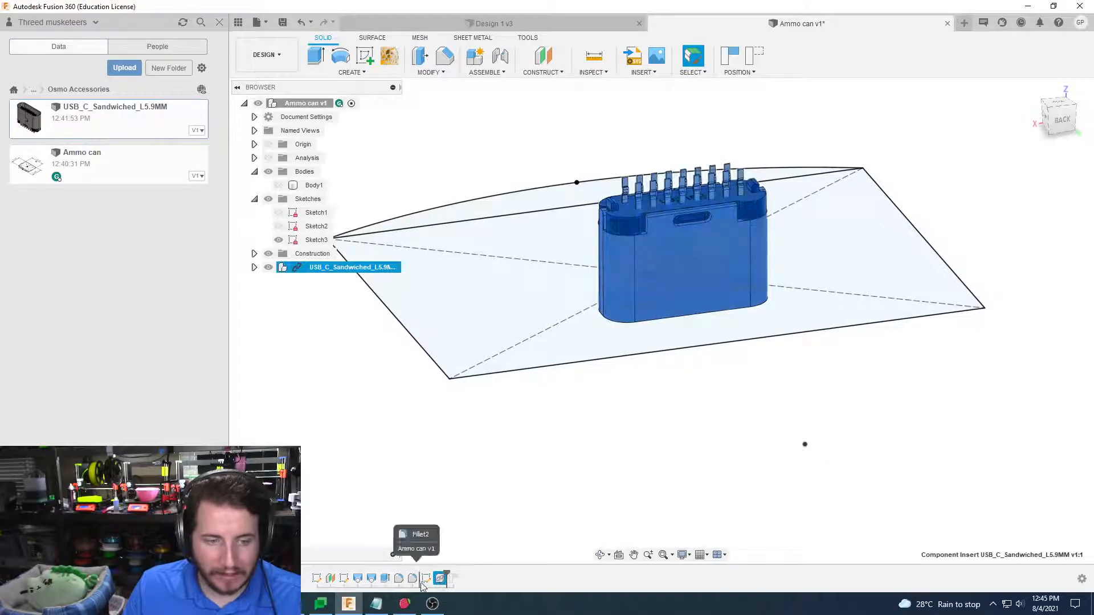
left_click_drag(422, 584, 421, 584)
double_click(441, 578)
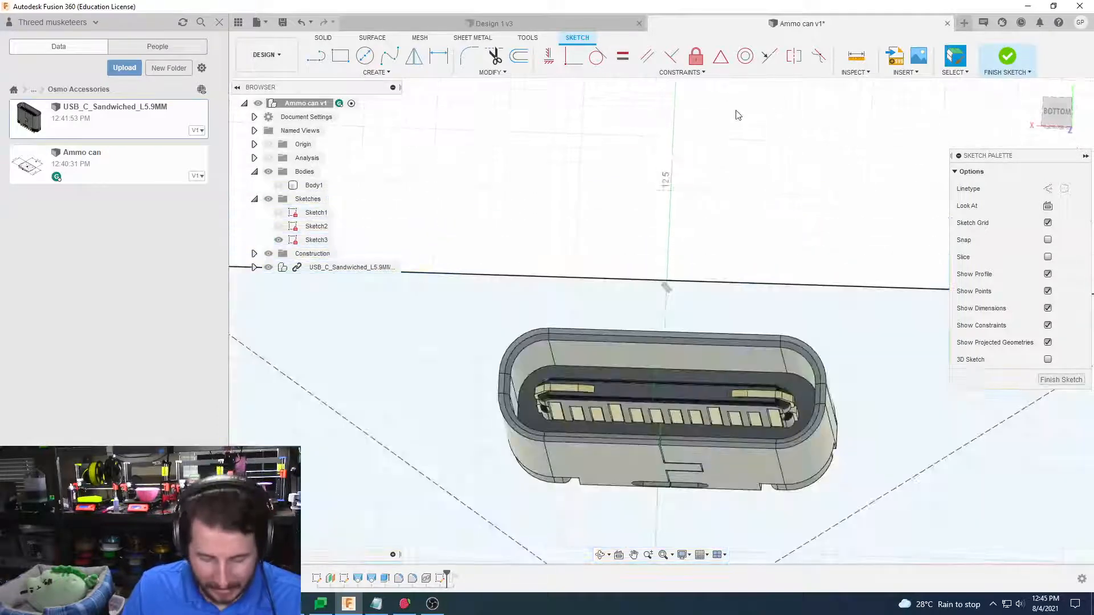
Select the connector rim's inner and outer edges for projection, from one rounded corner along the long side nearest the rectangle's edge
key("p")
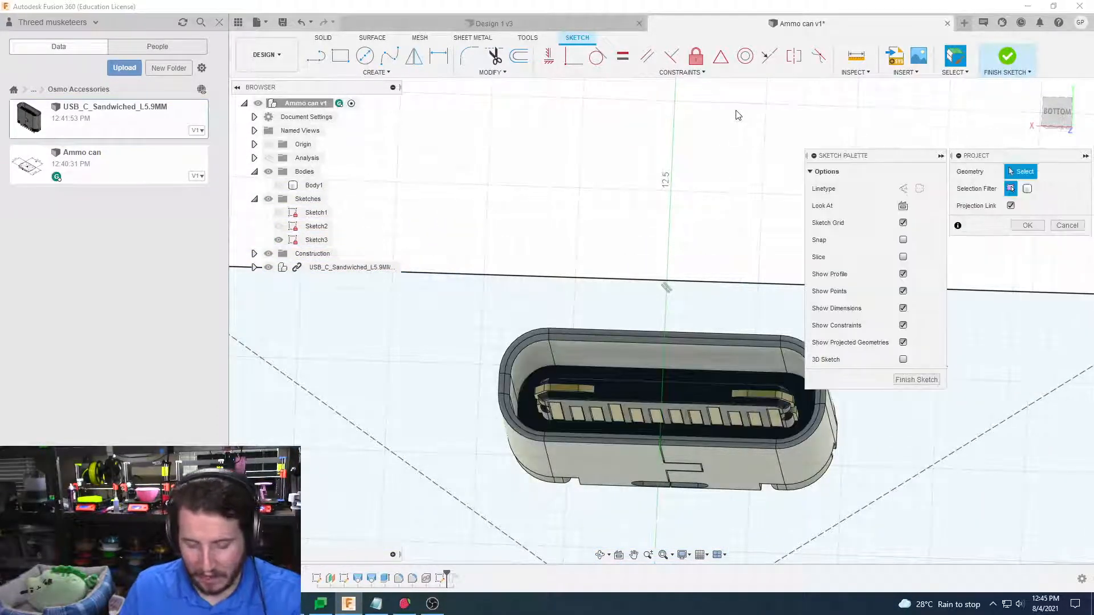
scroll(507, 330, "up", 4)
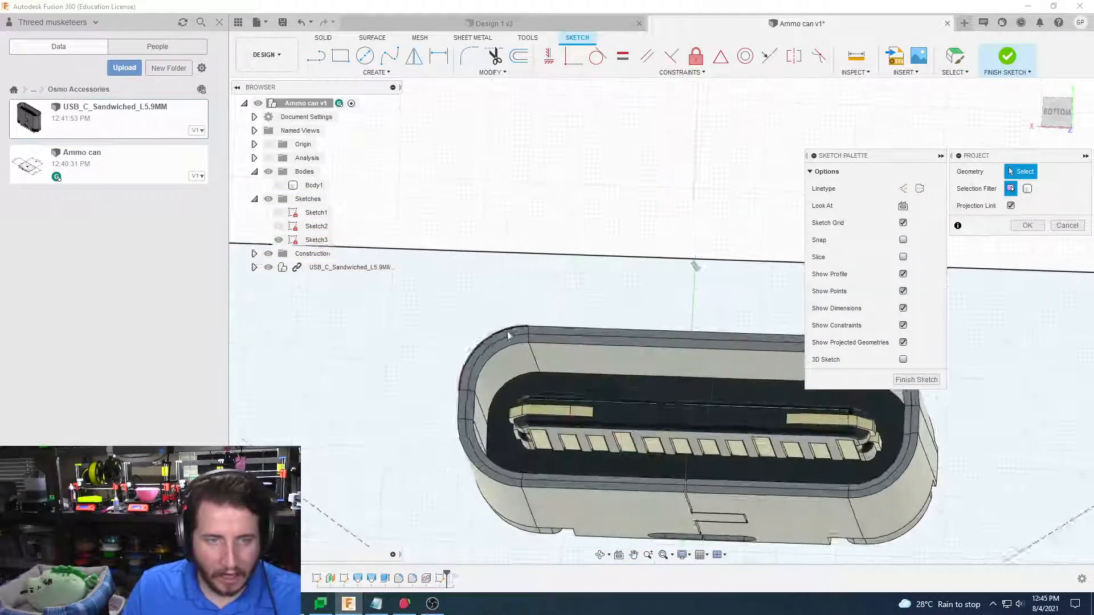
left_click(488, 297)
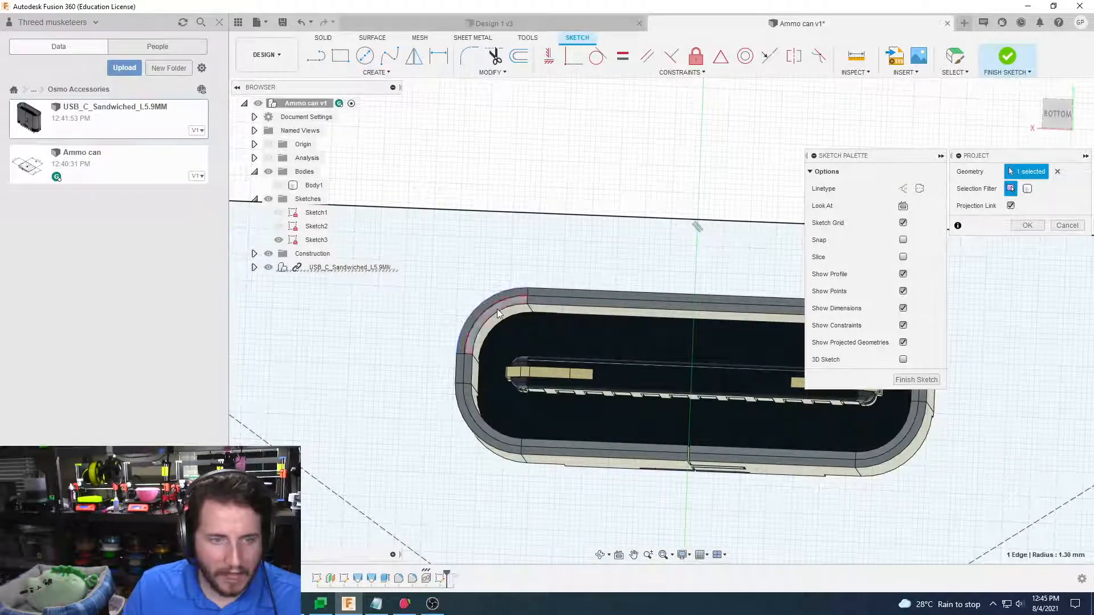
left_click(497, 310)
middle_click_drag(496, 311, 466, 291, "shift")
left_click(507, 288)
left_click(481, 299)
left_click(623, 242)
left_click(626, 257)
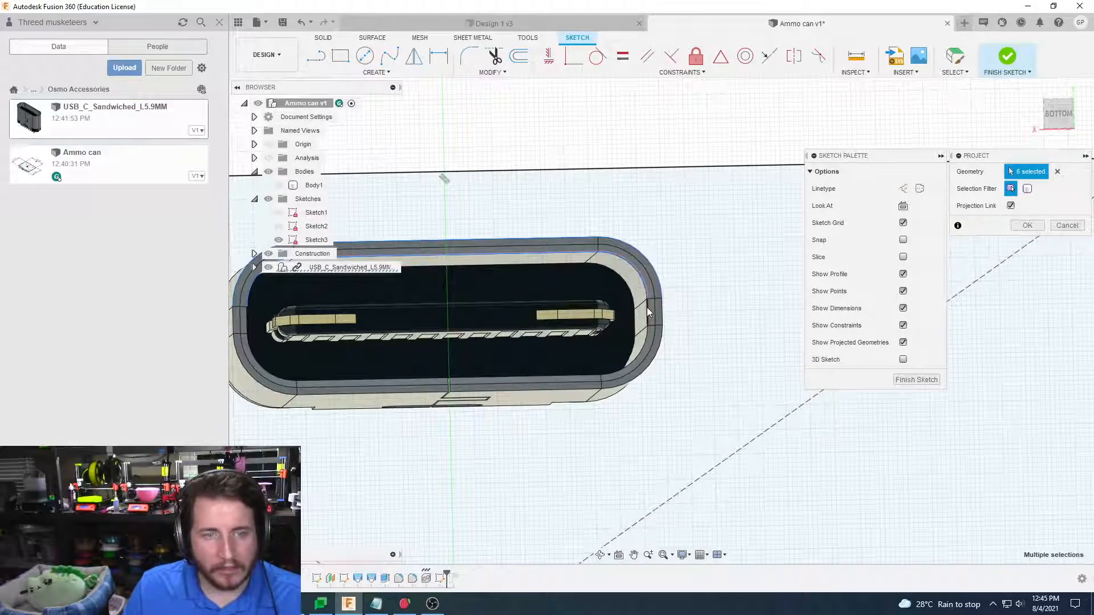
Add the inner and outer edges of both rounded ends and the other long side of the connector rim to the projection
left_click(647, 306)
left_click(660, 309)
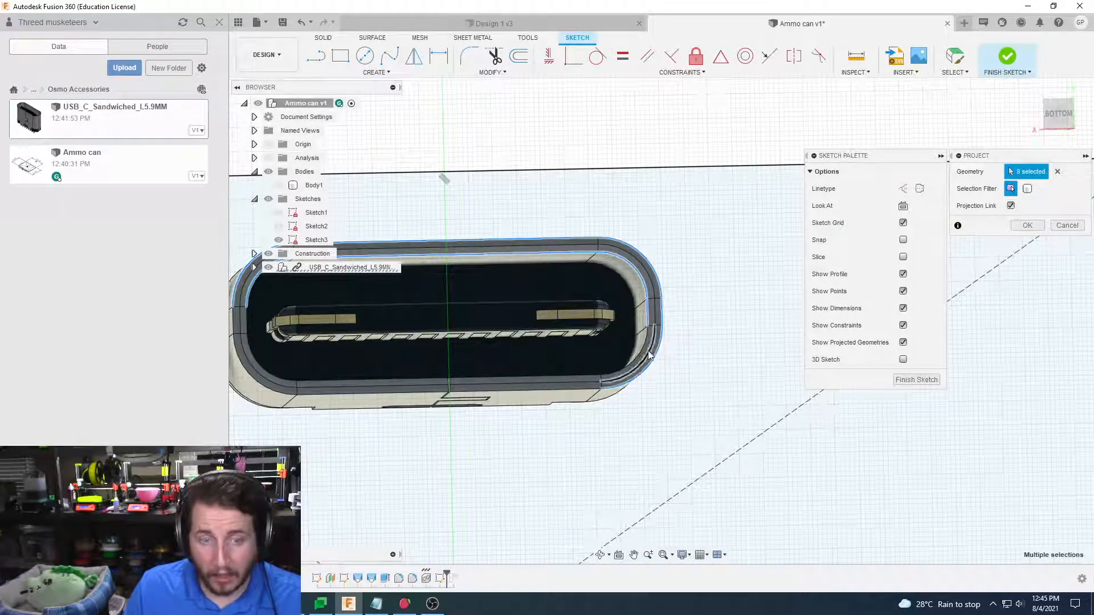
left_click(564, 376)
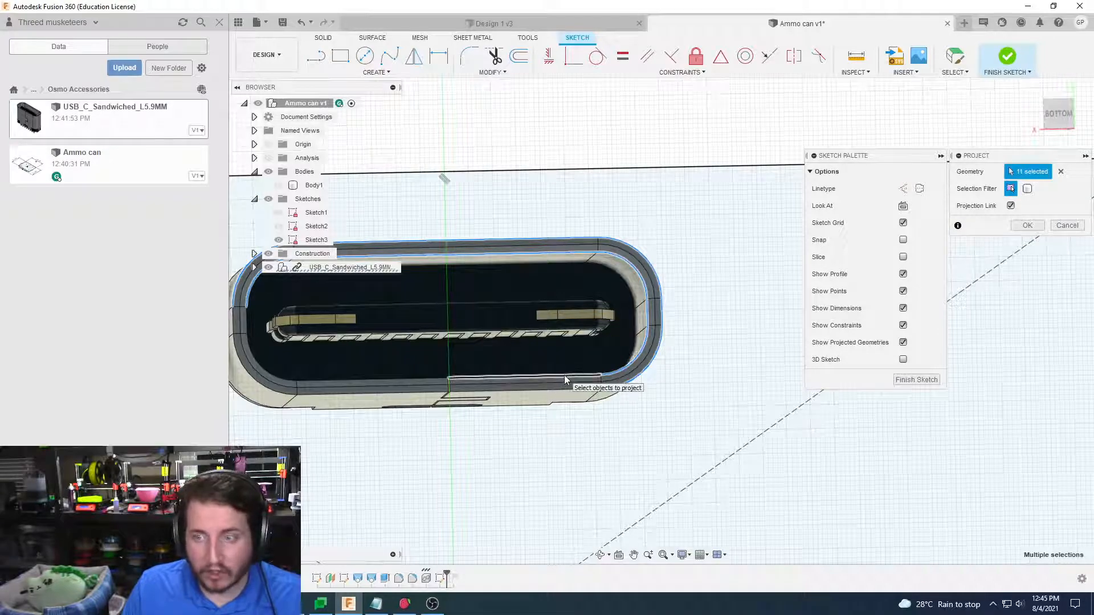
left_click(408, 378)
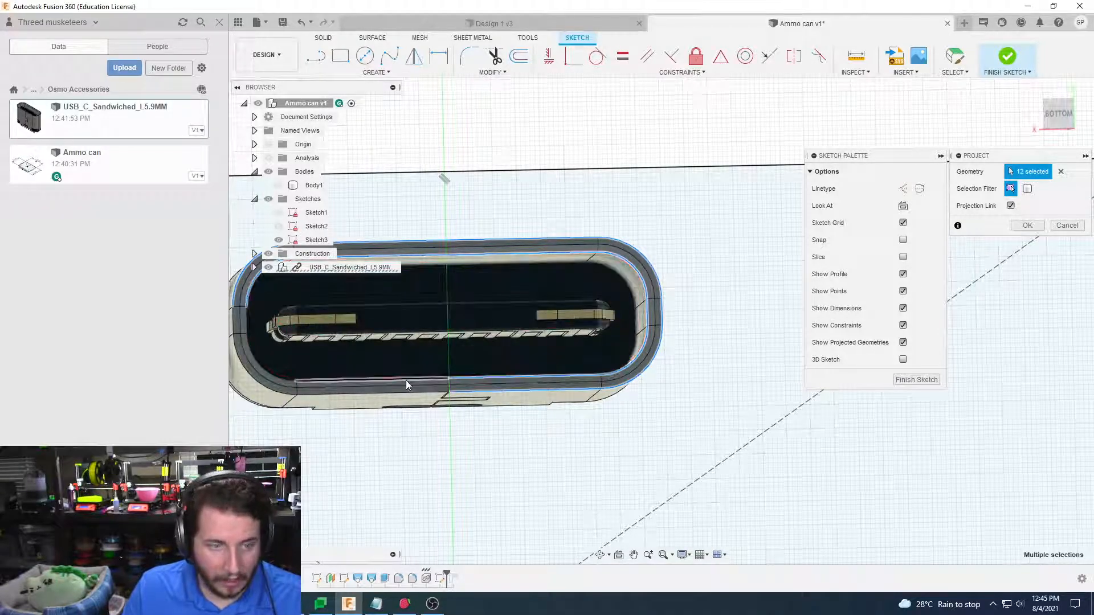
left_click(405, 381)
left_click(397, 399)
mouse_move(398, 399)
middle_mouse_down("shift")
mouse_move(598, 285)
mouse_move(544, 305)
mouse_move(556, 357)
mouse_move(572, 346)
mouse_move(561, 323)
mouse_move(504, 294)
middle_mouse_up("shift")
left_click(552, 292)
left_click(502, 287)
left_click(517, 343)
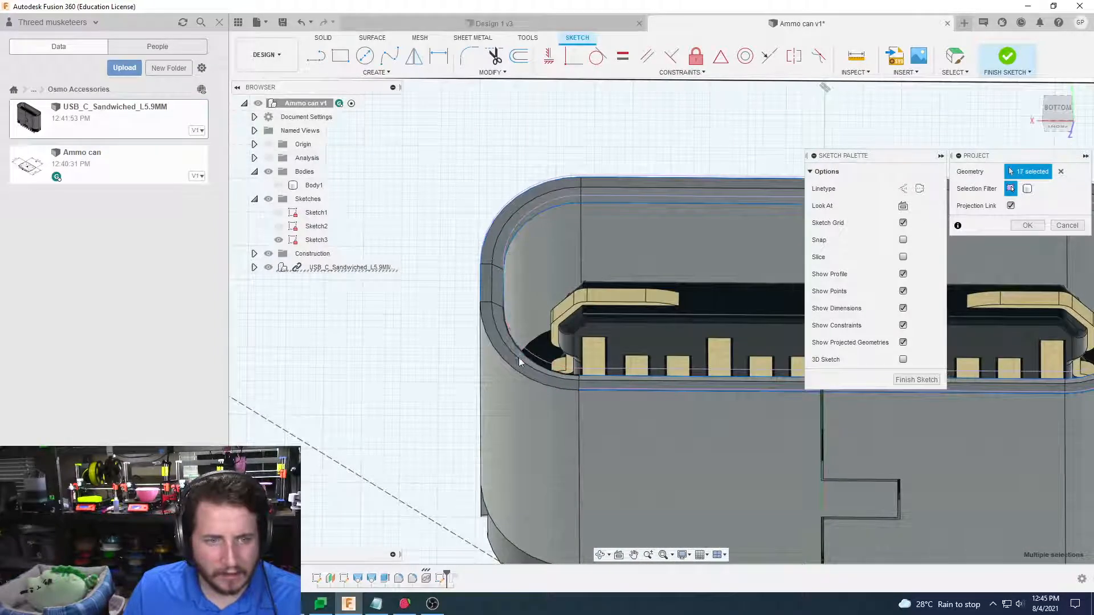
left_click(520, 372)
middle_click_drag(520, 372, 519, 376, "shift")
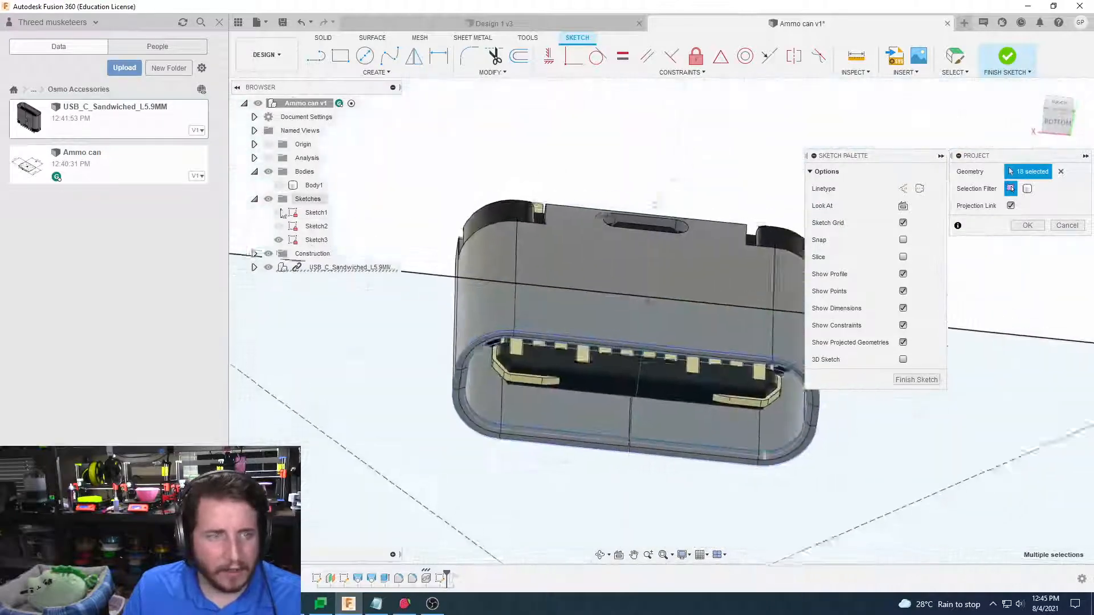
Check the projected outline without the connector, apply the projection, and finish the sketch with the connector component hidden
left_click(269, 270)
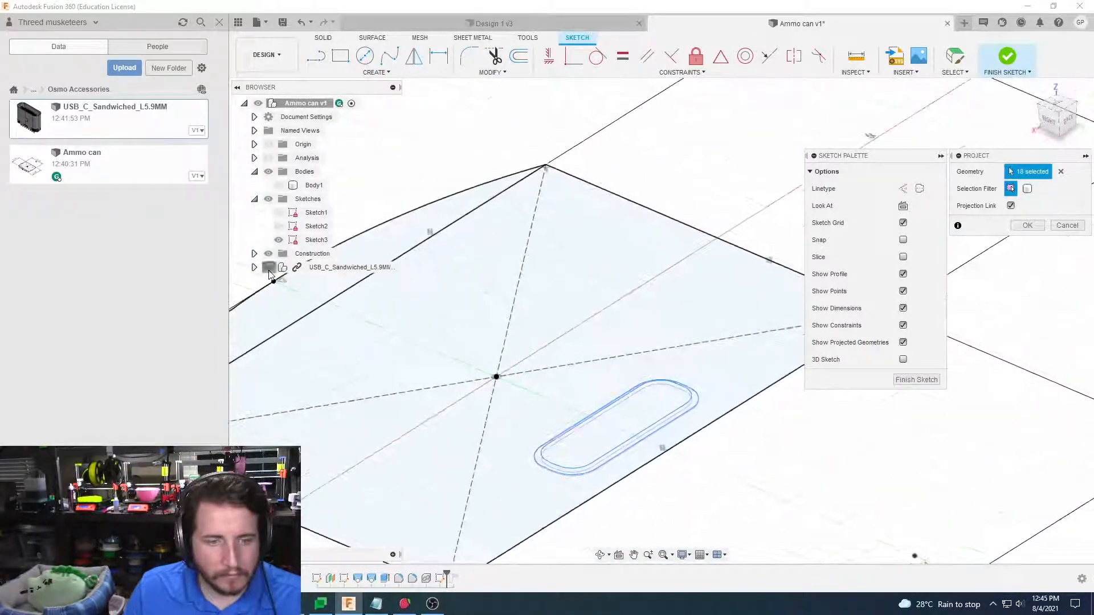
left_click(269, 270)
left_click(1027, 225)
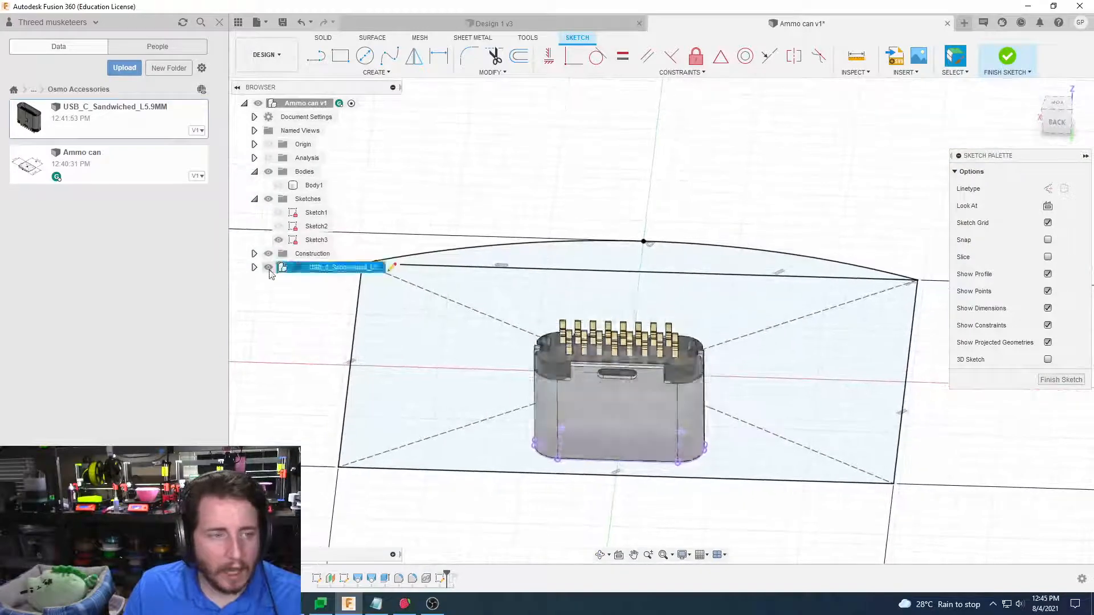
left_click(269, 267)
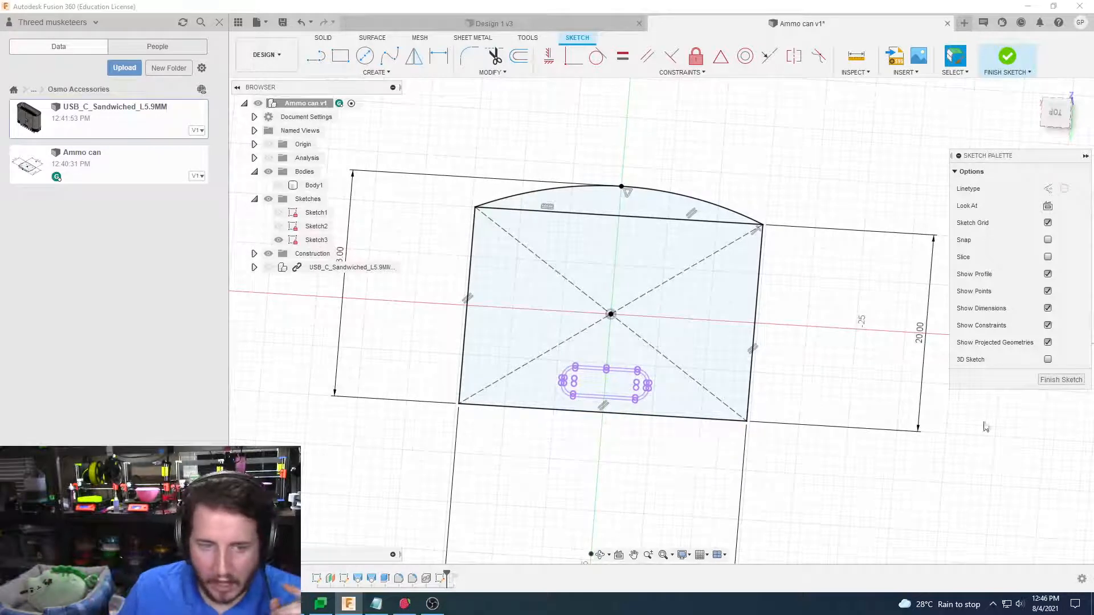
left_click(1049, 380)
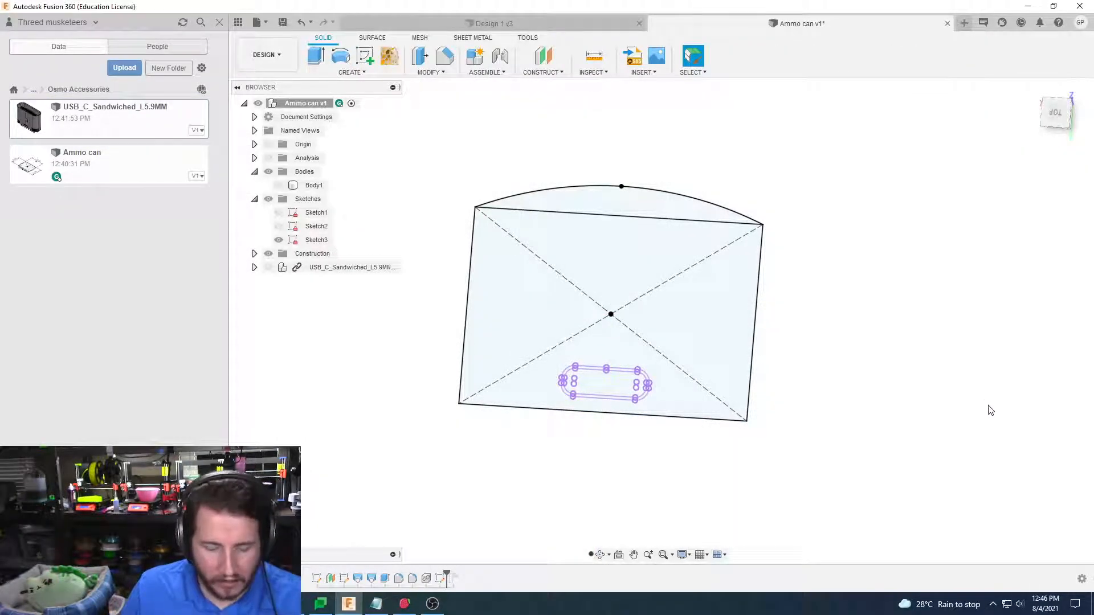
key("e")
left_click(703, 323)
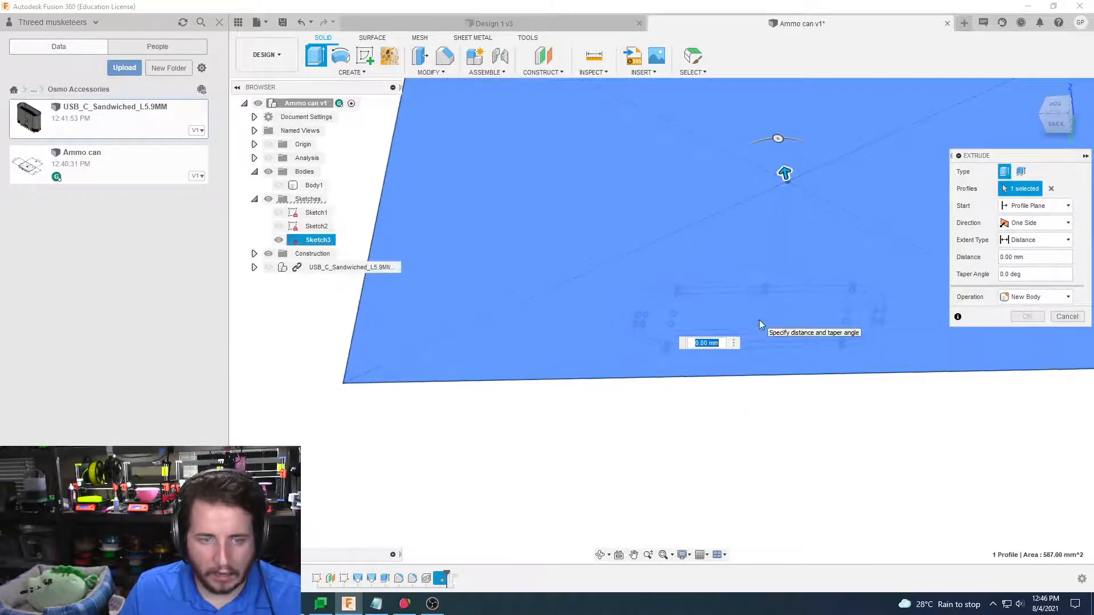
left_click(726, 328)
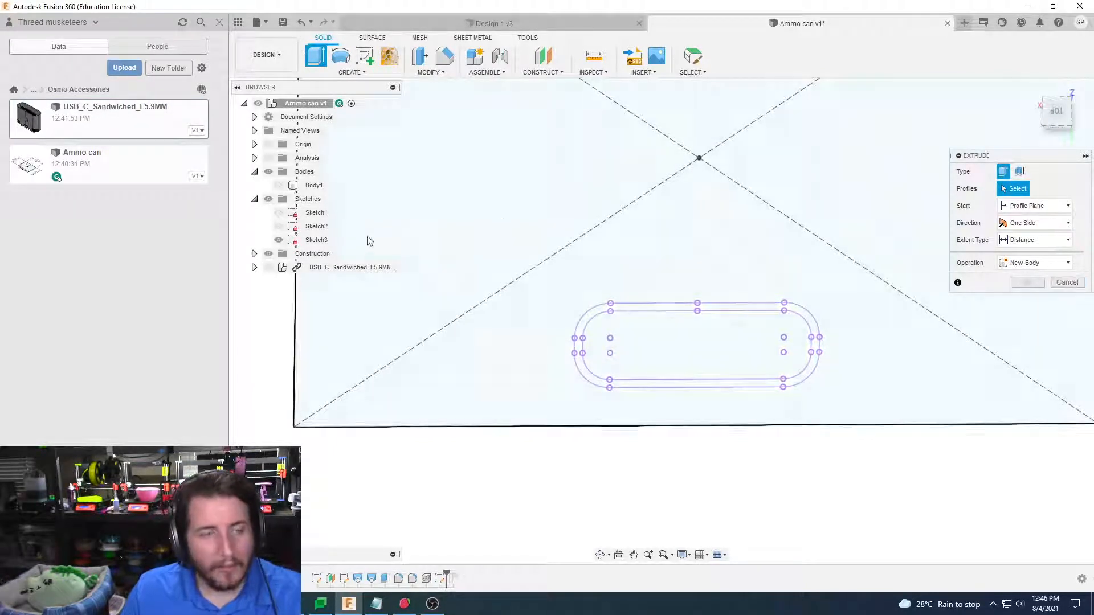
left_click(267, 269)
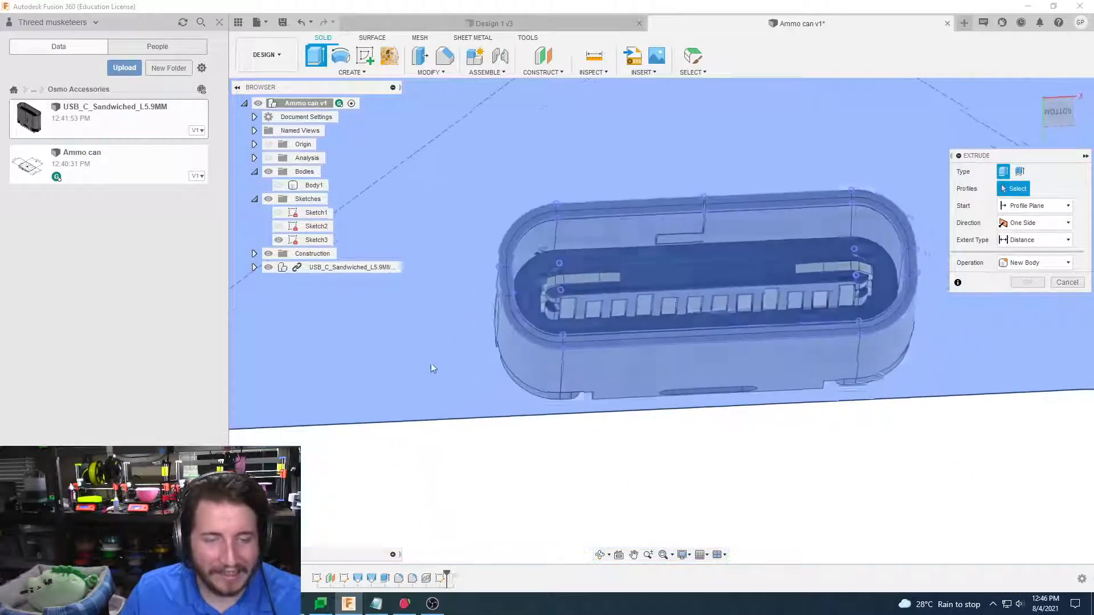
key("Escape")
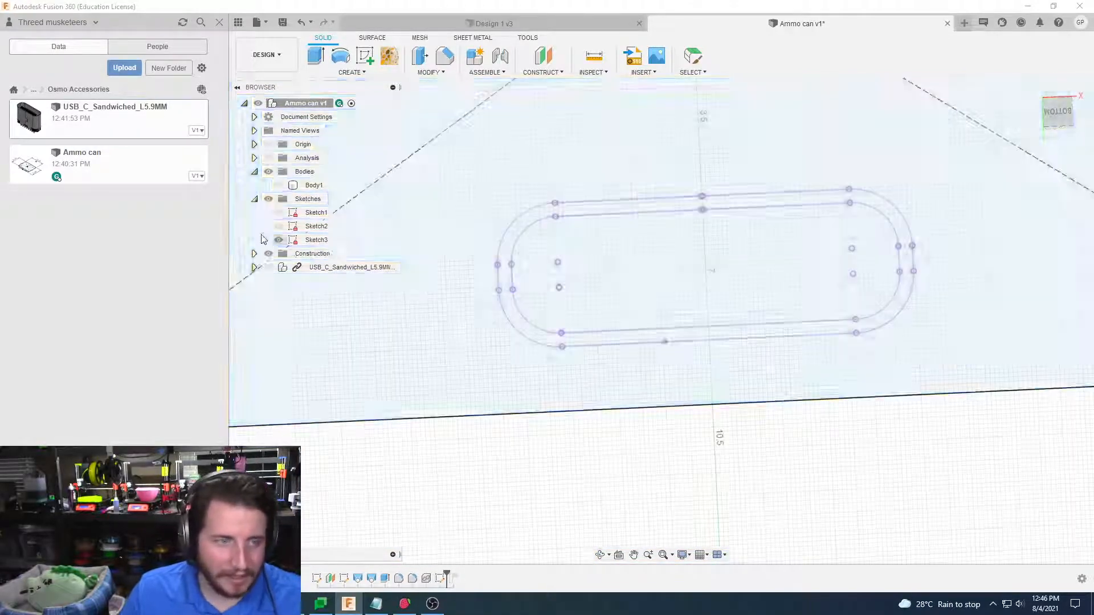
Show the connector, reopen the arc-edged rectangle sketch, and select rim faces for projection at one corner and the adjoining half of the inward-facing long side
left_click(269, 267)
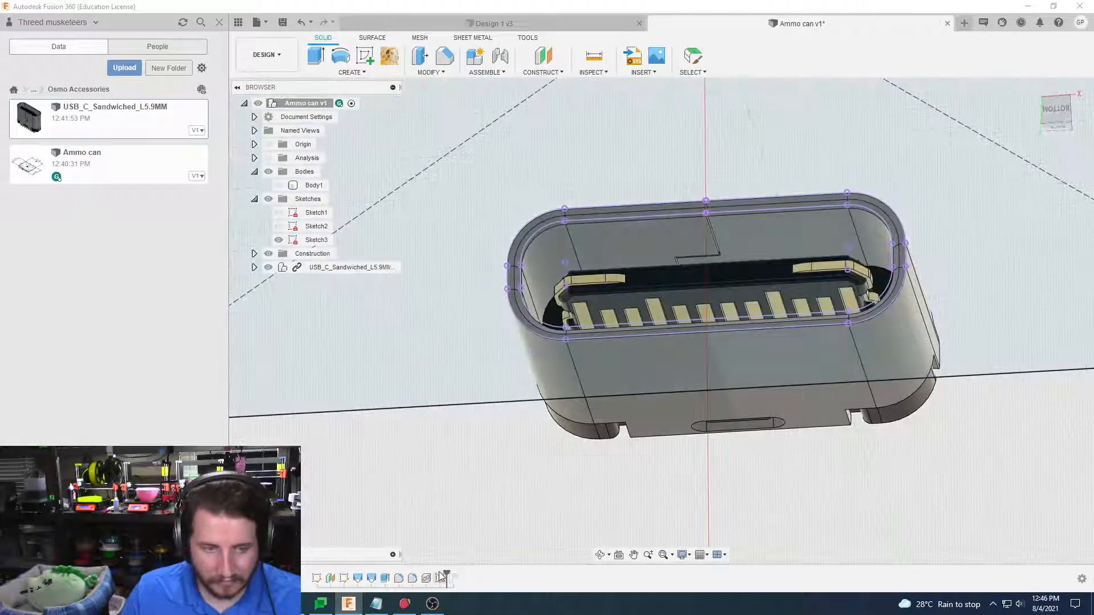
double_click(440, 578)
key("p")
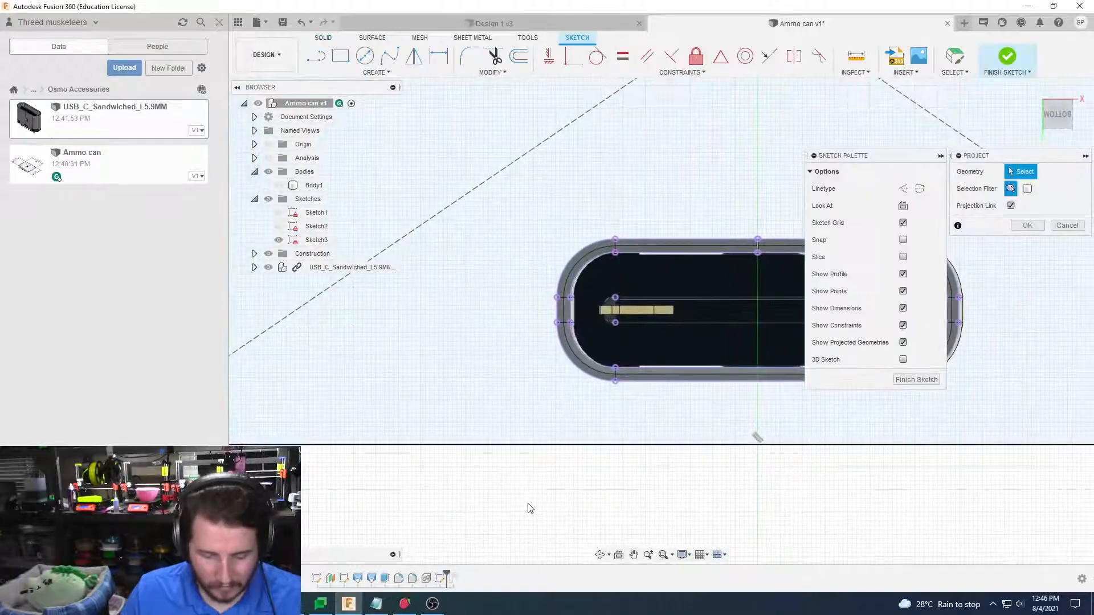
mouse_move(557, 486)
middle_mouse_down("shift")
mouse_move(564, 337)
mouse_move(526, 289)
middle_mouse_up("shift")
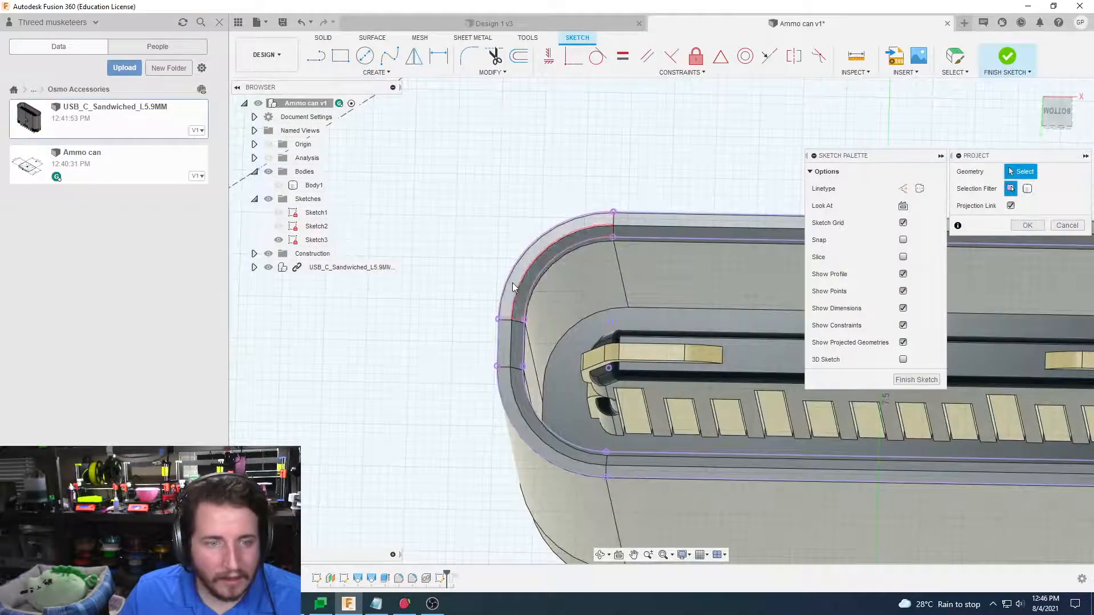
left_click(512, 283)
left_click(520, 282)
middle_click_drag(587, 270, 388, 284)
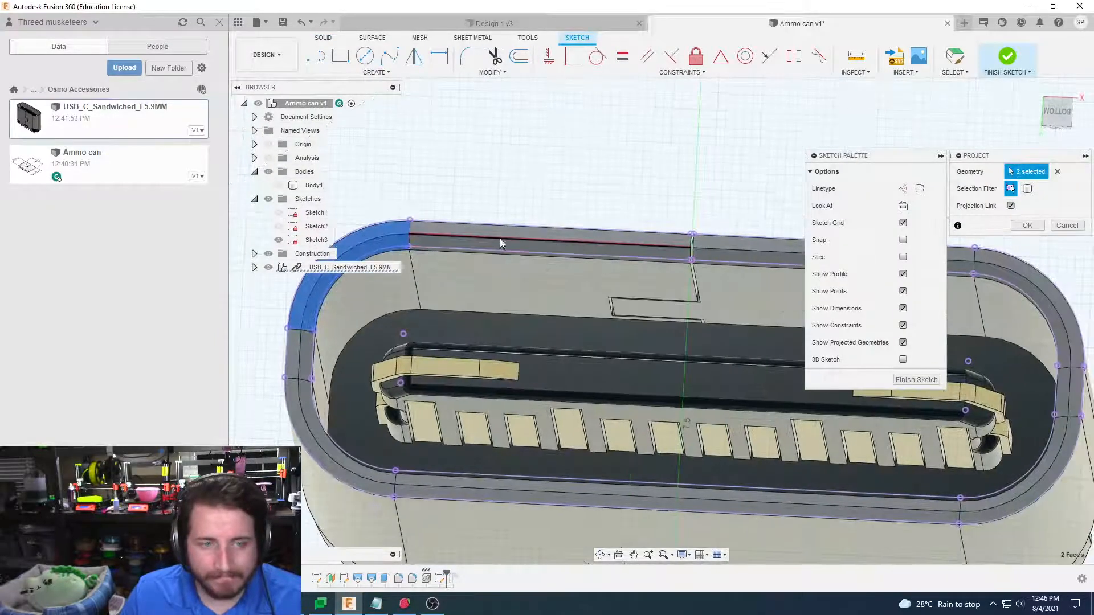
left_click(503, 244)
Add the rim faces along the other half of the inward-facing long side and around the adjoining rounded end to the projection
middle_click_drag(730, 260, 429, 258)
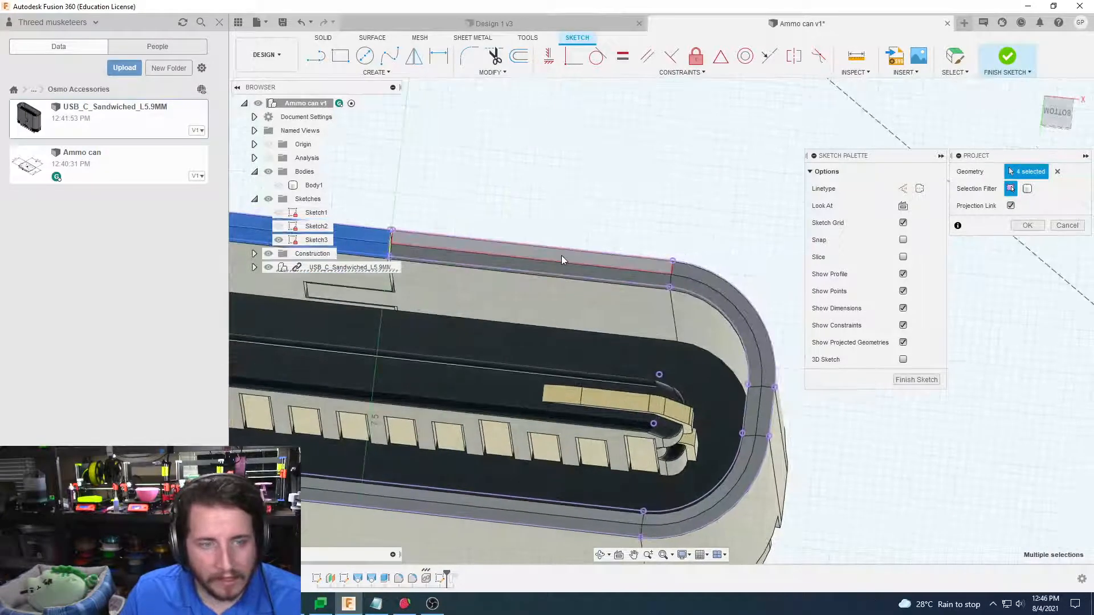
left_click(562, 257)
left_click(562, 269)
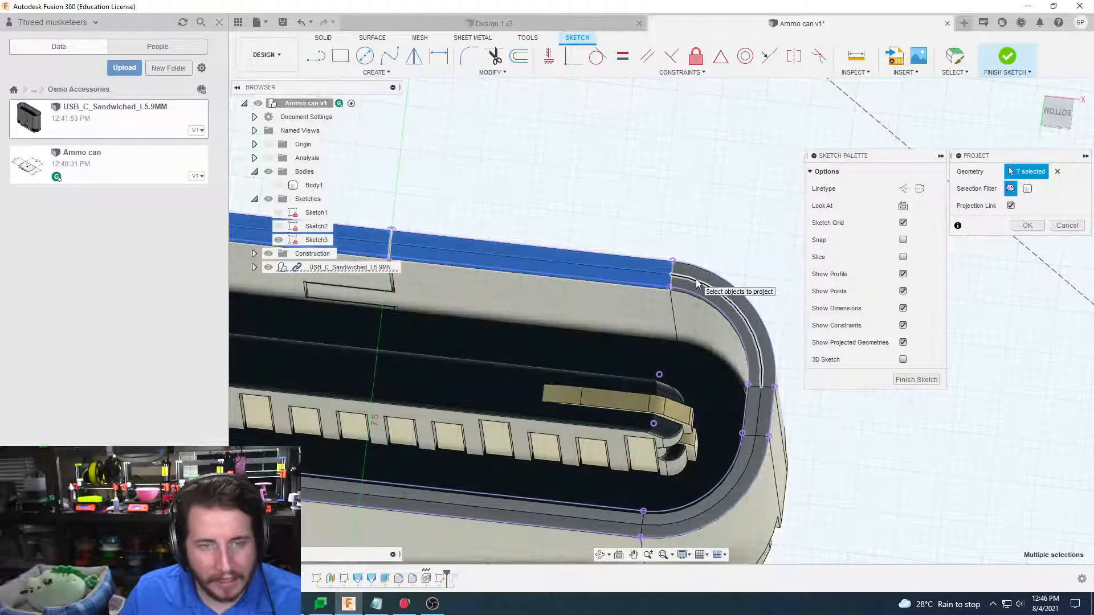
left_click(701, 280)
left_click(706, 295)
middle_click_drag(706, 296, 696, 245, "shift")
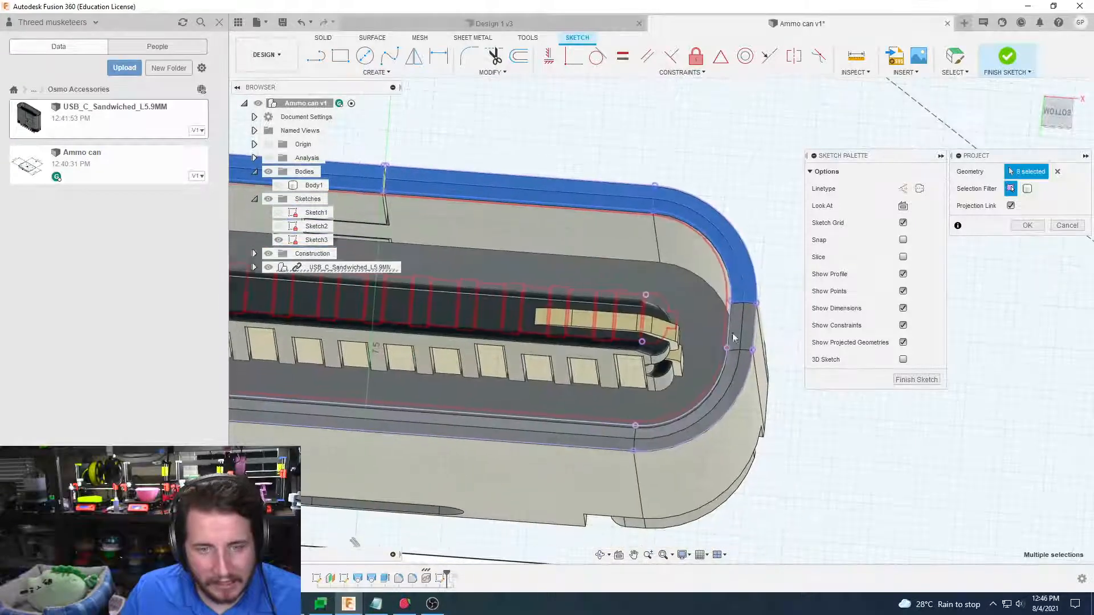
left_click(741, 330)
left_click(739, 326)
left_click(732, 379)
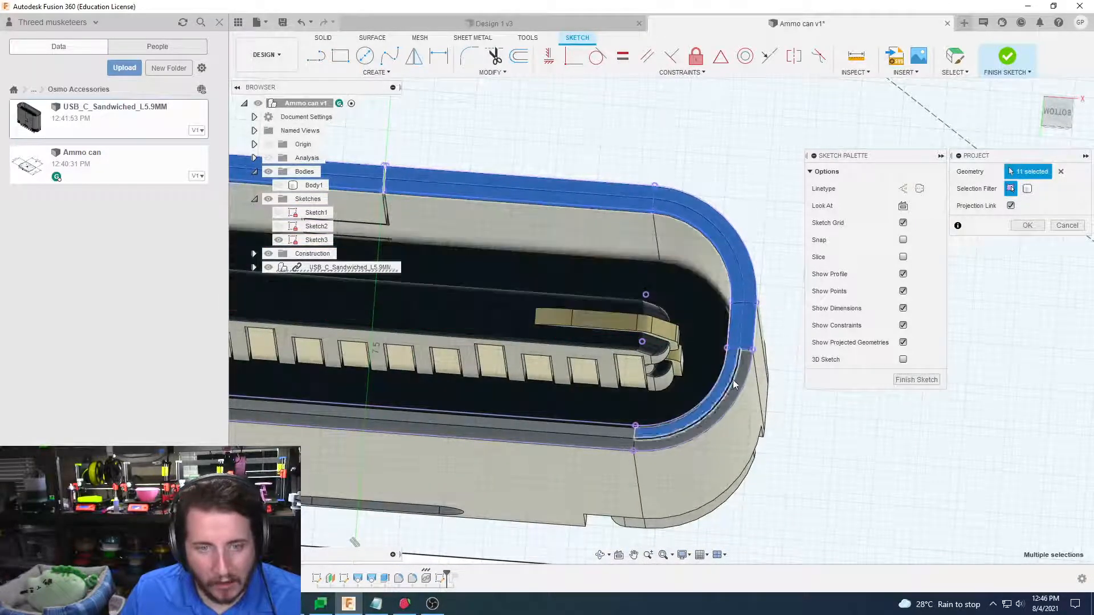
left_click(740, 374)
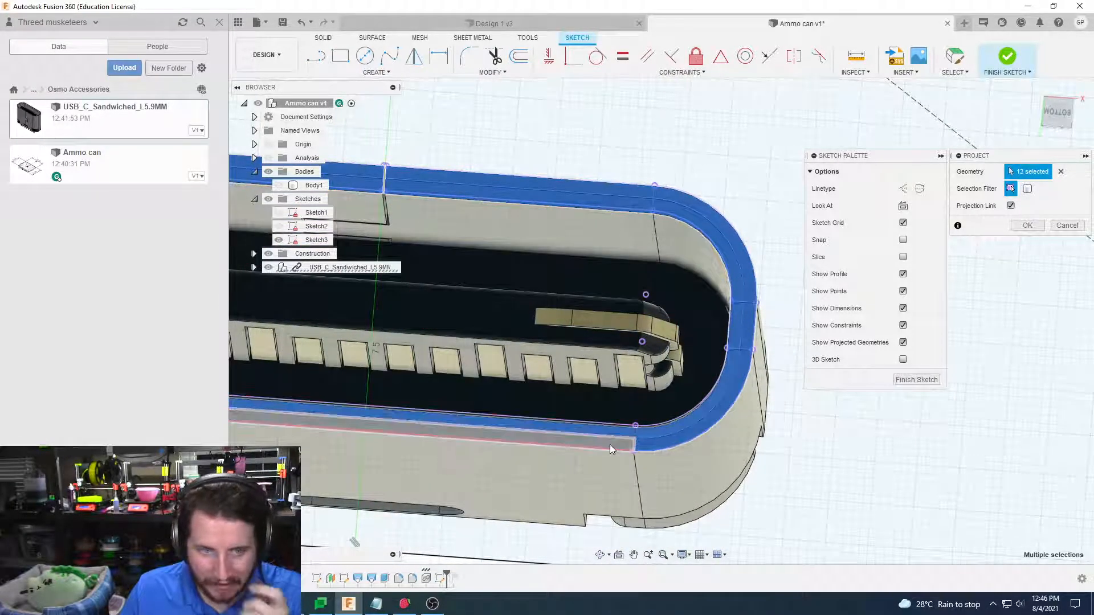
Add the remaining rim faces of the connector to close the loop, apply the projection, and finish the sketch
middle_click_drag(611, 443, 403, 431, "shift")
left_click(392, 437)
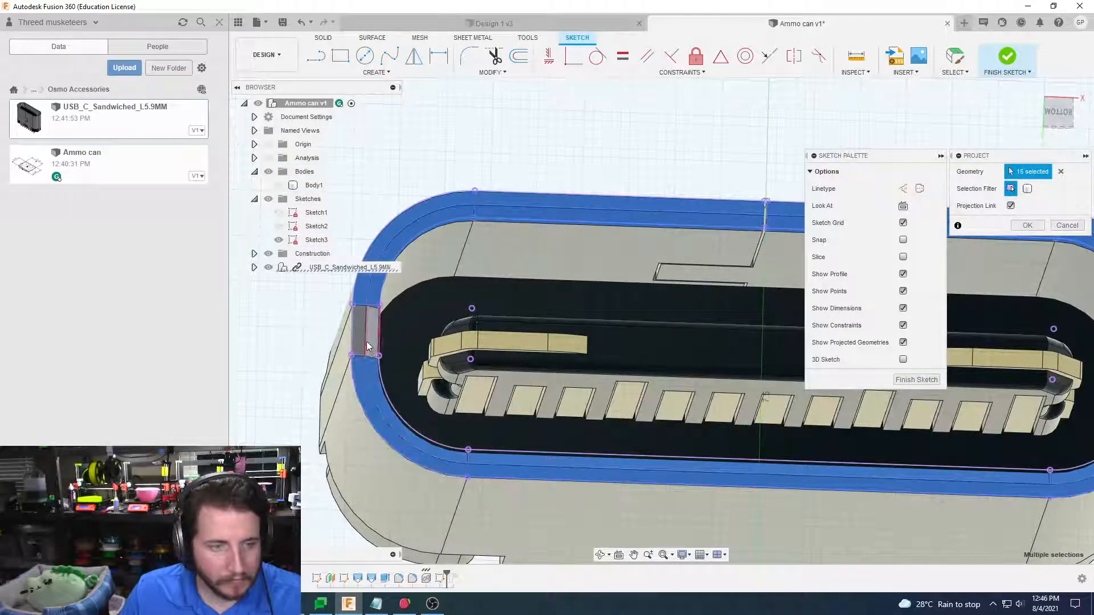
left_click(376, 332)
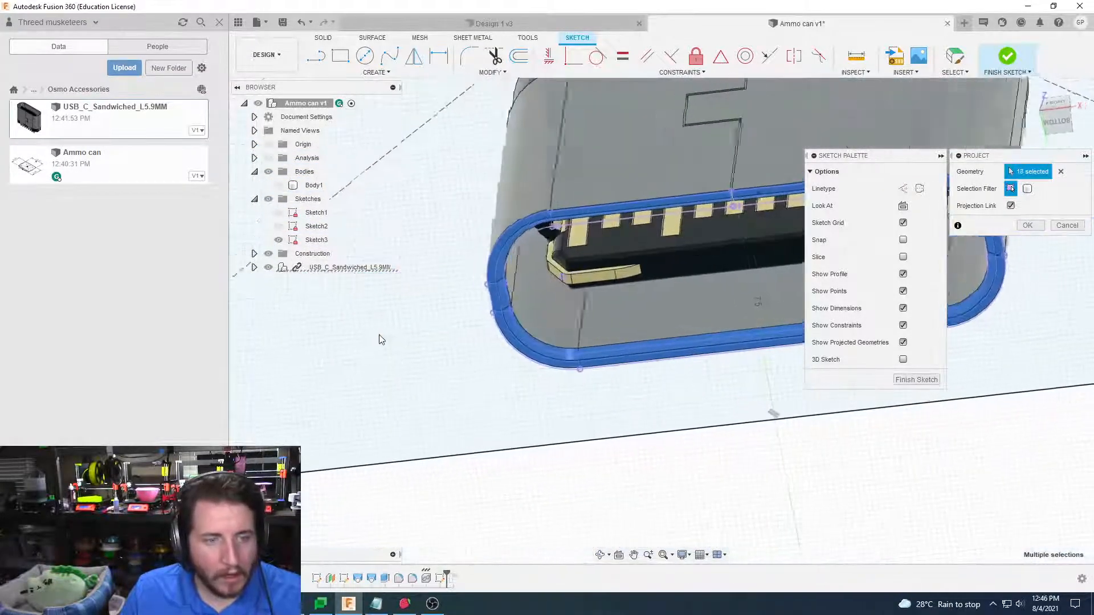
left_click(1028, 227)
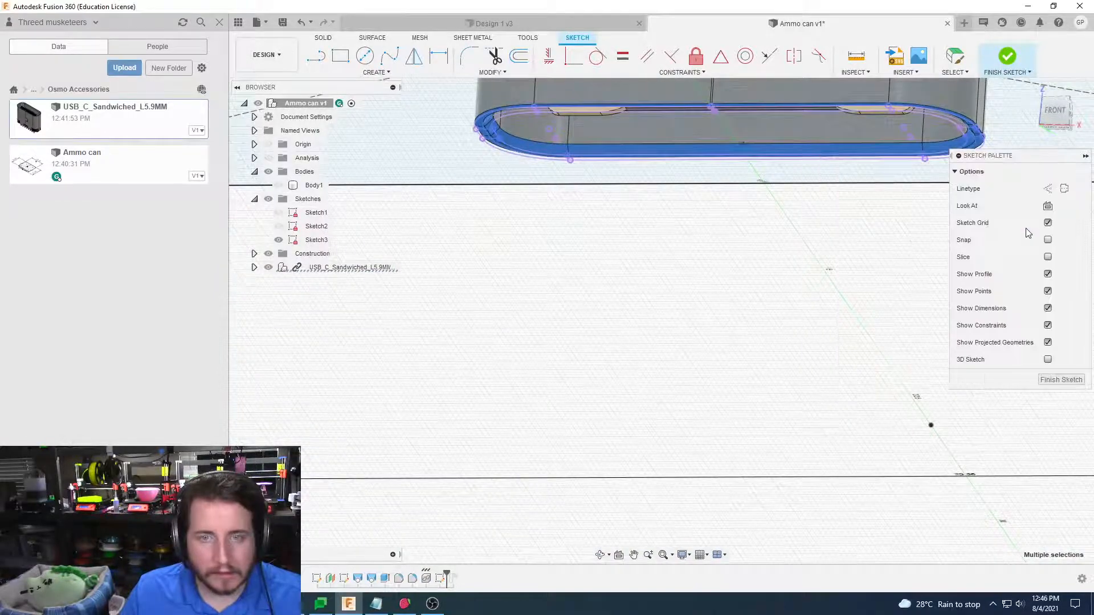
middle_click_drag(687, 365, 632, 228, "shift")
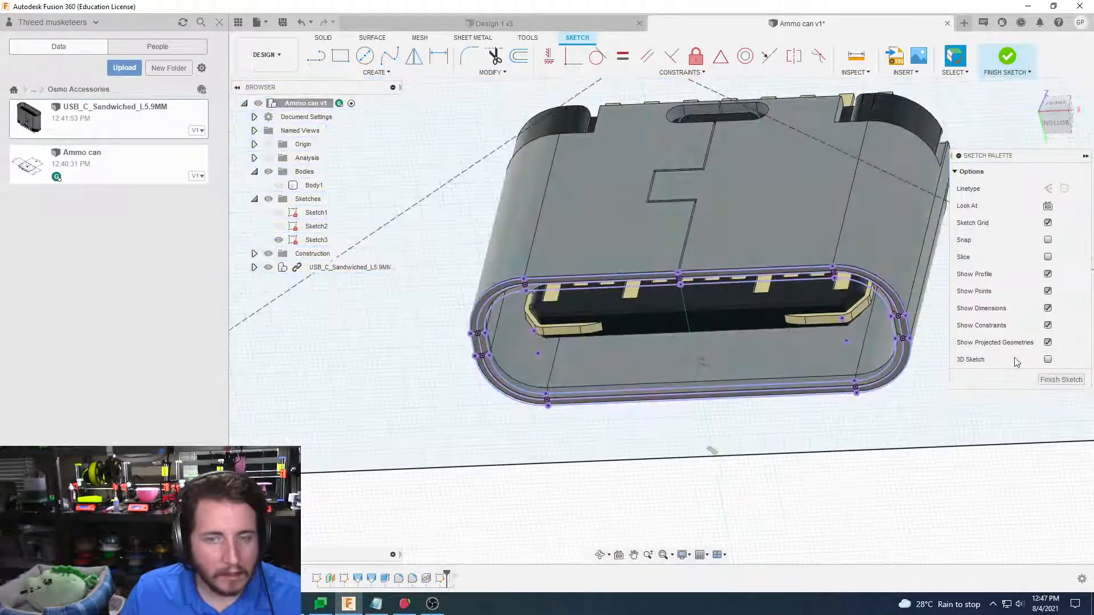
left_click(1061, 383)
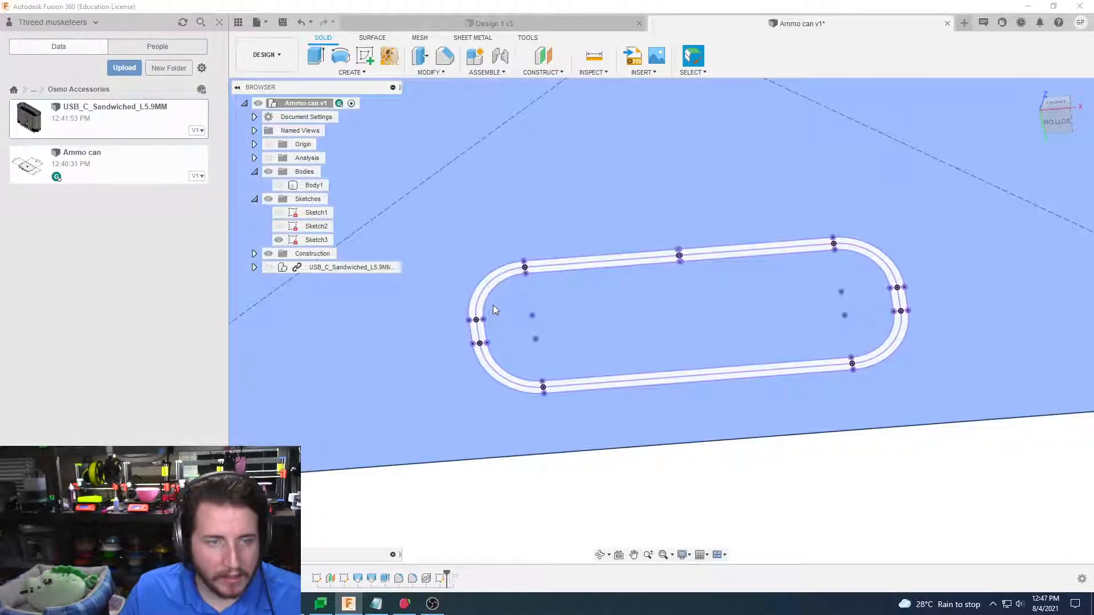
Extrude the rectangle and adjoining arc profiles around the connector outline 12.7 mm as a new body
middle_click_drag(494, 308, 477, 204, "shift")
scroll(444, 401, "down", 4)
key("e")
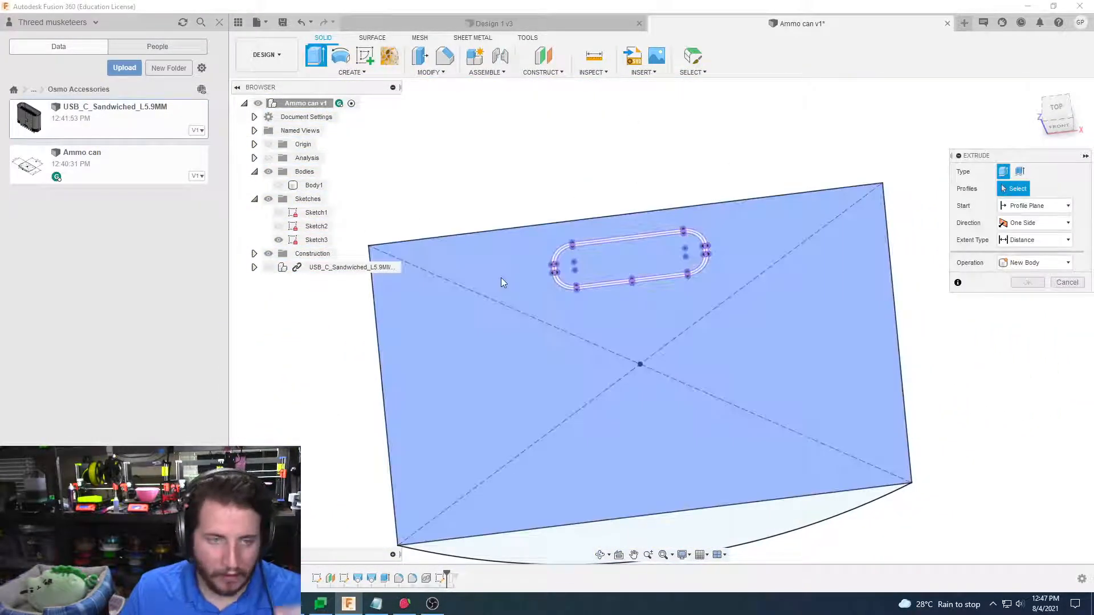
left_click(501, 278)
left_click(620, 261)
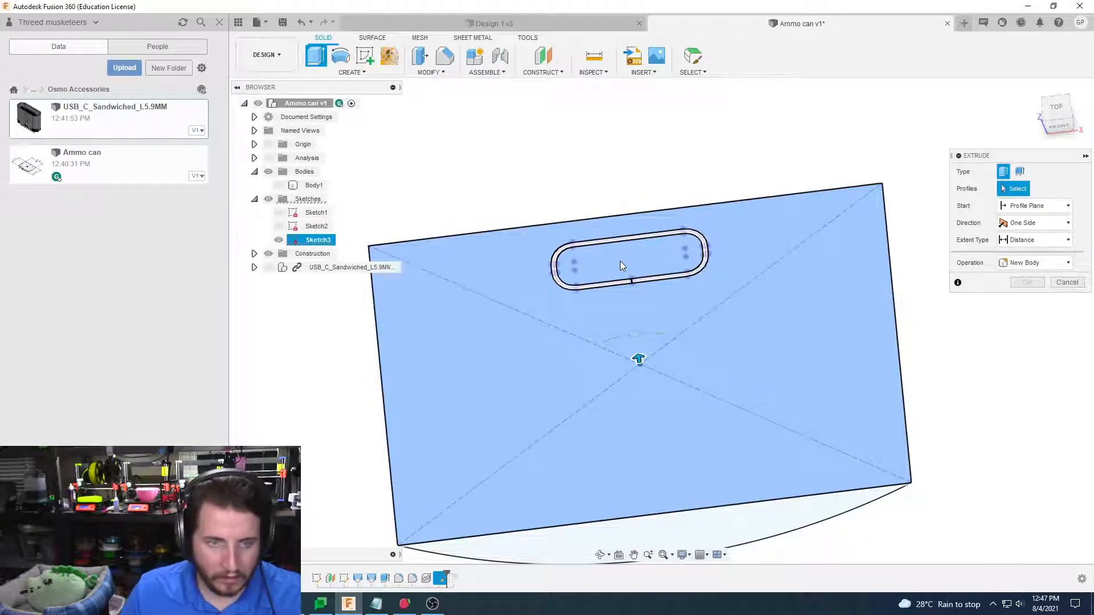
left_click(761, 244)
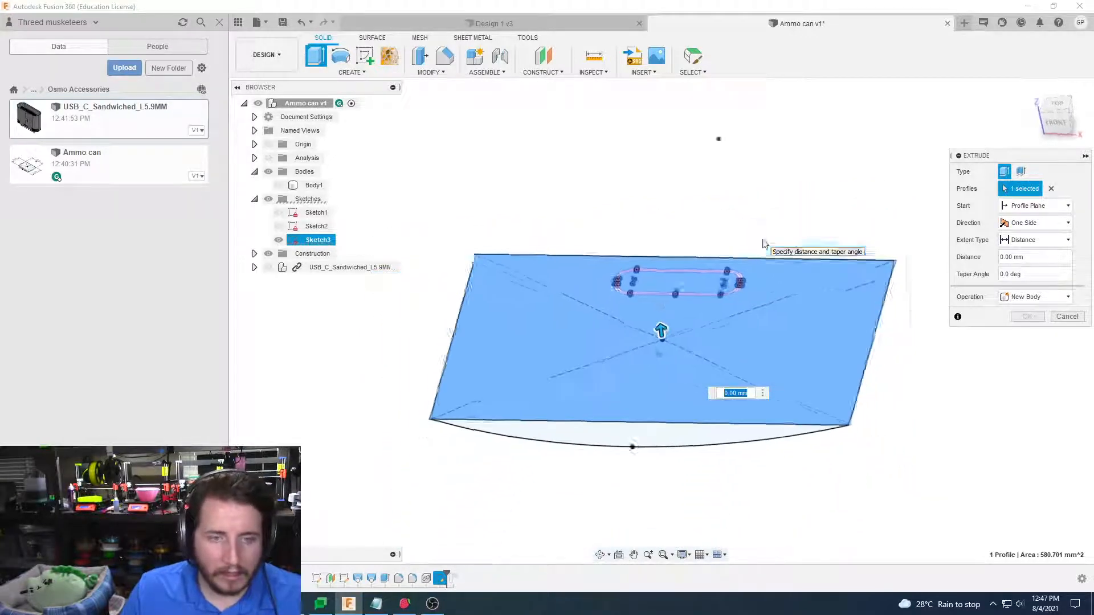
left_click(676, 473)
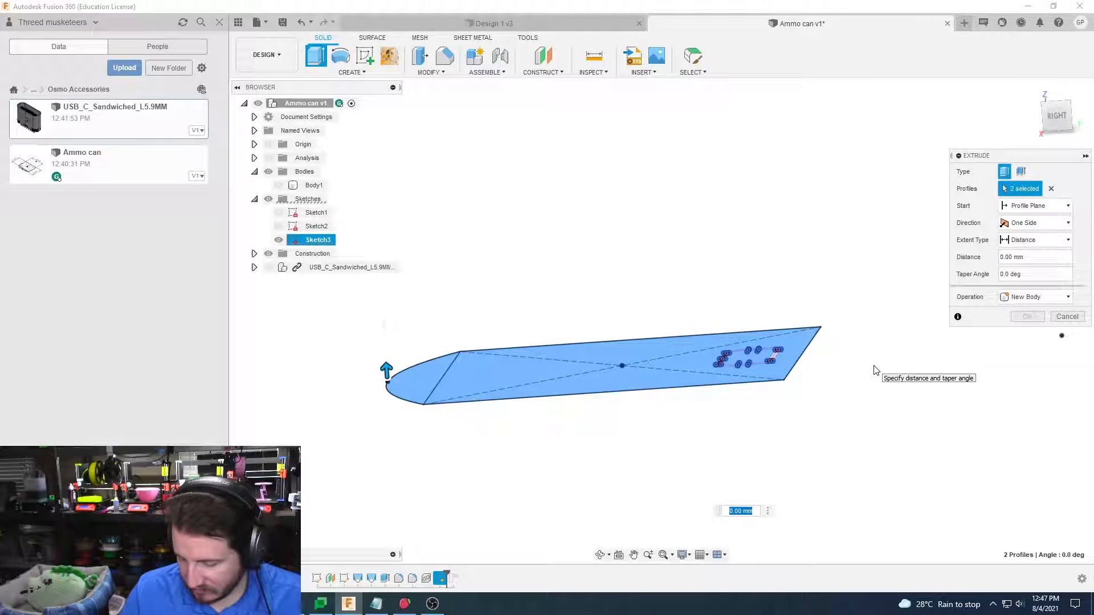
key("Return")
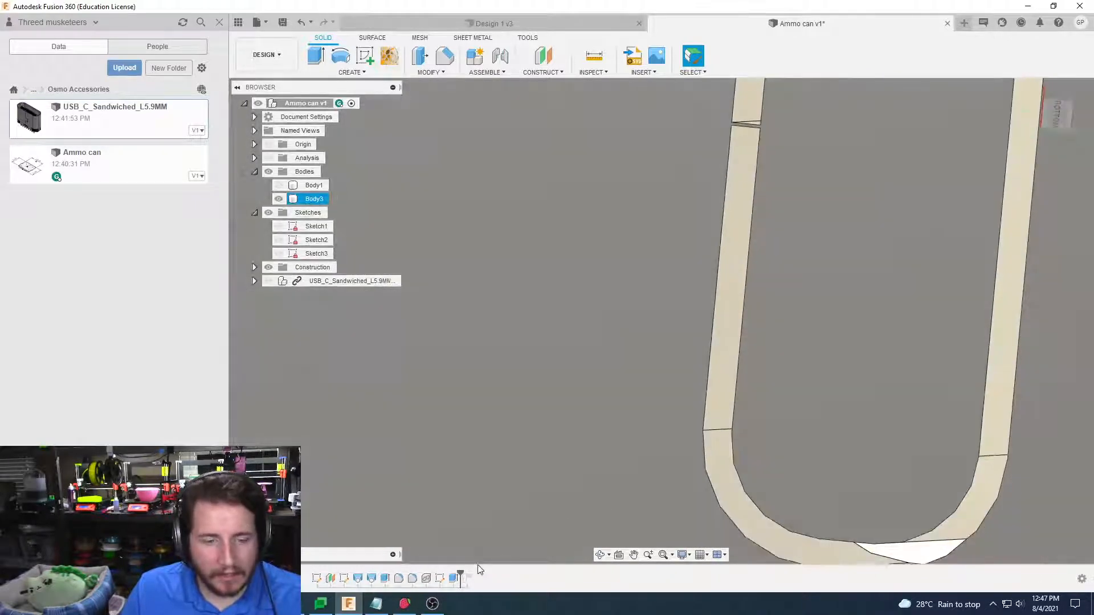
double_click(454, 578)
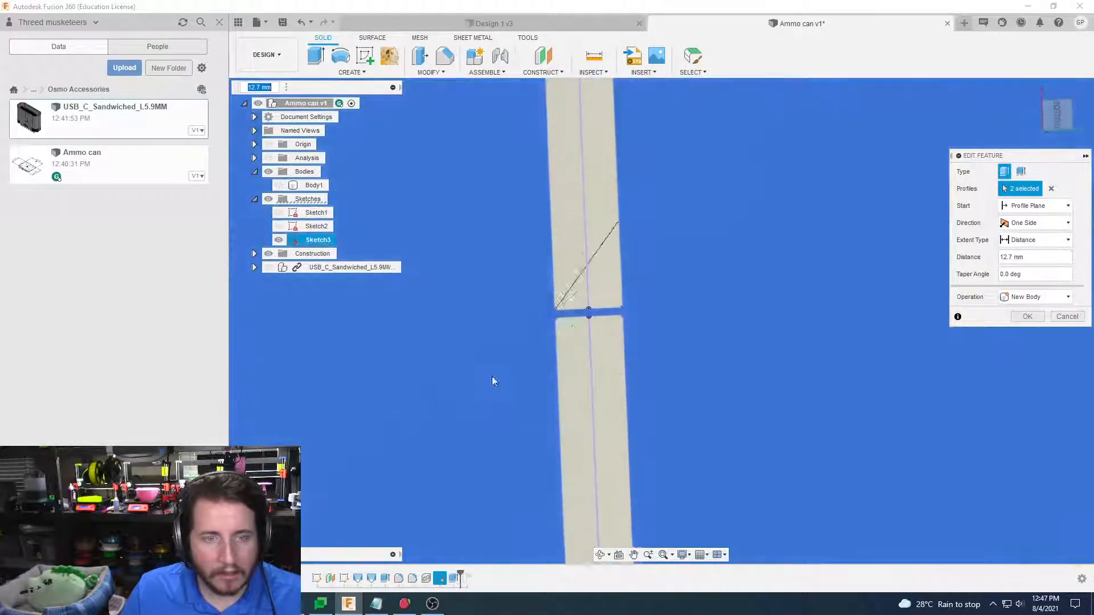
scroll(584, 324, "down", 5)
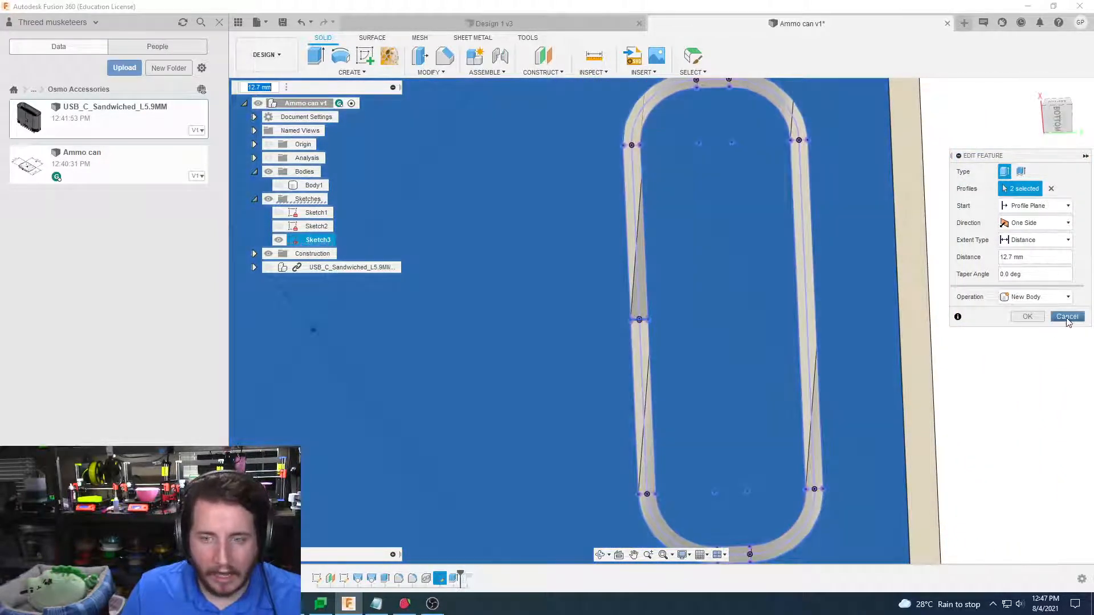
left_click(1067, 318)
Reopen the rectangle sketch, show the connector, and close the narrow gap midway along the outline's long side with lines
double_click(438, 579)
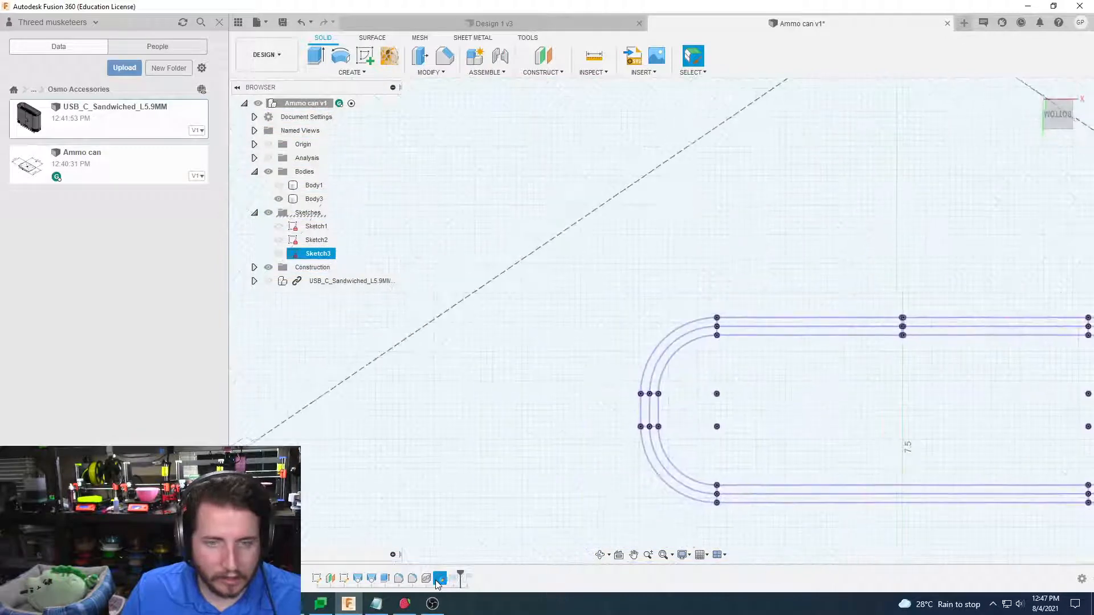
scroll(758, 273, "up", 8)
middle_click_drag(758, 272, 411, 91)
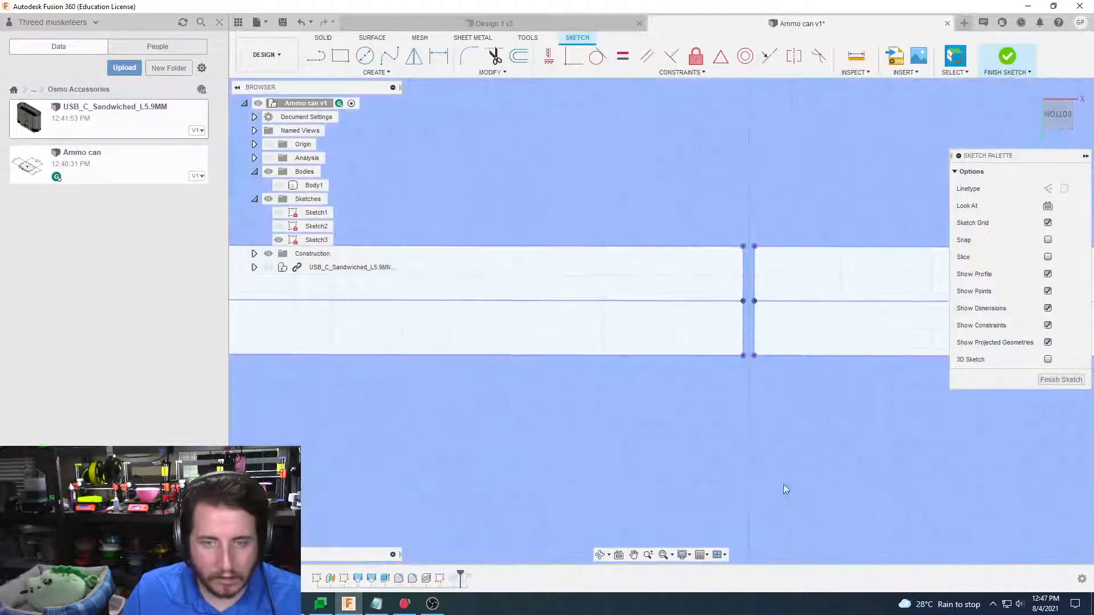
left_click(269, 268)
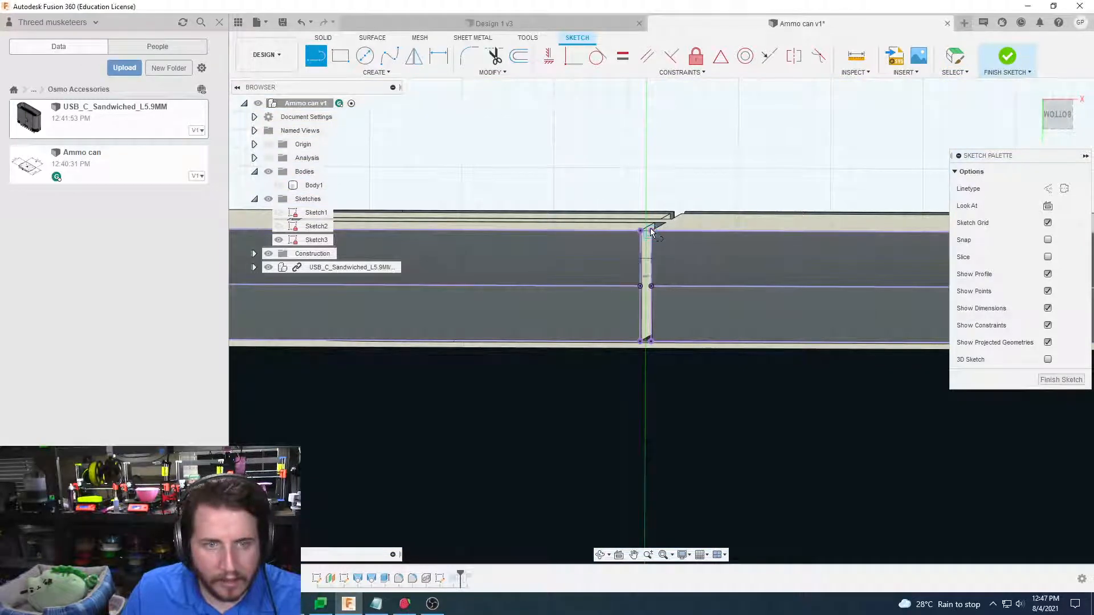
left_click(650, 340)
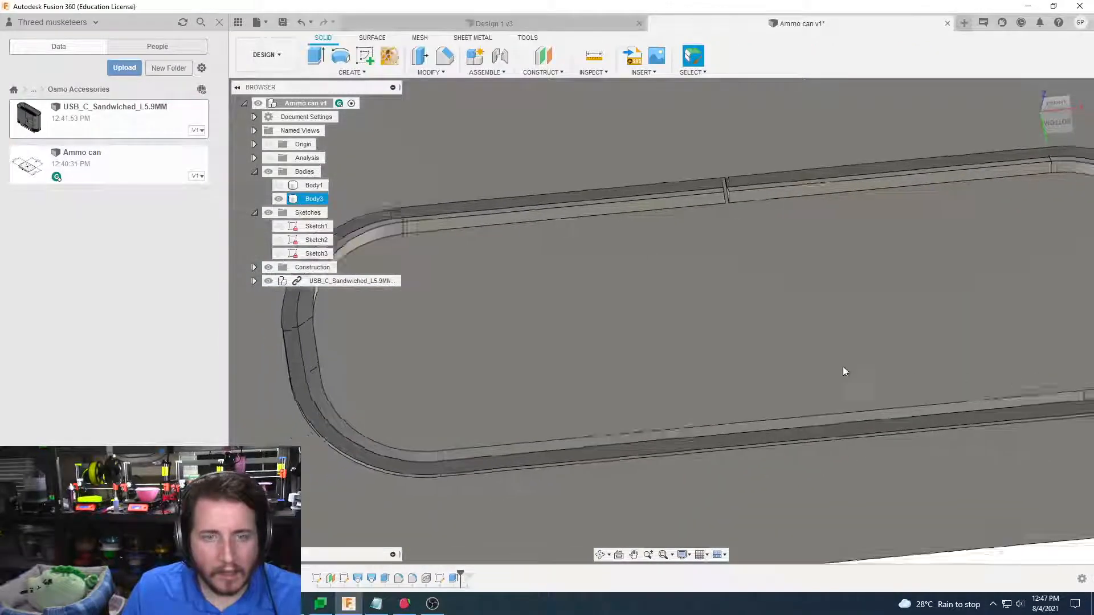
Reopen the block extrusion for editing and remove the profile inside the connector outline from its selection
scroll(842, 367, "down", 5)
middle_click_drag(448, 495, 466, 572, "shift")
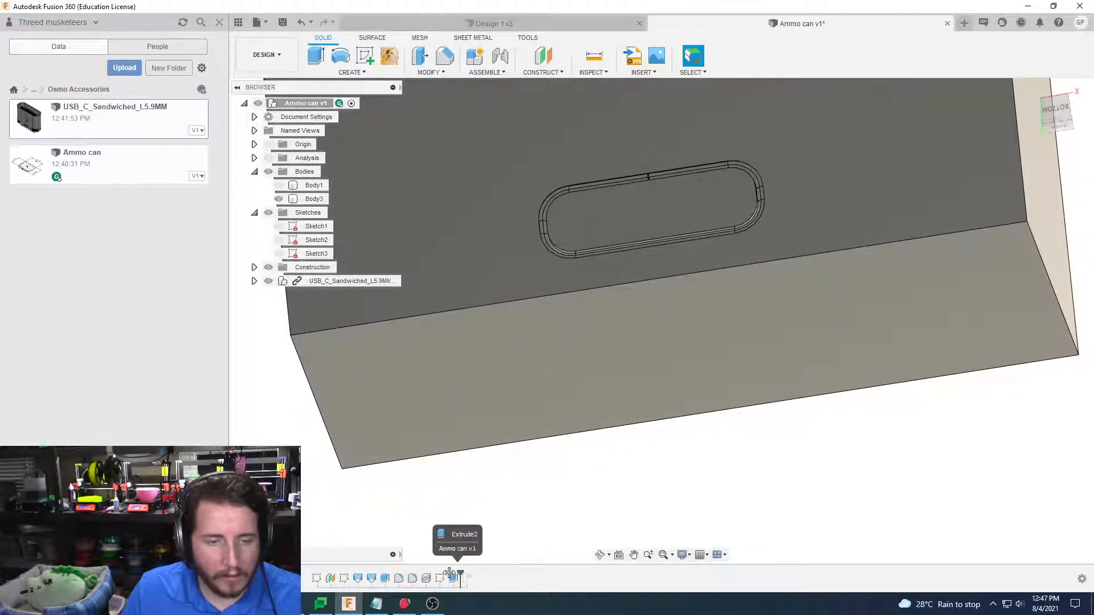
left_click_drag(444, 571, 460, 572)
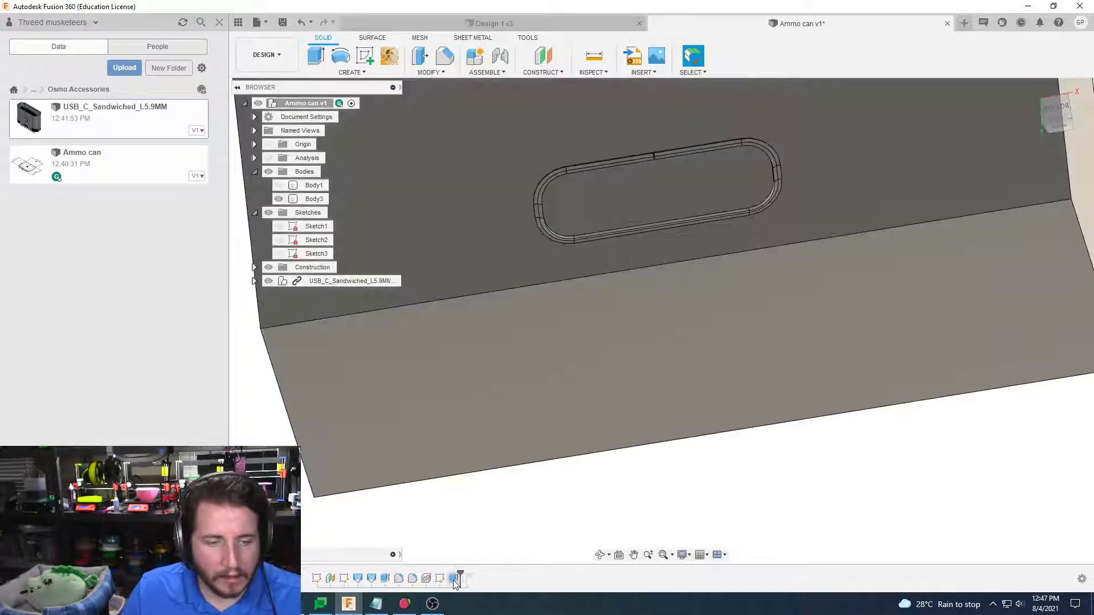
double_click(453, 581)
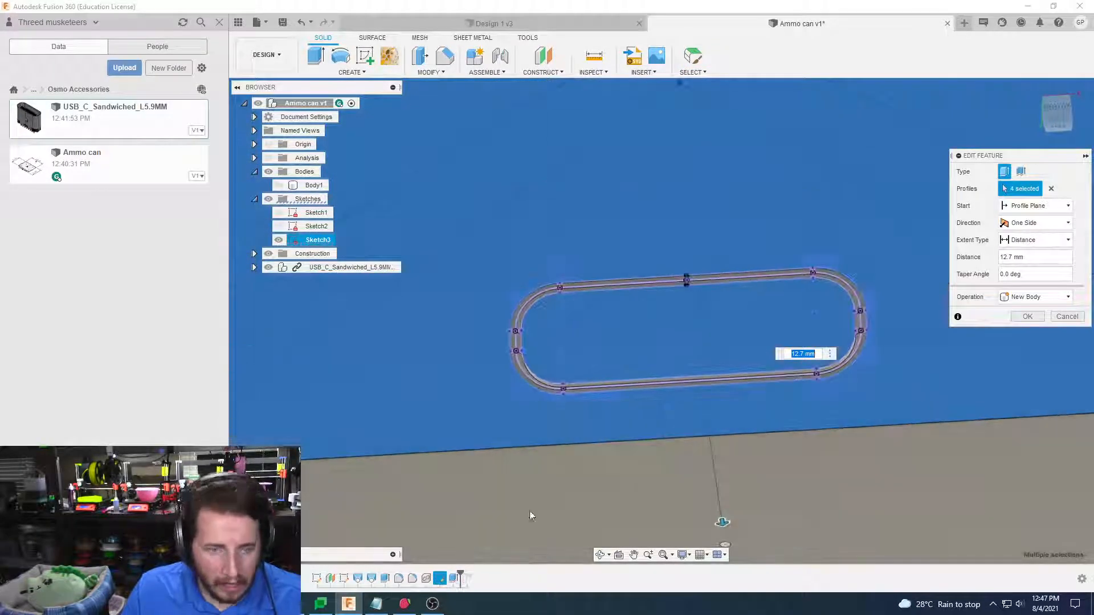
scroll(661, 374, "up", 6)
scroll(748, 232, "down", 2)
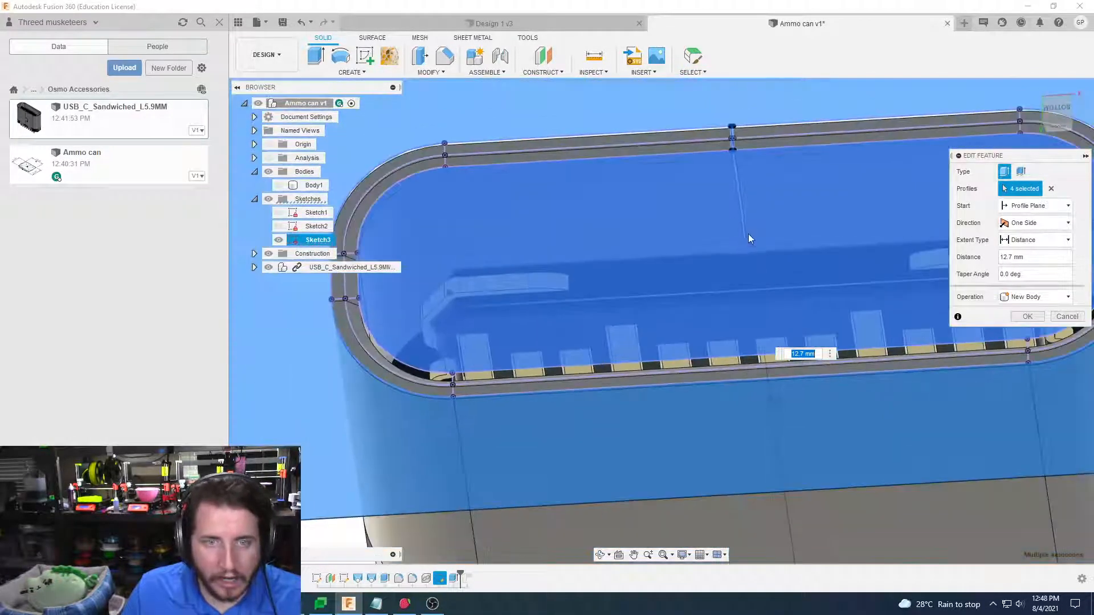
left_click(748, 233)
Remove the narrow gap profile midway along the connector outline's long side from the selection and apply the extrusion edit
scroll(542, 521, "down", 6)
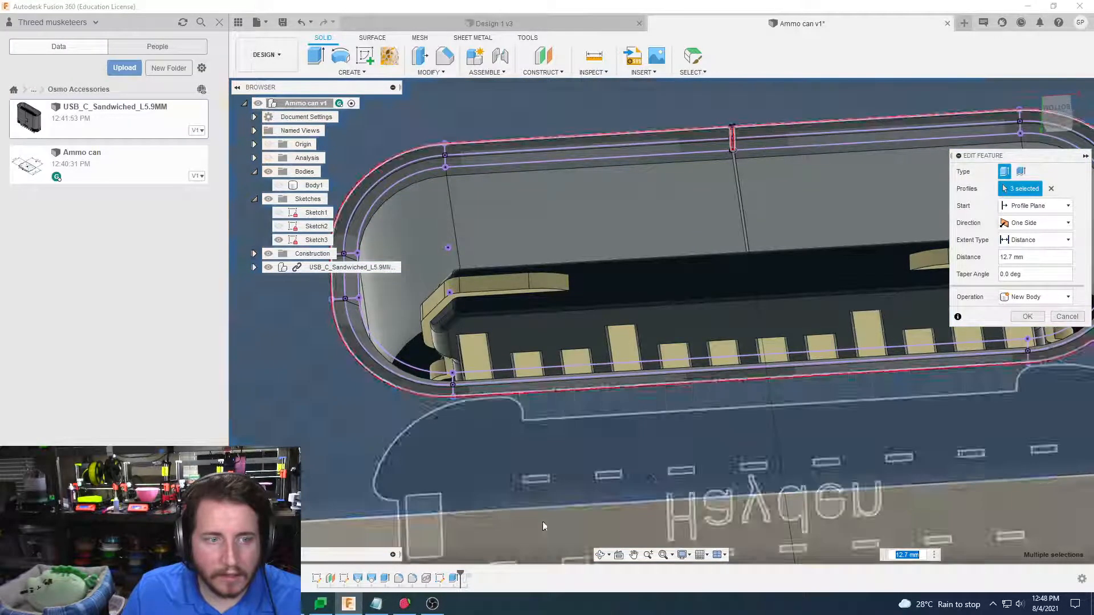
scroll(671, 466, "up", 3)
scroll(670, 463, "up", 8)
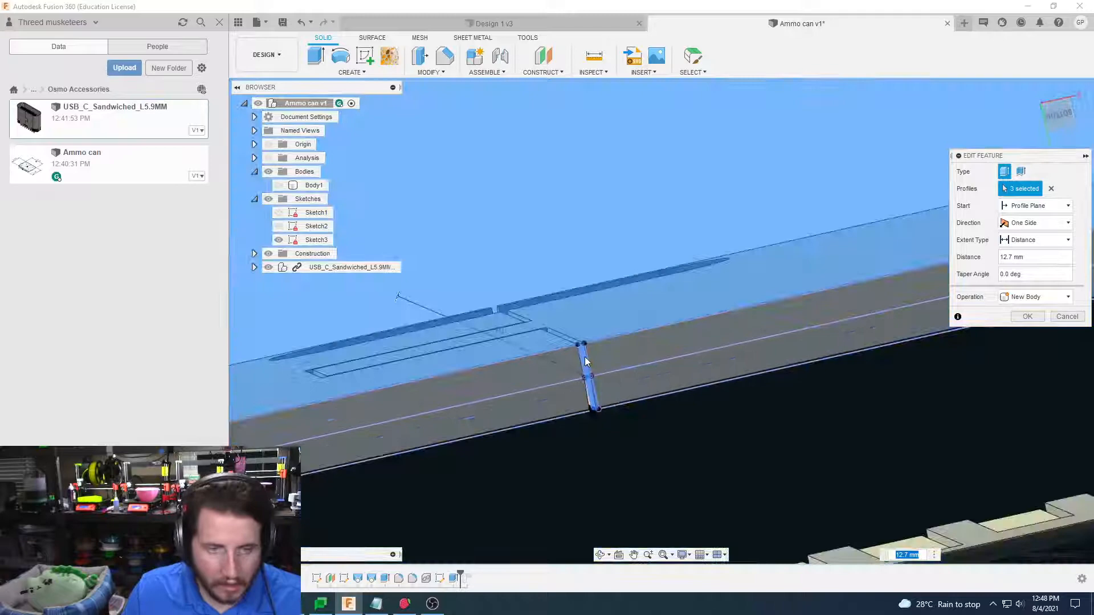
left_click(584, 357)
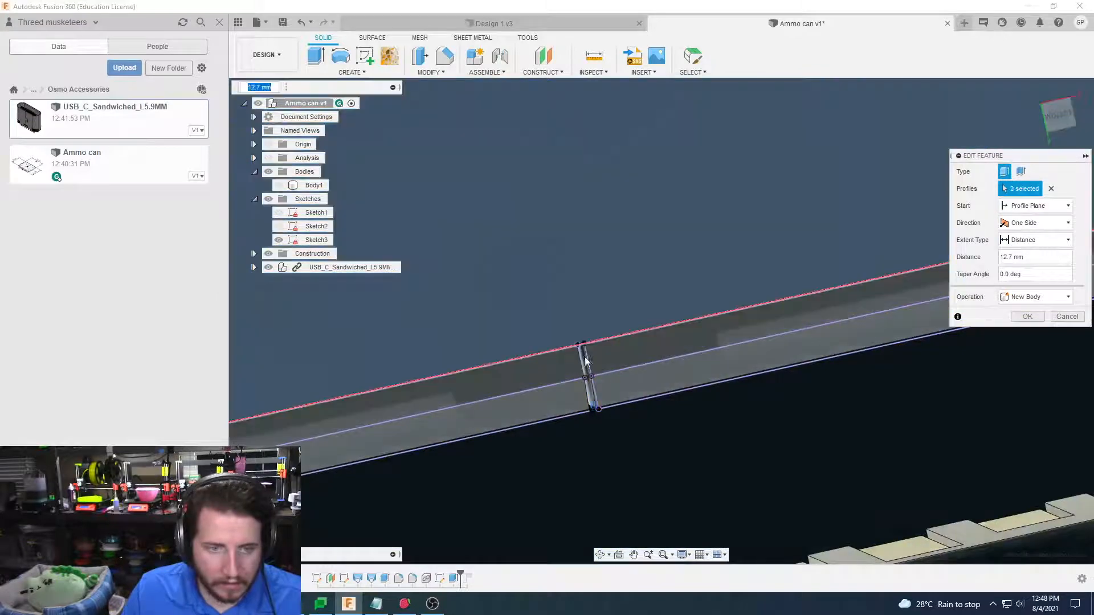
scroll(696, 464, "down", 8)
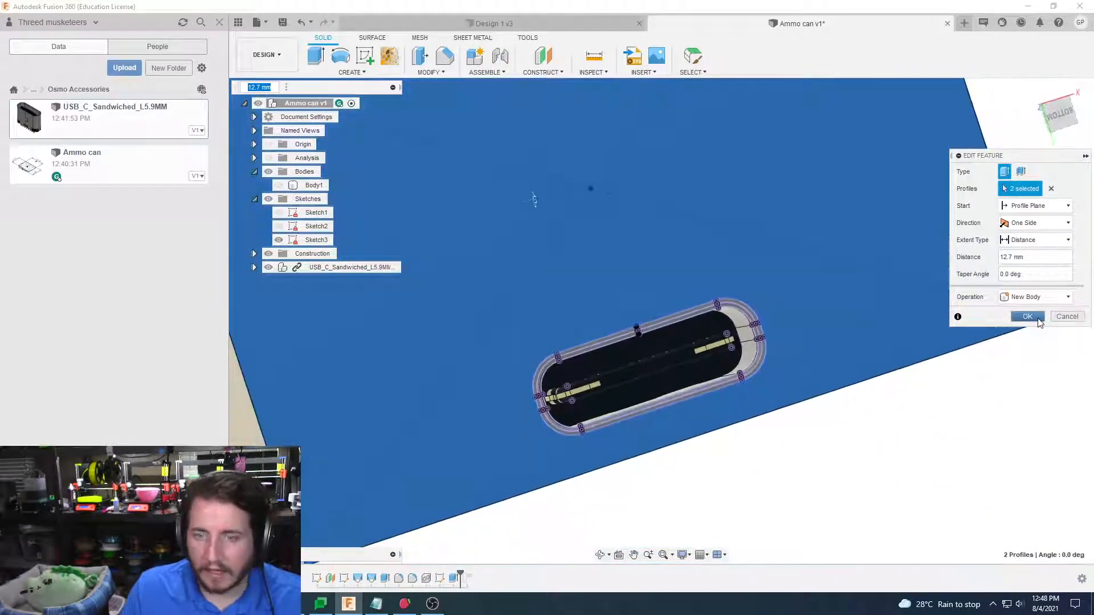
left_click(1038, 319)
Inspect the connector with the new block hidden, restore the block, and show the can body in place of the connector
middle_click_drag(1038, 321, 364, 184, "shift")
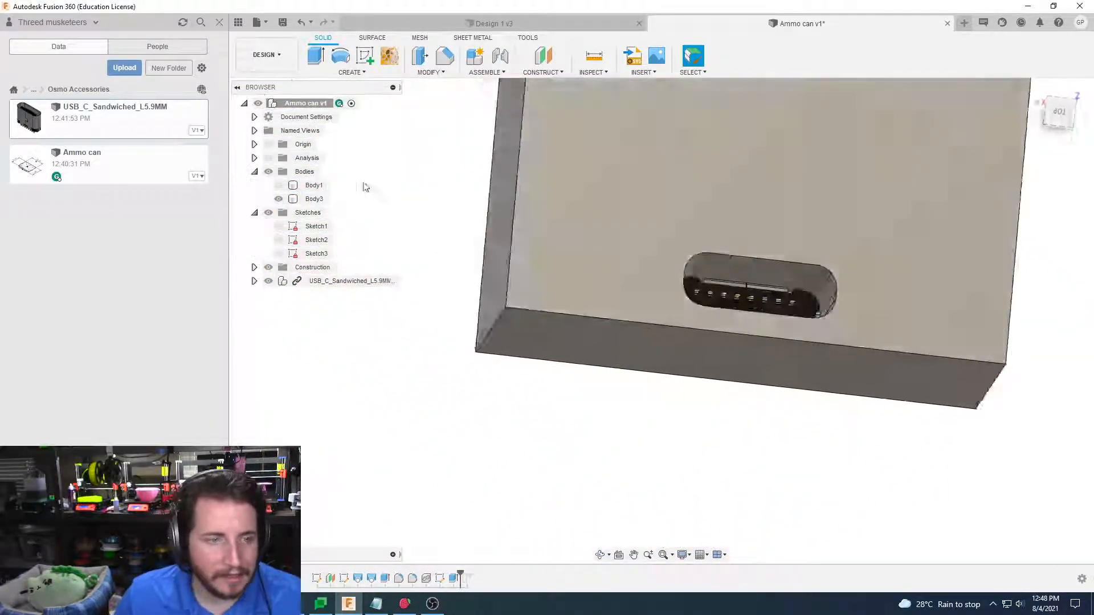
left_click(282, 202)
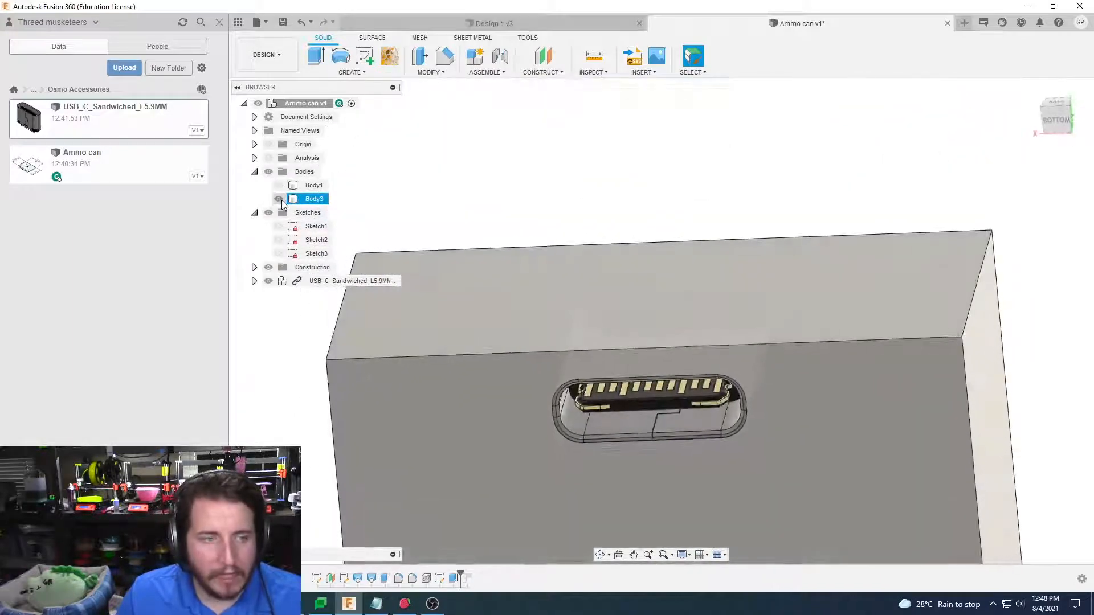
left_click(279, 200)
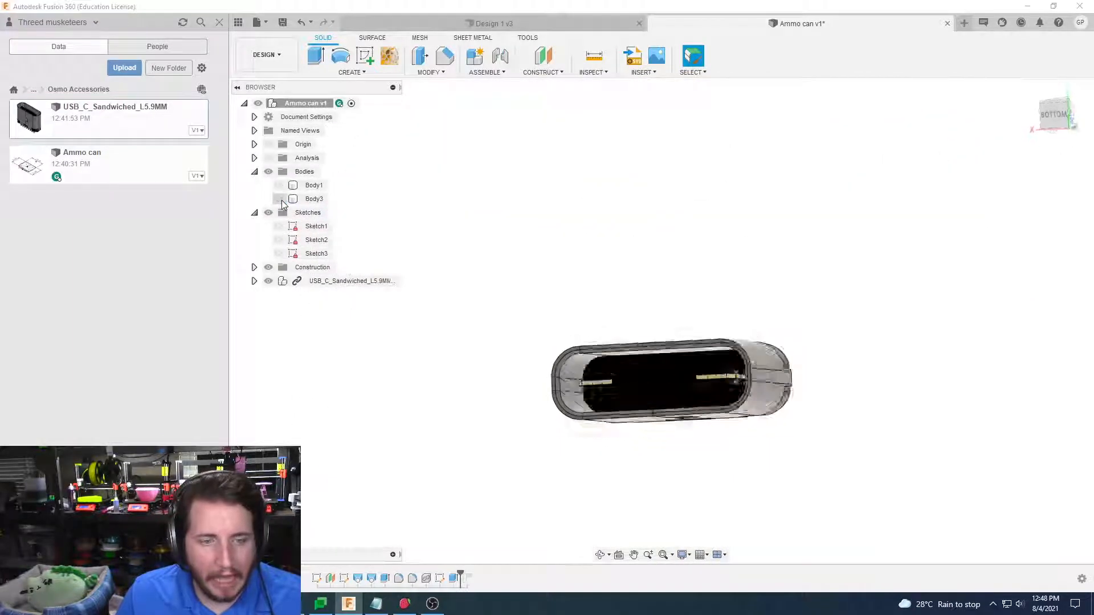
left_click(279, 198)
left_click(268, 281)
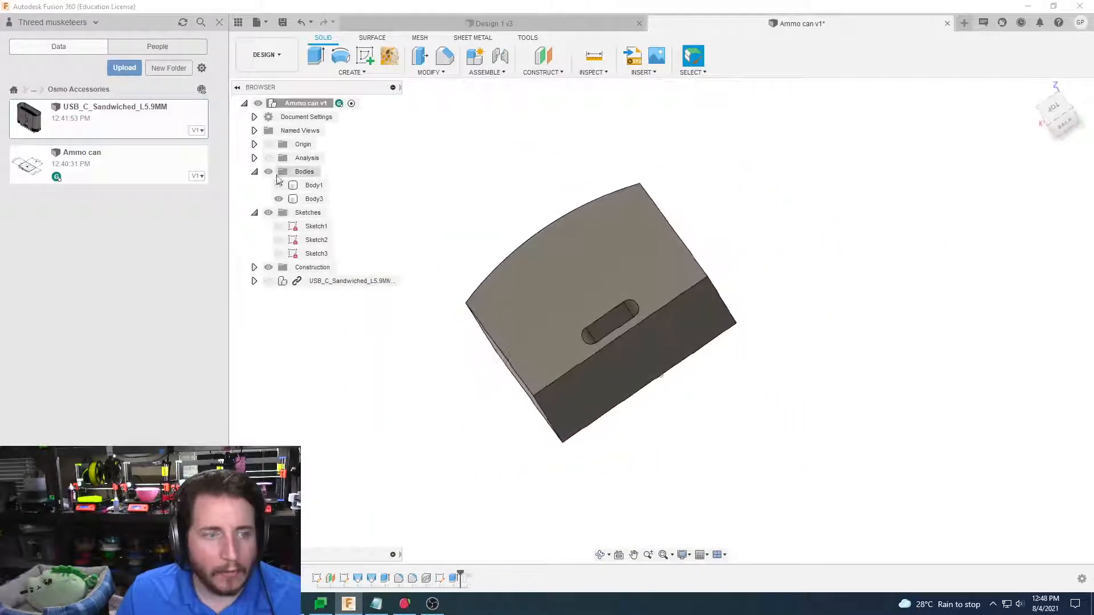
left_click(278, 185)
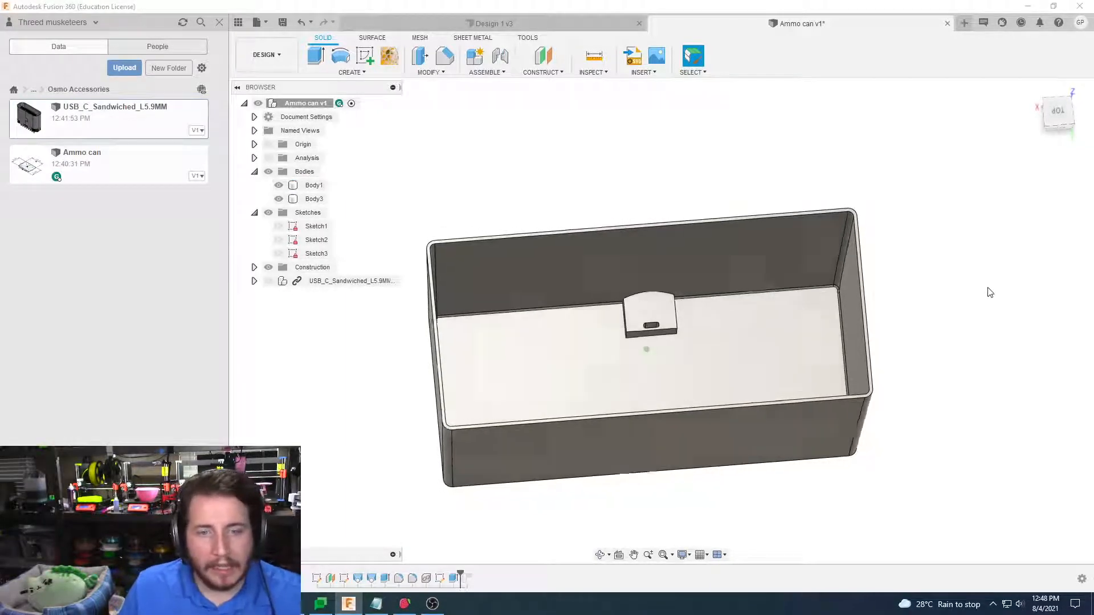
Try to align the connector block's face to the ammo can with the section analysis shown
scroll(684, 312, "up", 5)
left_click(685, 312)
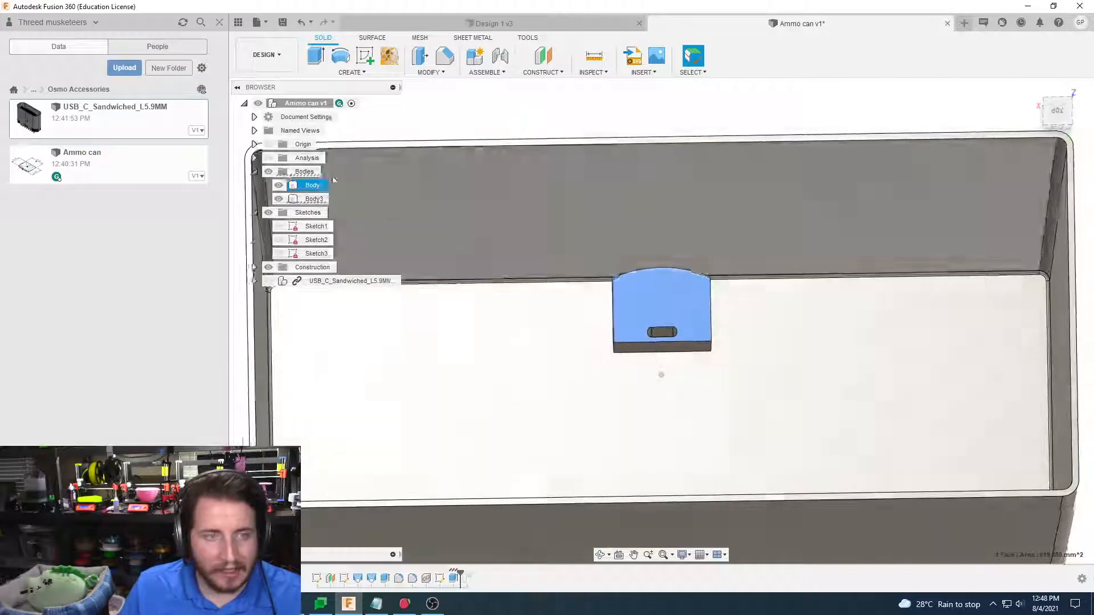
left_click(430, 73)
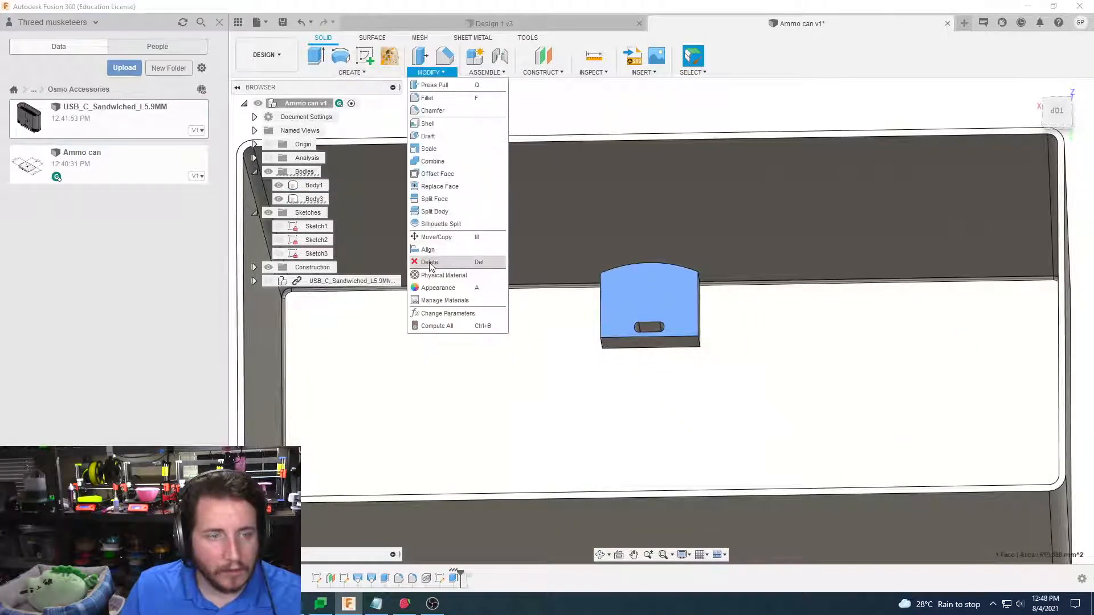
left_click(436, 251)
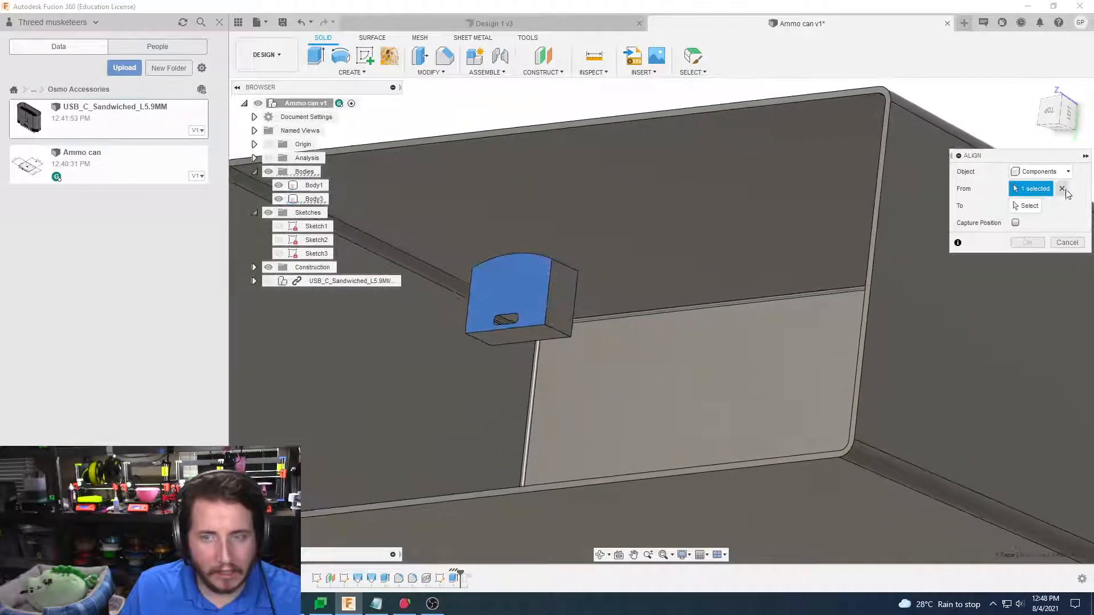
left_click(1063, 188)
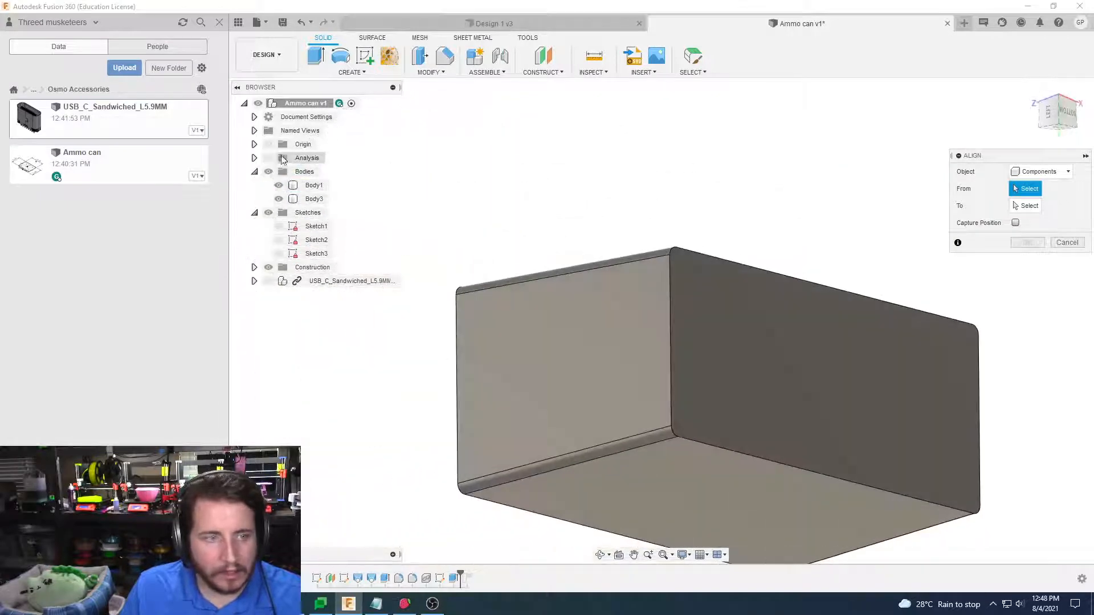
left_click(271, 159)
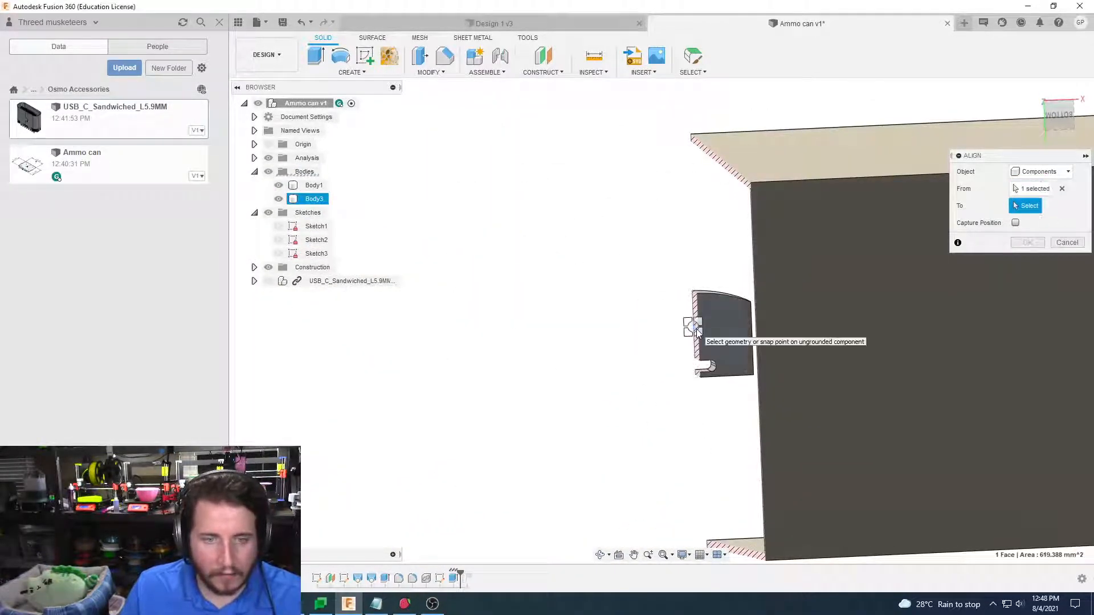
middle_click_drag(696, 332, 984, 212, "shift")
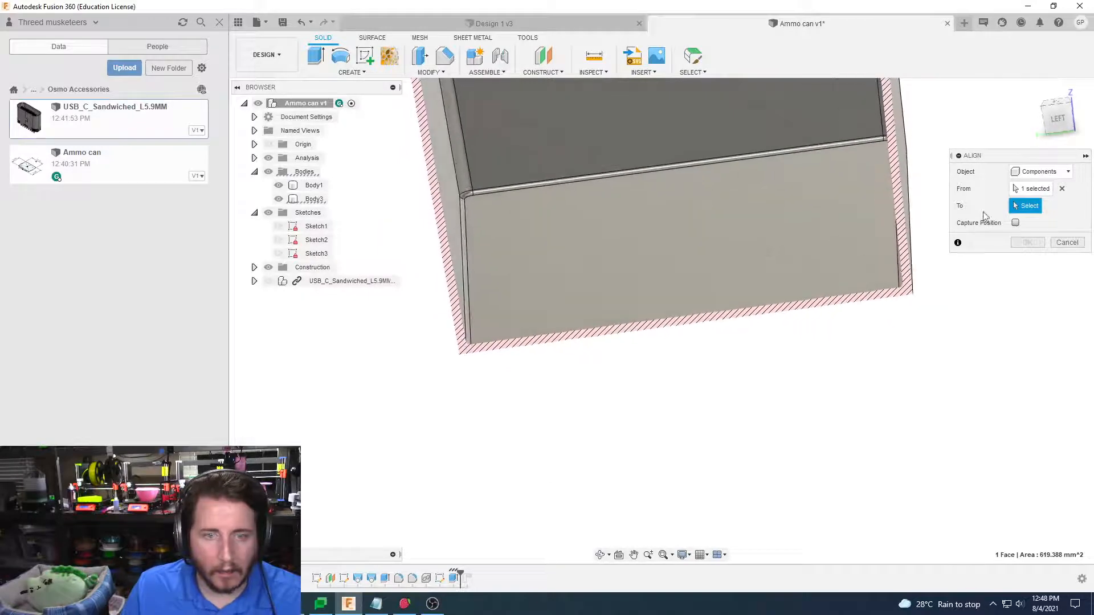
left_click(1061, 190)
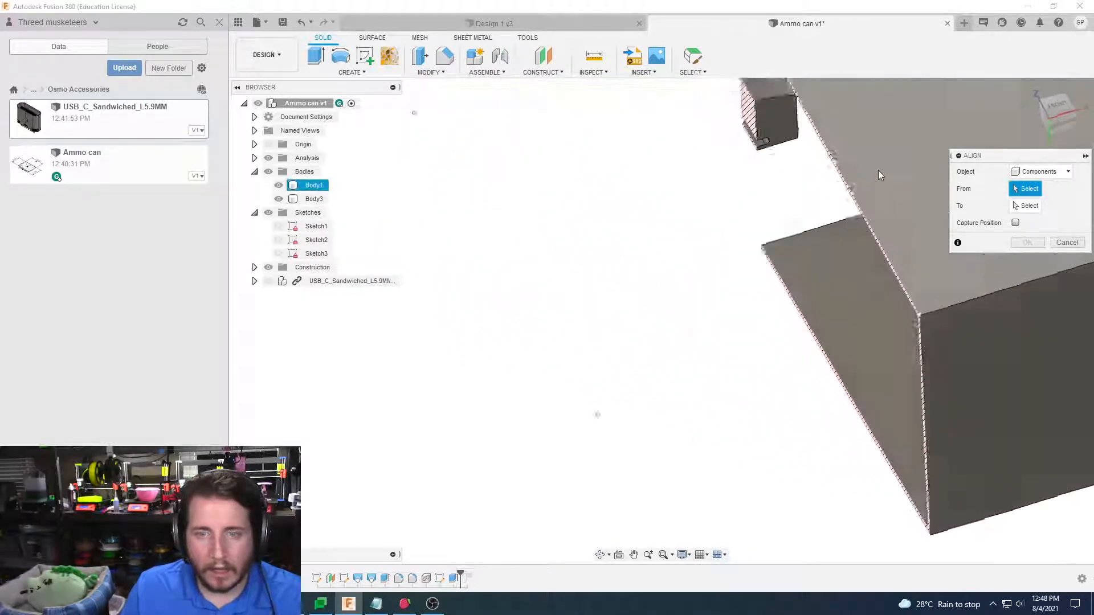
left_click(1013, 474)
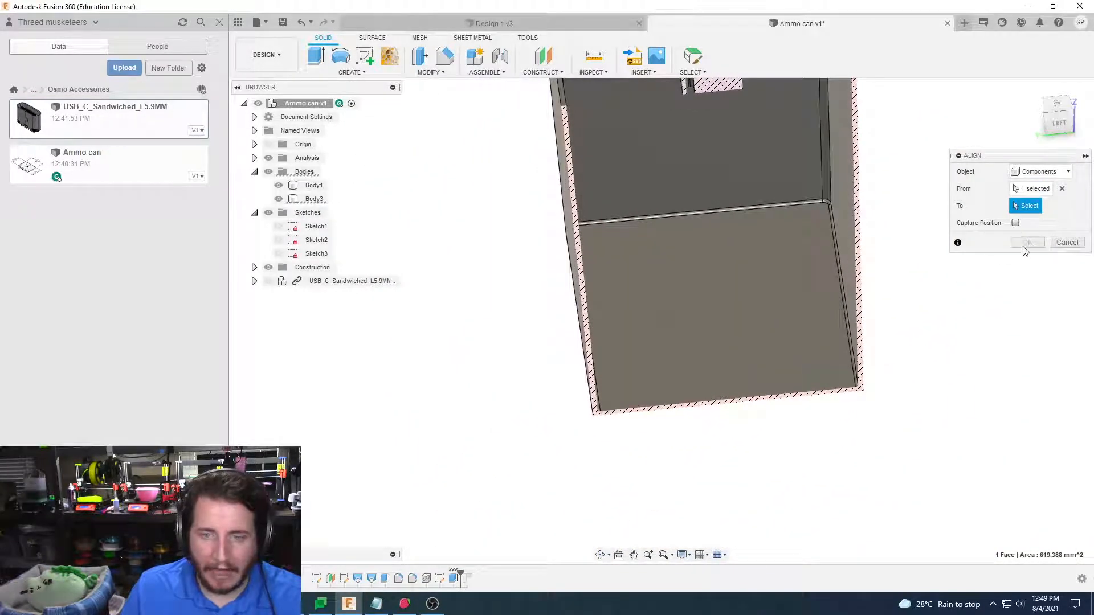
left_click(1066, 242)
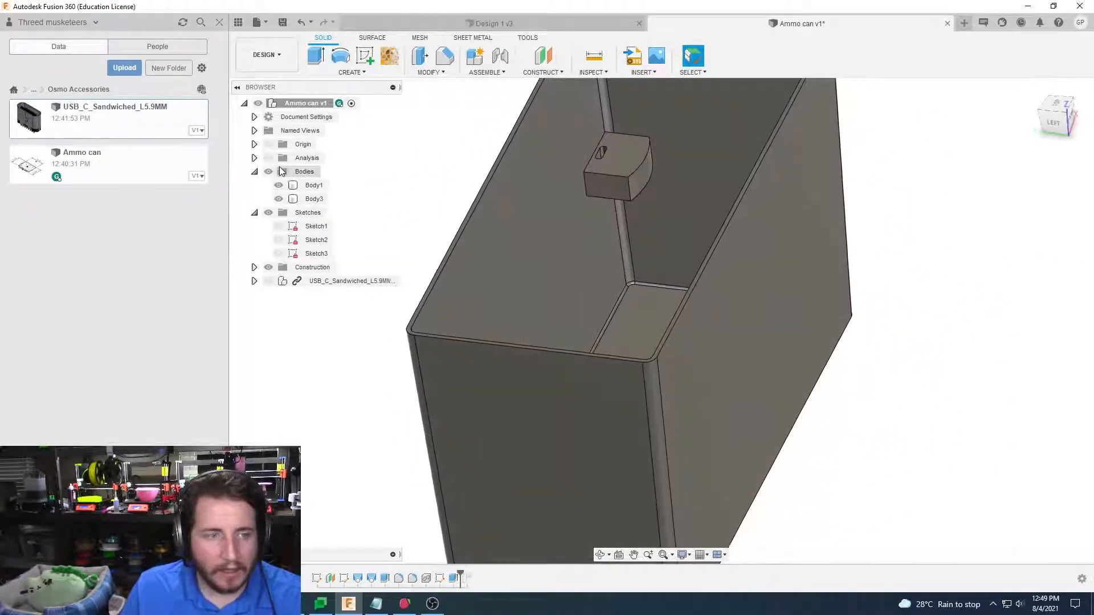
Show the section analysis and try to align the connector block as a component to the can's inside floor
left_click(268, 158)
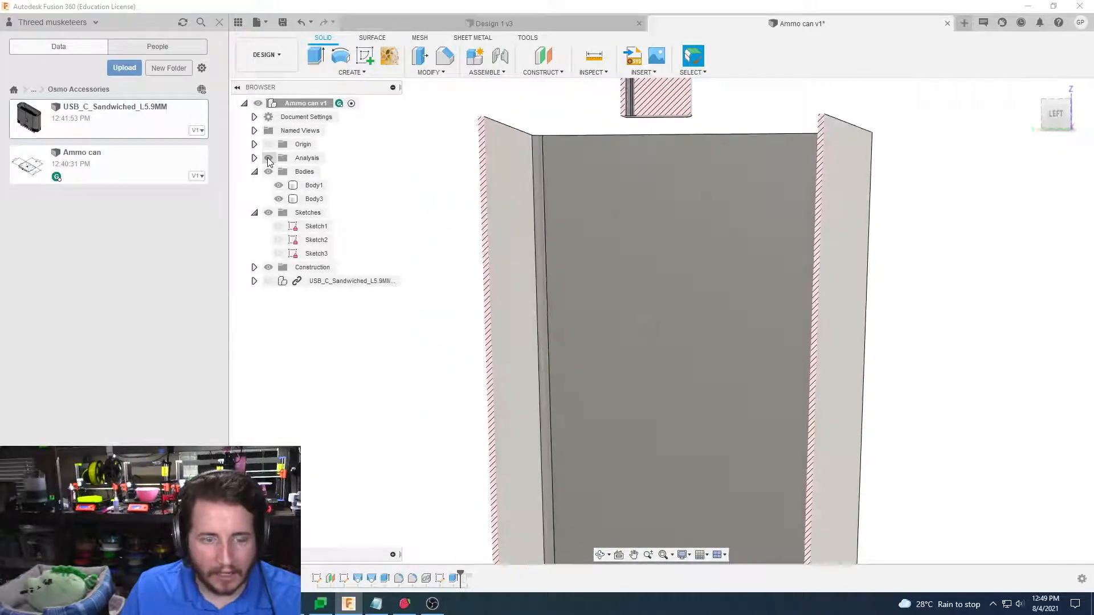
left_click(418, 68)
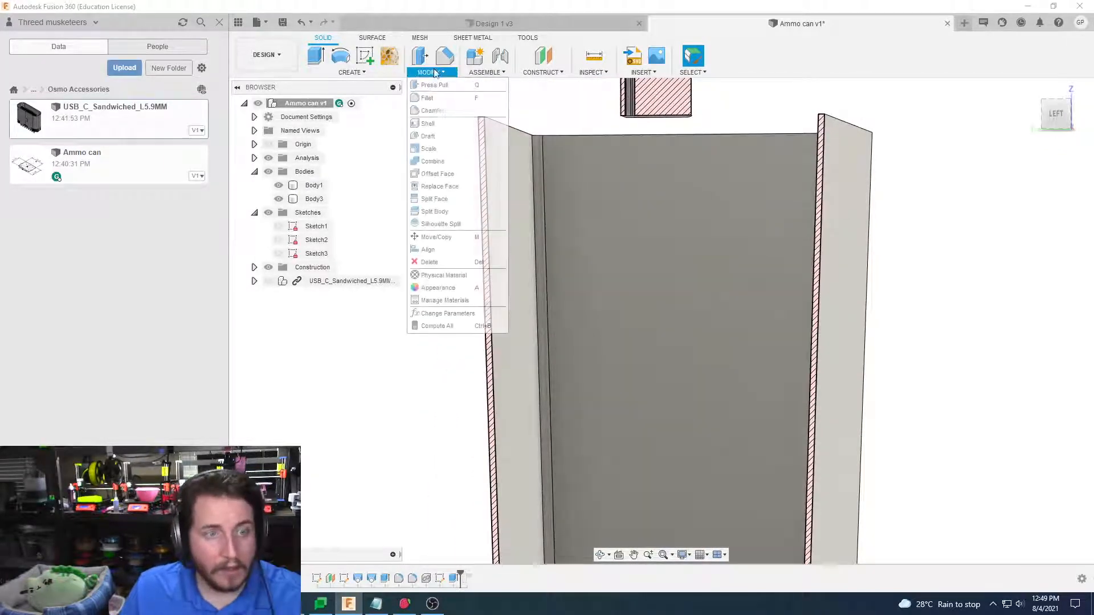
left_click(433, 252)
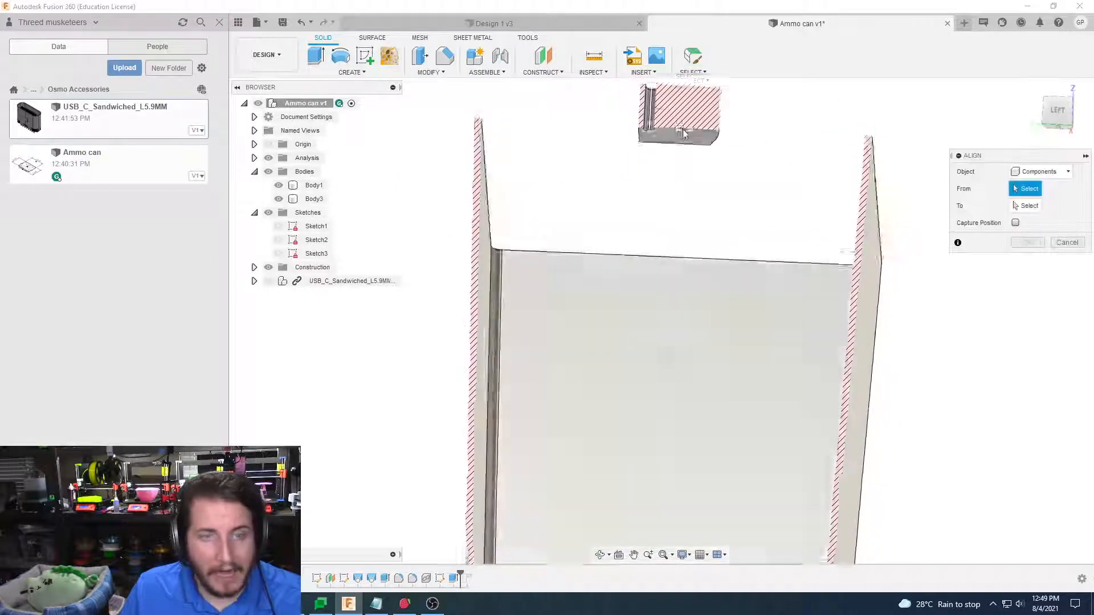
middle_click_drag(701, 186, 652, 447, "shift")
scroll(652, 446, "down", 3)
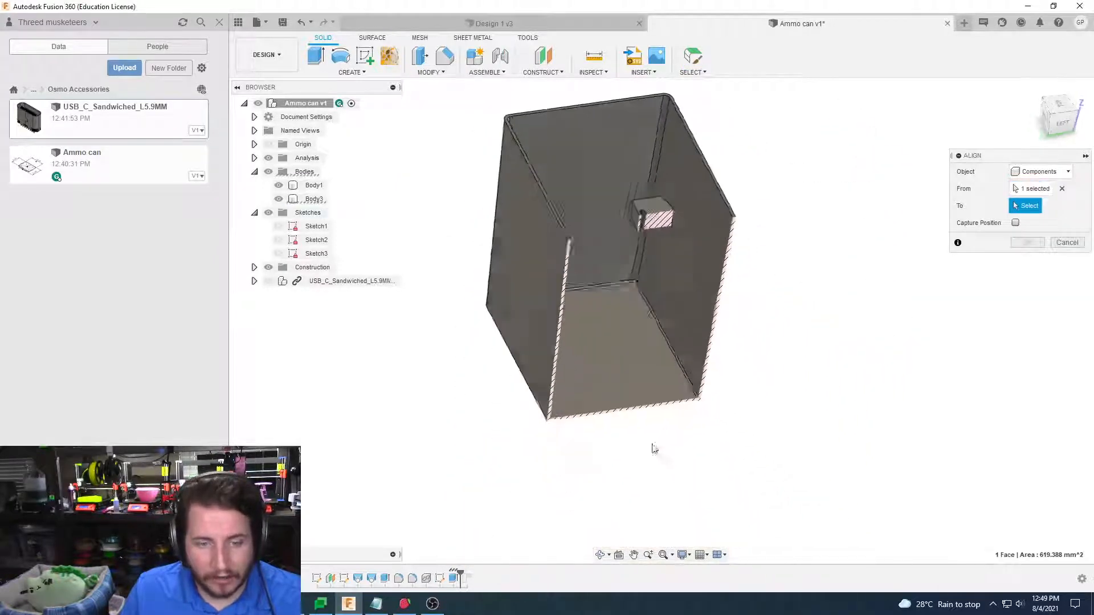
scroll(618, 358, "up", 2)
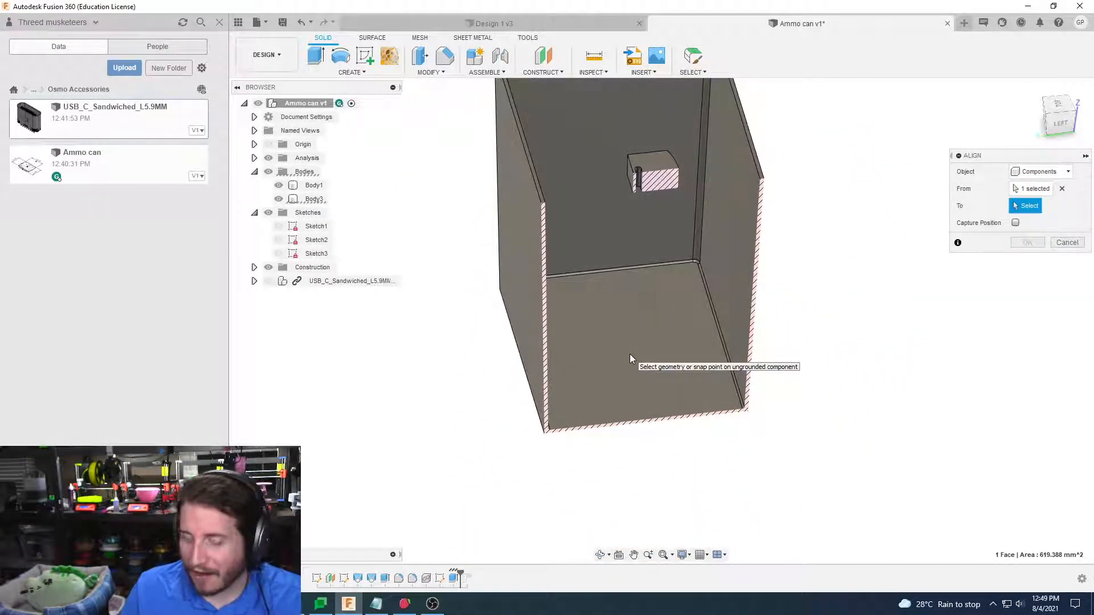
middle_click_drag(630, 354, 627, 357, "shift")
middle_click_drag(541, 306, 1057, 243, "shift")
left_click(1059, 244)
middle_click_drag(868, 231, 380, 73, "shift")
key("m")
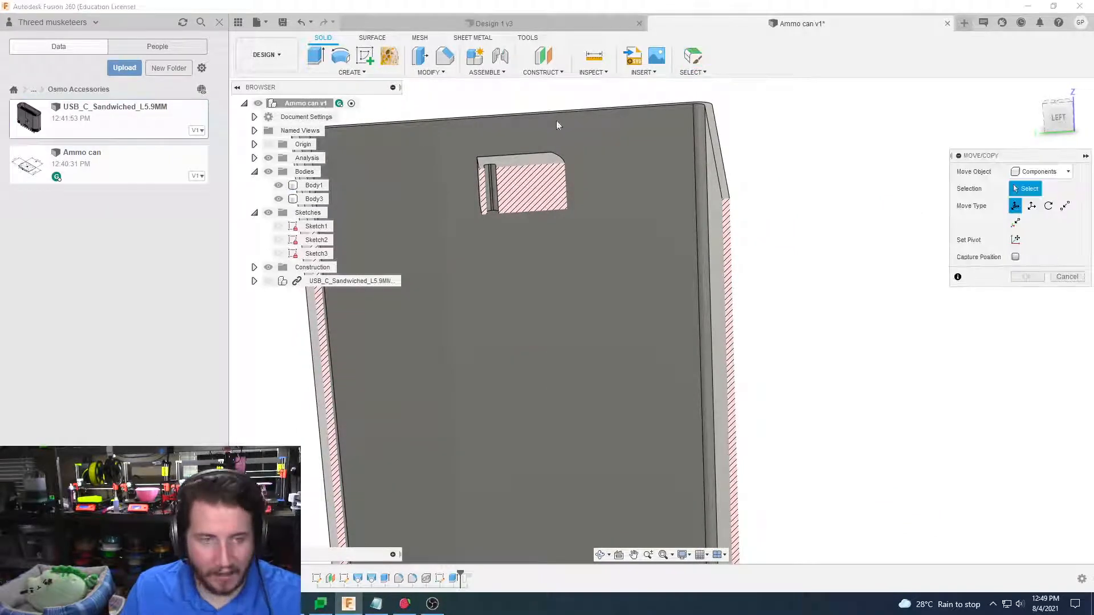
middle_click_drag(526, 168, 528, 174, "shift")
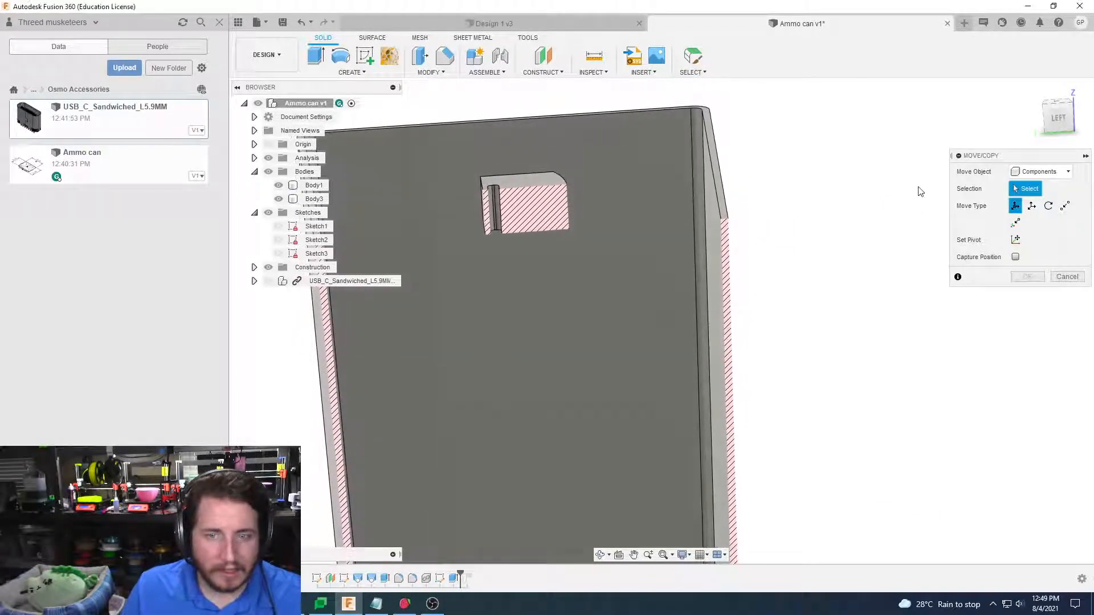
left_click(1041, 199)
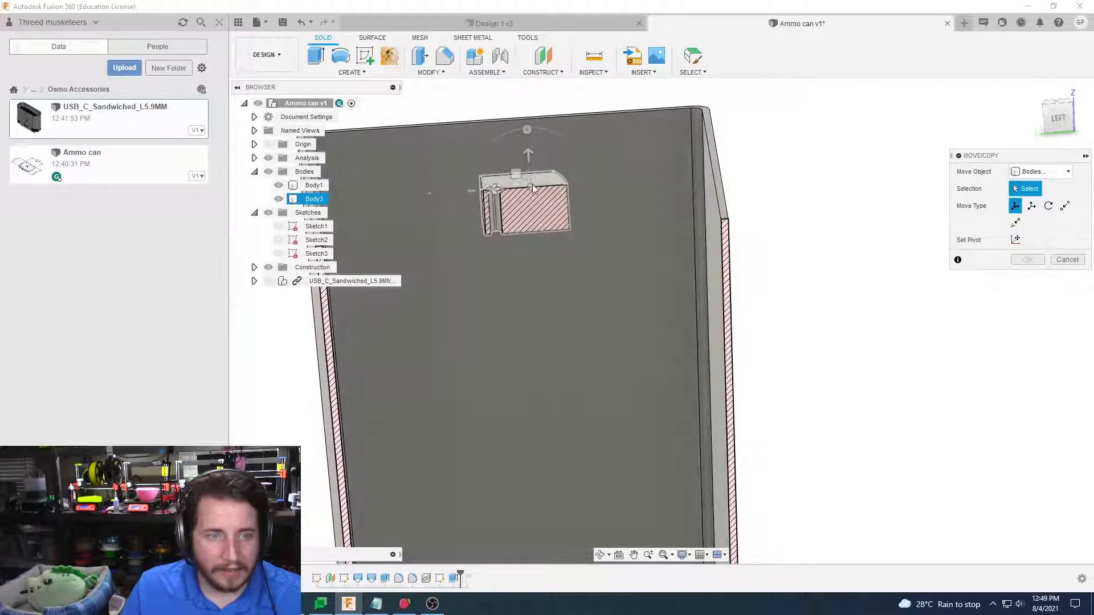
left_click(1068, 260)
Align the connector block as a body so its underside sits on the can's inside floor, then reopen and reapply the alignment
left_click(430, 72)
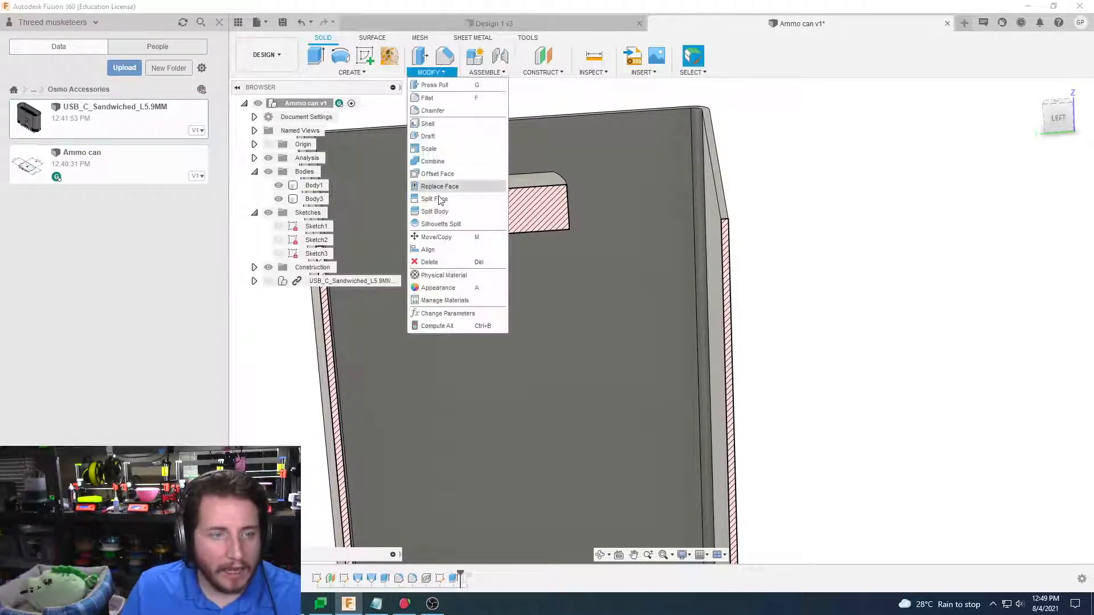
left_click(428, 250)
left_click(1029, 200)
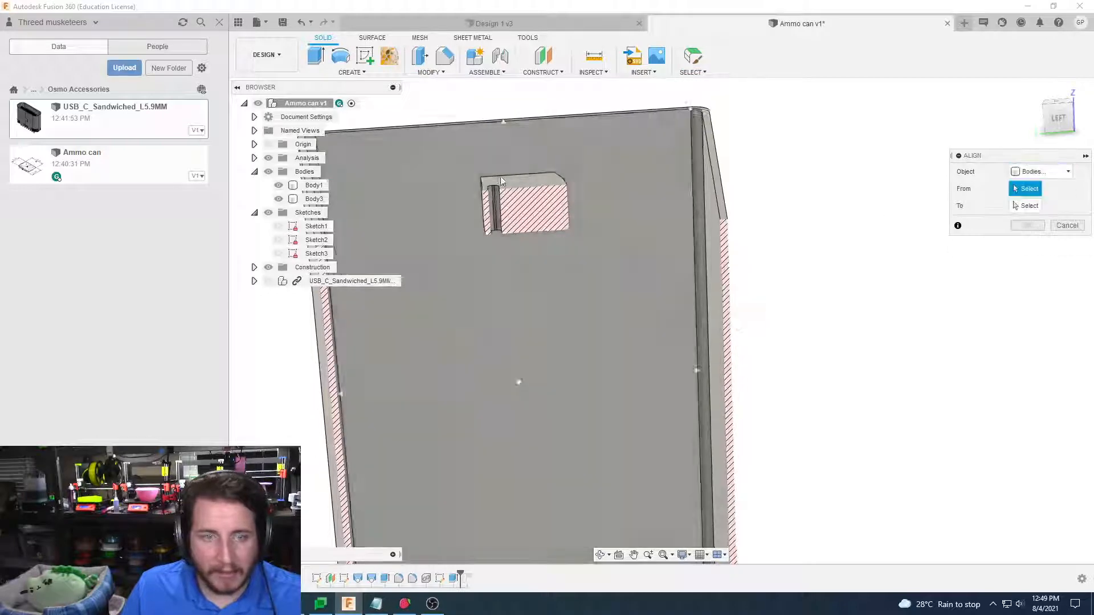
middle_click_drag(500, 176, 544, 362, "shift")
left_click(673, 192)
left_click(543, 361)
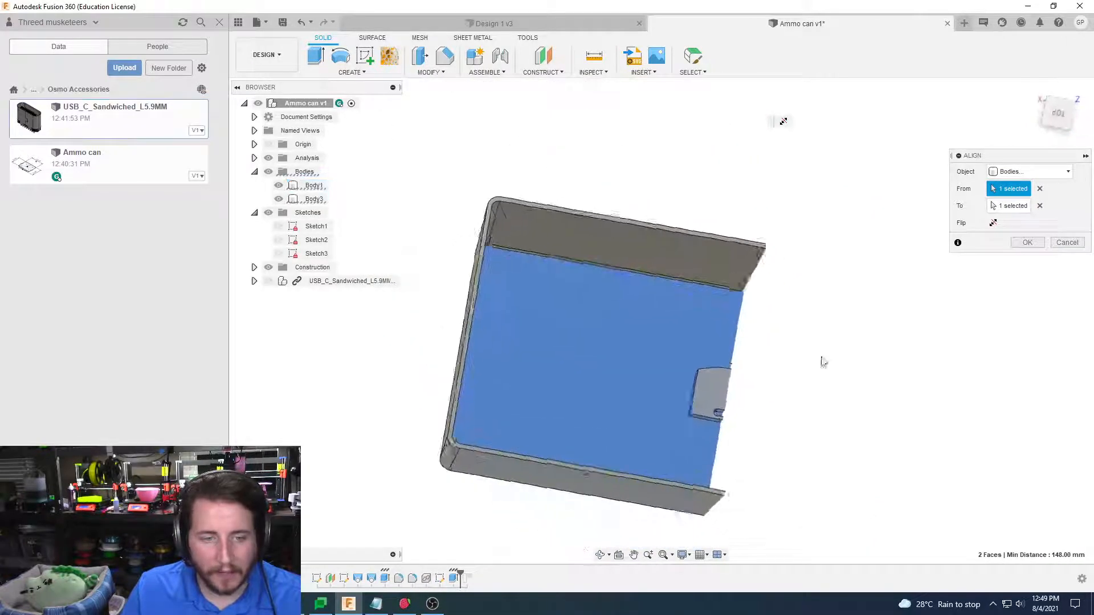
left_click(1027, 243)
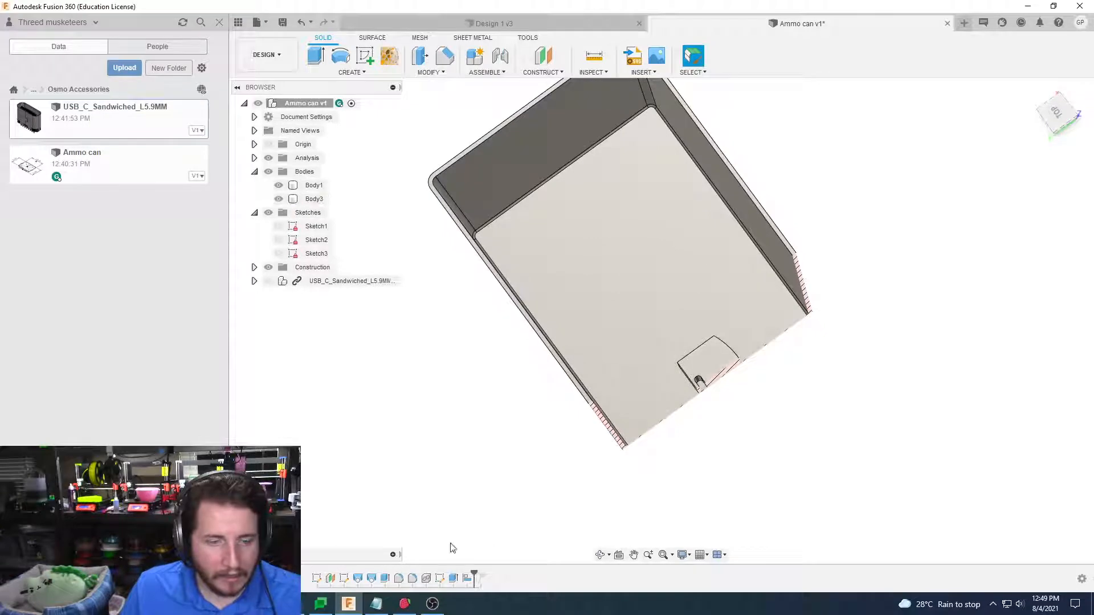
double_click(469, 578)
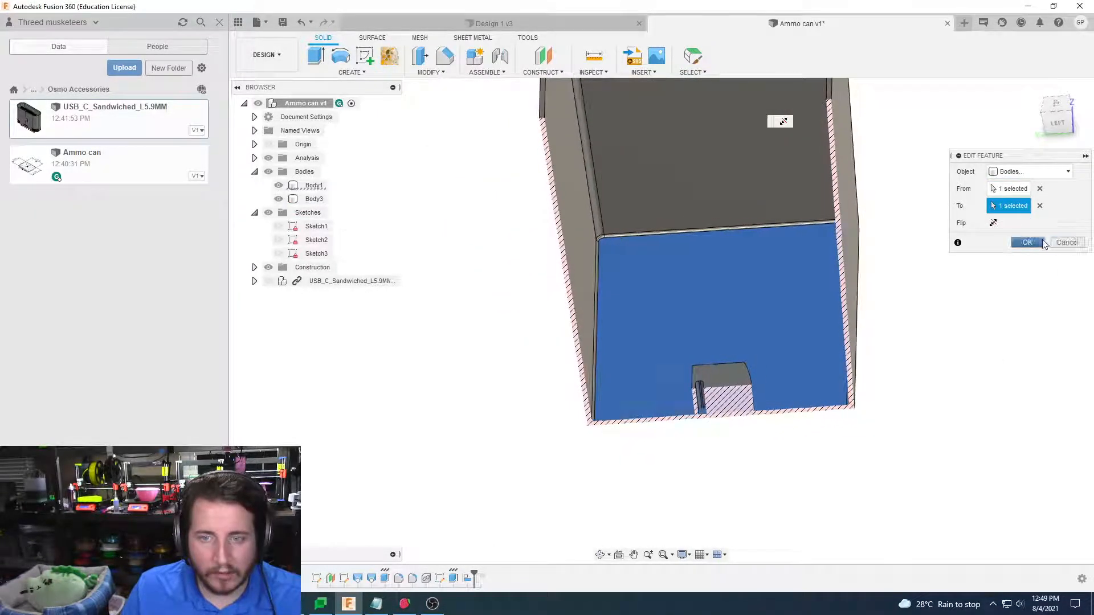
left_click(1043, 243)
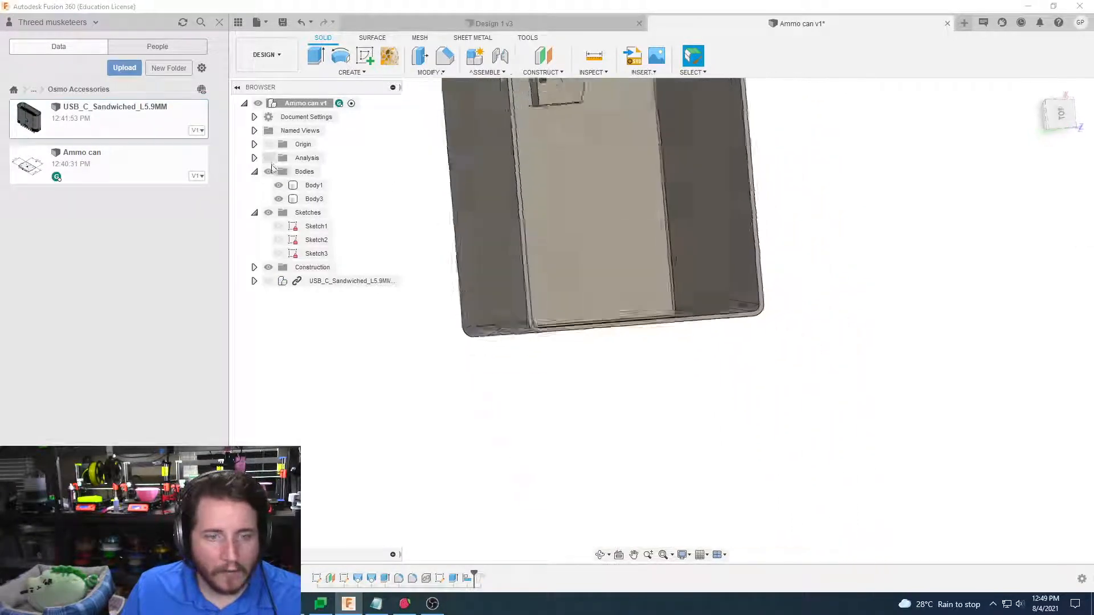
Rename the can body to "ammo box" and the connector block body to "osmo blank base"
left_click(314, 187)
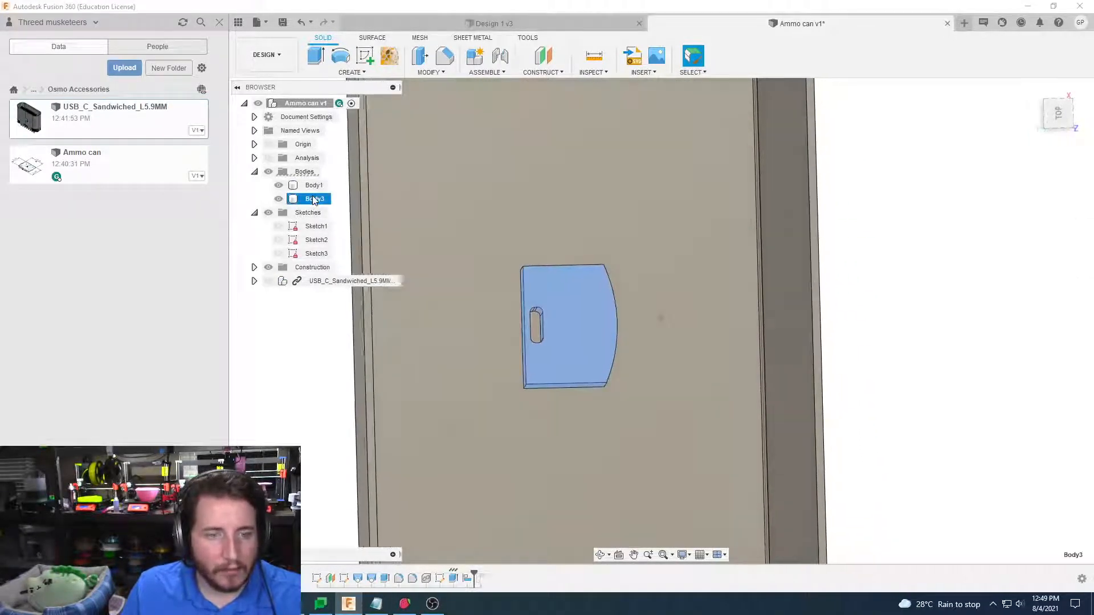
double_click(314, 186)
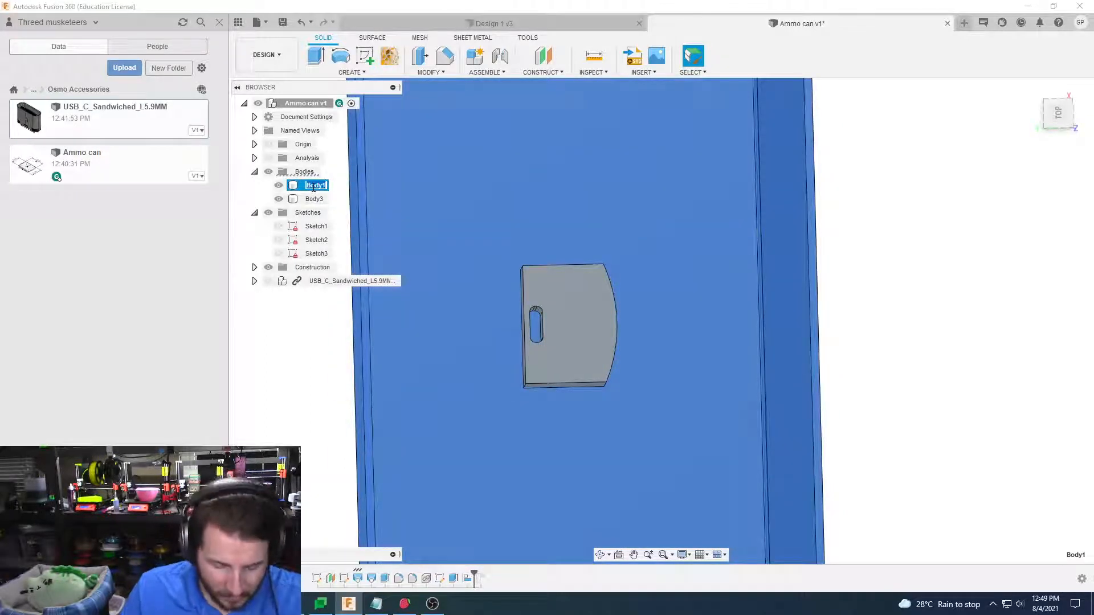
type("ammo box")
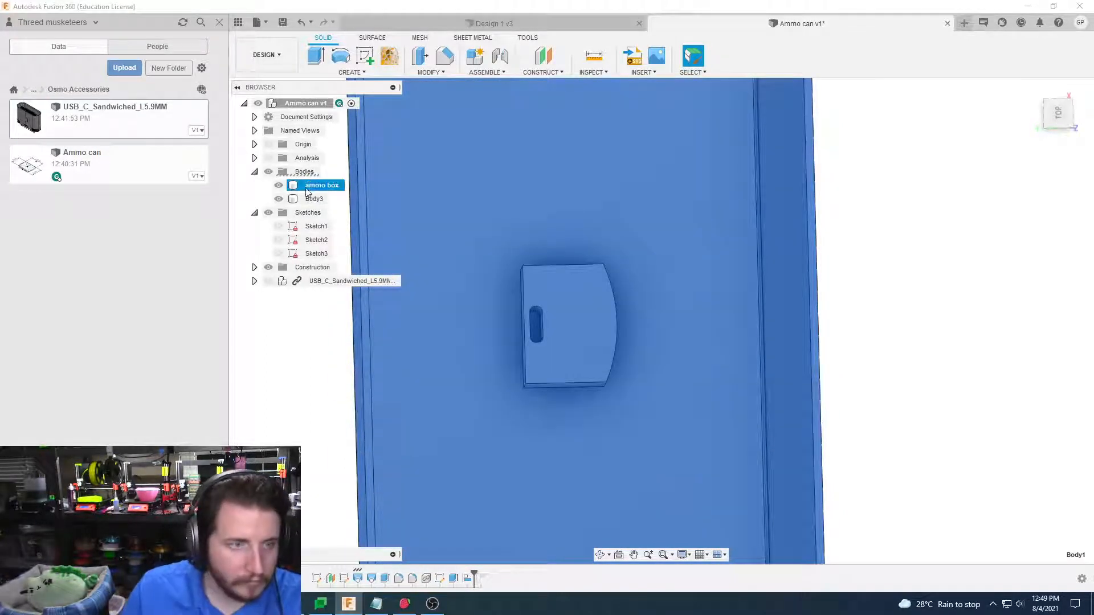
left_click(314, 199)
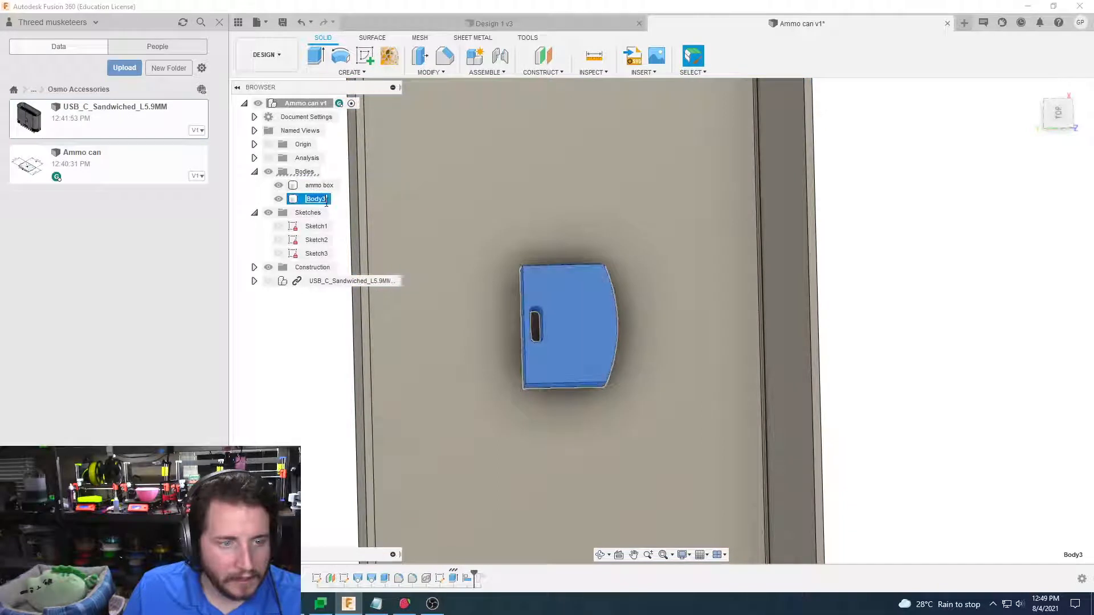
double_click(315, 198)
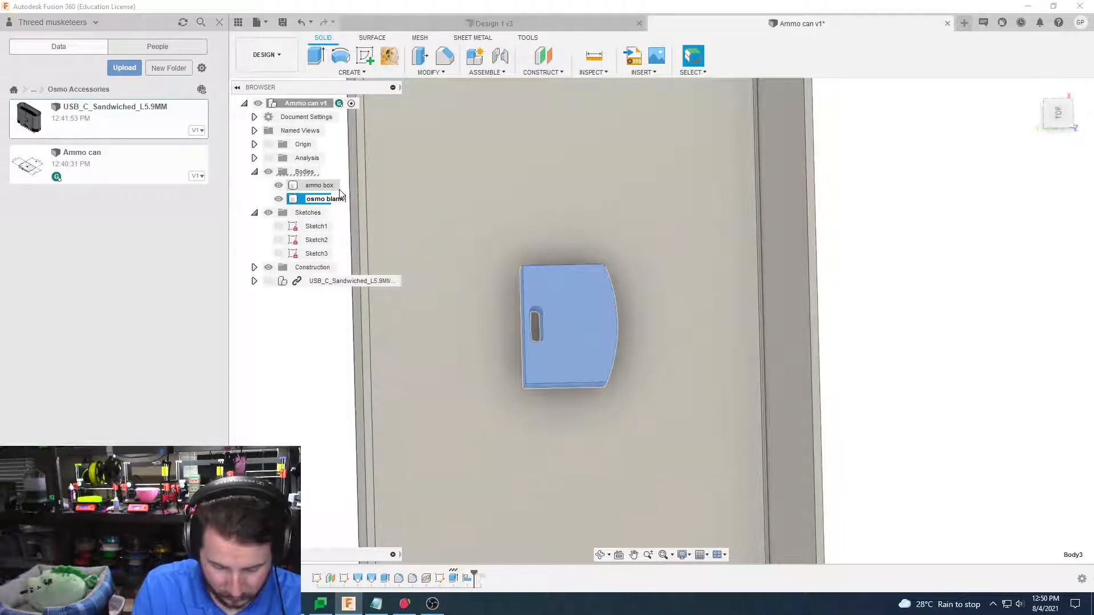
type("osmo blank base")
key("Return")
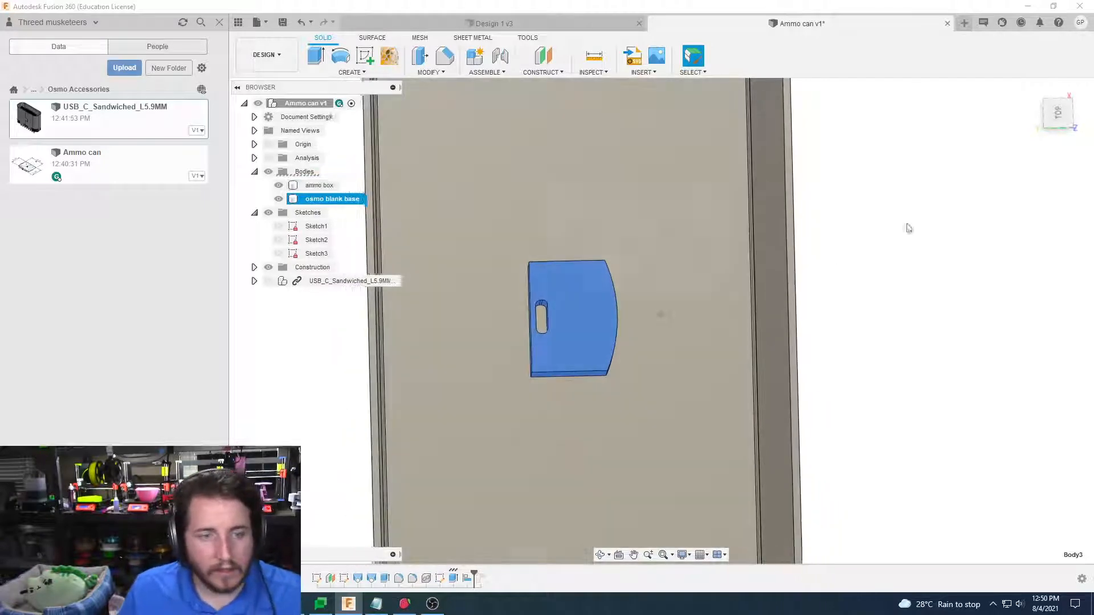
Try to rotate only the top face of the osmo blank base by -90 degrees about Z
left_click(595, 416)
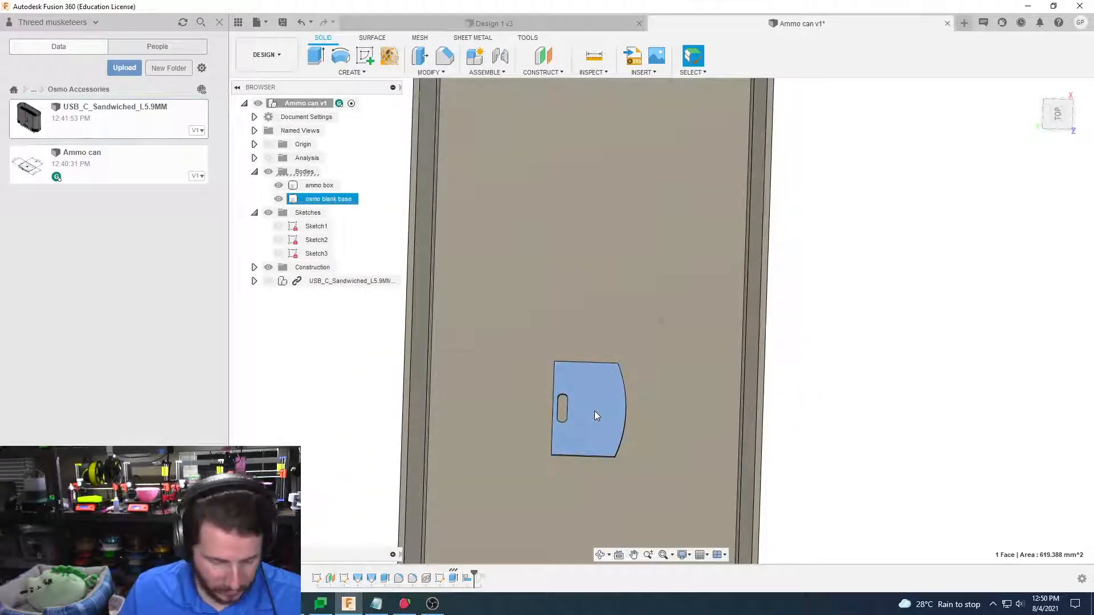
scroll(793, 359, "down", 4)
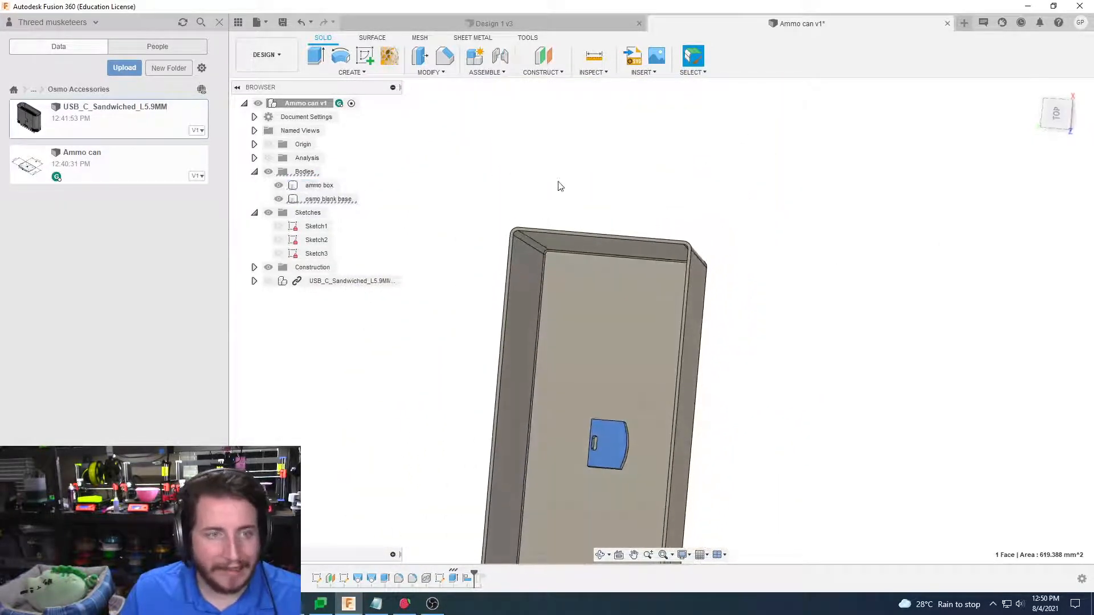
key("m")
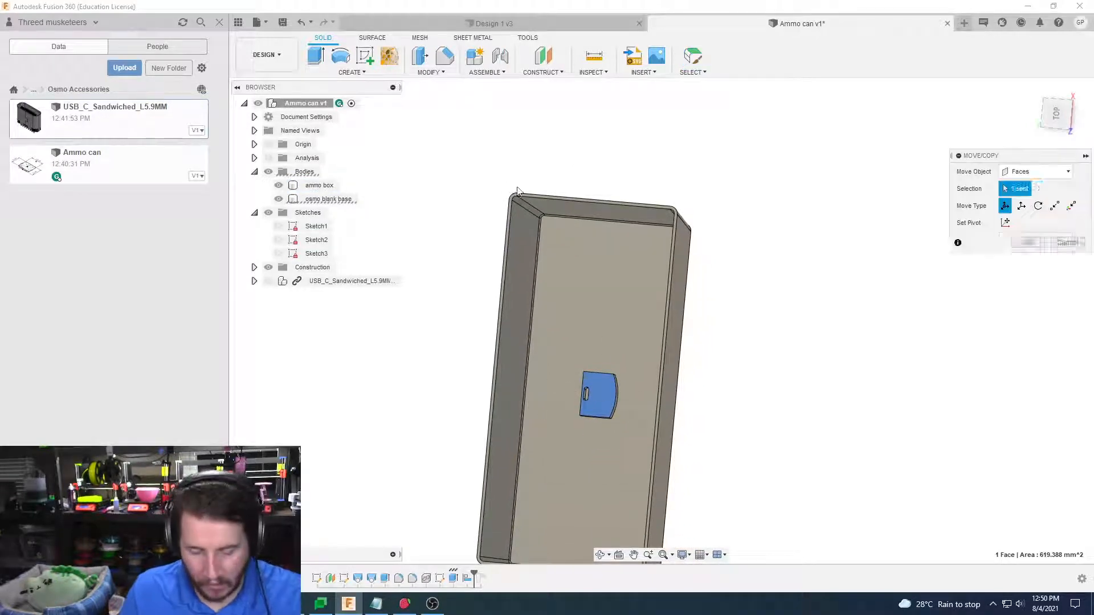
scroll(583, 415, "up", 3)
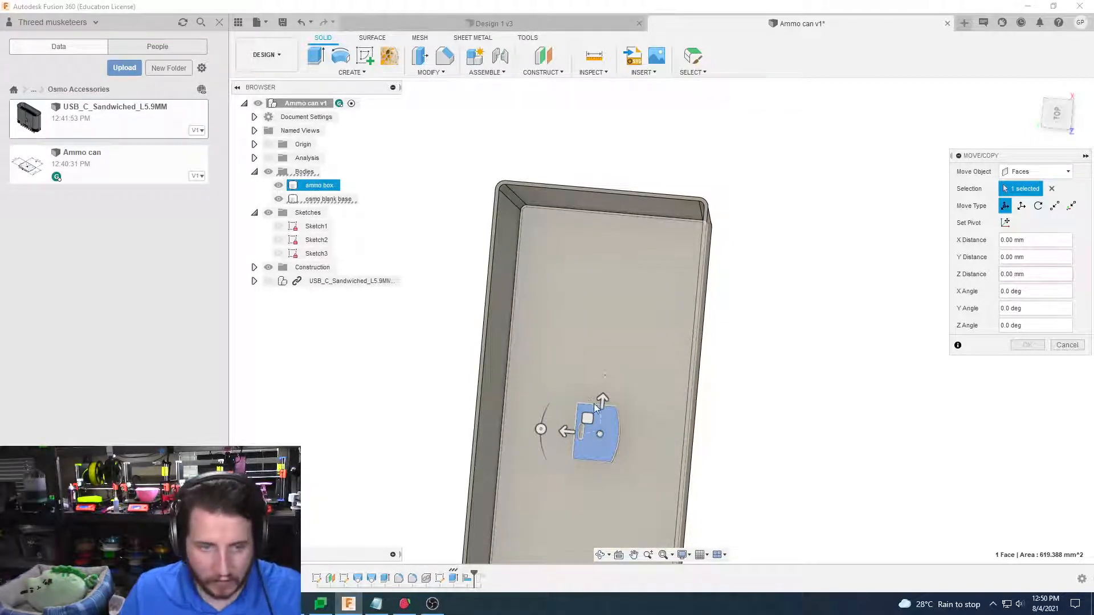
middle_click_drag(573, 442, 545, 404, "shift")
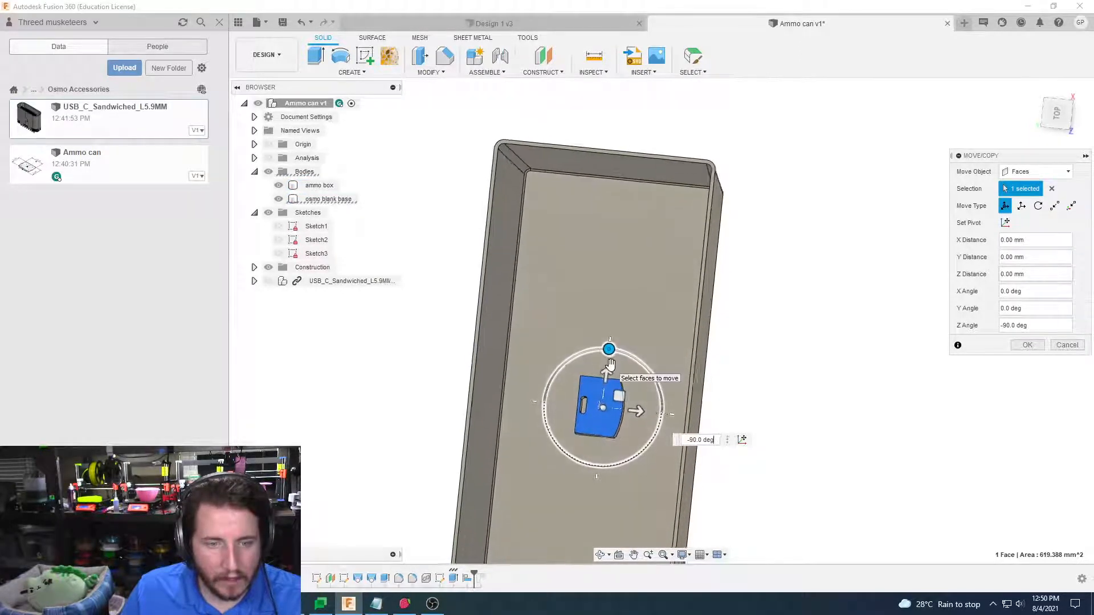
scroll(611, 370, "up", 5)
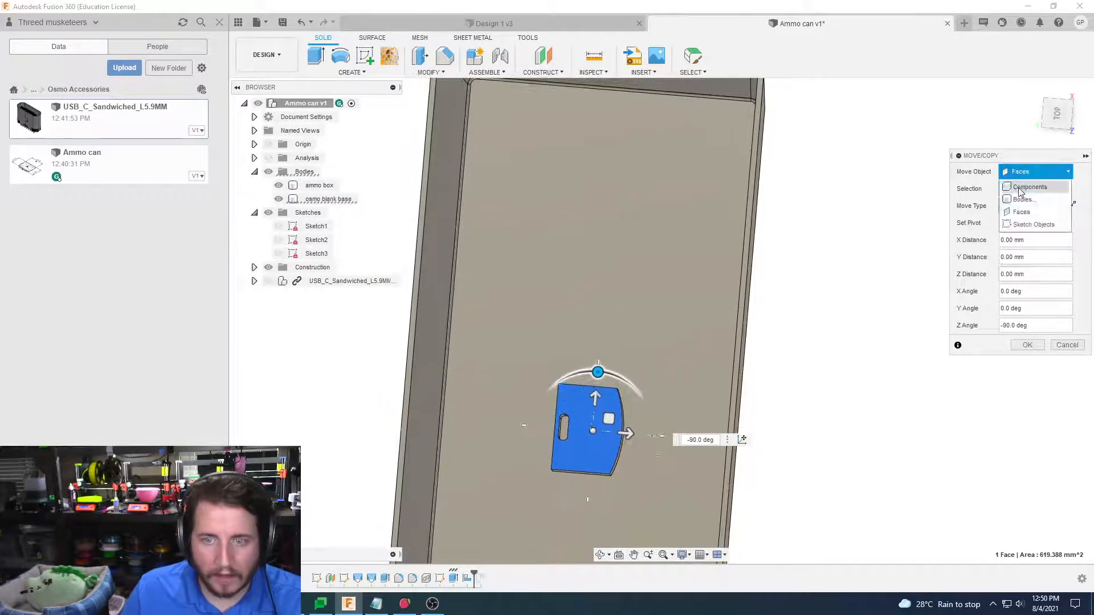
Set the move to act on bodies and rotate the osmo blank base by -90 degrees about Z
left_click(1021, 198)
left_click(590, 409)
middle_click_drag(591, 409, 530, 394, "shift")
left_click(558, 375)
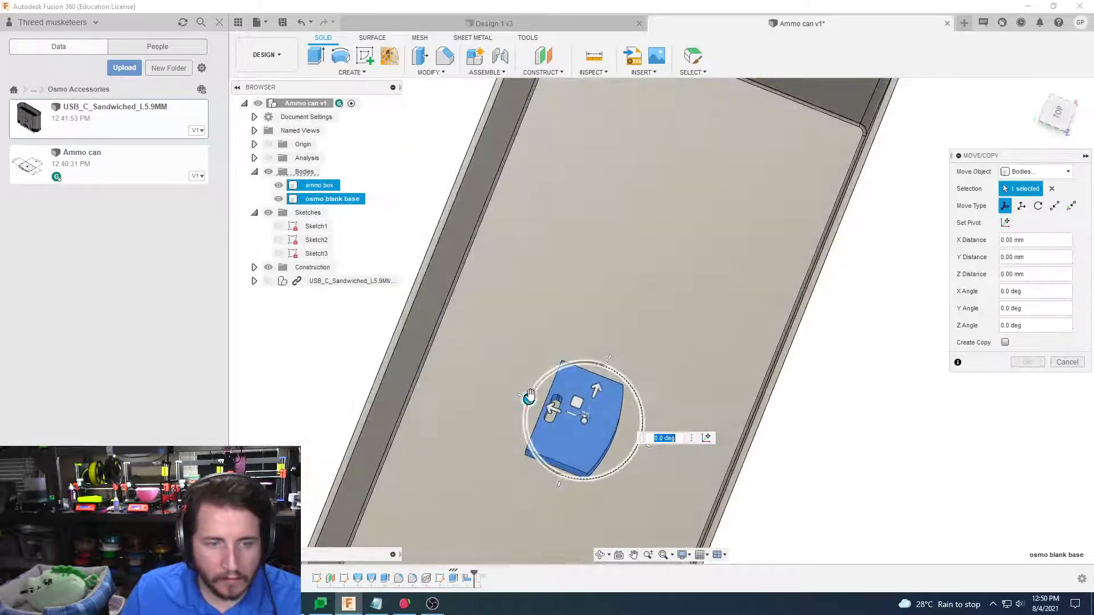
left_click_drag(573, 369, 612, 370)
middle_click_drag(610, 364, 630, 432, "shift")
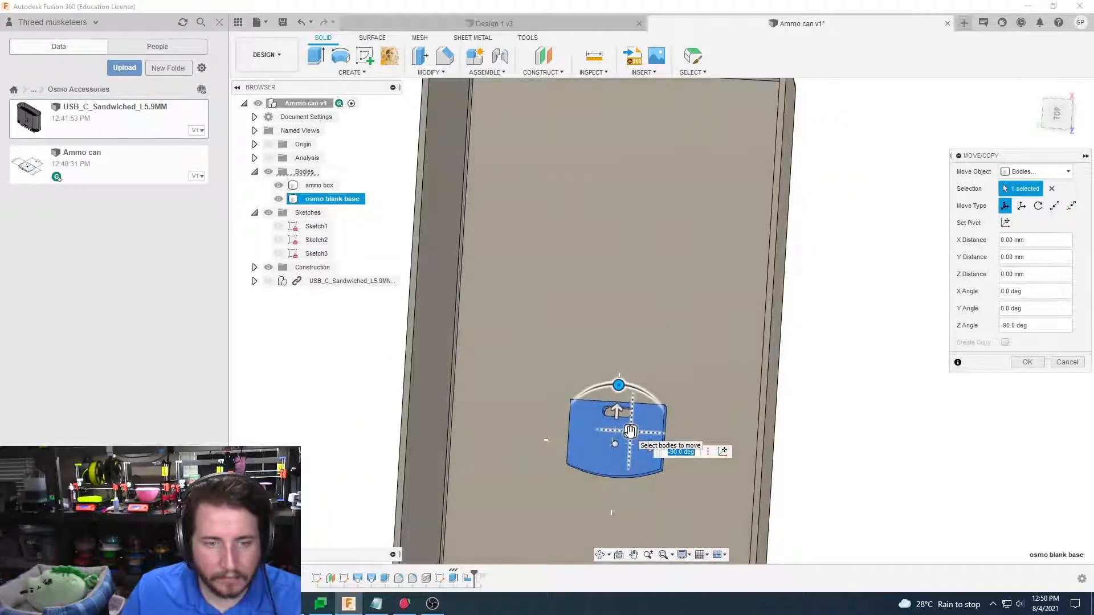
Move the osmo blank base into a corner of the can floor, about 22.1 mm in X and 96.7 mm in Y
left_click_drag(630, 432, 725, 248)
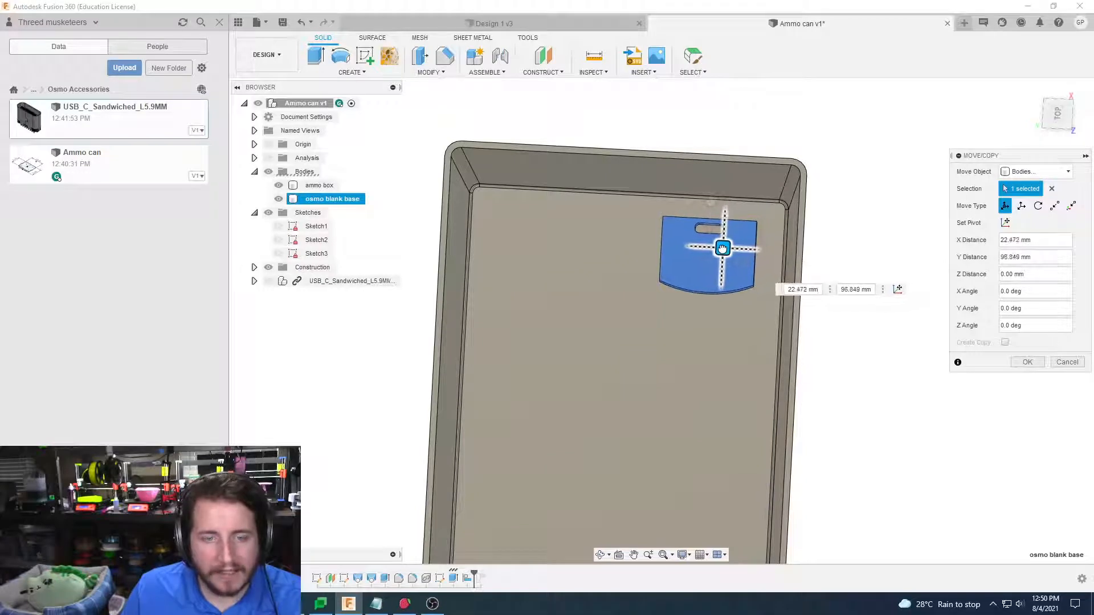
left_click_drag(722, 249, 721, 248)
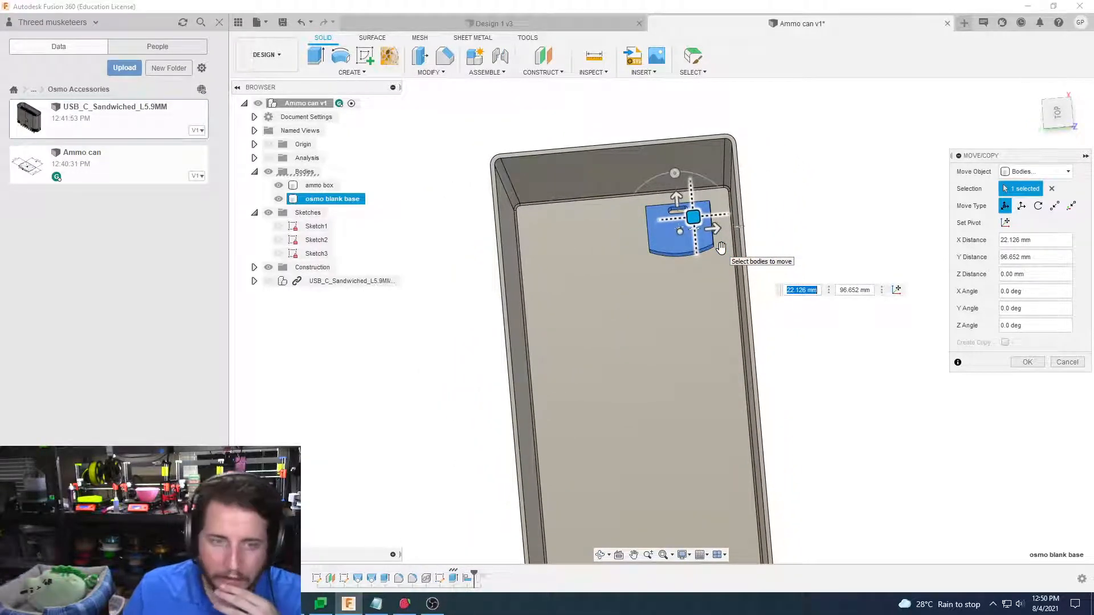
left_click(1026, 362)
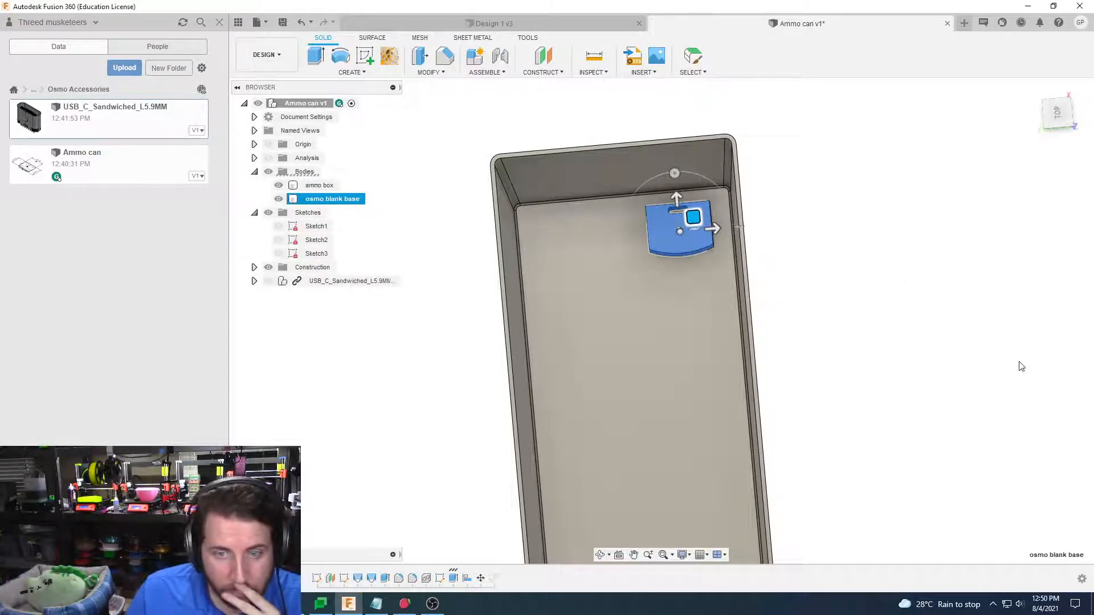
left_click(919, 261)
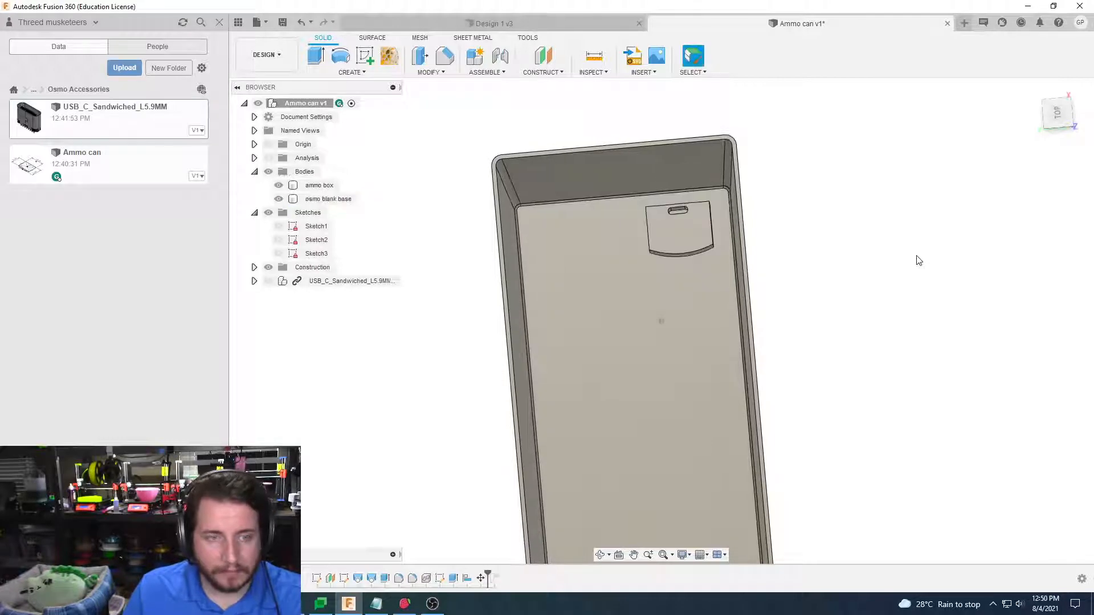
Start a sketch on the can's inside floor and project the floor face's outline into it
left_click(362, 57)
left_click(647, 310)
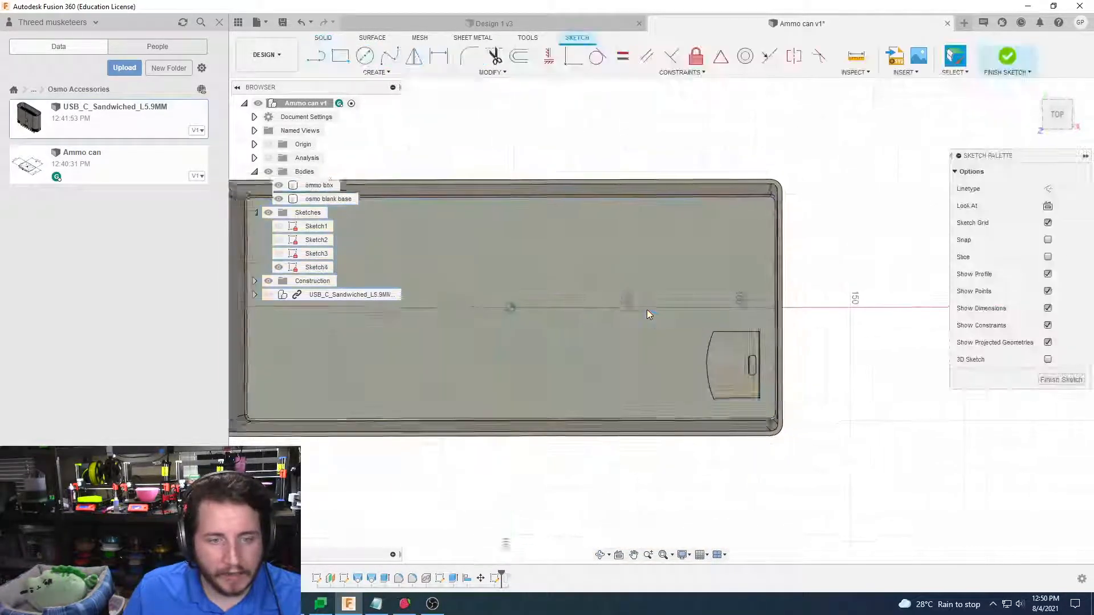
key("p")
left_click(559, 283)
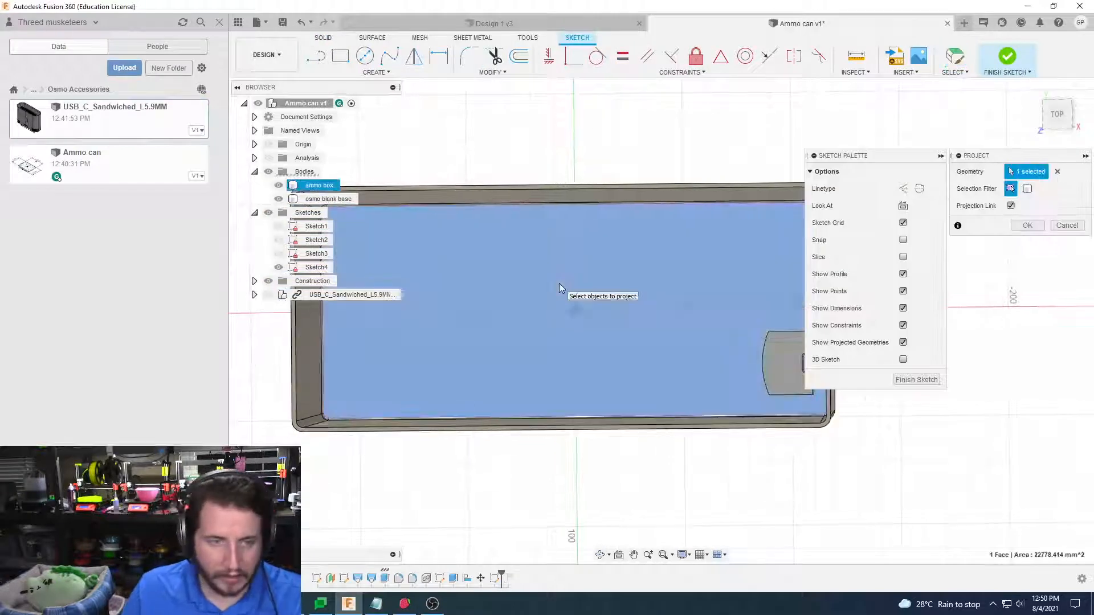
left_click(1026, 226)
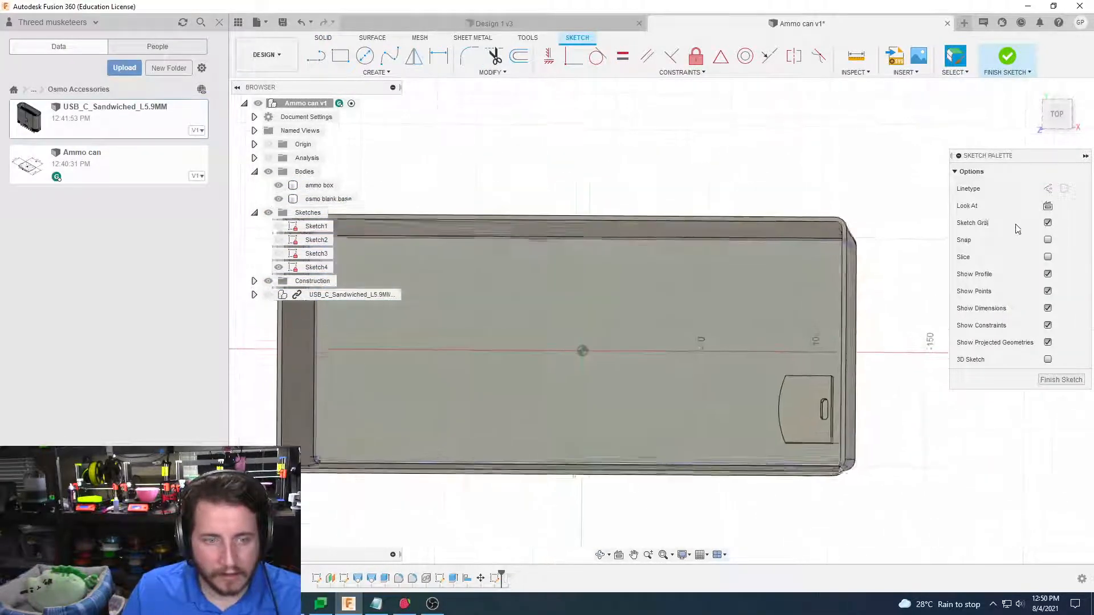
Draw construction centerlines from the origin to the floor's short edge and toward its long edge, and finish the sketch
left_click(610, 388)
key("l")
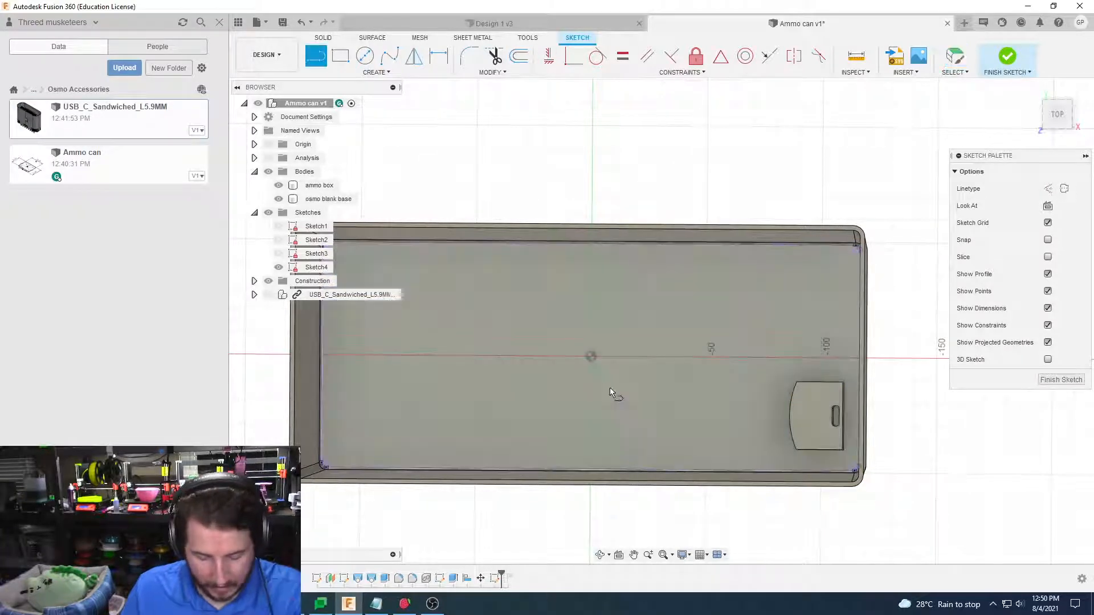
left_click(591, 355)
left_click(858, 355)
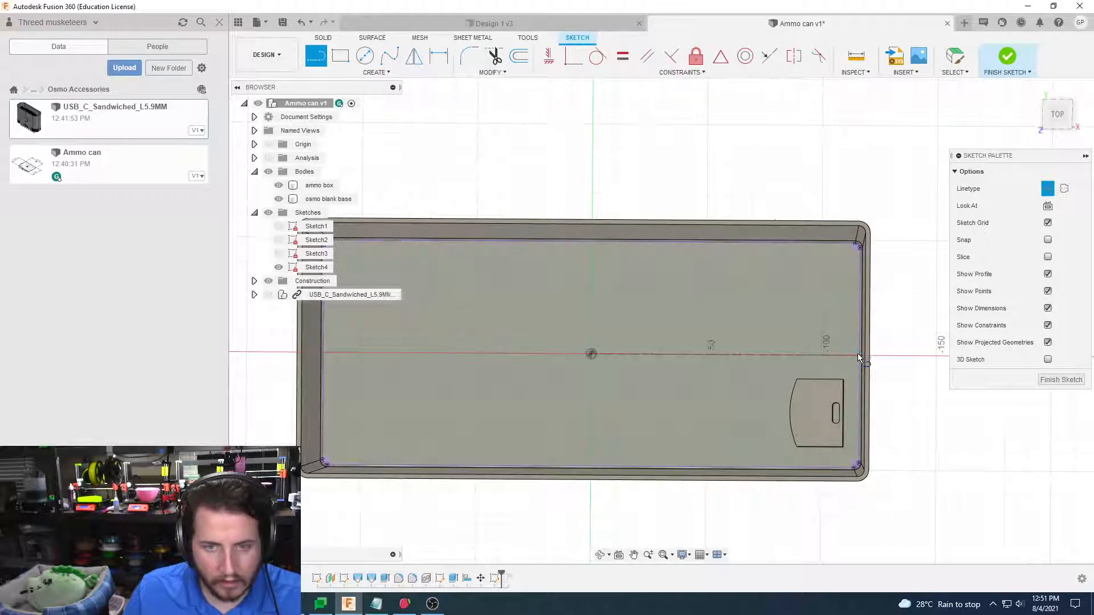
left_click(592, 353)
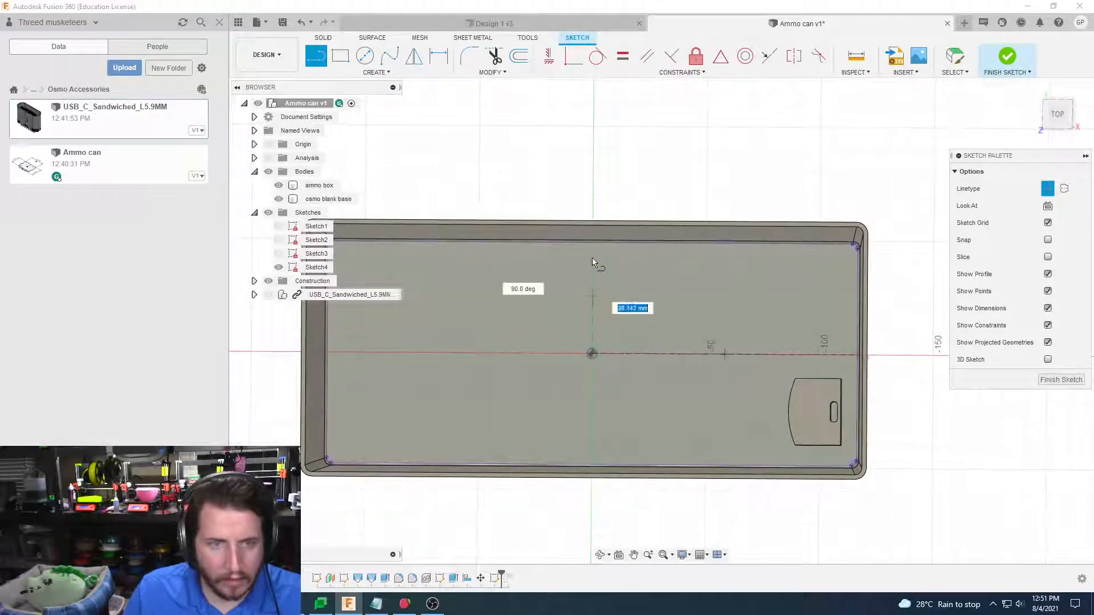
left_click(594, 196)
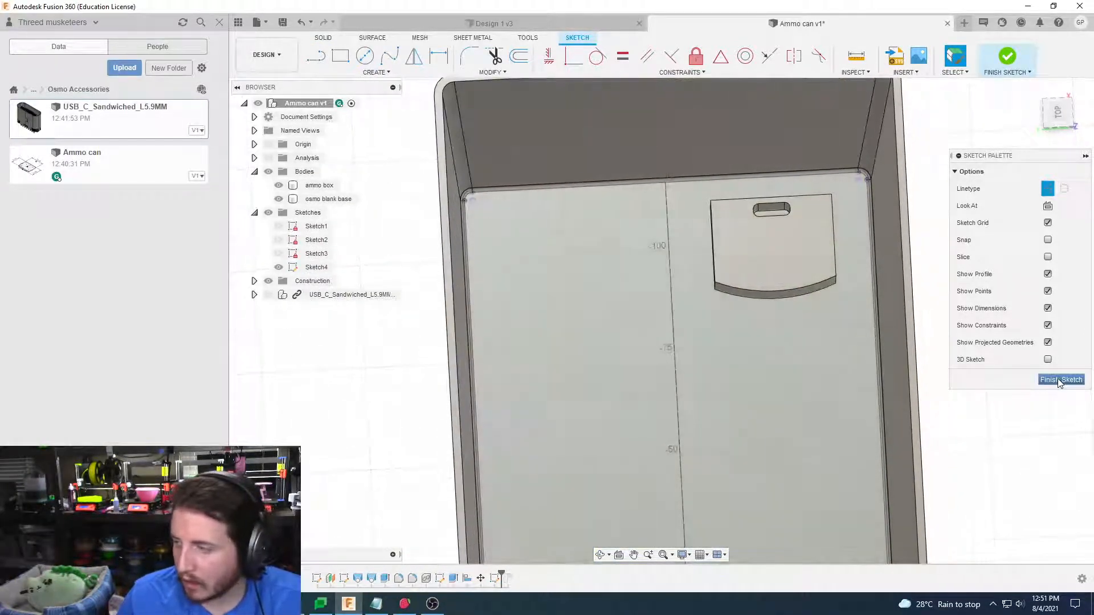
scroll(776, 276, "up", 3)
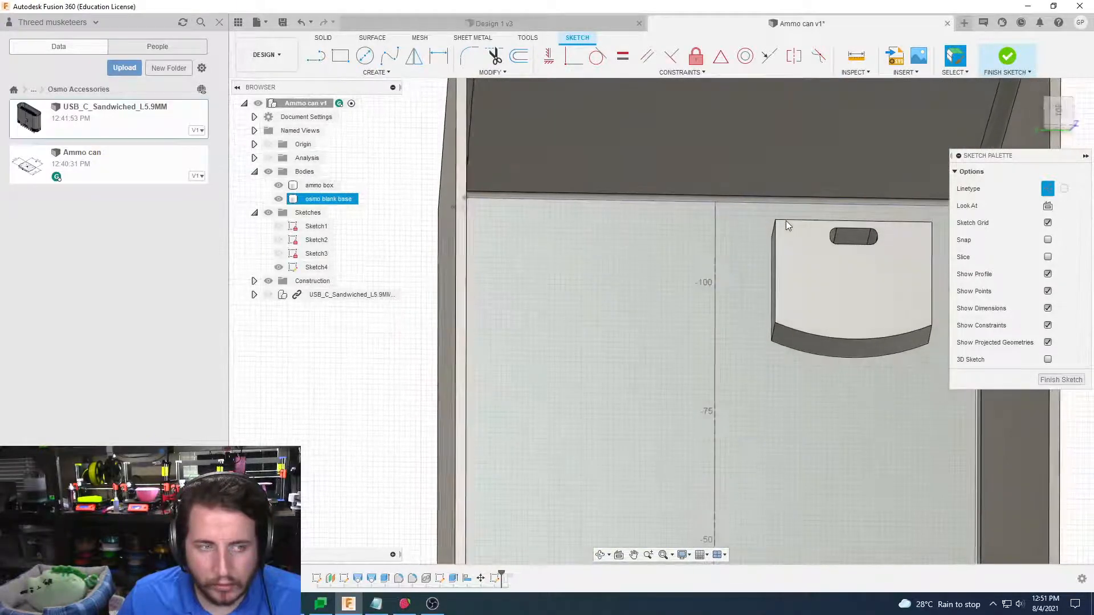
left_click(1060, 379)
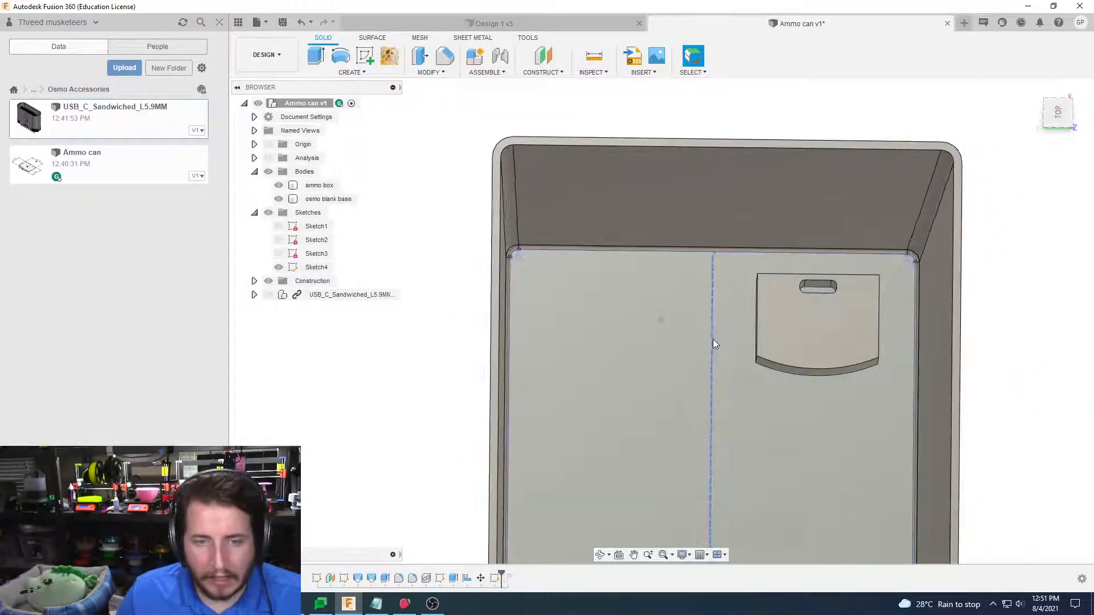
Measure the distance between the osmo blank base's inner side face and the lengthwise centerline on the can floor
middle_click_drag(713, 339, 896, 338, "shift")
left_click_drag(895, 338, 705, 312, "shift")
middle_click_drag(704, 312, 847, 362, "shift")
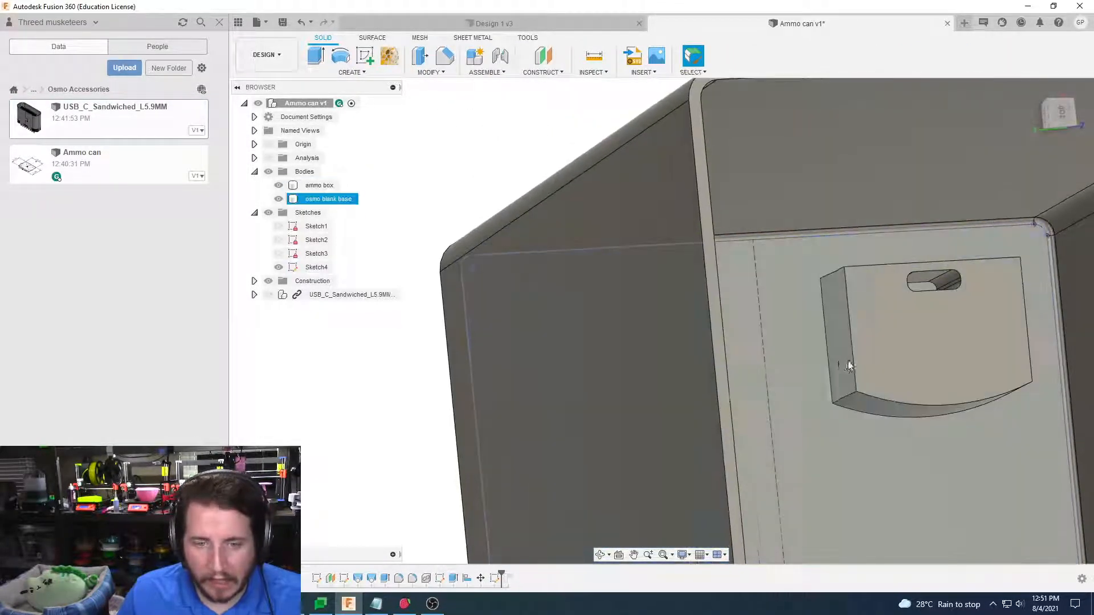
left_click(850, 358)
left_click(959, 365)
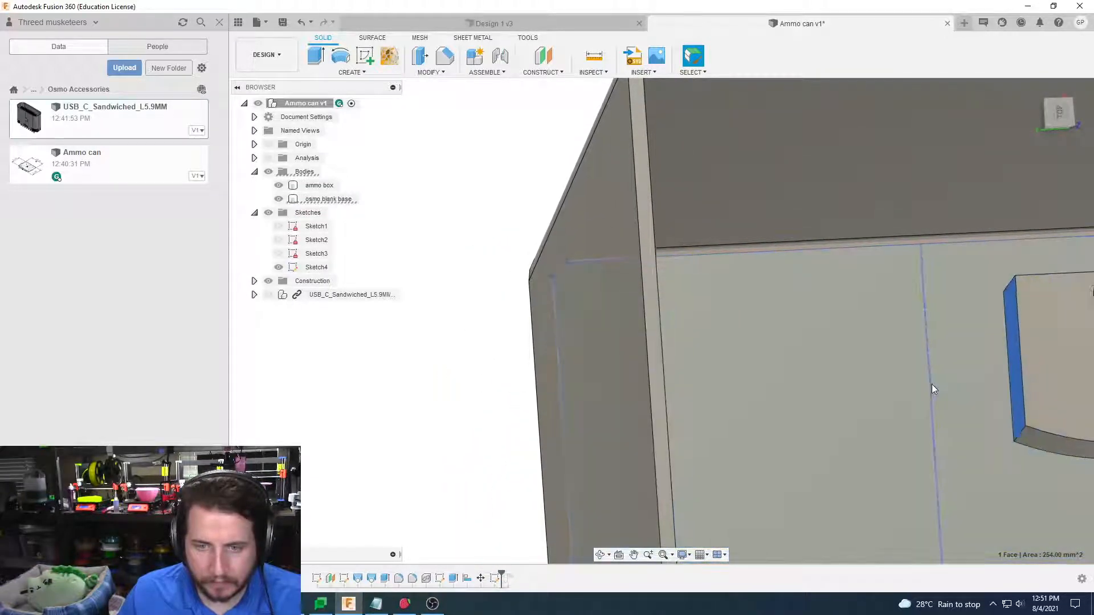
left_click(928, 384, "ctrl")
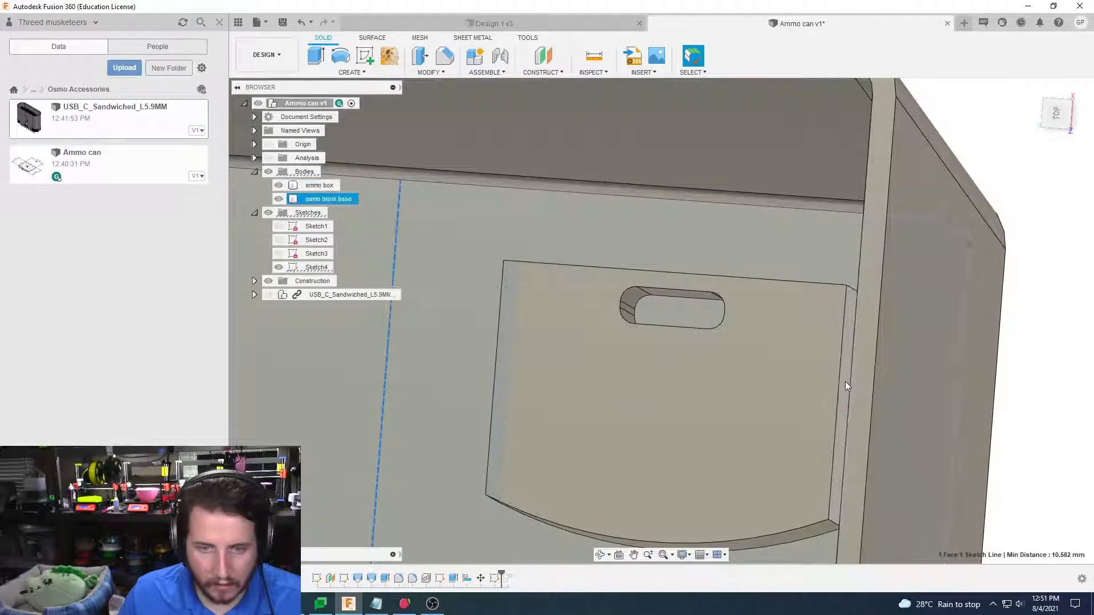
Measure the distance from the osmo blank base's outer side face to the box's nearby side sketch line
left_click(846, 382)
left_click(853, 393, "ctrl")
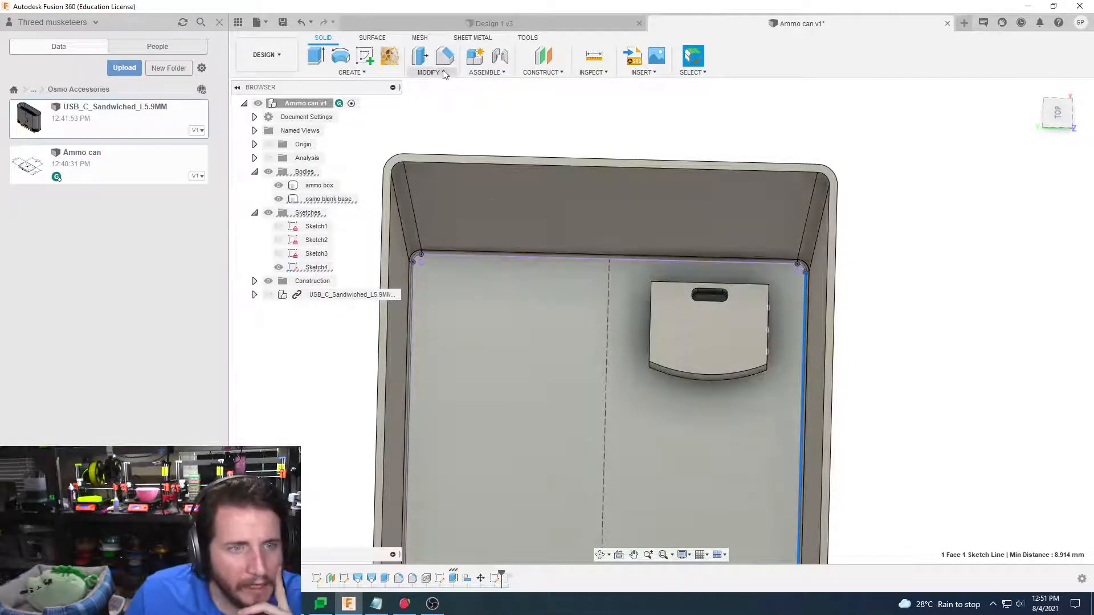
left_click(443, 73)
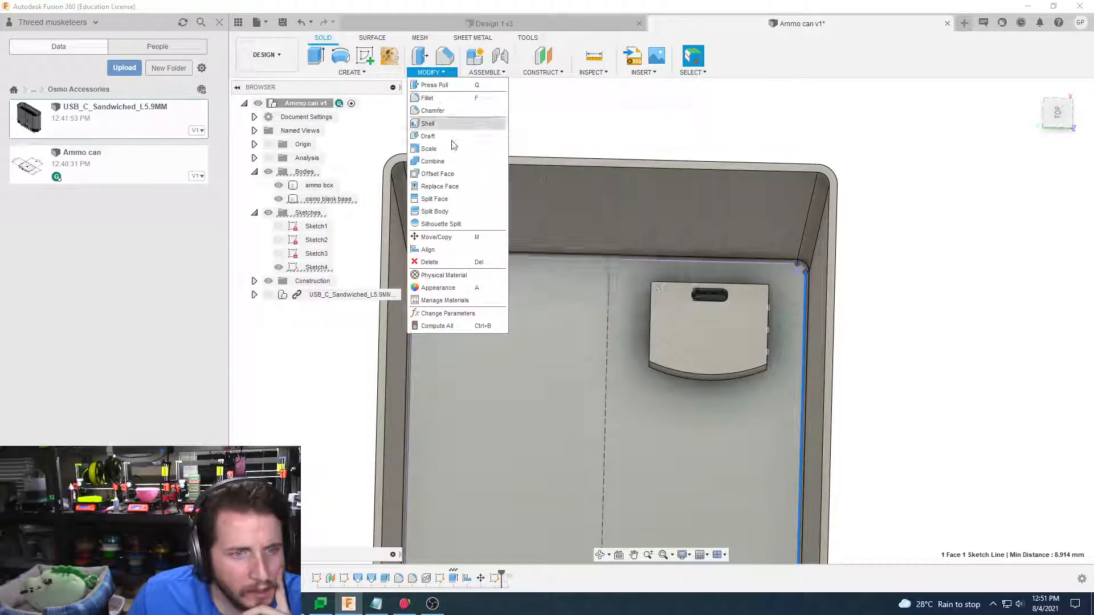
left_click(450, 251)
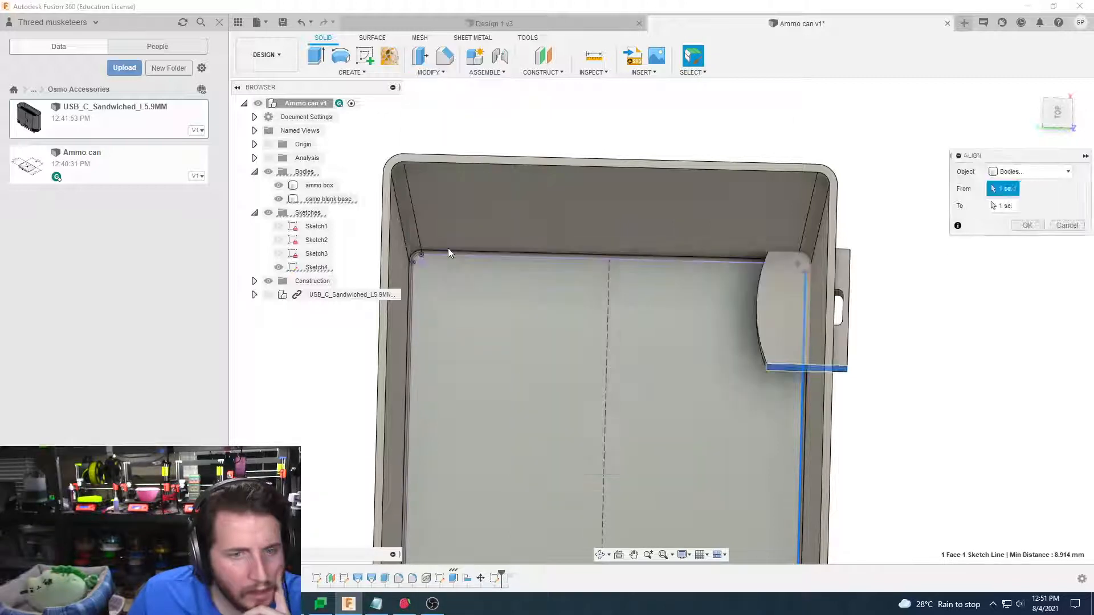
left_click(1060, 244)
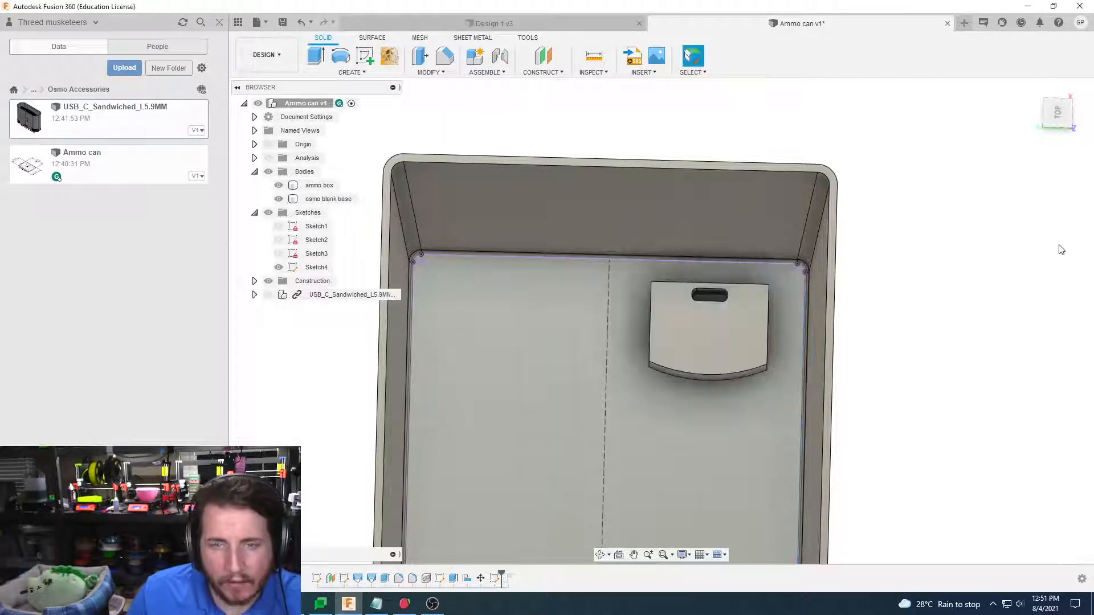
Move the osmo blank base body by -1.00 mm in Y, toward the box's nearby side wall
key("m")
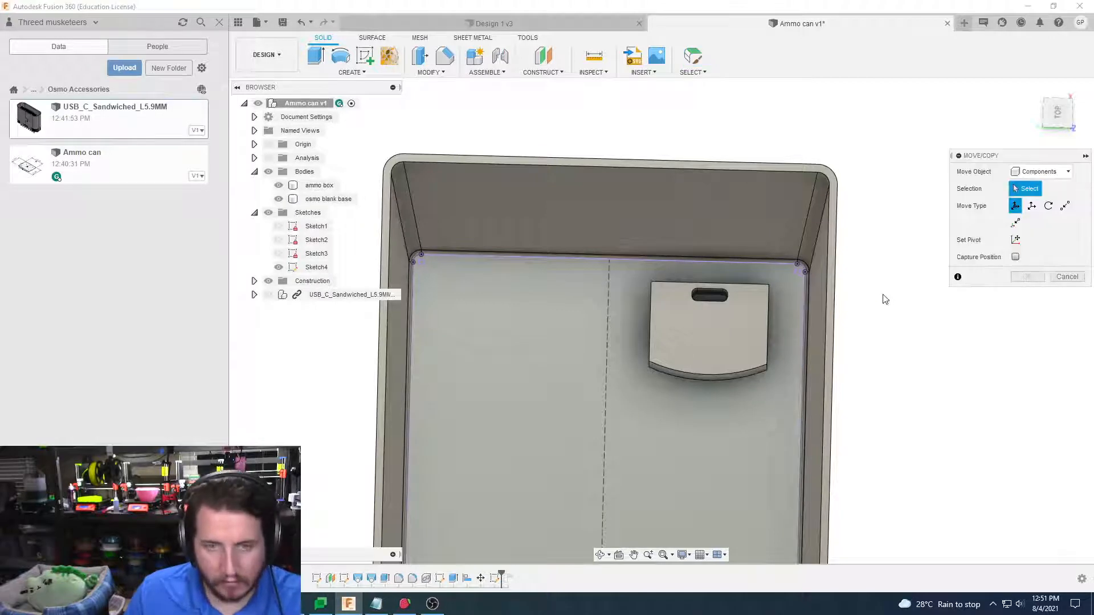
left_click(1033, 171)
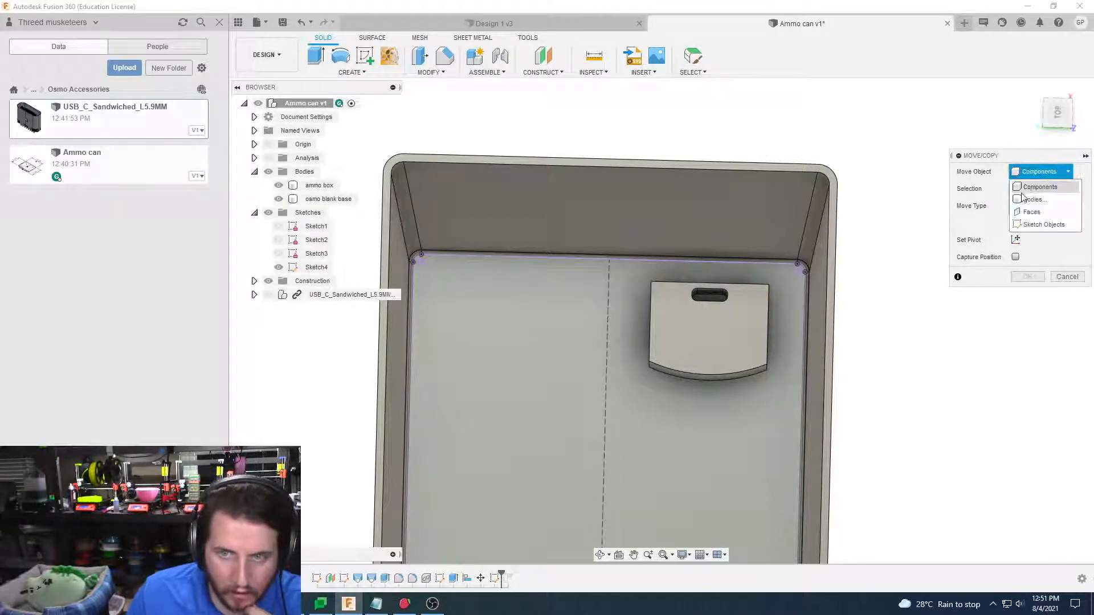
left_click(1037, 186)
left_click(701, 326)
left_click(701, 326)
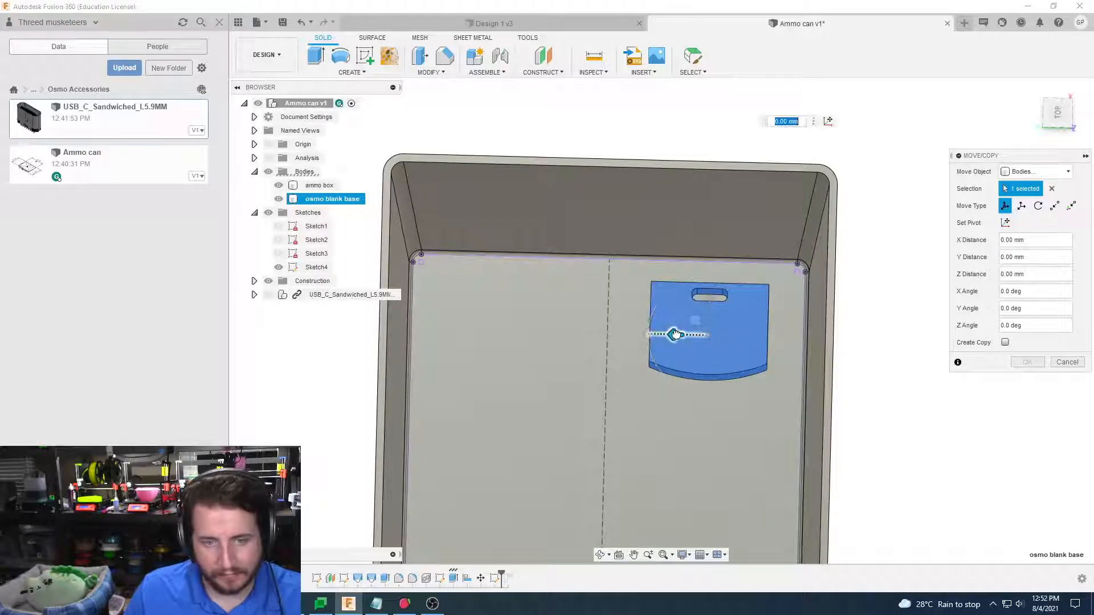
left_click_drag(678, 334, 692, 332)
scroll(692, 332, "up", 5)
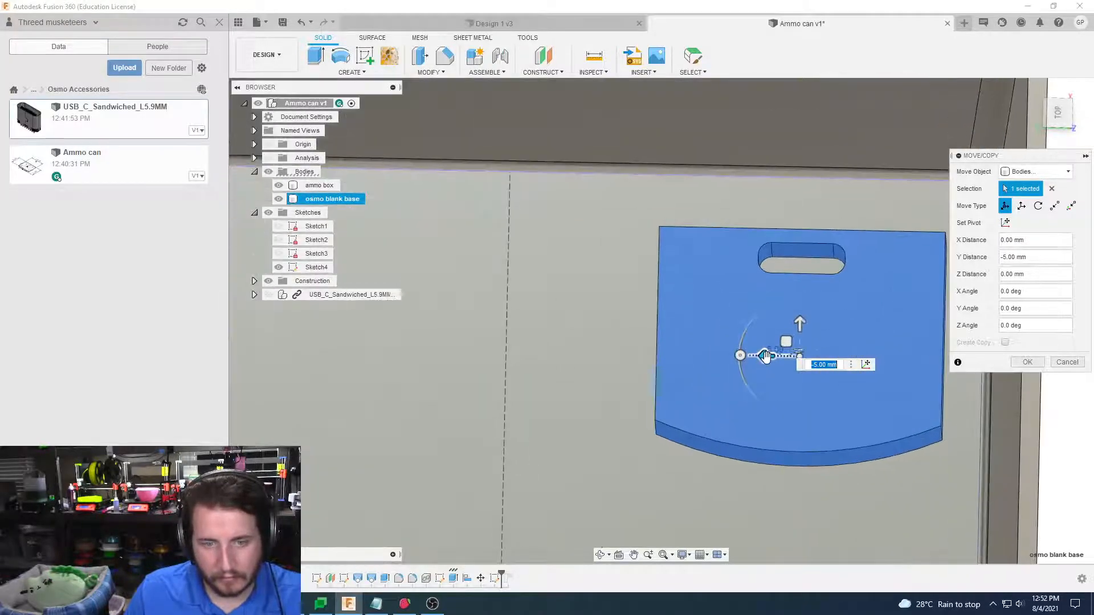
left_click_drag(764, 356, 727, 354)
scroll(725, 353, "down", 2)
scroll(724, 353, "down", 2)
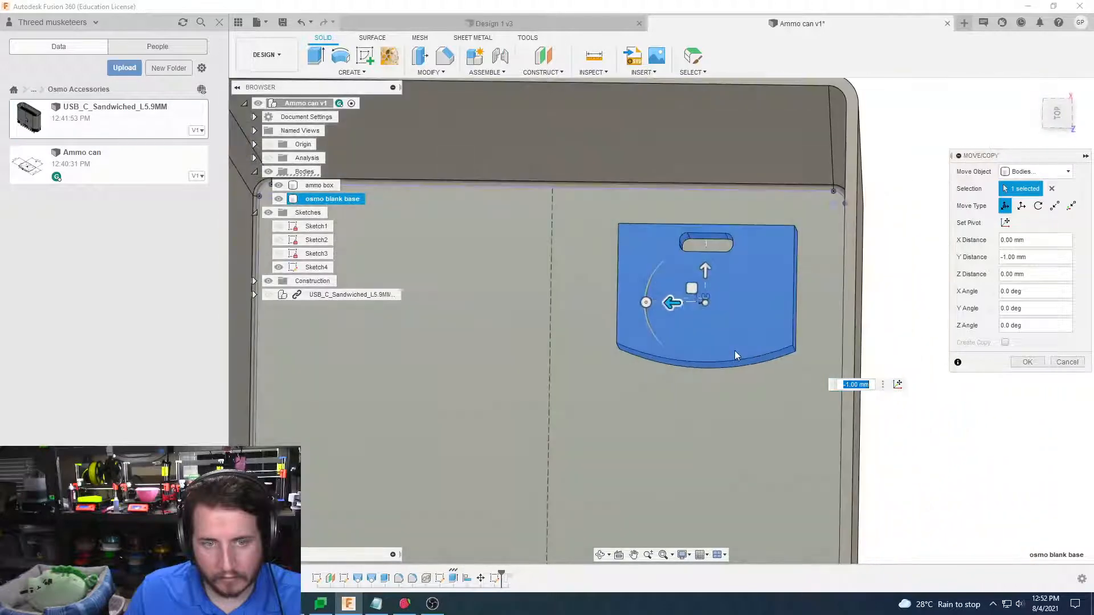
left_click(1030, 365)
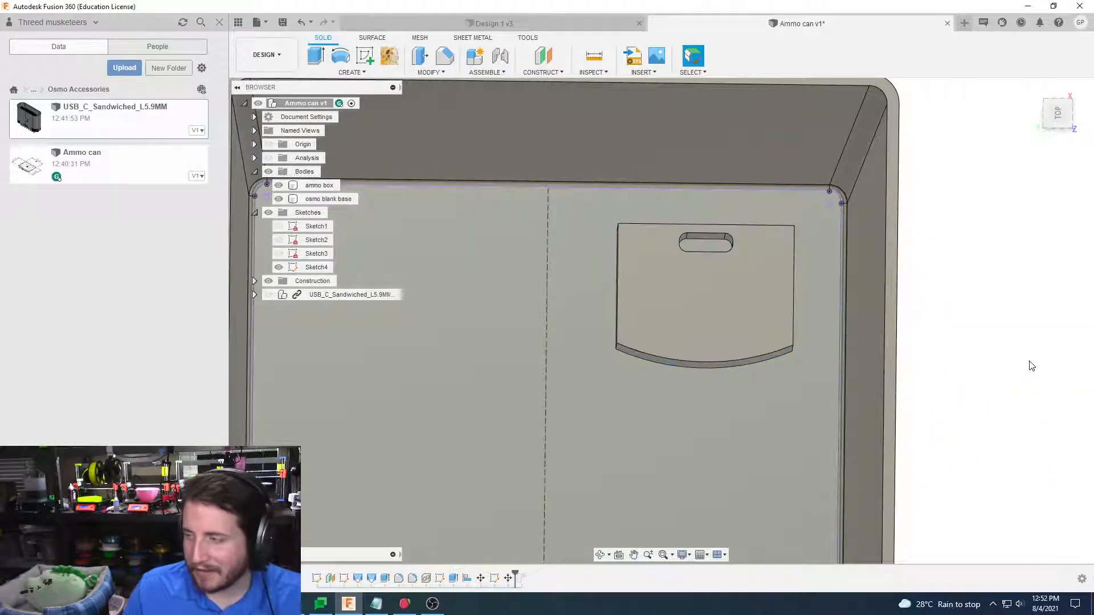
Measure the distance from the osmo blank base's inner side face to the dashed centreline of the box floor
middle_click_drag(1030, 366, 708, 366, "shift")
left_click(708, 367)
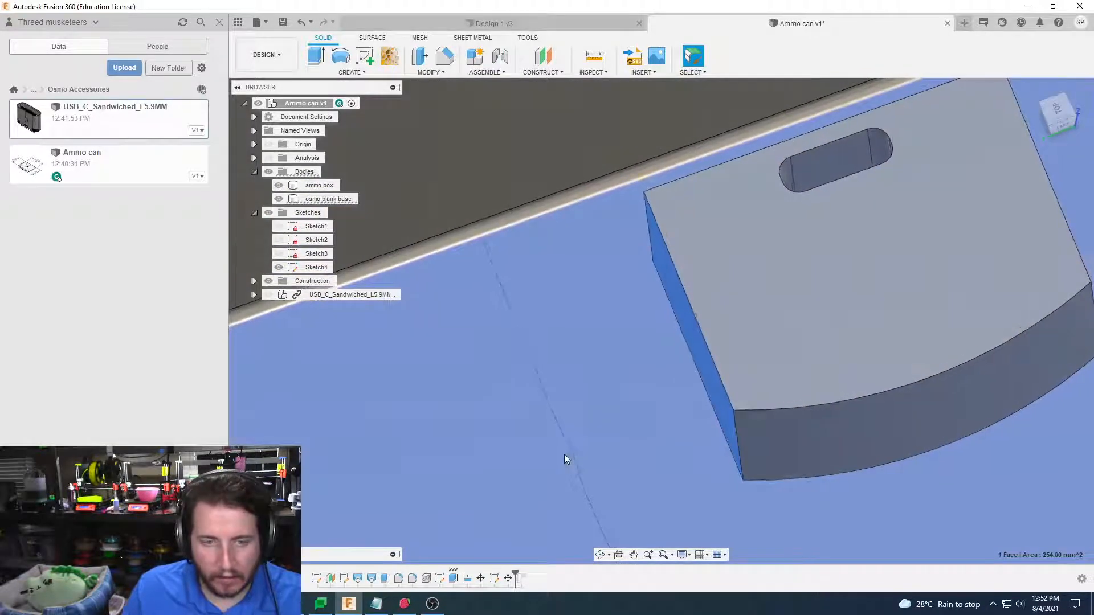
left_click(569, 453, "ctrl")
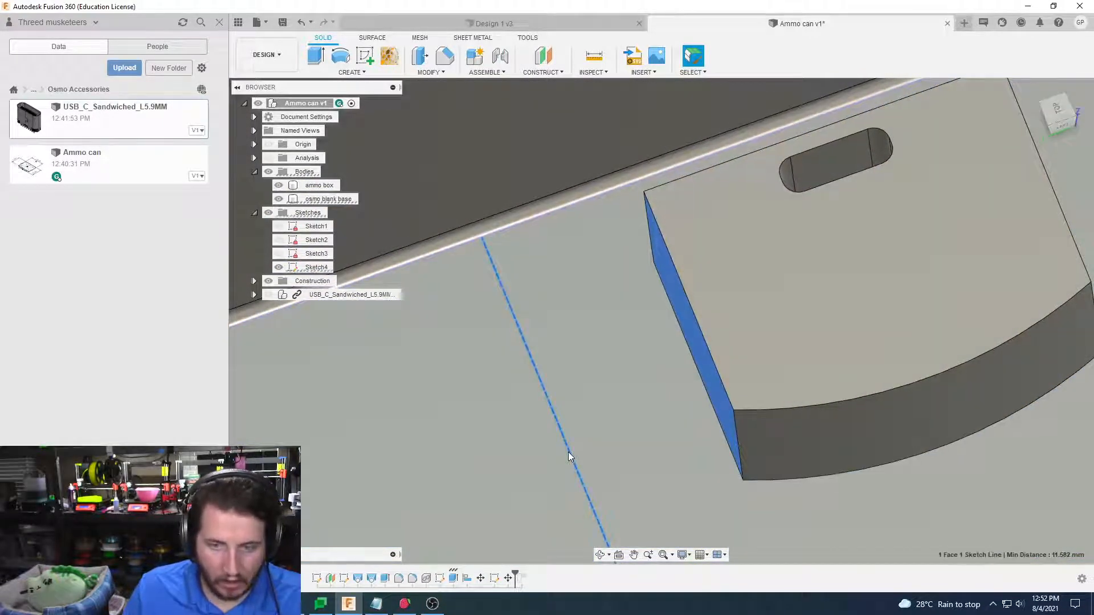
scroll(568, 452, "down", 6)
scroll(569, 452, "down", 3)
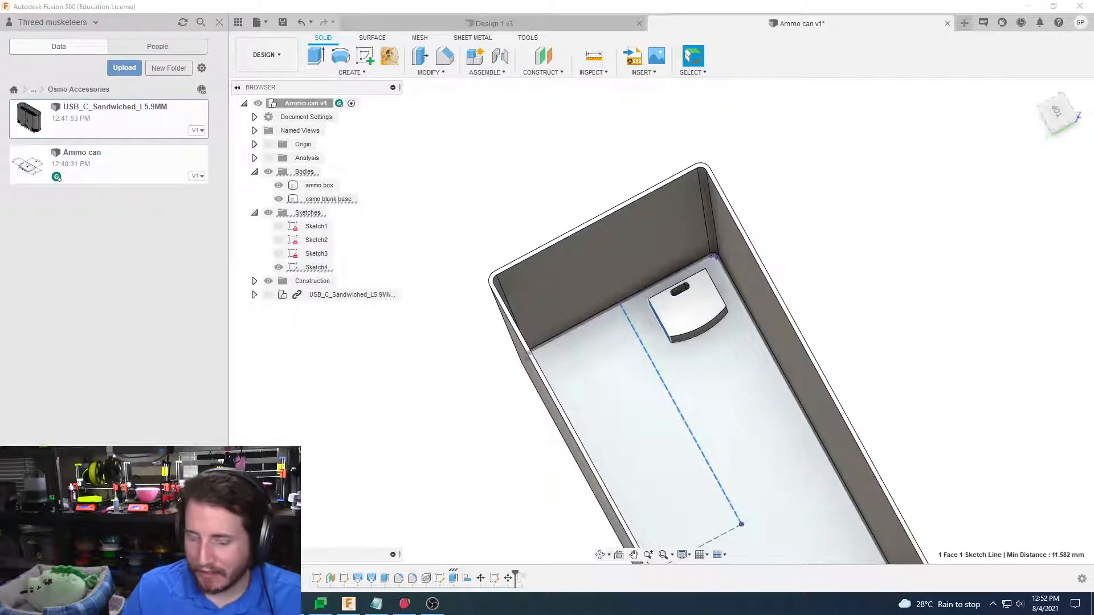
left_click(885, 282)
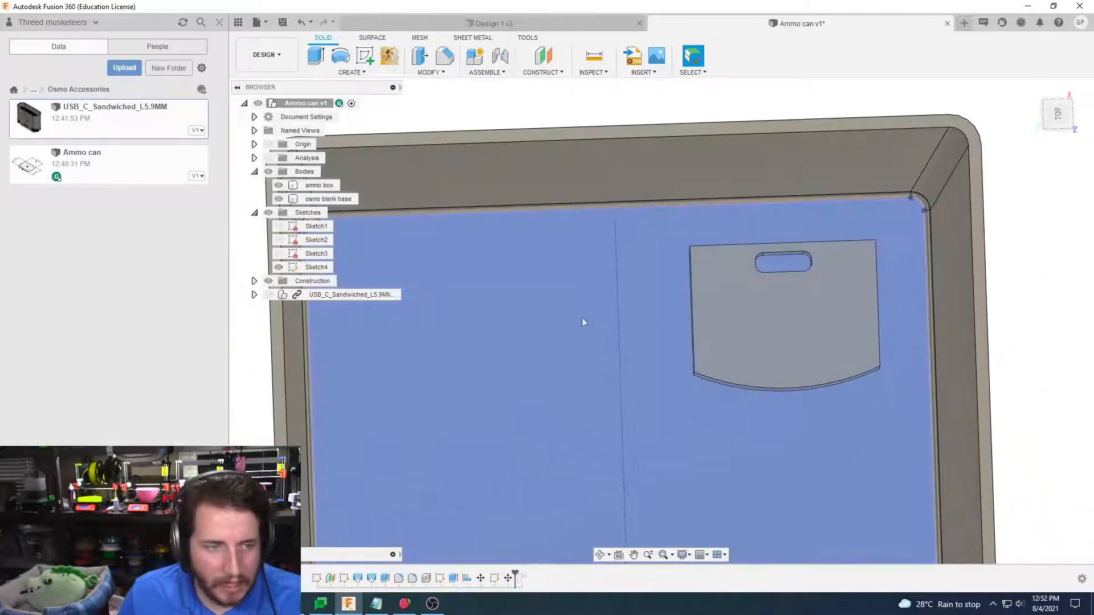
Move the osmo blank base body by -3.00 mm in X, away from the box's end wall
left_click(732, 329)
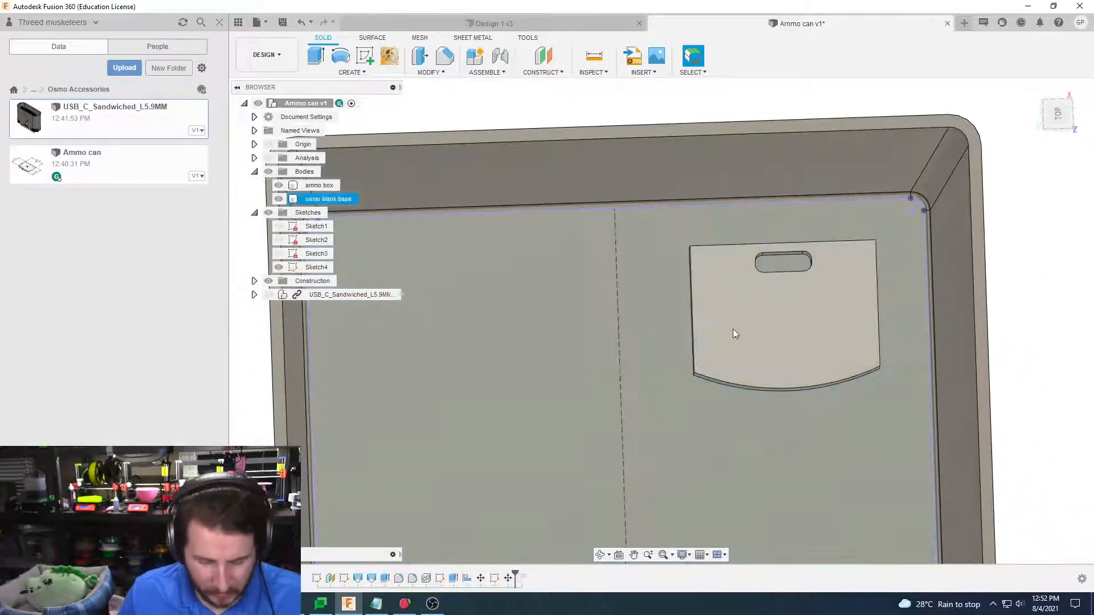
key("m")
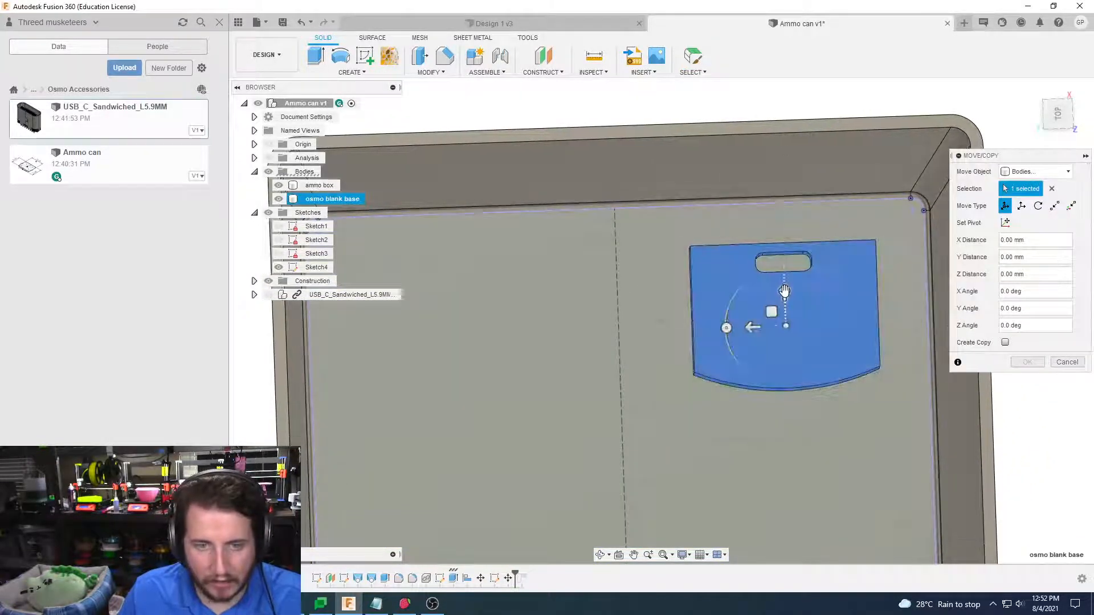
left_click_drag(785, 289, 785, 308)
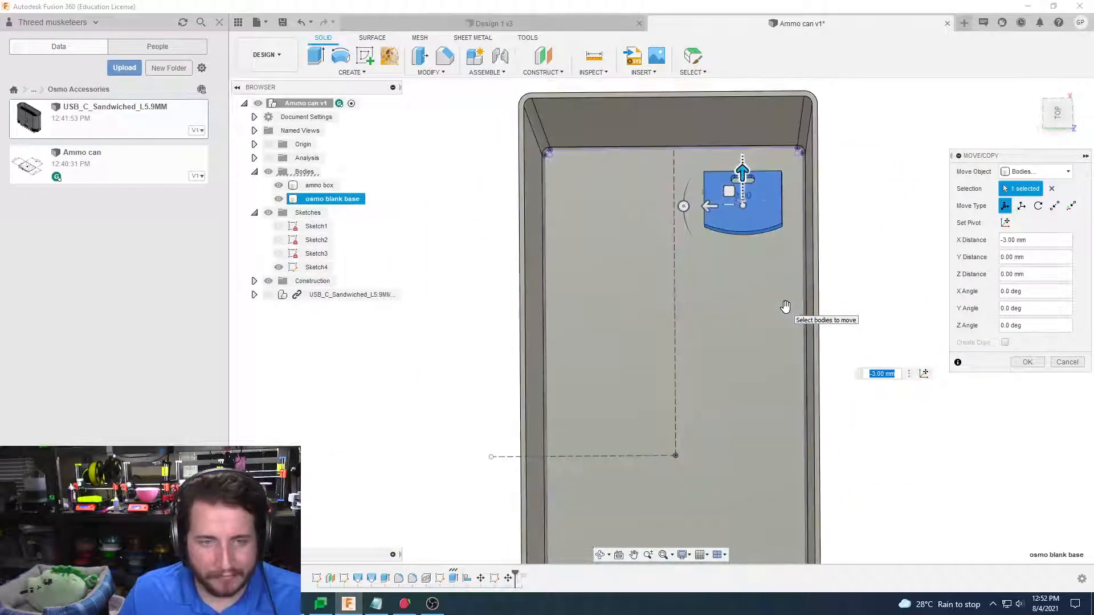
left_click(1018, 363)
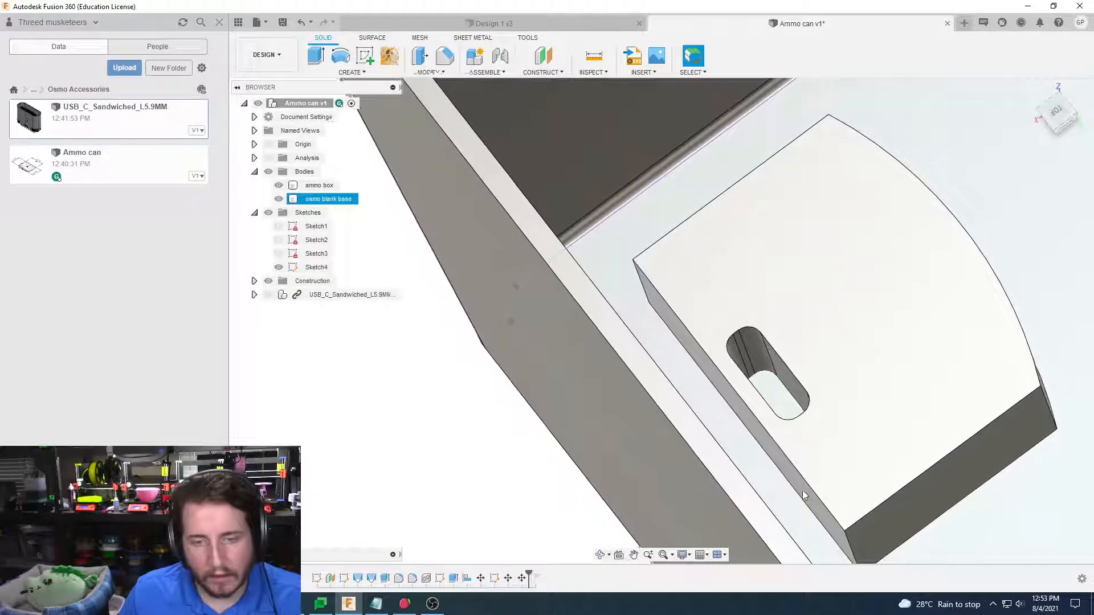
Measure the base's slot-side face against the end-wall sketch line and shift the base along X to make the gap 10 mm
left_click(803, 492)
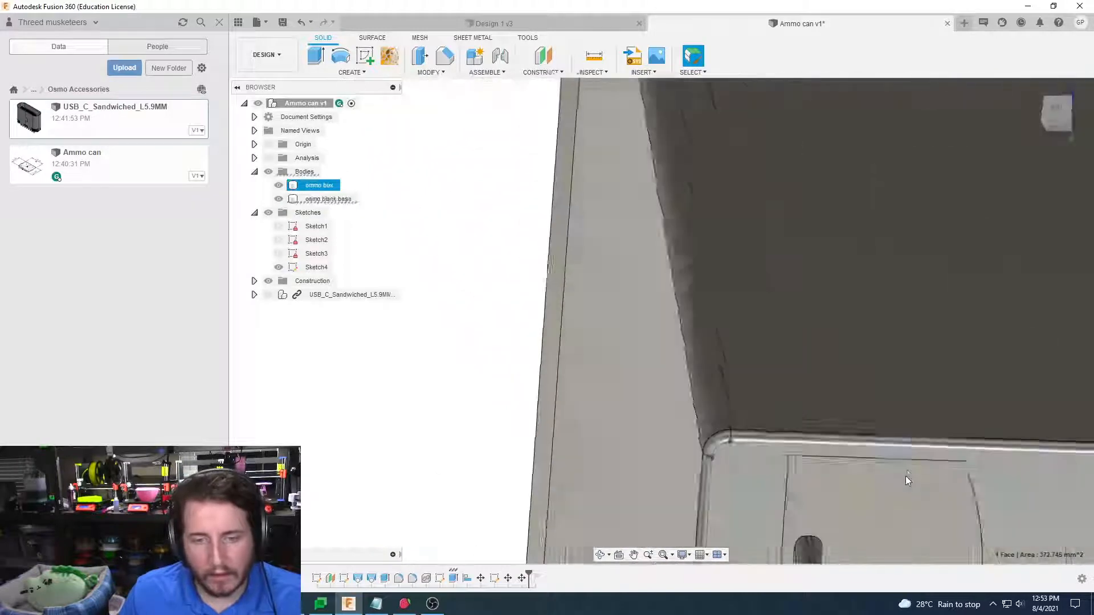
left_click(627, 445, "ctrl")
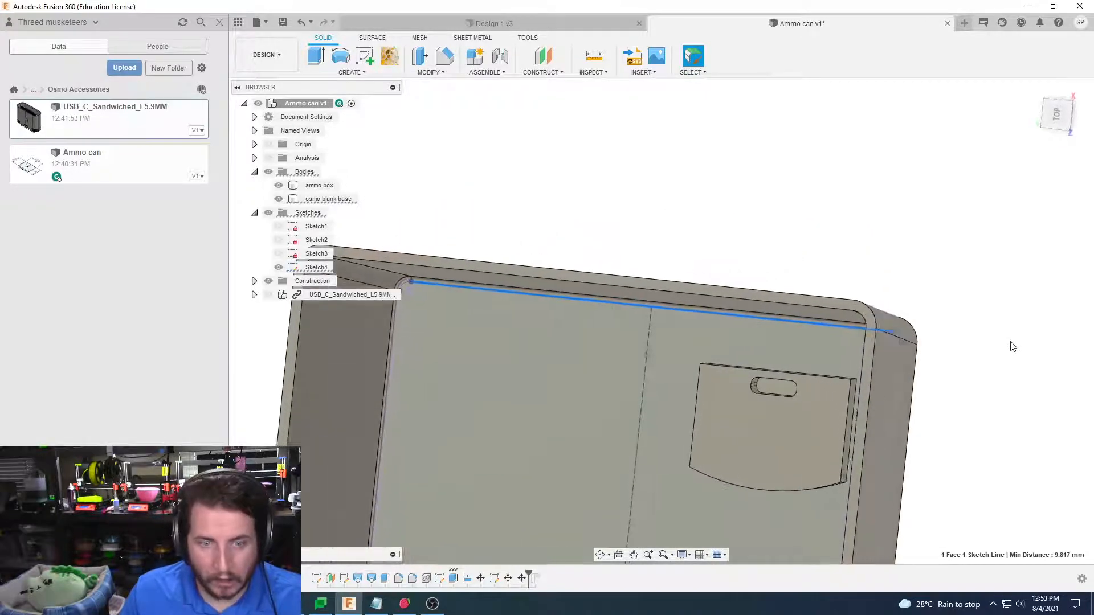
key("m")
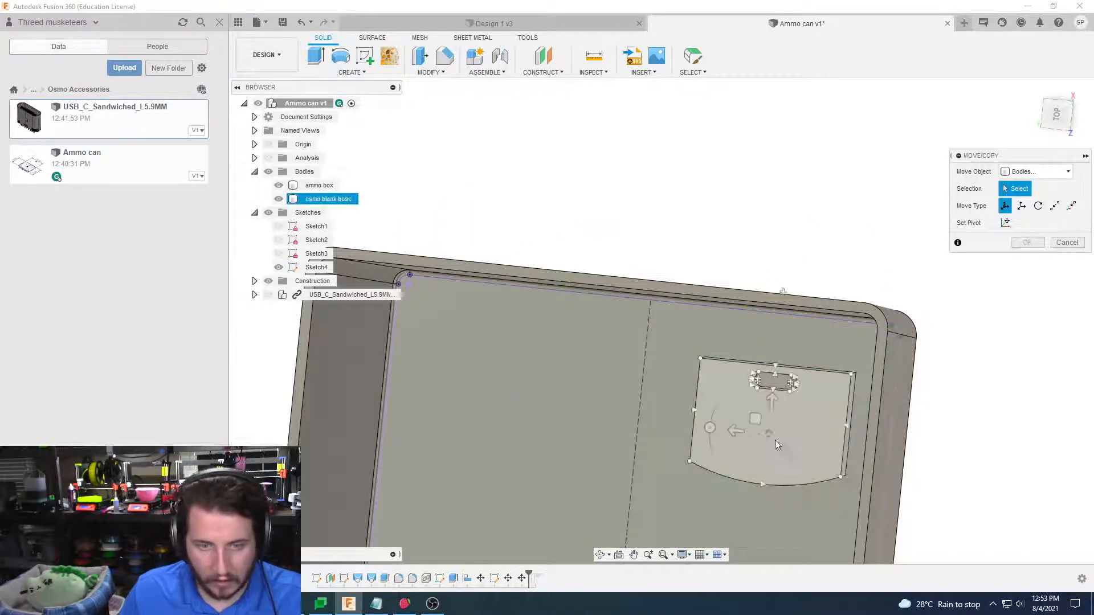
left_click(768, 430)
left_click_drag(743, 399, 743, 409)
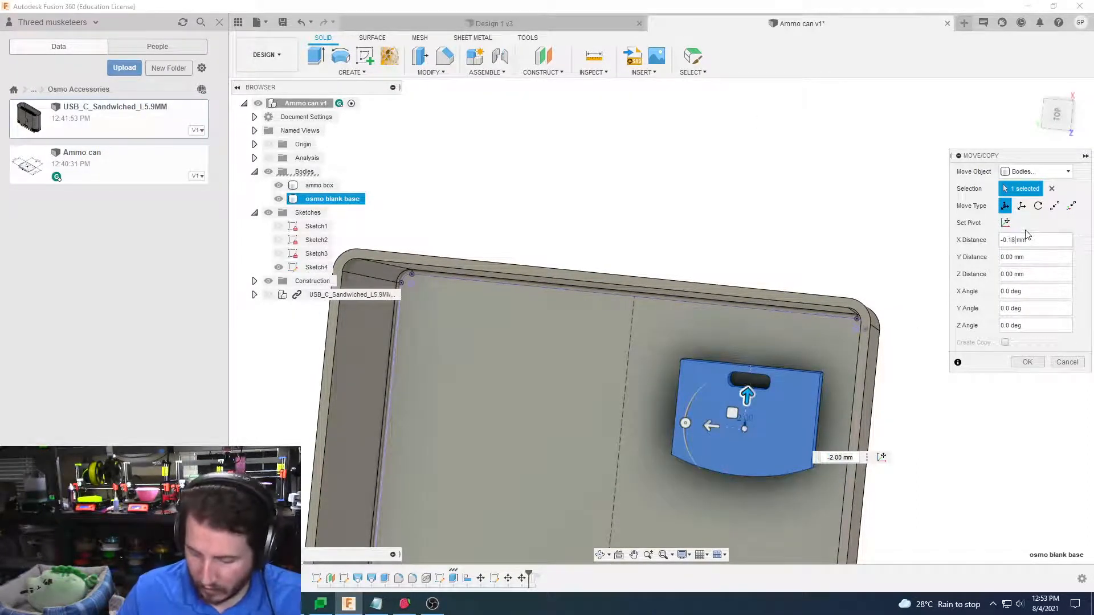
key("Return")
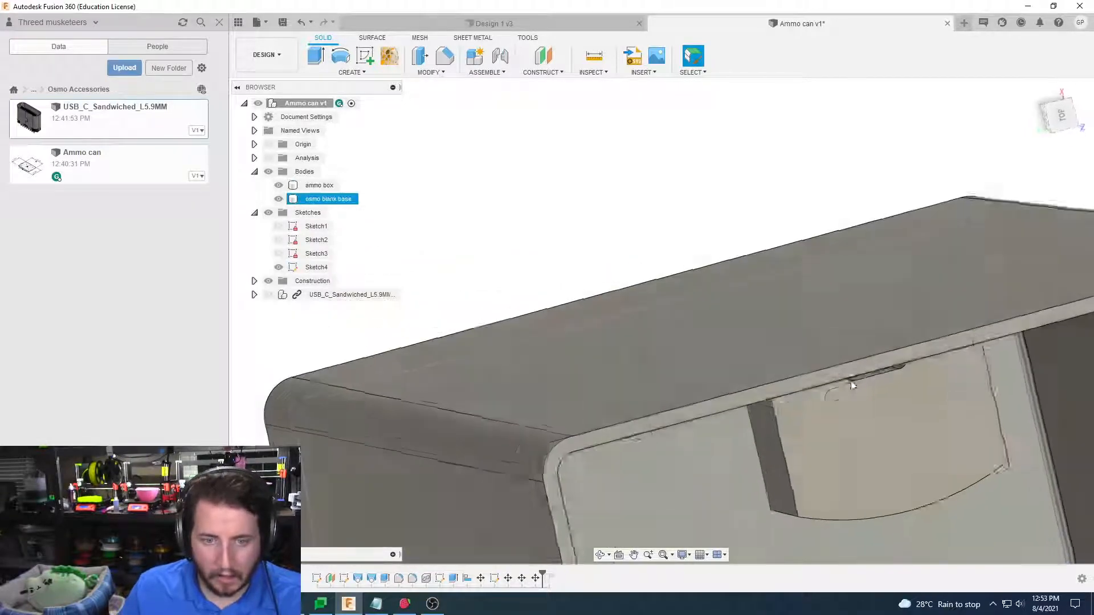
Measure the distance from the base's slot-side face to the box's end-wall sketch line
scroll(761, 337, "up", 5)
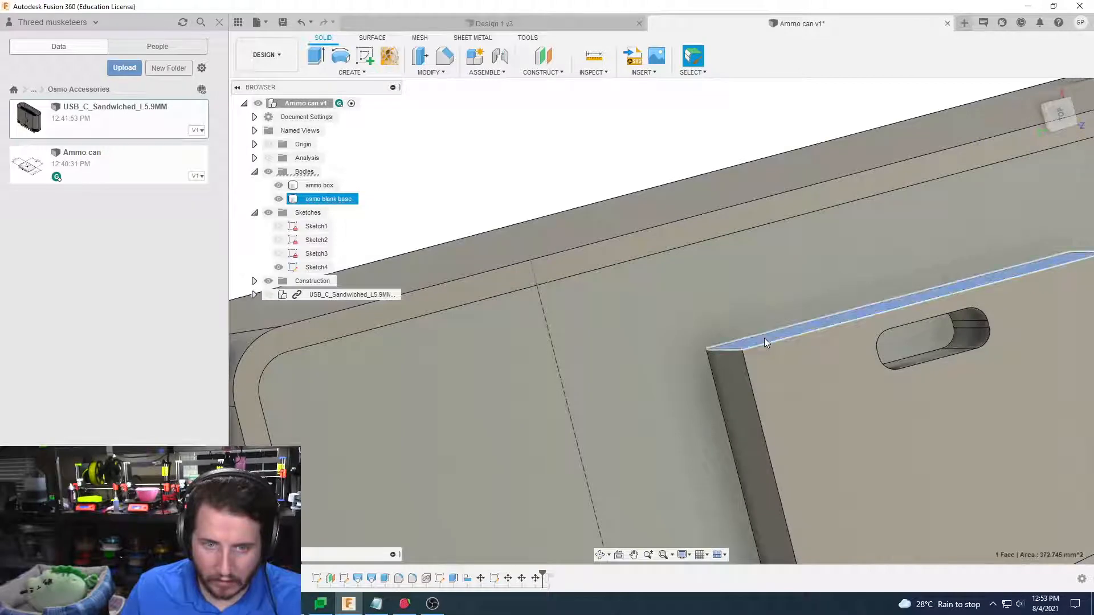
left_click(764, 337)
middle_click_drag(764, 337, 700, 267, "shift")
left_click(650, 235, "ctrl")
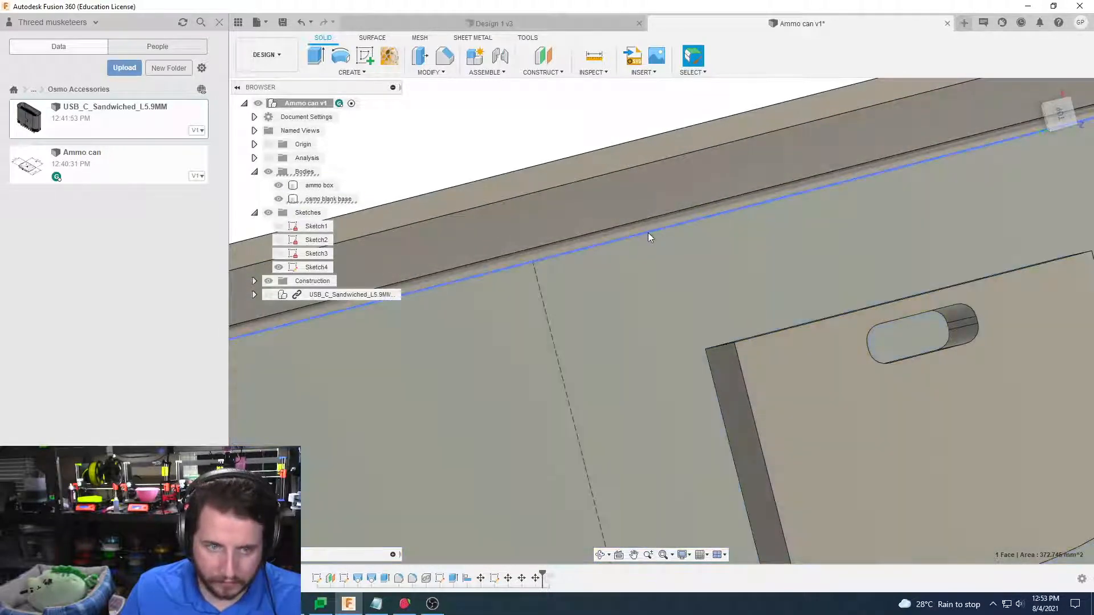
scroll(648, 232, "down", 8)
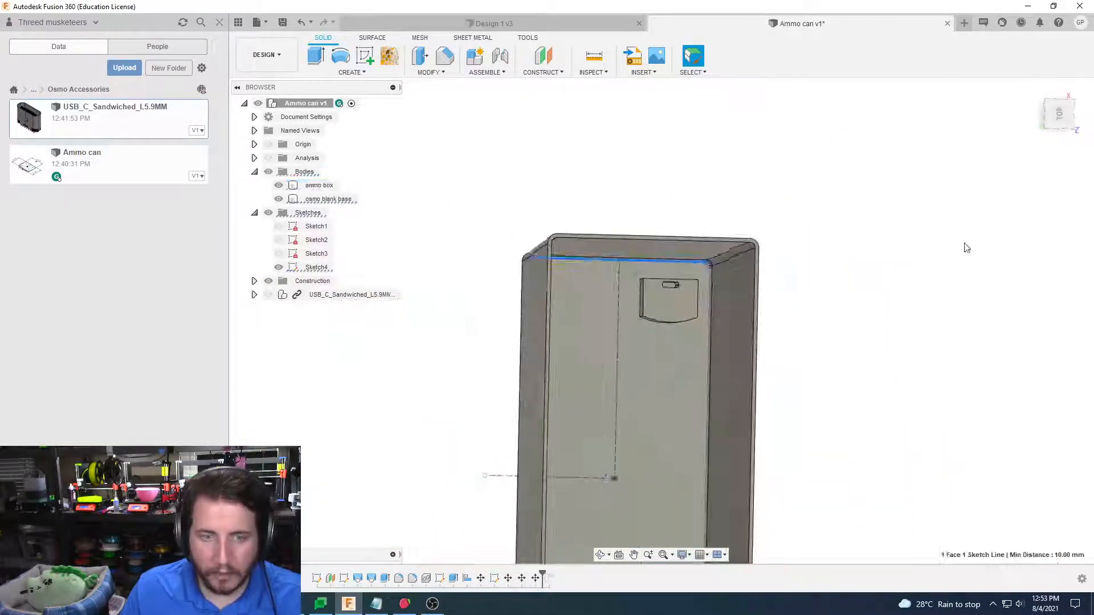
left_click(958, 247)
middle_click_drag(959, 253, 907, 345, "shift")
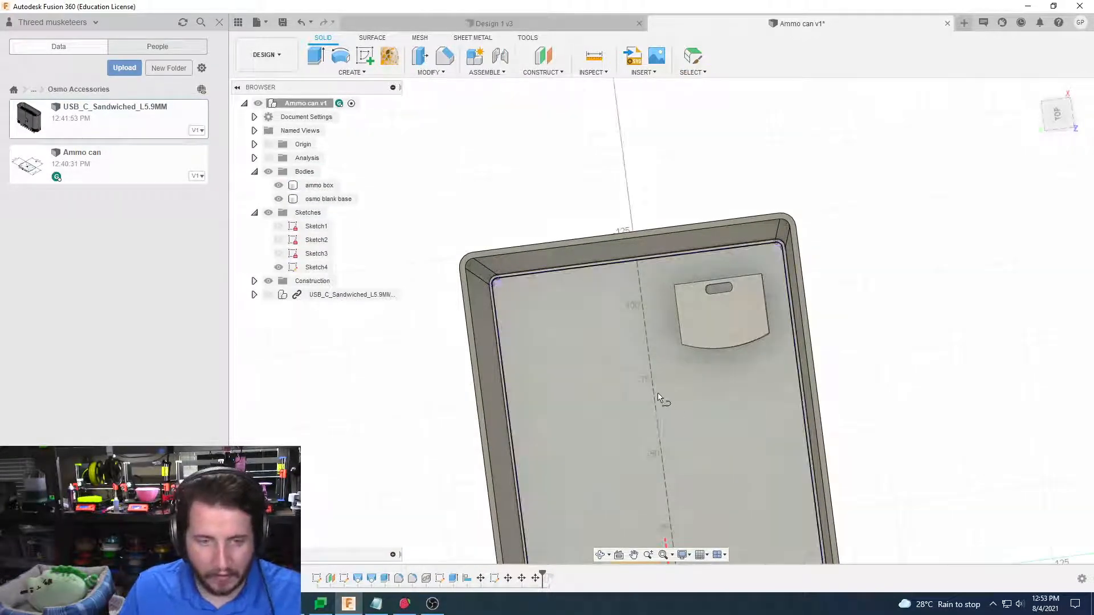
left_click(664, 400)
middle_click_drag(664, 399, 624, 413, "shift")
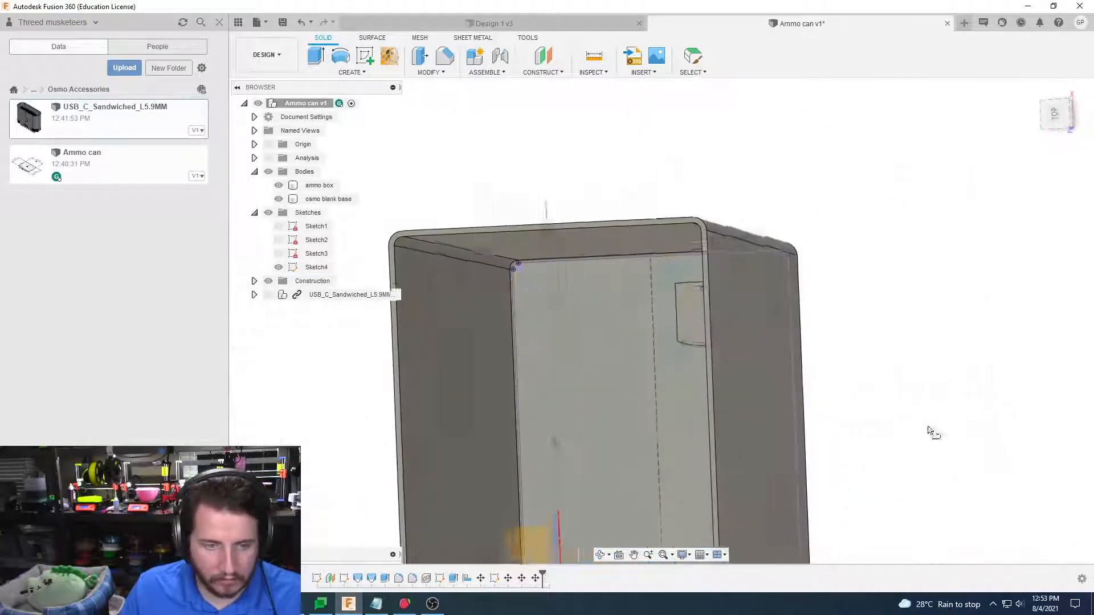
double_click(495, 578)
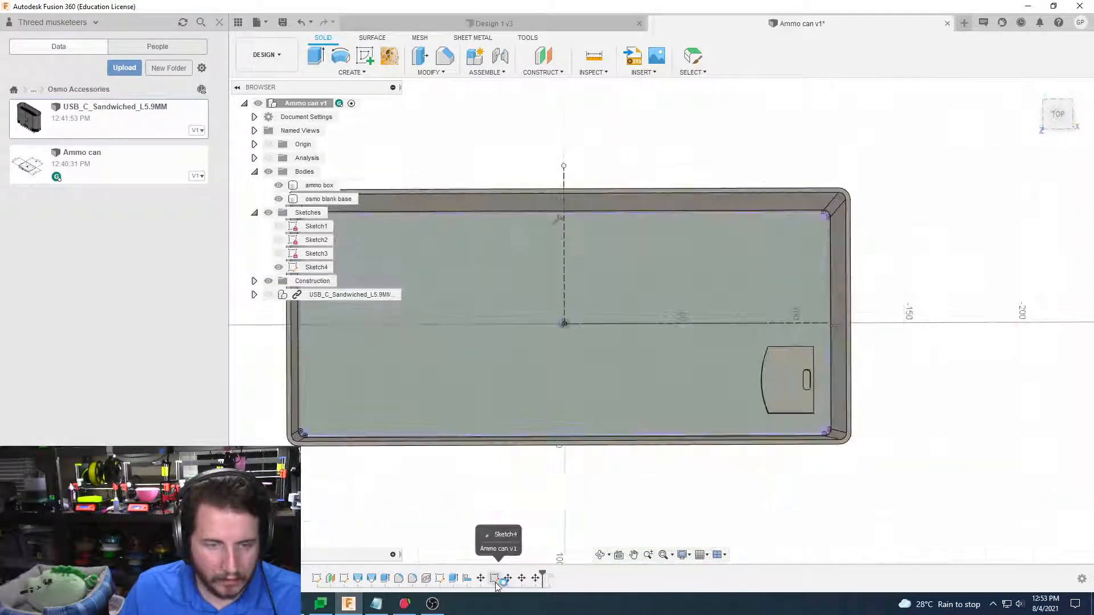
middle_click_drag(821, 325, 853, 277, "shift")
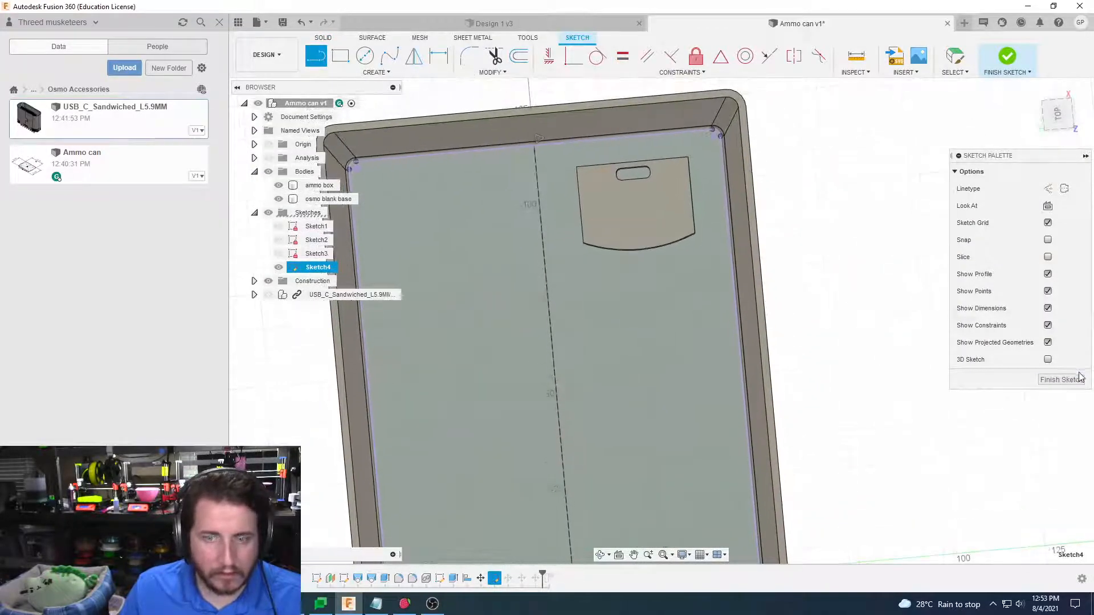
left_click(1062, 380)
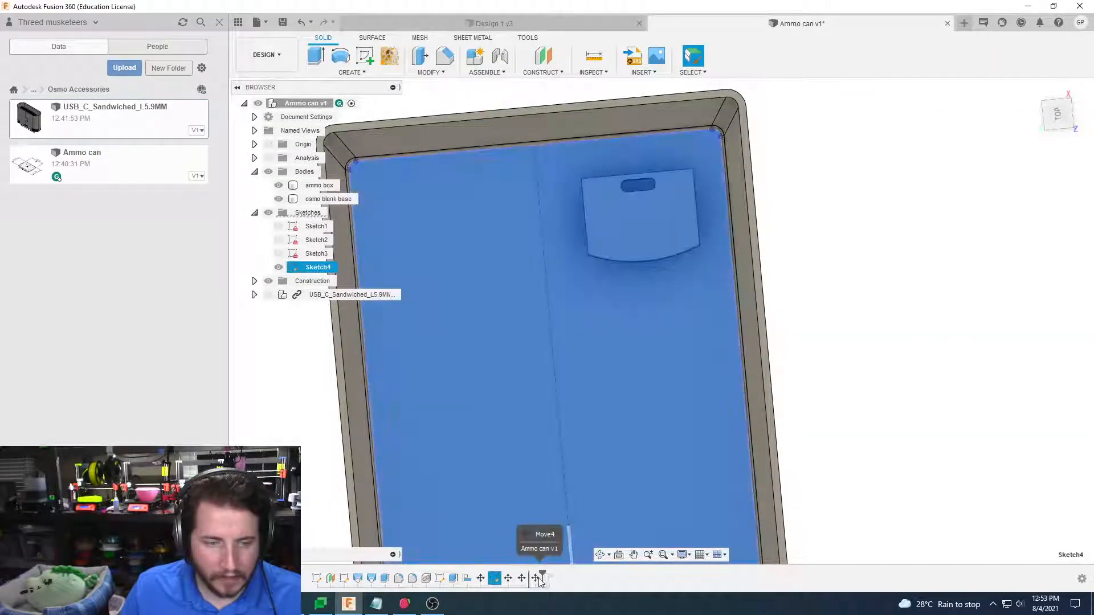
Reorder Sketch4 to the end of the timeline, after the last move, and open it for editing
left_click_drag(495, 579, 540, 585)
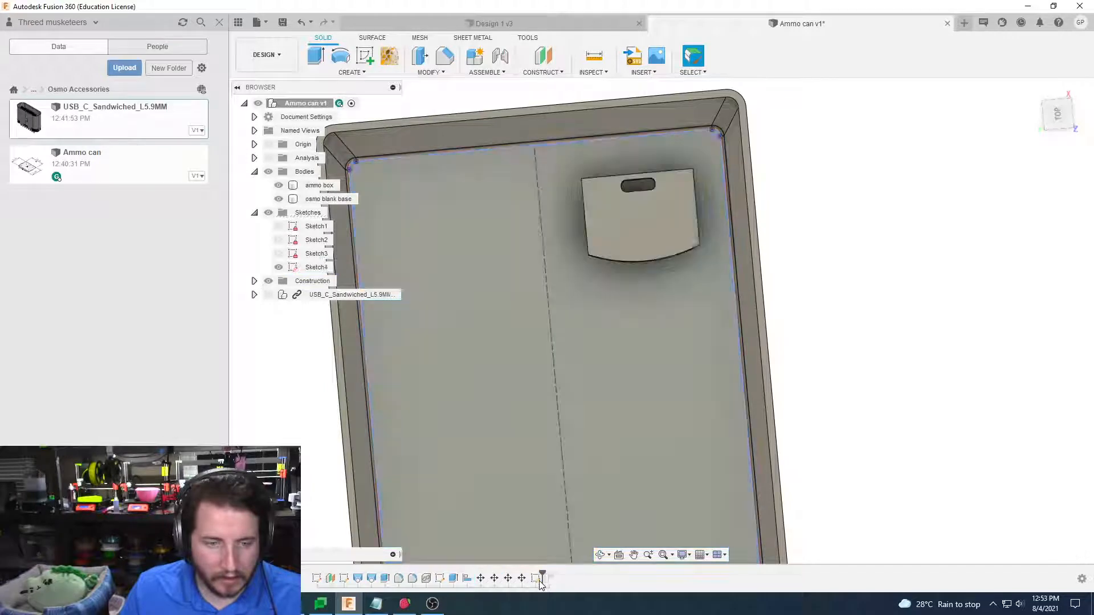
scroll(841, 337, "up", 4)
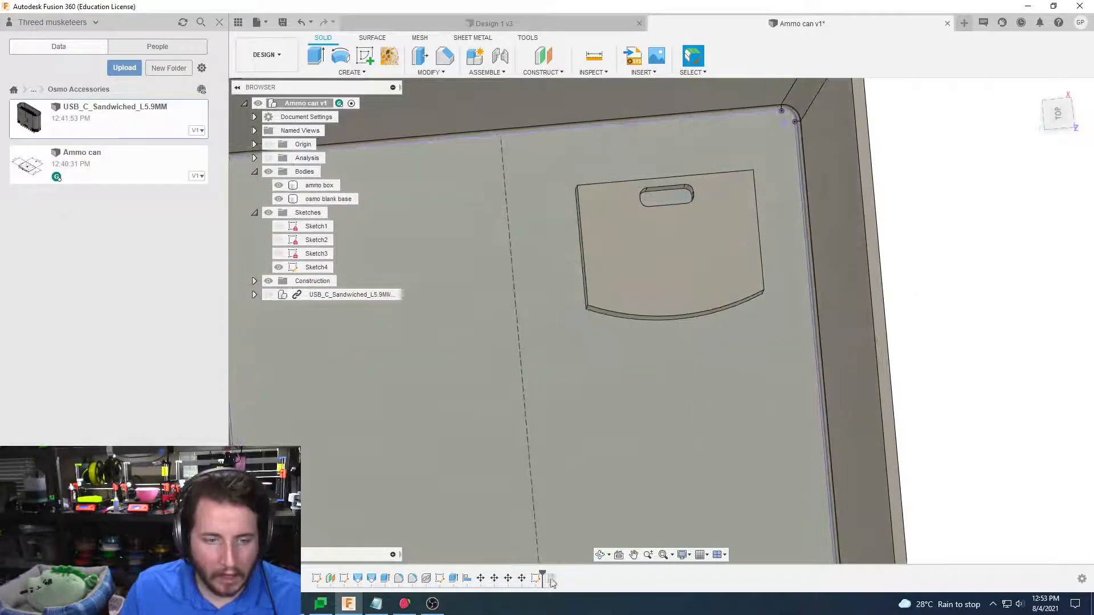
double_click(535, 579)
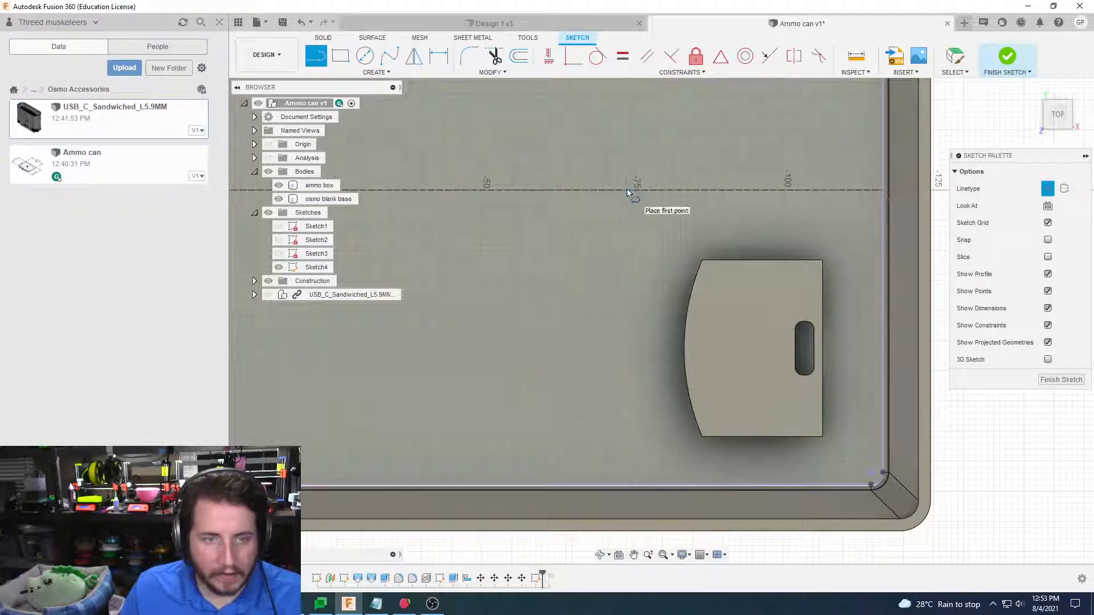
Draw a line beside the base's curved edge, from the dashed centreline perpendicular to the box's long side line
left_click(624, 486)
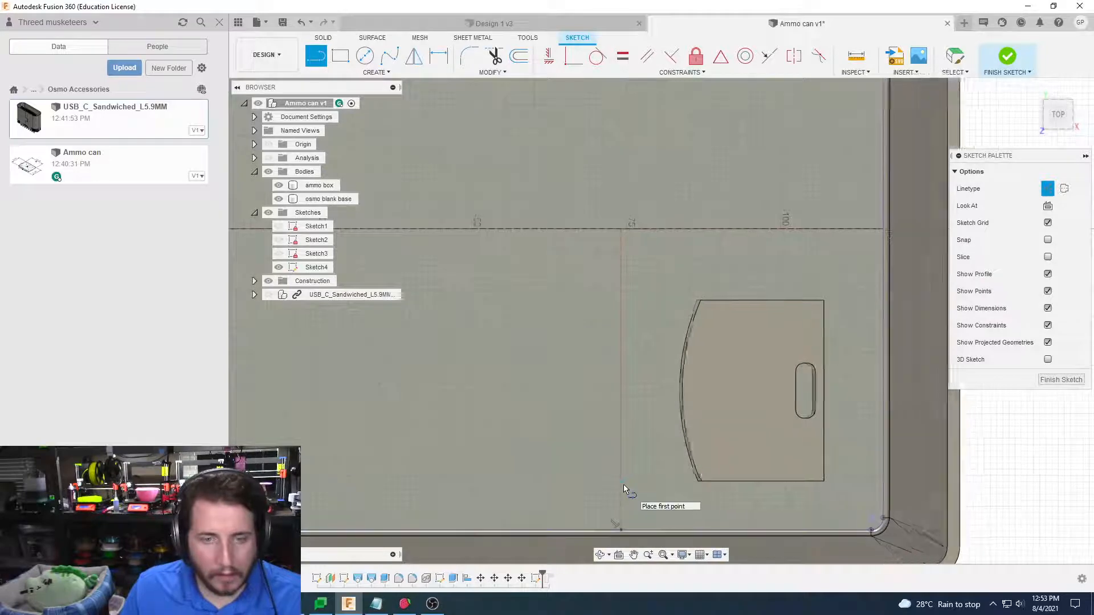
mouse_move(623, 485)
middle_mouse_down("shift")
mouse_move(673, 163)
mouse_move(683, 264)
middle_mouse_up("shift")
key("c")
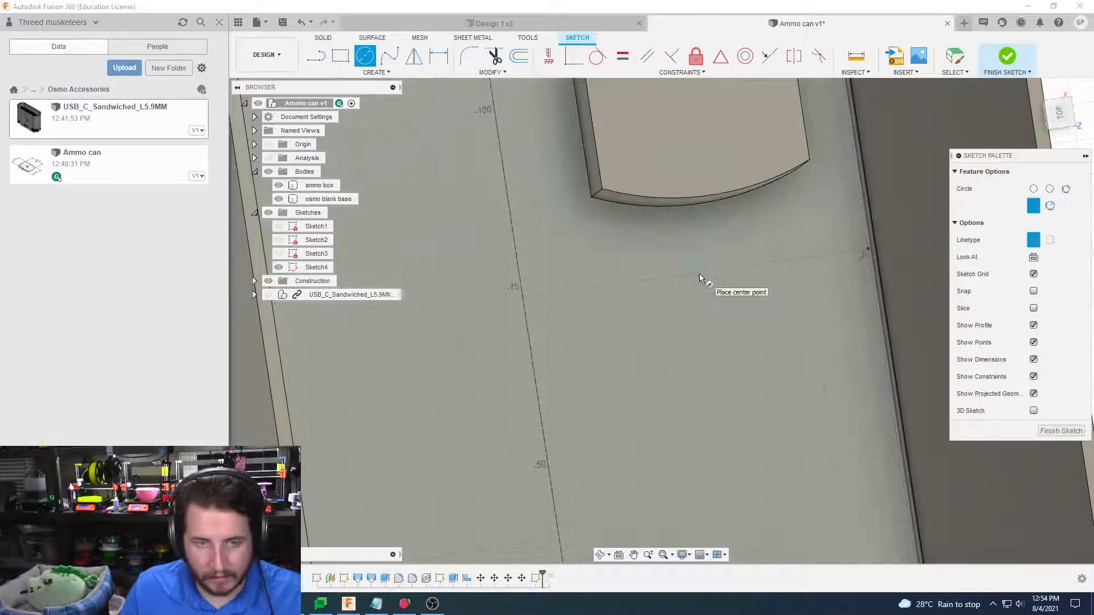
type("sd")
key("Escape")
key("d")
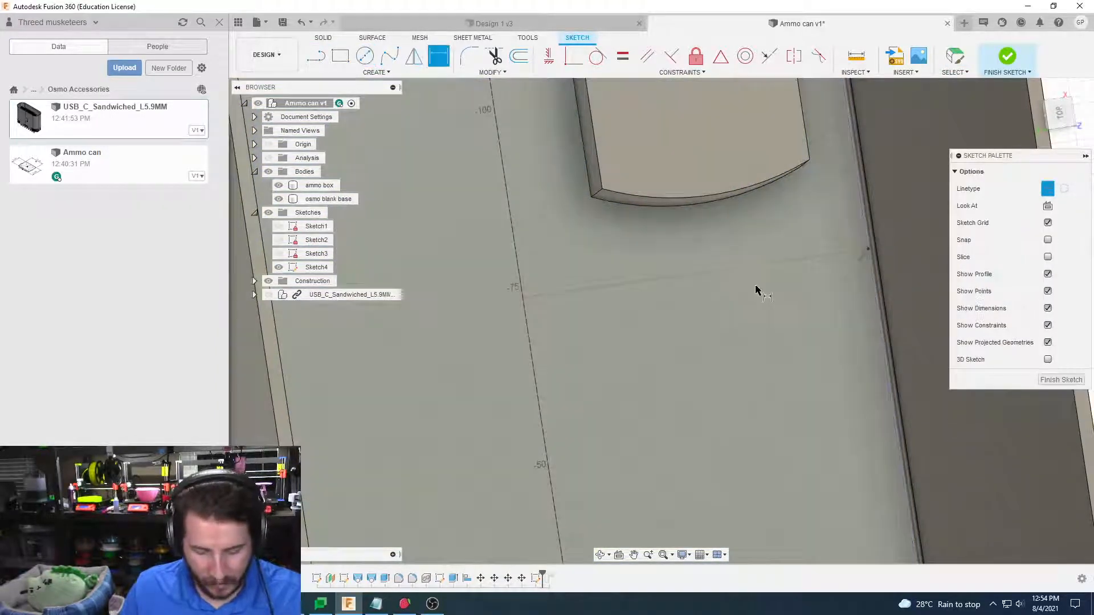
left_click(707, 266)
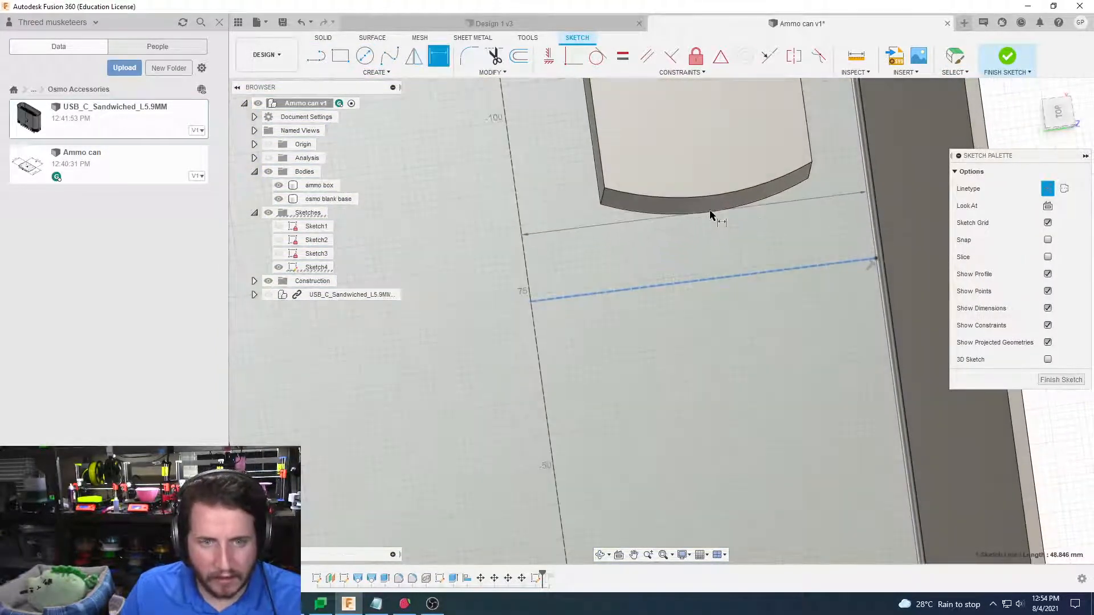
key("Escape")
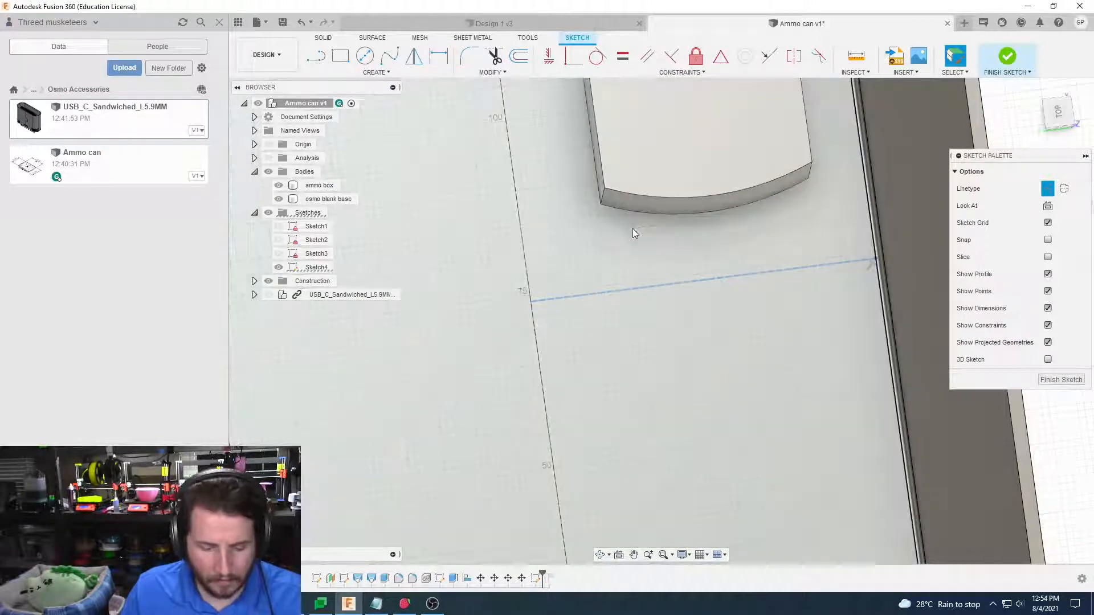
Project the top face of the osmo blank base into the sketch
key("p")
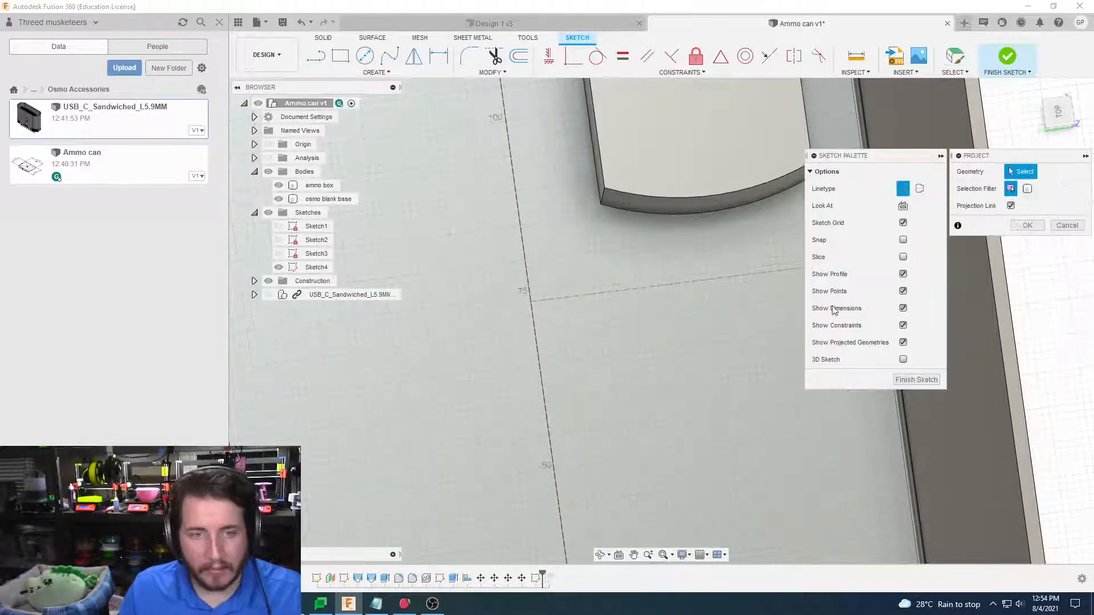
scroll(659, 184, "down", 2)
left_click(658, 171)
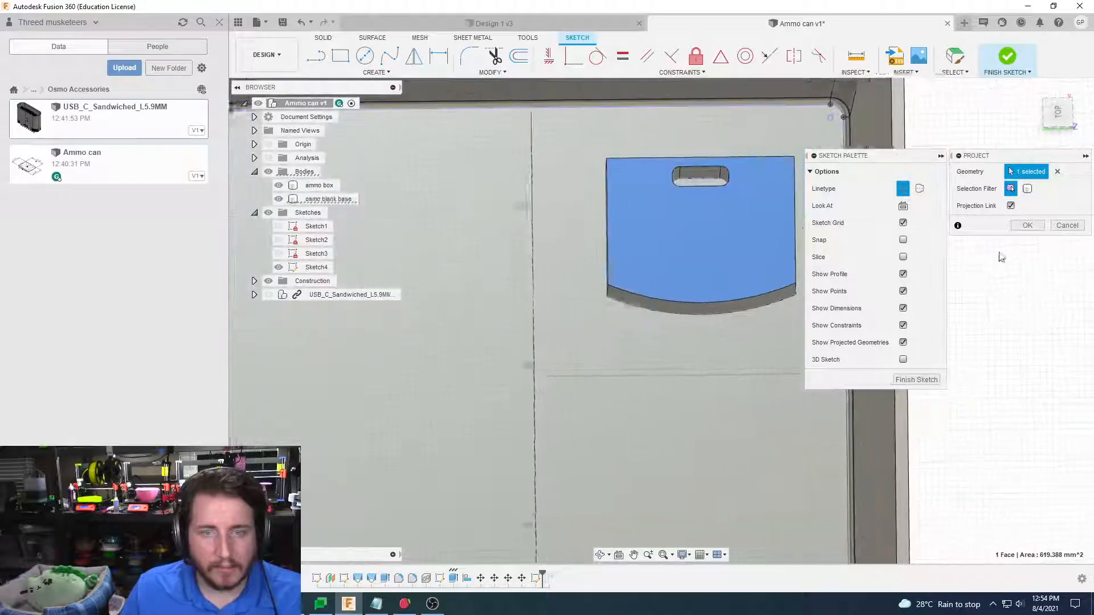
left_click(1027, 225)
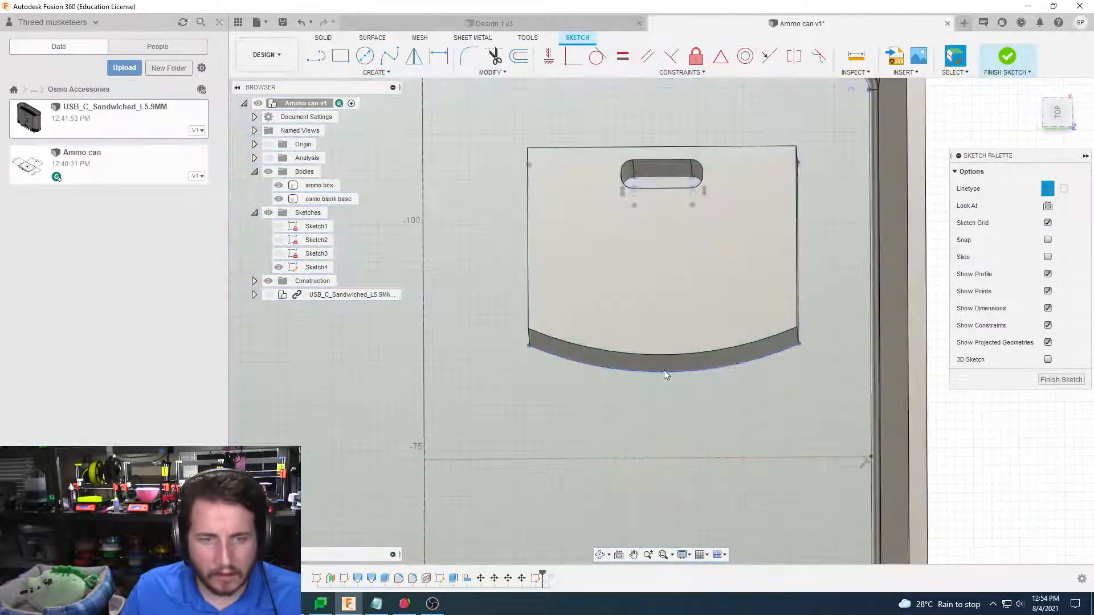
key("d")
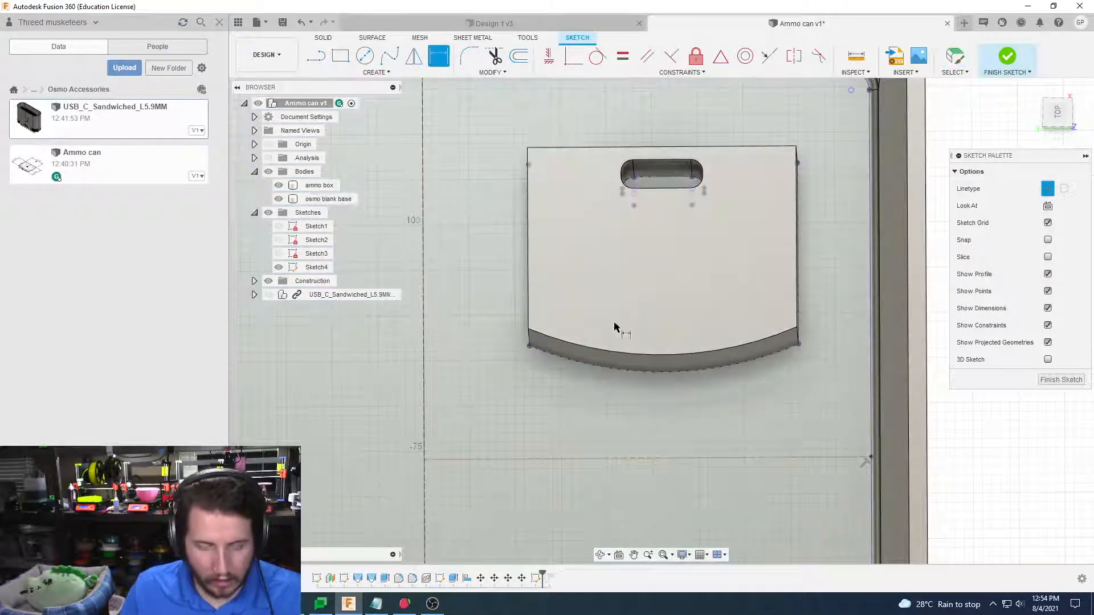
left_click(658, 459)
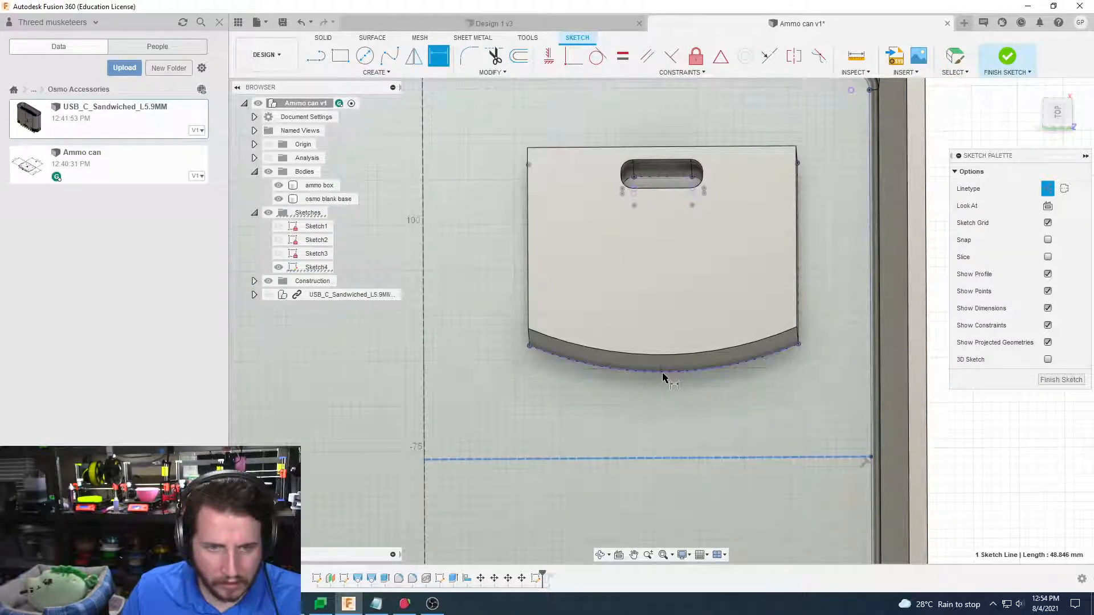
left_click(662, 371)
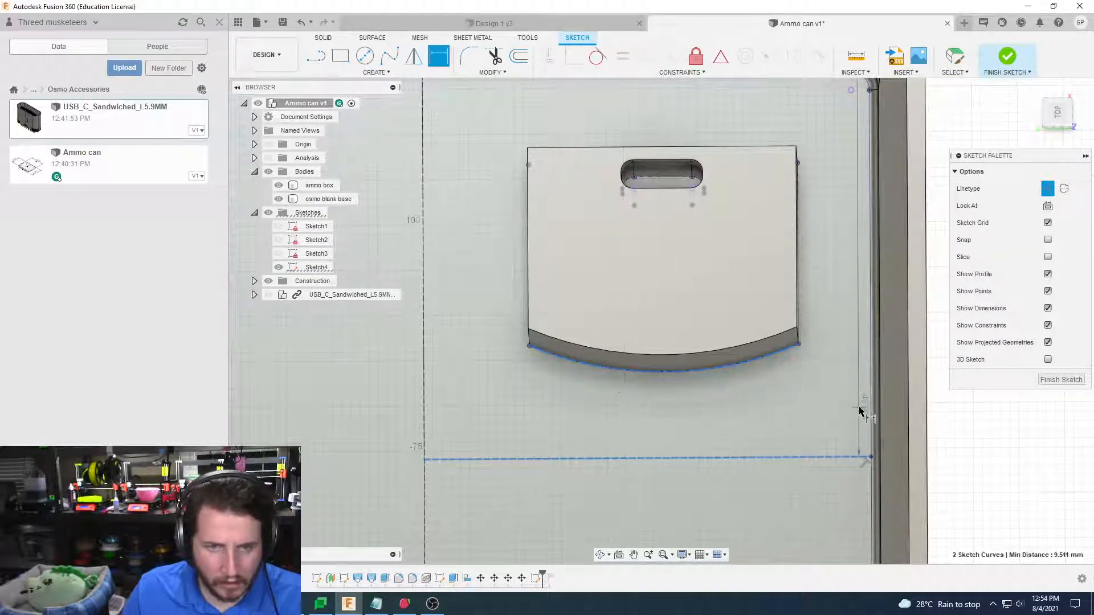
scroll(859, 411, "down", 3)
key("Escape")
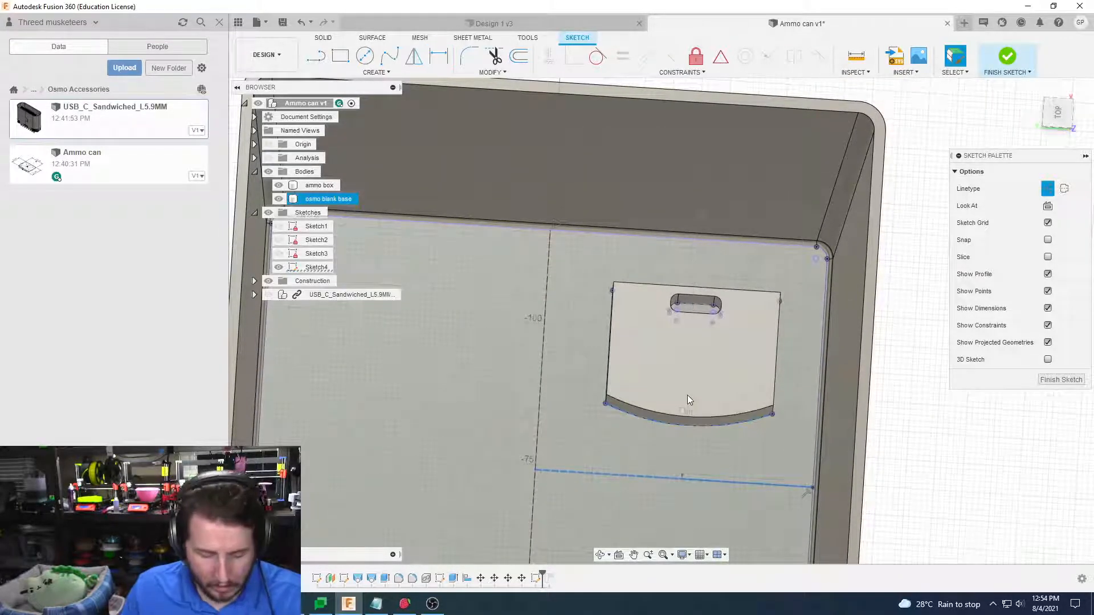
key("p")
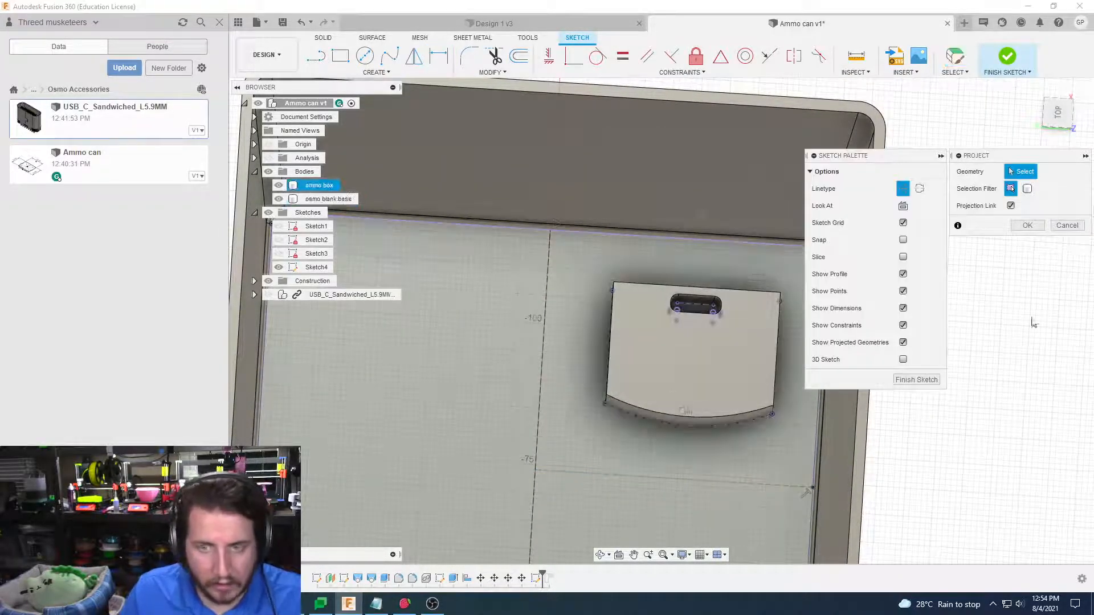
left_click(1062, 228)
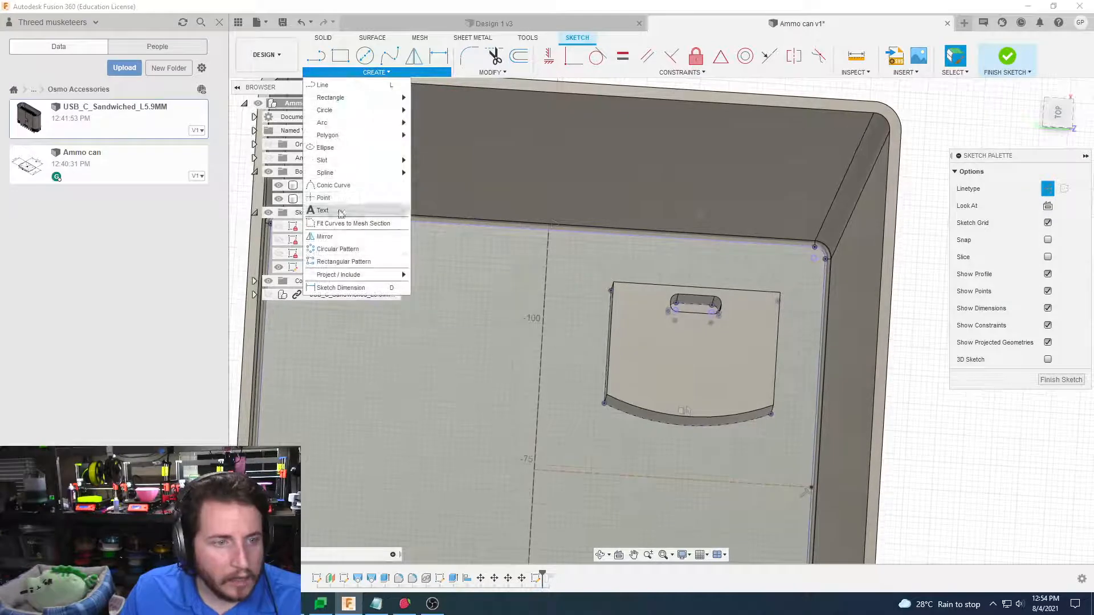
Place a sketch point at the middle of the base's projected curved edge and dimension it 10 mm from the dashed cross line, finishing the sketch
left_click(341, 211)
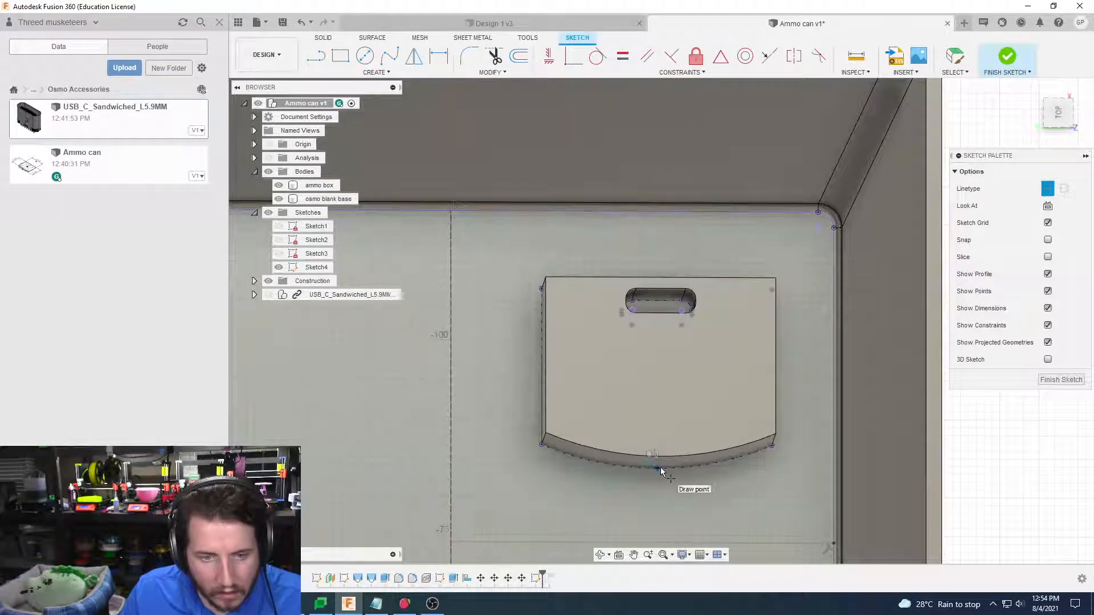
left_click(660, 469)
key("d")
left_click(658, 469)
scroll(656, 501, "down", 1)
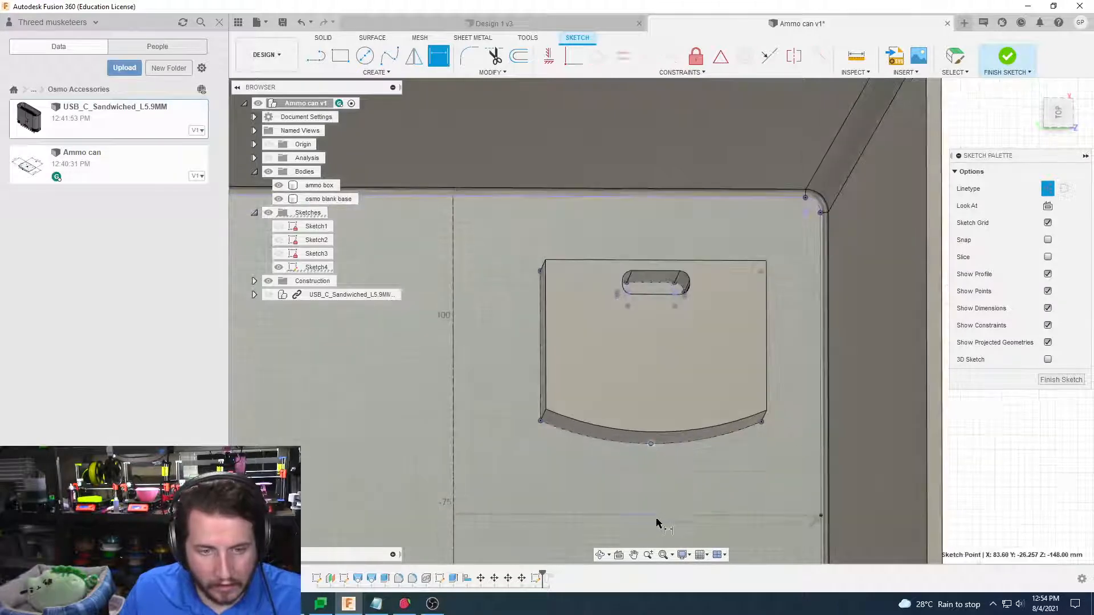
left_click(657, 512)
left_click(771, 481)
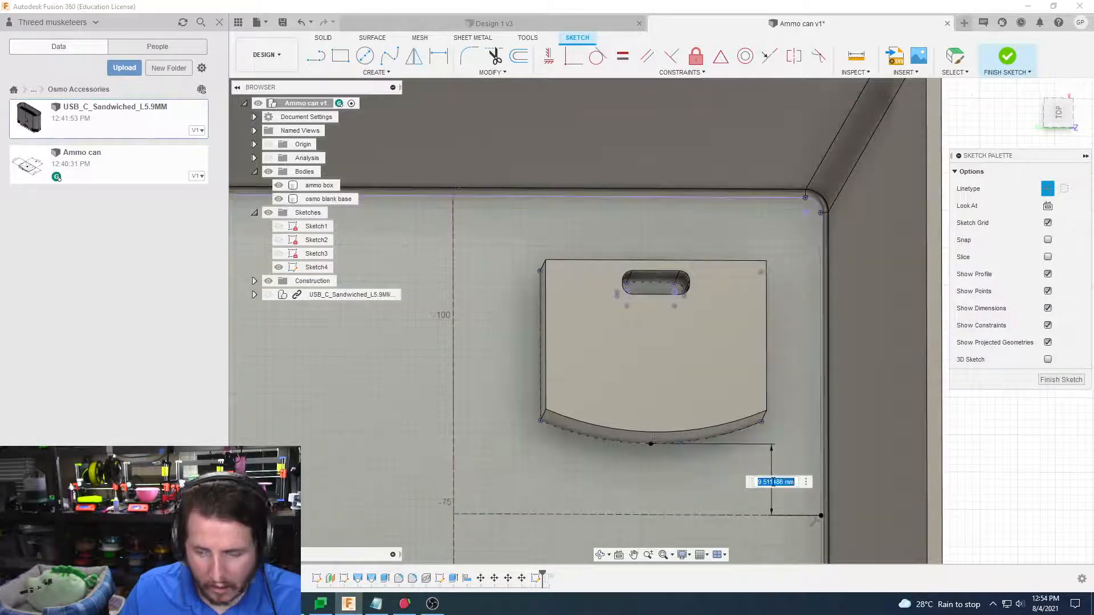
key("Return")
scroll(774, 484, "down", 5)
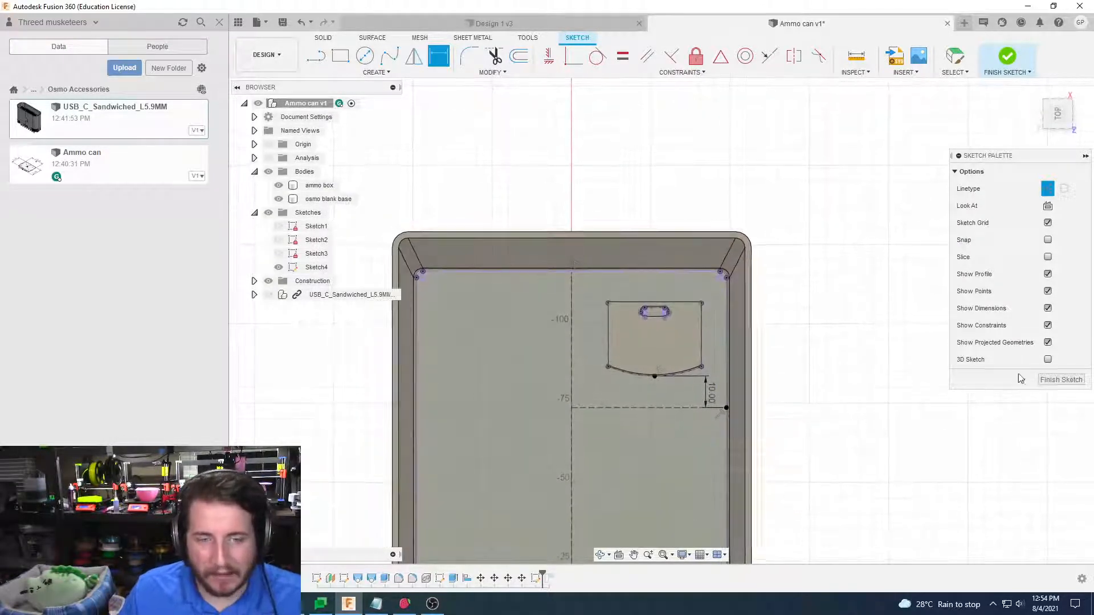
left_click(1061, 380)
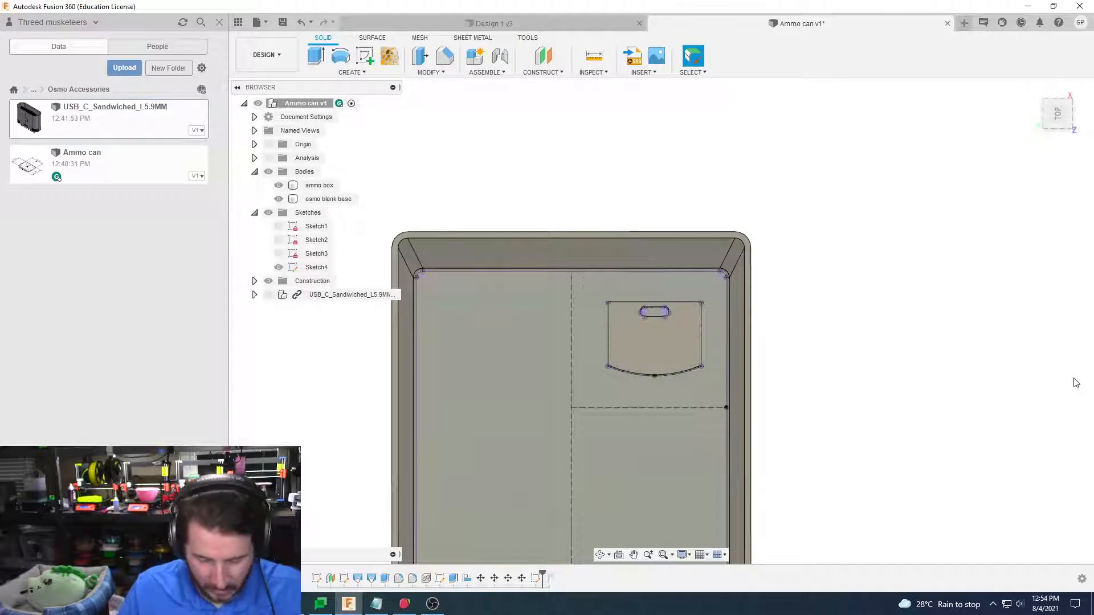
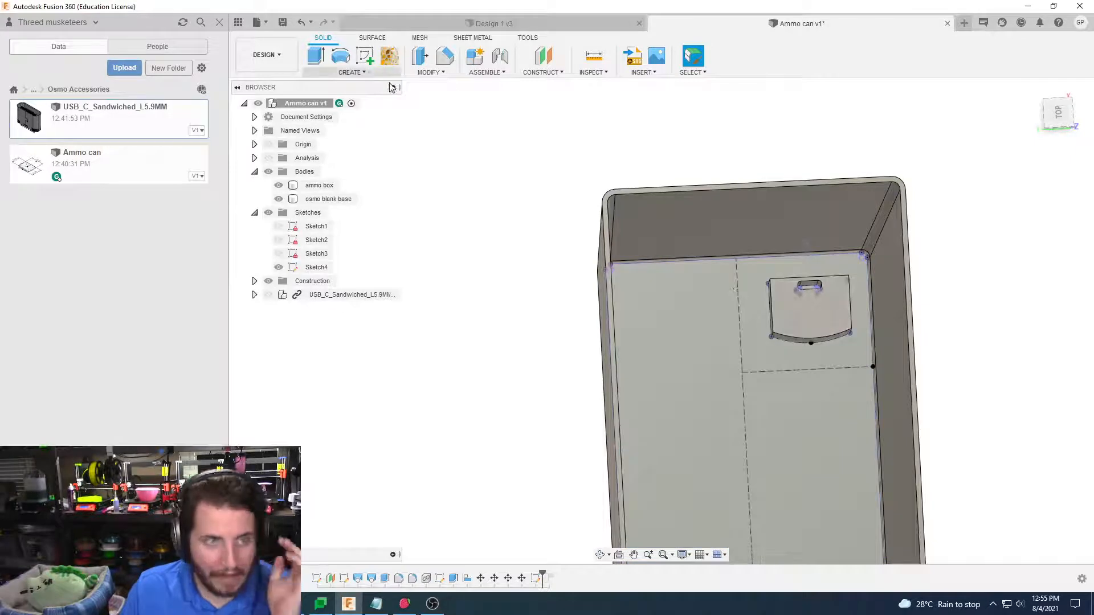
left_click(352, 72)
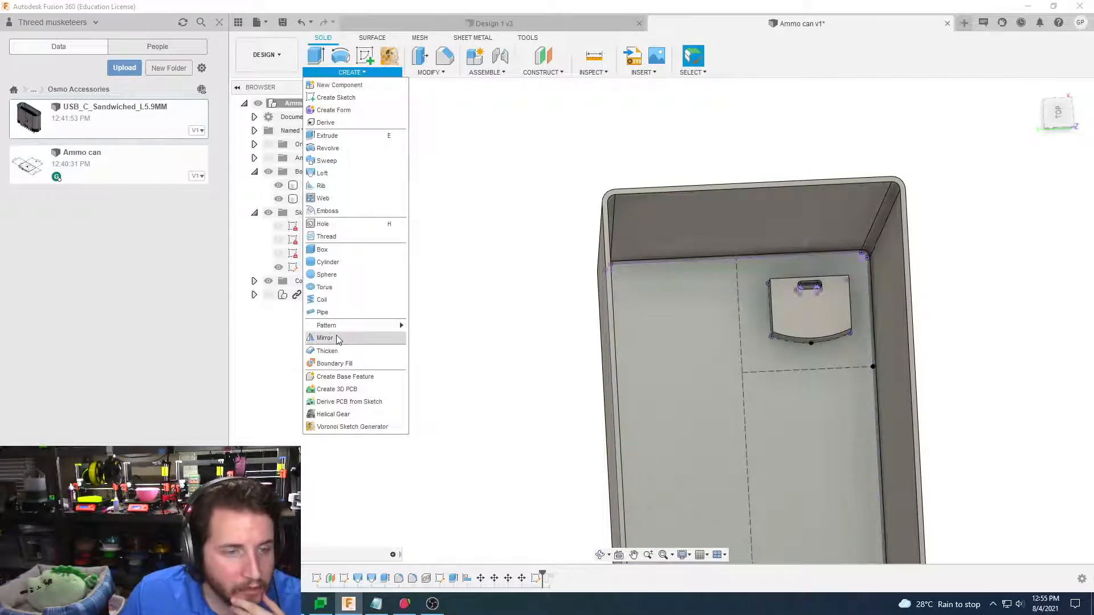
left_click(422, 325)
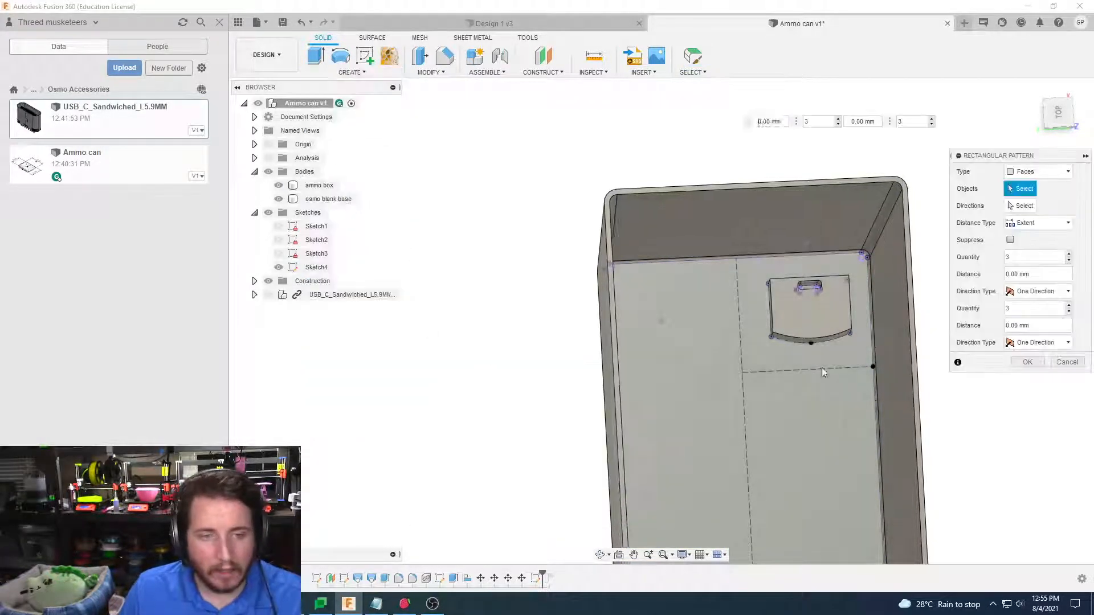
middle_click_drag(806, 367, 1064, 165, "shift")
left_click(1038, 172)
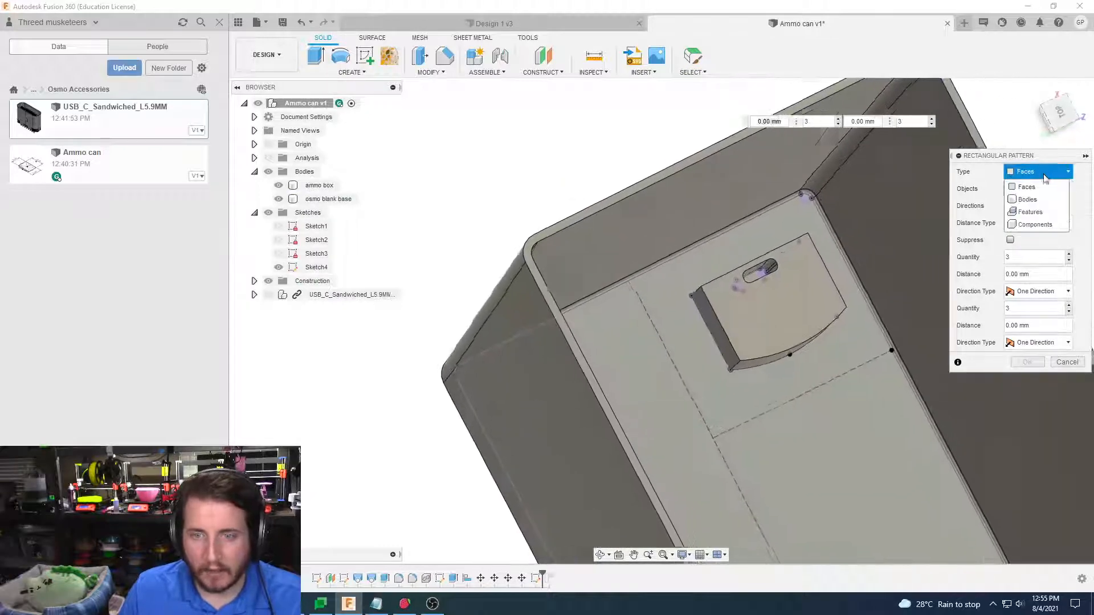
left_click(1028, 199)
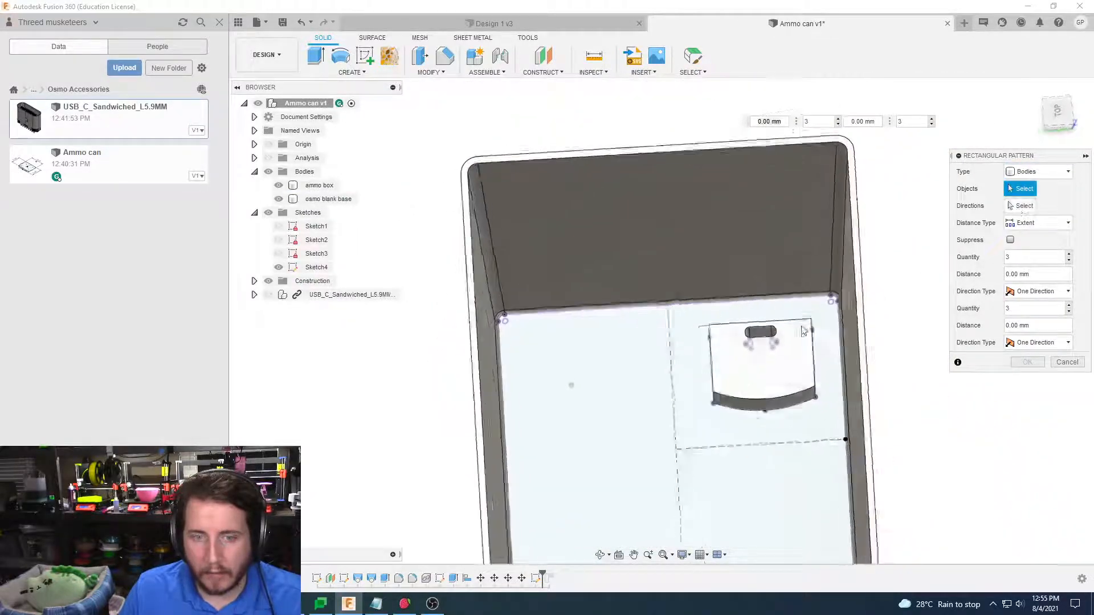
left_click(751, 391)
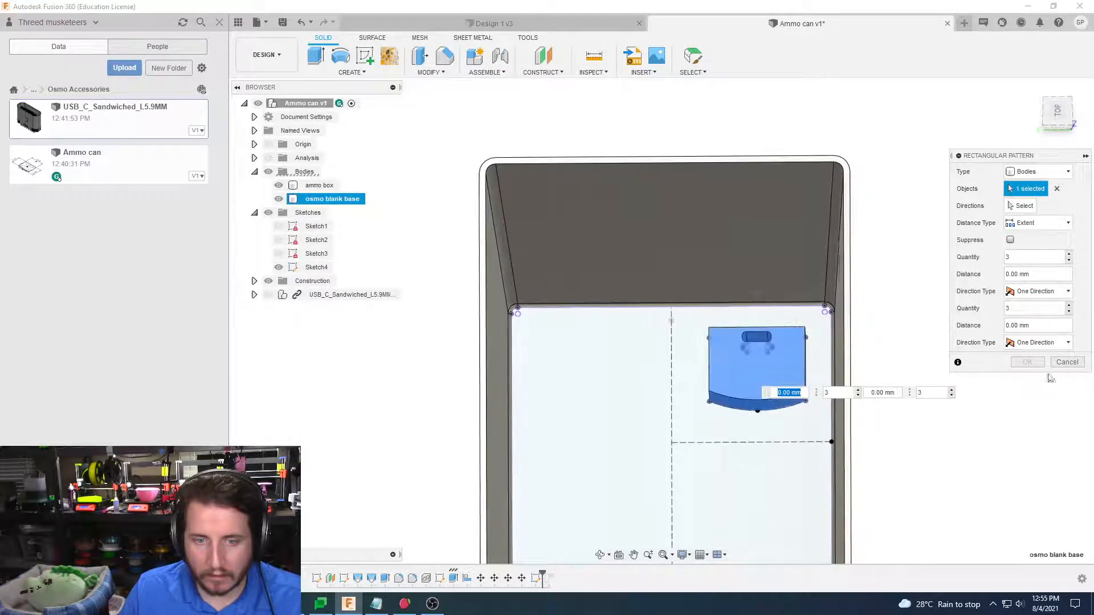
left_click(1065, 363)
left_click(348, 74)
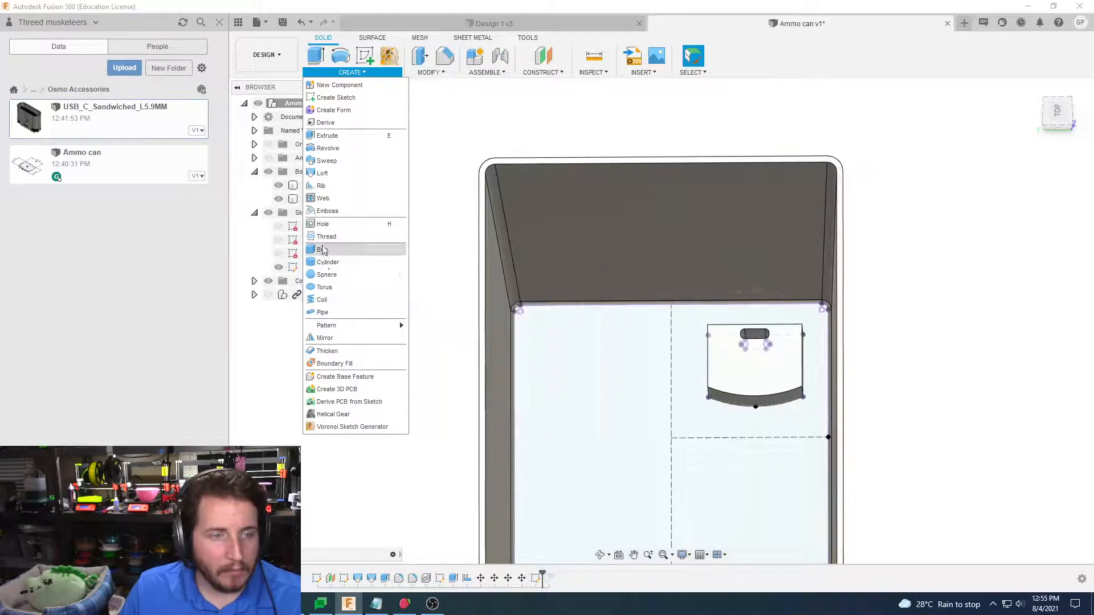
left_click(334, 339)
scroll(684, 348, "up", 3)
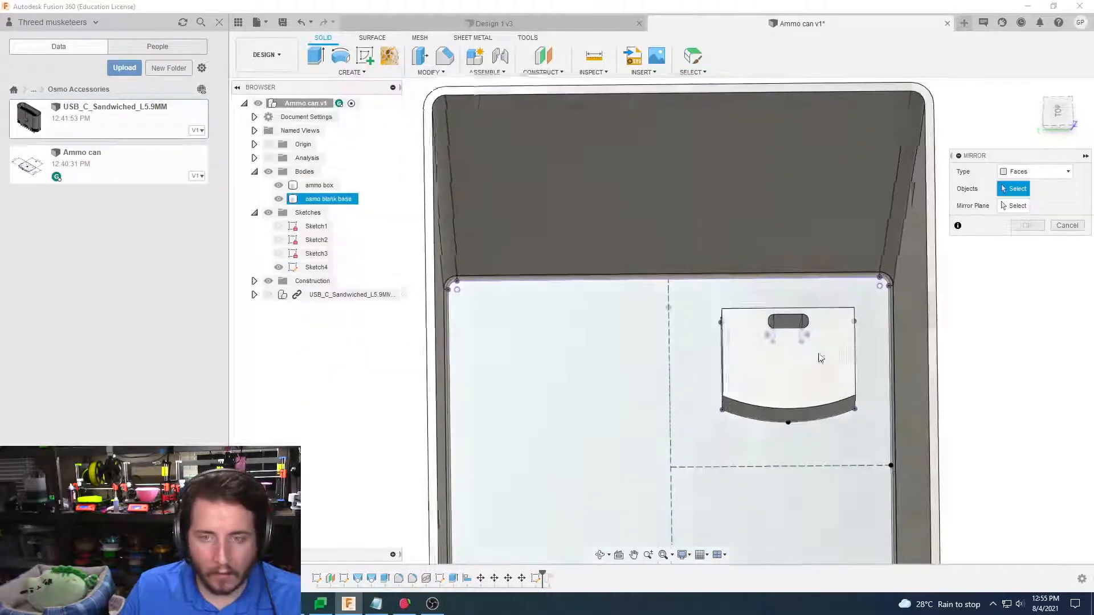
middle_click_drag(820, 357, 809, 367, "shift")
left_click(1036, 171)
left_click(1020, 183)
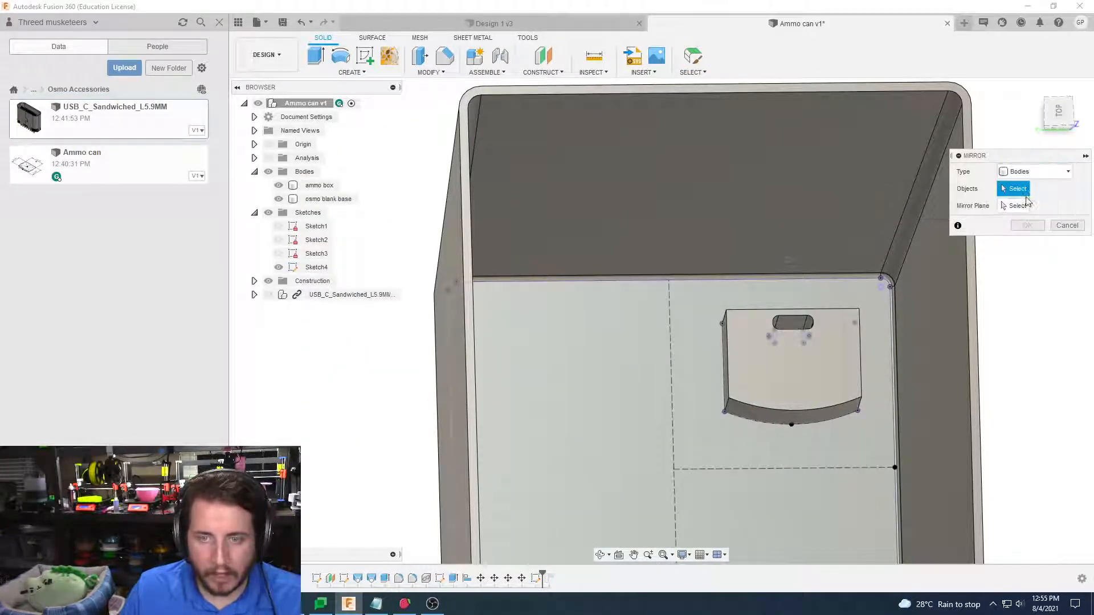
left_click(849, 362)
left_click(1017, 206)
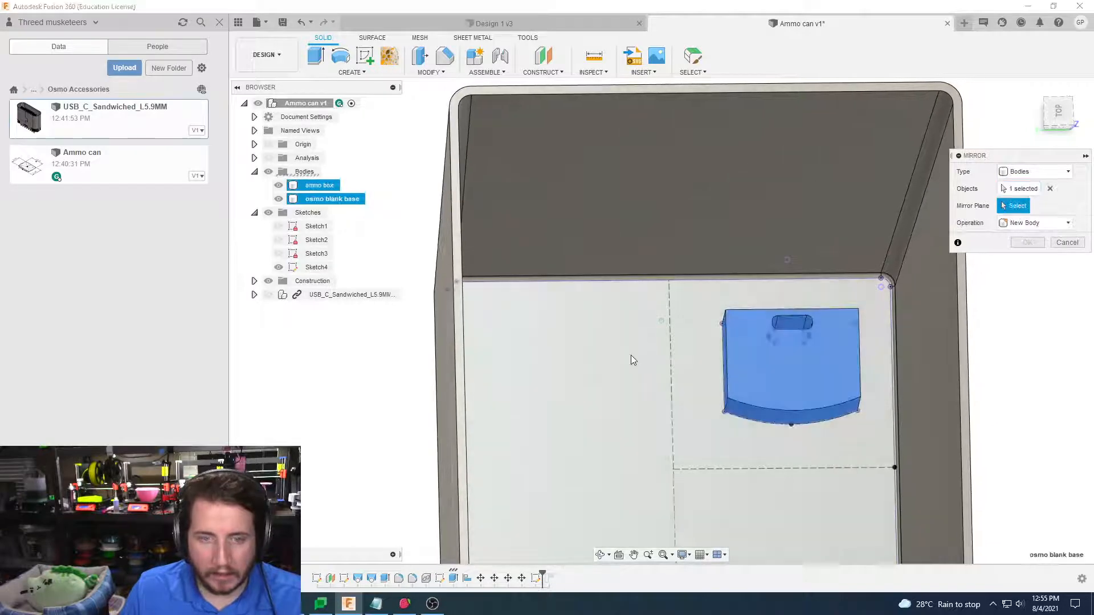
left_click(1069, 242)
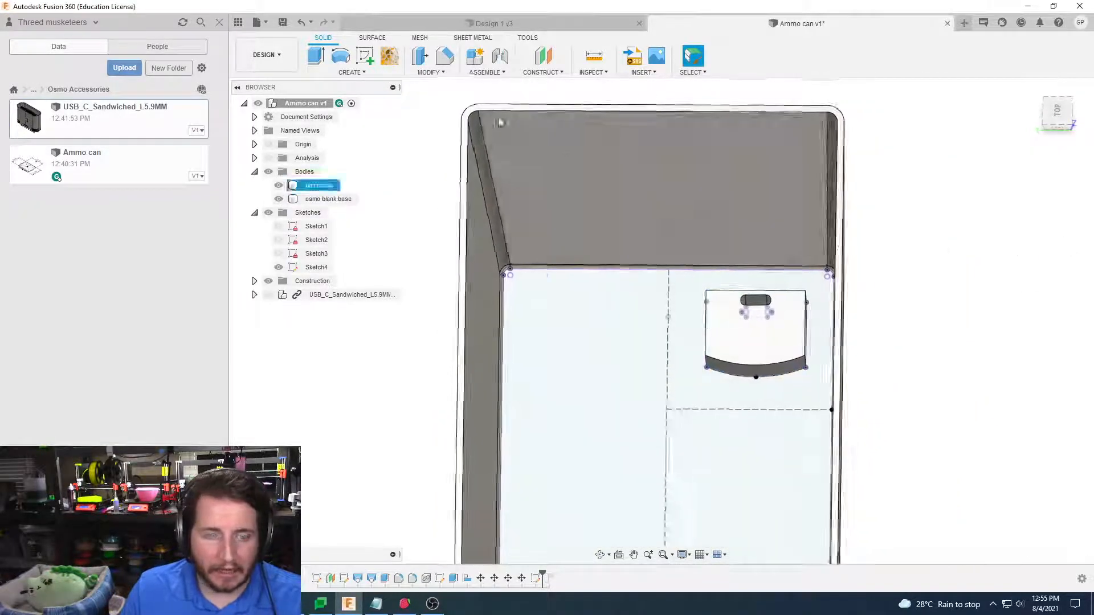
left_click(542, 72)
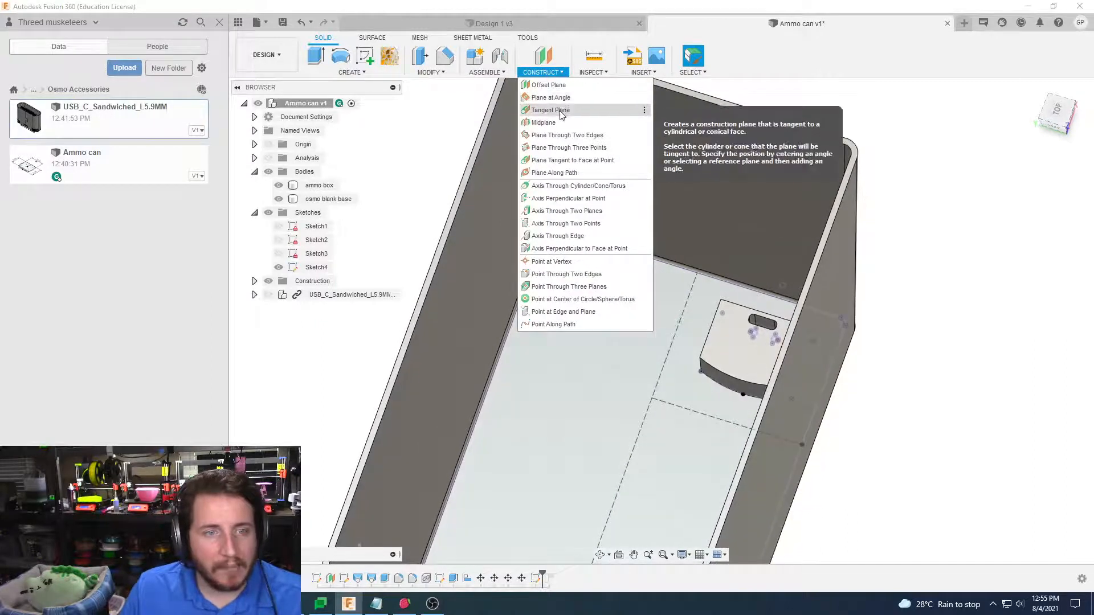
left_click(566, 137)
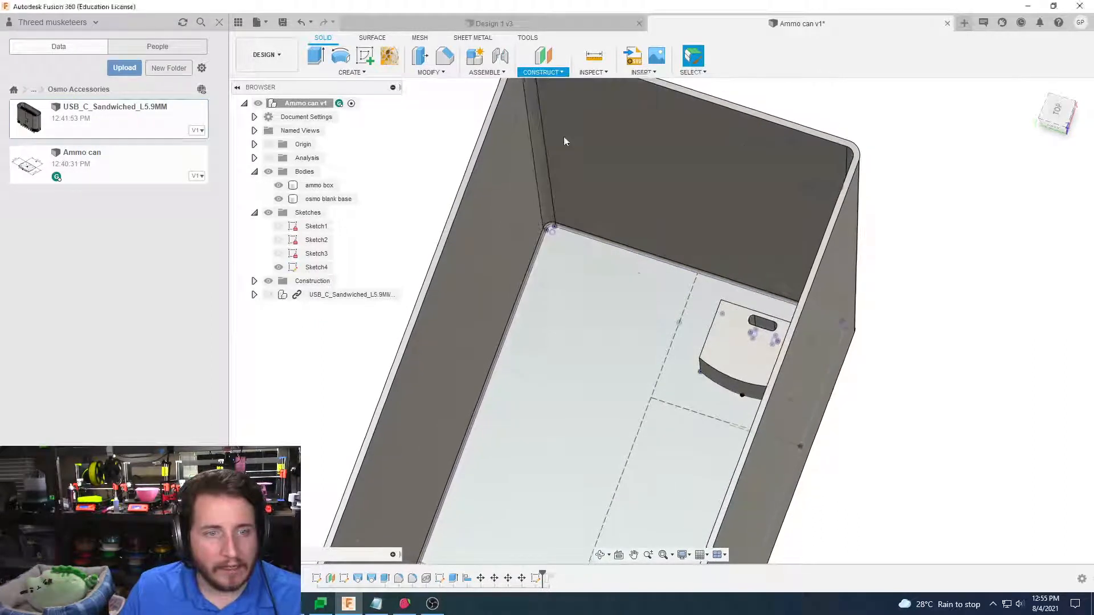
left_click(701, 270)
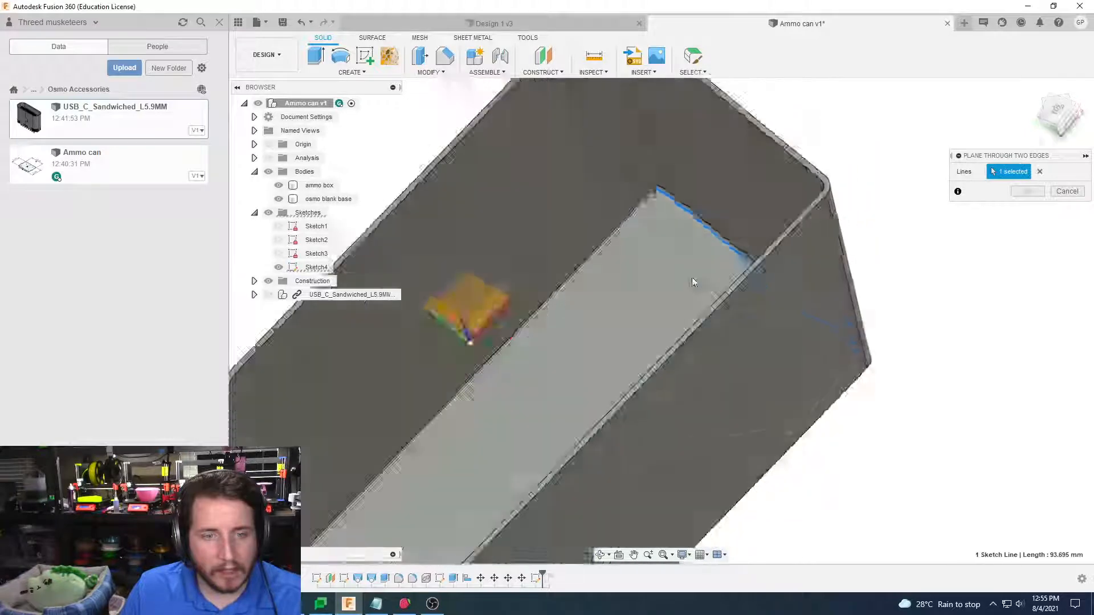
mouse_move(692, 278)
middle_mouse_down("shift")
mouse_move(475, 317)
mouse_move(518, 212)
middle_mouse_up("shift")
left_click(514, 190)
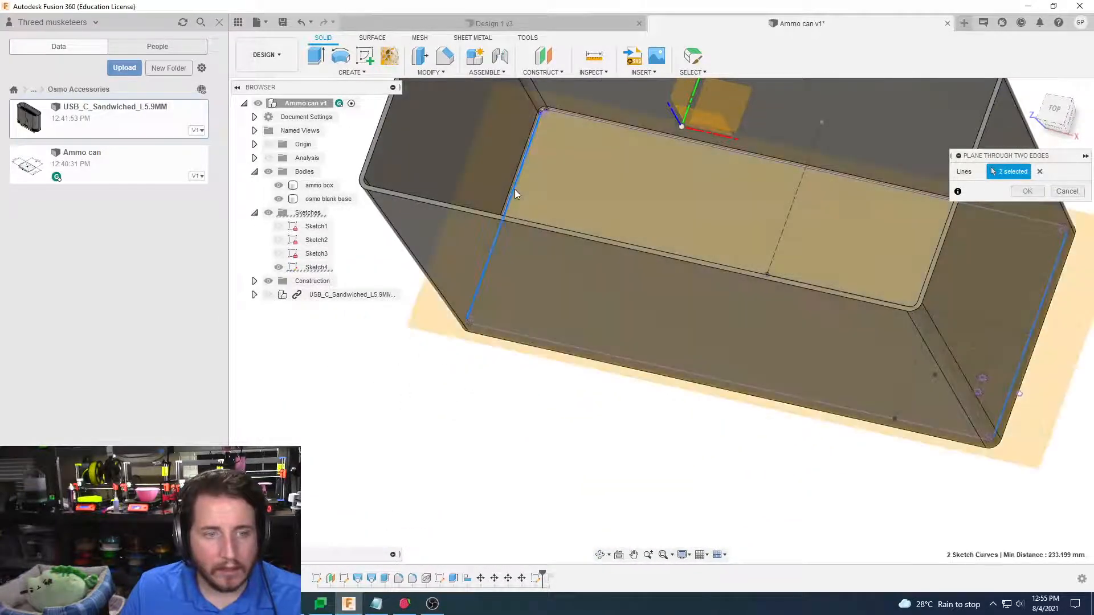
left_click(1067, 192)
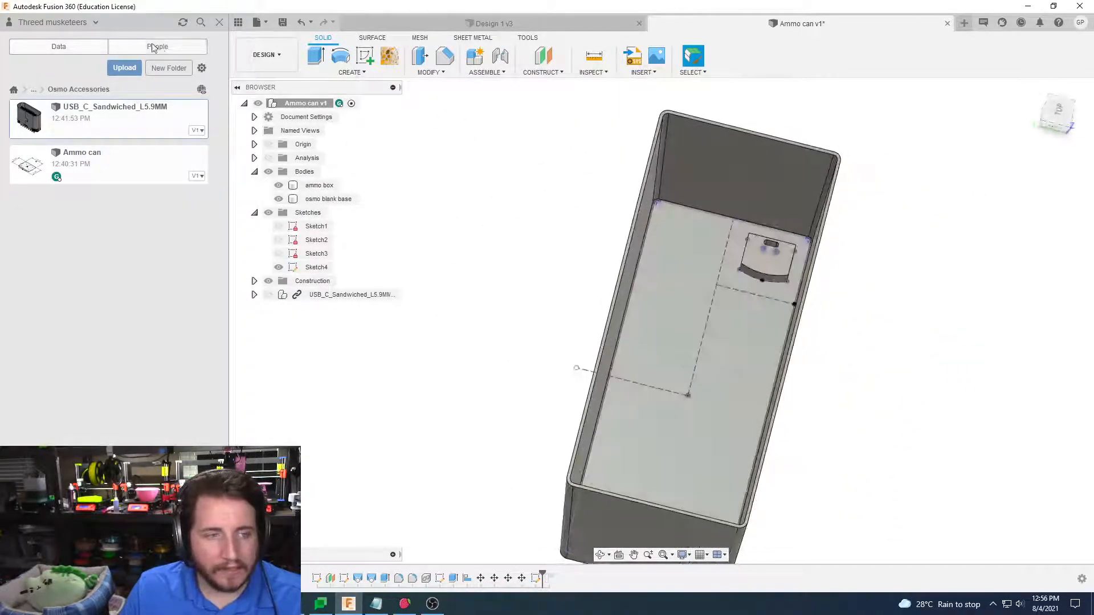
Mirror the osmo blank base body across the origin plane running lengthwise through the box, as a new body
left_click(333, 73)
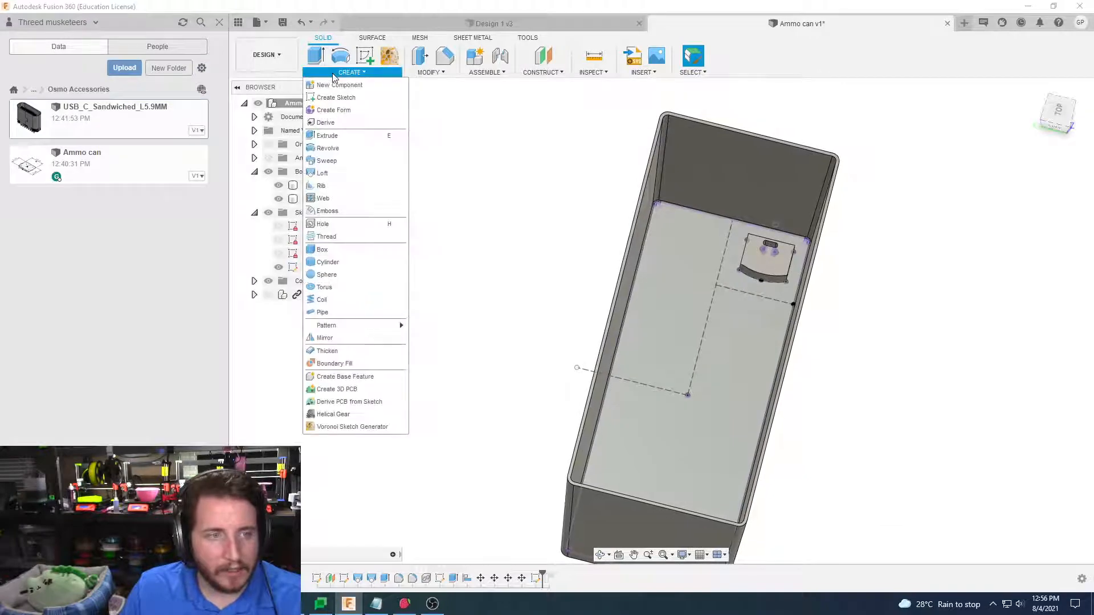
left_click(350, 338)
left_click(1034, 171)
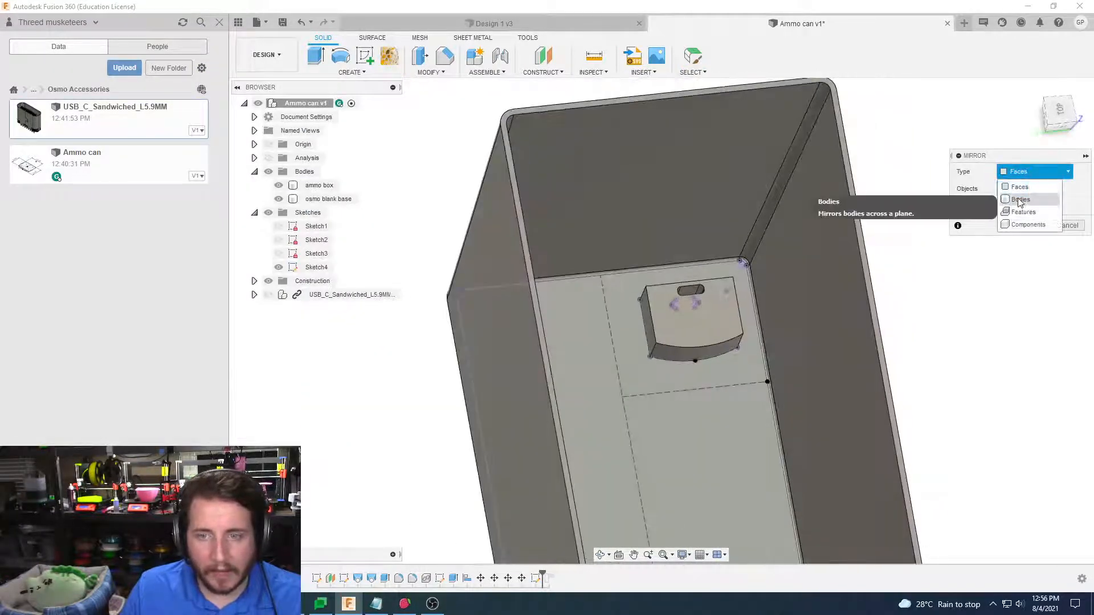
left_click(1020, 199)
left_click(704, 302)
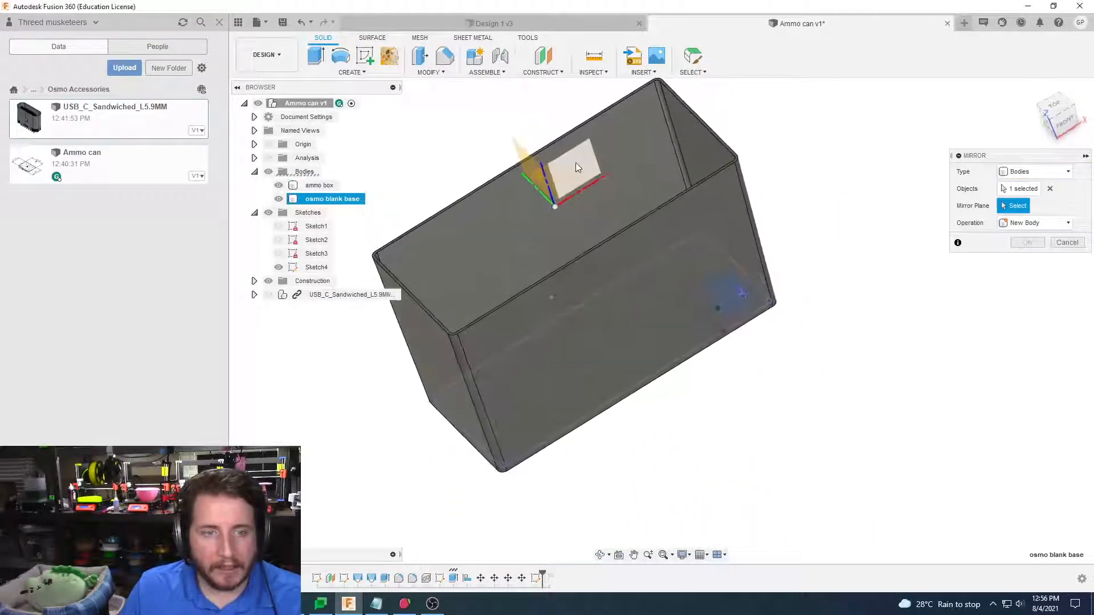
left_click(575, 164)
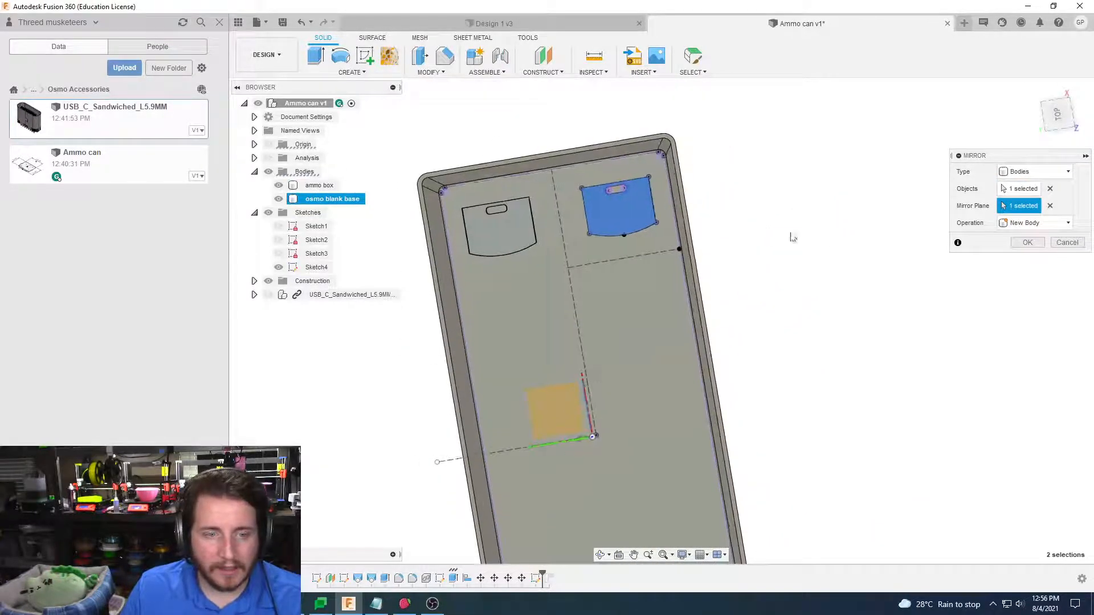
left_click(1027, 242)
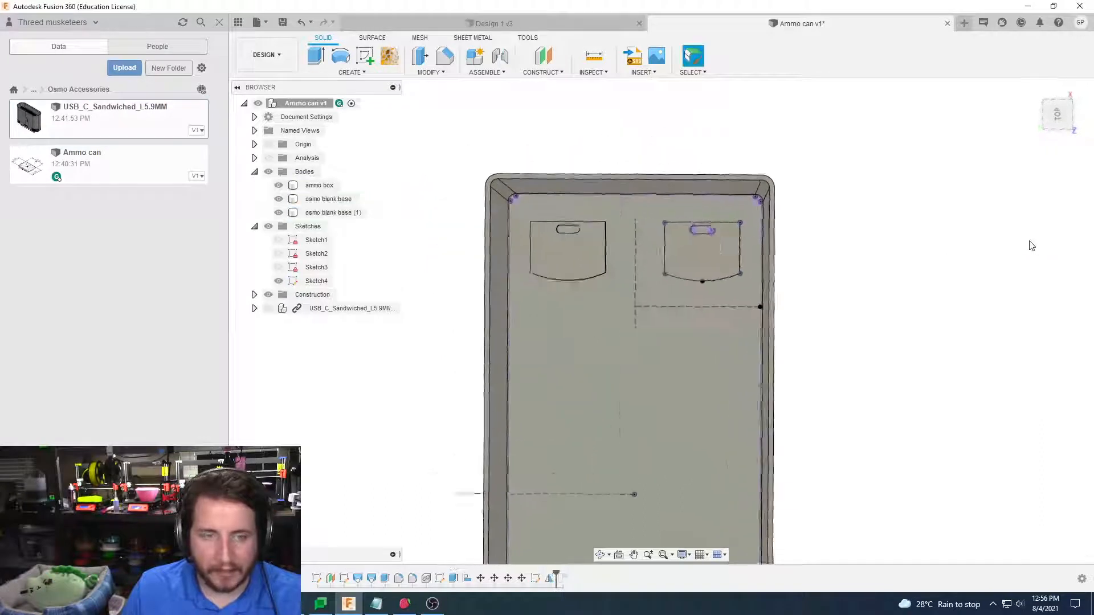
Start a rectangular pattern of both osmo blank base bodies, with the origin axis along the box's length as its direction
left_click(350, 72)
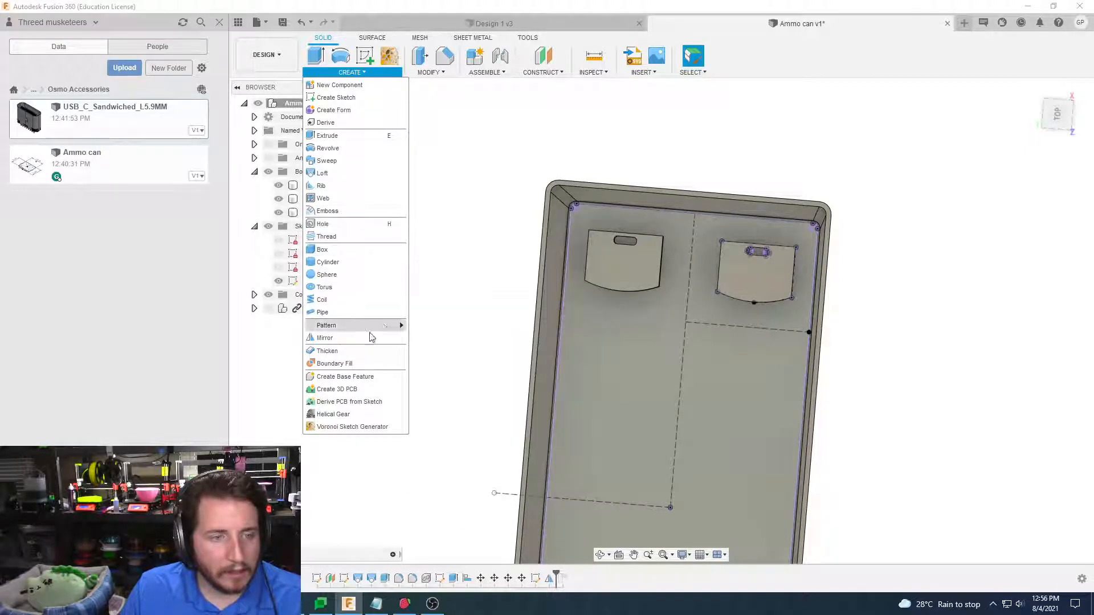
left_click(435, 325)
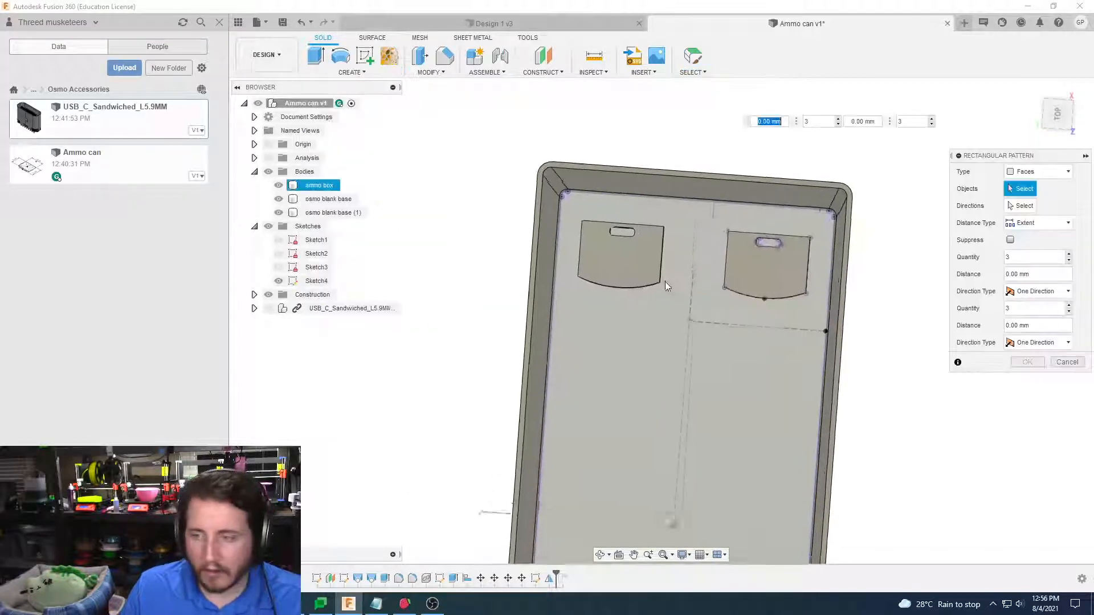
scroll(665, 282, "up", 3)
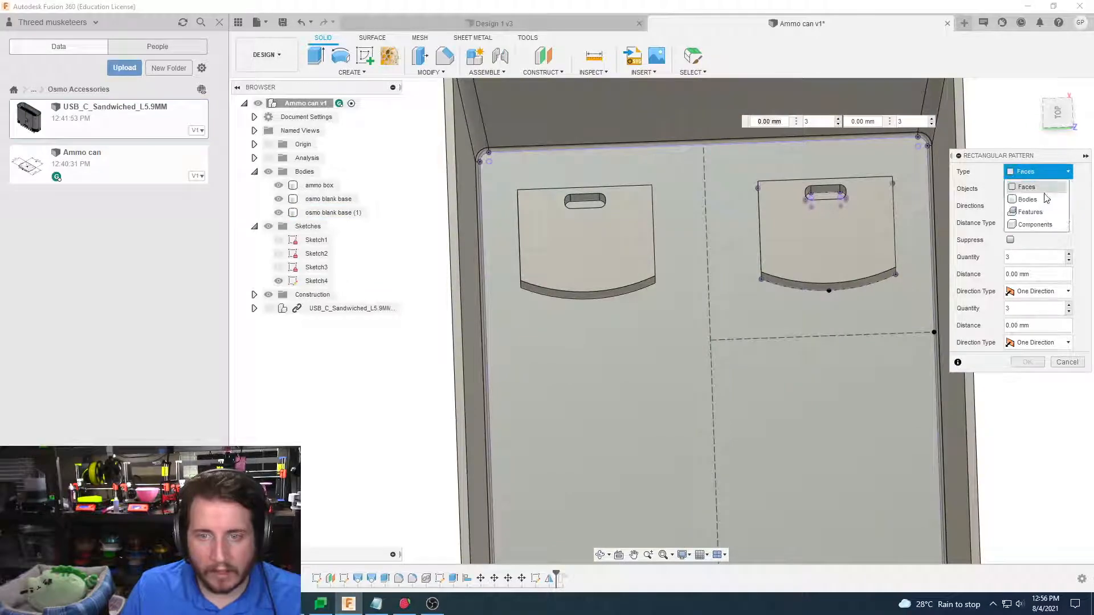
left_click(1045, 199)
left_click(587, 245)
left_click(853, 248)
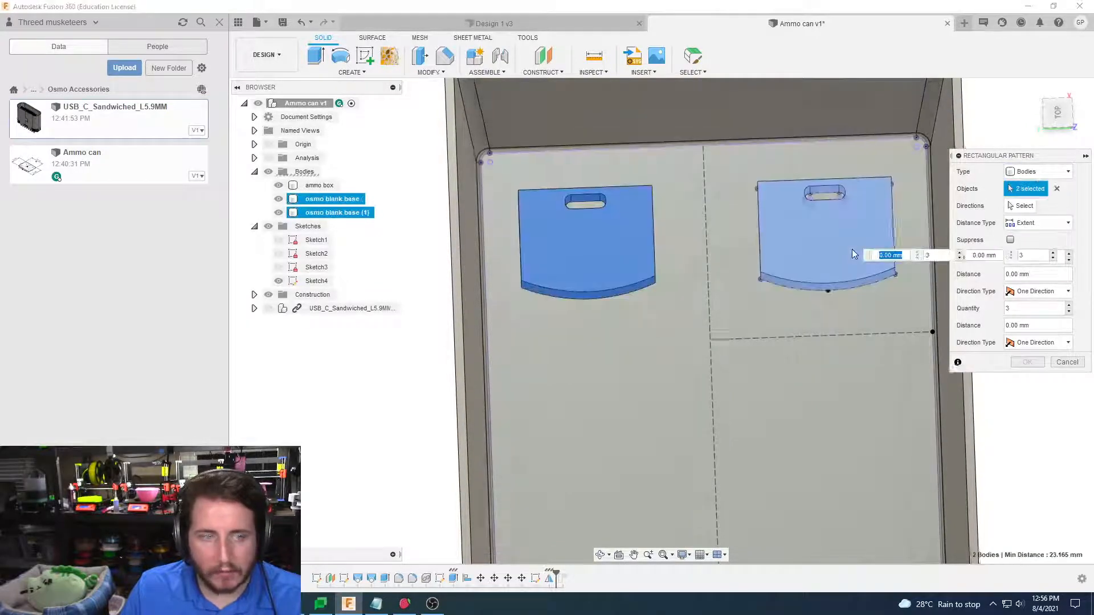
middle_click_drag(852, 254, 1059, 225, "shift")
left_click(1013, 212)
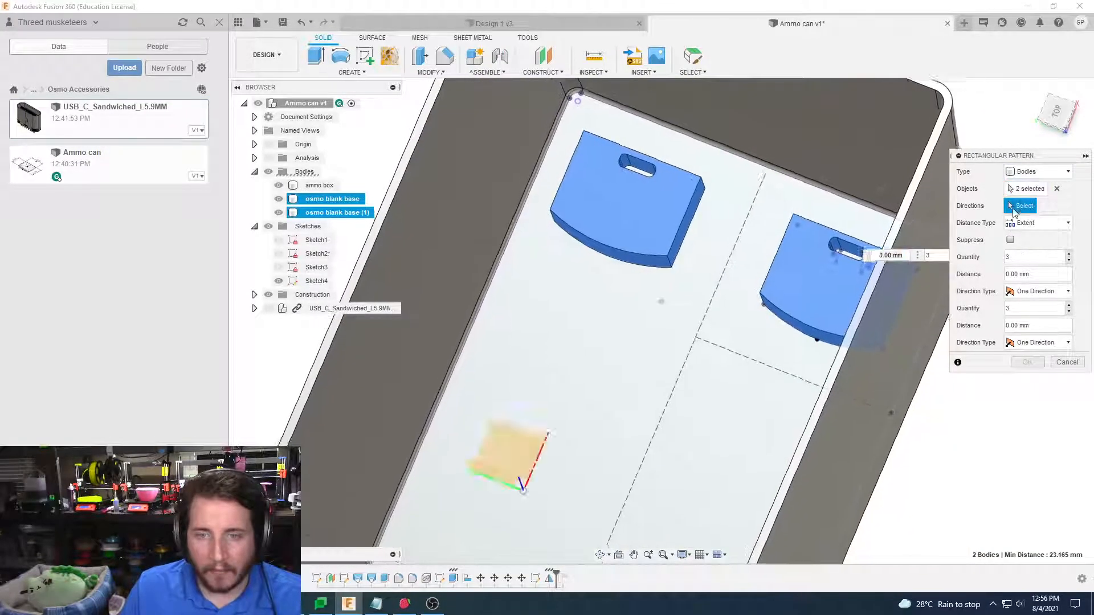
middle_click_drag(906, 268, 684, 259, "shift")
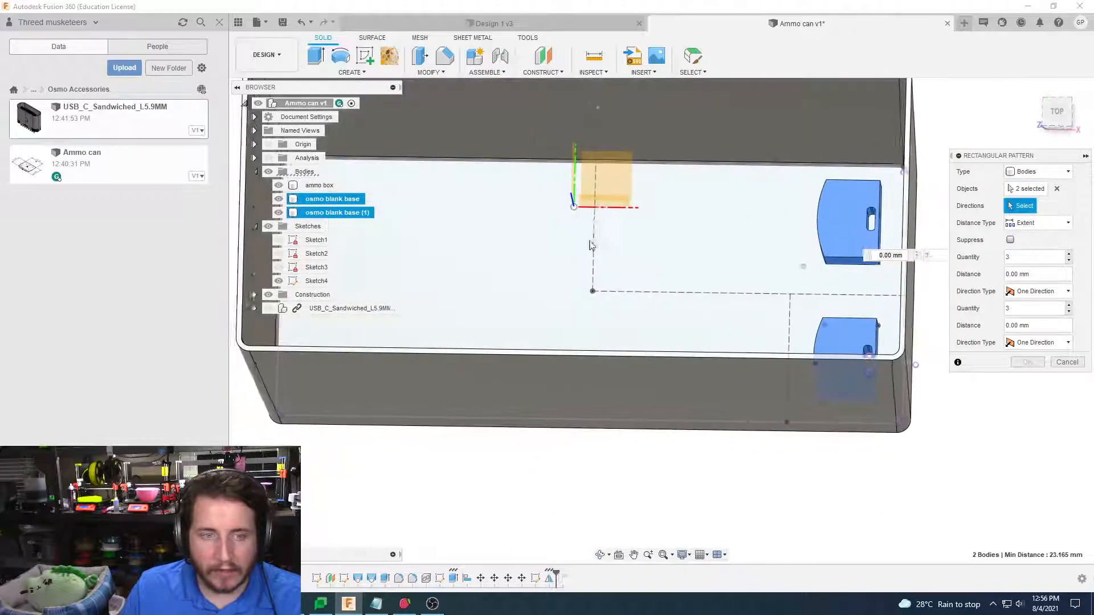
left_click(610, 208)
middle_click_drag(615, 212, 821, 265, "shift")
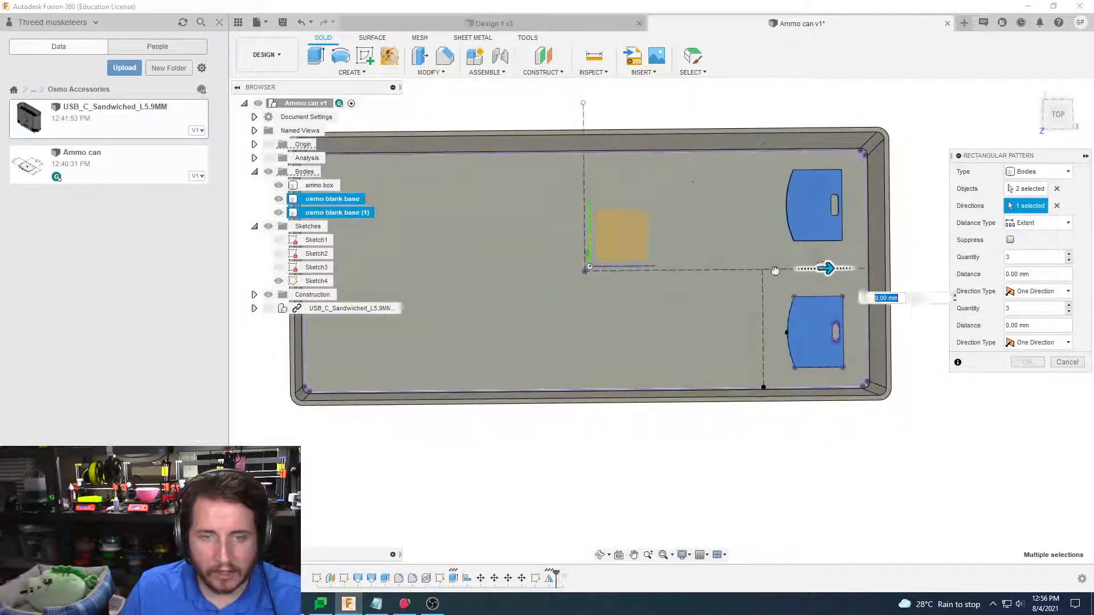
Set the pattern to spacing mode with 3 instances at -45 mm and quantity 1 in the second direction, and create it
left_click_drag(829, 269, 624, 273)
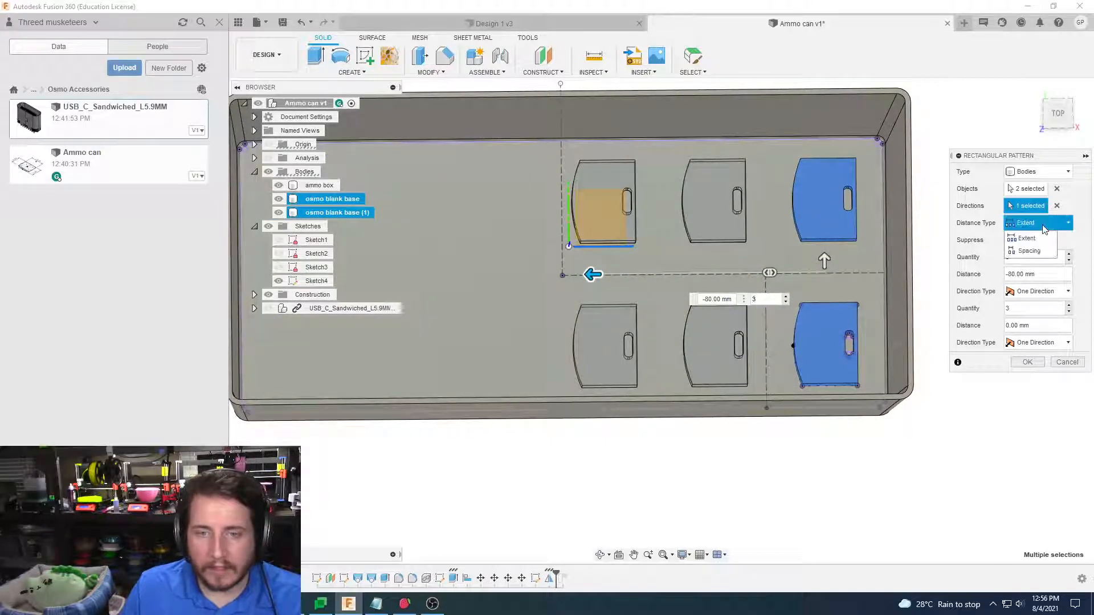
left_click(1029, 251)
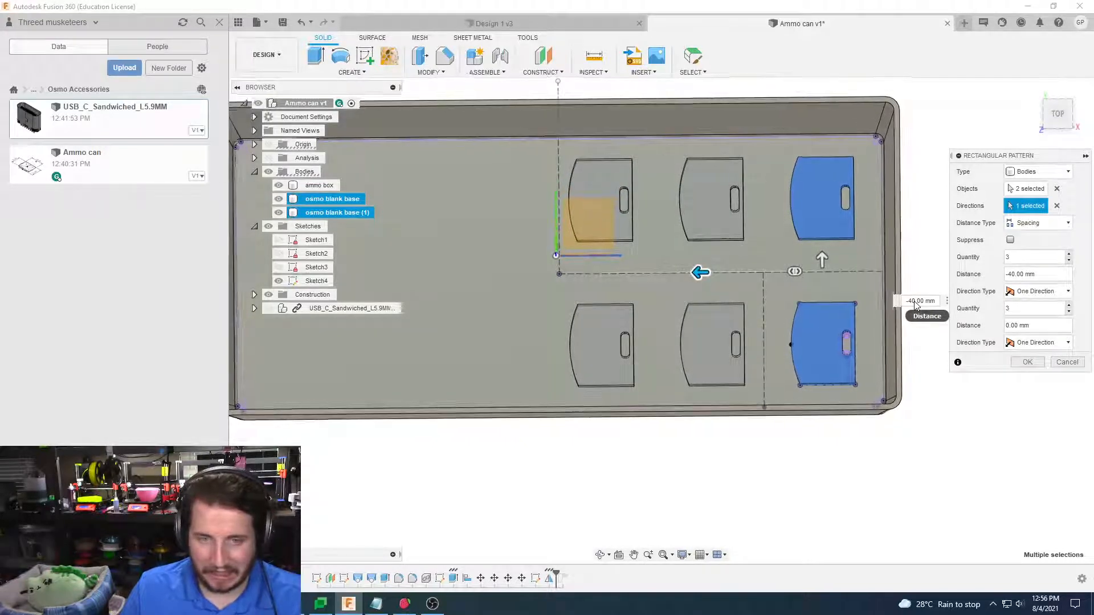
scroll(873, 394, "up", 3)
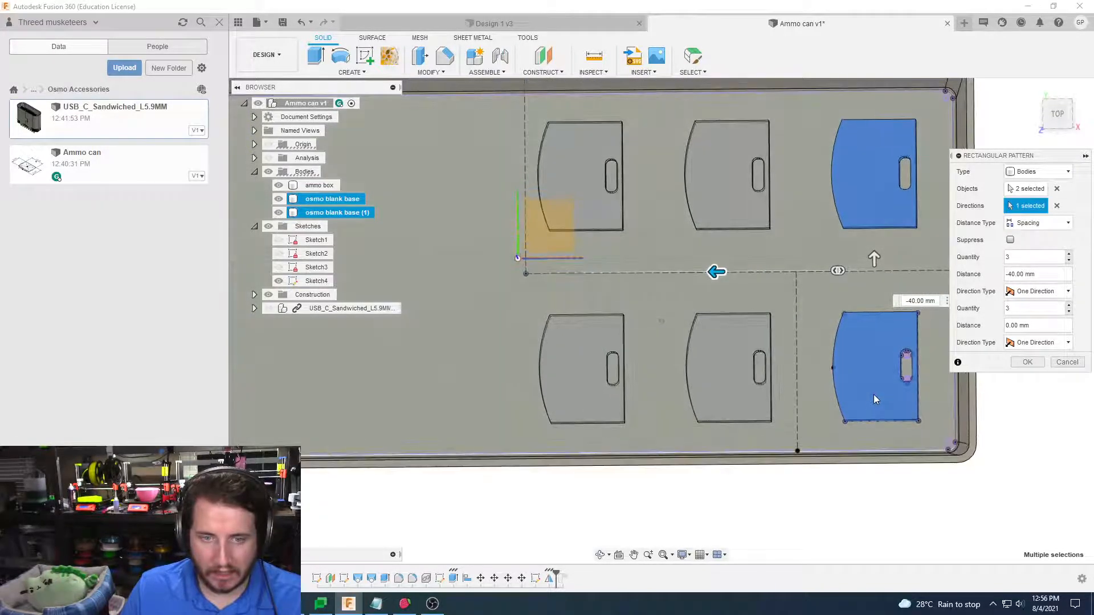
scroll(747, 330, "up", 2)
left_click(723, 265)
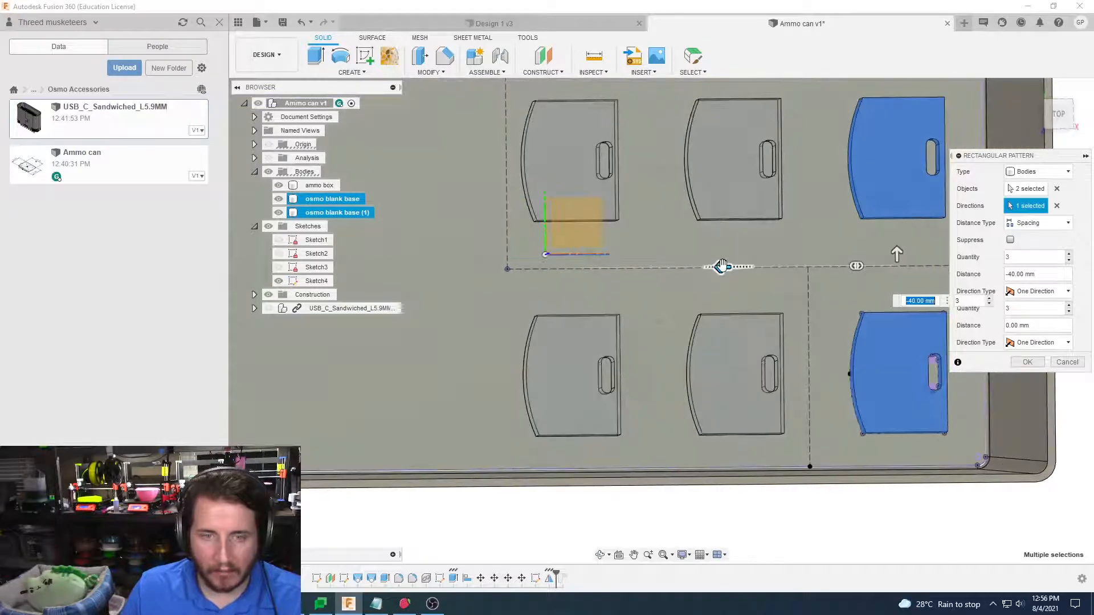
left_click_drag(720, 267, 708, 267)
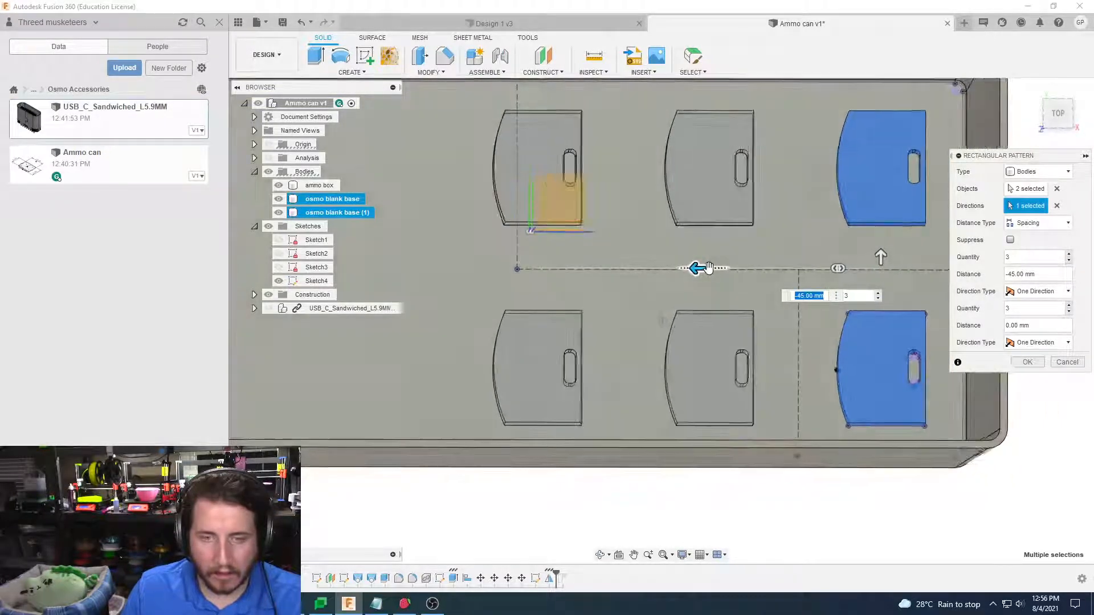
key("Tab")
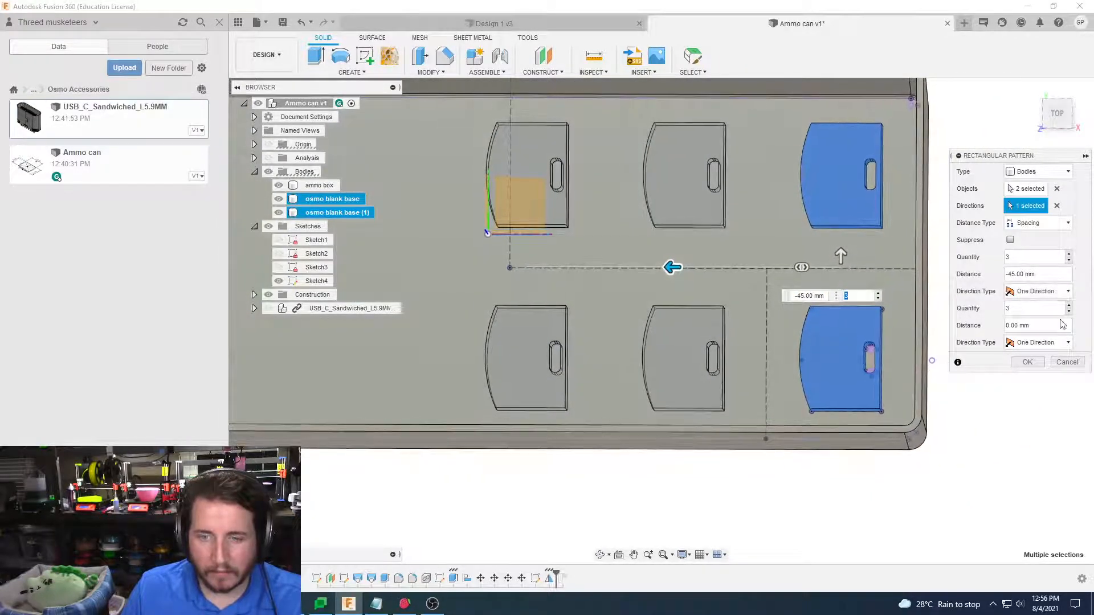
left_click(1069, 311)
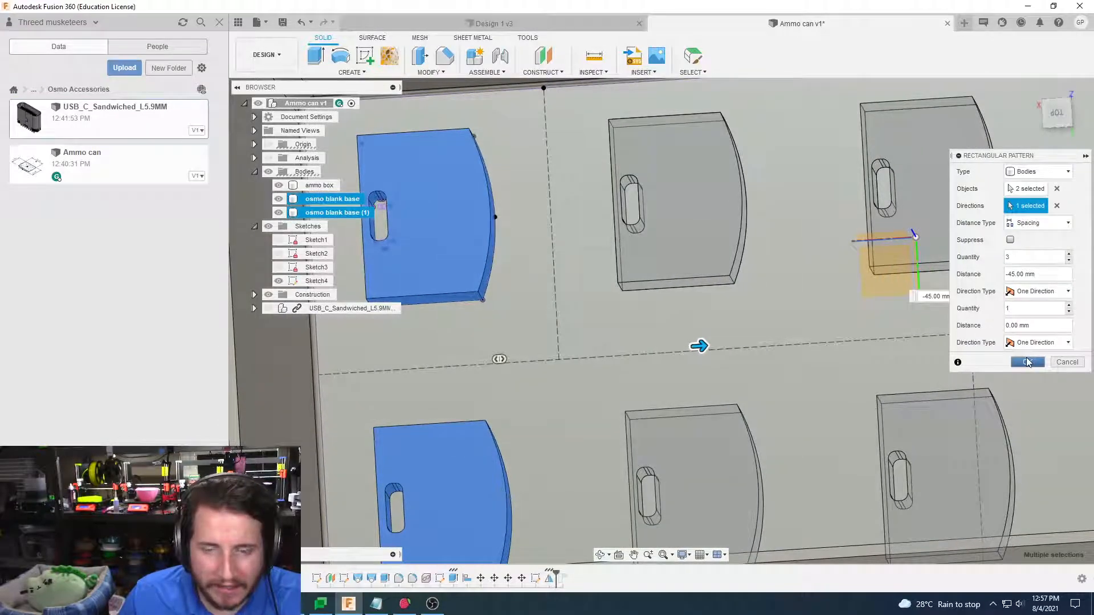
left_click(1027, 361)
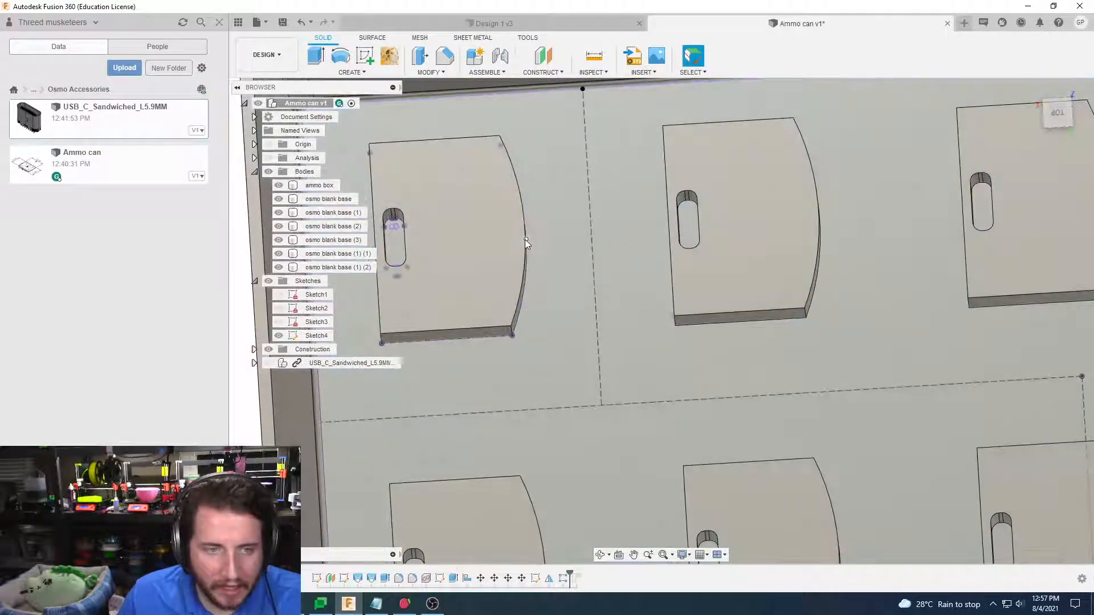
Check the gap between neighbouring bases and edit the rectangular pattern to 4 instances spaced -43 mm apart
left_click(525, 240)
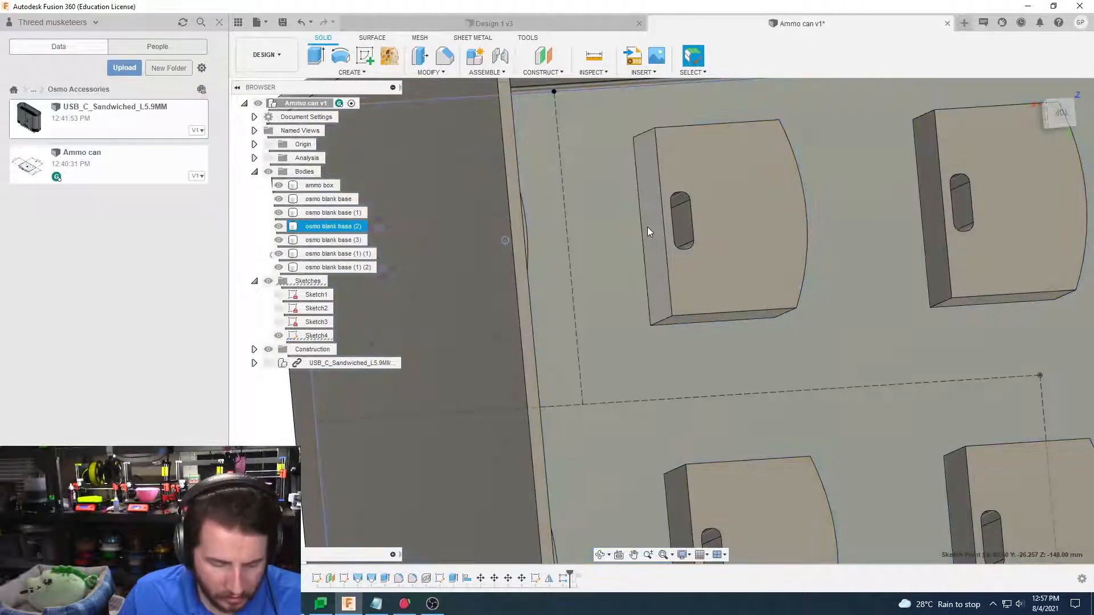
left_click(650, 231)
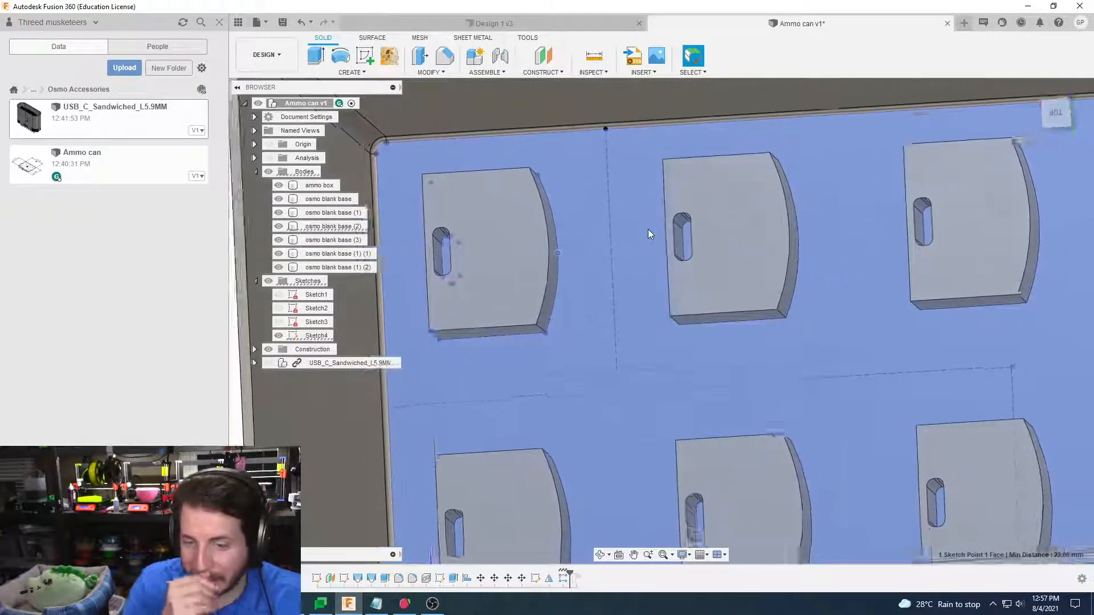
double_click(568, 579)
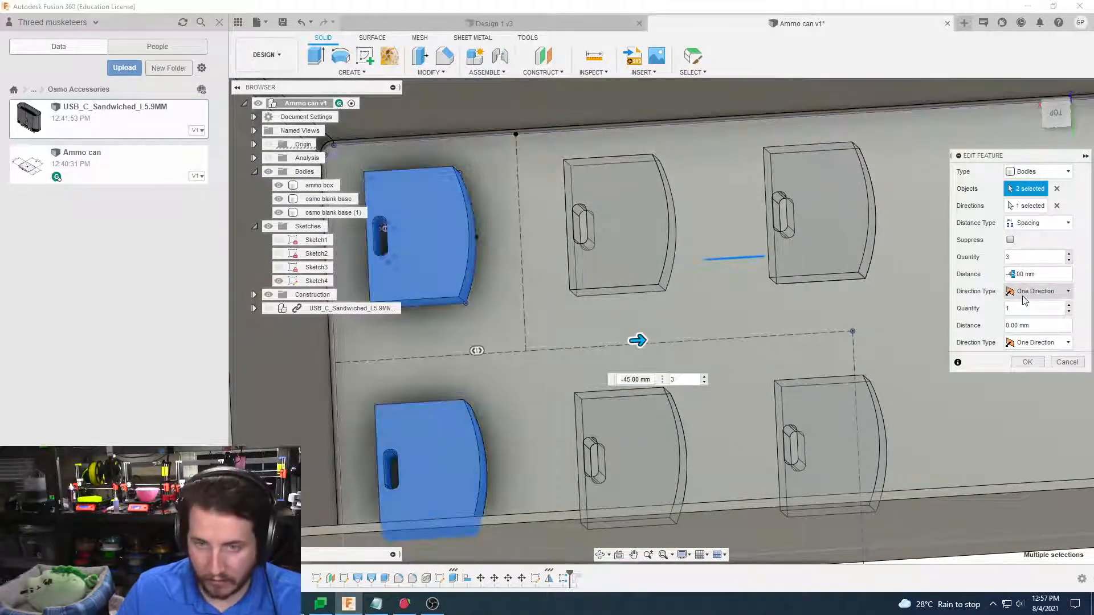
type("3")
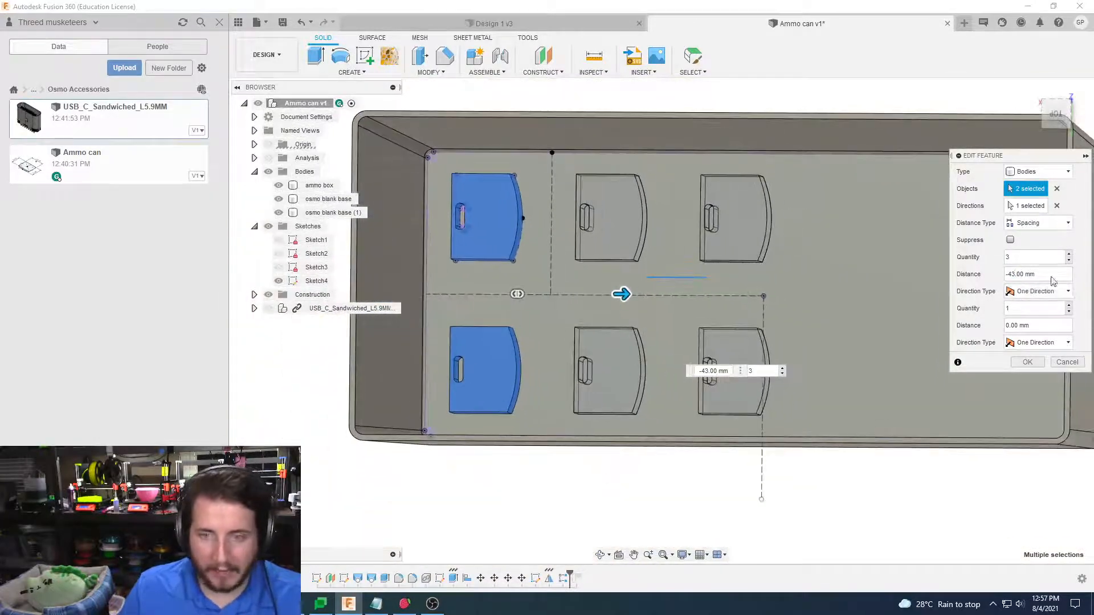
left_click(1070, 255)
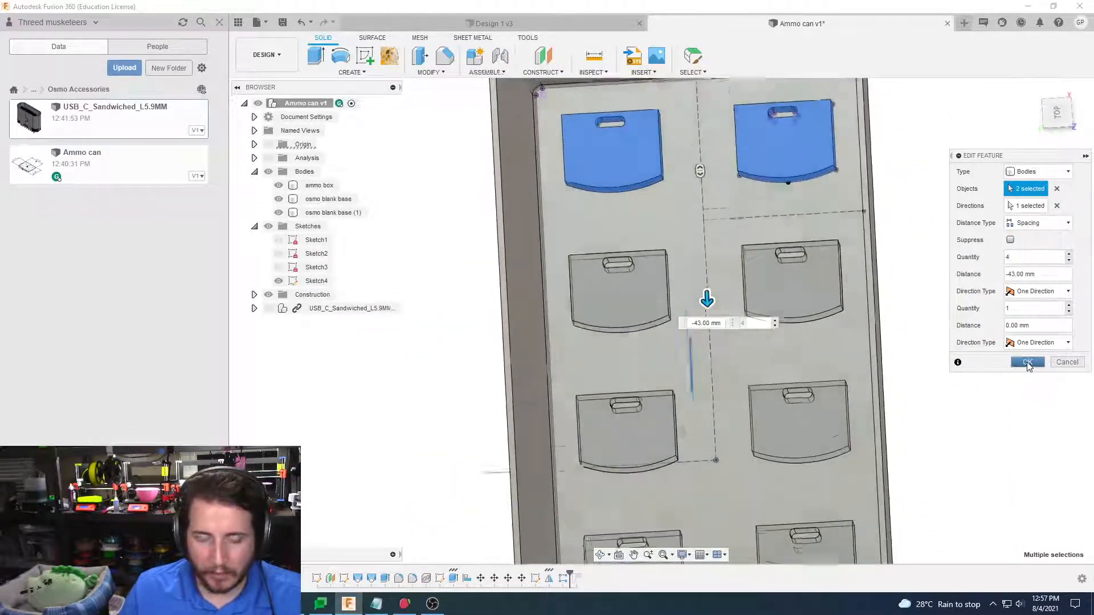
left_click(1027, 363)
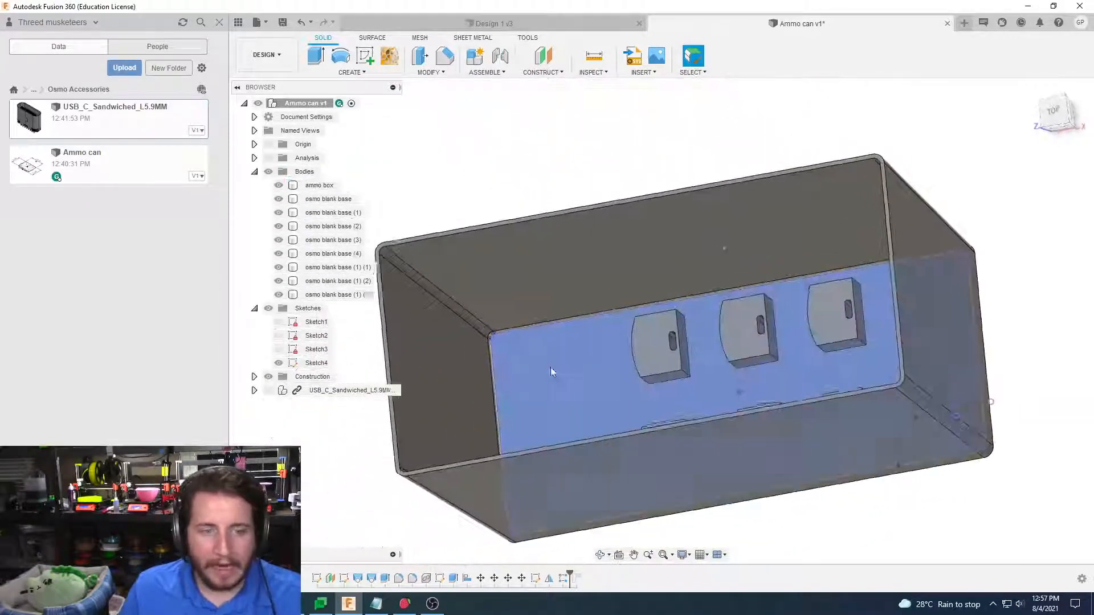
left_click(727, 426)
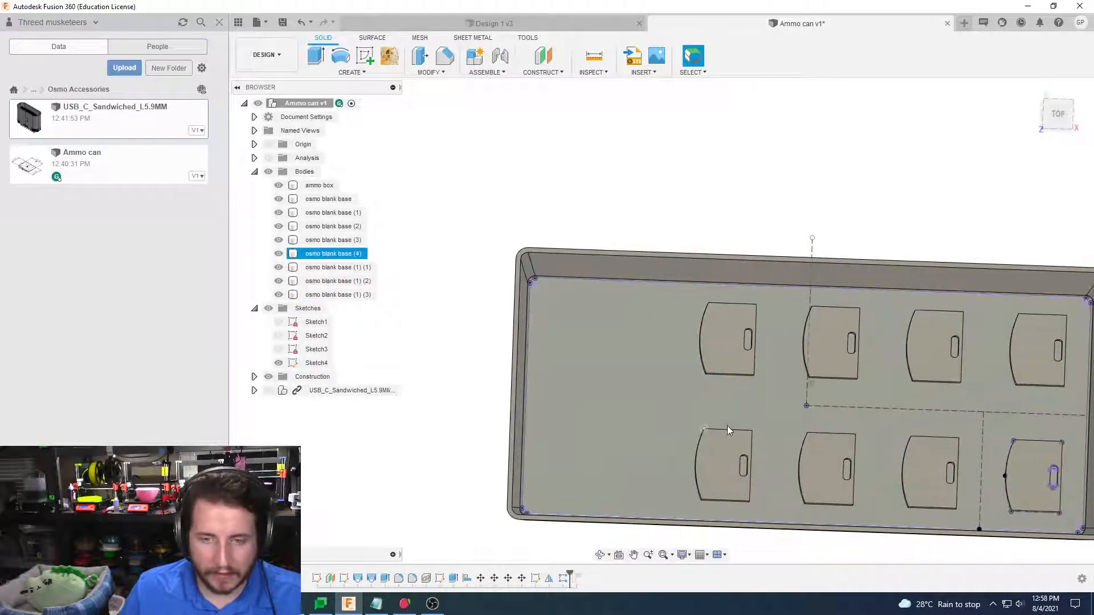
double_click(563, 578)
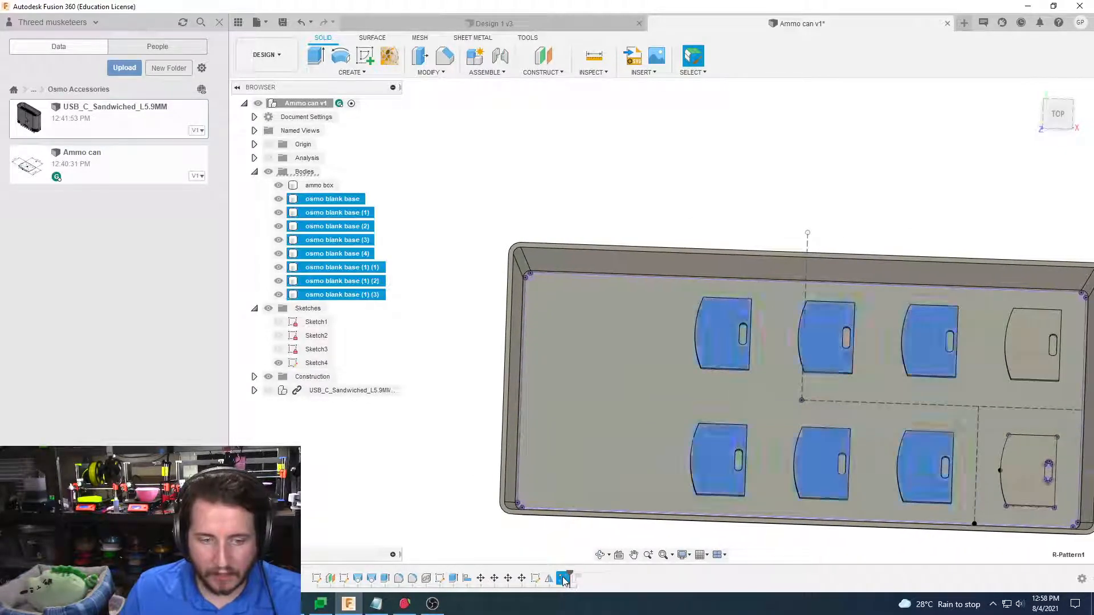
key("Tab")
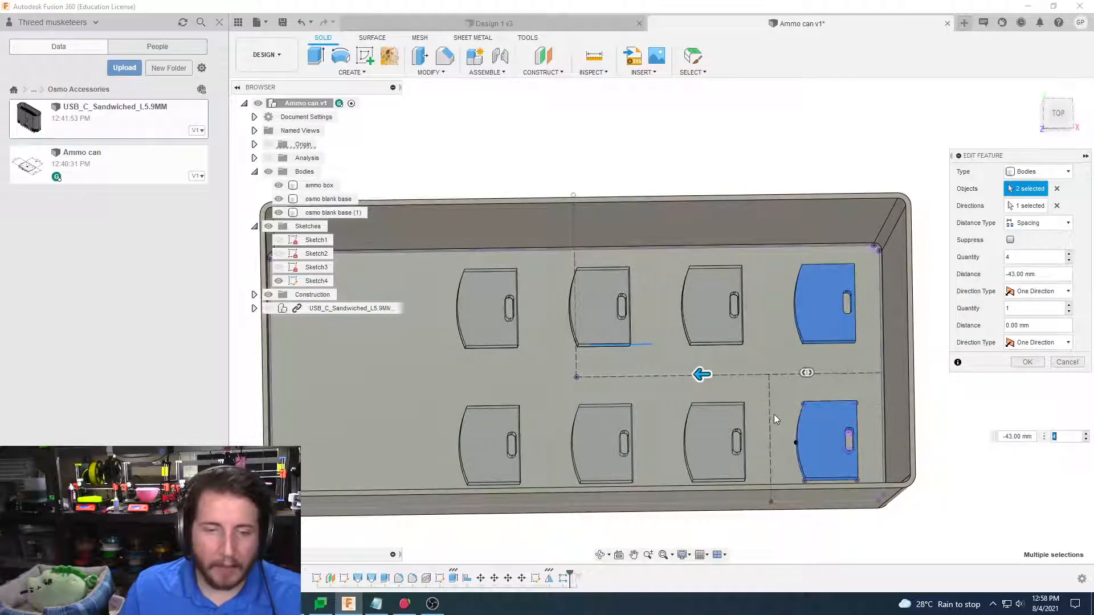
left_click(1065, 362)
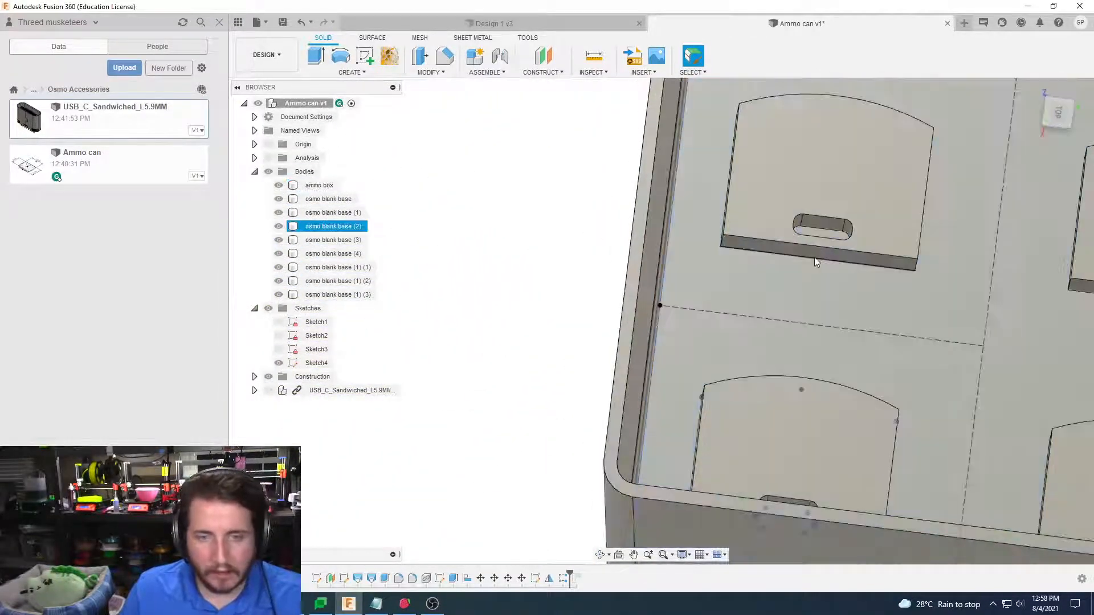
Measure the distance from the second base's straight side face to the dashed cross line in front of the first base
left_click(815, 257)
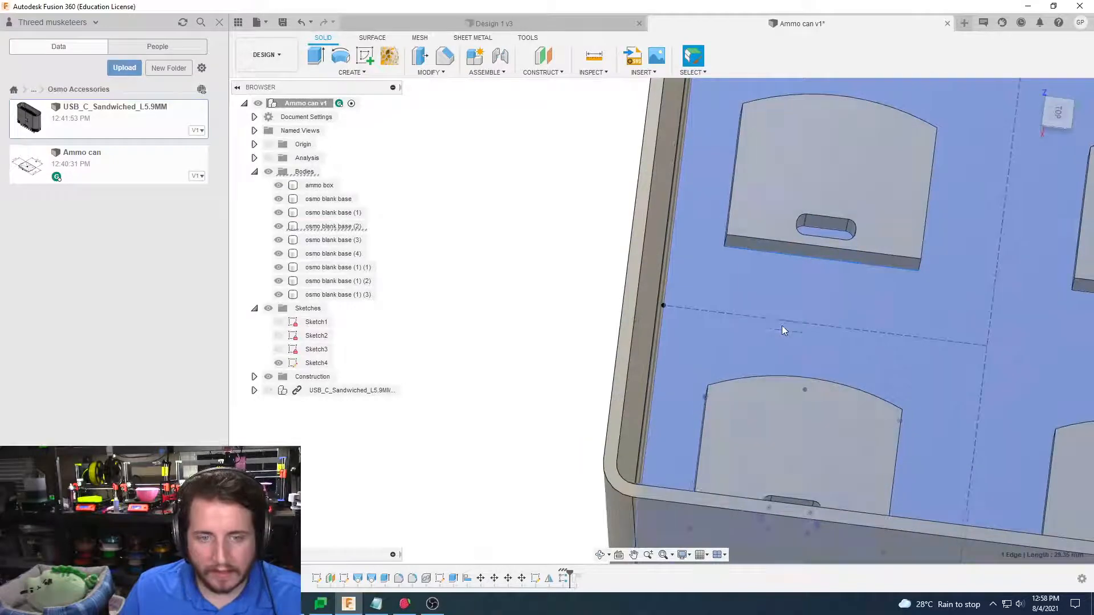
left_click(788, 323, "ctrl")
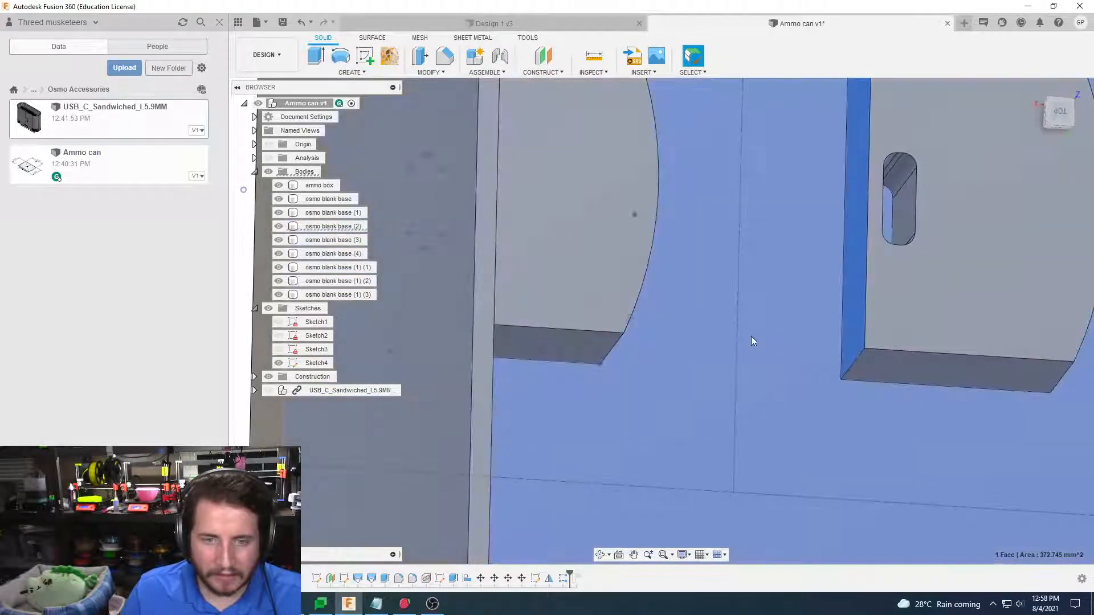
left_click(737, 337)
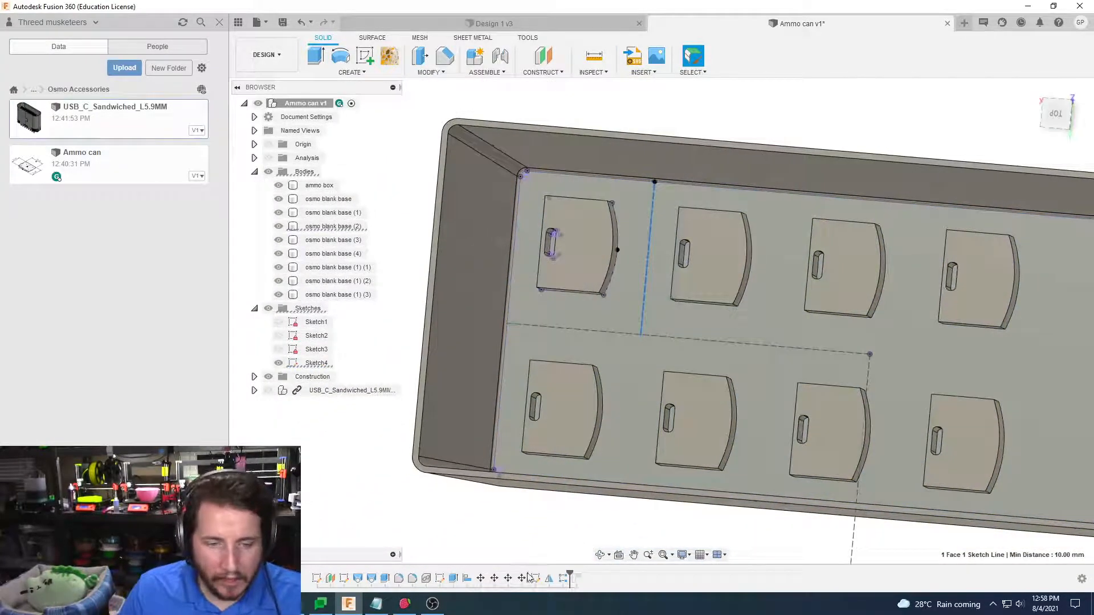
Edit the layout sketch and start a rectangular pattern of the dashed cross line along the box's length
double_click(534, 580)
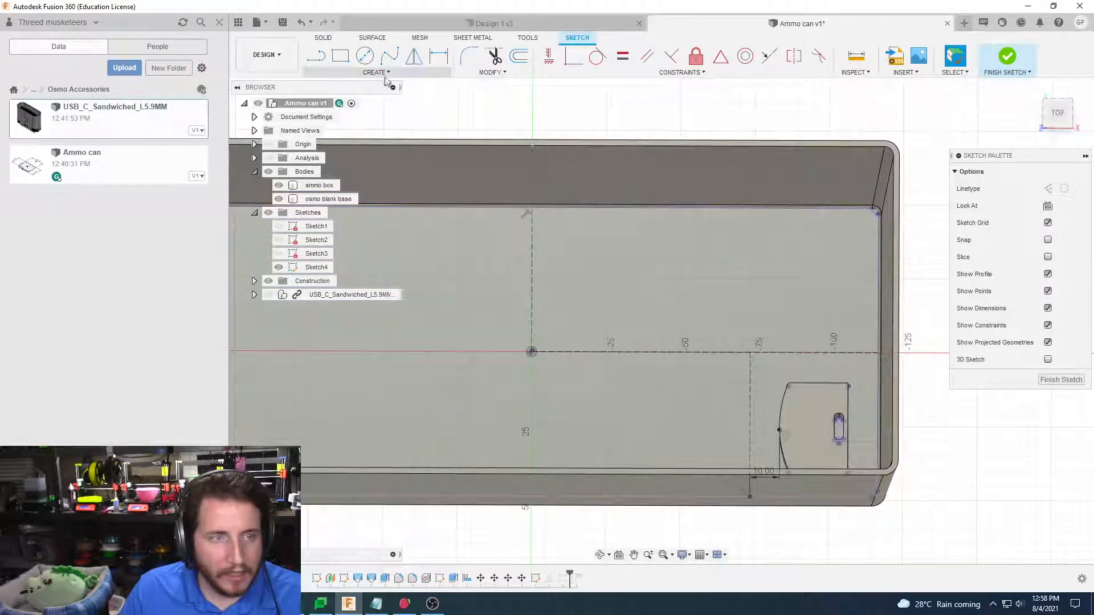
left_click(385, 74)
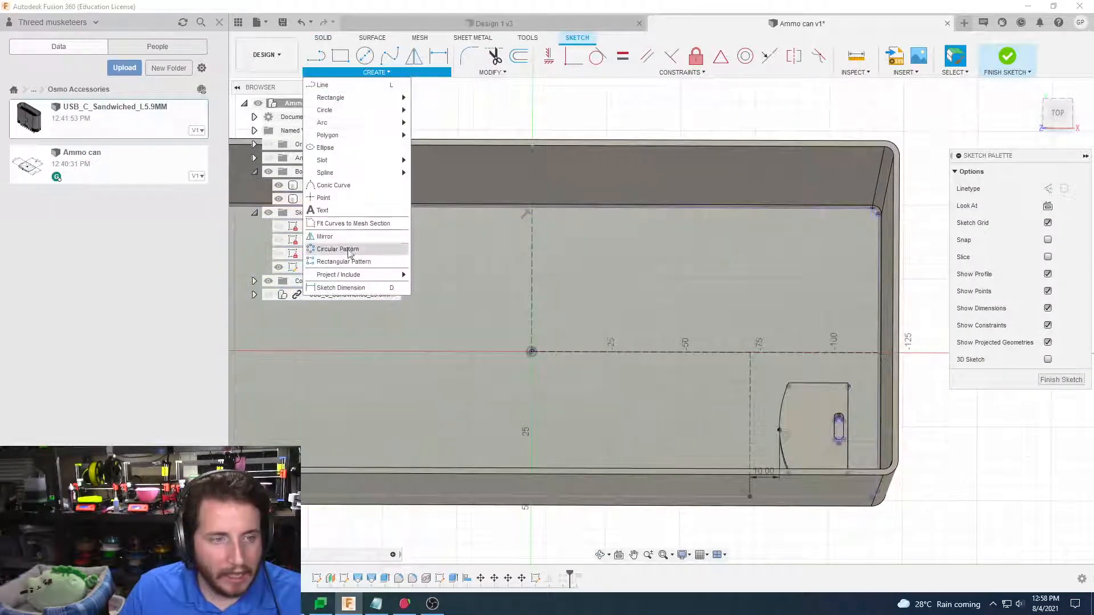
left_click(365, 260)
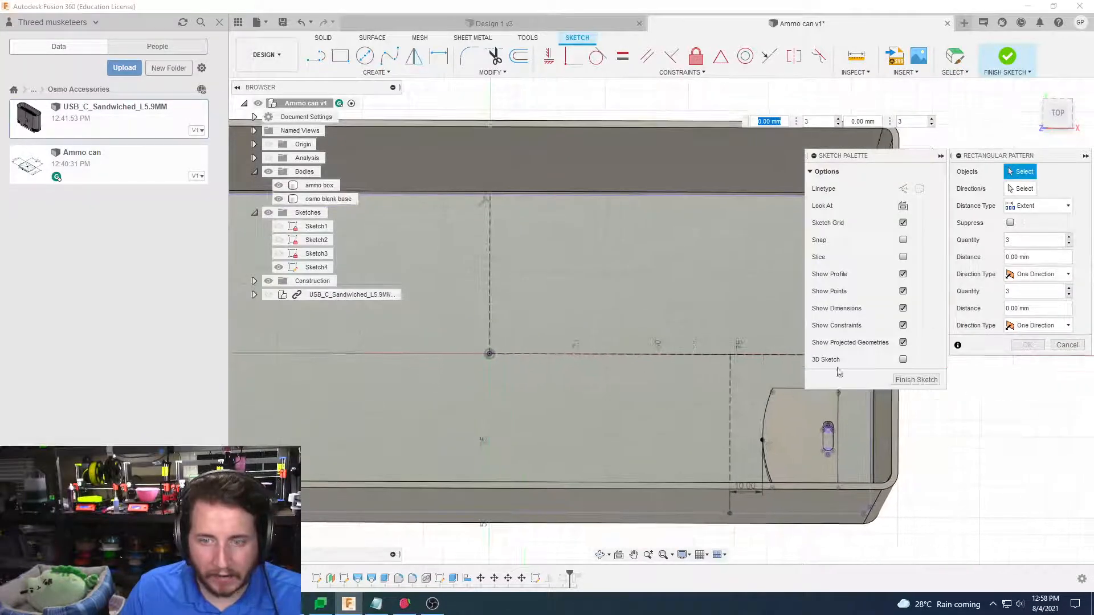
left_click(729, 397)
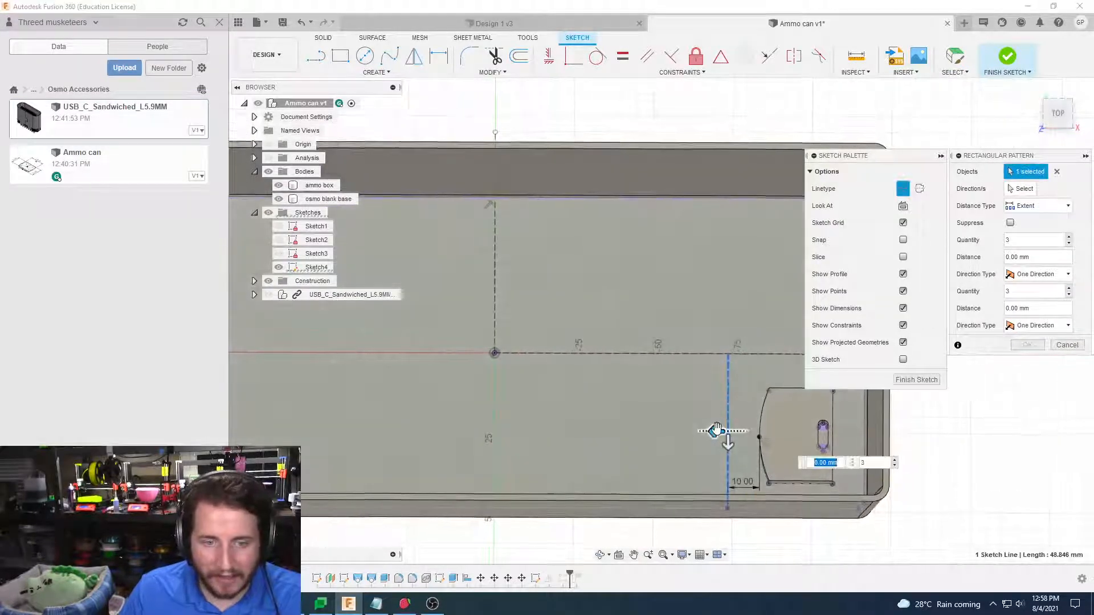
left_click_drag(715, 431, 504, 413)
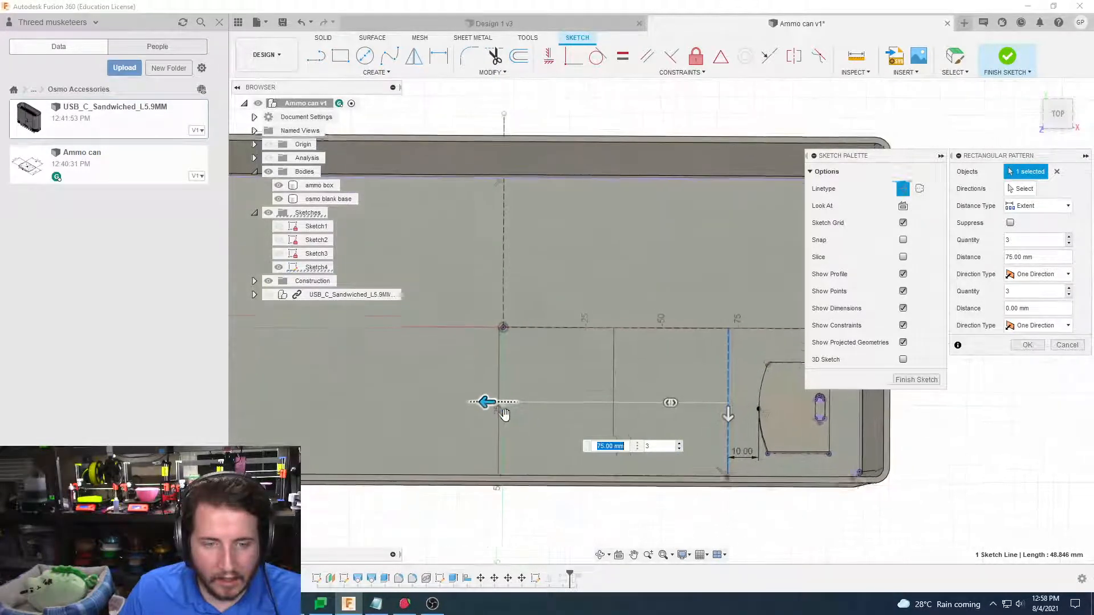
Set the line pattern to spacing mode with 4 instances 43 mm apart, create it and finish the sketch
key("Tab")
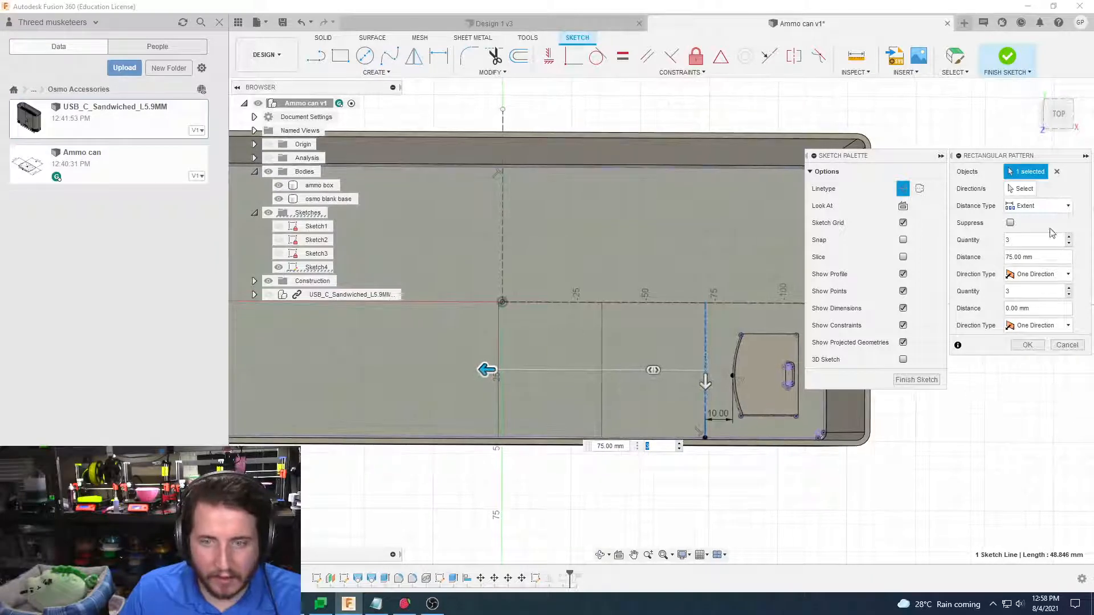
left_click(1068, 237)
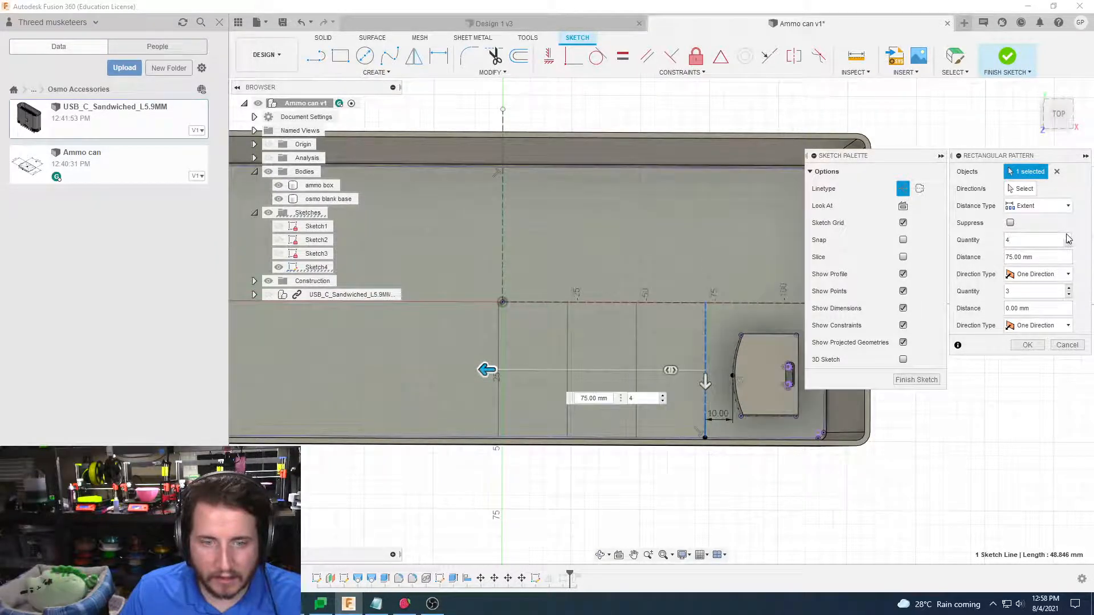
left_click(1033, 206)
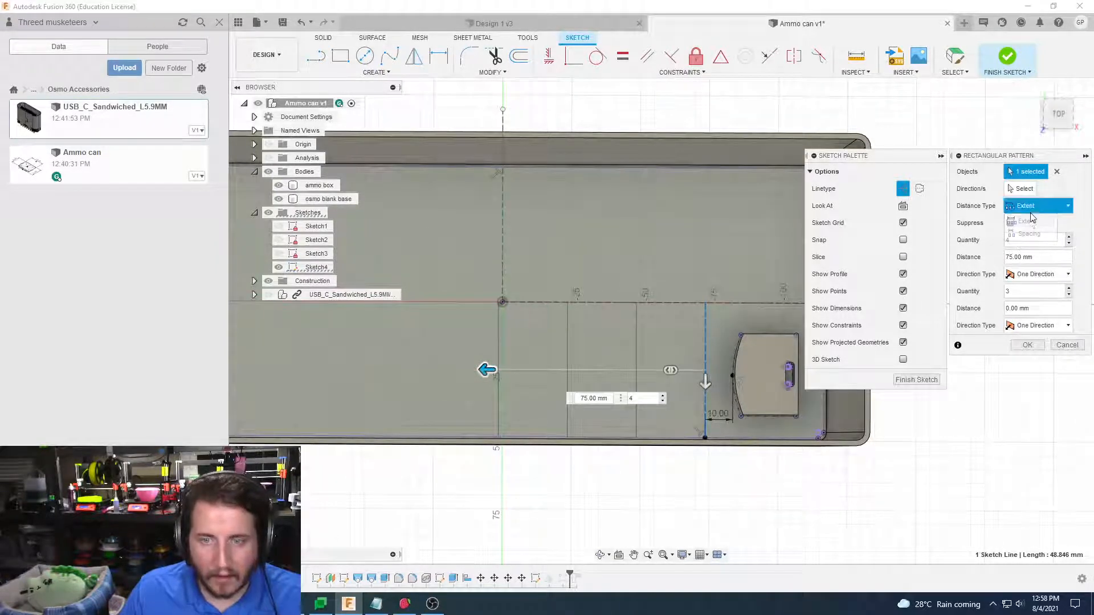
left_click(1031, 234)
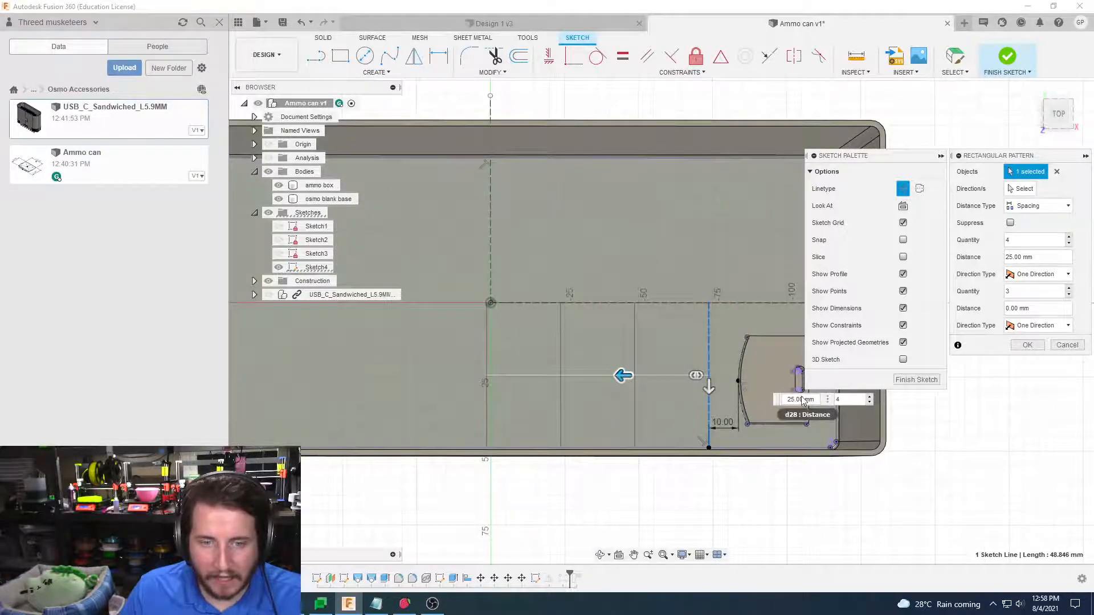
left_click(1017, 257)
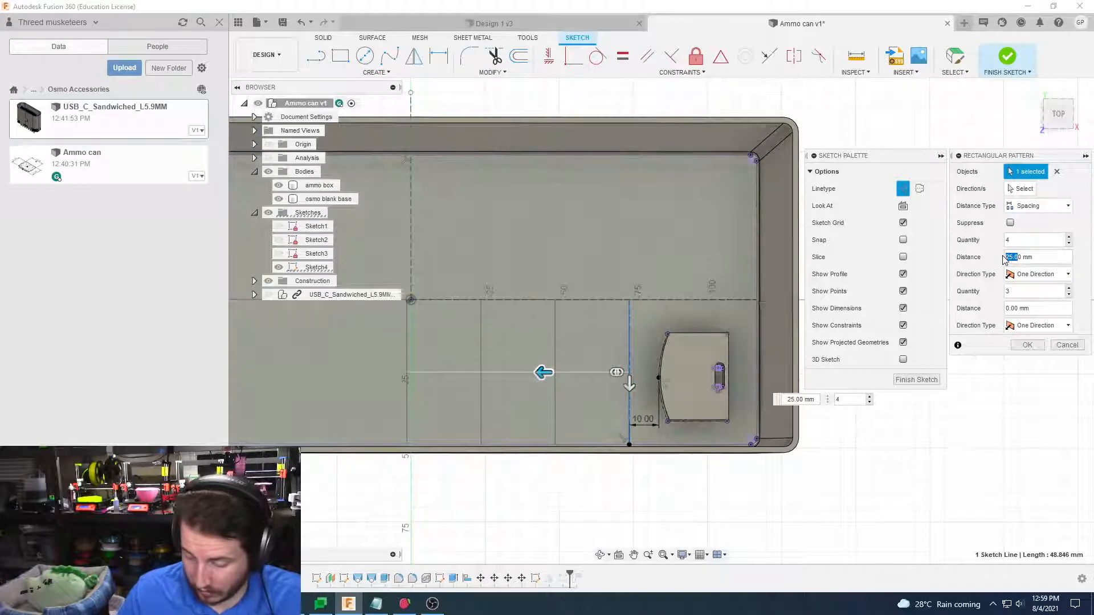
type("43")
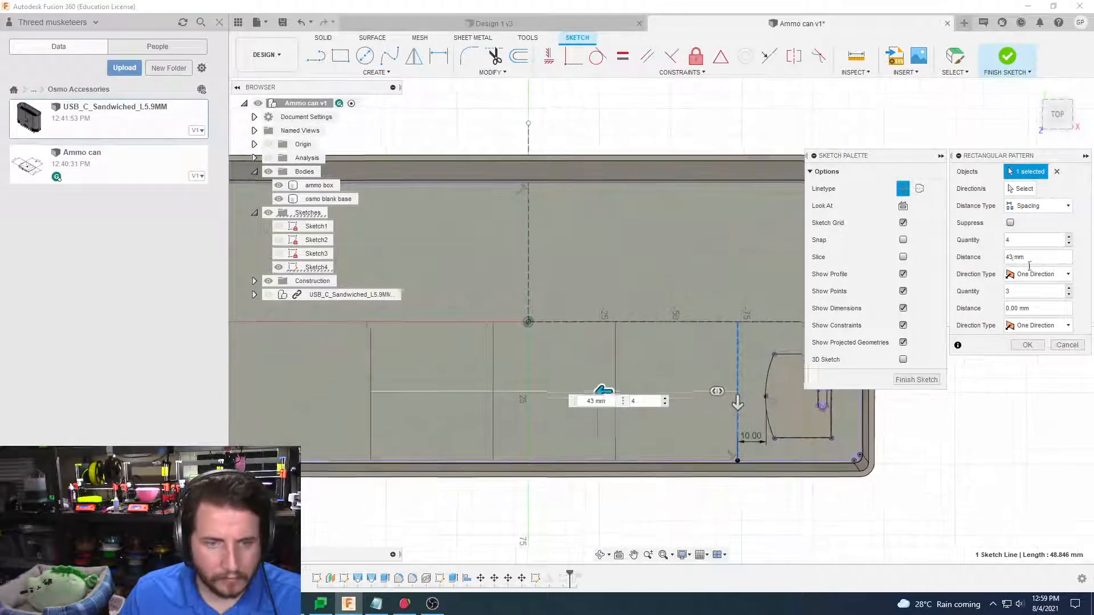
left_click(1027, 345)
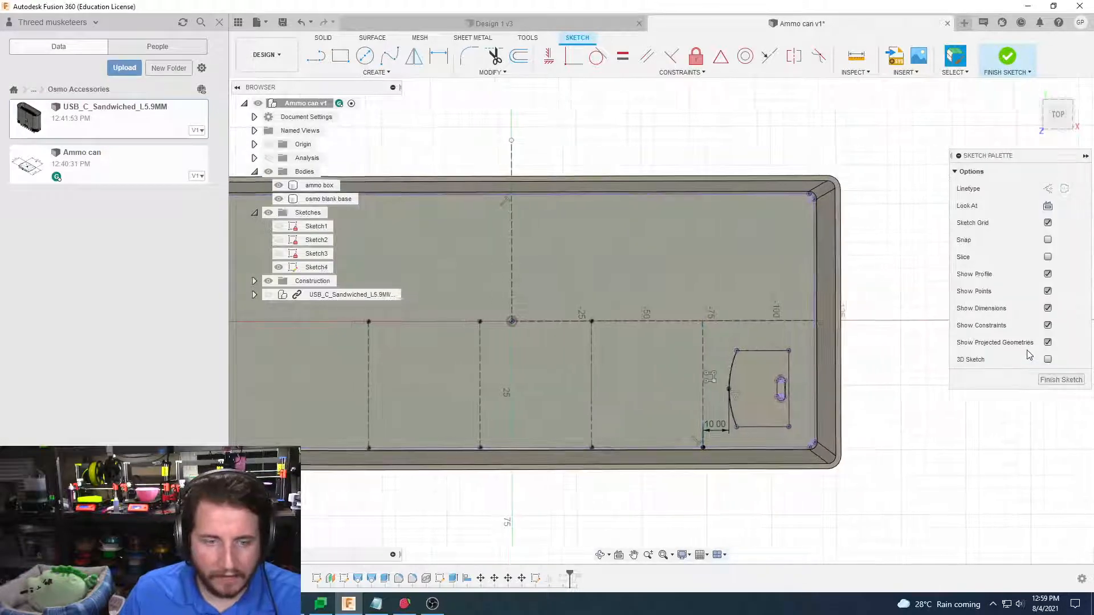
left_click(1051, 380)
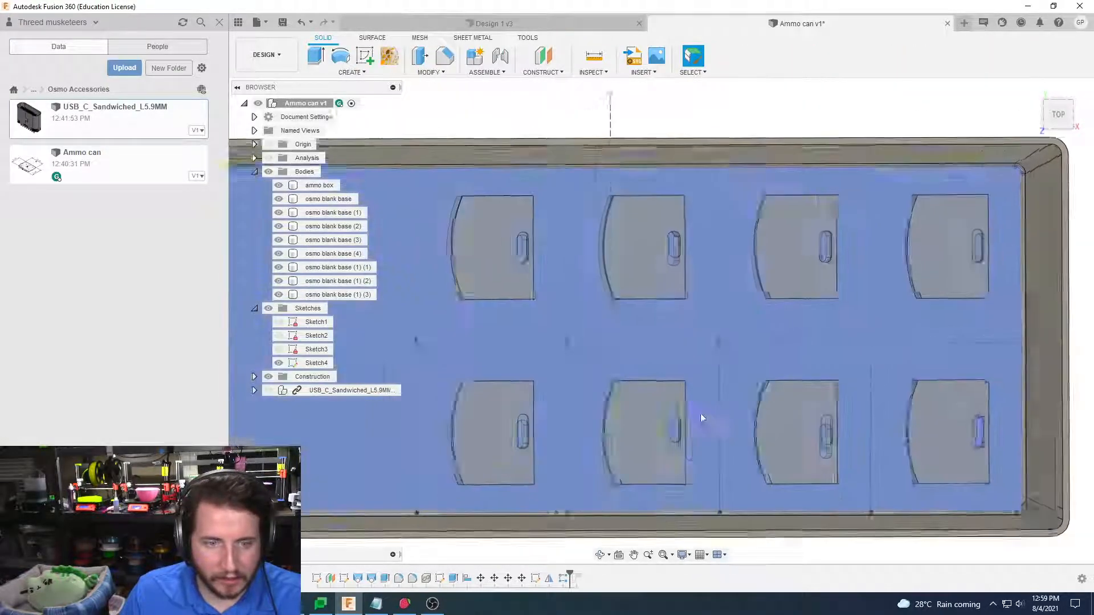
Measure the distance from a patterned cross line to the straight side face of the neighbouring base
scroll(705, 485, "up", 2)
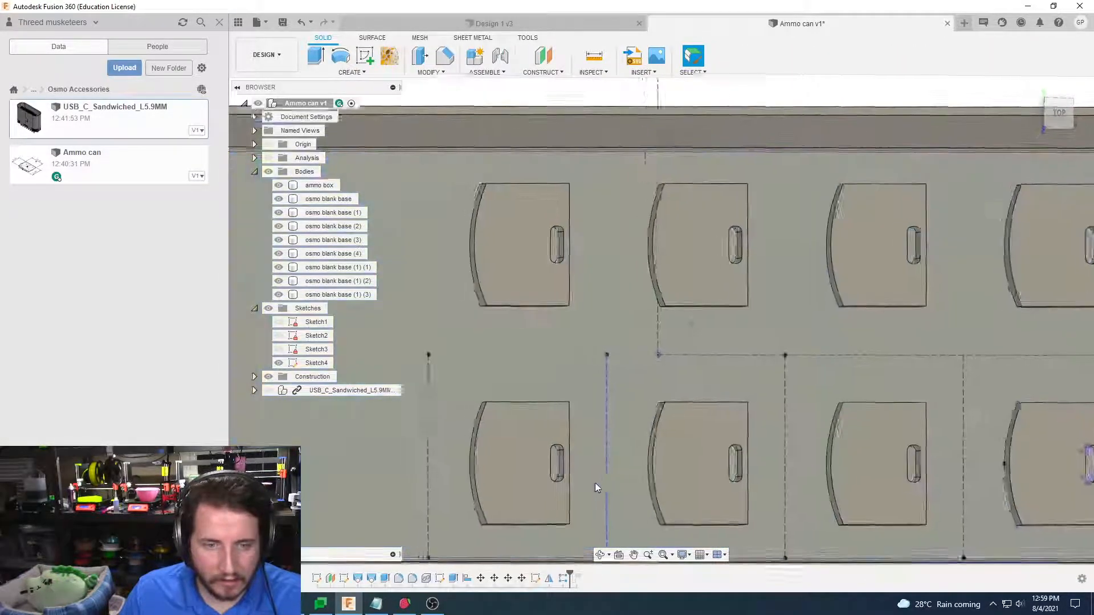
mouse_move(595, 483)
middle_mouse_down("shift")
mouse_move(668, 478)
mouse_move(673, 465)
mouse_move(706, 471)
middle_mouse_up("shift")
scroll(707, 471, "up", 2)
left_click(739, 469)
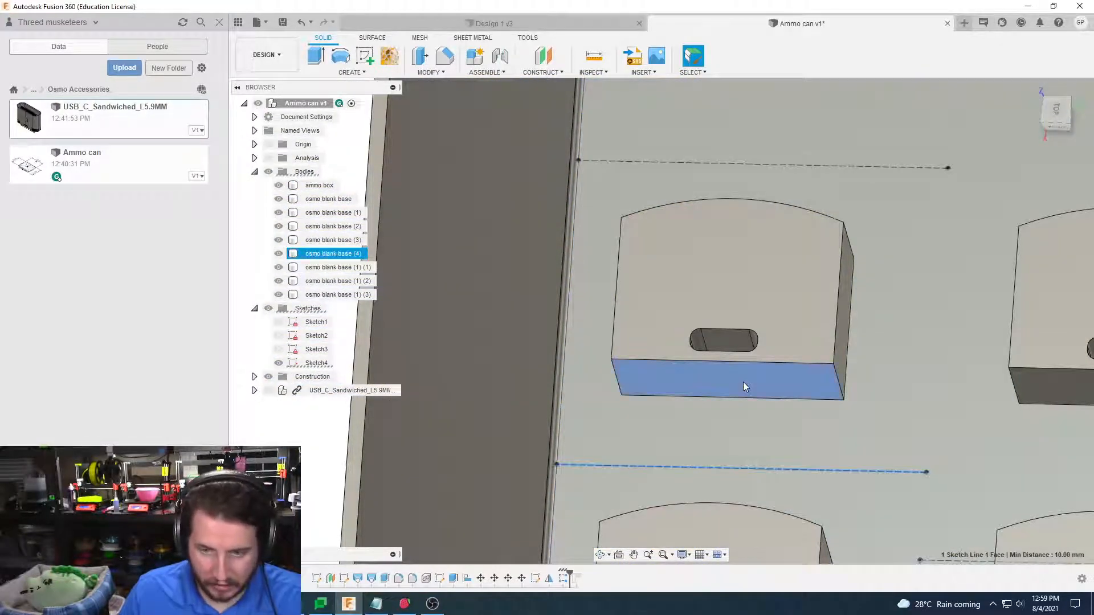
scroll(743, 383, "down", 4)
middle_click_drag(743, 383, 716, 411, "shift")
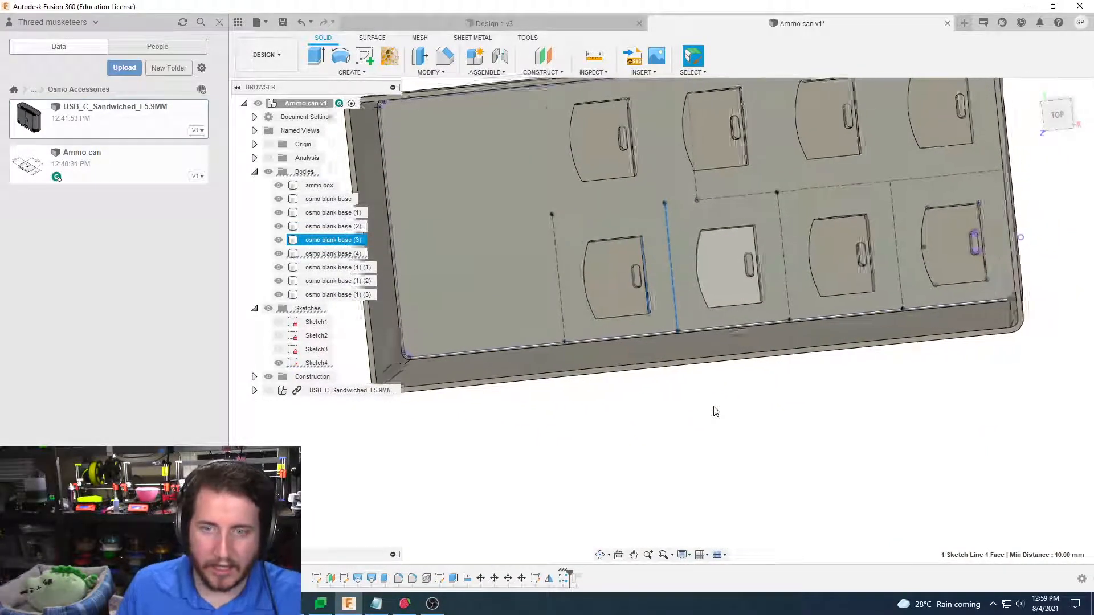
left_click(870, 437)
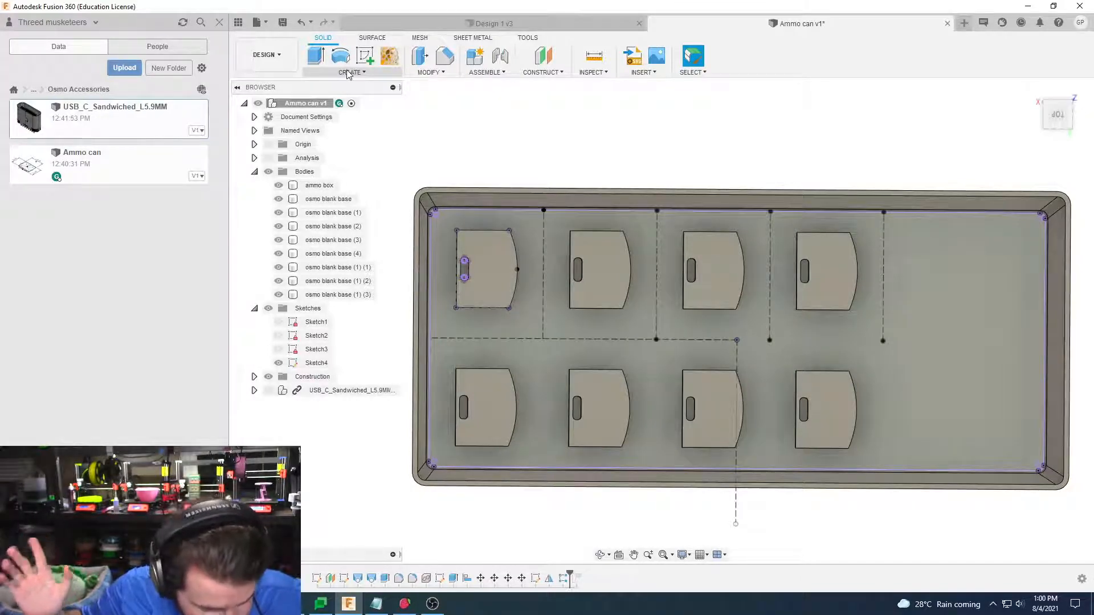
scroll(553, 245, "up", 3)
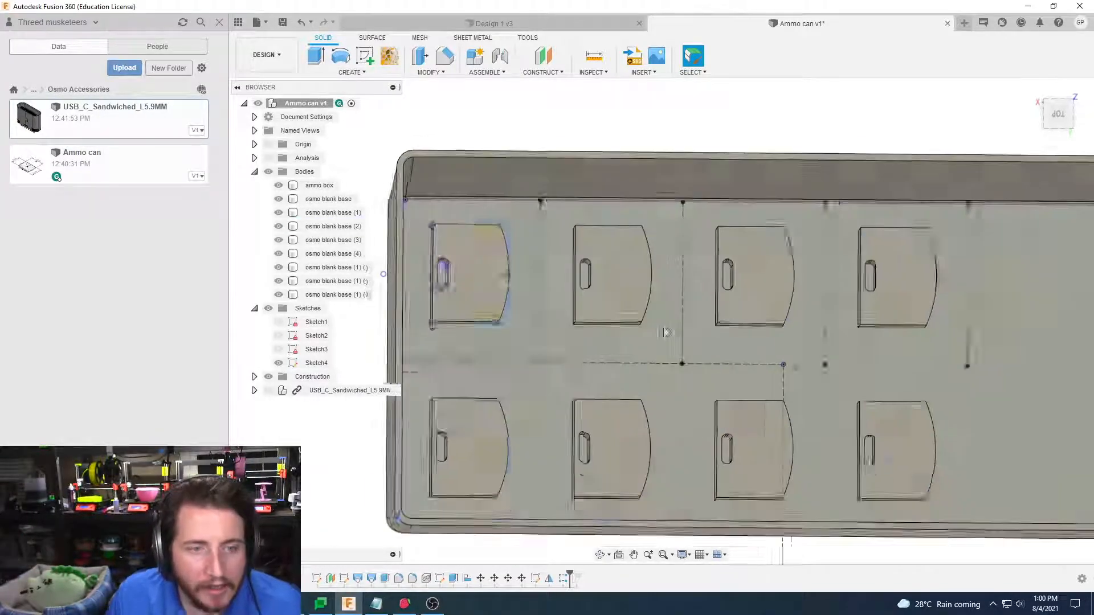
middle_click_drag(665, 332, 532, 340, "shift")
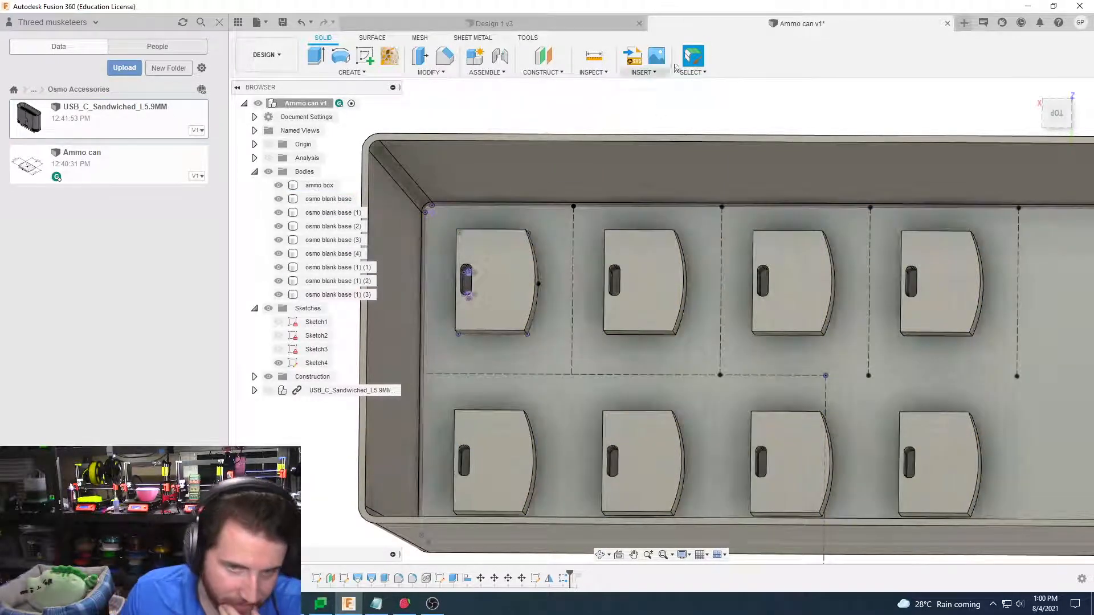
left_click(314, 364)
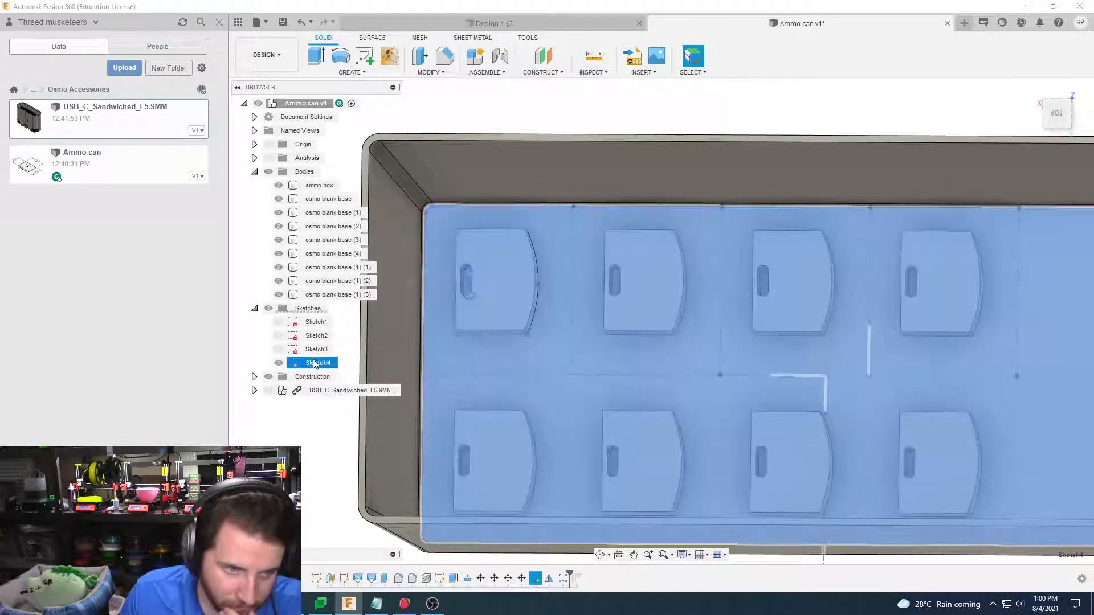
double_click(314, 364)
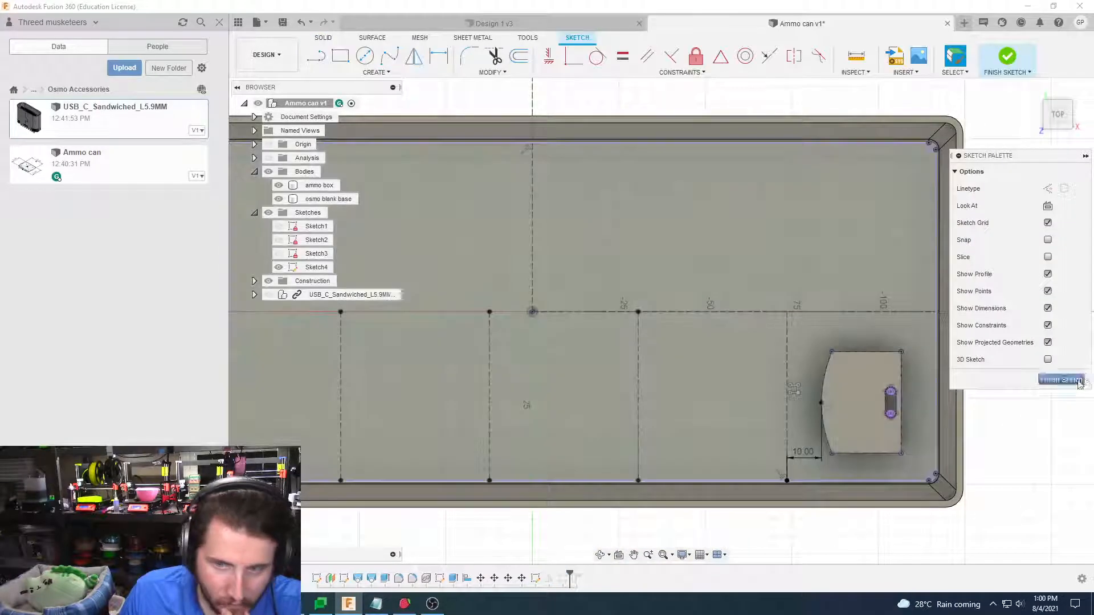
key("ctrl+z")
Rename the base layout sketch, Sketch4, to "Osmo Base can"
right_click(319, 368)
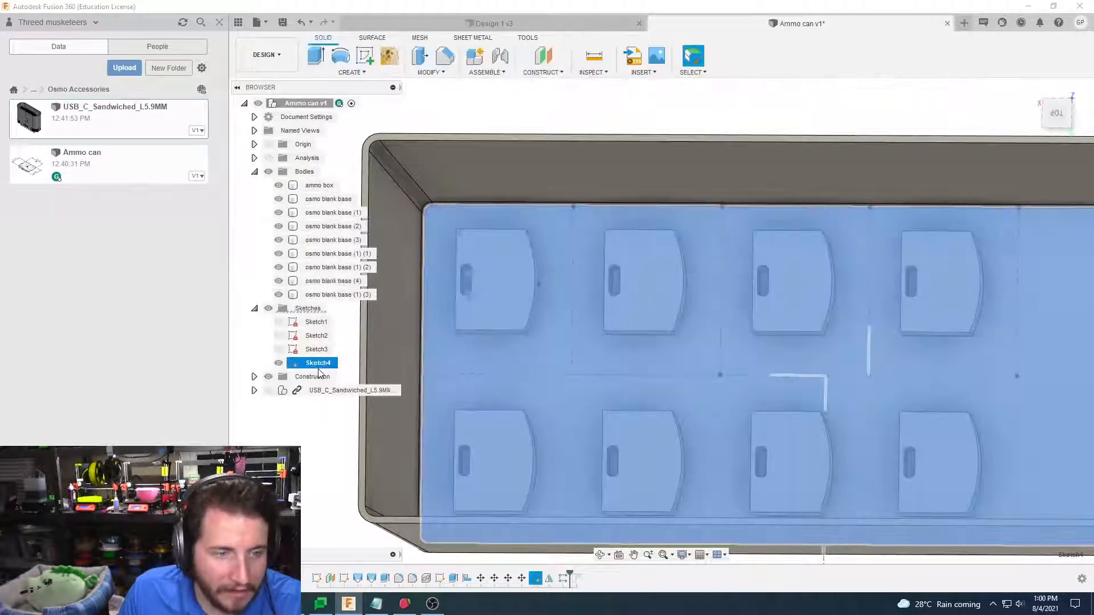
left_click(317, 365)
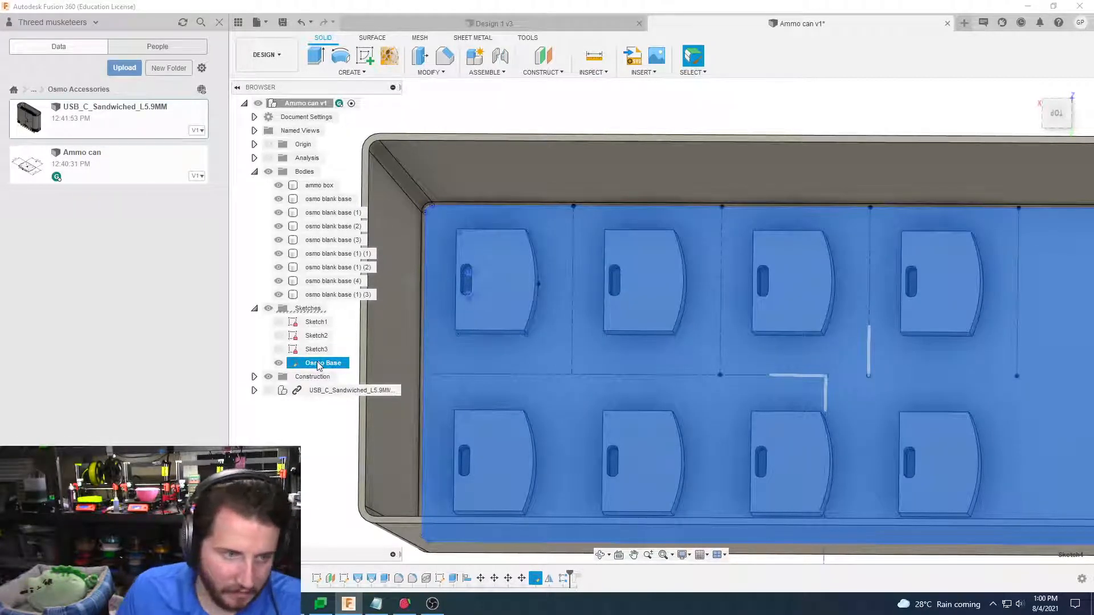
left_click(315, 350)
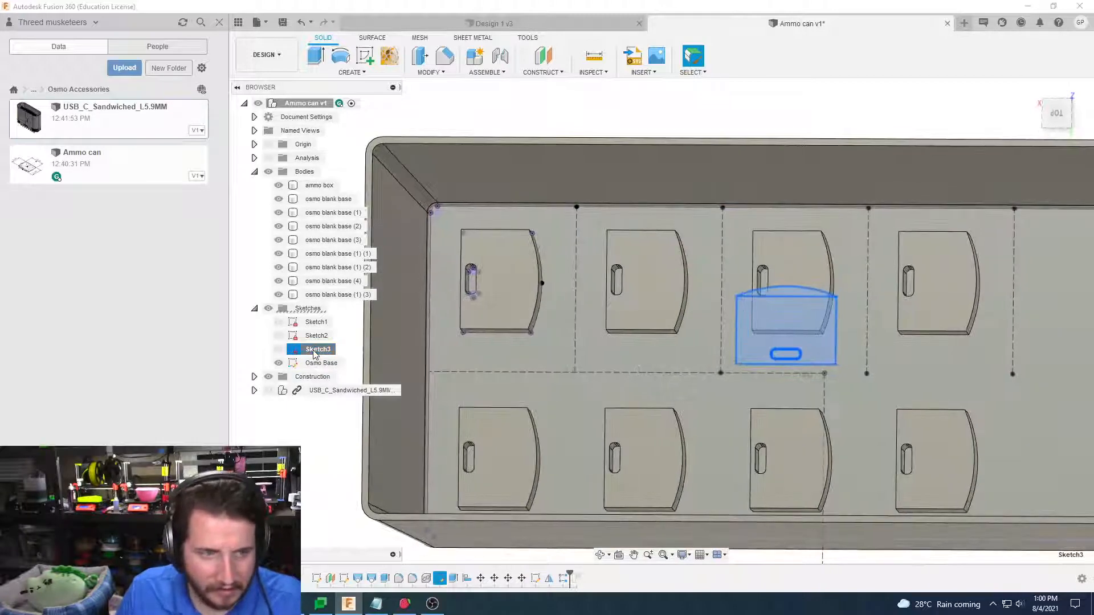
left_click(328, 350)
left_click(341, 364)
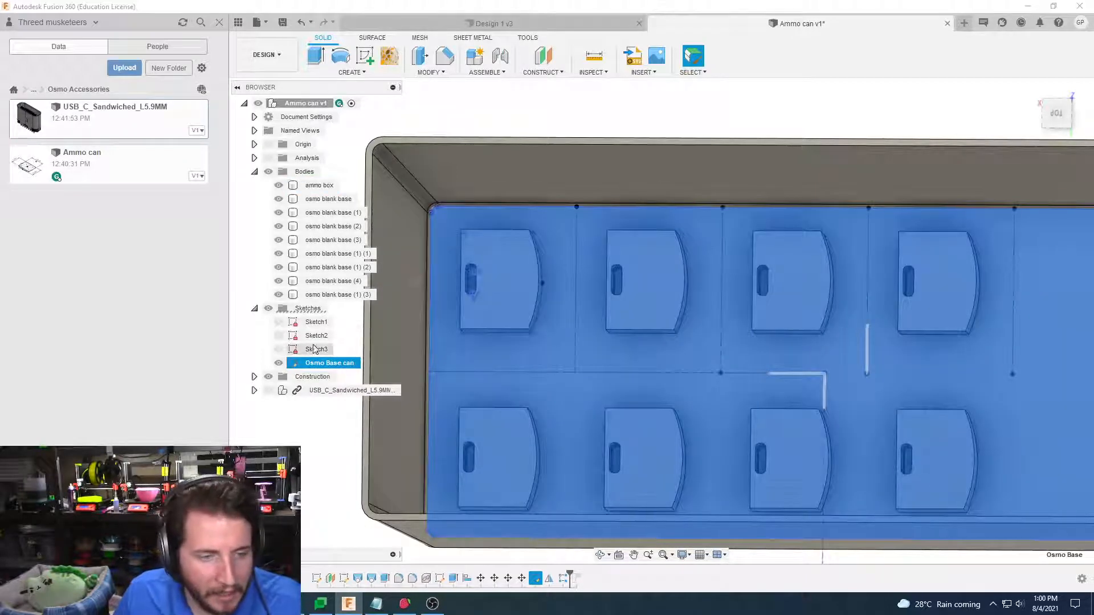
Identify the sketch that outlines the bottom of the box, Sketch2, and rename it "can bottom"
left_click(321, 351)
left_click(316, 339)
left_click(317, 336)
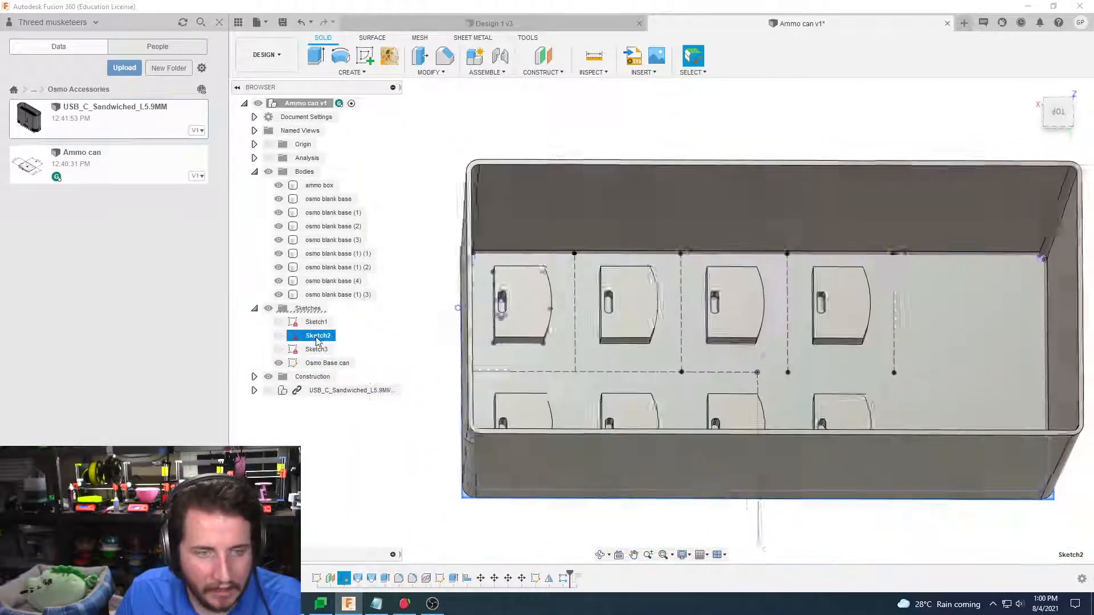
type("c")
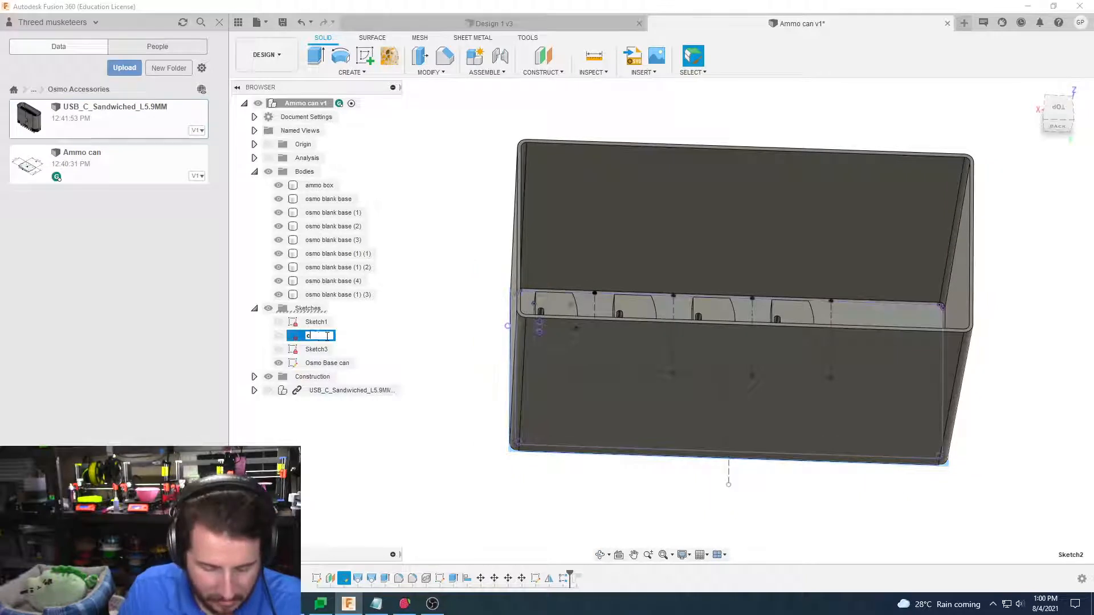
type("an bottom")
key("Return")
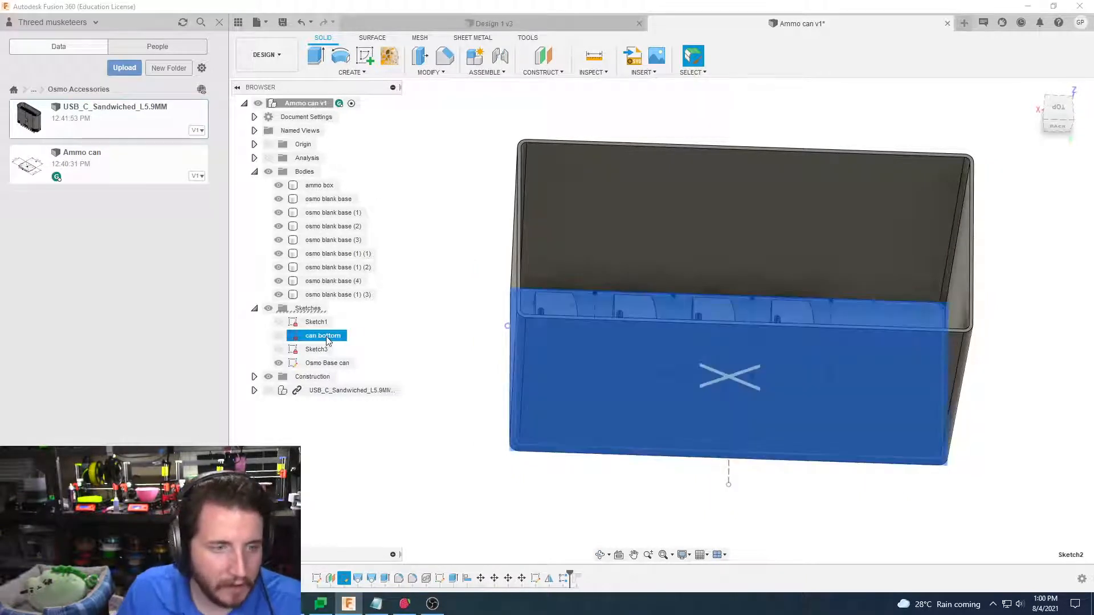
Rename the sketch of the box's top outline, Sketch1, to "can top"
left_click(316, 322)
left_click(314, 322)
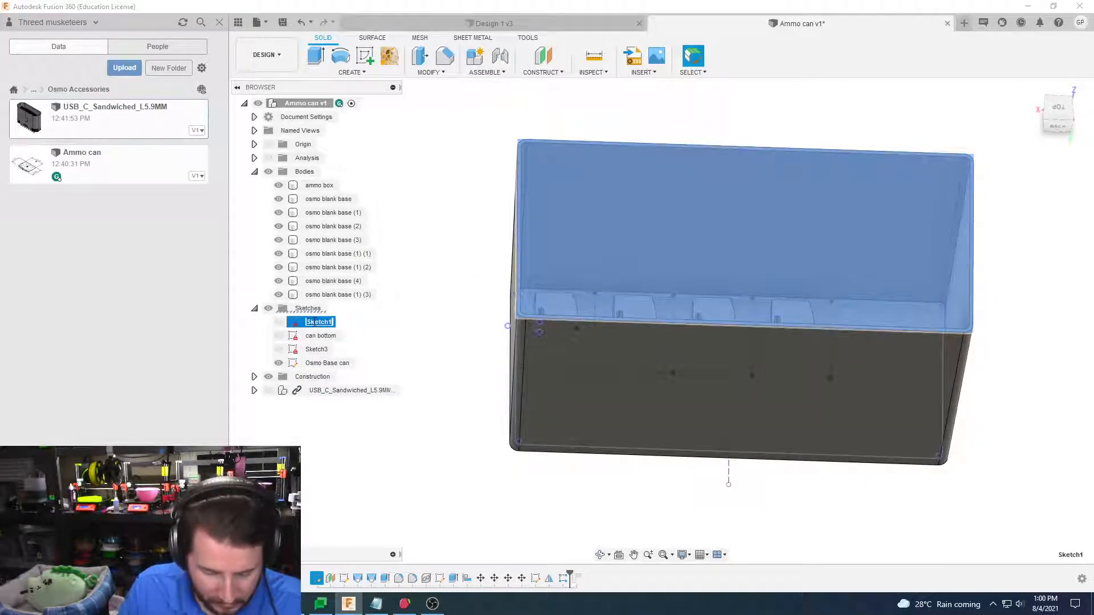
type("can top")
key("Return")
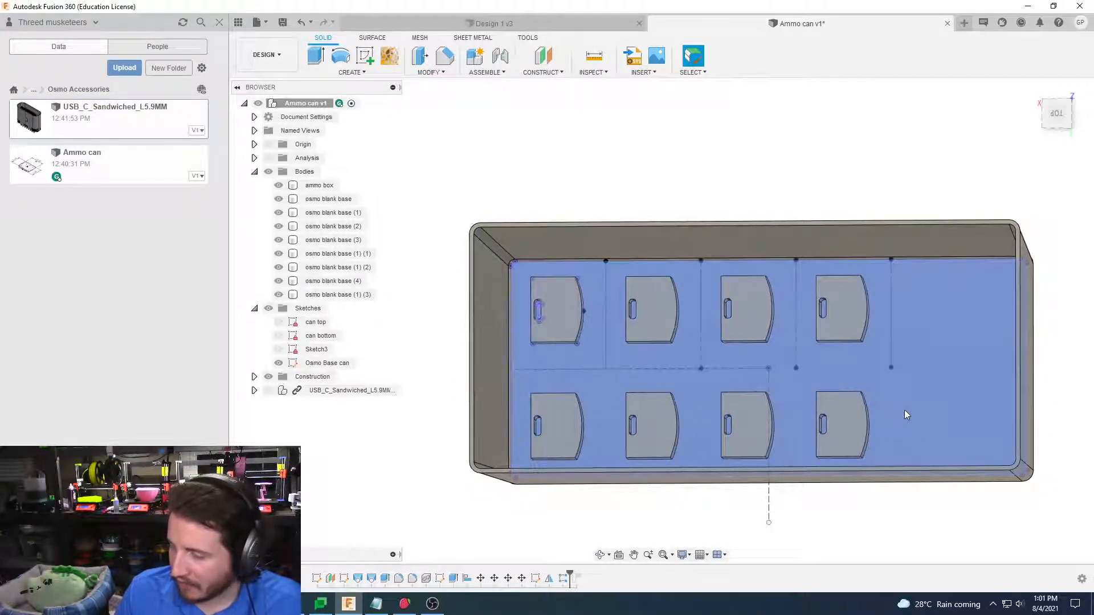
middle_click_drag(563, 528, 548, 487, "shift")
left_click(548, 487)
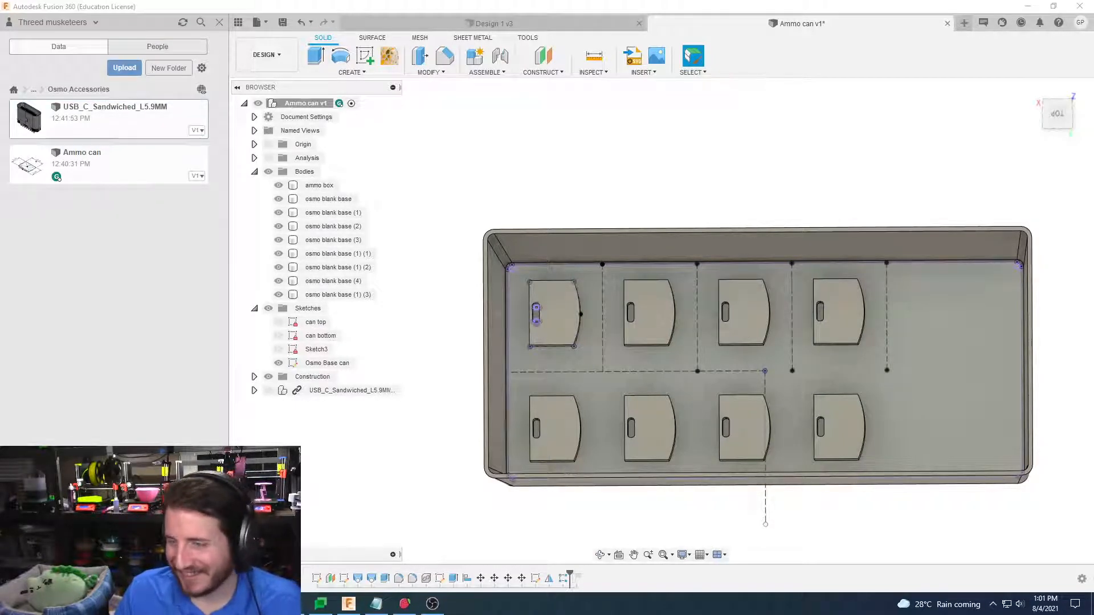
left_click(720, 197)
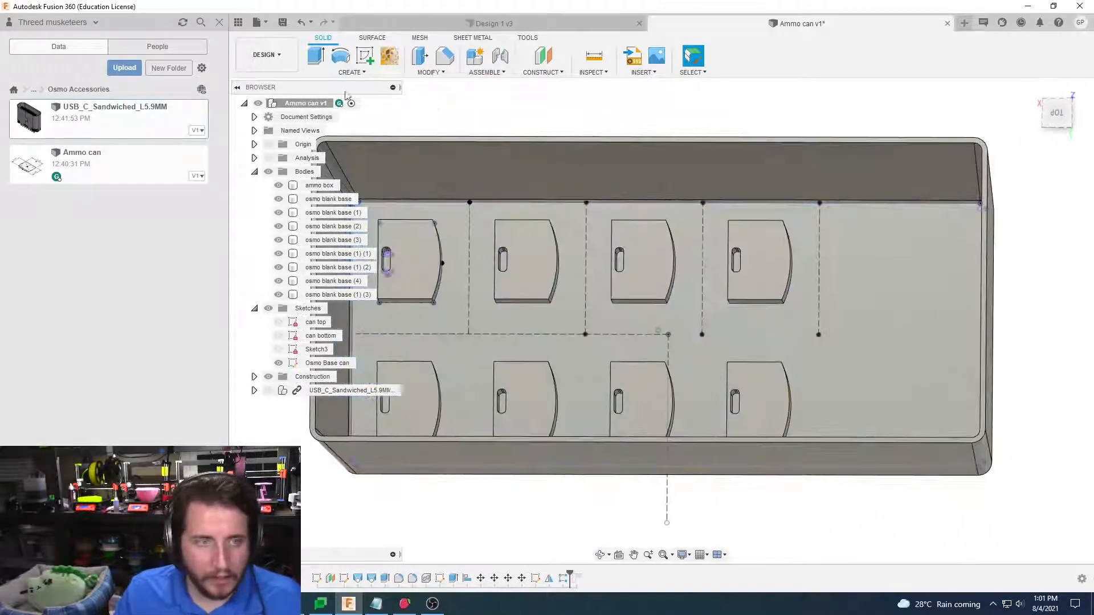
Create a sketch on the ammo box floor and project the floor face and all eight osmo blank base faces into it
left_click(366, 65)
left_click(936, 290)
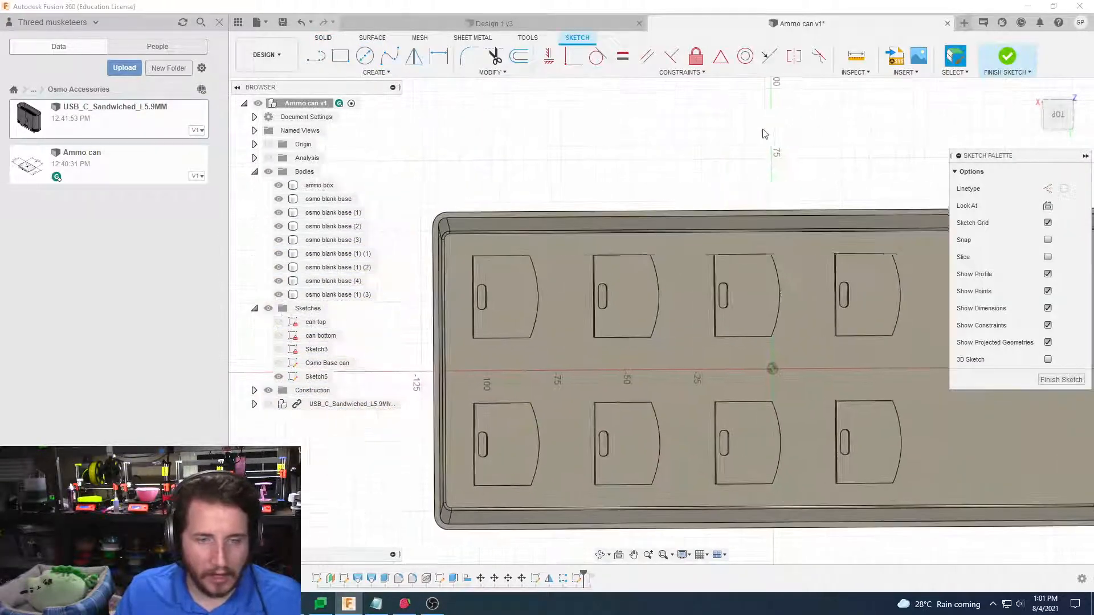
key("p")
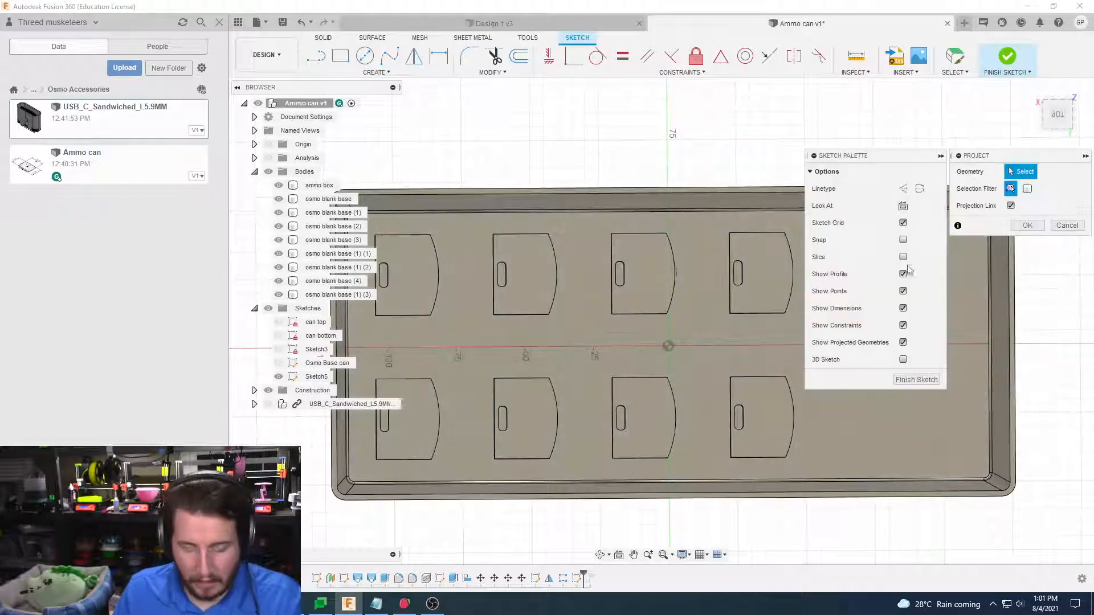
left_click(775, 300)
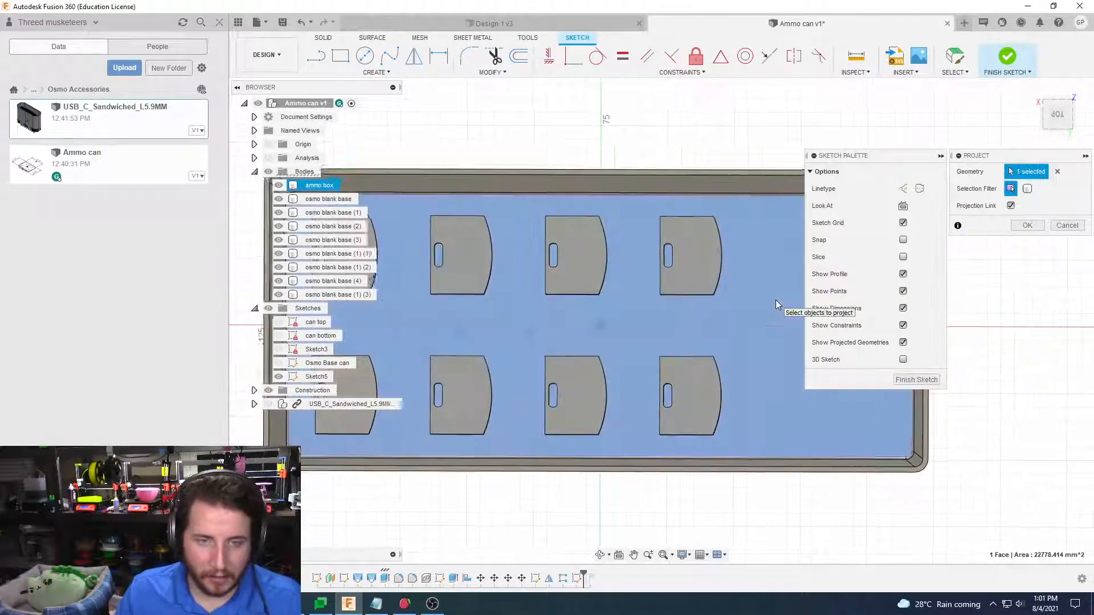
left_click(709, 242)
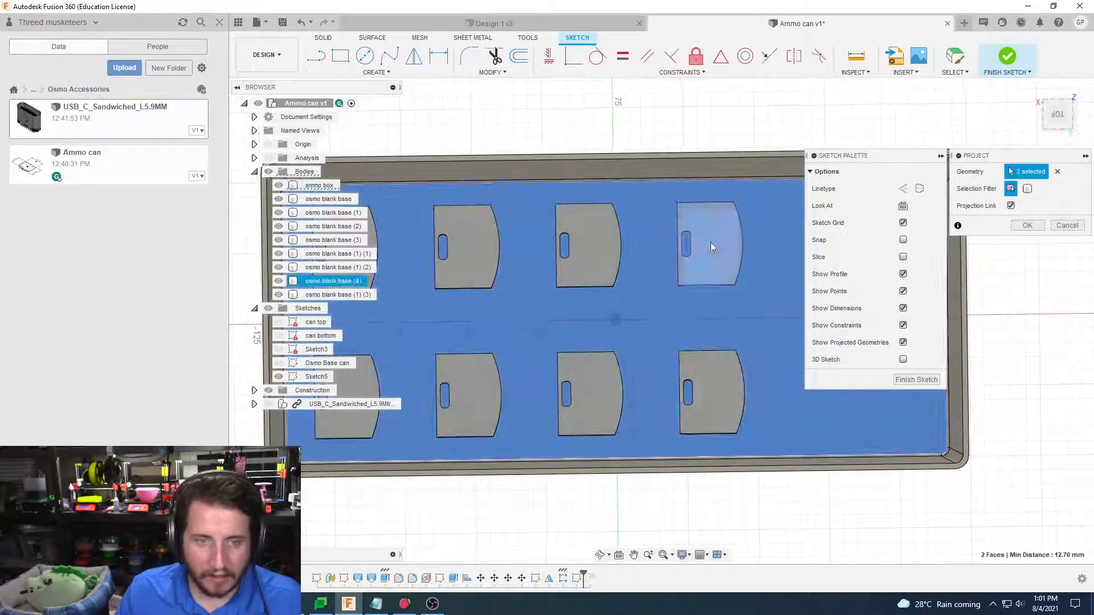
left_click(718, 398)
left_click(580, 377)
left_click(582, 235)
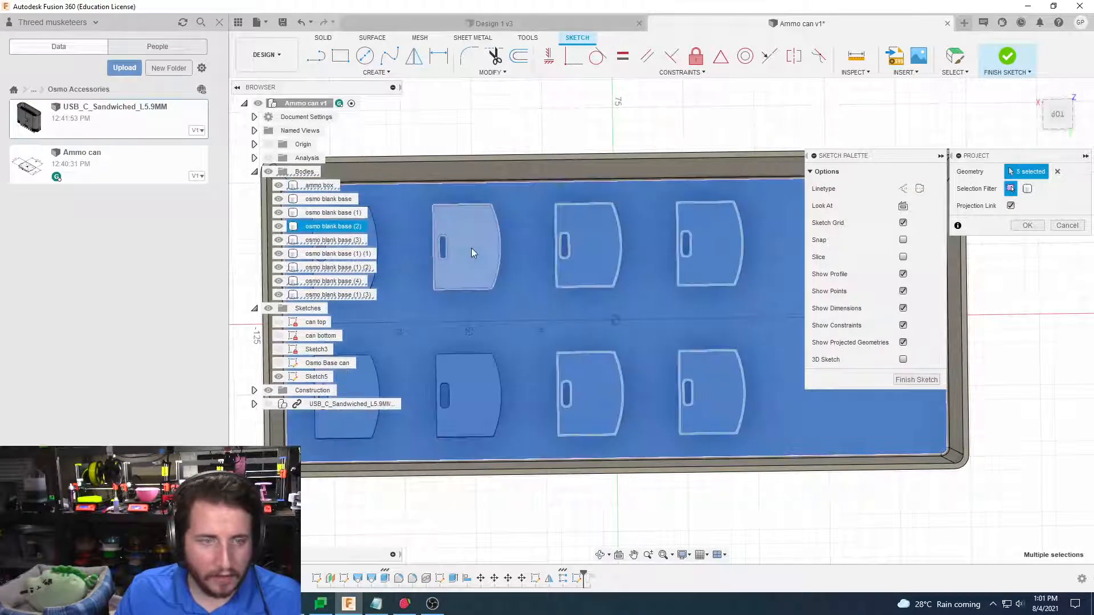
left_click(471, 248)
left_click(463, 377)
left_click(452, 384)
left_click(453, 238)
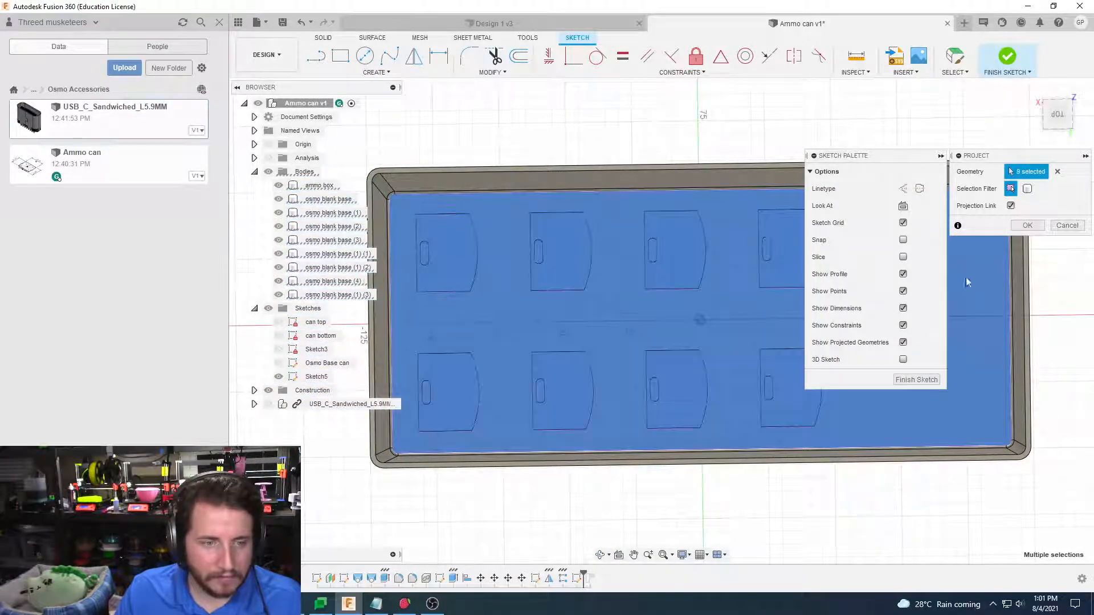
left_click(1026, 226)
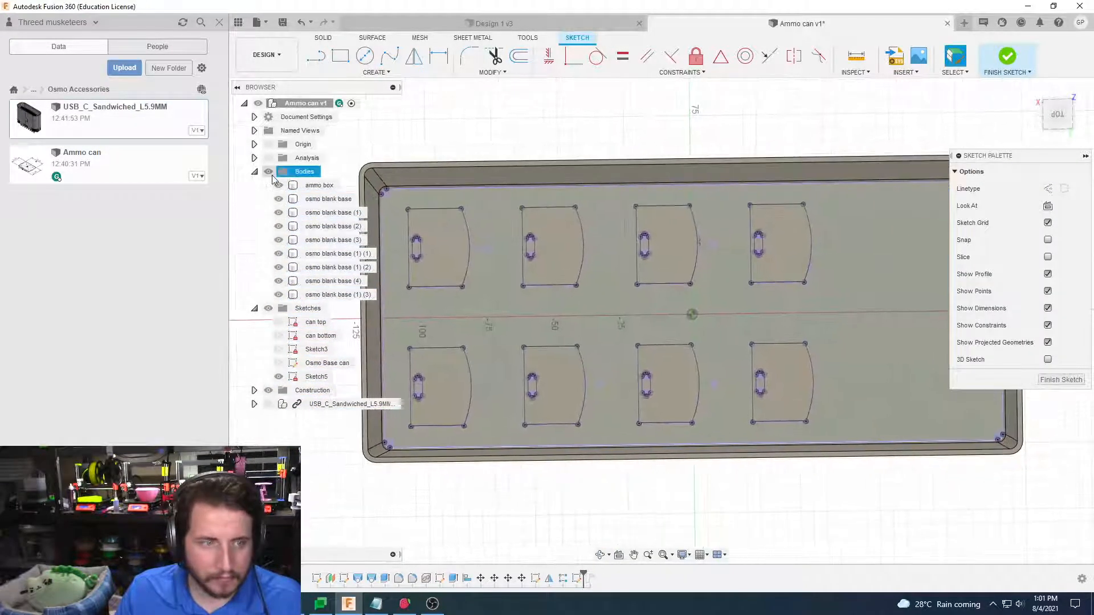
Hide all bodies to leave only the projected floor and base outlines in view
left_click(270, 173)
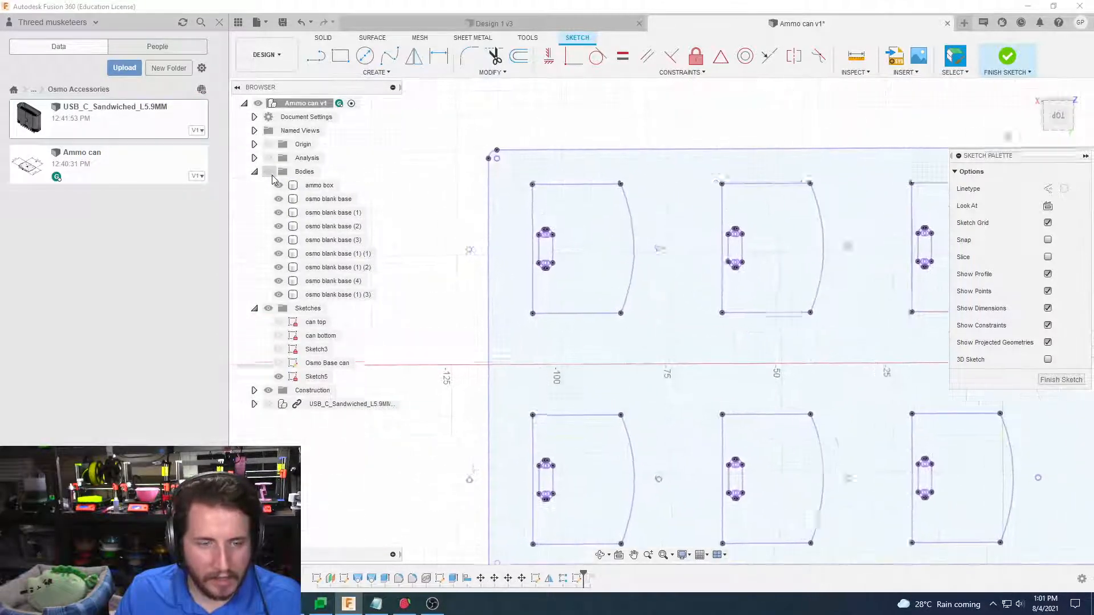
left_click(271, 174)
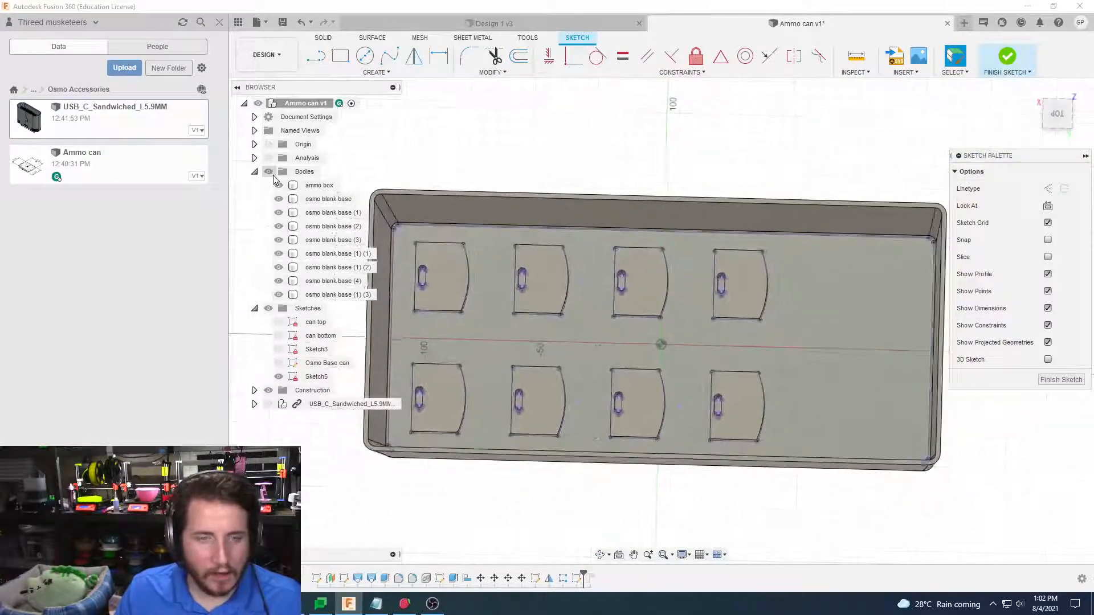
left_click(270, 173)
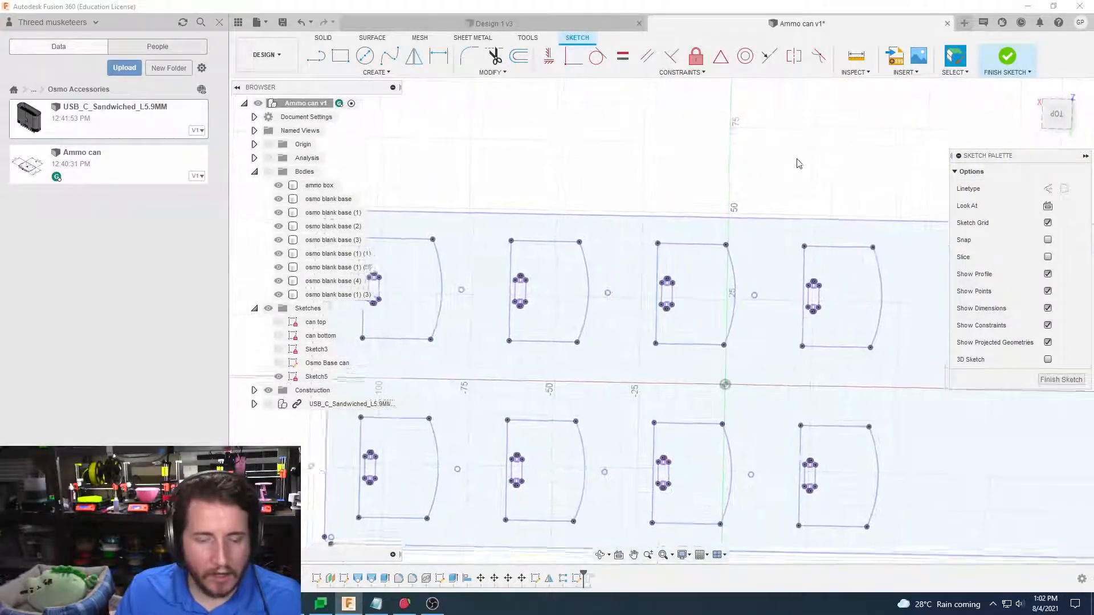
key("o")
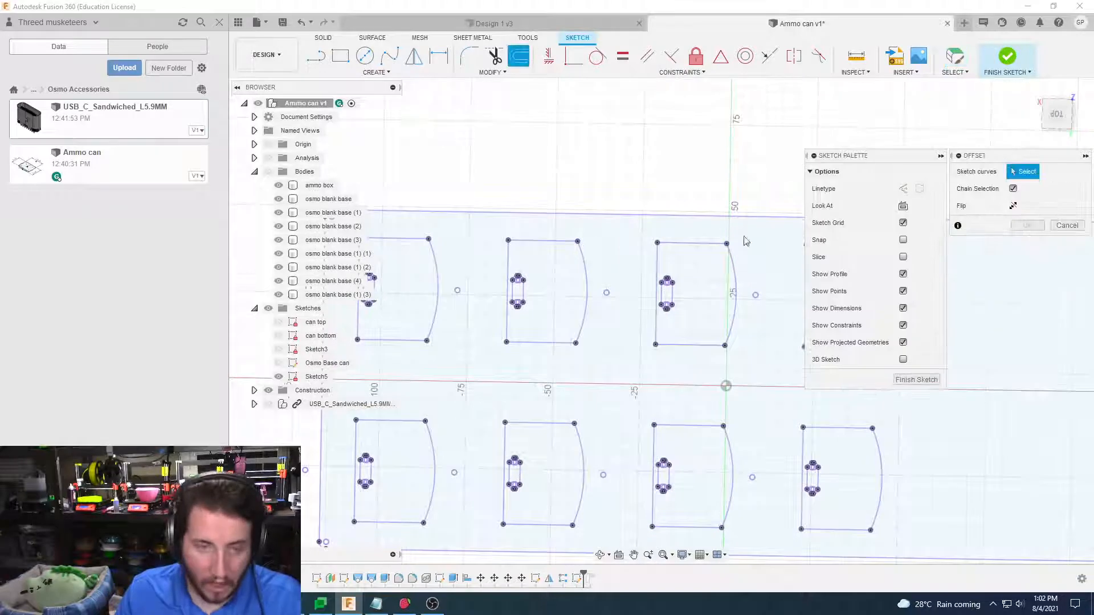
left_click(704, 244)
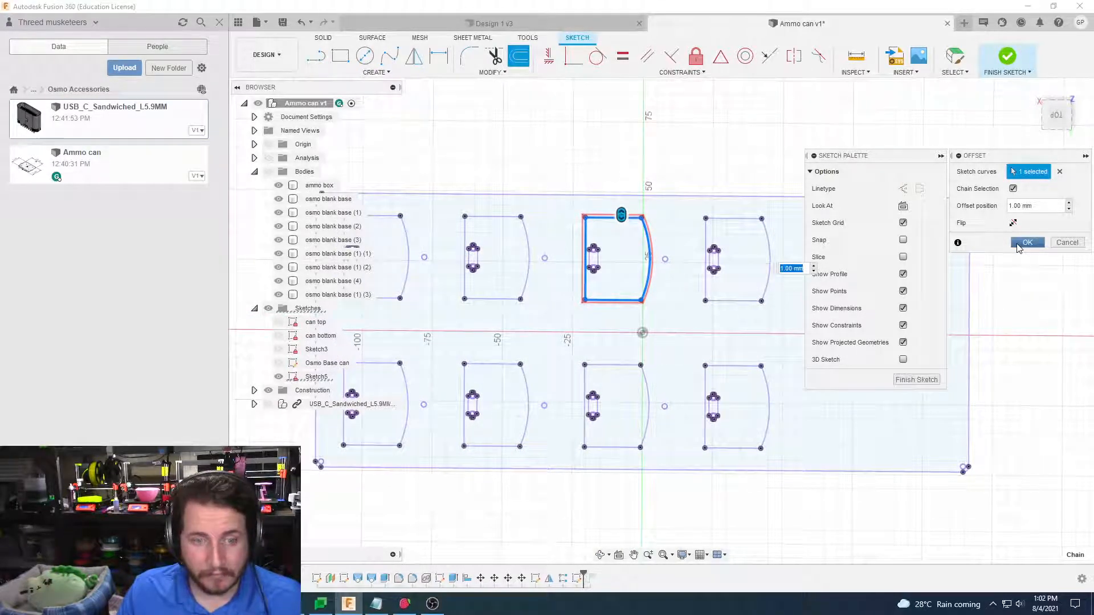
left_click(1067, 244)
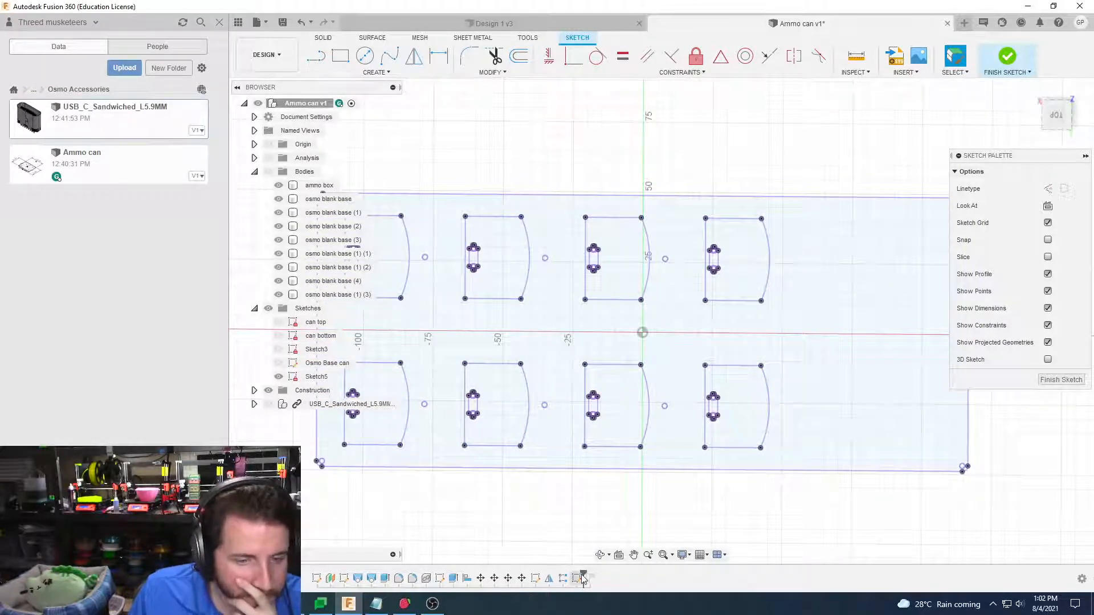
Roll the timeline back to just after the Osmo Base can sketch, show that sketch and open it for editing
left_click_drag(571, 573, 543, 576)
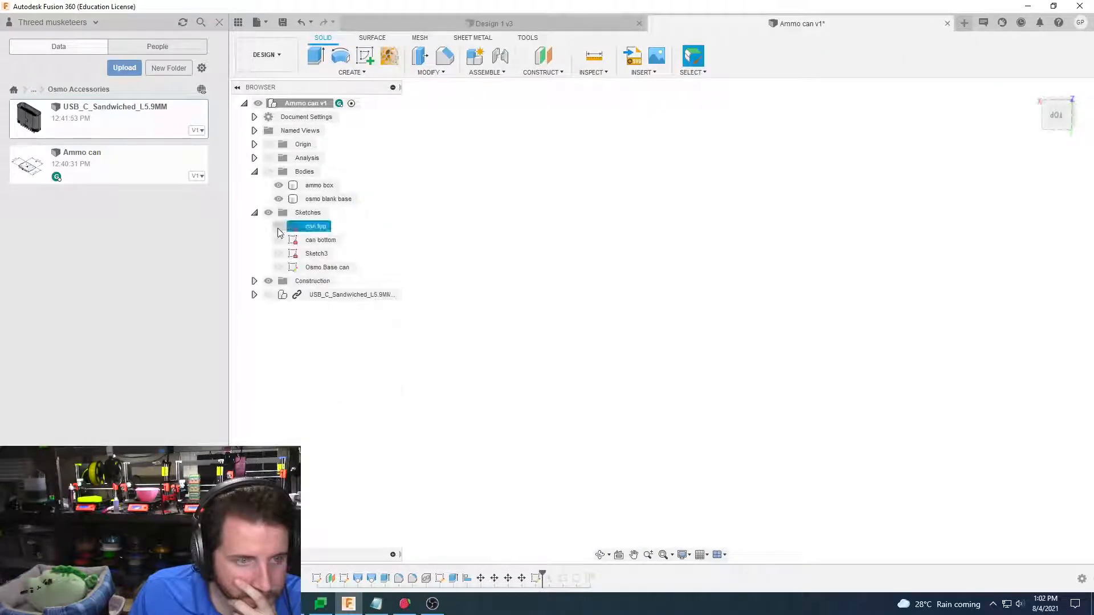
left_click(279, 267)
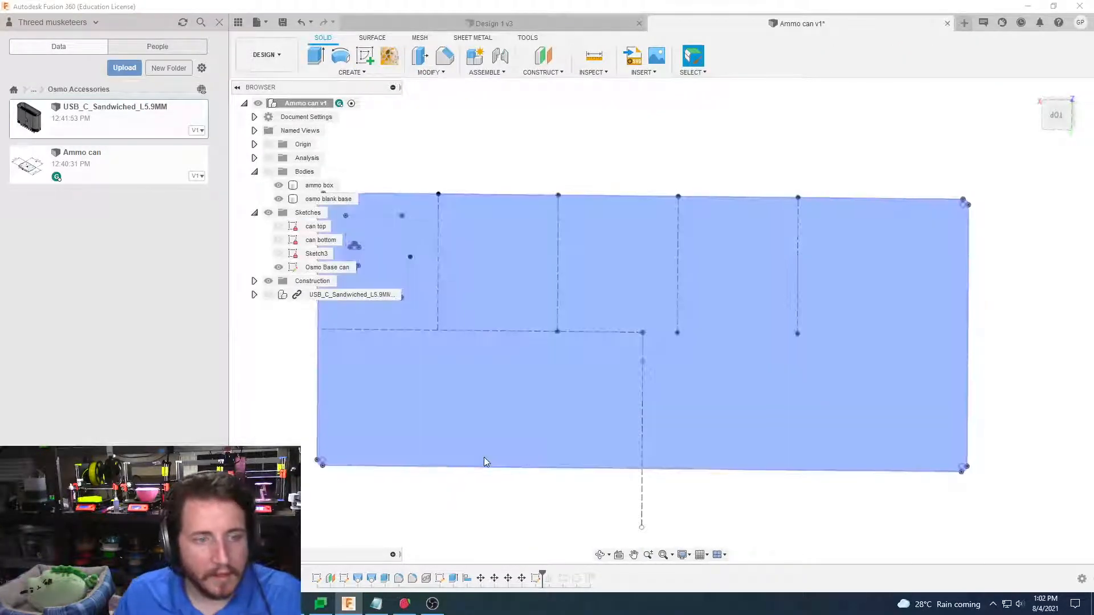
scroll(478, 257, "up", 5)
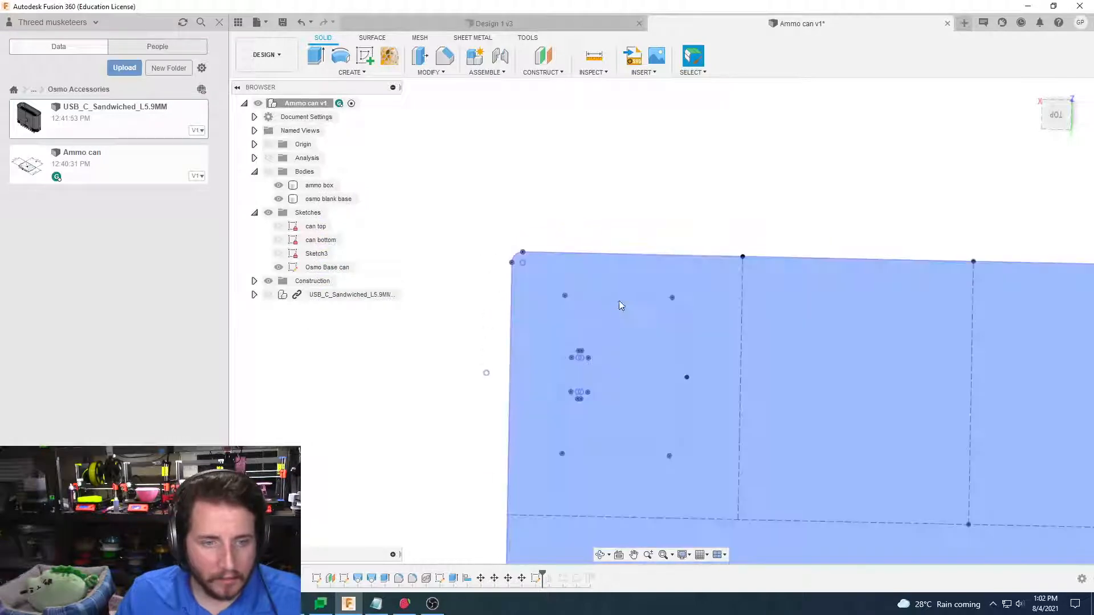
middle_click_drag(621, 296, 570, 276)
double_click(538, 578)
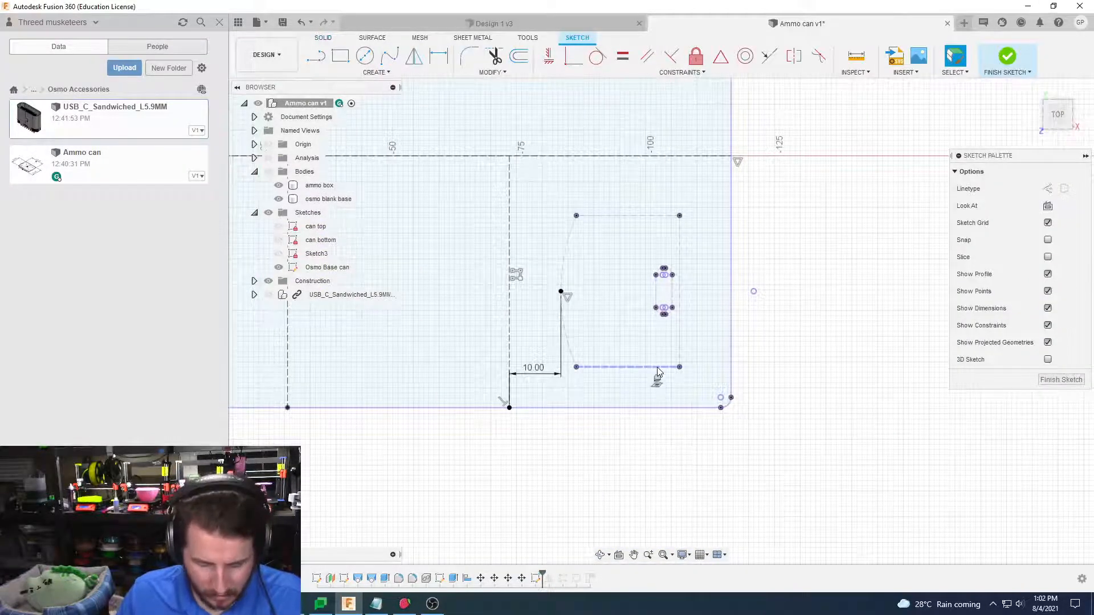
Convert the long straight side and the edge nearest the box wall of the projected base outline from construction to normal lines
left_click(679, 336)
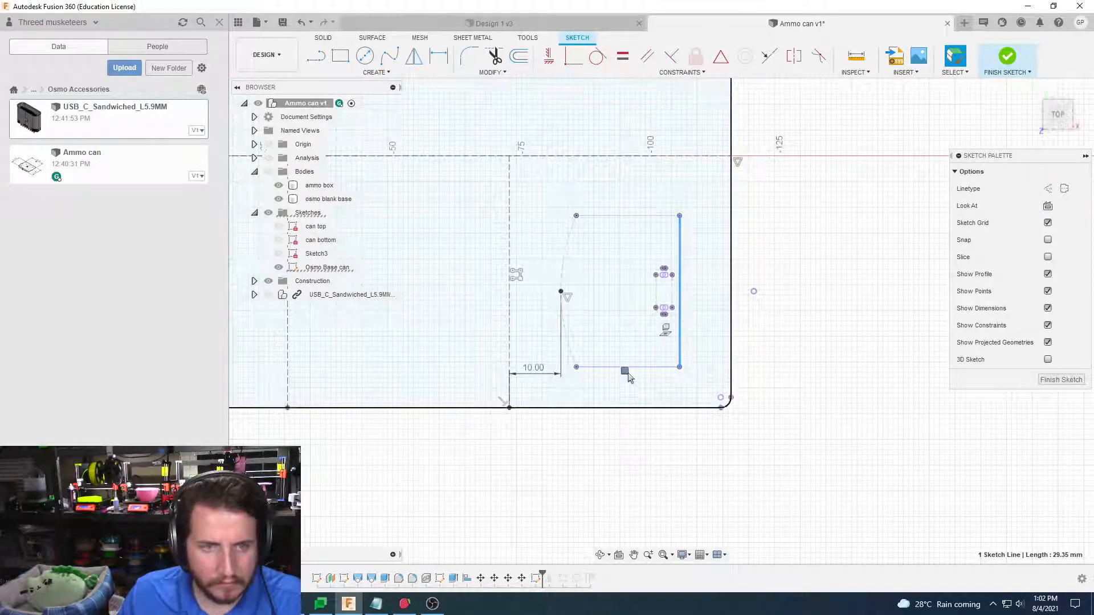
left_click(657, 374)
left_click(852, 371)
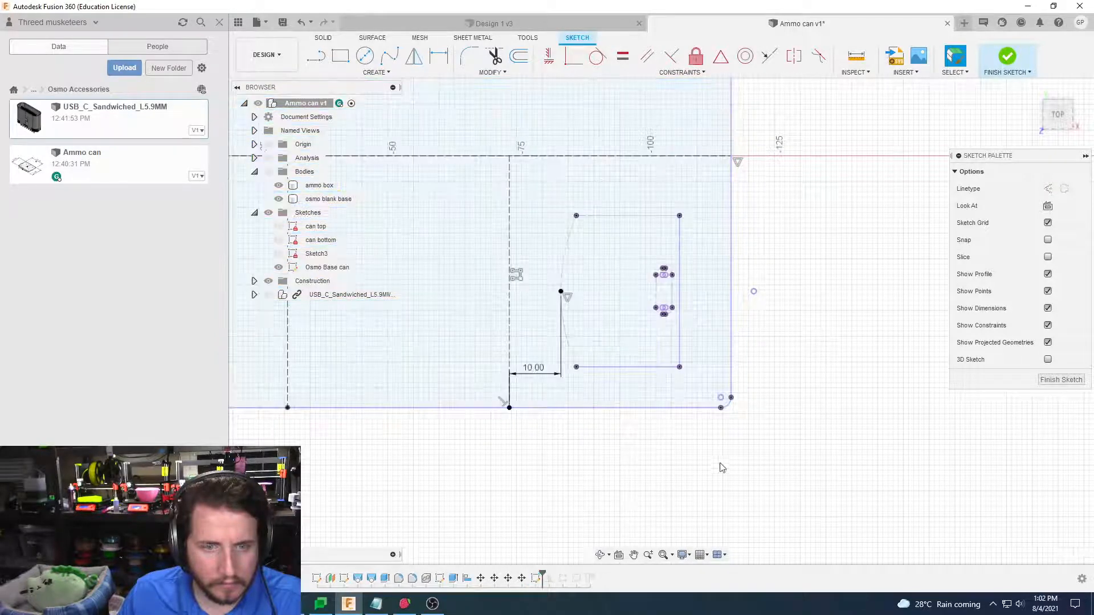
left_click(692, 303)
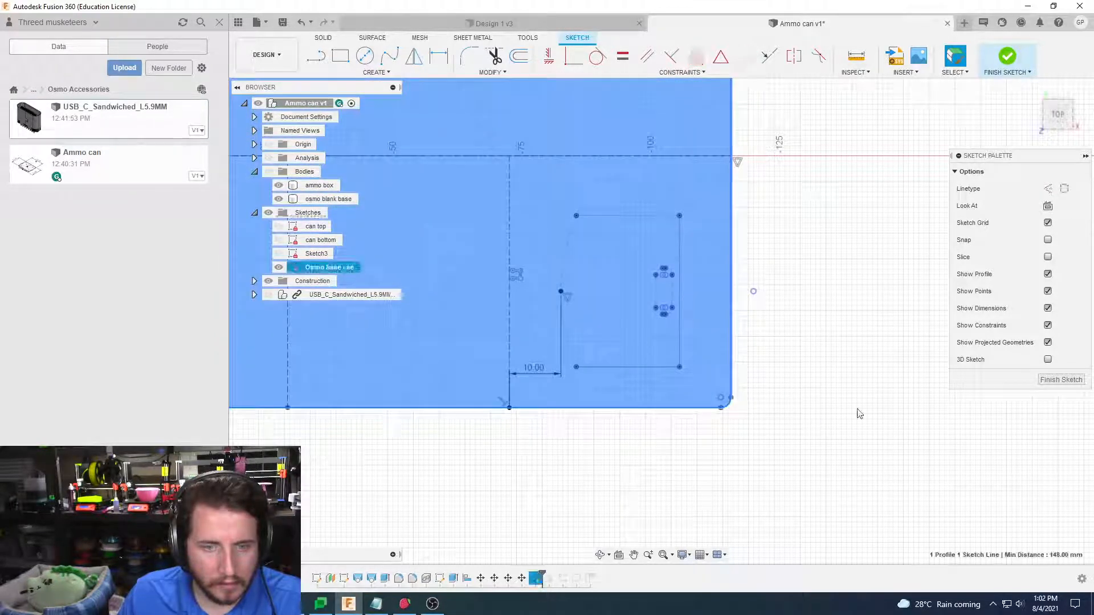
right_click_drag(785, 433, 748, 378)
right_click_drag(805, 268, 807, 268)
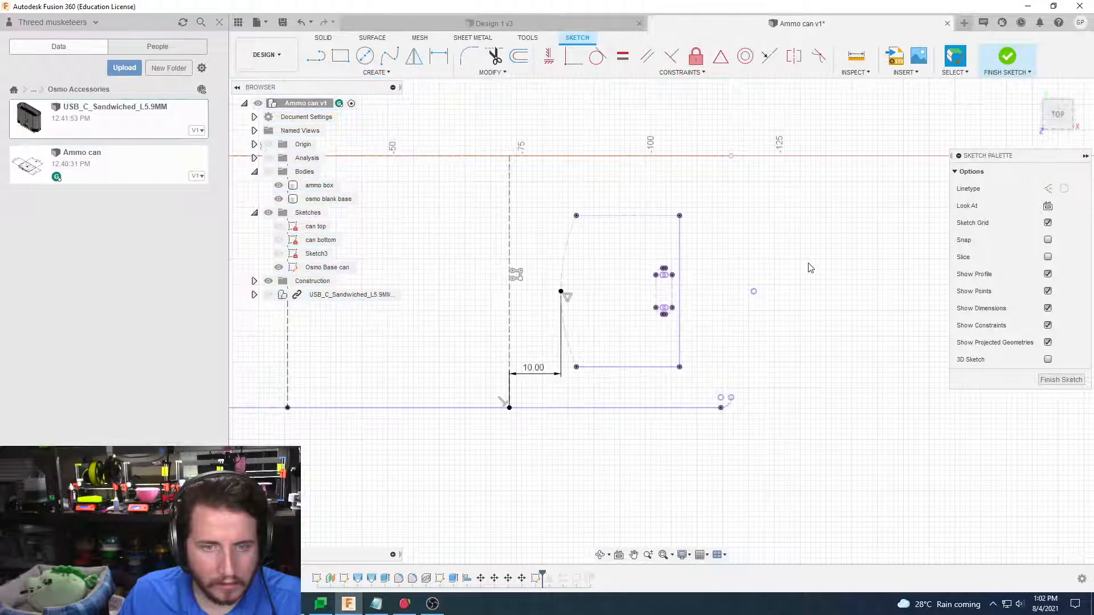
key("ctrl+z")
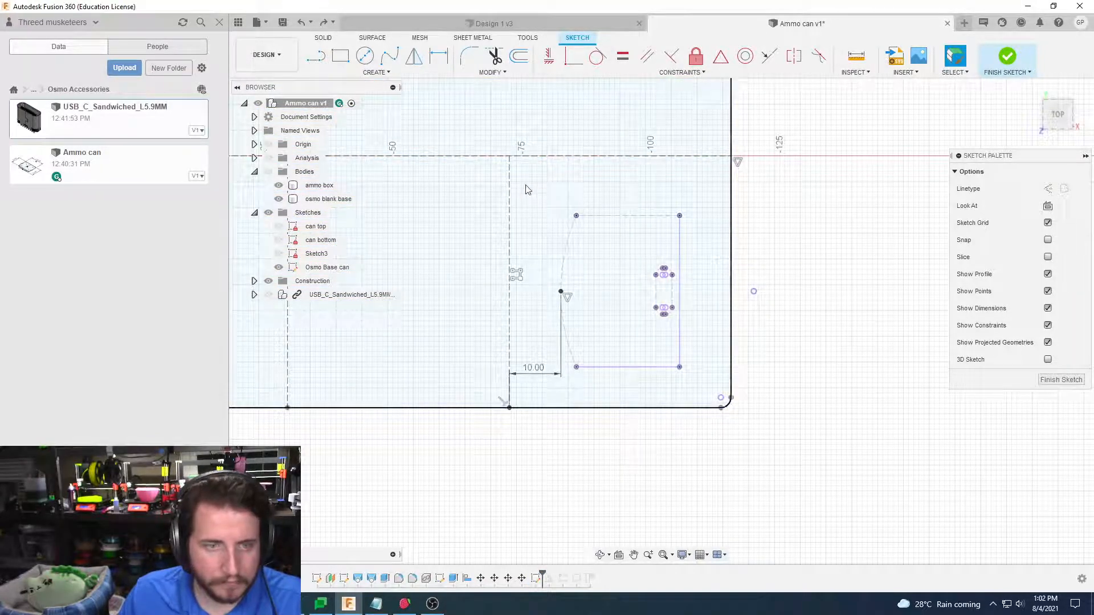
left_click(534, 211)
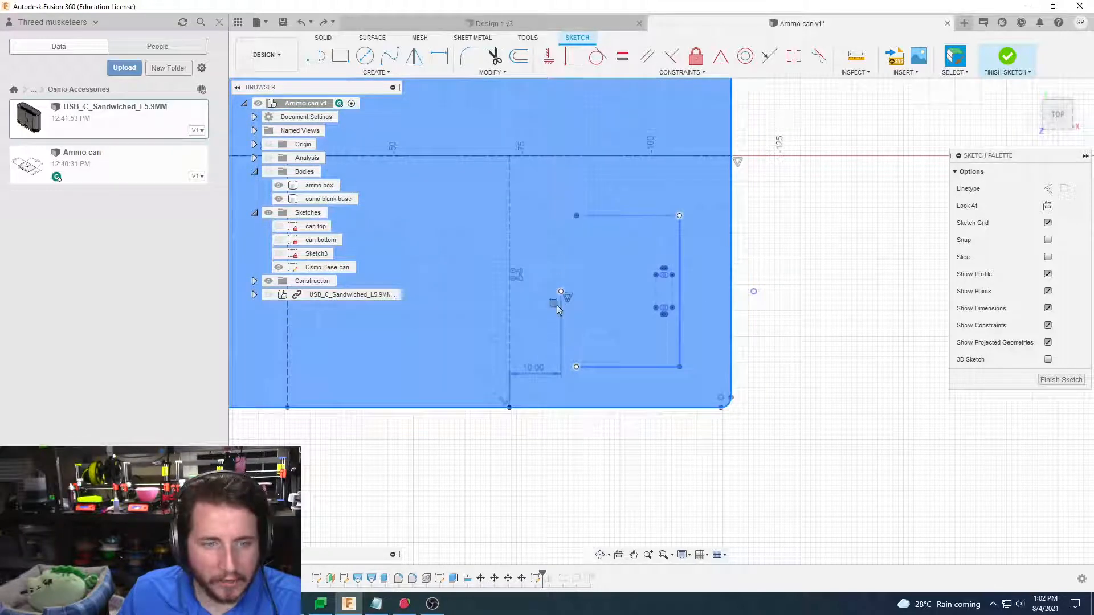
double_click(591, 232)
left_click(853, 273)
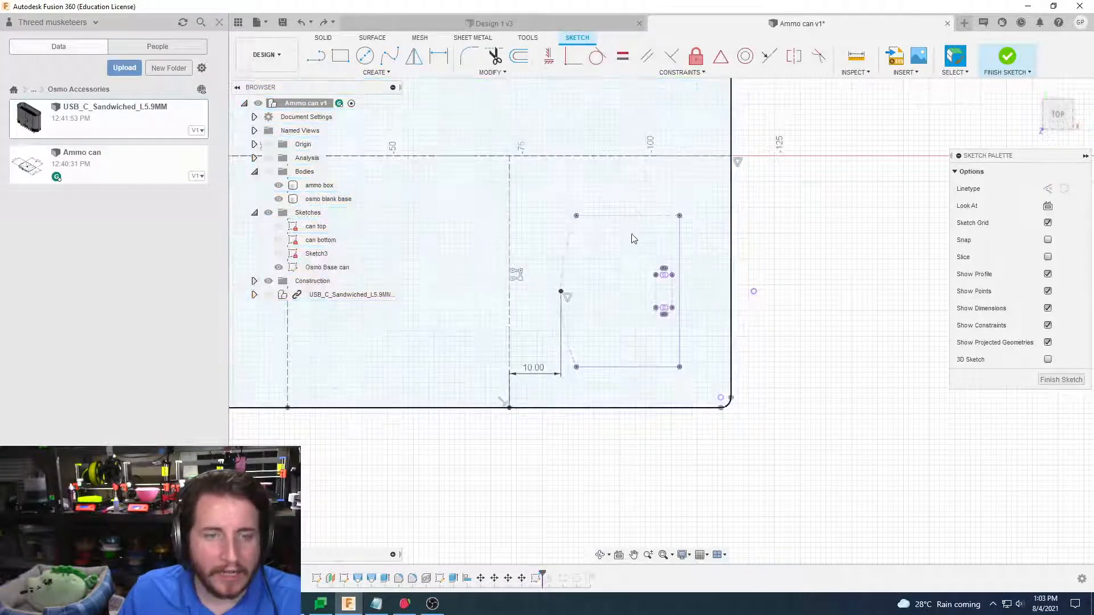
Convert the base outline's remaining straight edge and its curved side from construction to normal geometry
key("x")
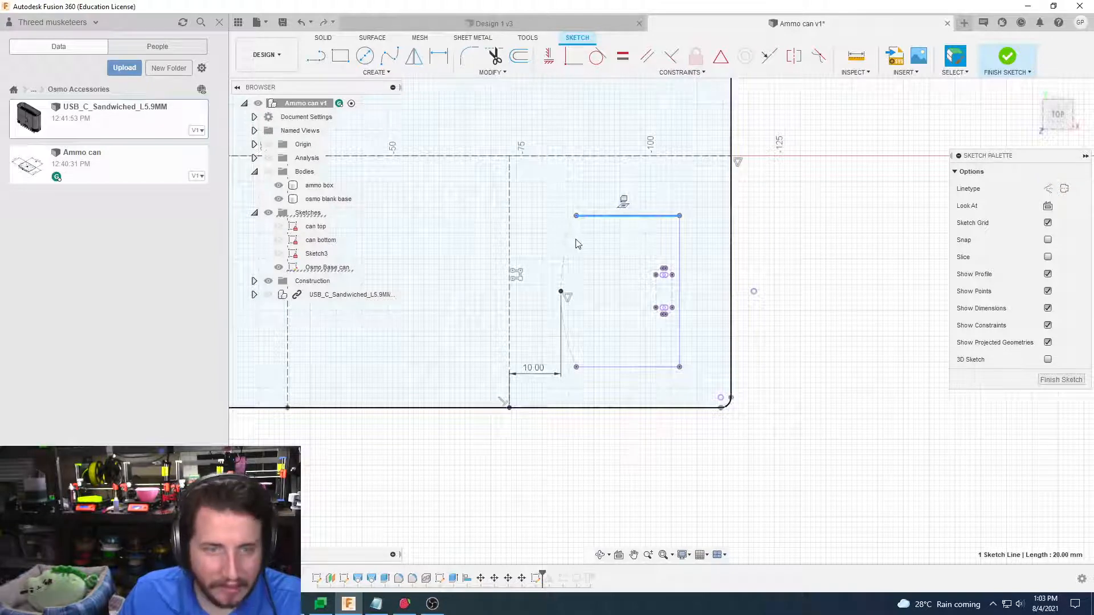
left_click(568, 240)
key("x")
Convert the upper corner arcs and both long sides of the base's small slot from construction to normal geometry
scroll(634, 289, "up", 3)
scroll(663, 289, "up", 4)
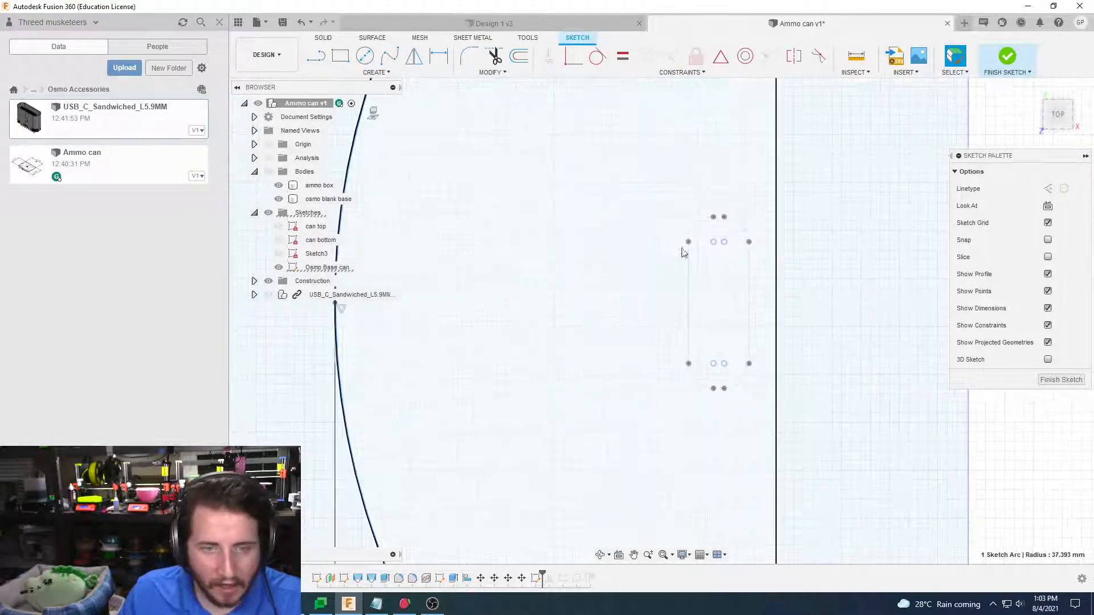
left_click(700, 223)
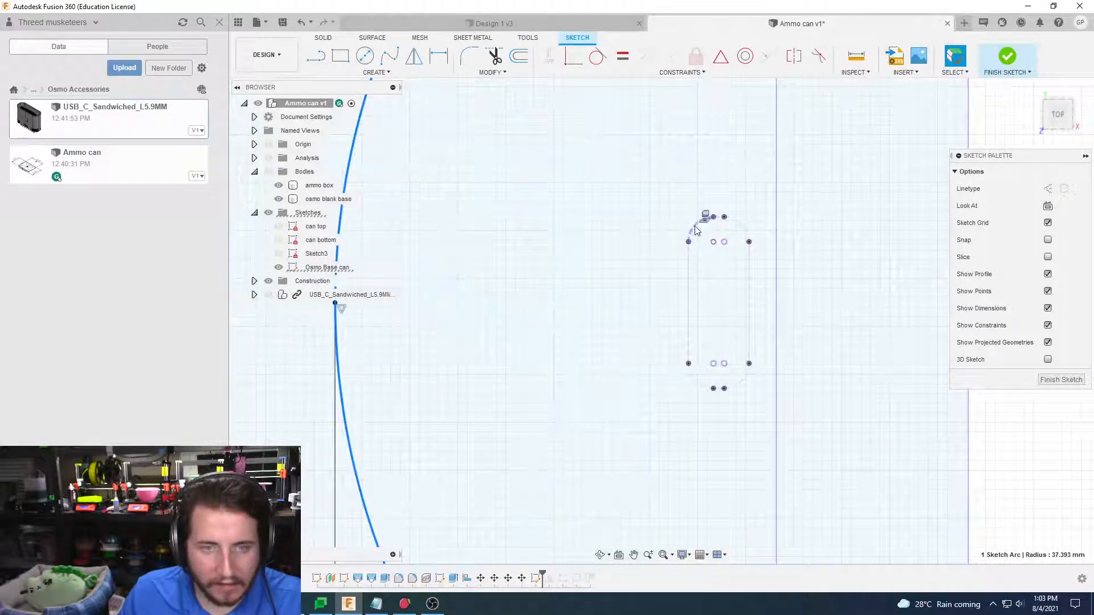
left_click(749, 274)
left_click(688, 291)
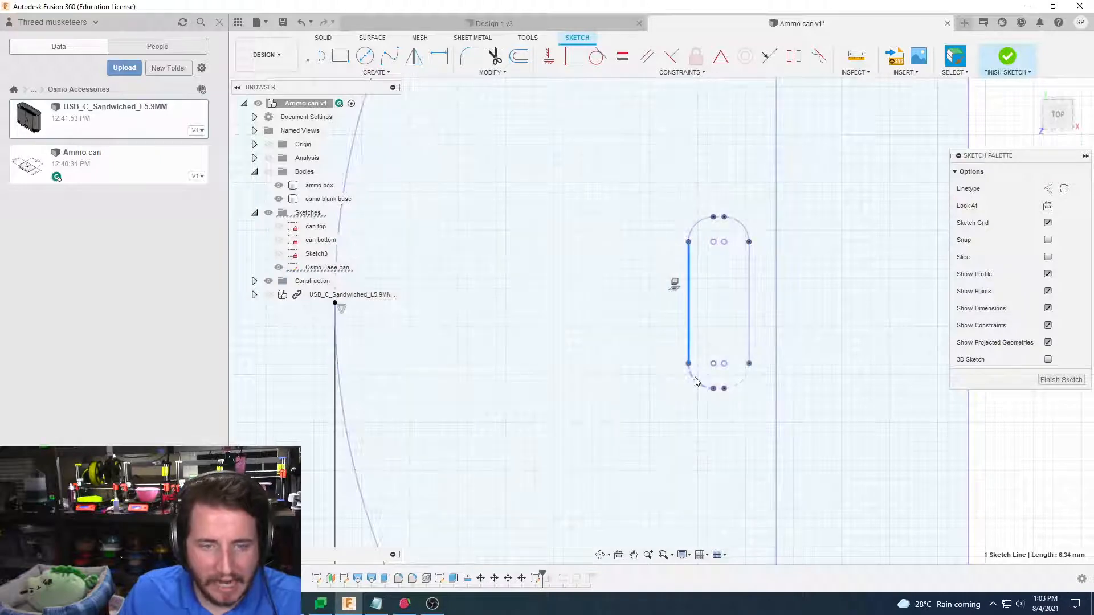
Convert the slot's lower corner arcs and both short end lines to normal geometry and finish the sketch
scroll(735, 379, "up", 1)
left_click(740, 381)
scroll(734, 390, "up", 2)
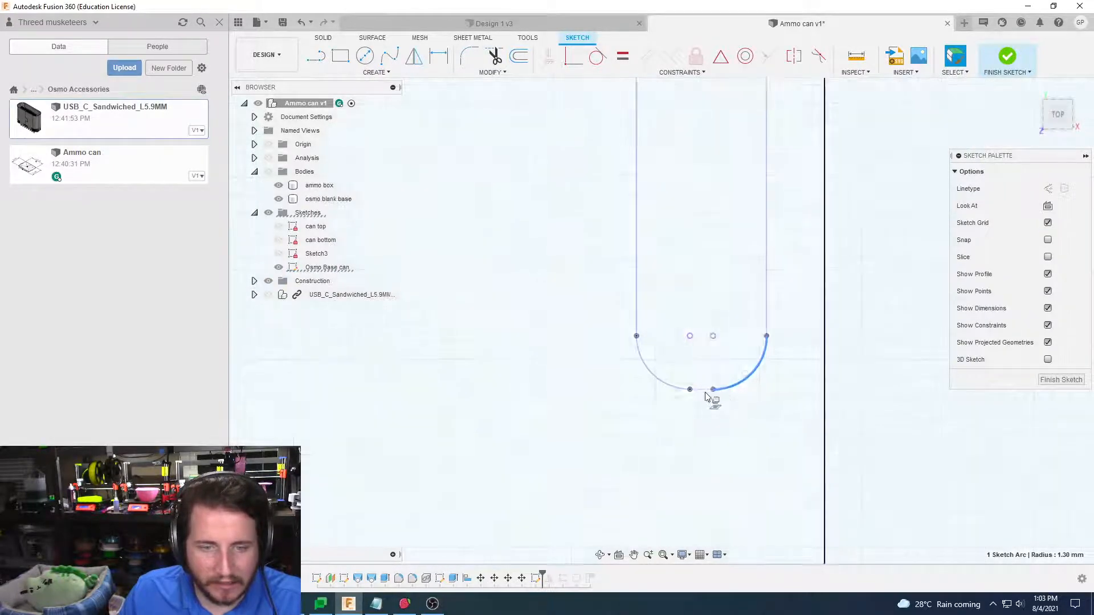
left_click(706, 389)
scroll(720, 177, "down", 3)
scroll(703, 184, "up", 2)
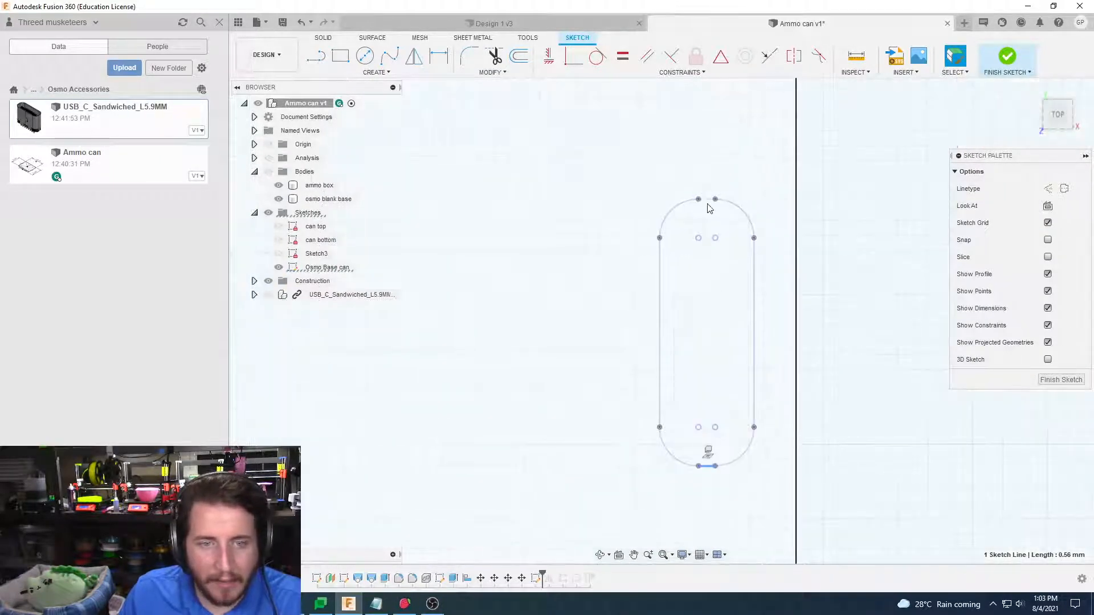
left_click(708, 201)
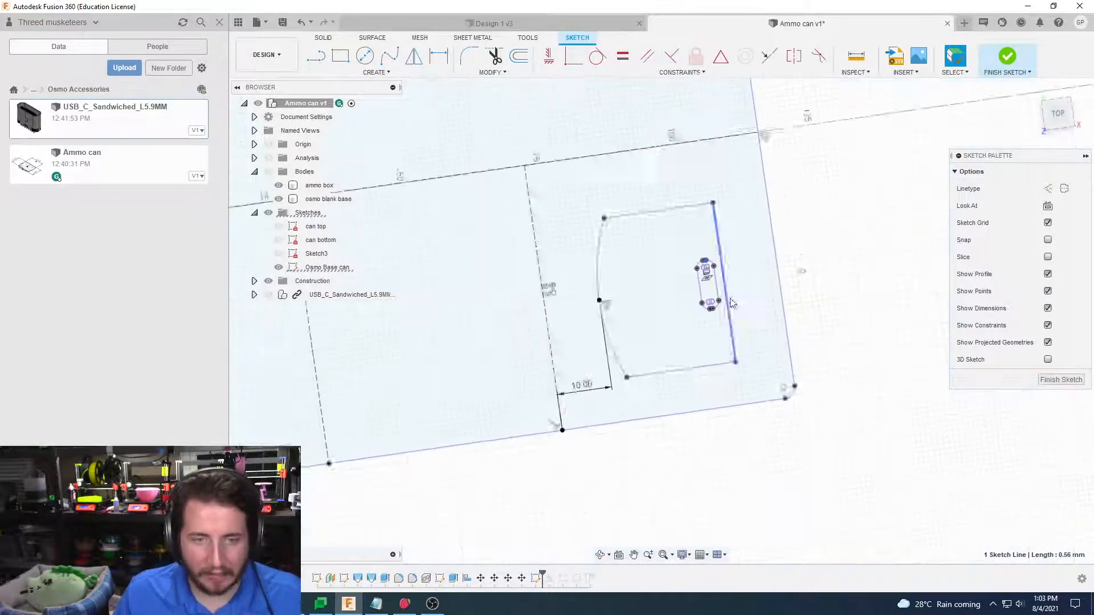
left_click(1053, 381)
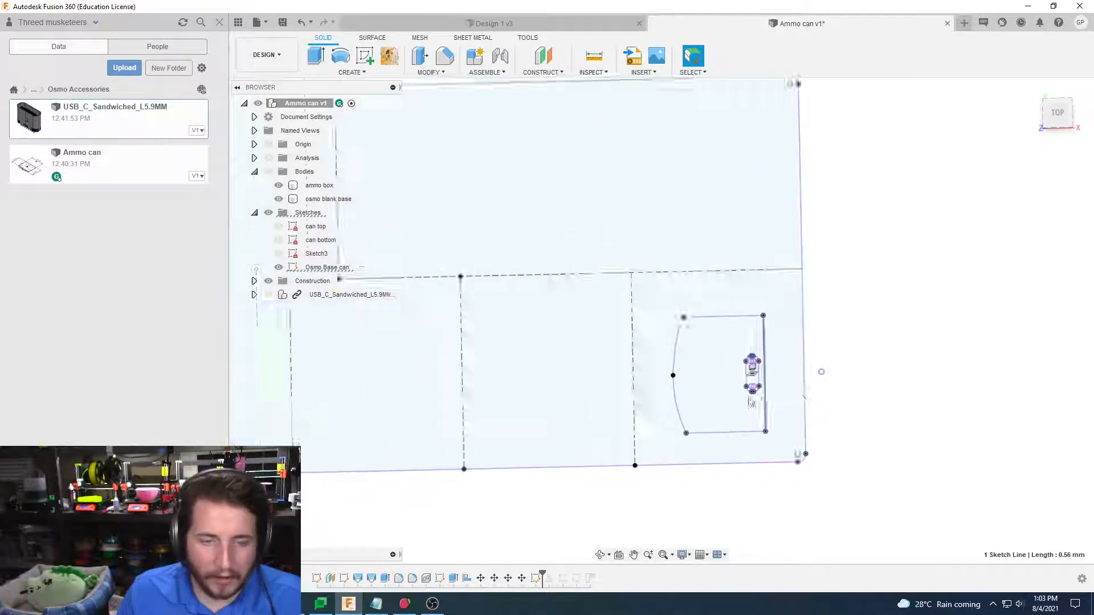
left_click(359, 75)
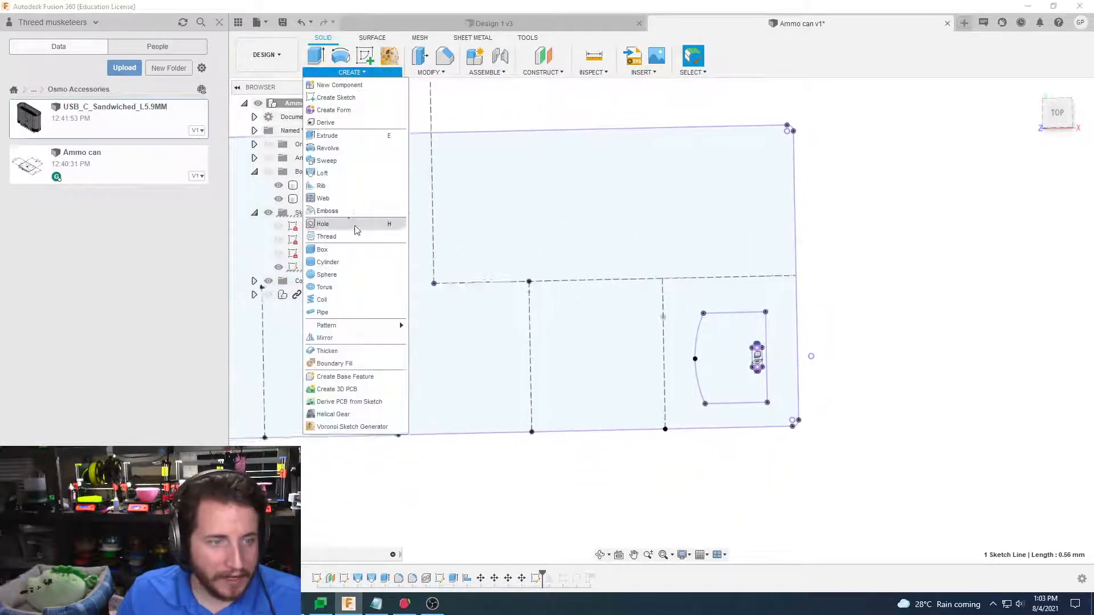
left_click(345, 341)
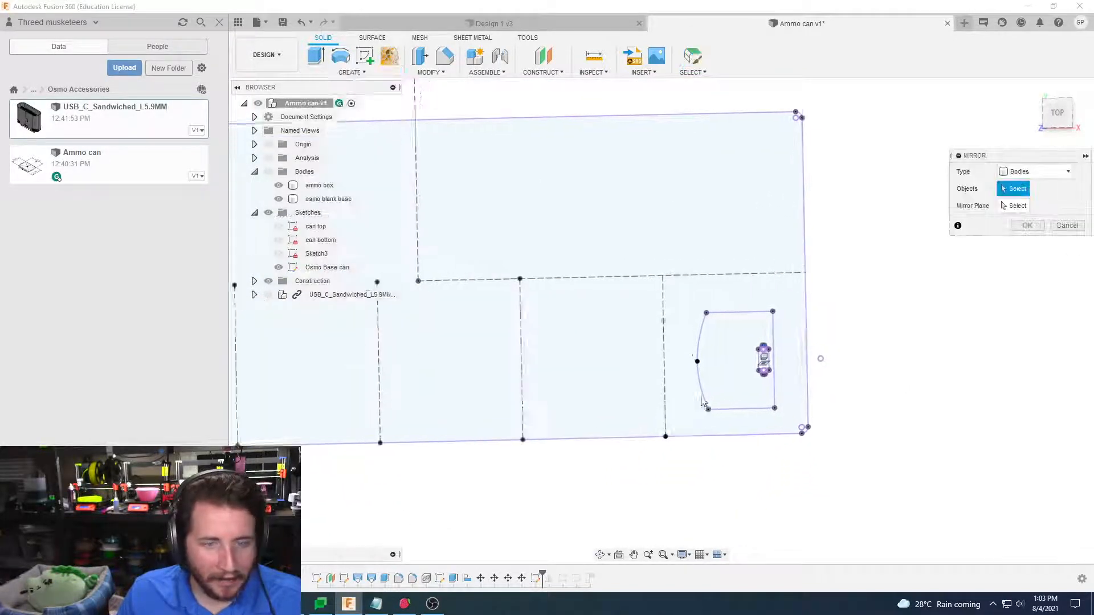
left_click(339, 76)
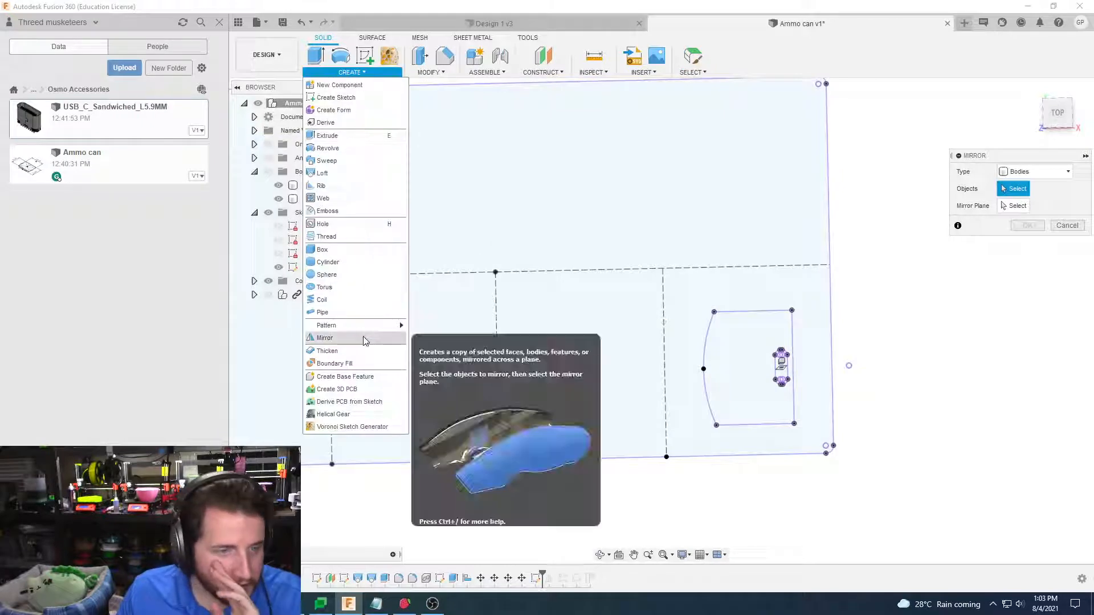
mouse_move(371, 326)
left_click(428, 326)
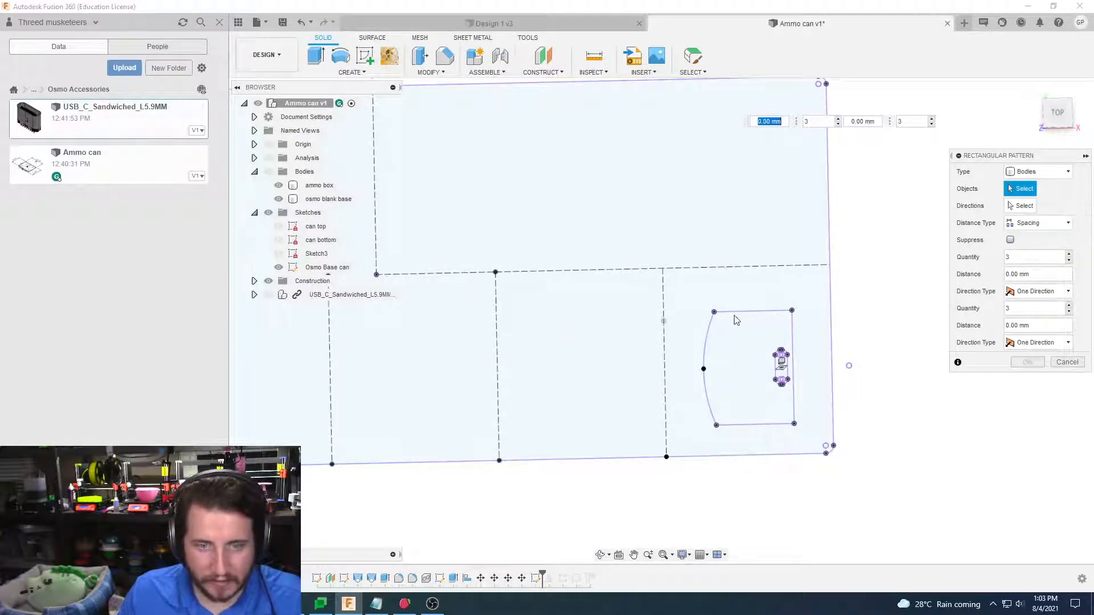
left_click(1034, 172)
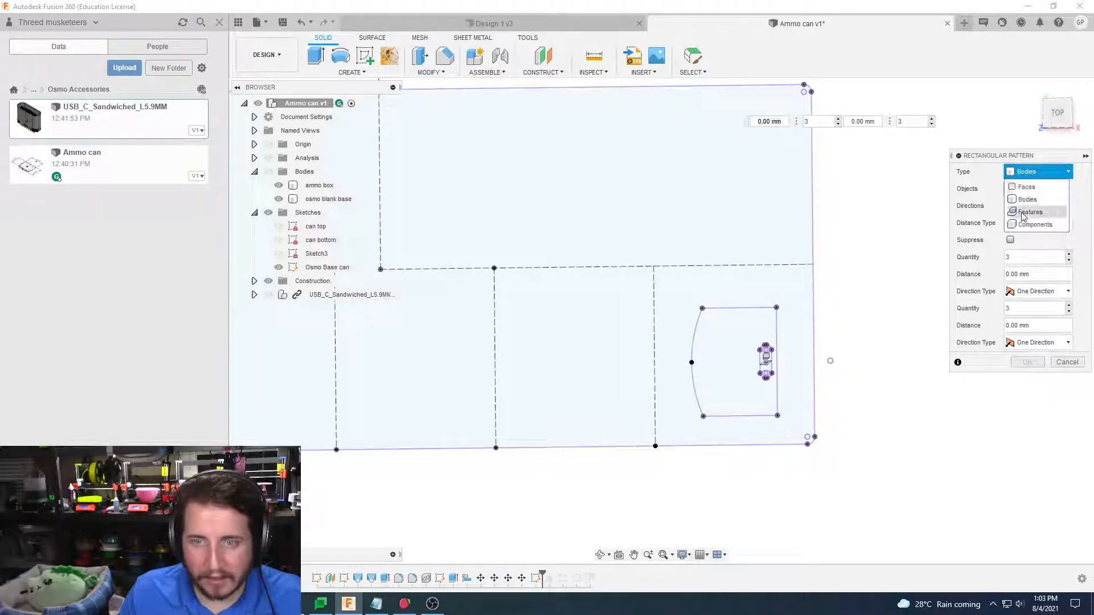
left_click(1029, 212)
left_click(1066, 363)
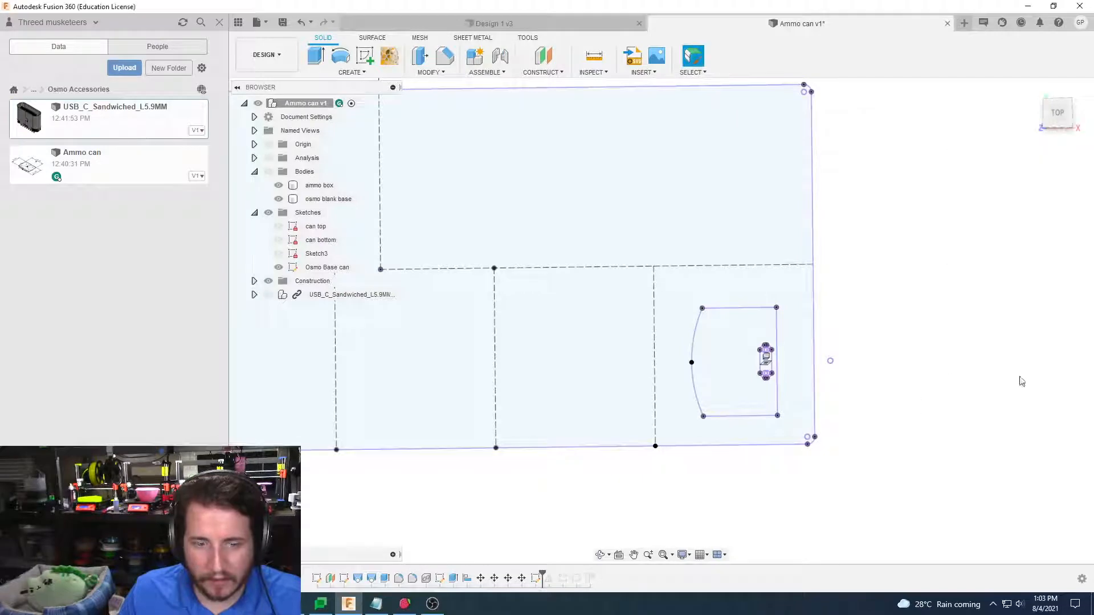
Reopen the Osmo Base can sketch and select the base outline with its small slot as the objects of a rectangular sketch pattern
double_click(537, 578)
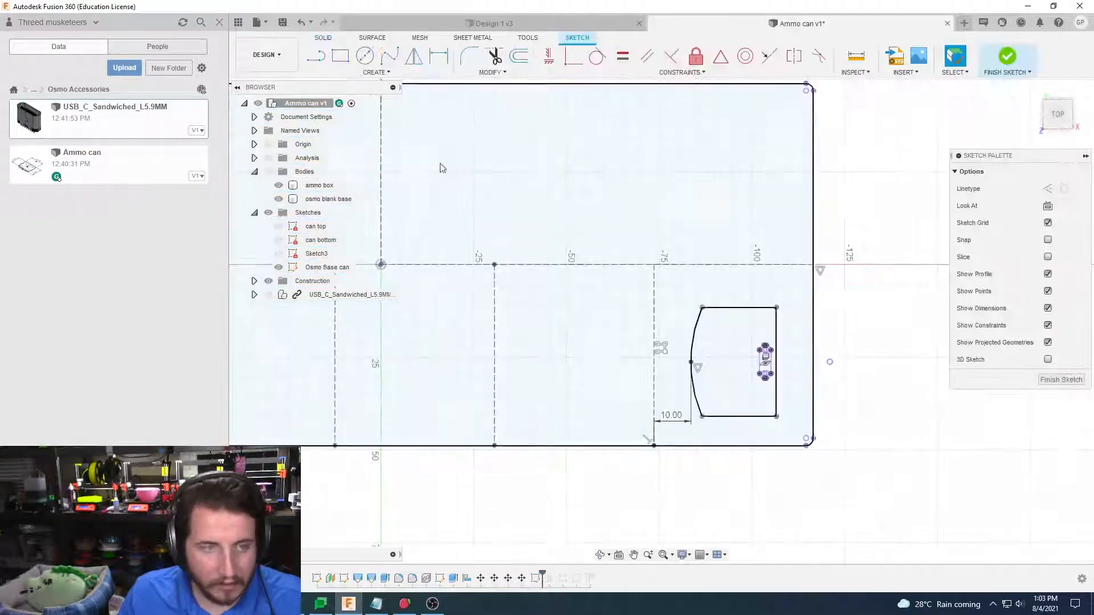
left_click(386, 73)
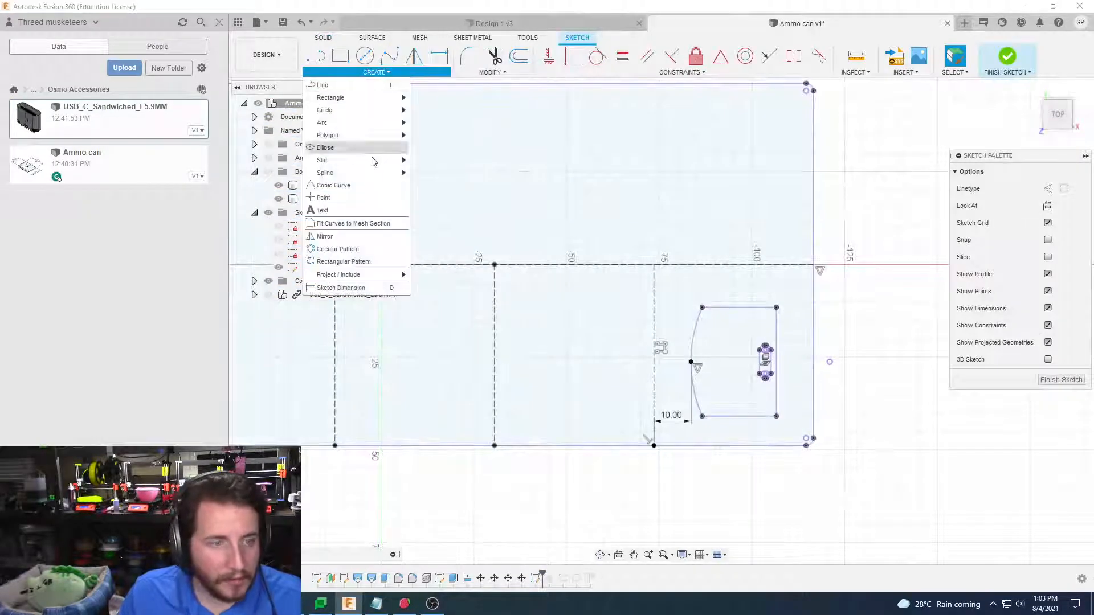
left_click(354, 259)
left_click(751, 308)
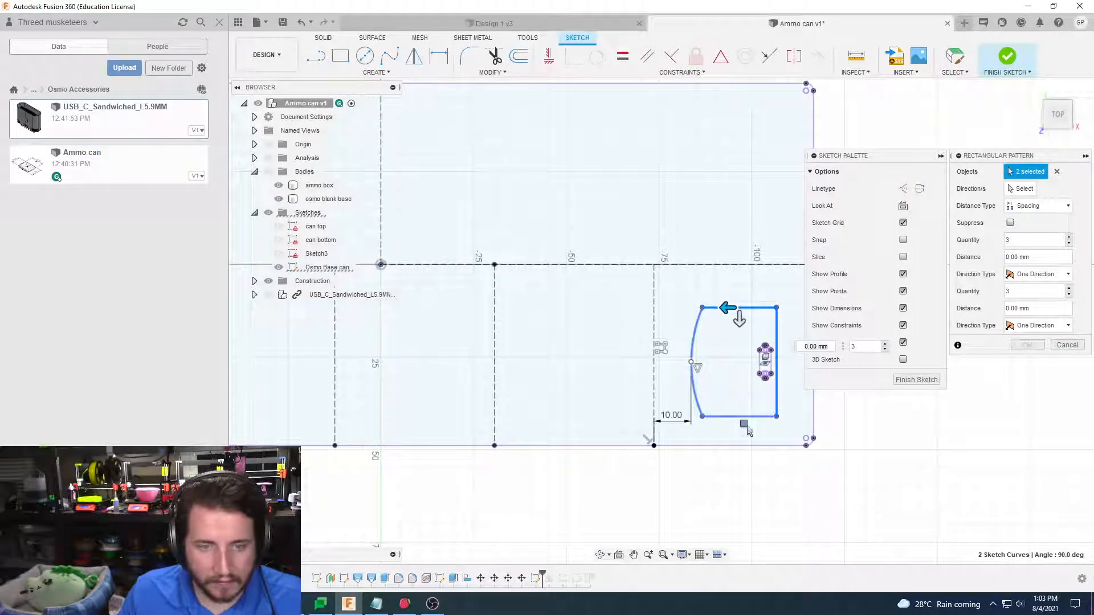
double_click(762, 375)
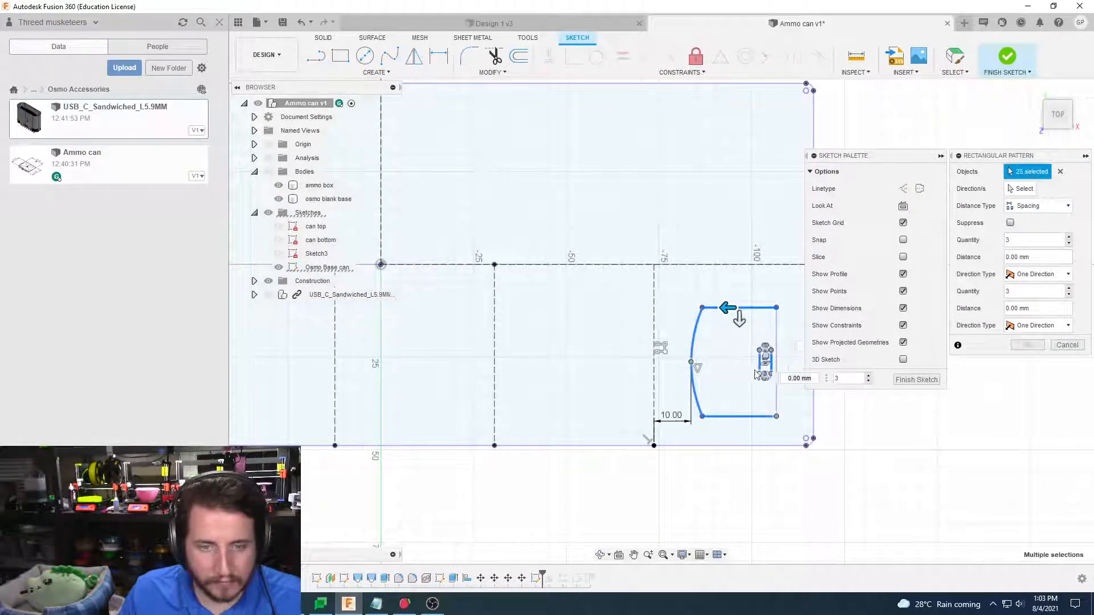
middle_click_drag(799, 380, 757, 374)
middle_click_drag(733, 324, 734, 323, "shift")
scroll(724, 331, "up", 5)
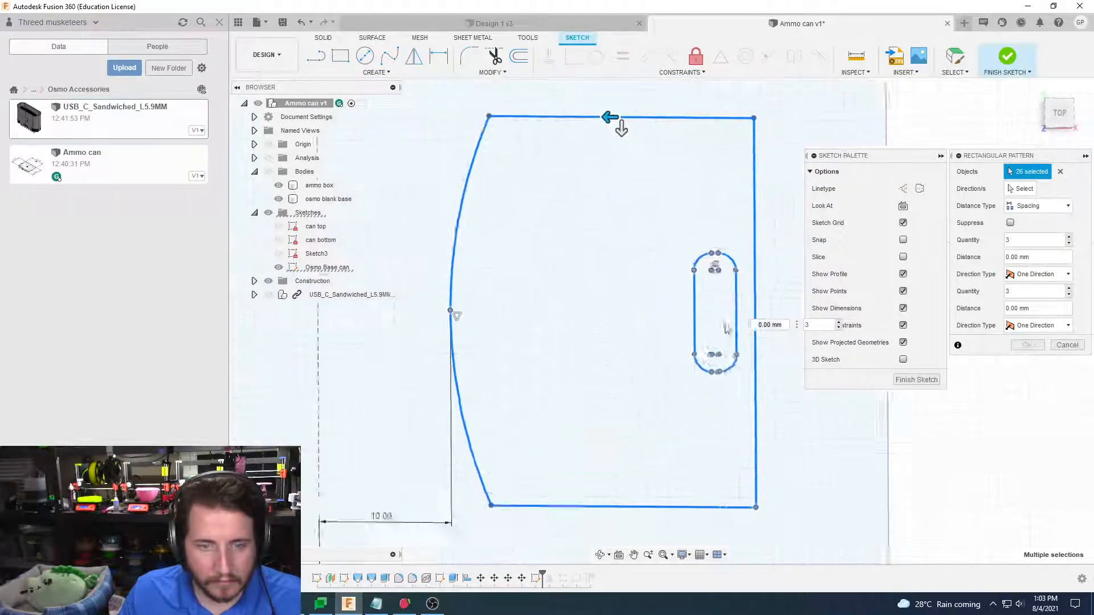
scroll(720, 333, "down", 4)
left_click(732, 333)
scroll(731, 335, "down", 6)
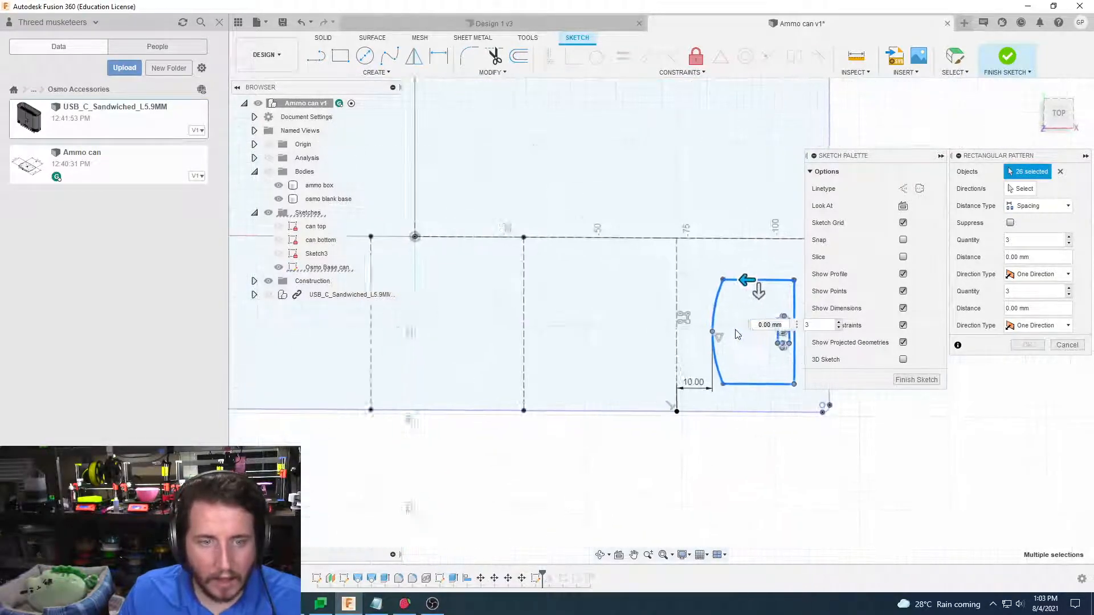
middle_click_drag(743, 336, 693, 332)
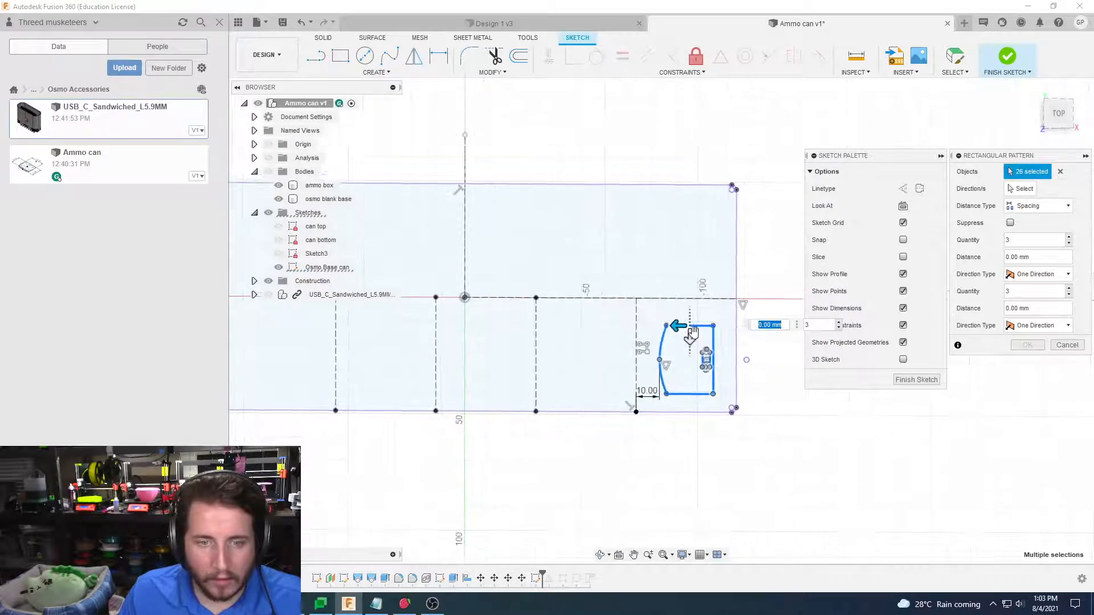
Pattern the base and slot with spacing distances: 4 copies at 43 mm along the box and 2 at -50 mm across it
left_click_drag(687, 294, 681, 211)
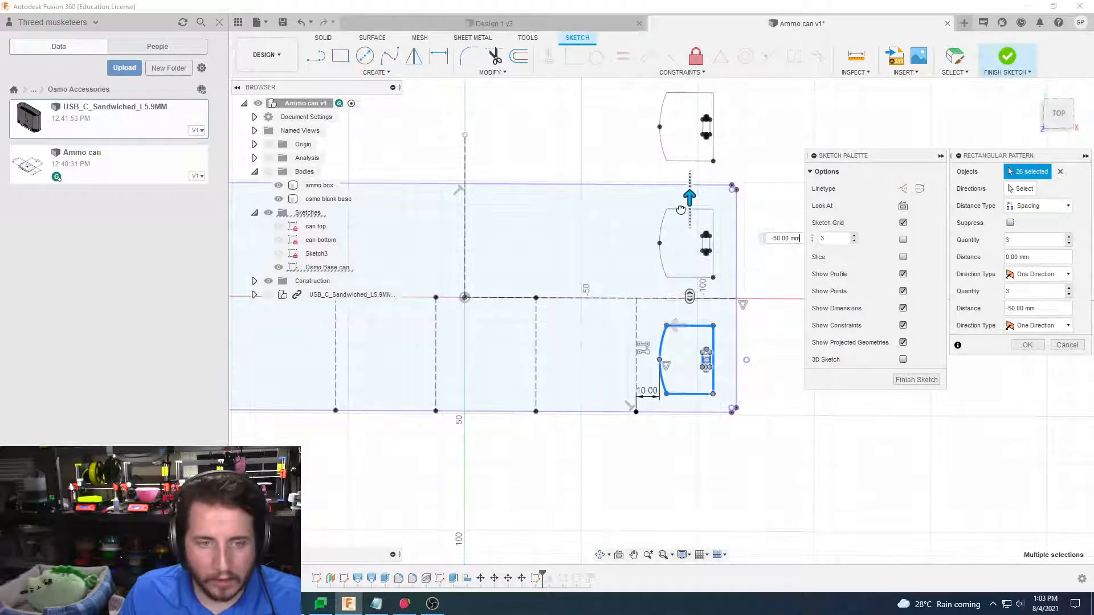
scroll(769, 209, "down", 1)
middle_click_drag(770, 209, 766, 265)
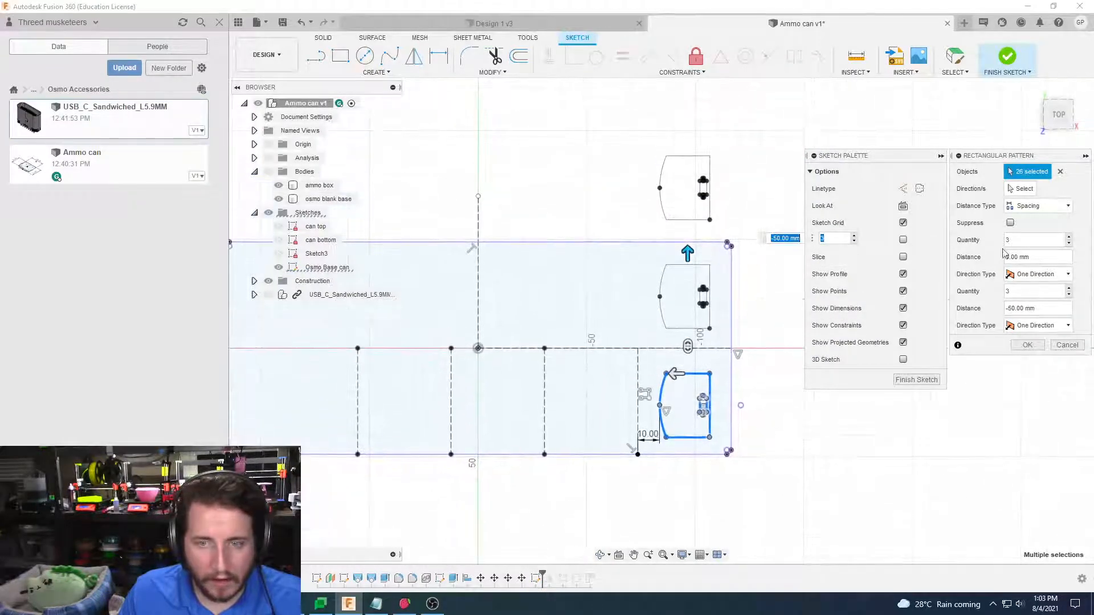
left_click(1069, 295)
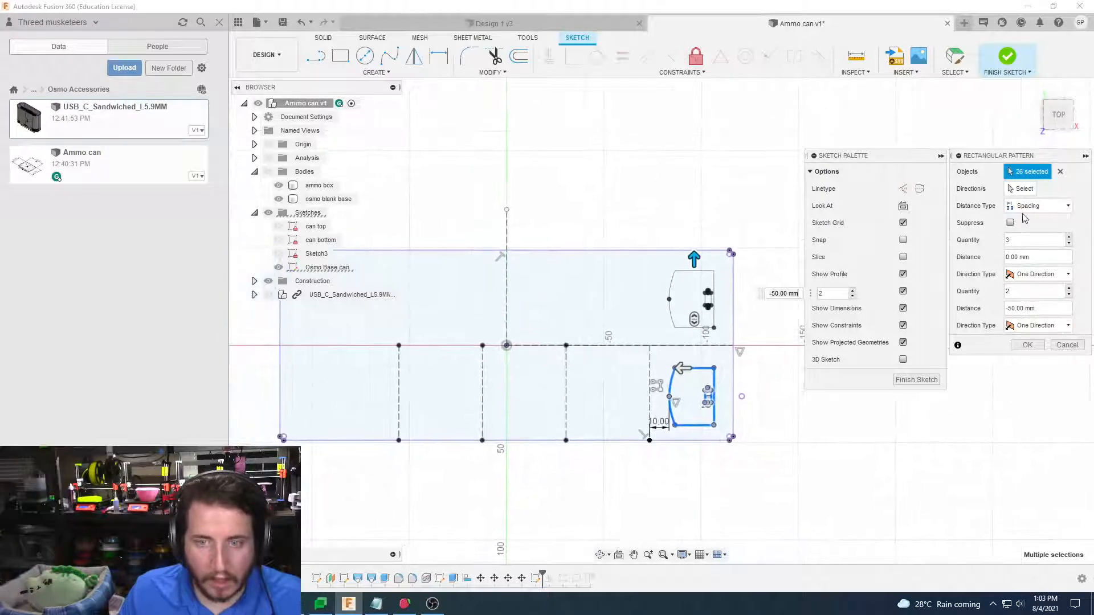
left_click(1051, 206)
left_click(1029, 234)
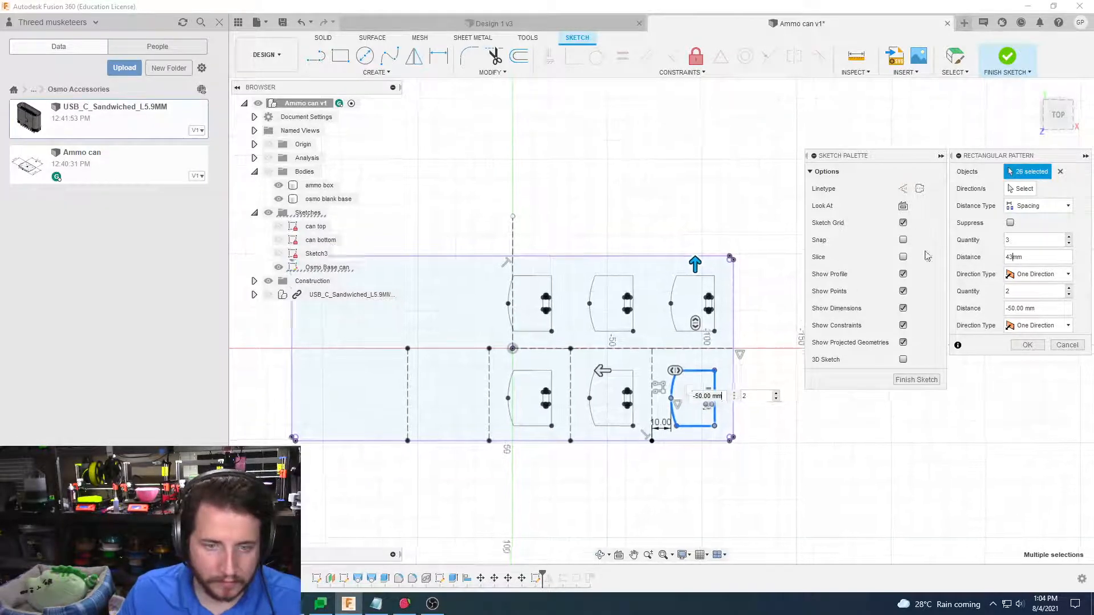
left_click(1069, 237)
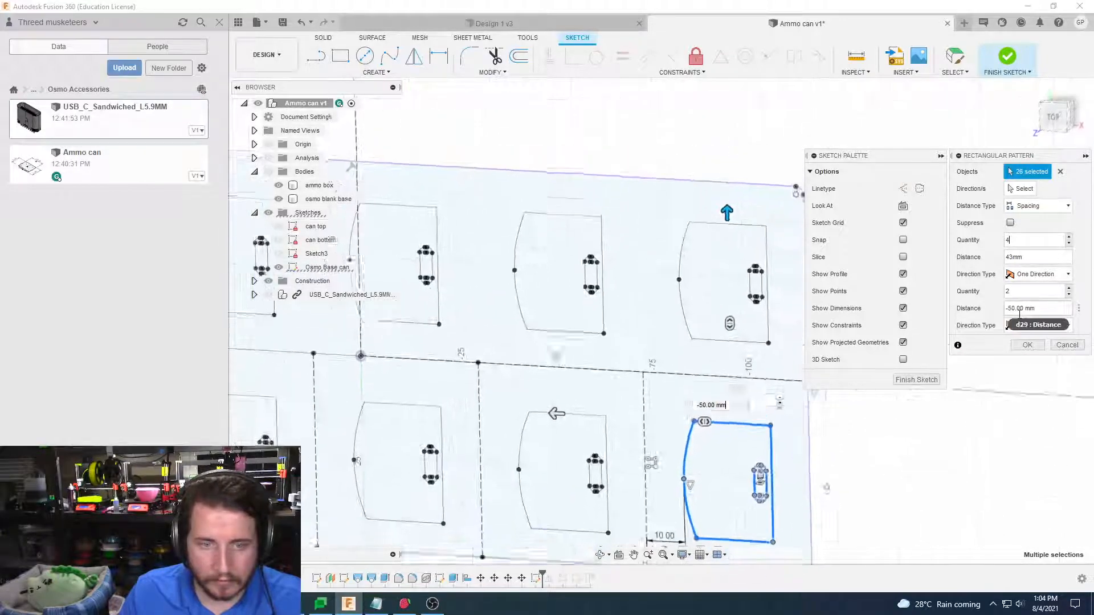
left_click(1026, 345)
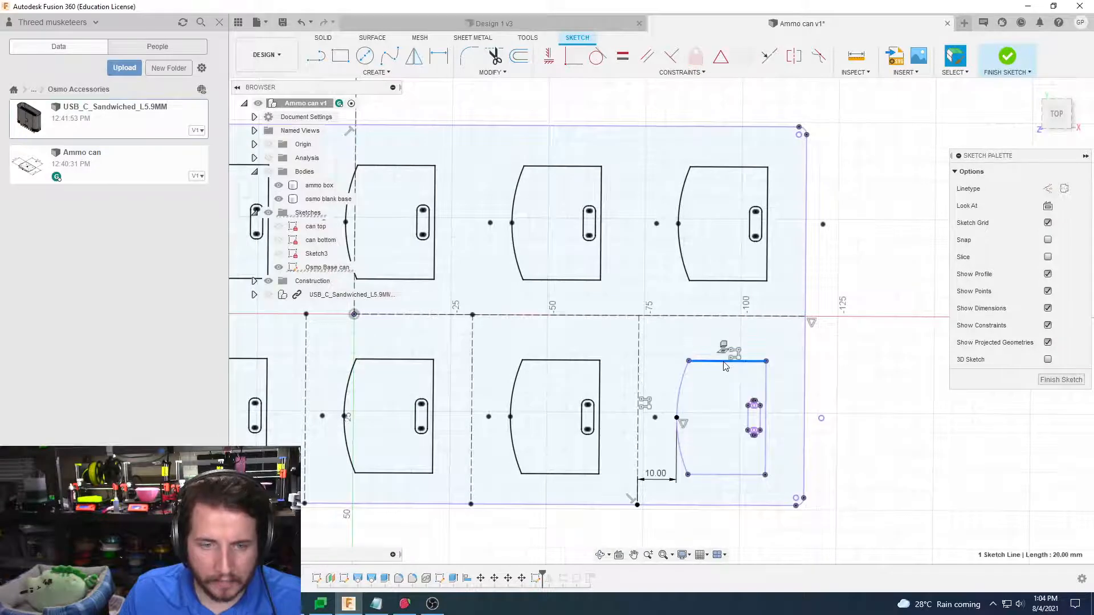
Measure the distance from the original base outline's upper edge to the box's horizontal centre line
left_click(735, 316, "shift")
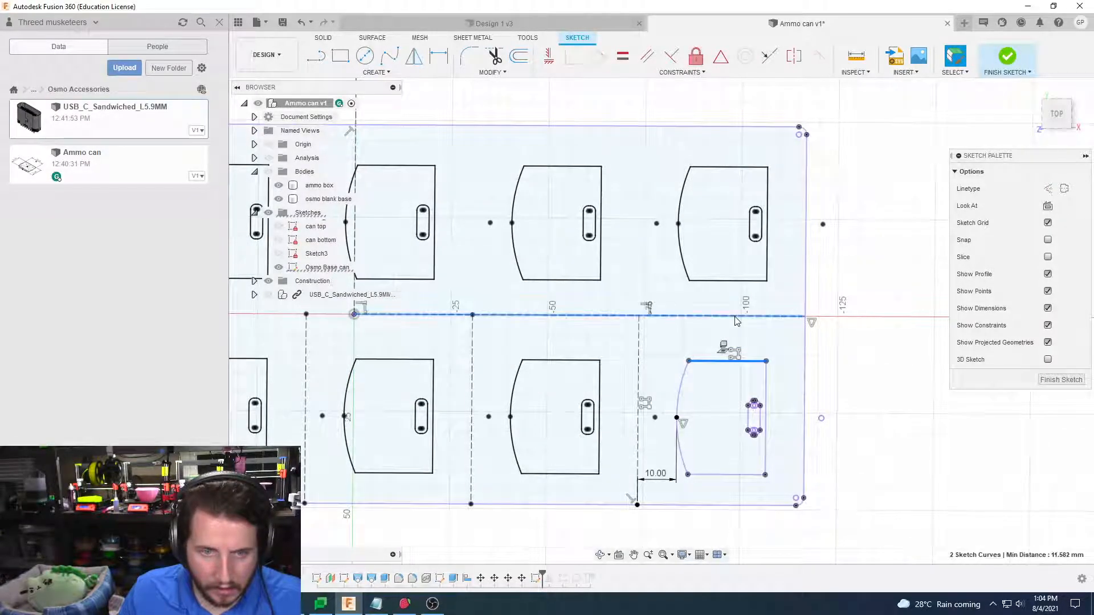
key("Escape")
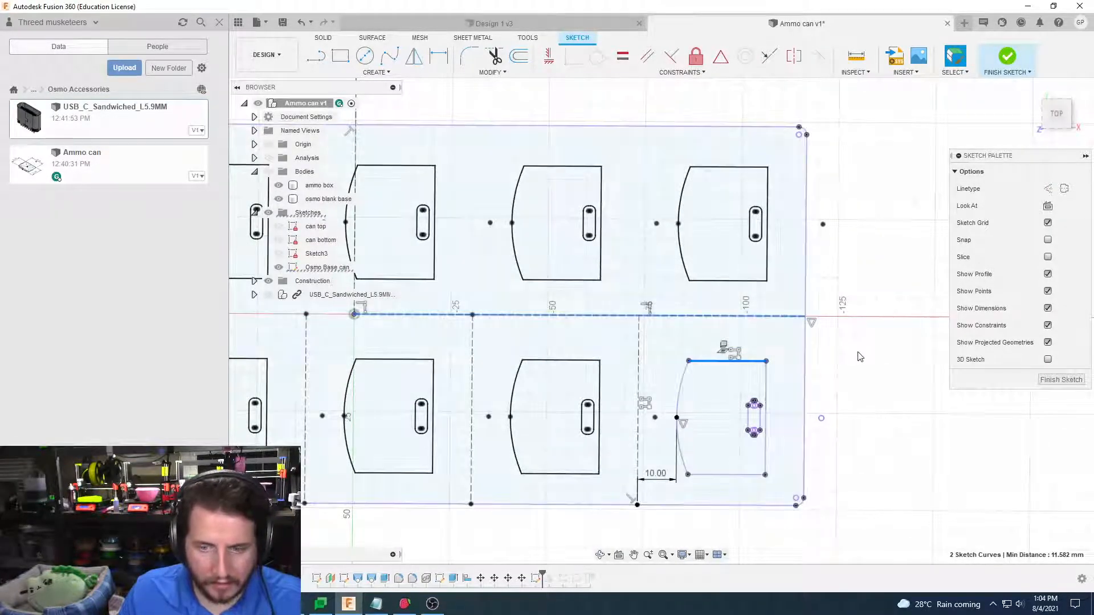
left_click(859, 357)
left_click(747, 317)
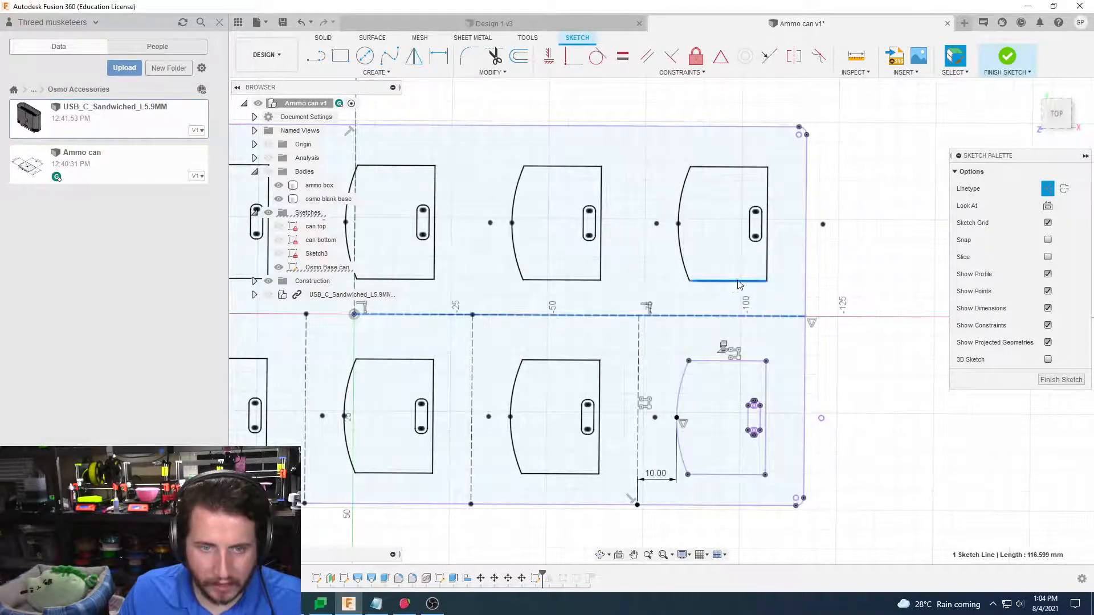
scroll(658, 287, "down", 1)
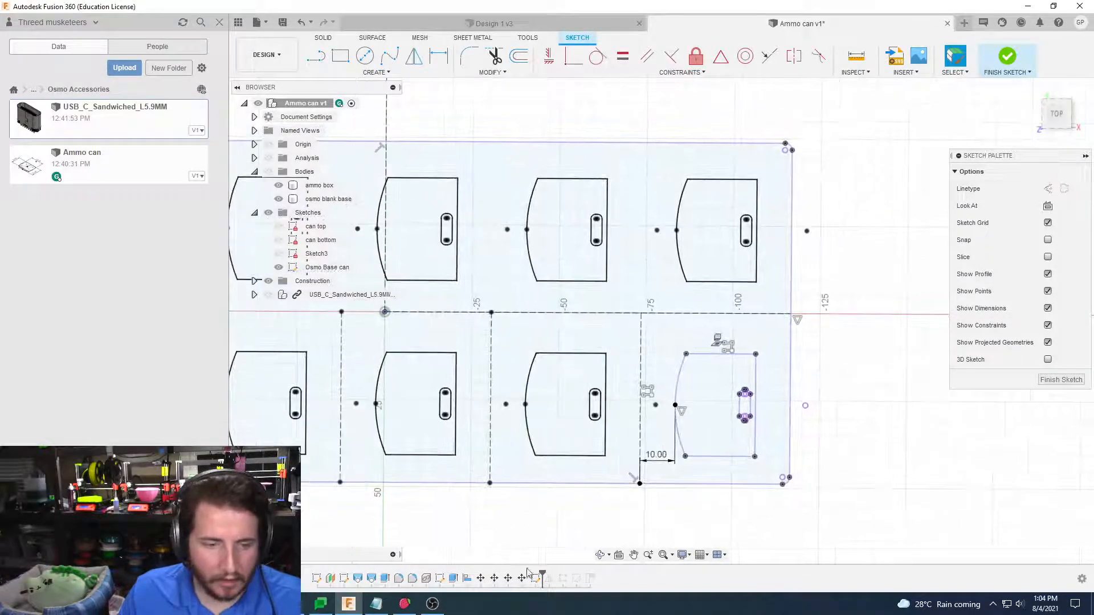
Edit the rectangular pattern so the direction across the box has quantity 1 and distance 0 mm
double_click(733, 346)
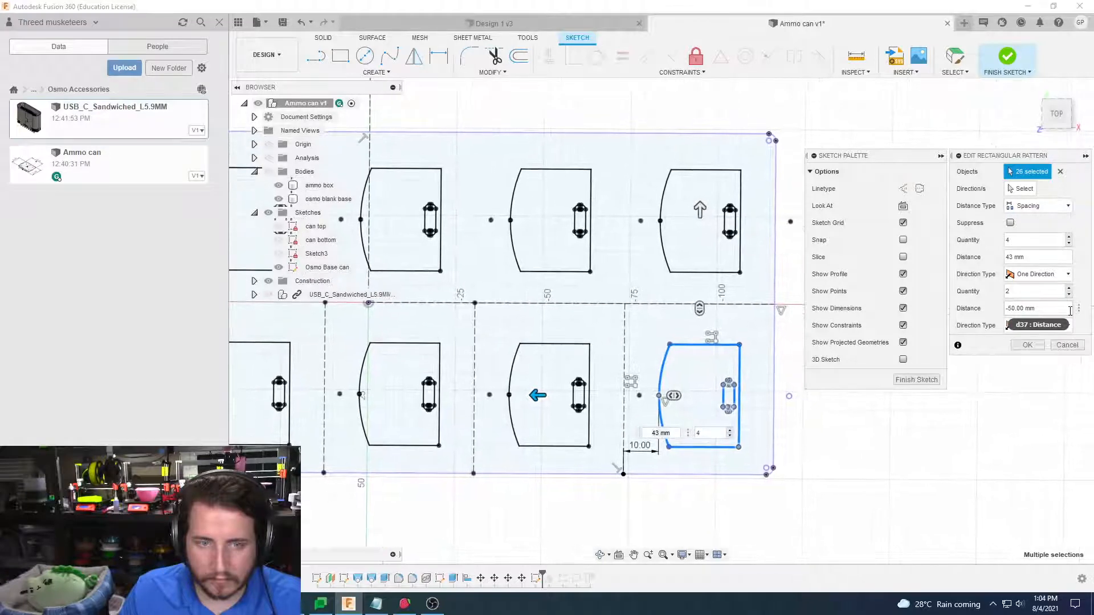
left_click(1069, 295)
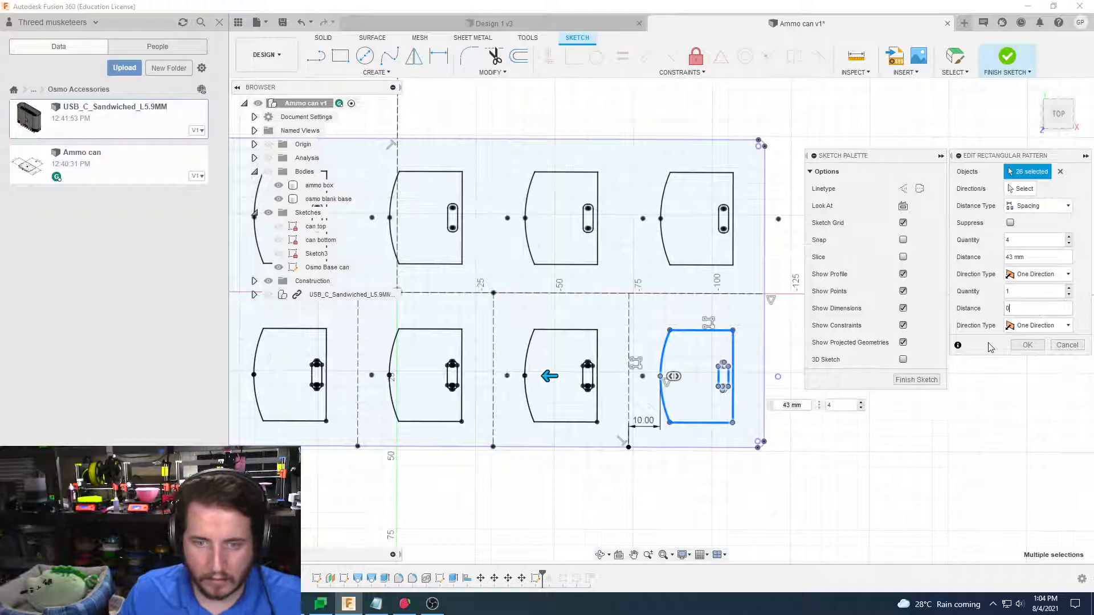
left_click(1026, 345)
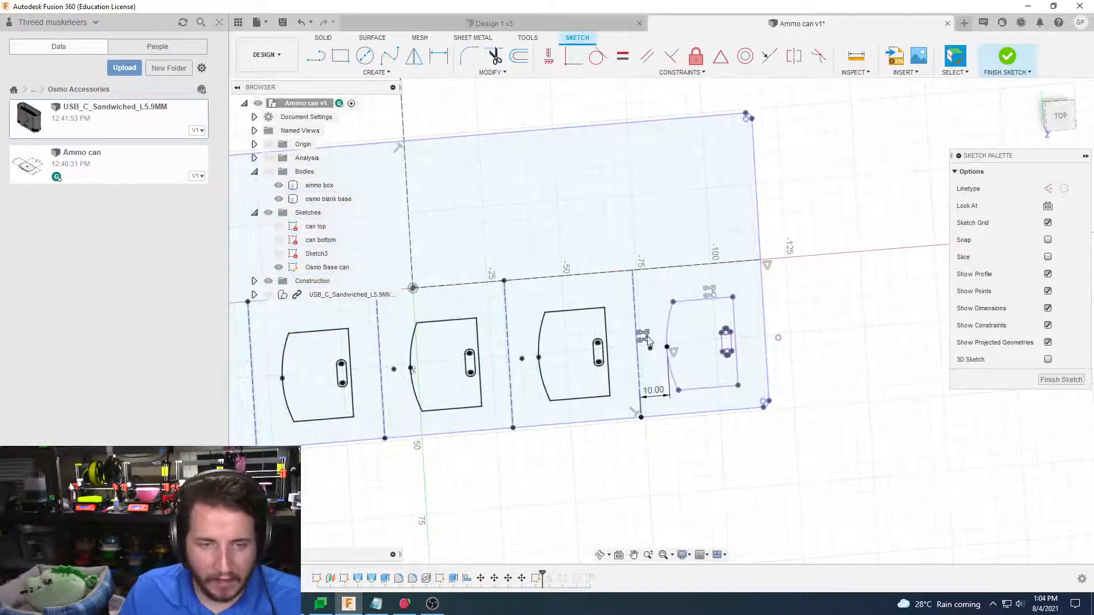
Offset the original base outline outward by 0.5 mm as a full chain
key("o")
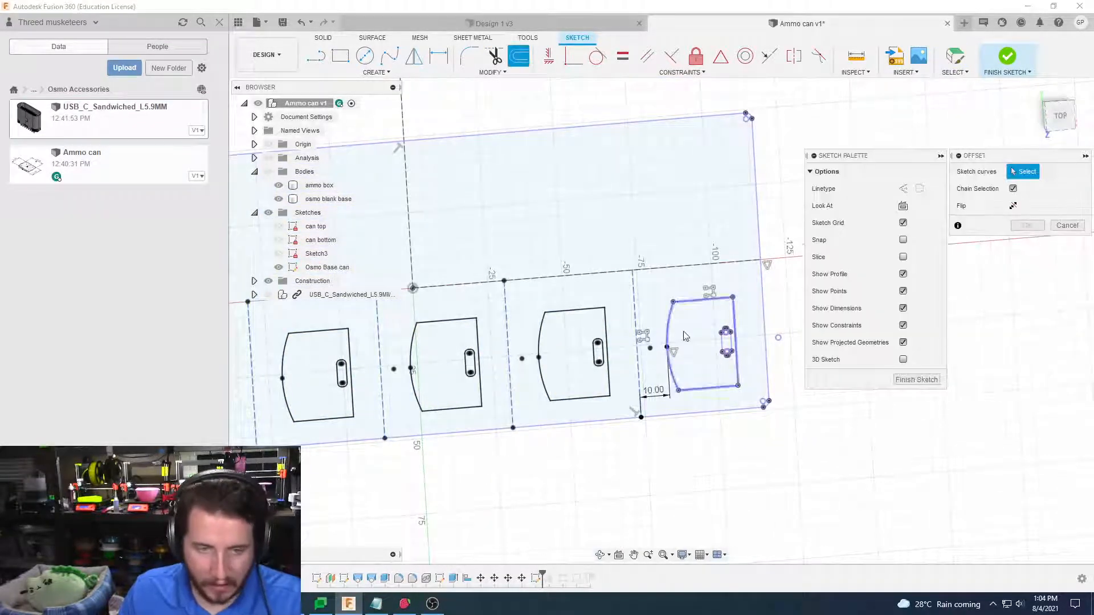
left_click(704, 305)
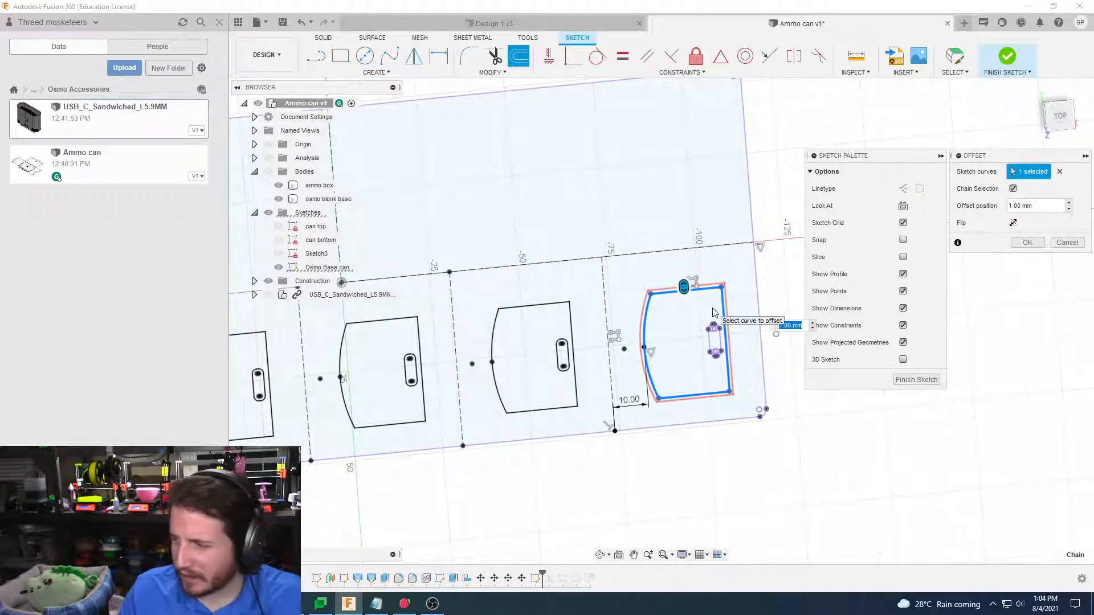
scroll(678, 271, "up", 3)
mouse_move(740, 321)
middle_mouse_down()
mouse_move(716, 327)
mouse_move(767, 318)
middle_mouse_up()
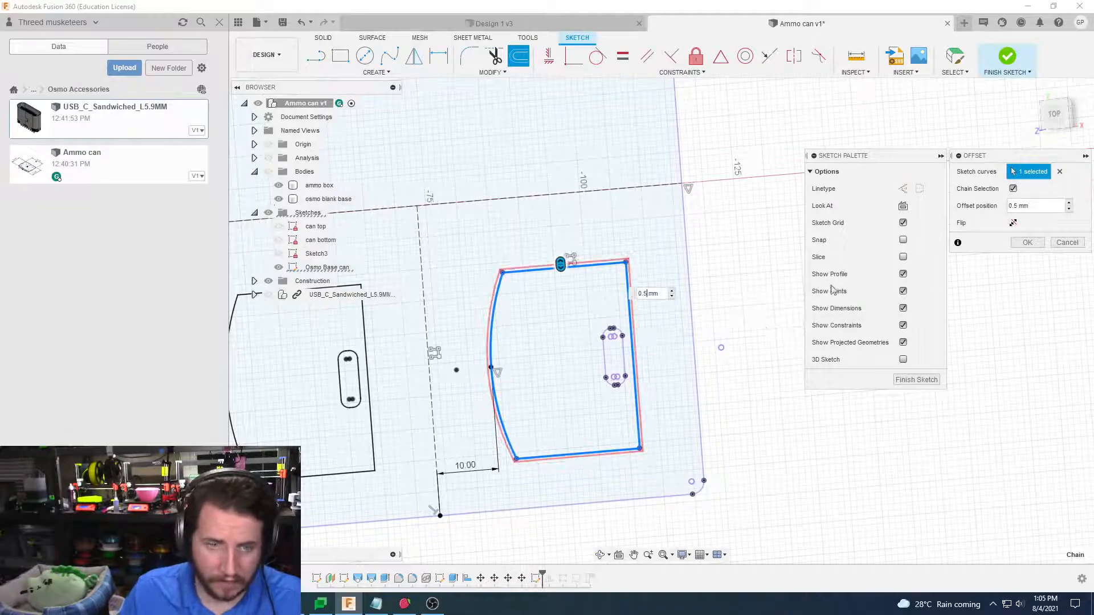
left_click(1034, 244)
scroll(632, 490, "down", 1)
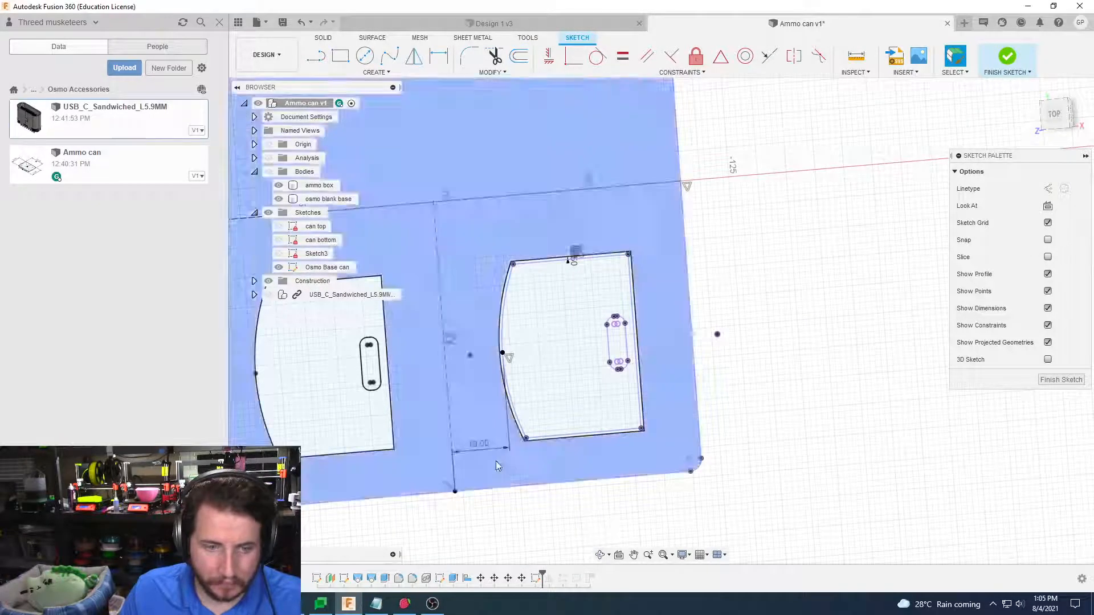
Edit the rectangular pattern to include the curves of the offset outline among its objects
double_click(578, 251)
scroll(577, 250, "up", 2)
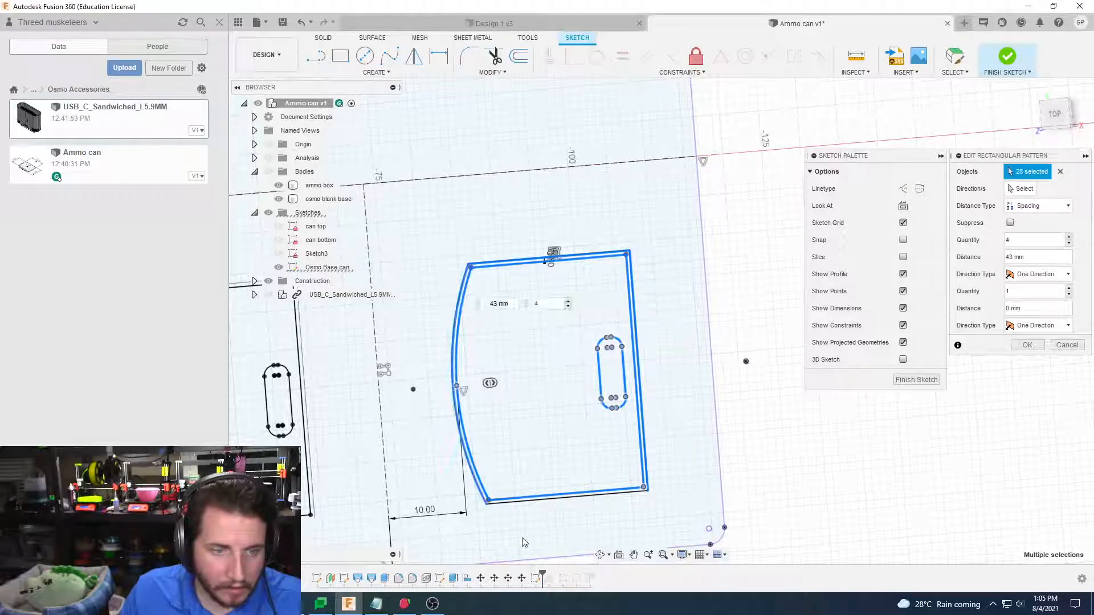
scroll(748, 396, "down", 5)
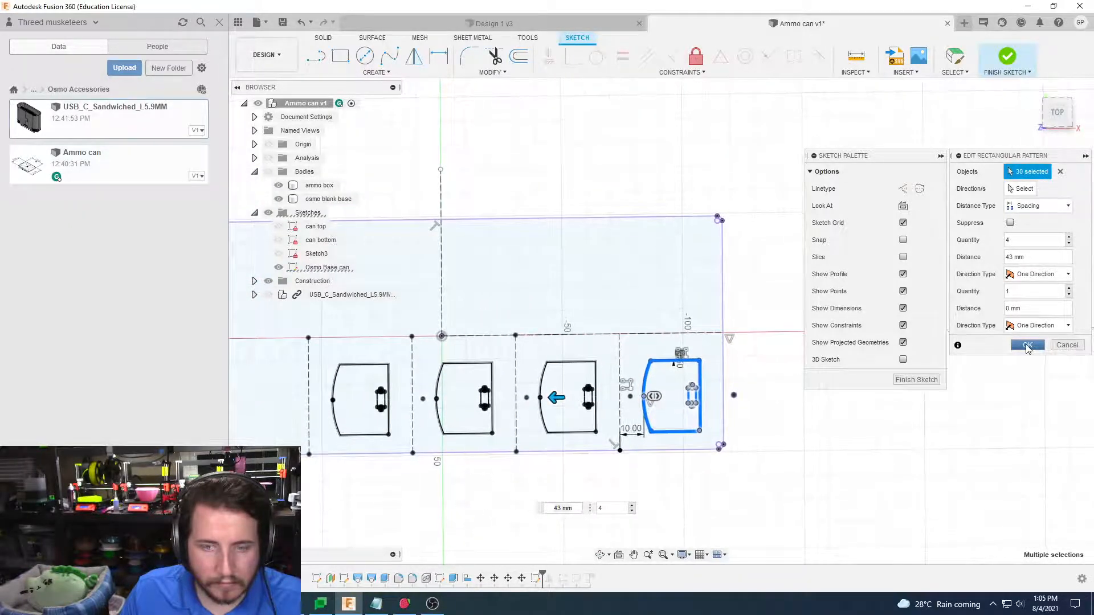
left_click(1027, 346)
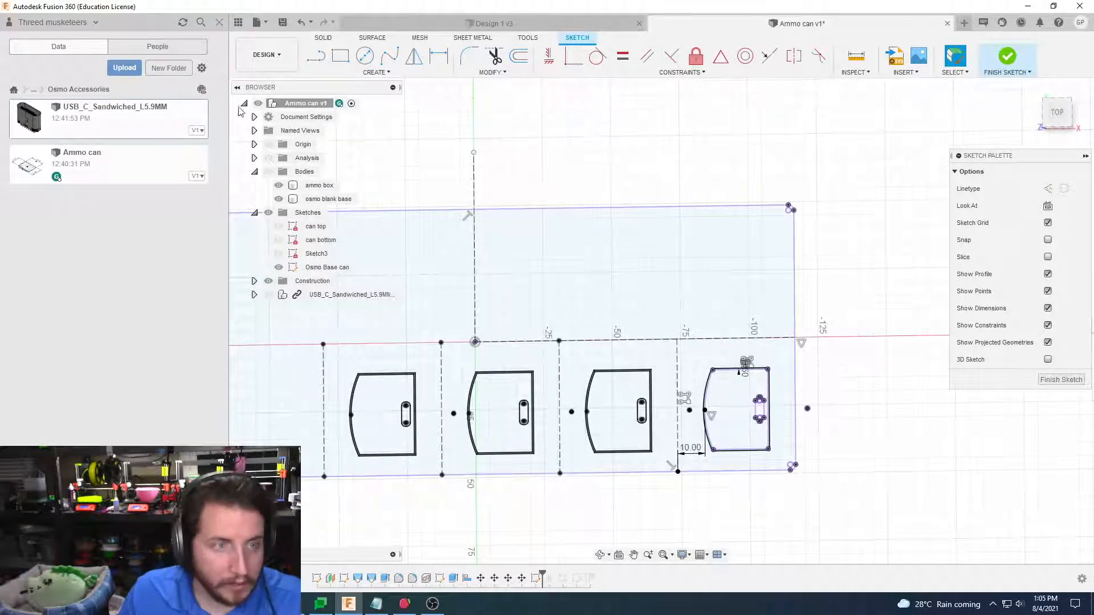
Start a sketch mirror with the row of four base outlines, their slots and divider lines as objects, including the short slot end lines
left_click(414, 57)
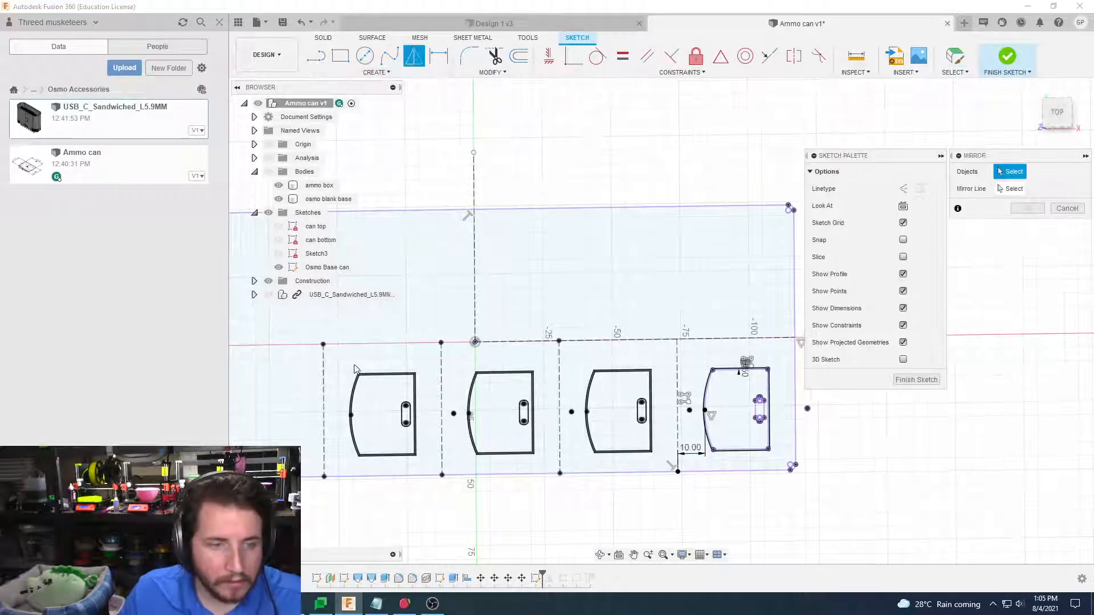
left_click_drag(335, 353, 341, 361)
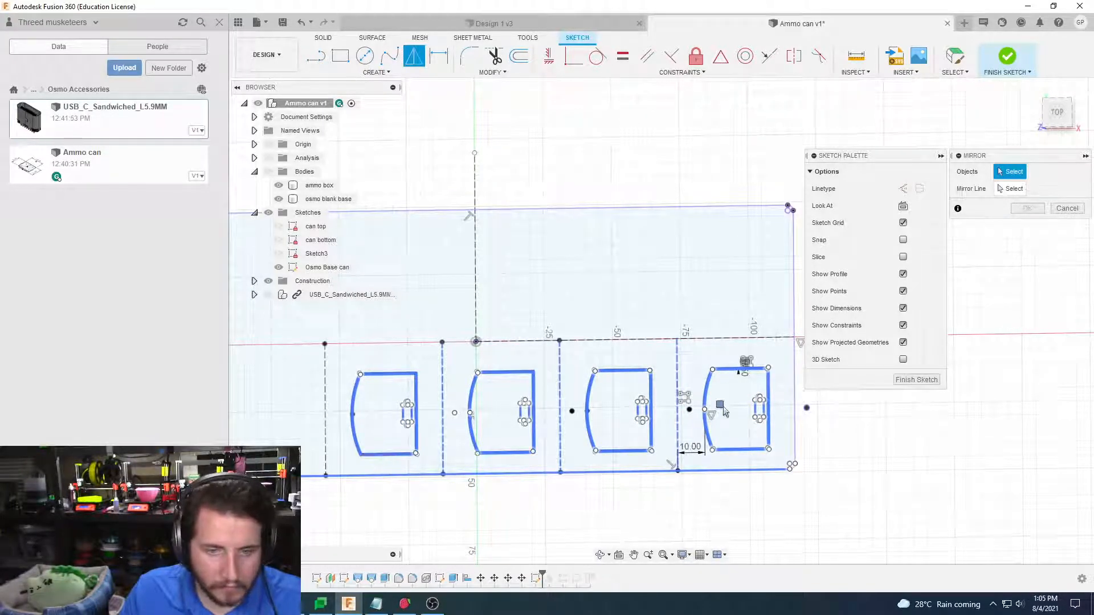
left_click(725, 471)
scroll(961, 402, "up", 8)
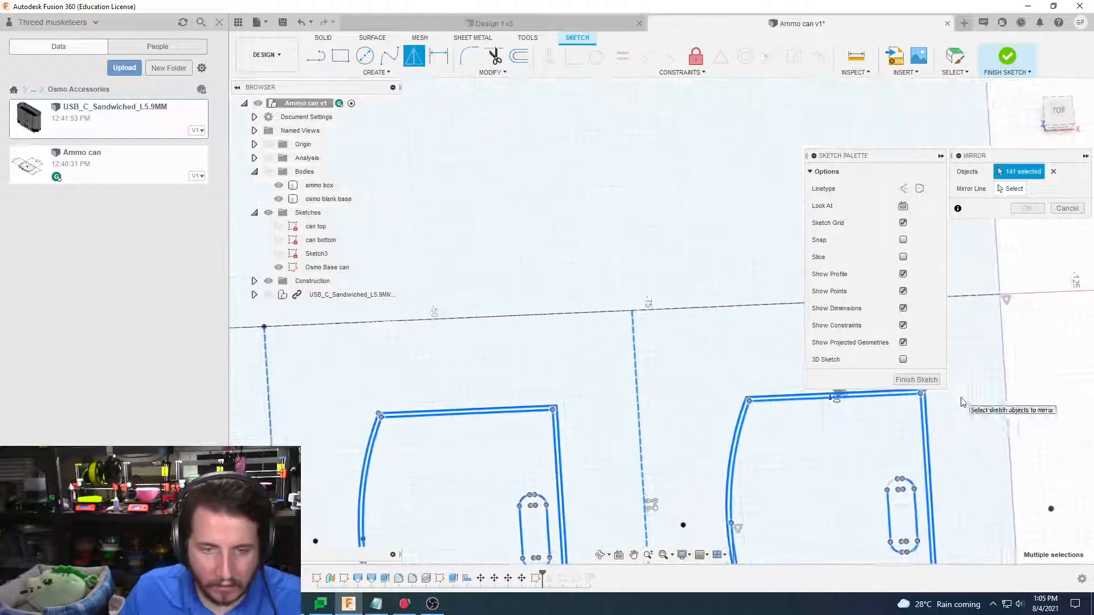
scroll(776, 387, "up", 4)
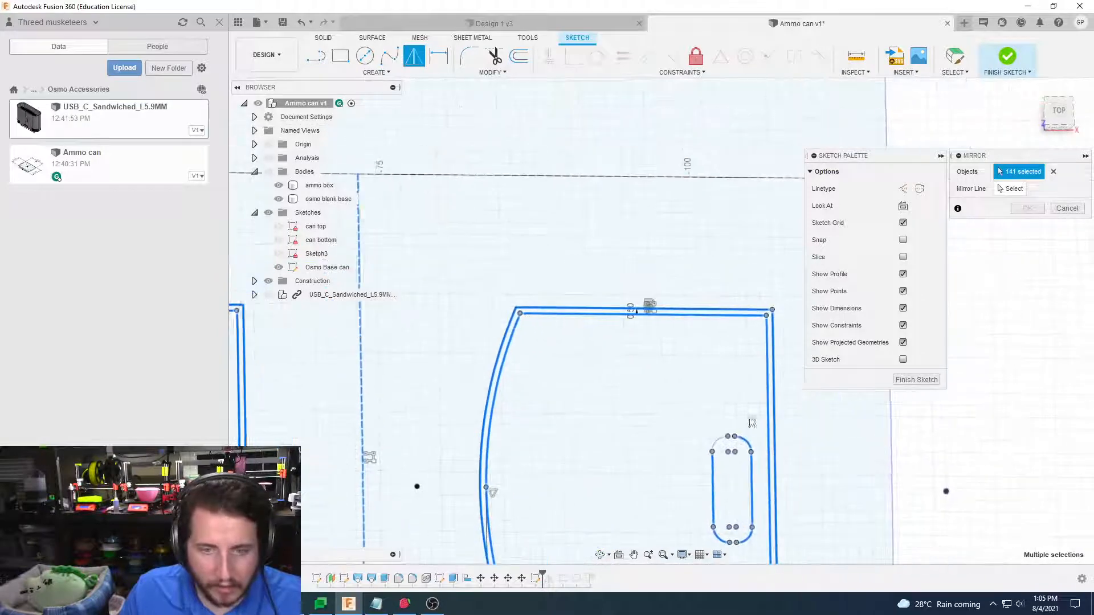
left_click(724, 444)
scroll(722, 439, "up", 4)
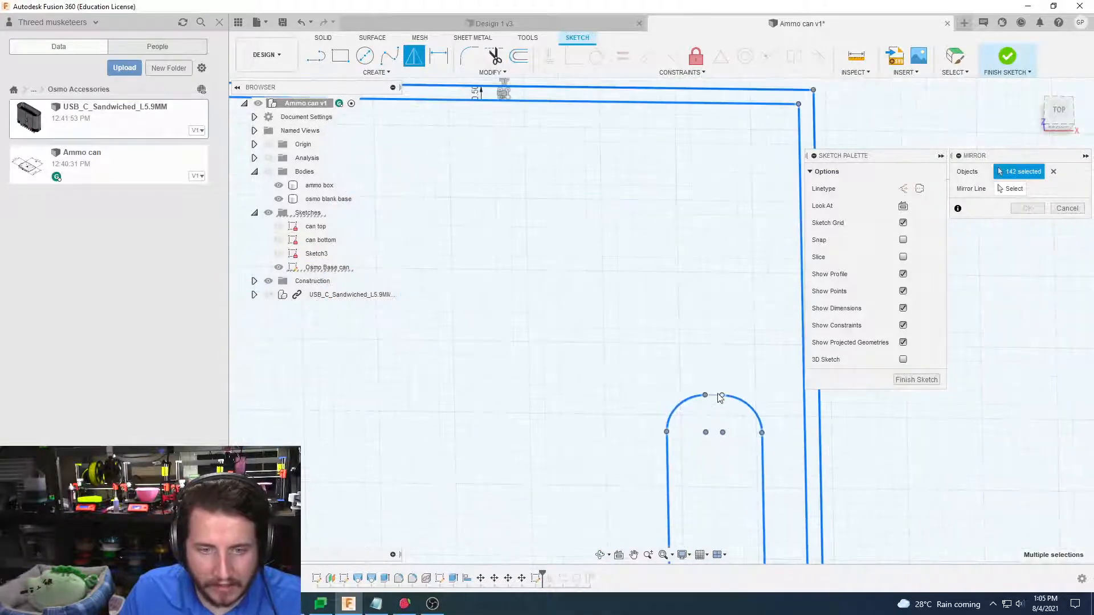
scroll(717, 398, "down", 2)
middle_click_drag(717, 495, 710, 262)
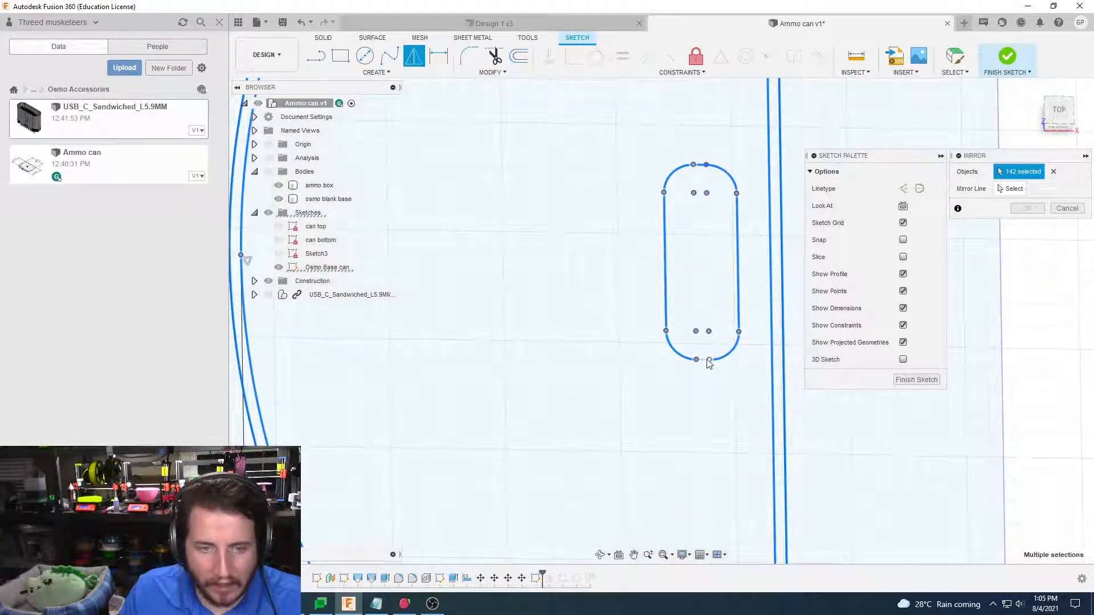
left_click(709, 361)
scroll(723, 361, "down", 3)
scroll(741, 360, "up", 5)
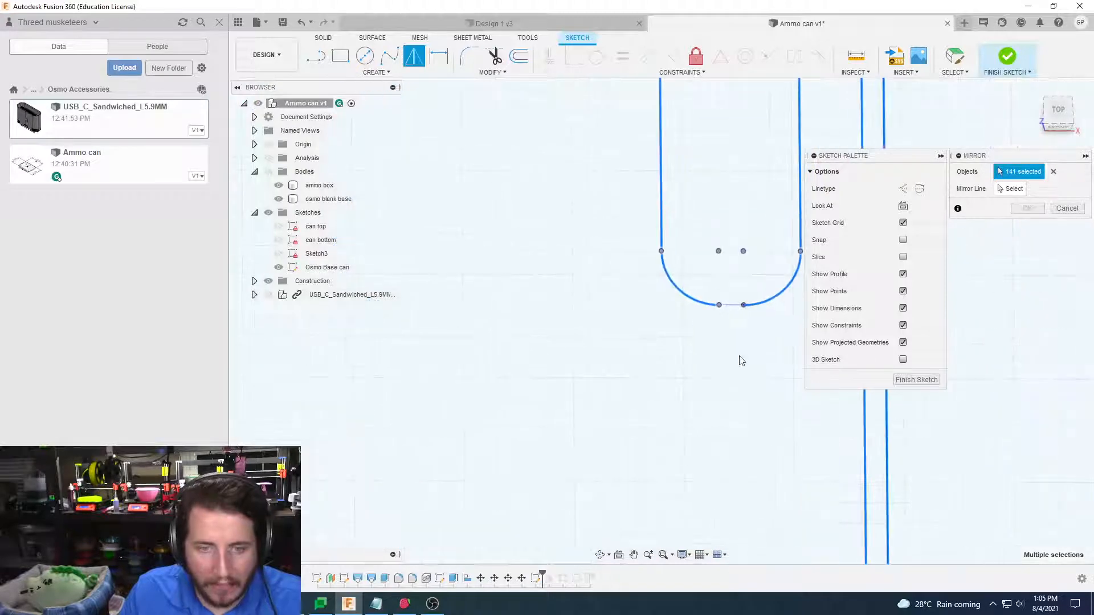
left_click(735, 307)
scroll(708, 288, "down", 5)
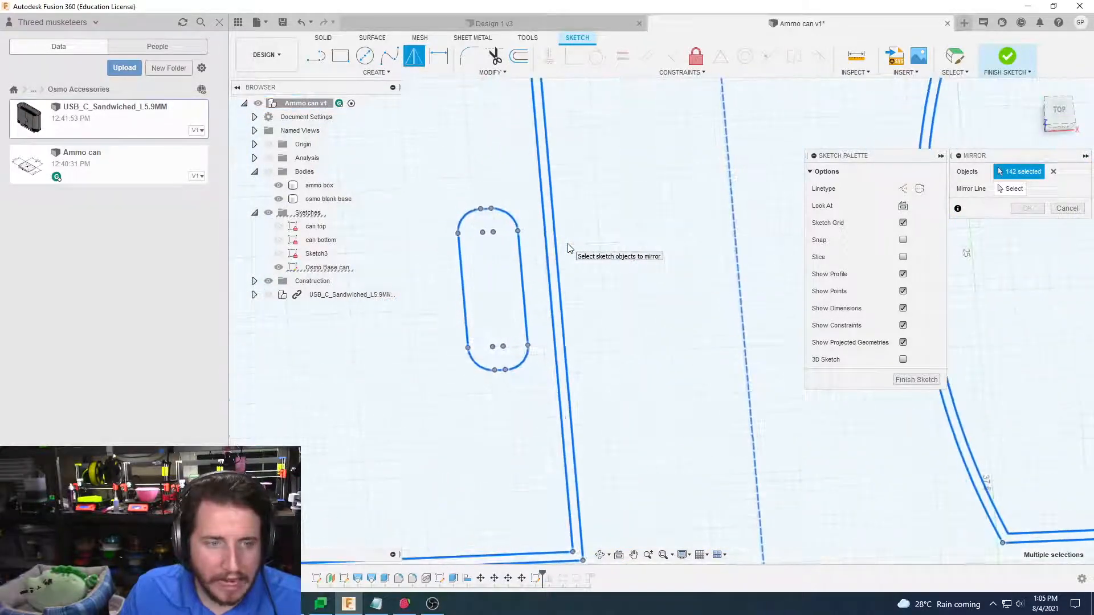
Mirror the selection plus the outermost divider line across the box's horizontal centre line, and finish the sketch
left_click(1010, 189)
left_click(661, 351)
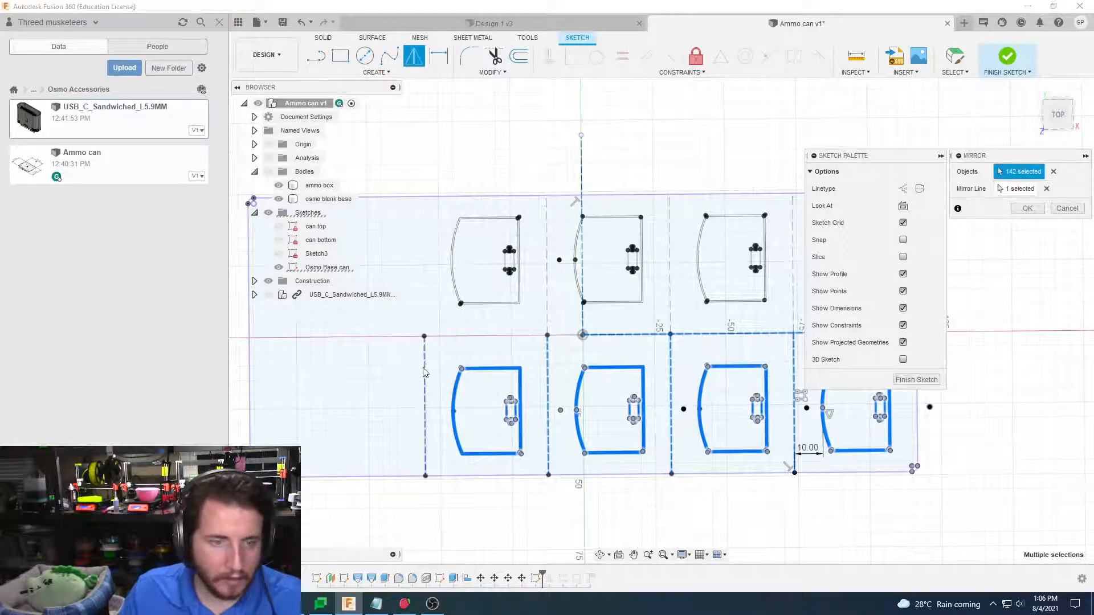
left_click(426, 364)
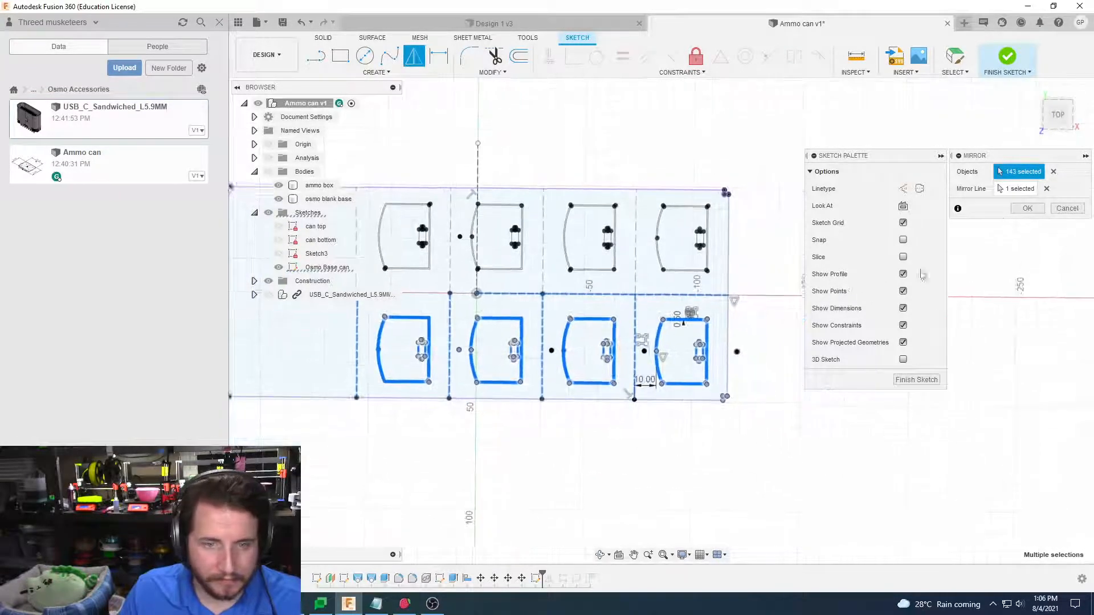
left_click(1027, 209)
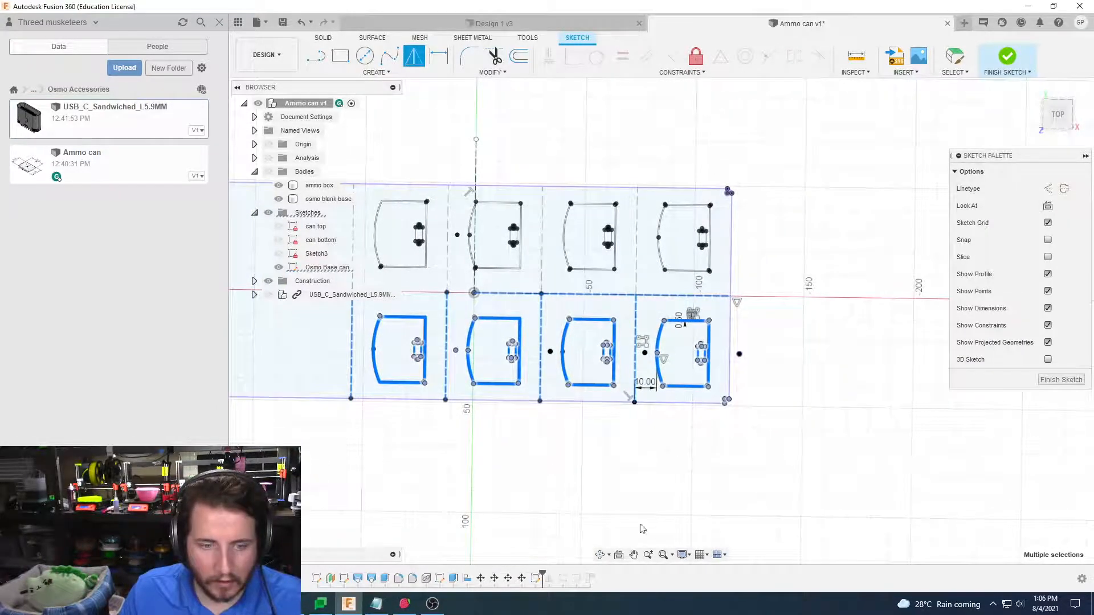
left_click(686, 513)
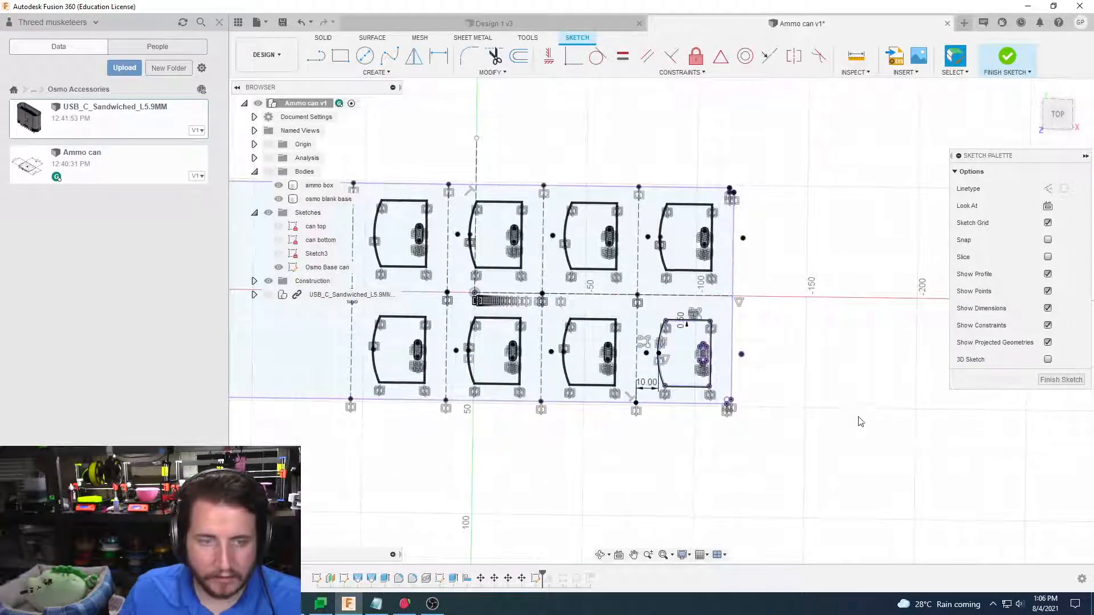
left_click(1061, 379)
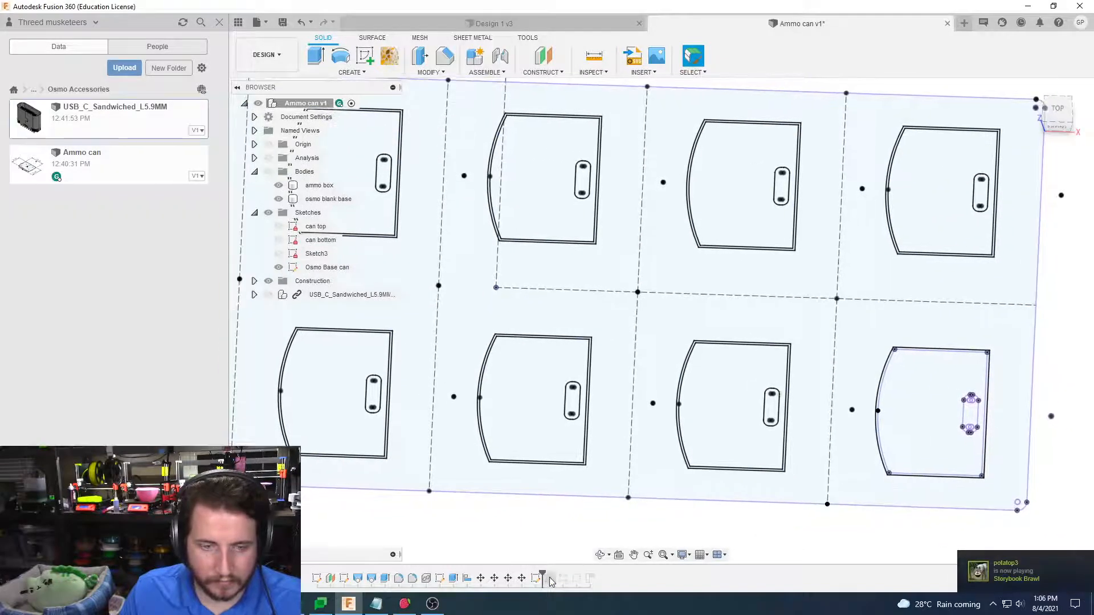
Delete the old features following the Osmo Base can sketch in the timeline, leaving the history marker directly after that sketch
left_click(581, 532)
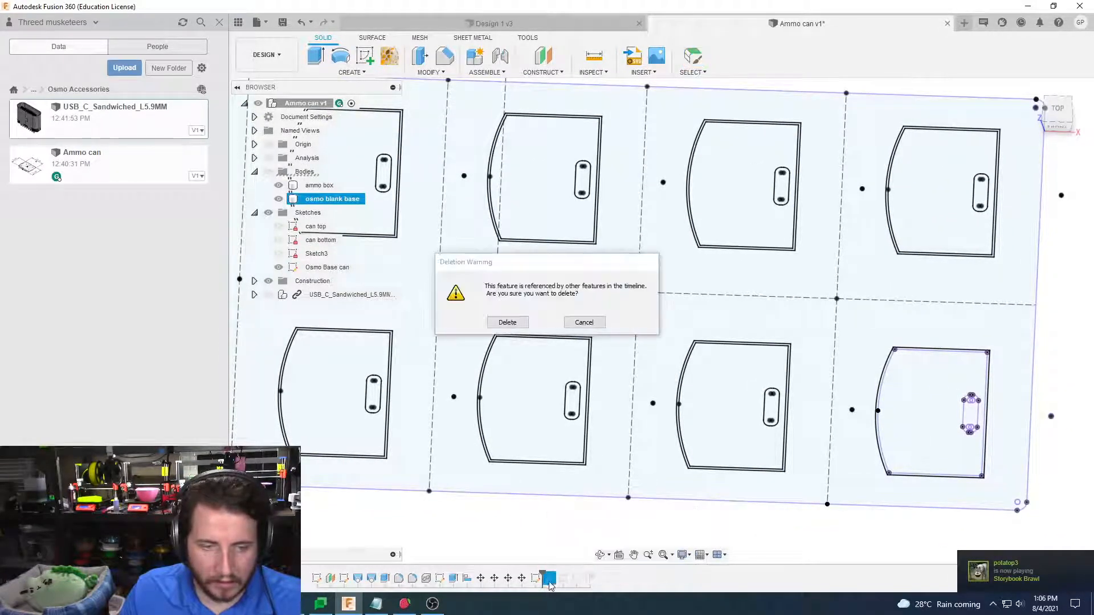
left_click(505, 322)
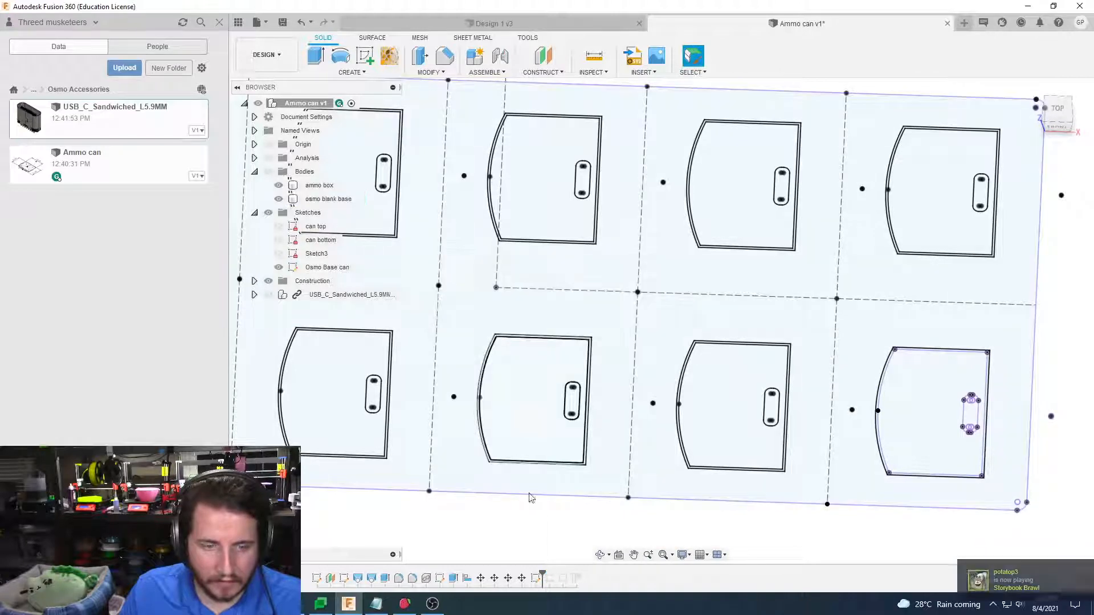
left_click(575, 536)
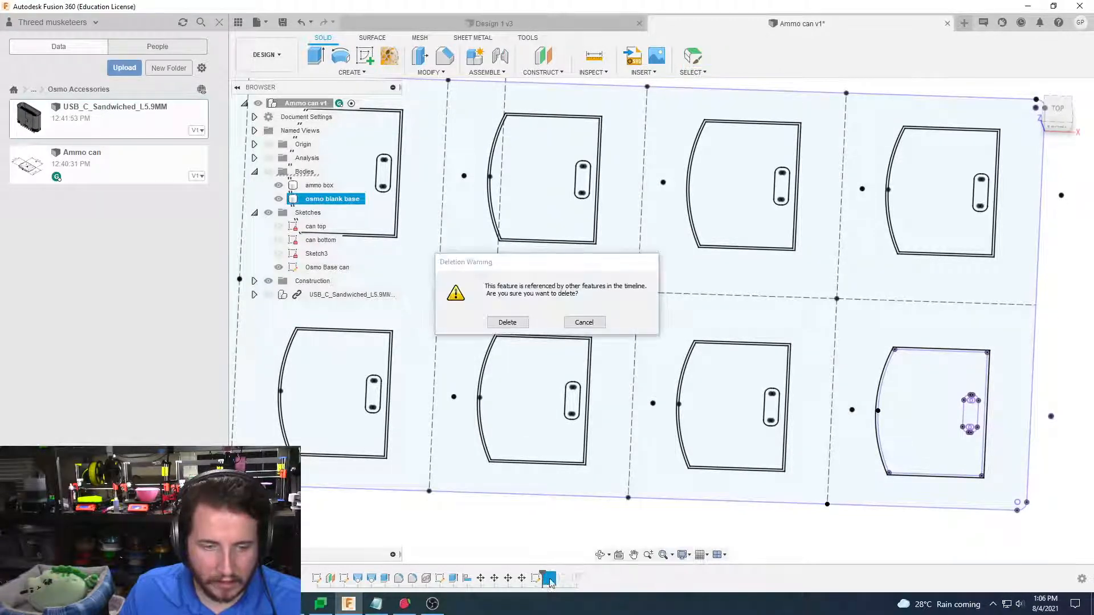
left_click(515, 323)
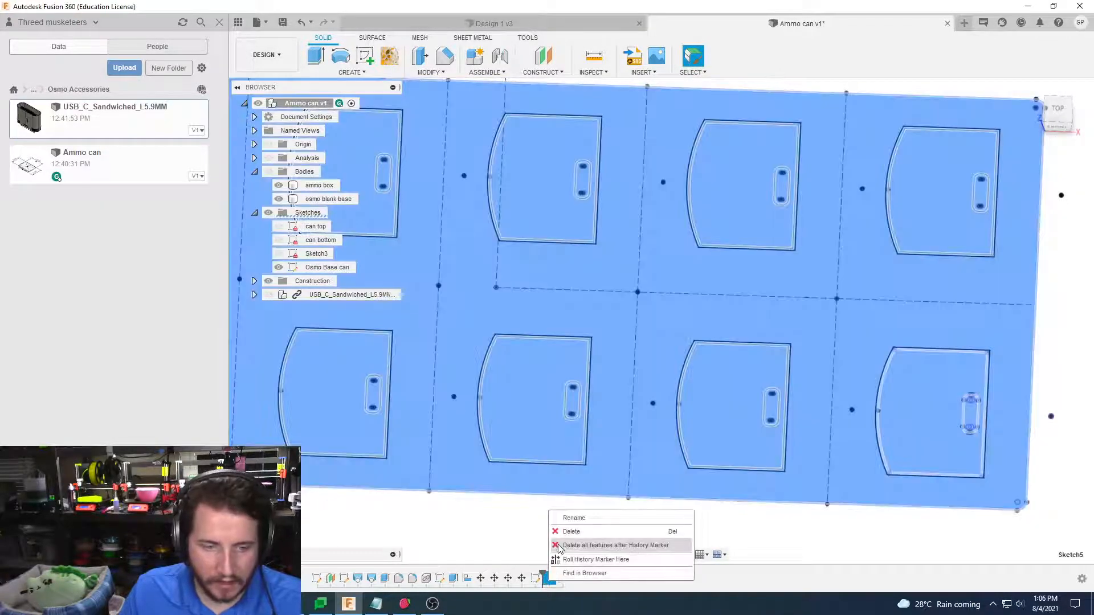
left_click(564, 534)
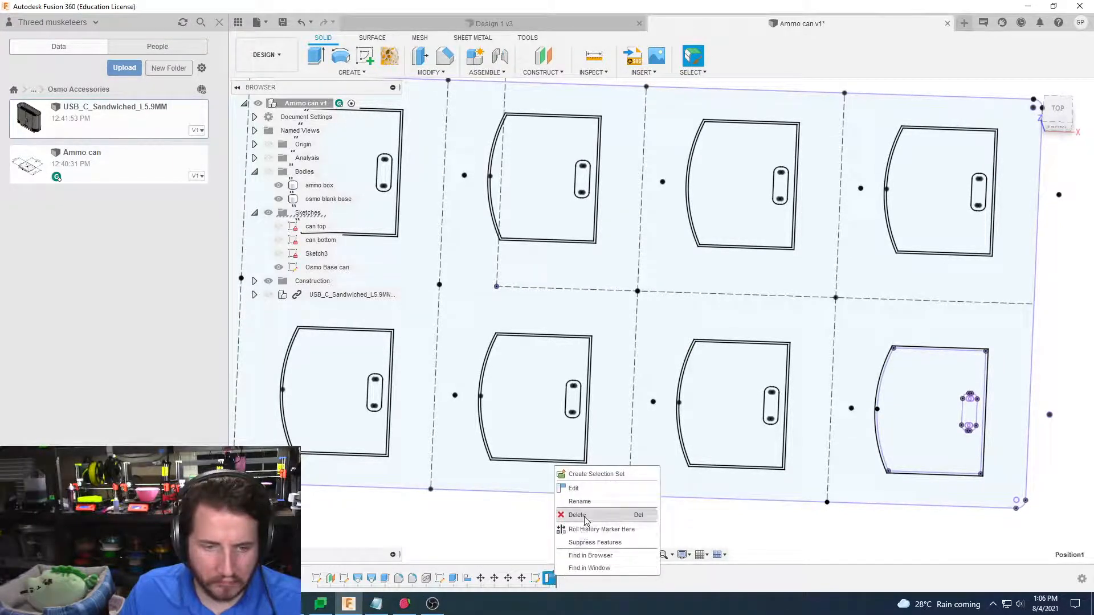
left_click(584, 515)
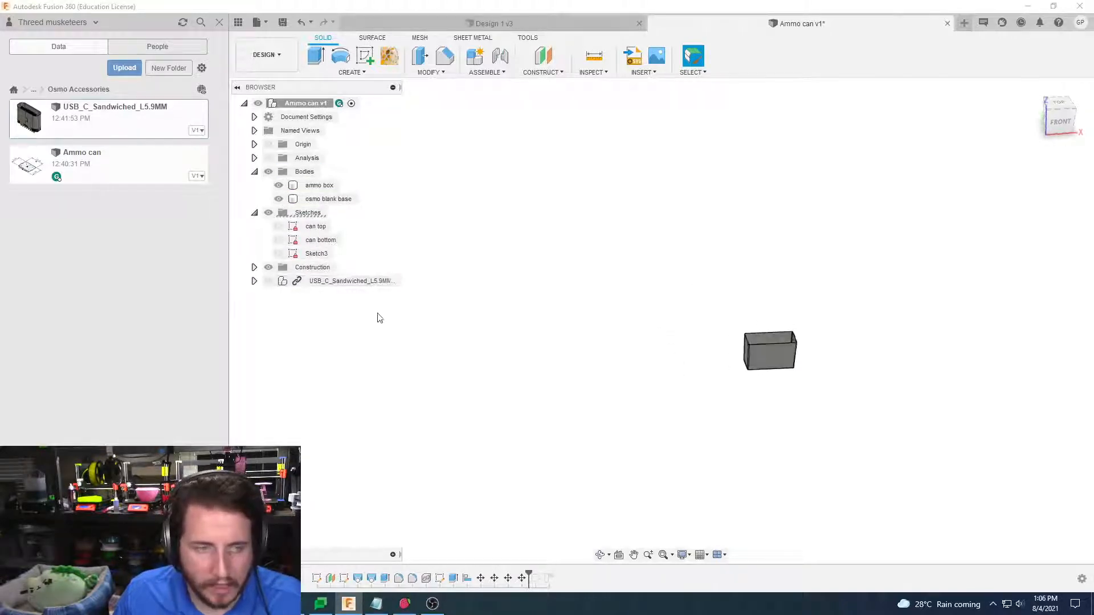
left_click_drag(529, 573, 553, 572)
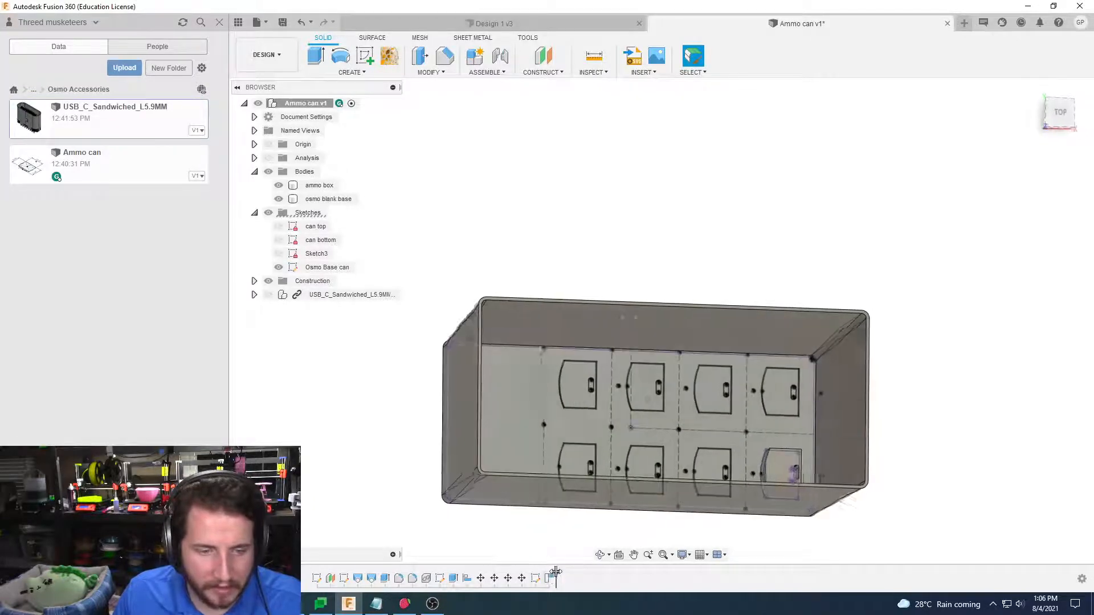
left_click_drag(556, 573, 544, 574)
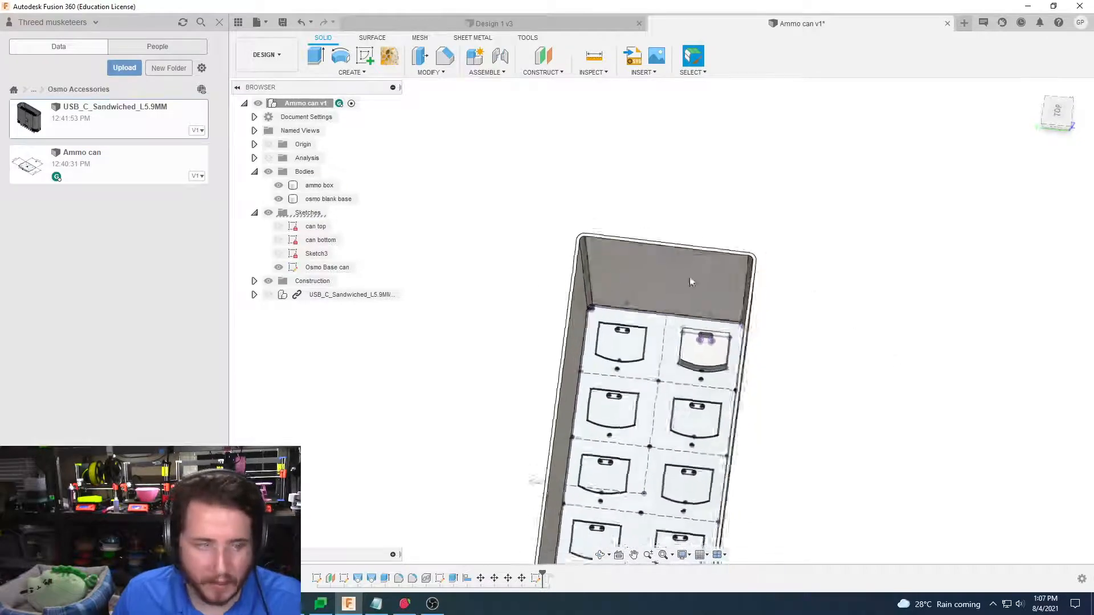
Hide the ammo box and osmo blank base bodies, keeping the Osmo Base can sketch shown
left_click(278, 268)
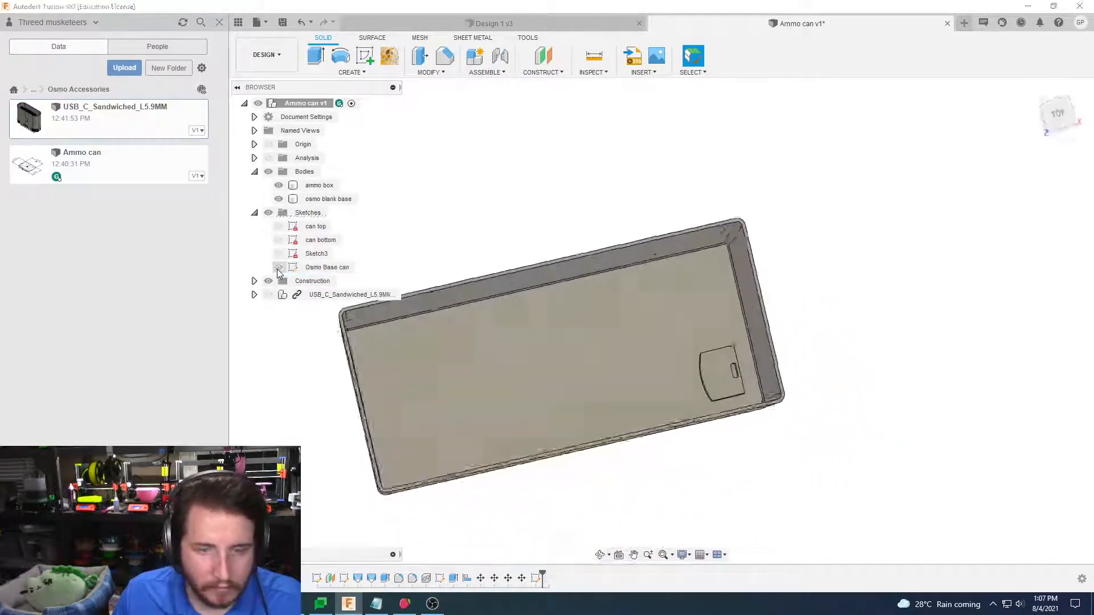
left_click(278, 268)
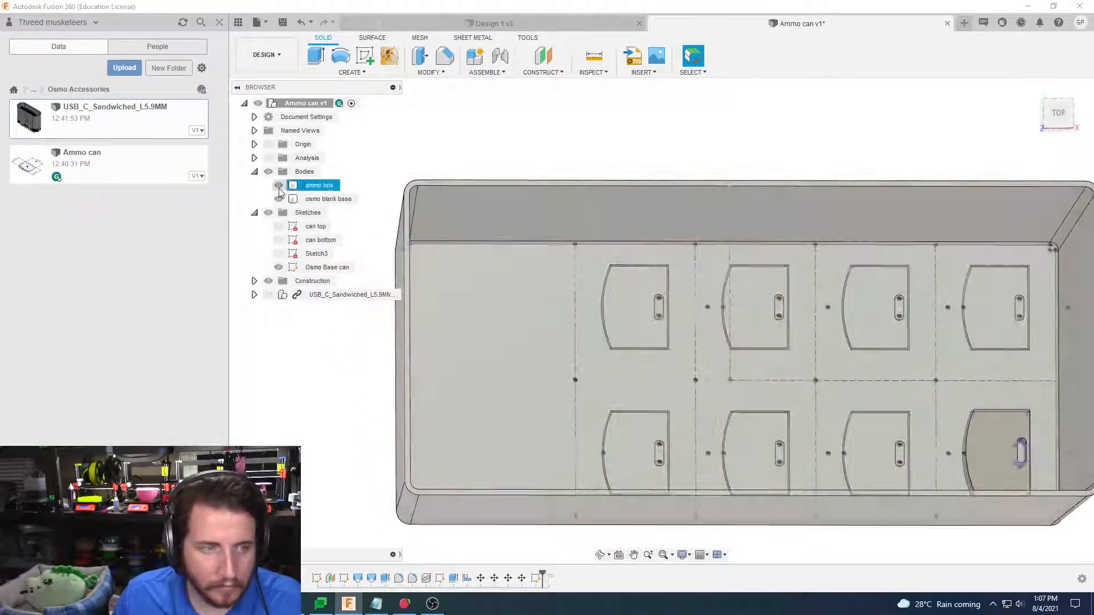
left_click(279, 185)
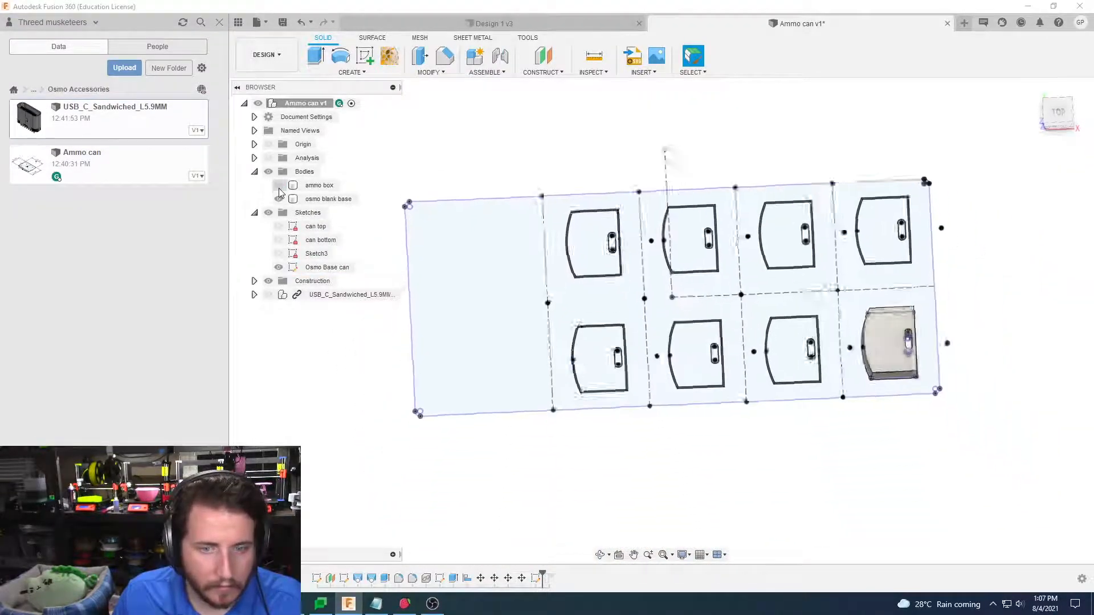
scroll(865, 406, "up", 5)
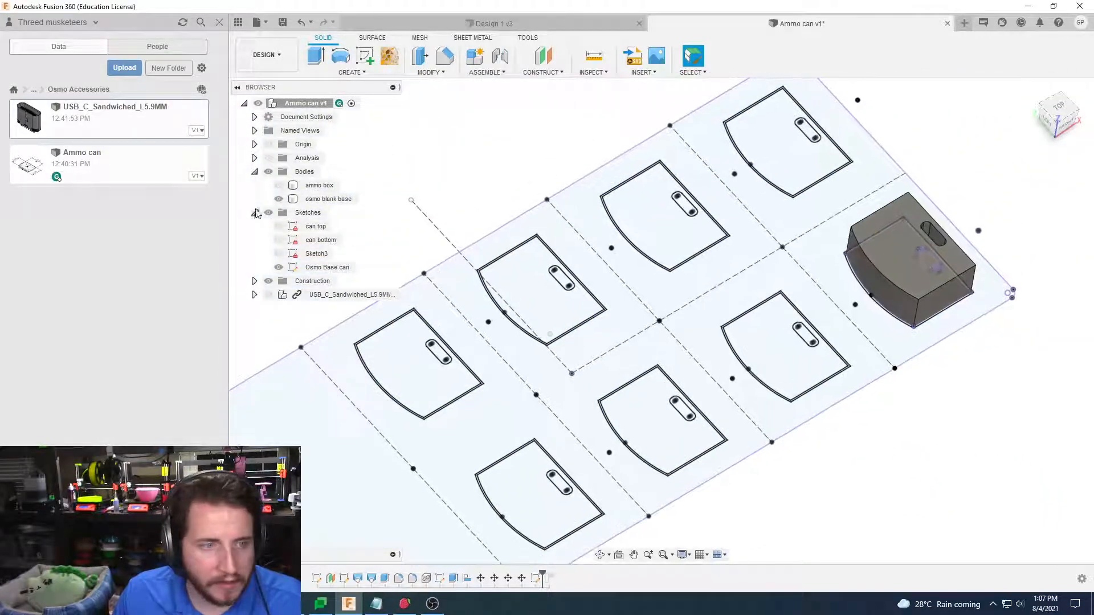
left_click(278, 199)
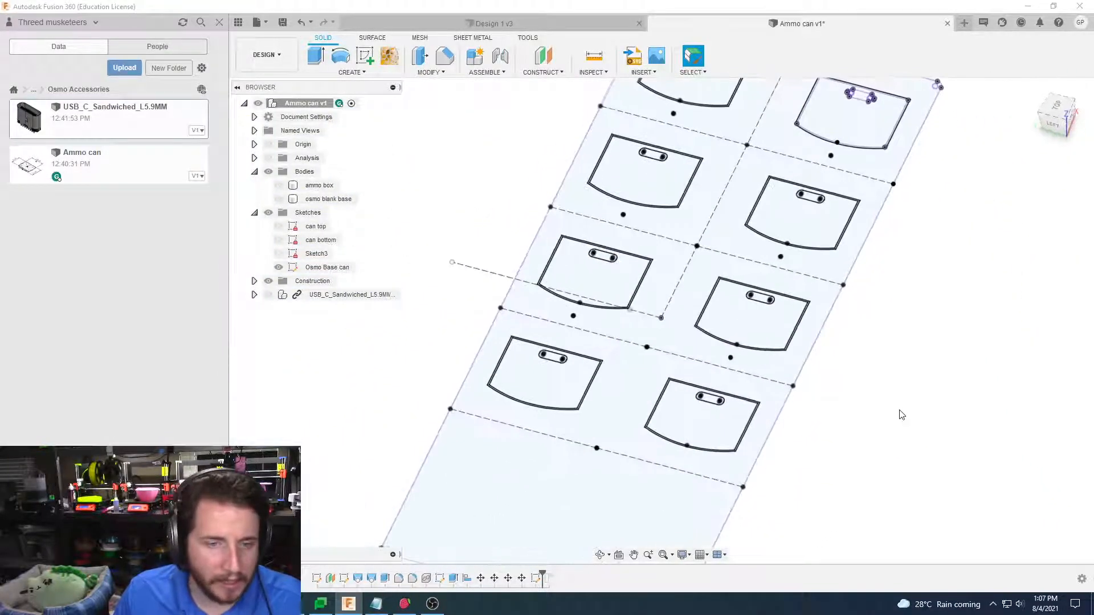
Extrude the profile surrounding the eight base outlines 10 mm to one side as a new body
key("e")
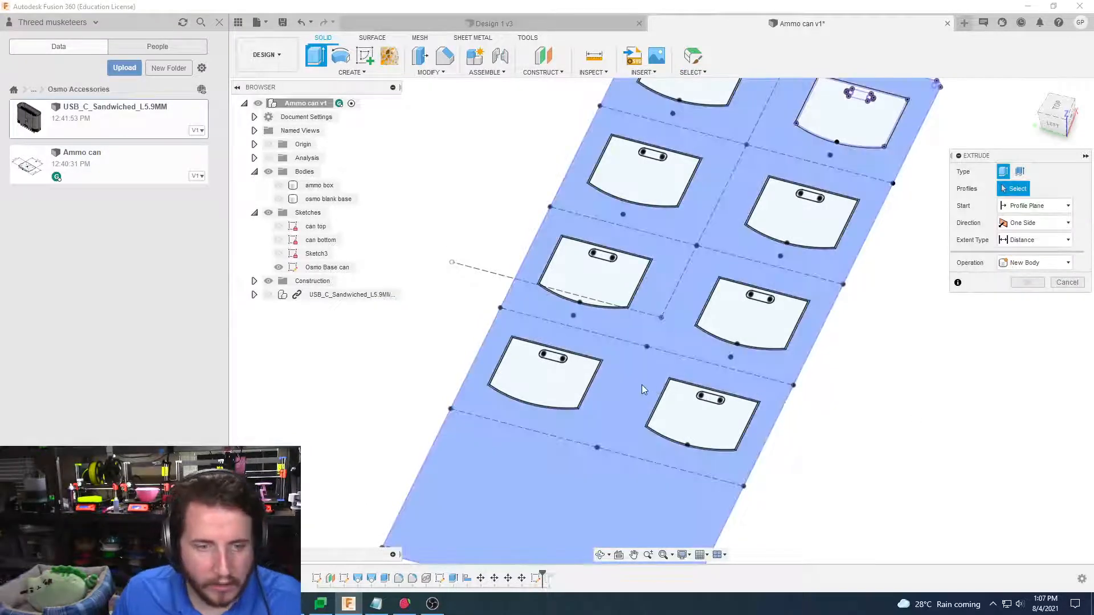
left_click(563, 381)
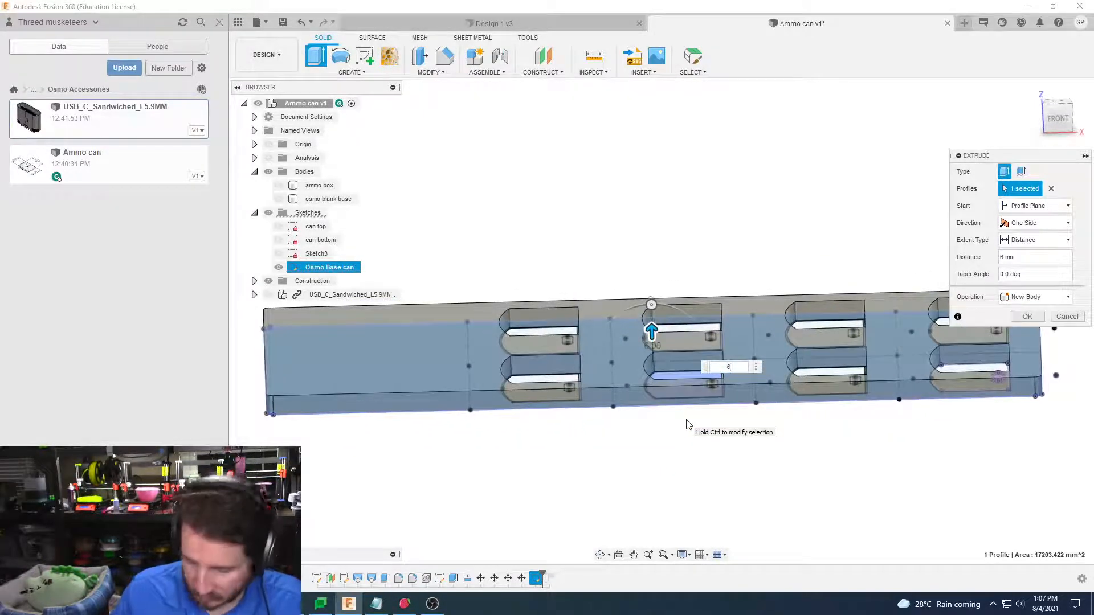
type("10")
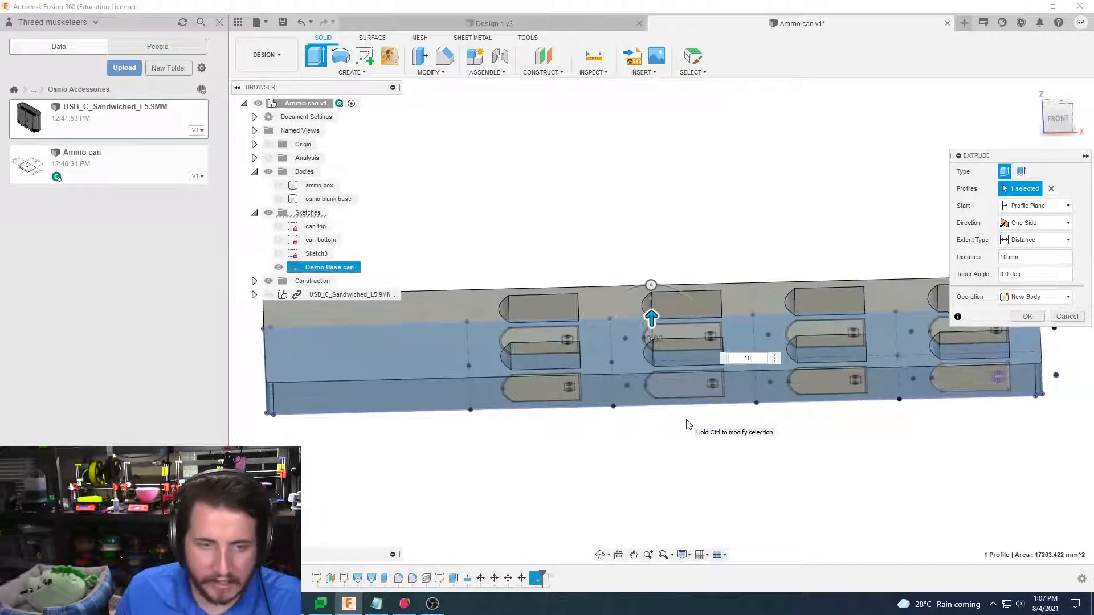
left_click(270, 297)
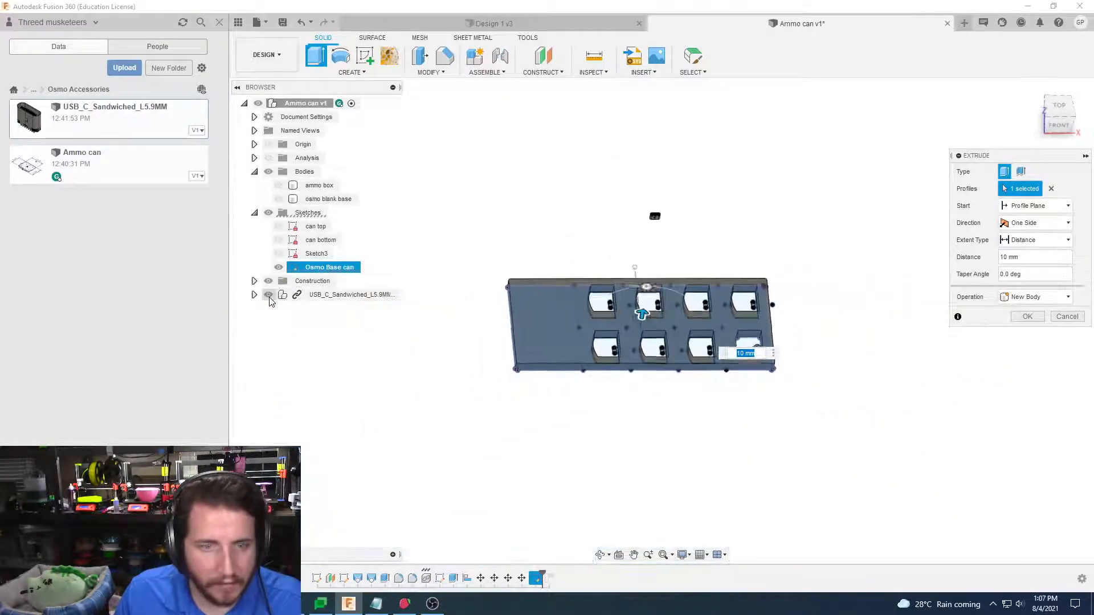
left_click(269, 298)
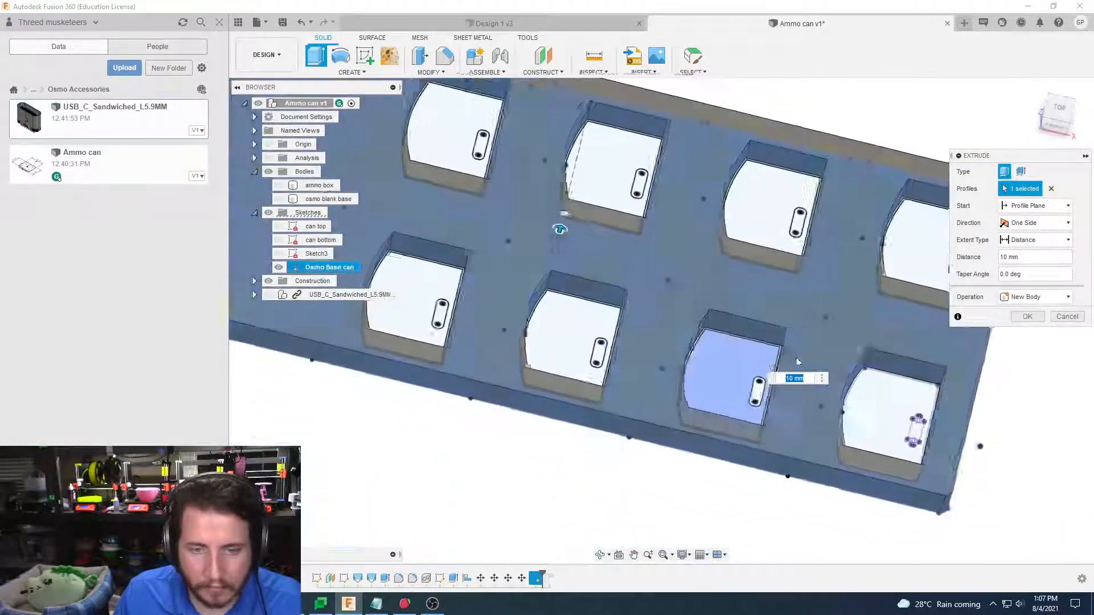
left_click(1027, 317)
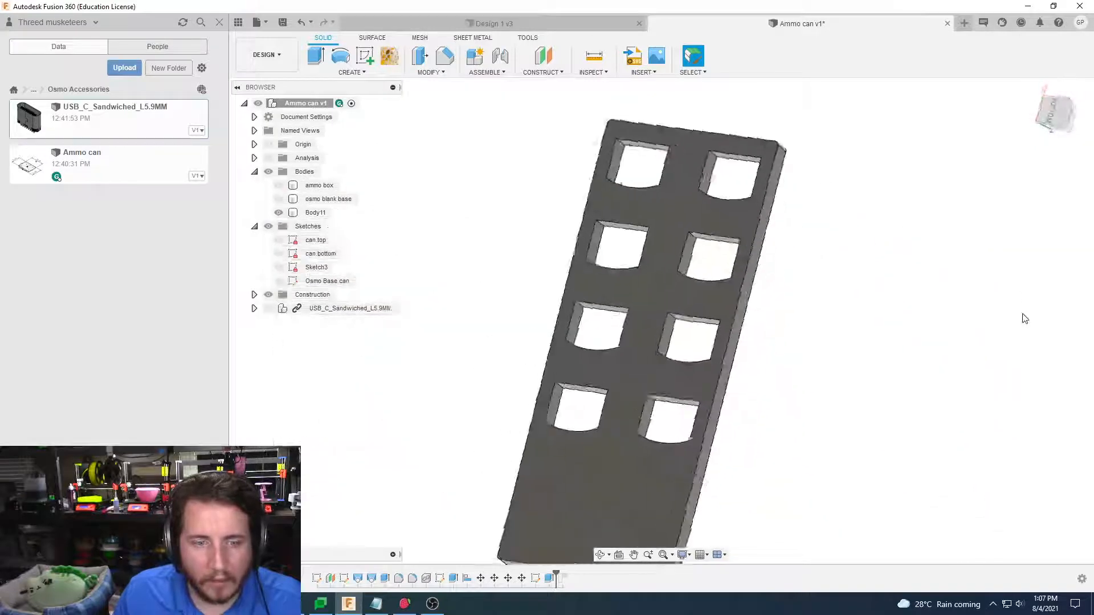
Show the Osmo Base can sketch again and open it for editing
left_click(279, 281)
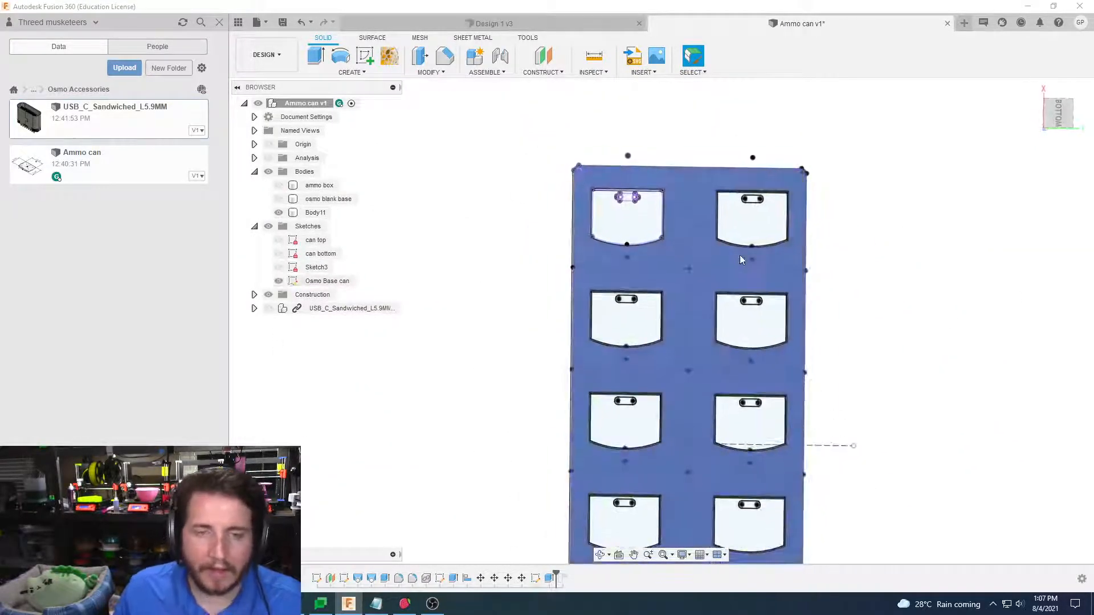
left_click(340, 282)
double_click(340, 282)
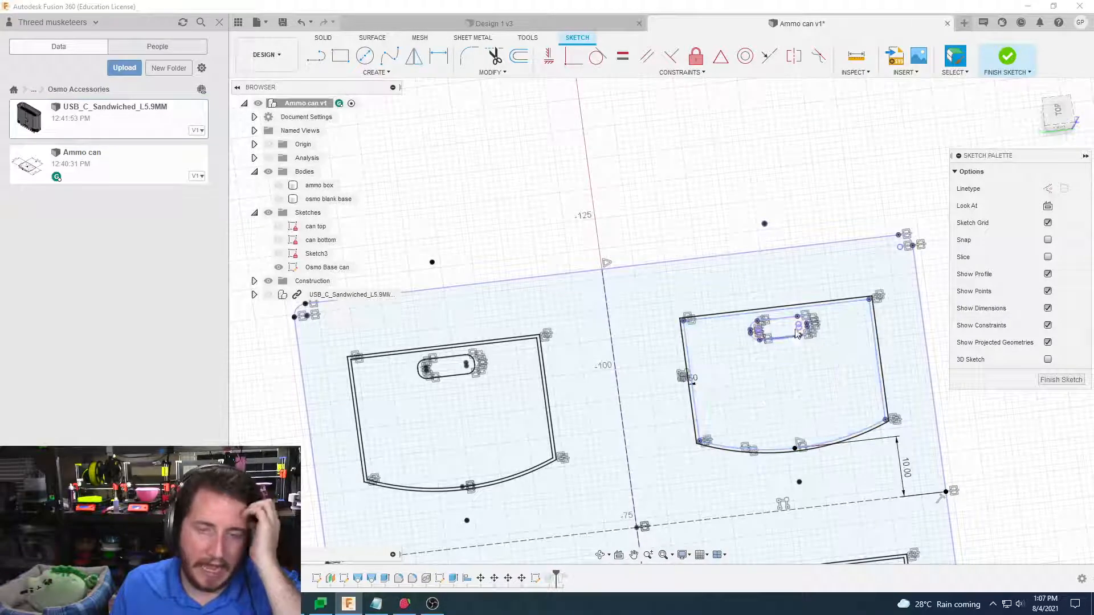
middle_click_drag(761, 356, 497, 487, "shift")
middle_click_drag(820, 456, 964, 412, "shift")
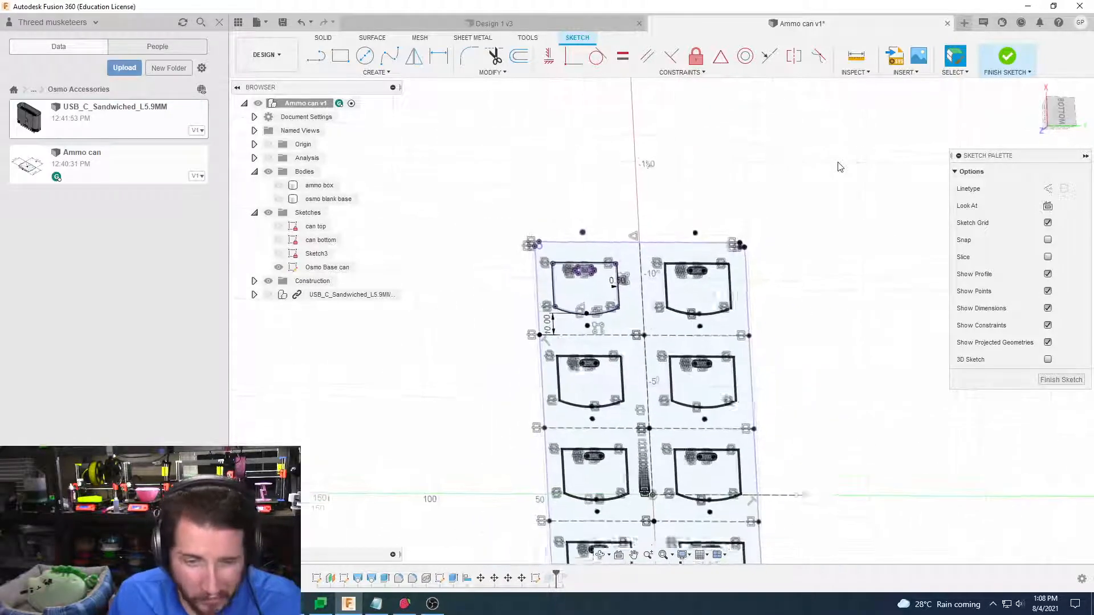
Draw two crossing construction diagonals between the corners of the first base outline in the Osmo Base can sketch
left_click(1061, 379)
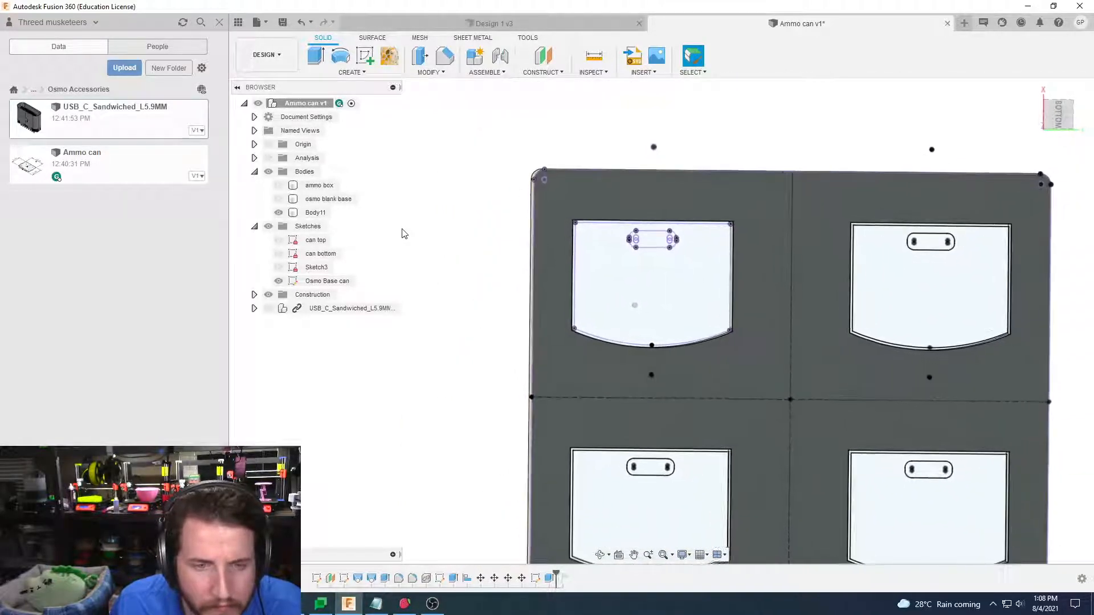
double_click(535, 579)
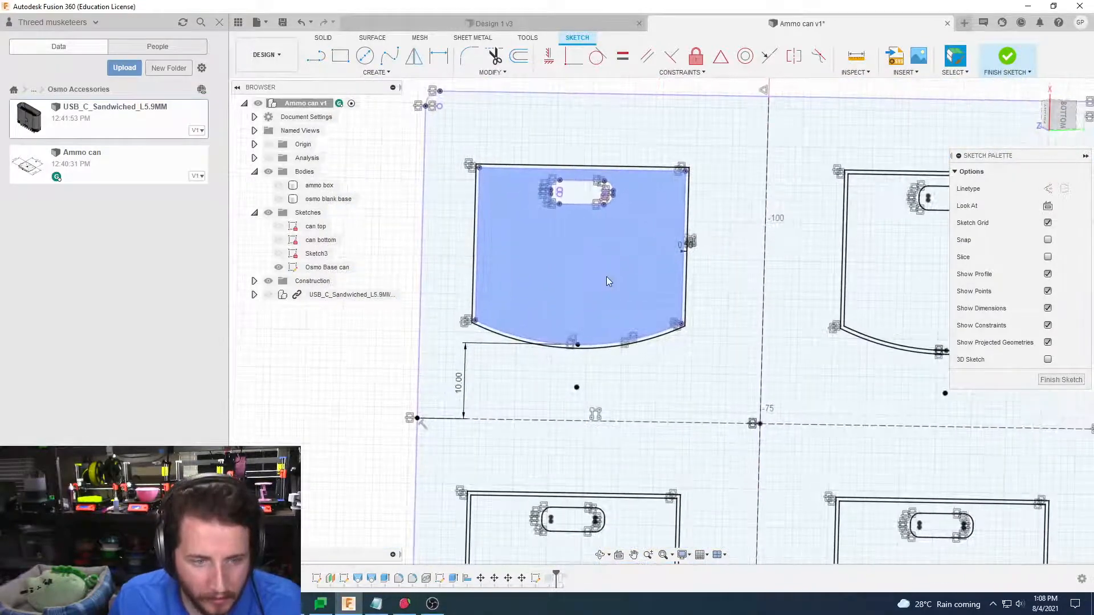
key("l")
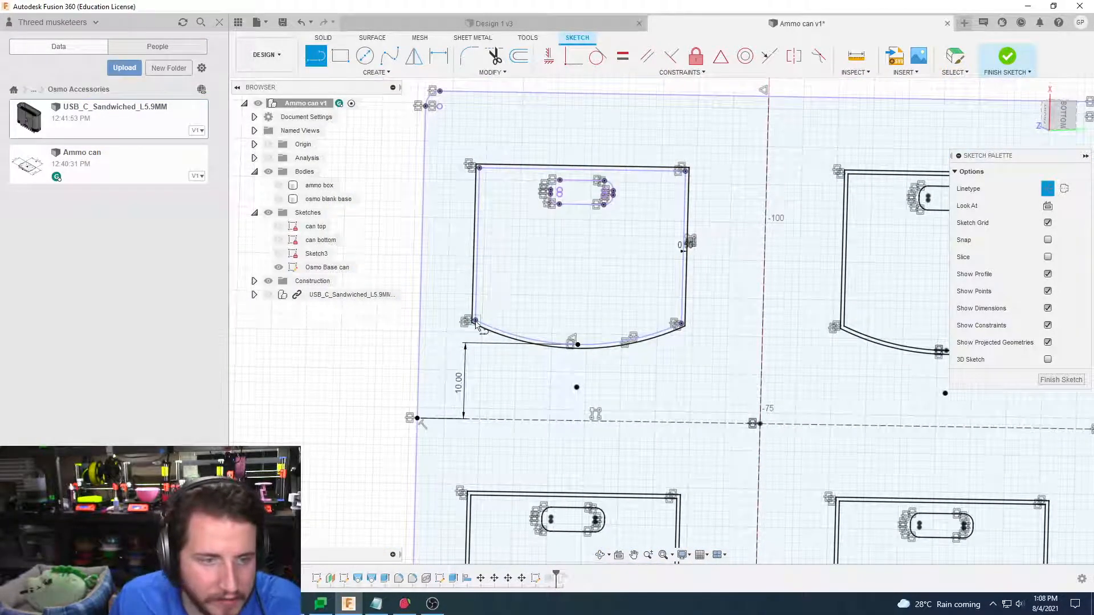
left_click(475, 321)
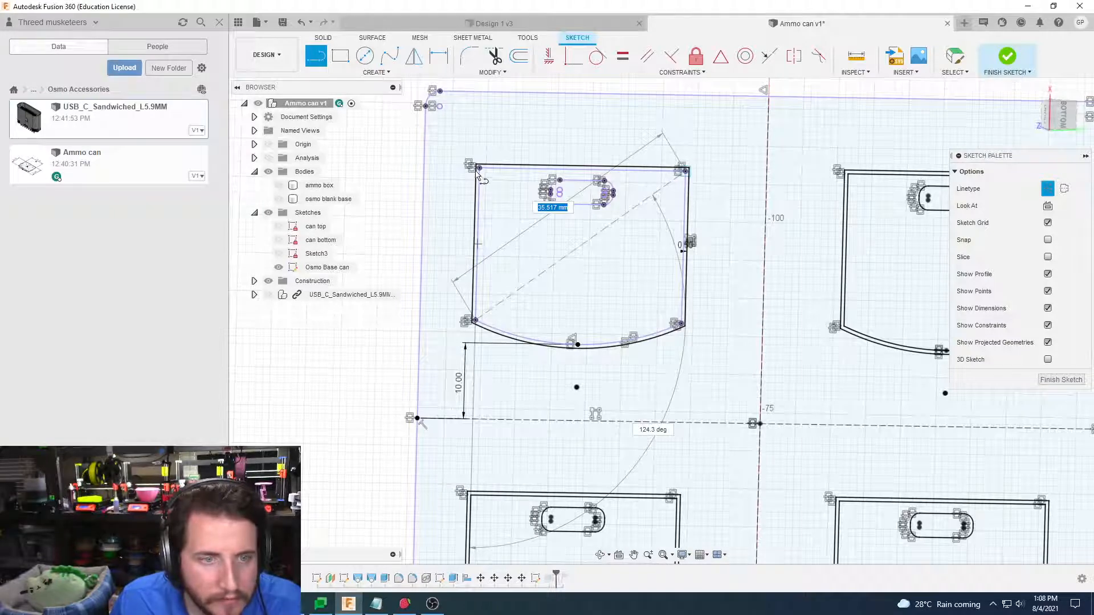
left_click(678, 322)
scroll(725, 269, "up", 4)
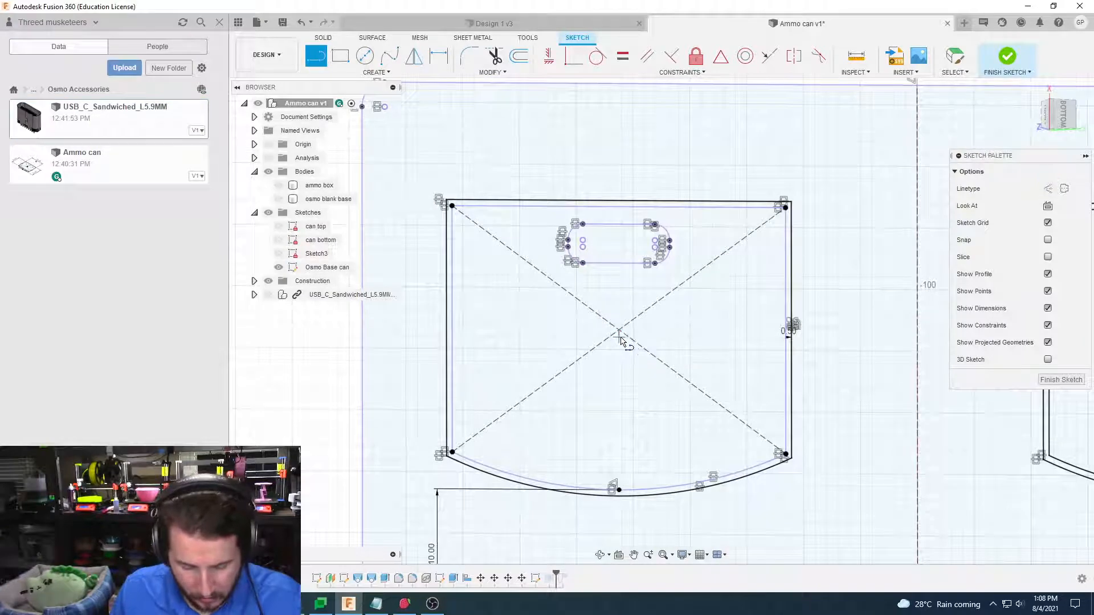
Draw a 35 mm by 35 mm center rectangle from the crossing point of the first outline's diagonals
left_click(379, 74)
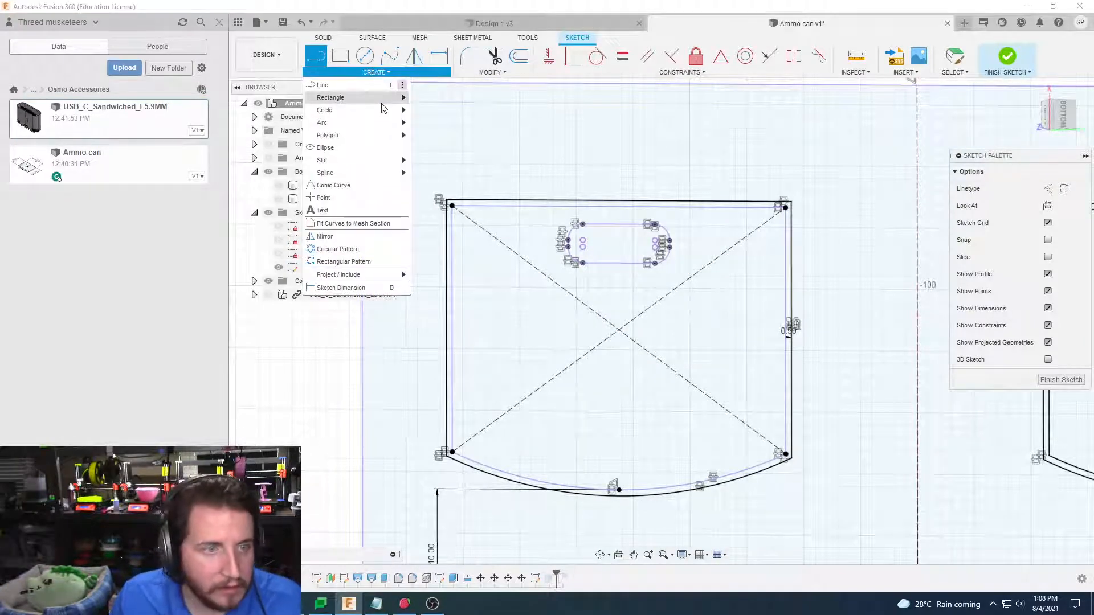
mouse_move(364, 98)
left_click(449, 127)
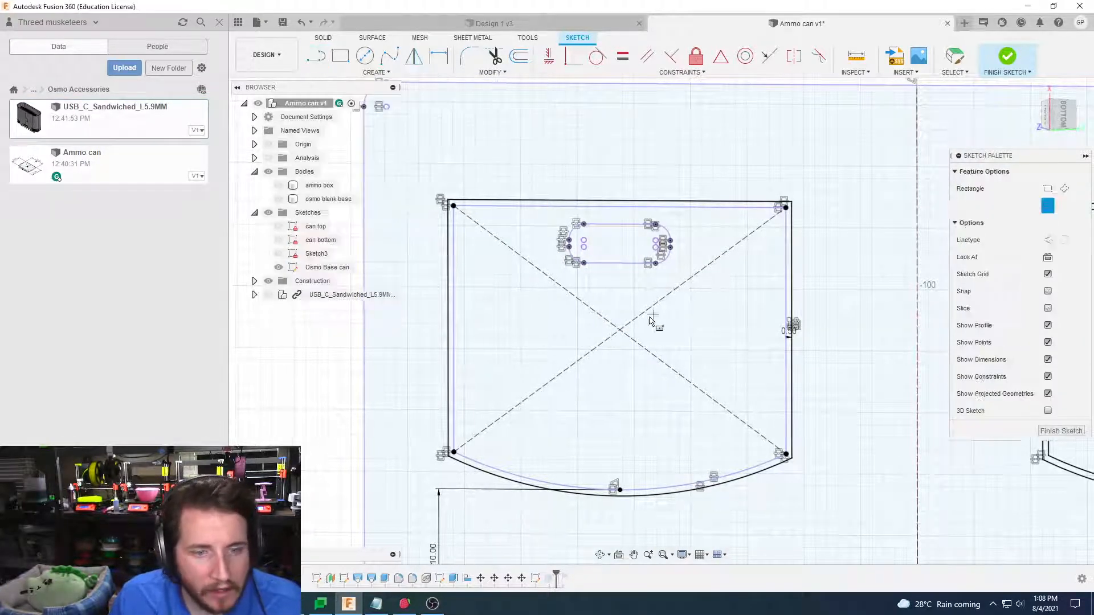
left_click(620, 330)
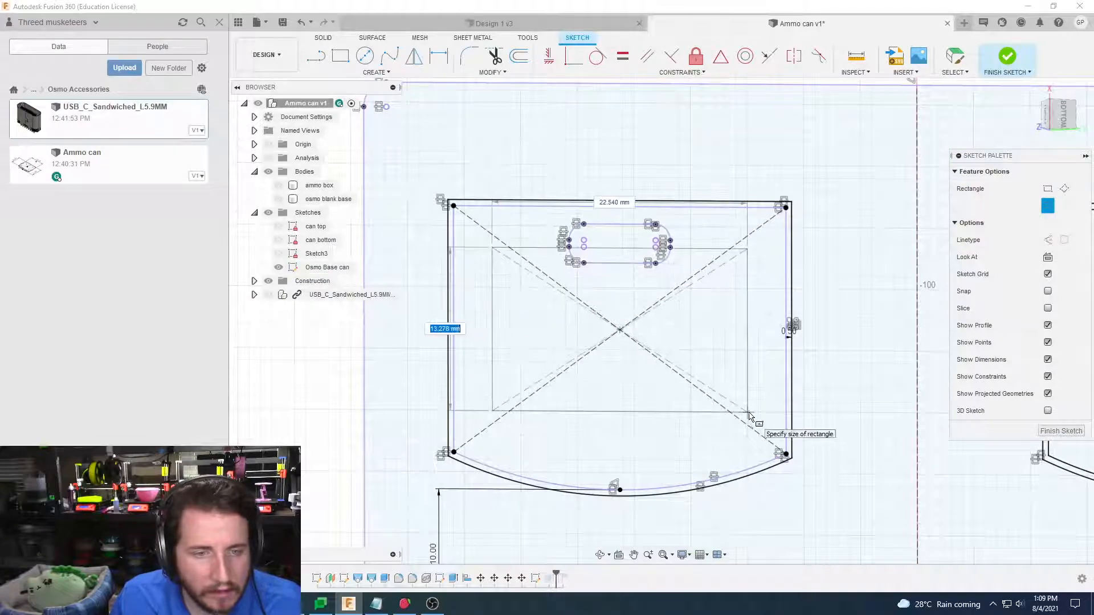
scroll(843, 473, "down", 3)
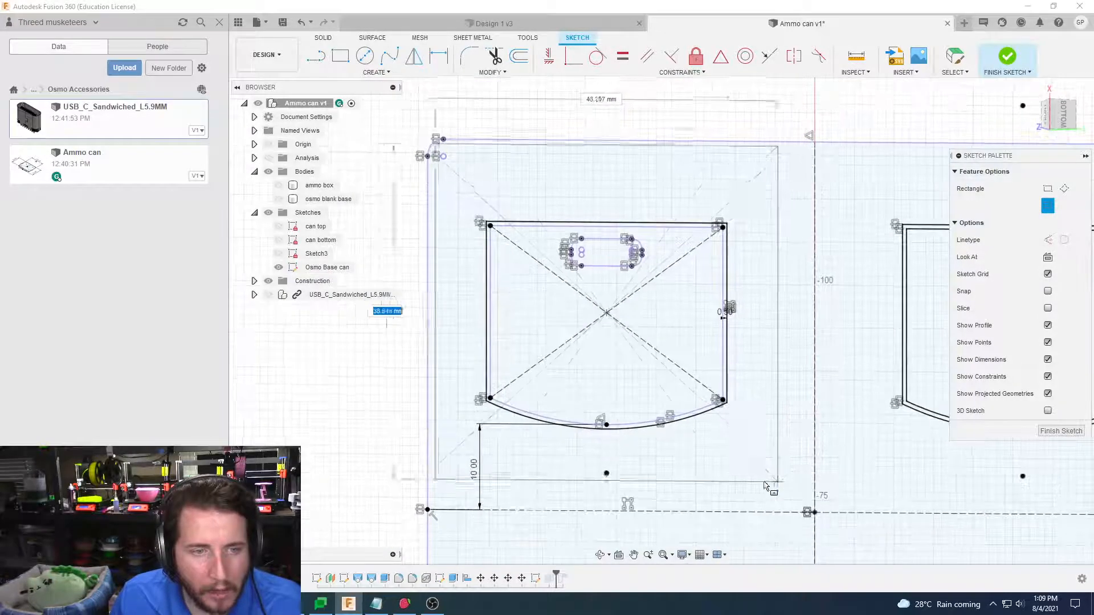
scroll(738, 473, "down", 3)
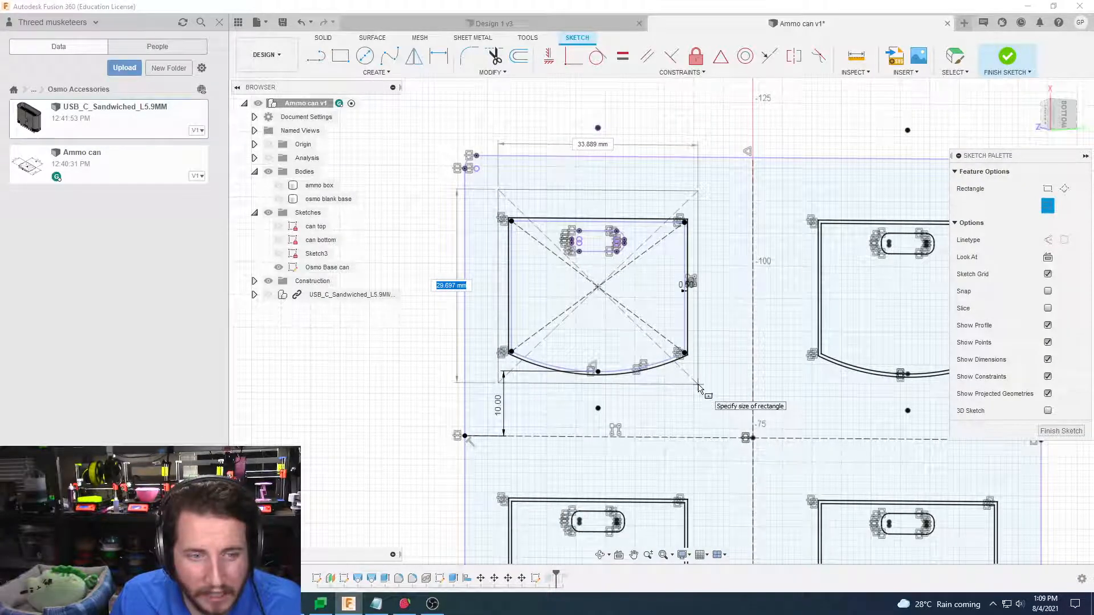
scroll(700, 389, "down", 2)
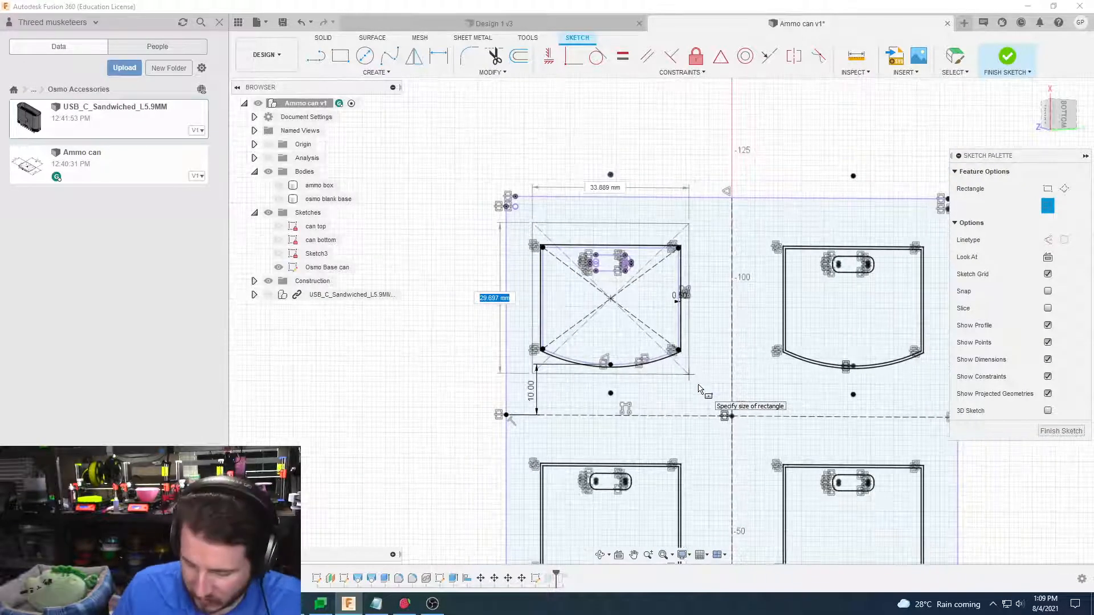
key("Tab")
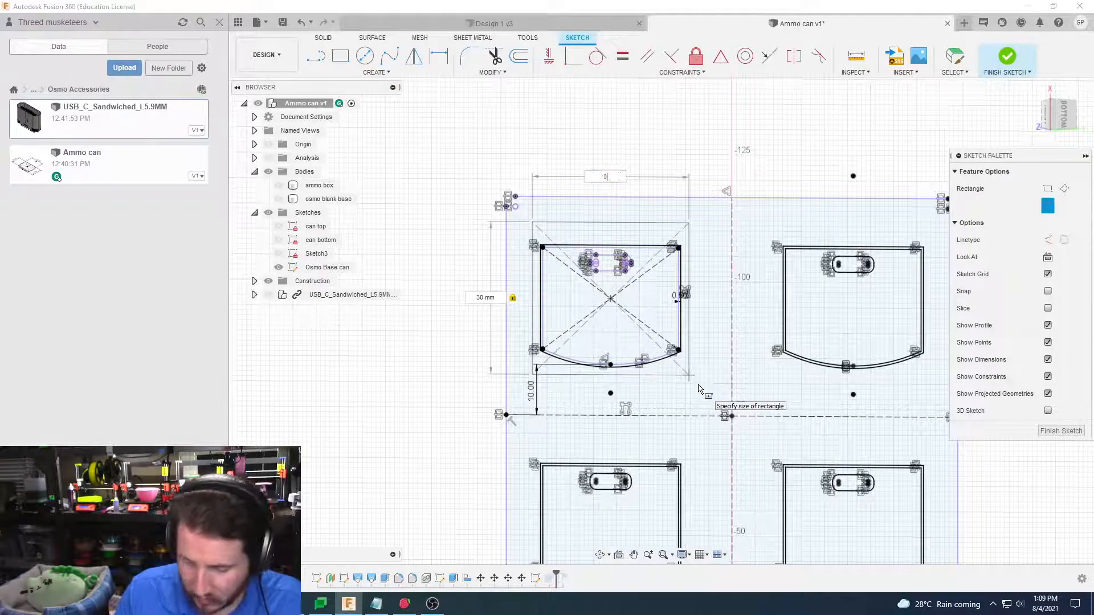
type("30")
scroll(701, 390, "up", 1)
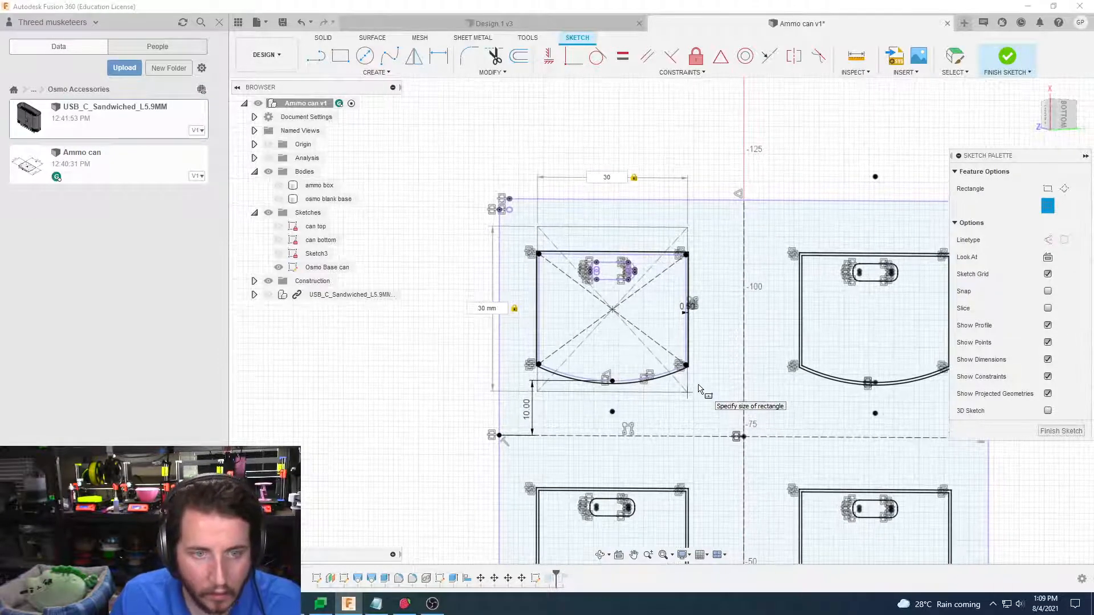
type("5")
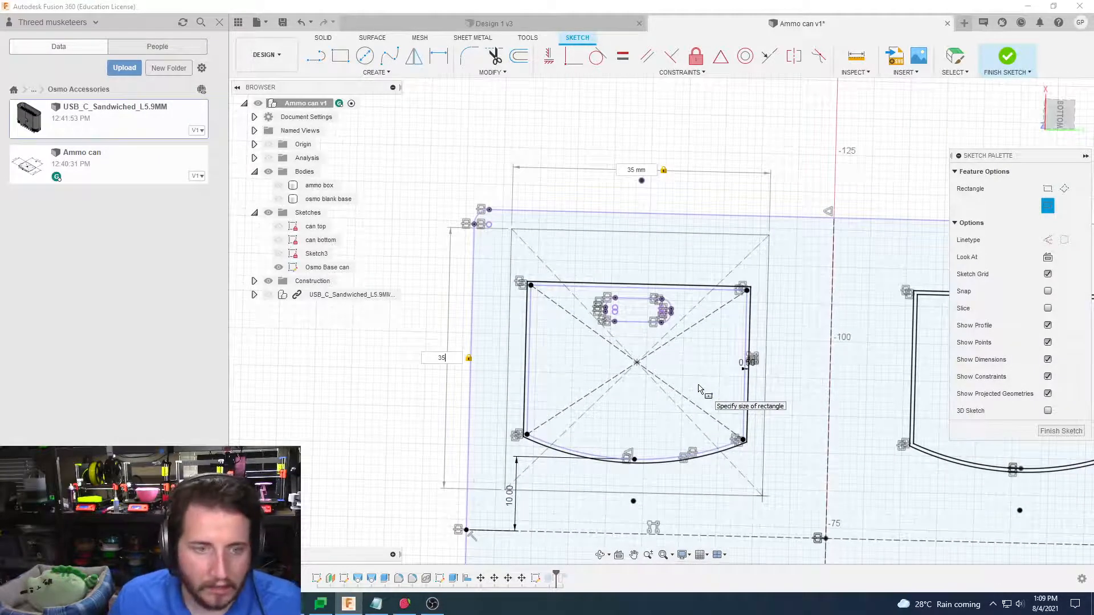
key("Return")
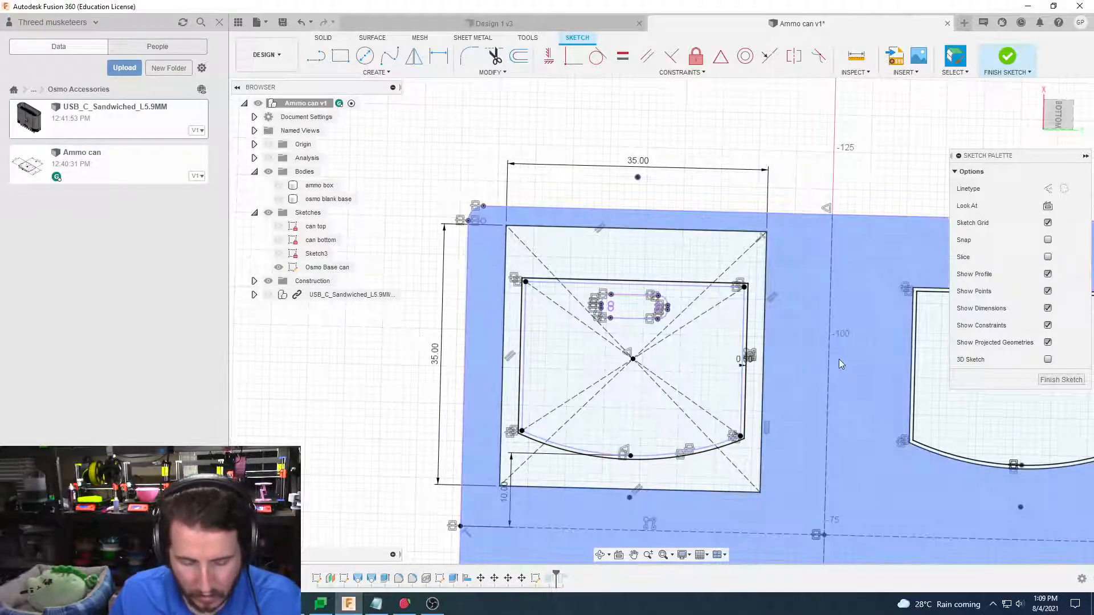
Offset the rectangle around the first base outline outward by 1 mm
key("o")
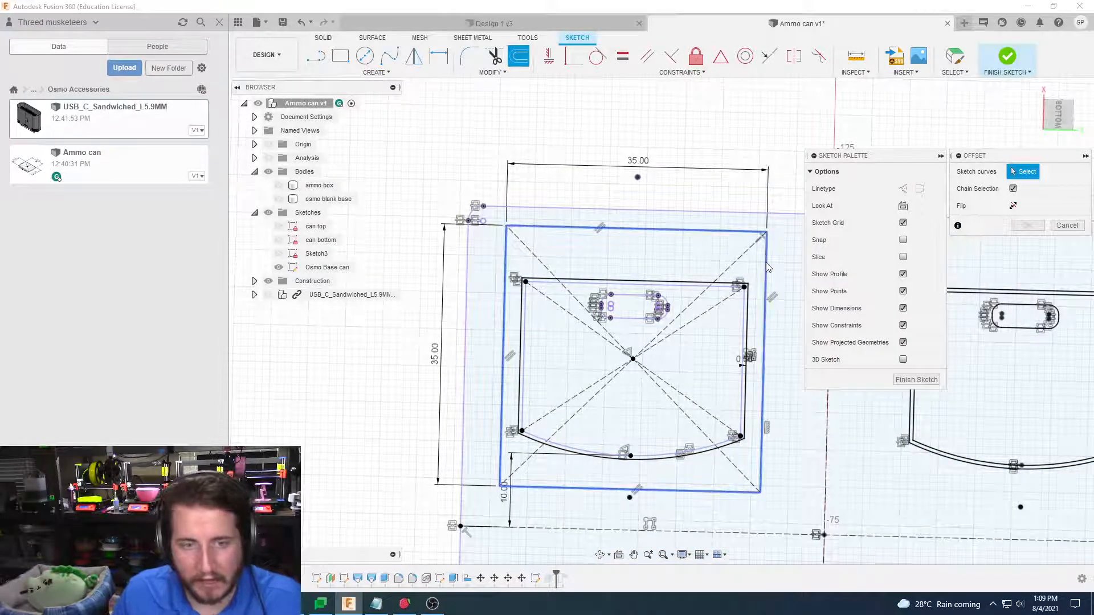
left_click(767, 268)
left_click(1013, 222)
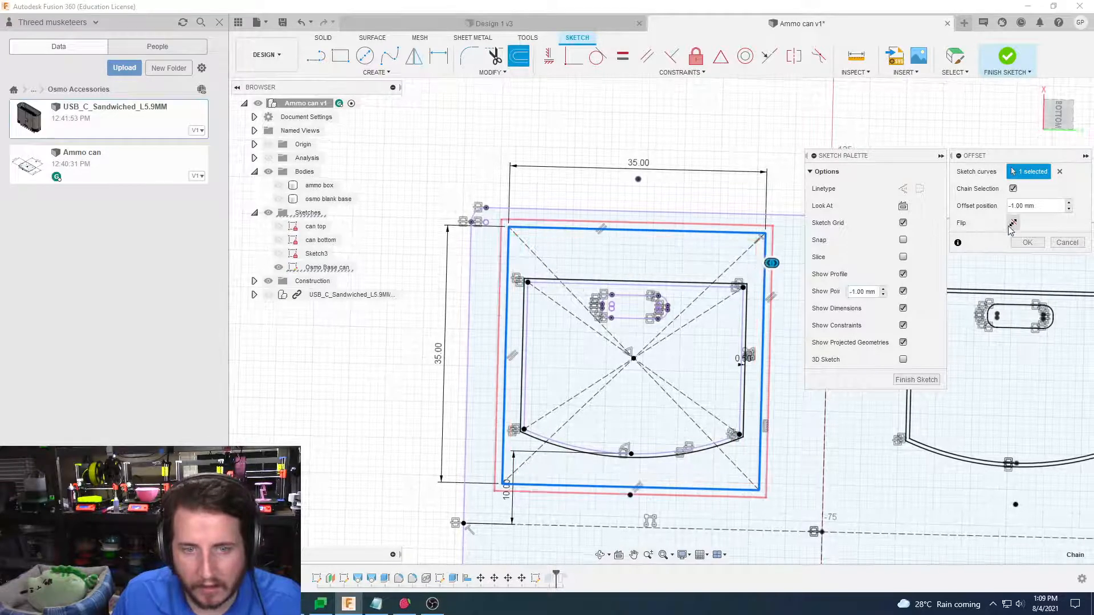
scroll(1011, 228, "down", 3)
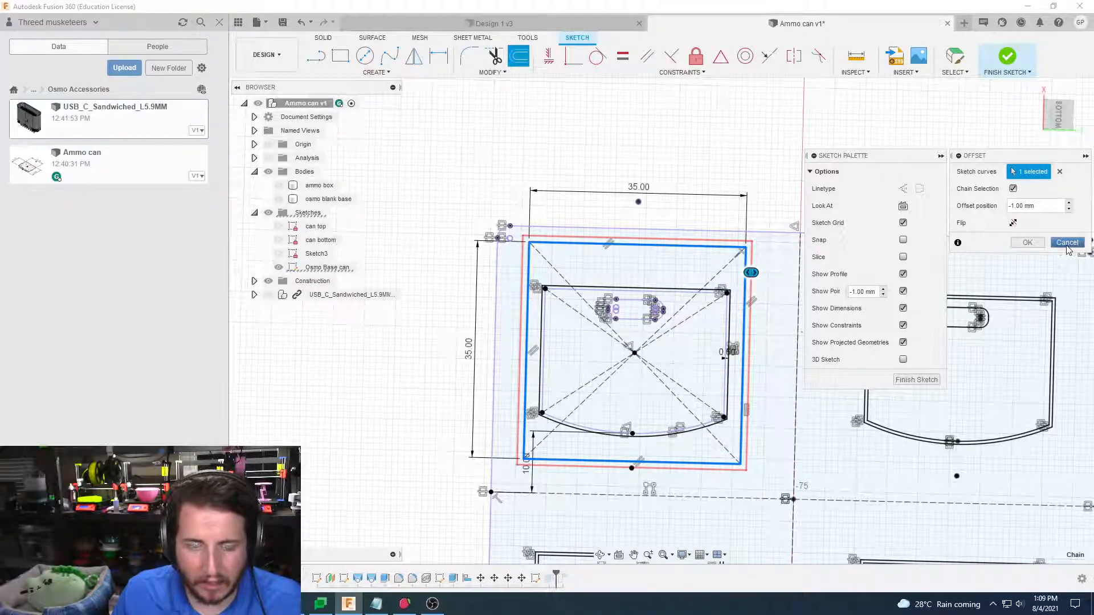
left_click(1028, 243)
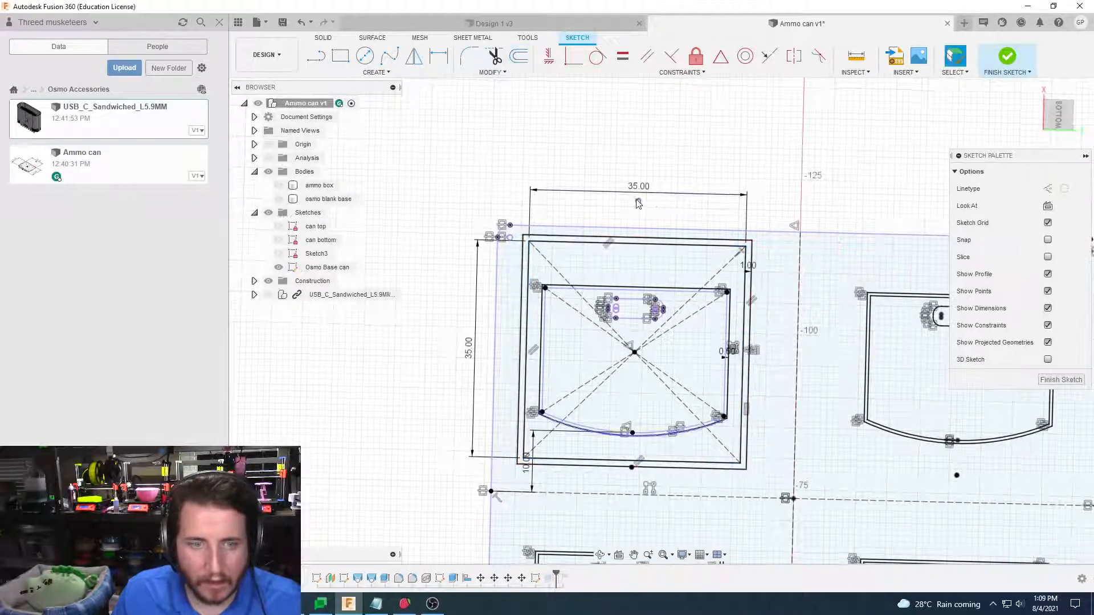
Set the height of the rectangle around the first base outline to 32 mm
double_click(468, 348)
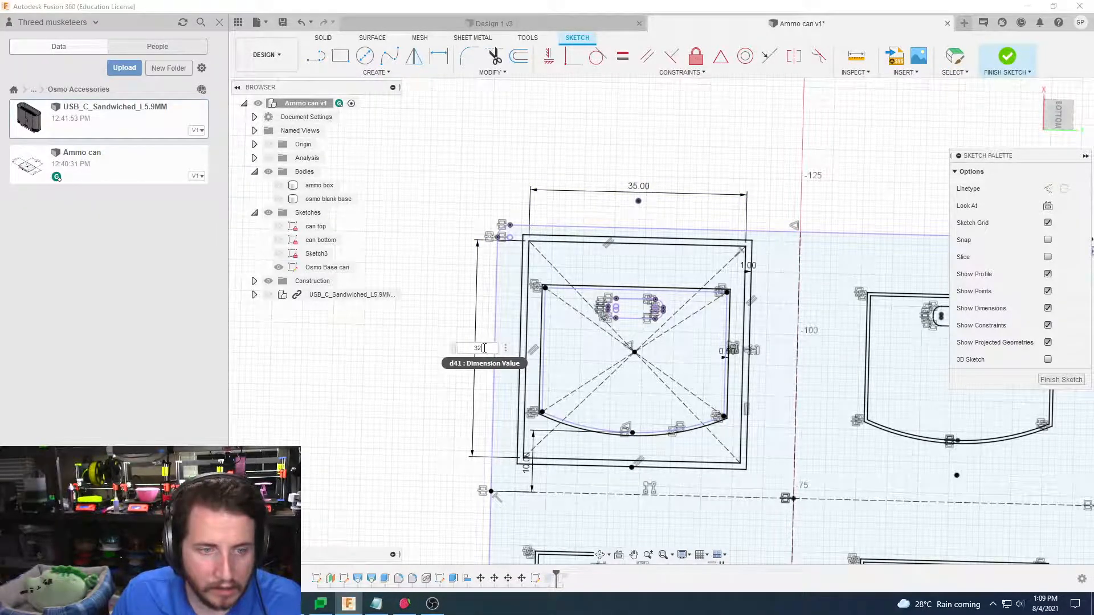
type("32")
key("Return")
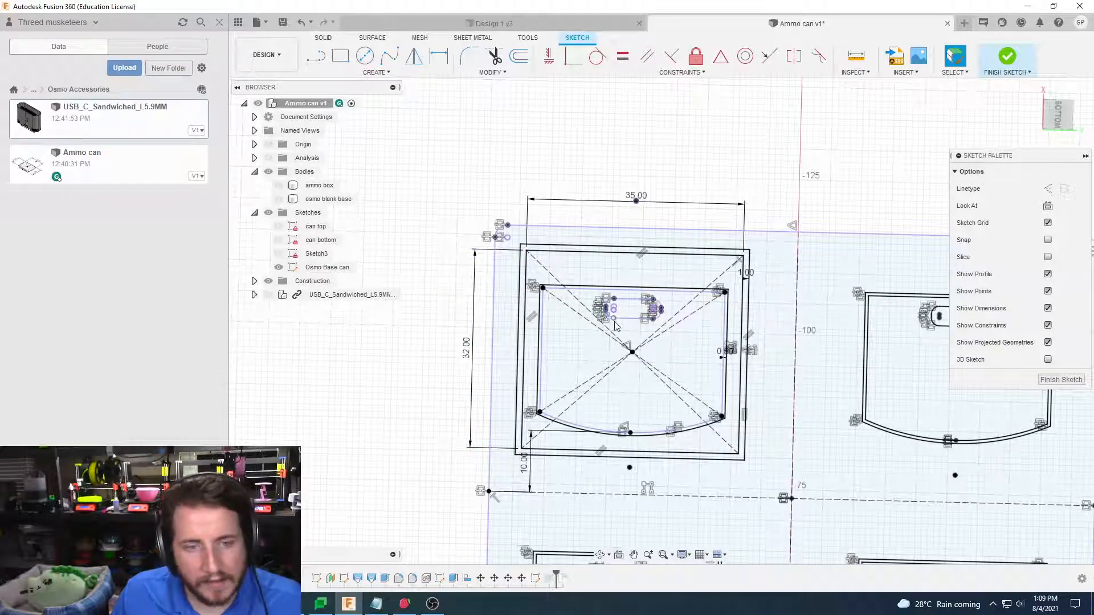
Examine the clearance between the first outline's rectangular frame, the tray edges and the neighbouring outlines
left_click(630, 355)
left_click(618, 459)
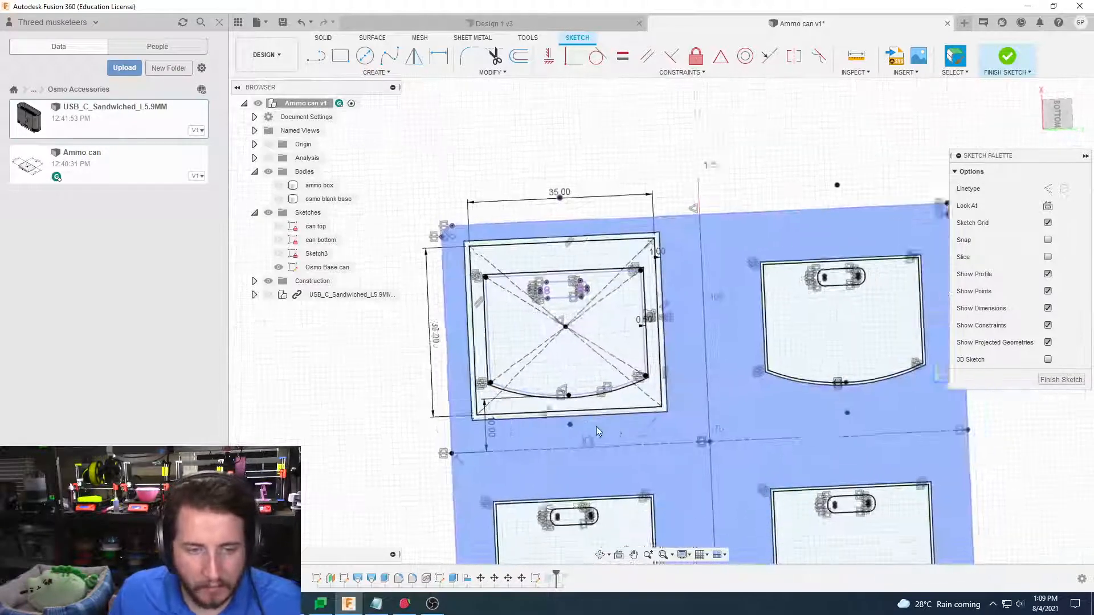
key("Escape")
scroll(562, 434, "down", 2)
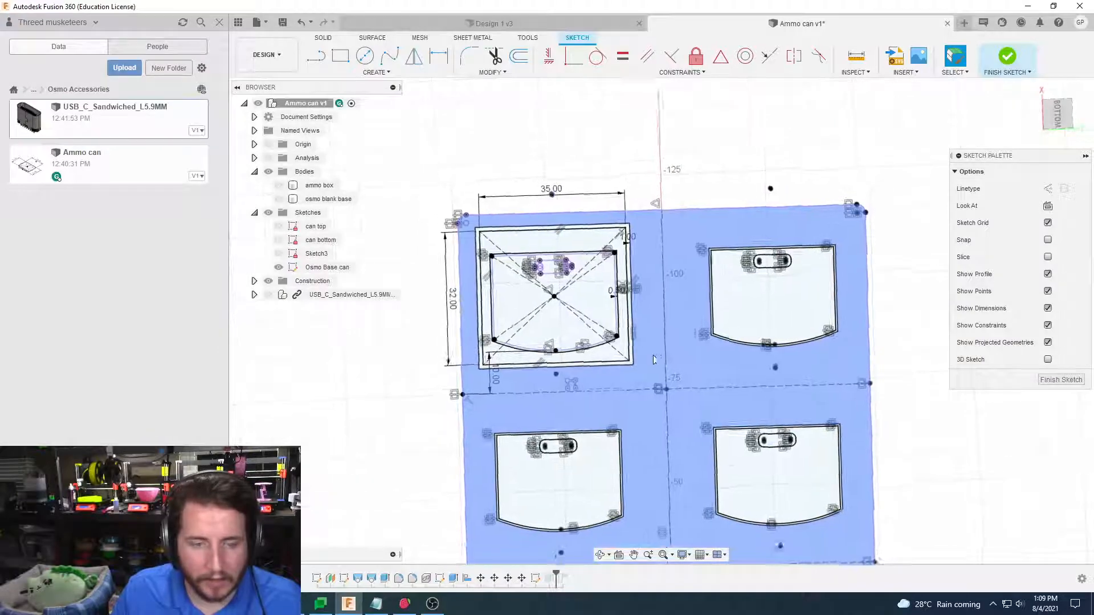
scroll(654, 360, "down", 1)
scroll(654, 360, "down", 2)
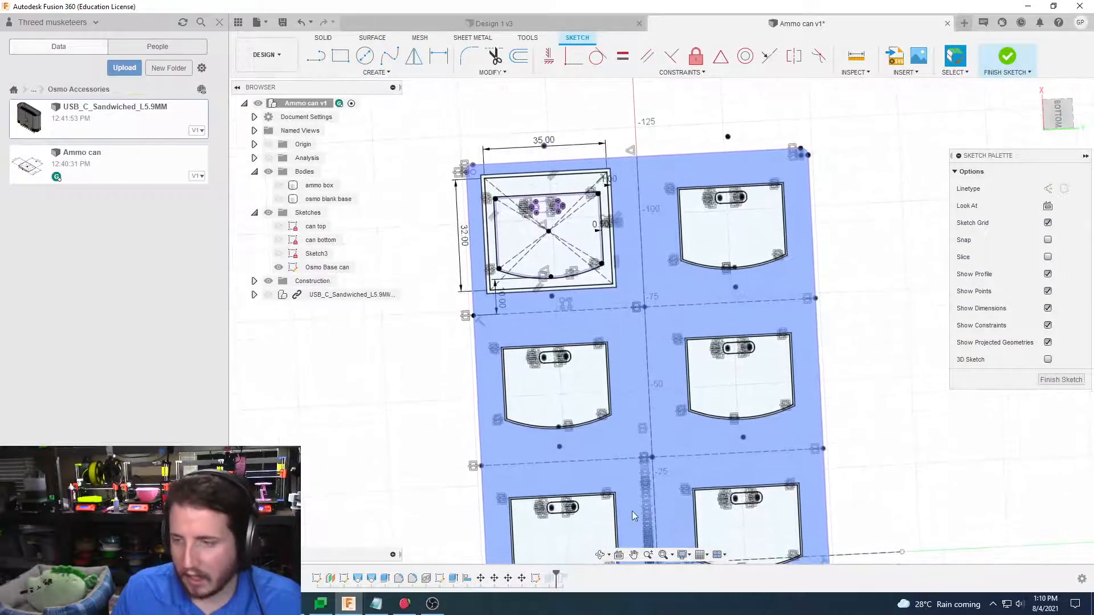
scroll(653, 511, "down", 2)
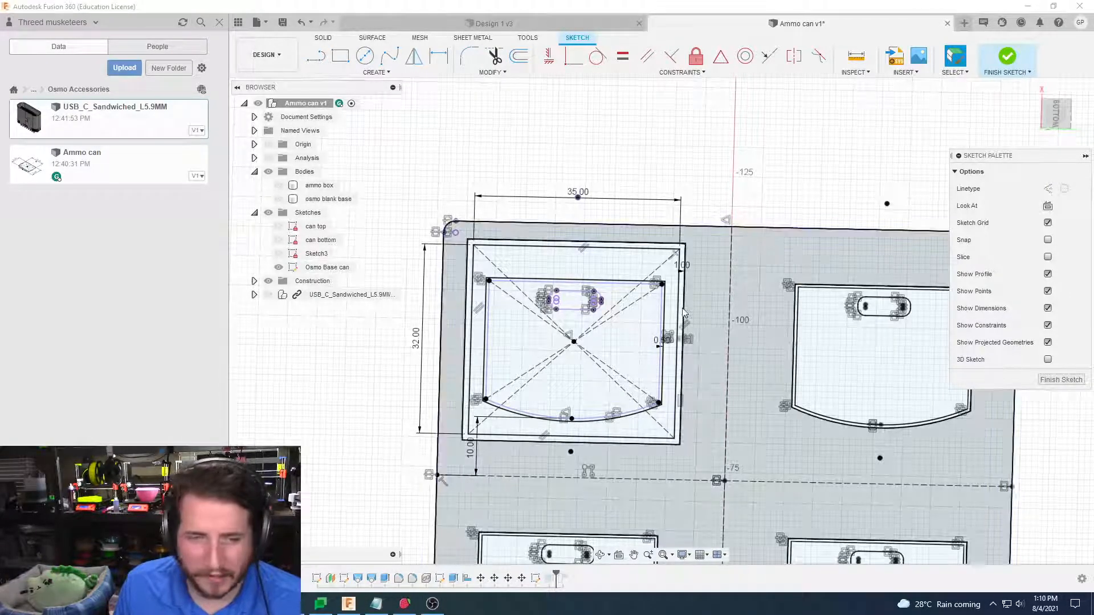
left_click(366, 359)
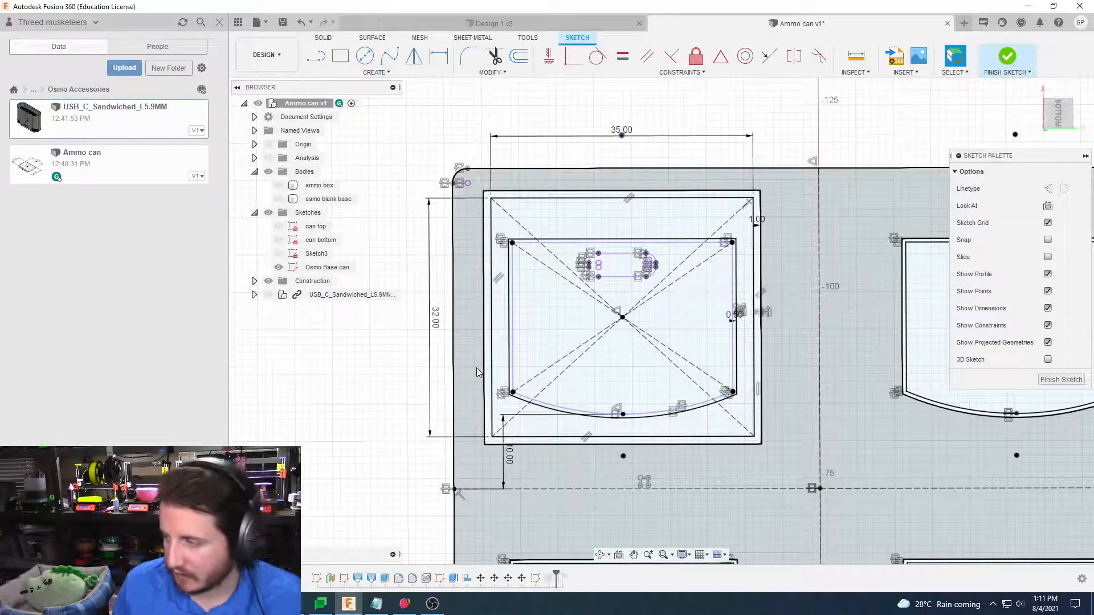
scroll(476, 367, "down", 5)
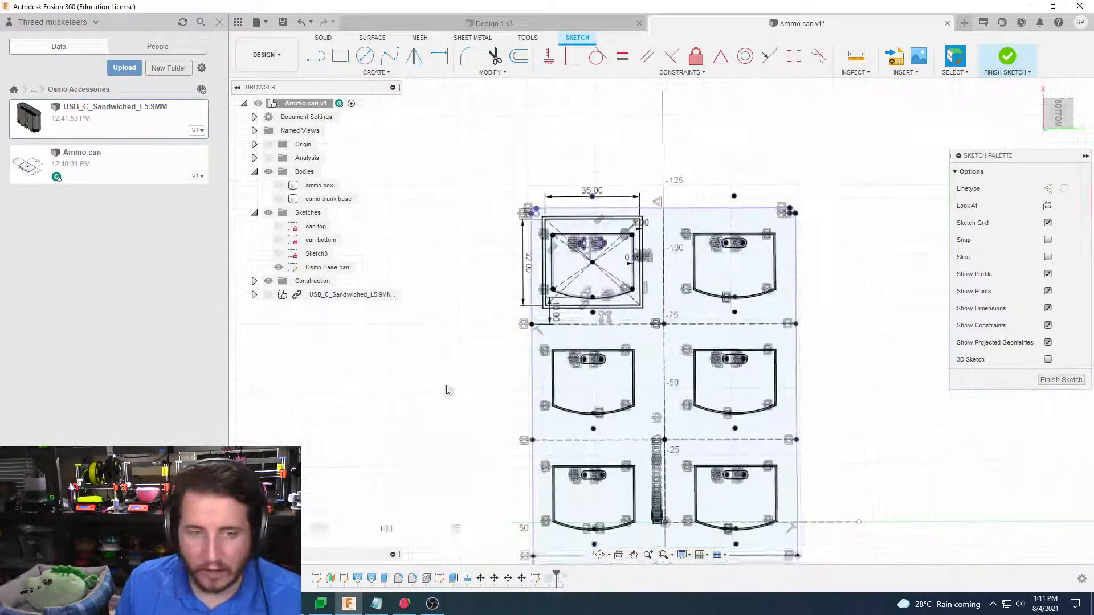
scroll(449, 390, "down", 3)
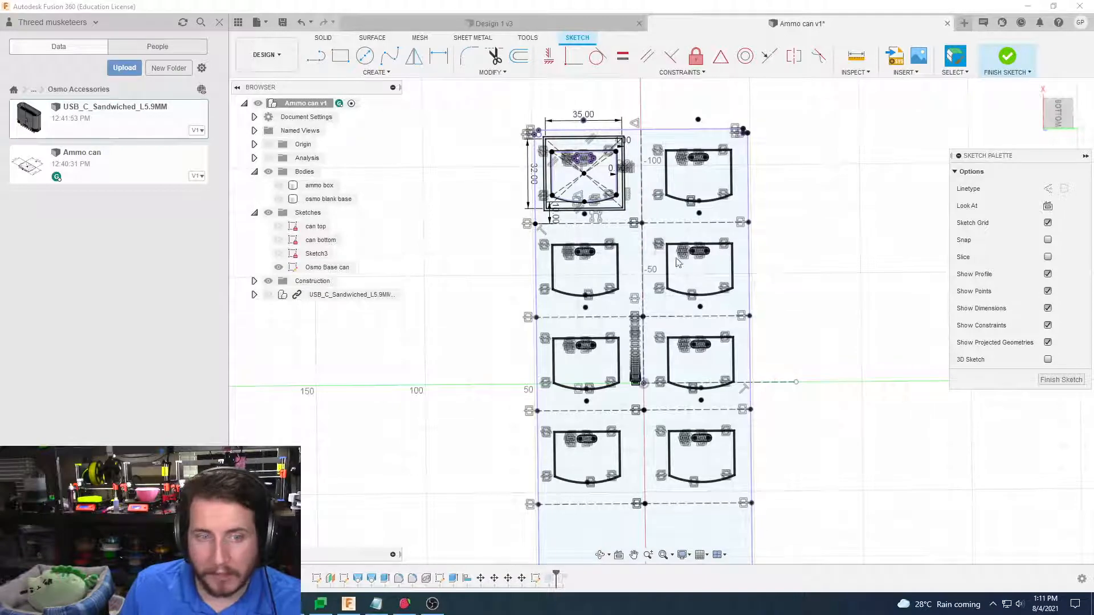
Measure the distance from the tray's end edge beside the framed outline to the farthest dashed divider line
middle_click_drag(858, 296, 881, 357, "shift")
left_click(867, 359)
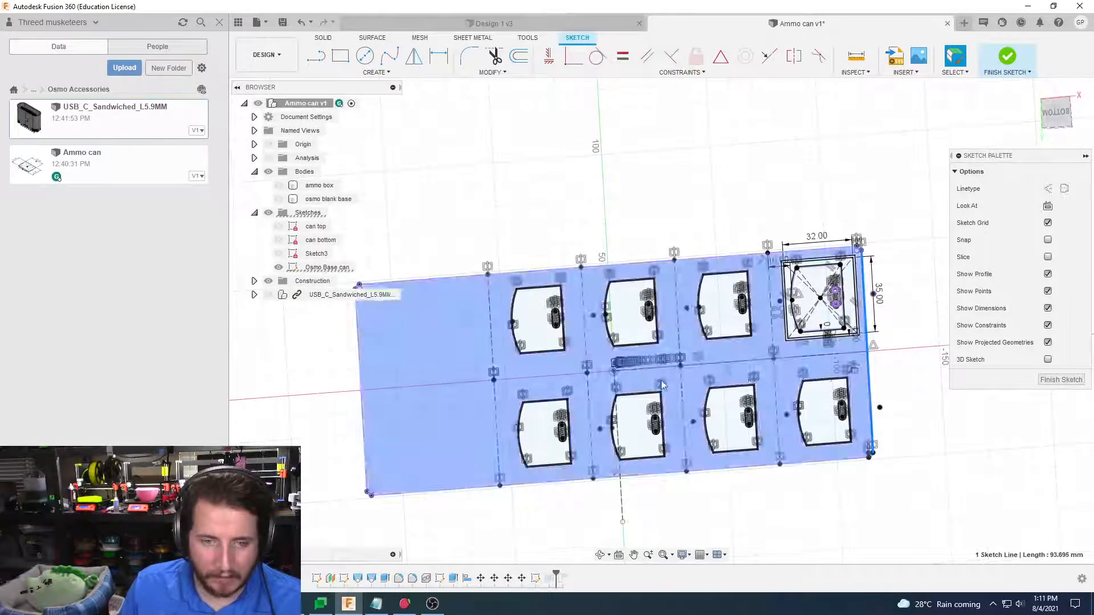
left_click(494, 412, "shift")
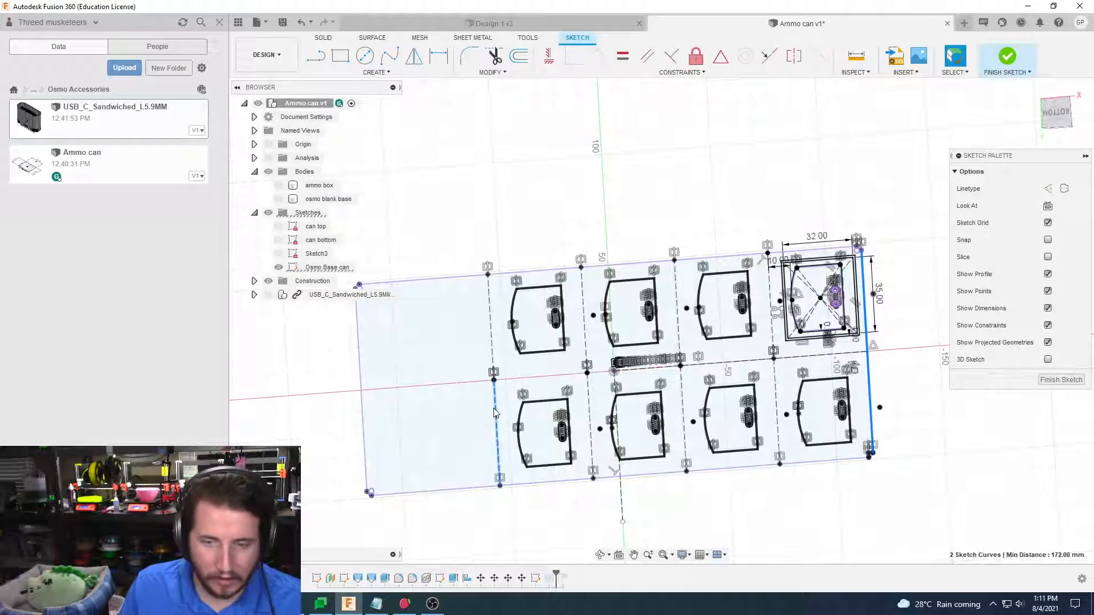
scroll(494, 411, "down", 1)
left_click(596, 510)
scroll(595, 510, "down", 1)
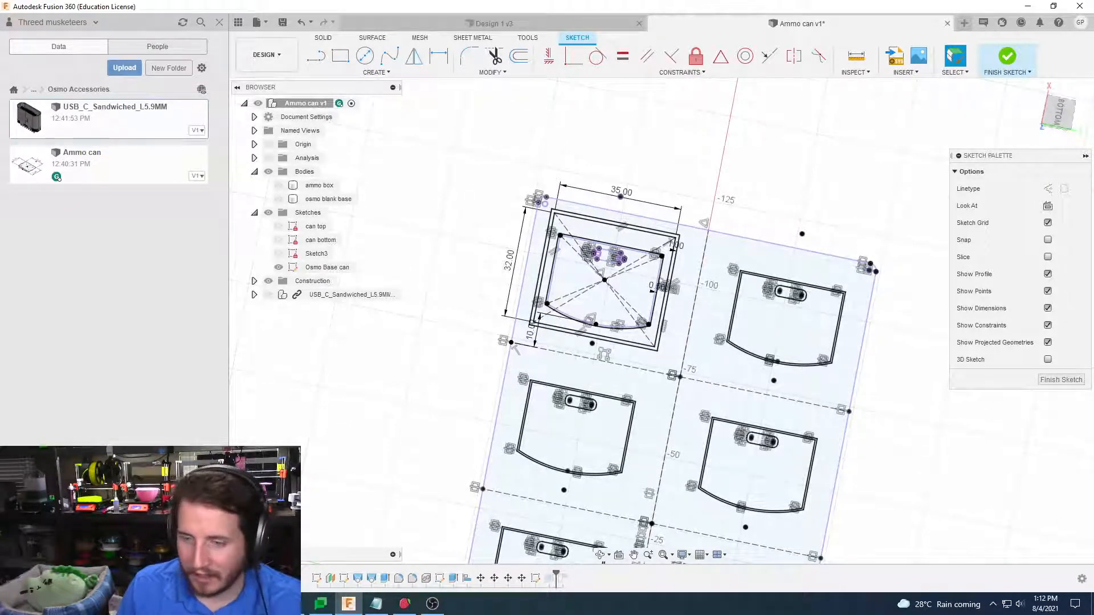
Draw a 3 mm diameter circle on the diagonal inside the upper-left corner of the frame's inner rectangle
mouse_move(764, 206)
middle_mouse_down("shift")
mouse_move(754, 188)
mouse_move(712, 206)
middle_mouse_up("shift")
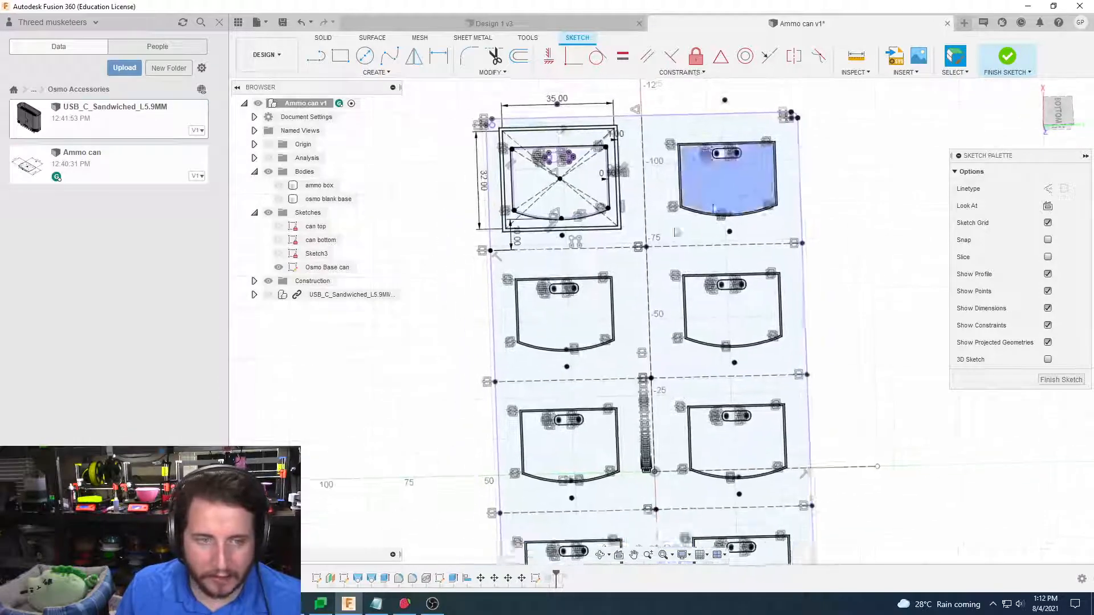
scroll(946, 455, "up", 5)
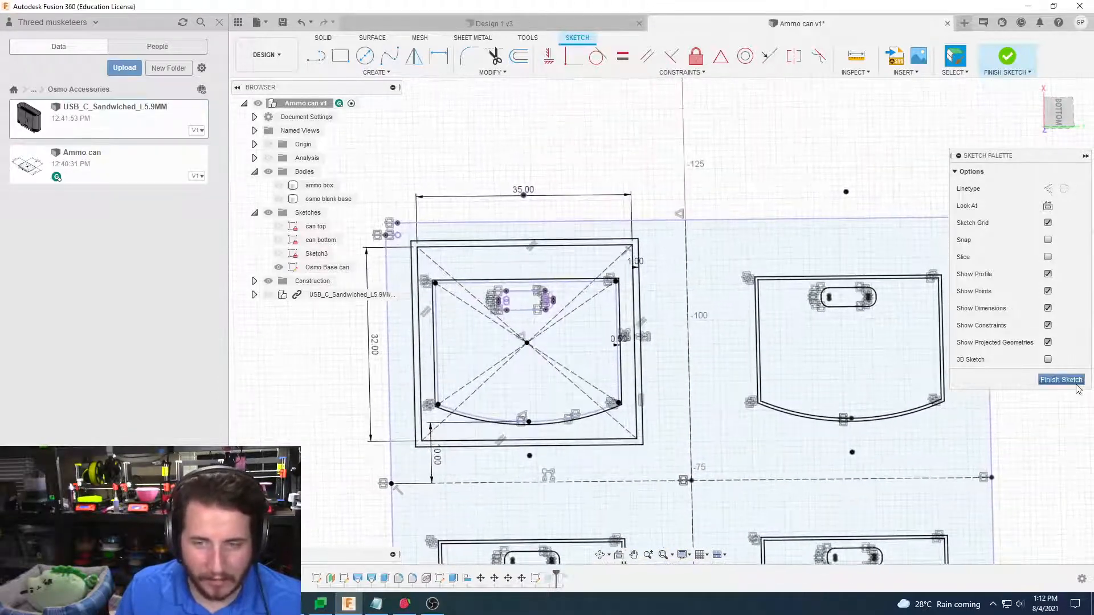
scroll(460, 302, "up", 3)
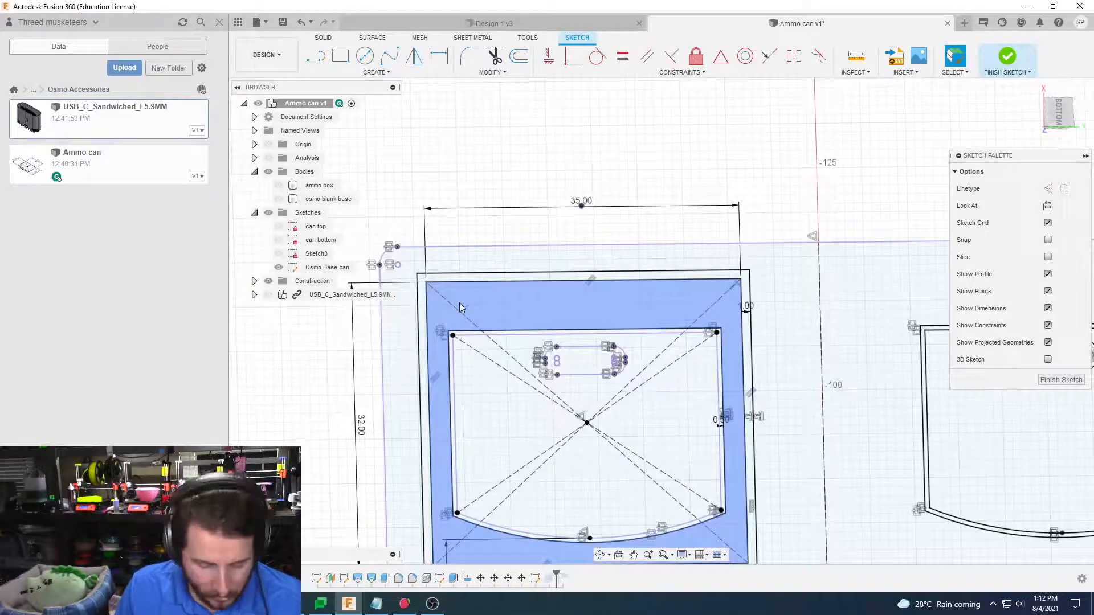
key("c")
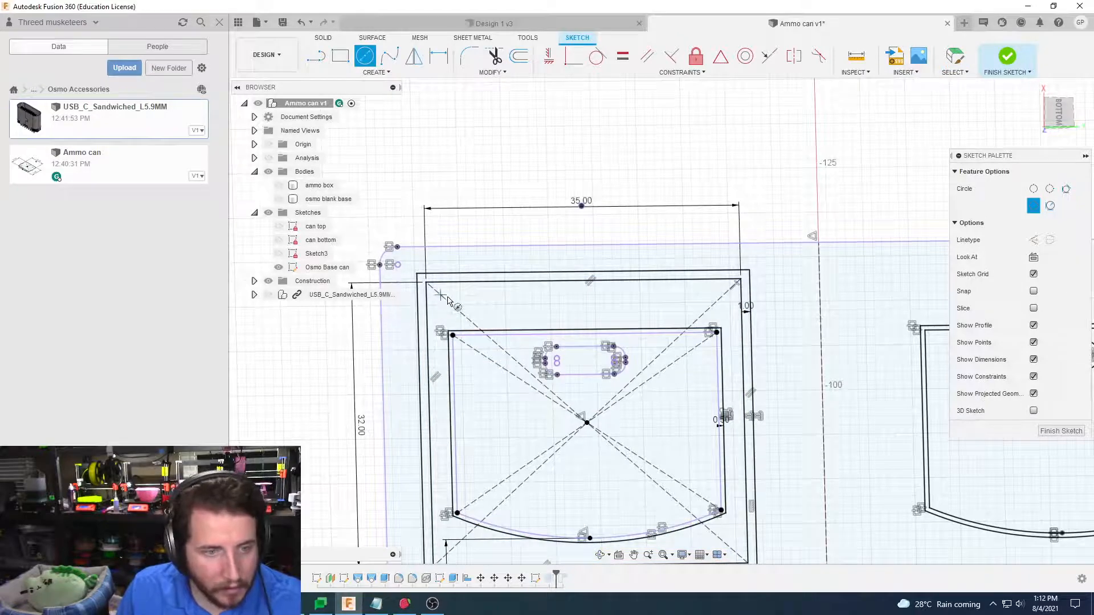
left_click(441, 295)
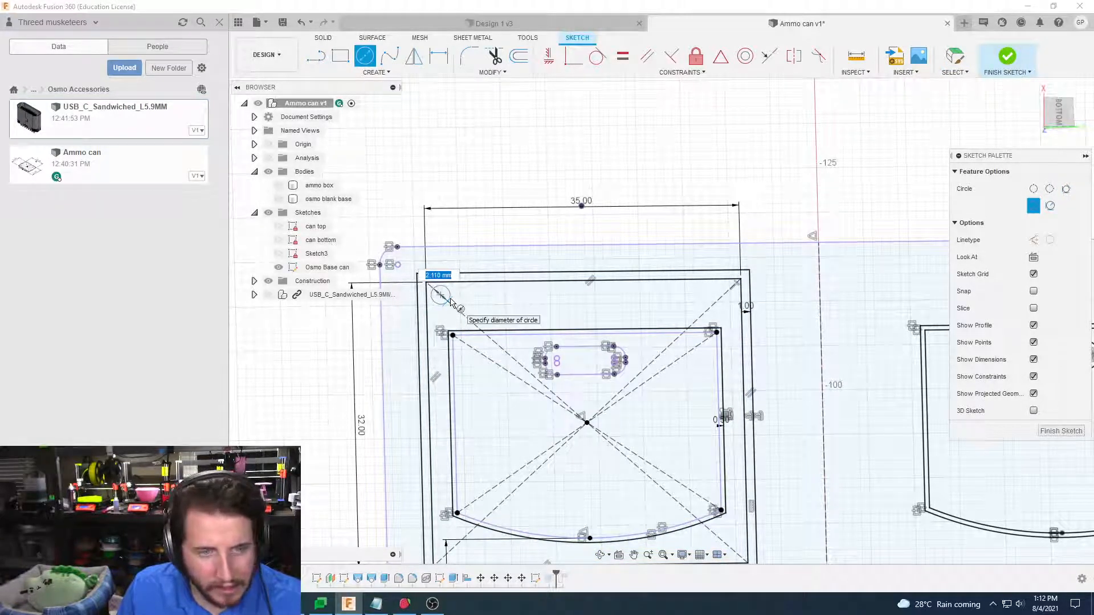
type("3")
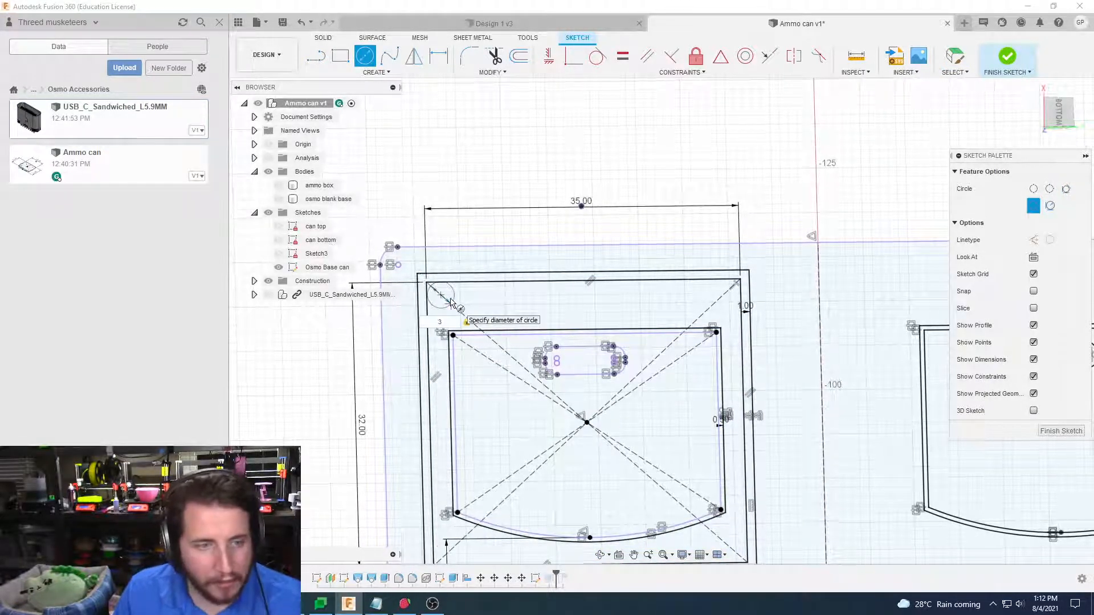
scroll(450, 302, "up", 3)
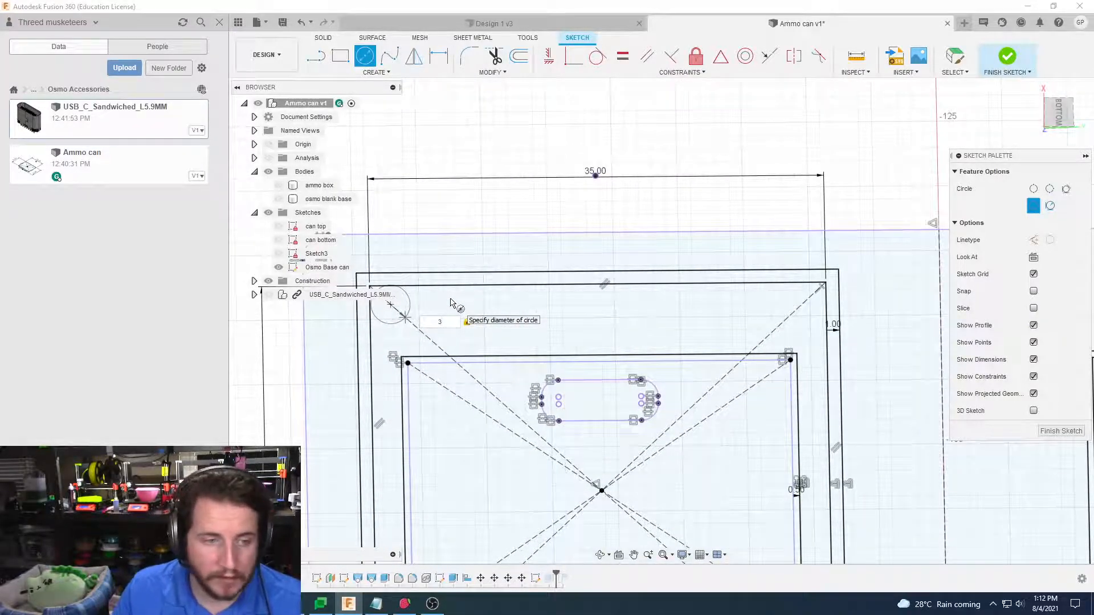
key("Return")
key("Escape")
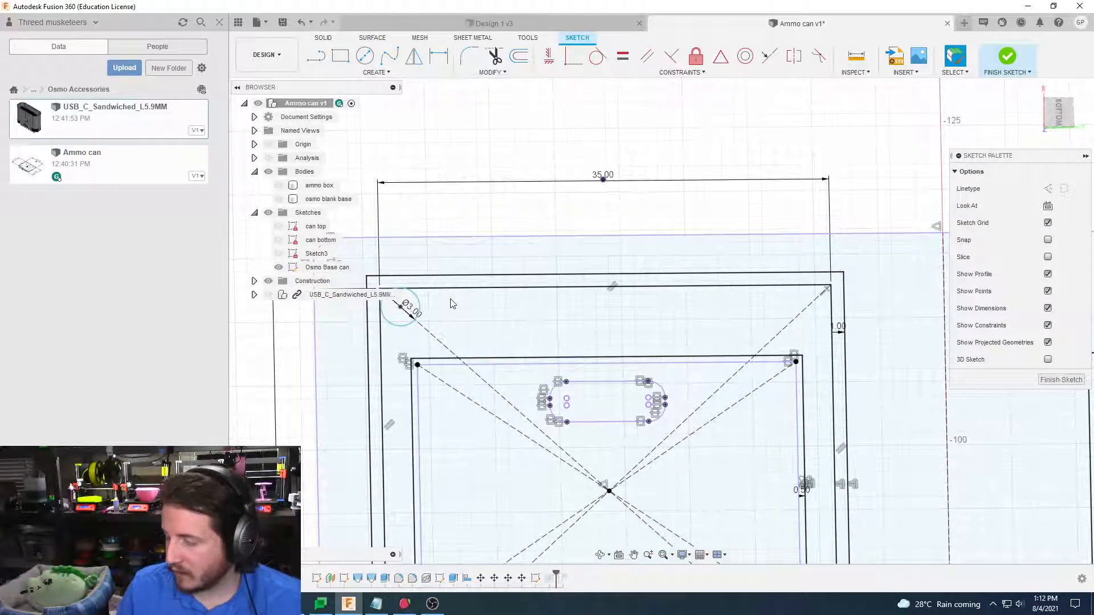
Move the corner circle inward along the diagonal and dimension its centre 3 mm from the inner rectangle's upper edge
scroll(453, 304, "up", 2)
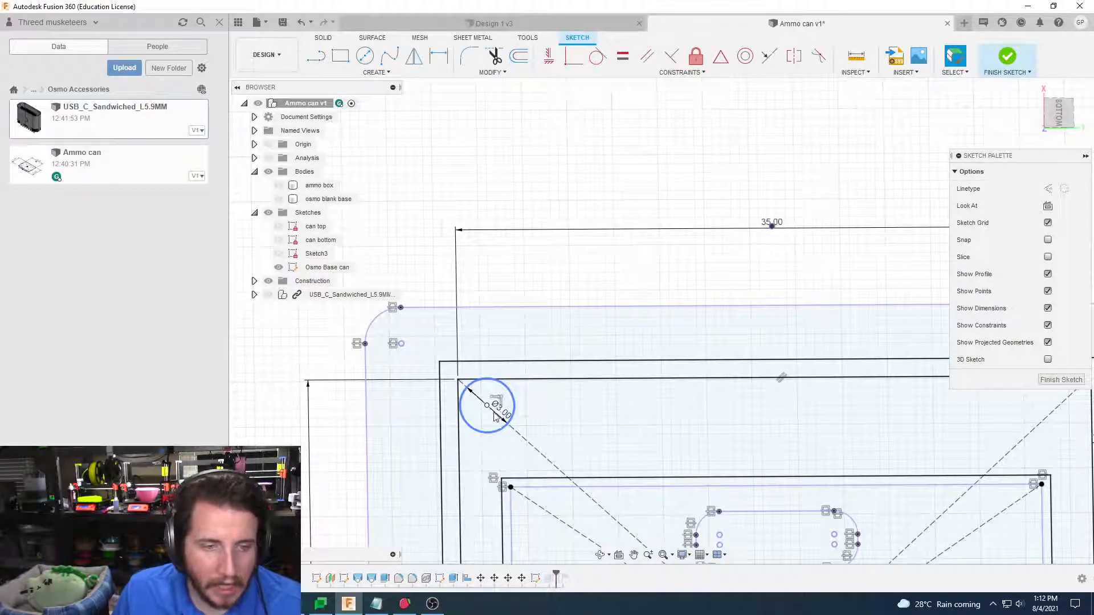
left_click_drag(489, 407, 494, 414)
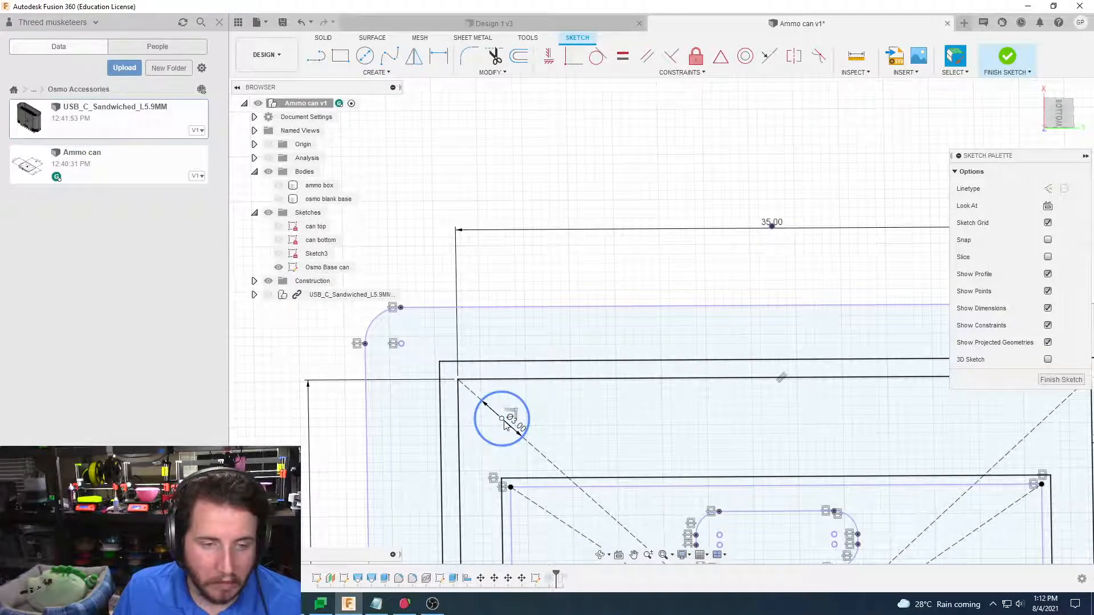
key("d")
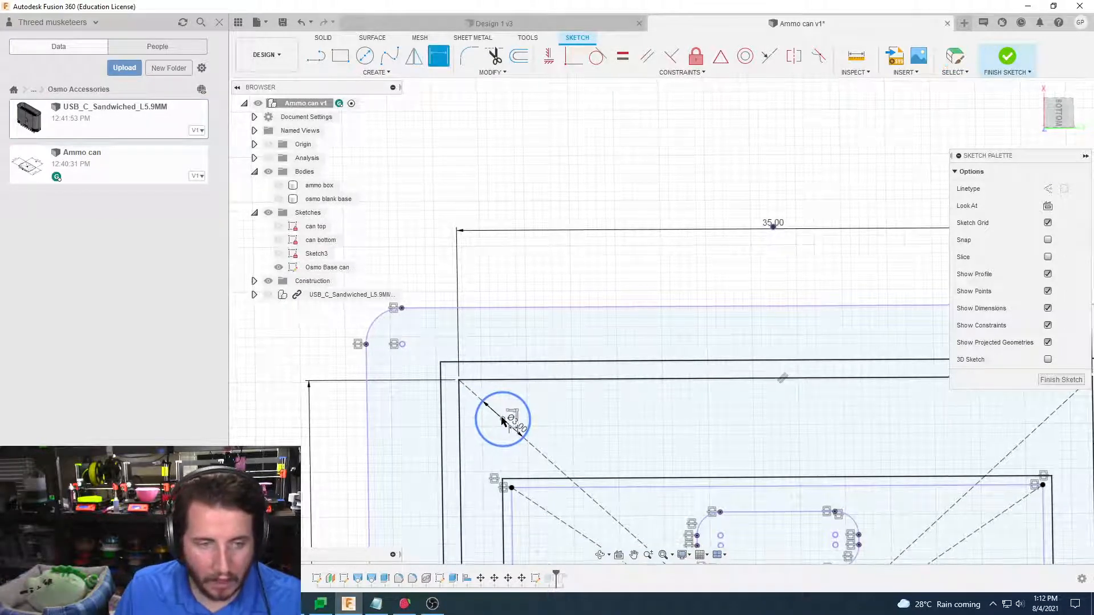
left_click(502, 418)
left_click(518, 379)
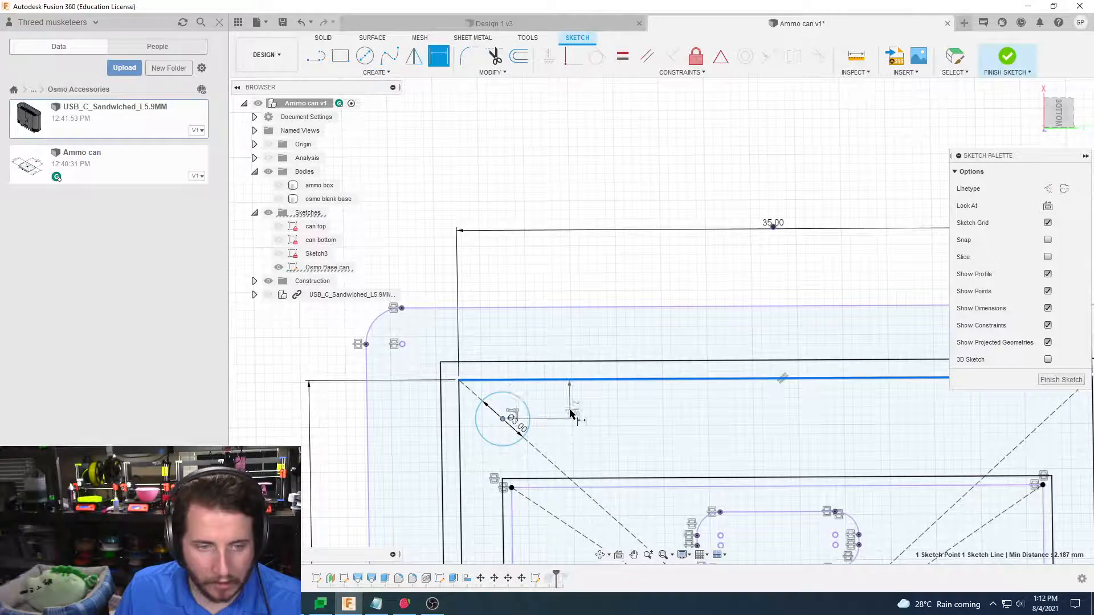
left_click(623, 419)
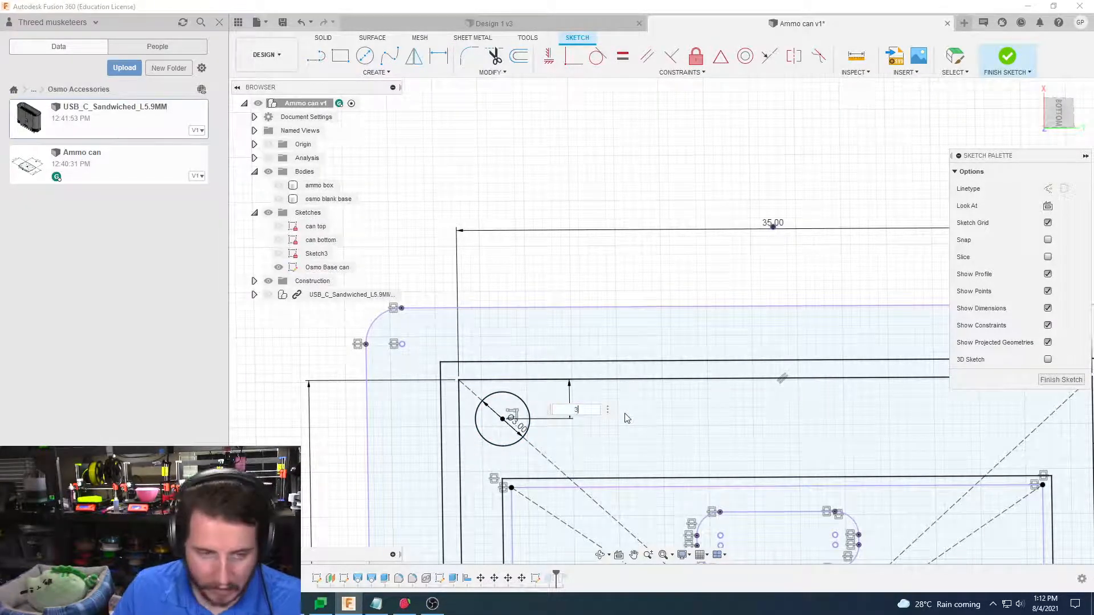
key("Return")
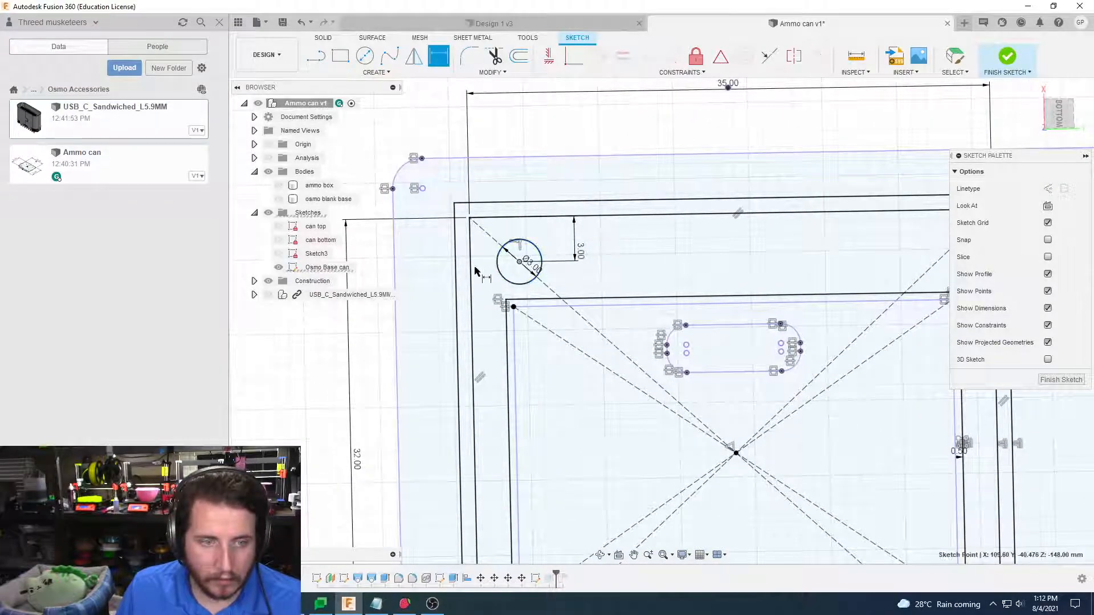
left_click(470, 274)
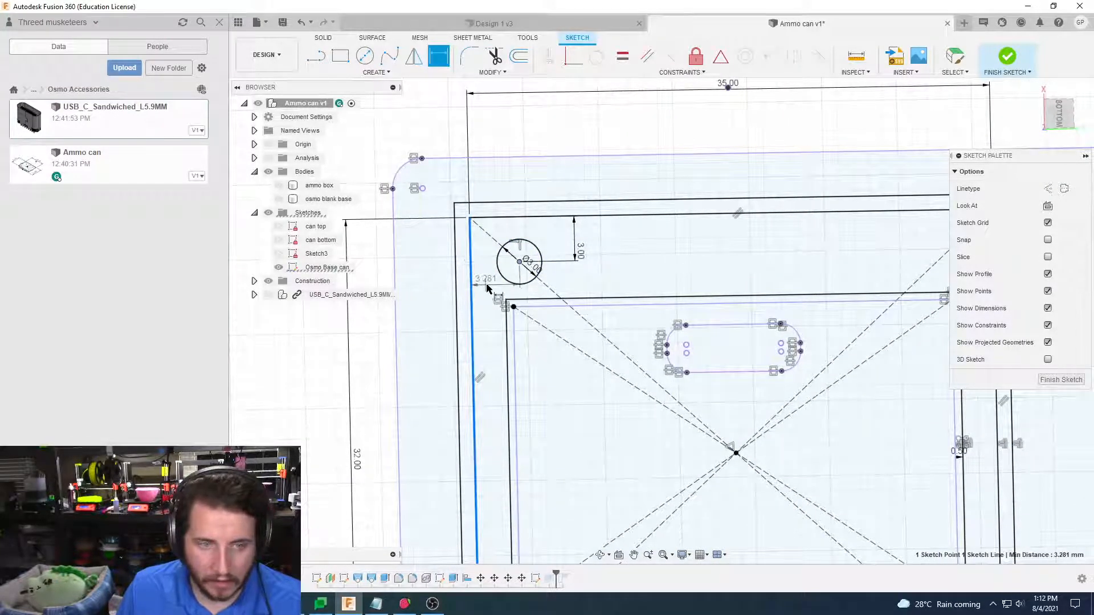
left_click(488, 287)
left_click(656, 314)
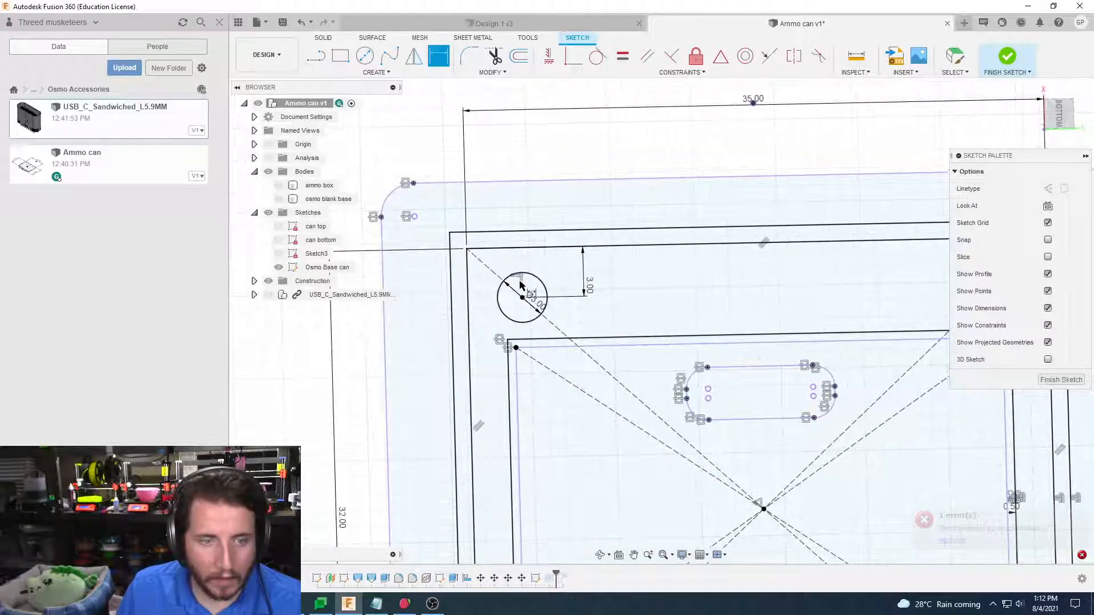
key("Escape")
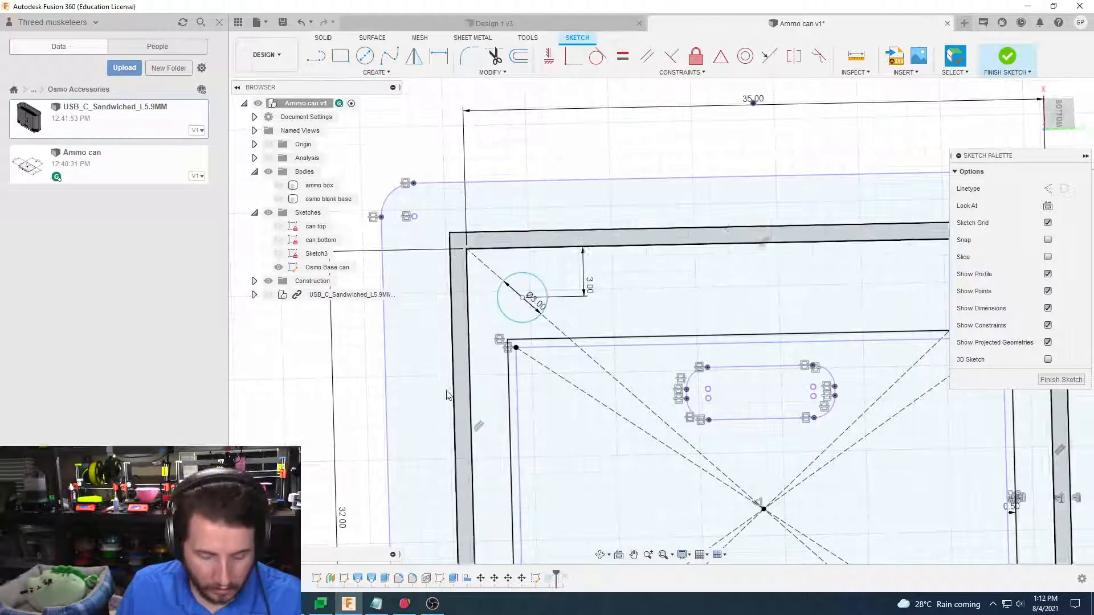
Dimension the corner circle's centre 3 mm from the inner rectangle's adjacent vertical edge
key("d")
left_click(523, 297)
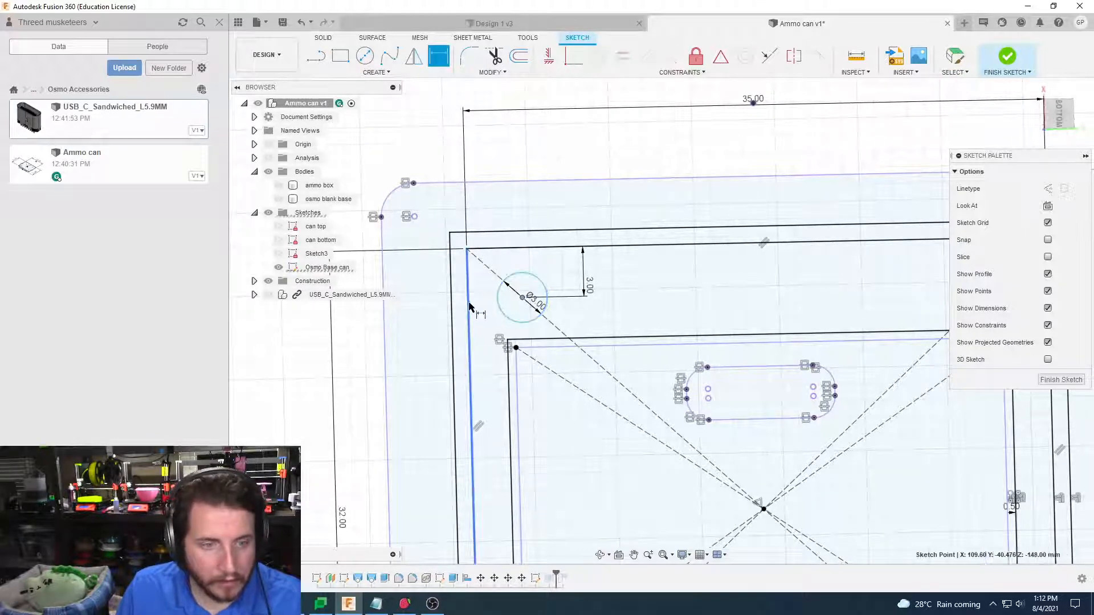
left_click(468, 314)
left_click(485, 329)
type("3")
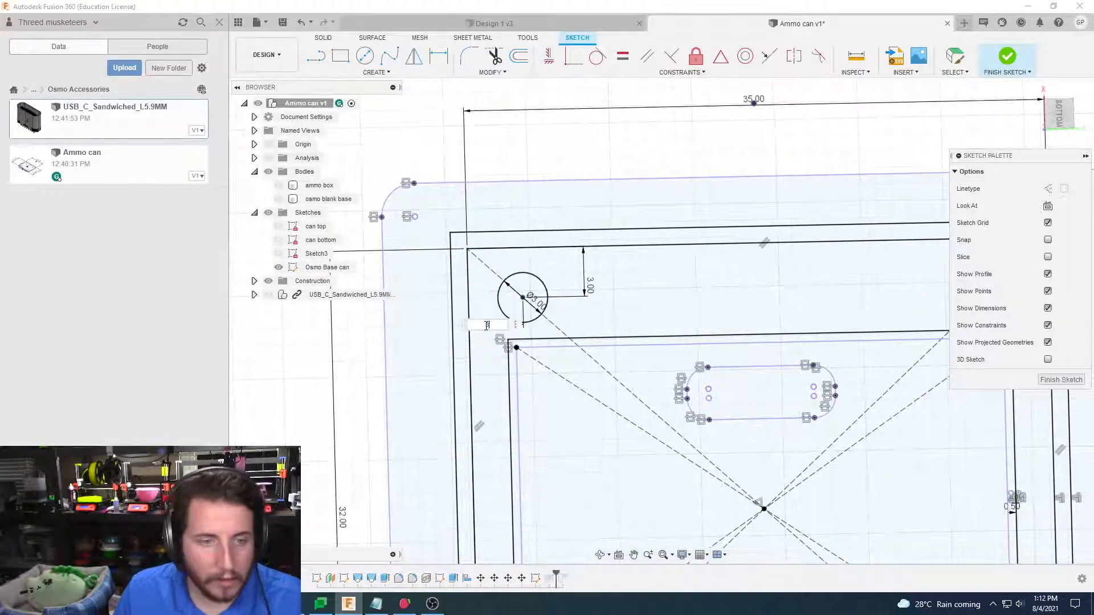
key("Return")
scroll(485, 329, "down", 5)
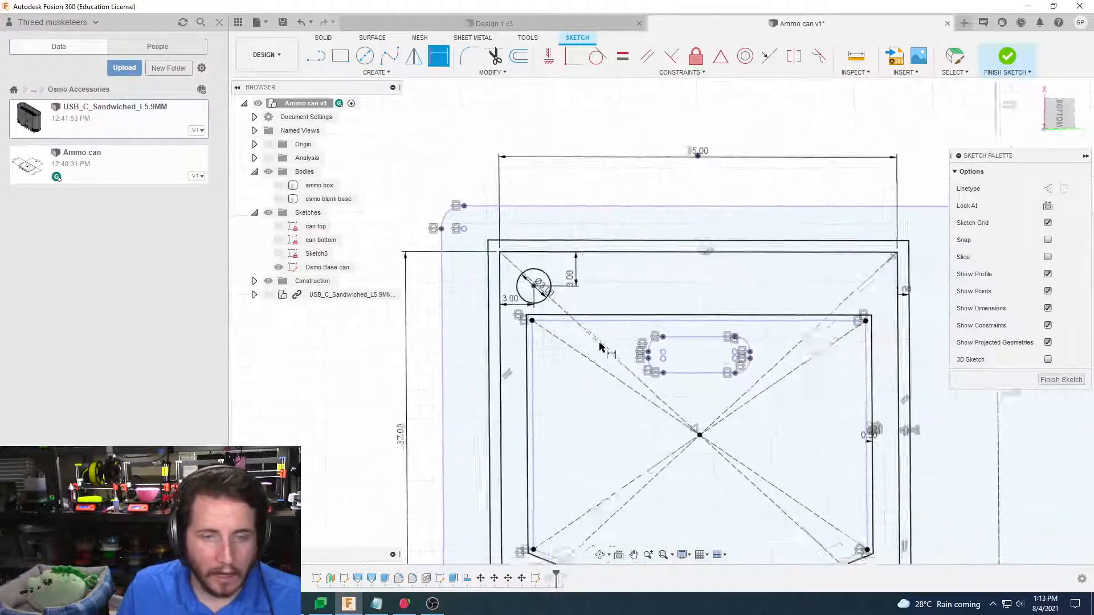
Sketch two construction lines from the frame's centre point: one about 8 mm straight down and one horizontal
key("l")
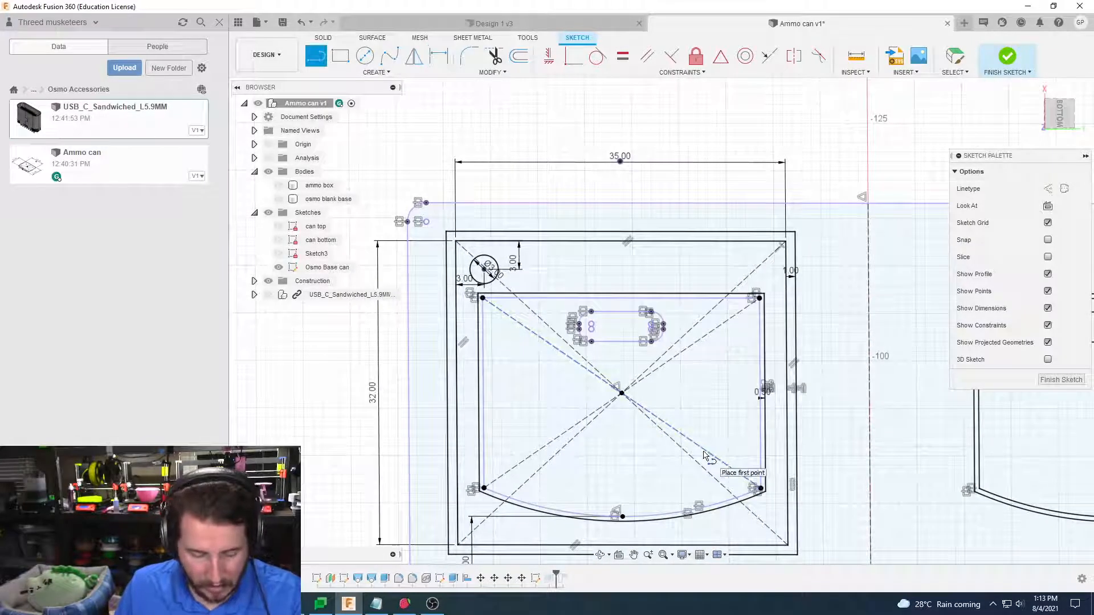
left_click(621, 393)
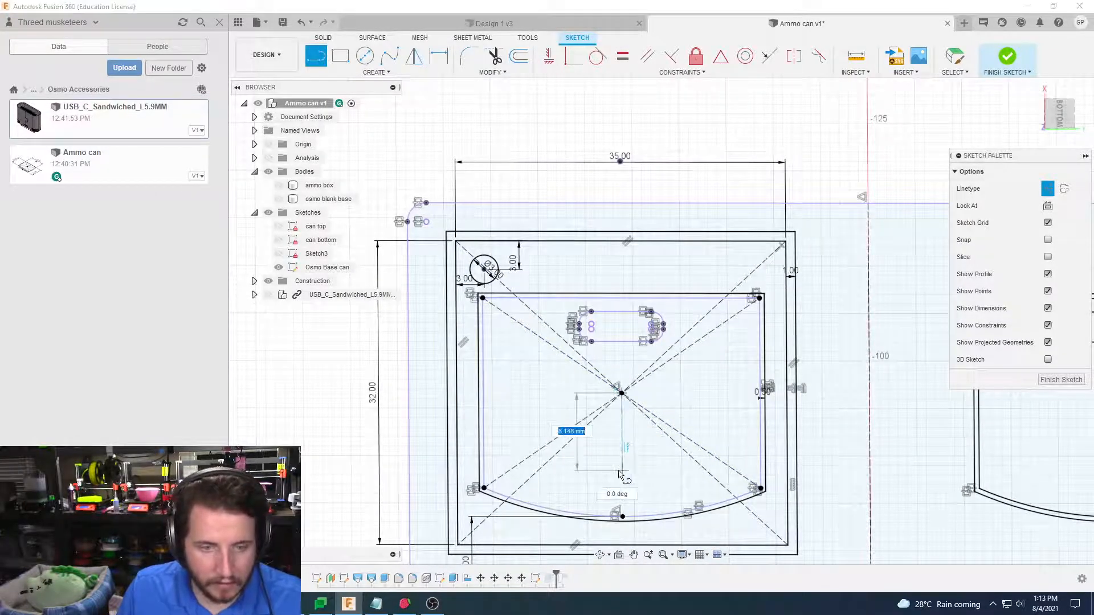
left_click(622, 471)
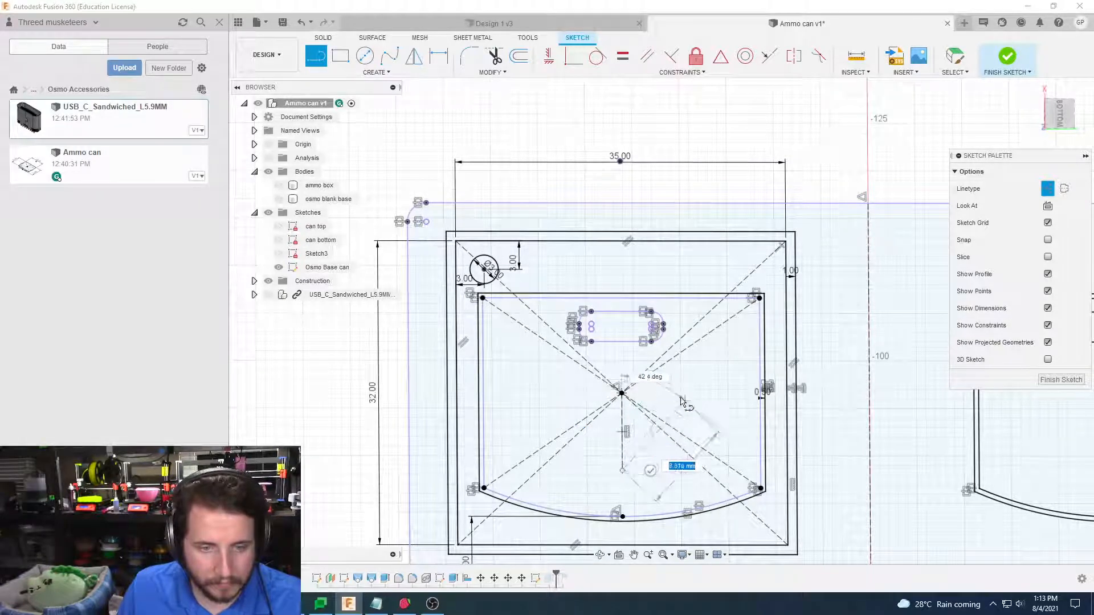
key("Escape")
key("l")
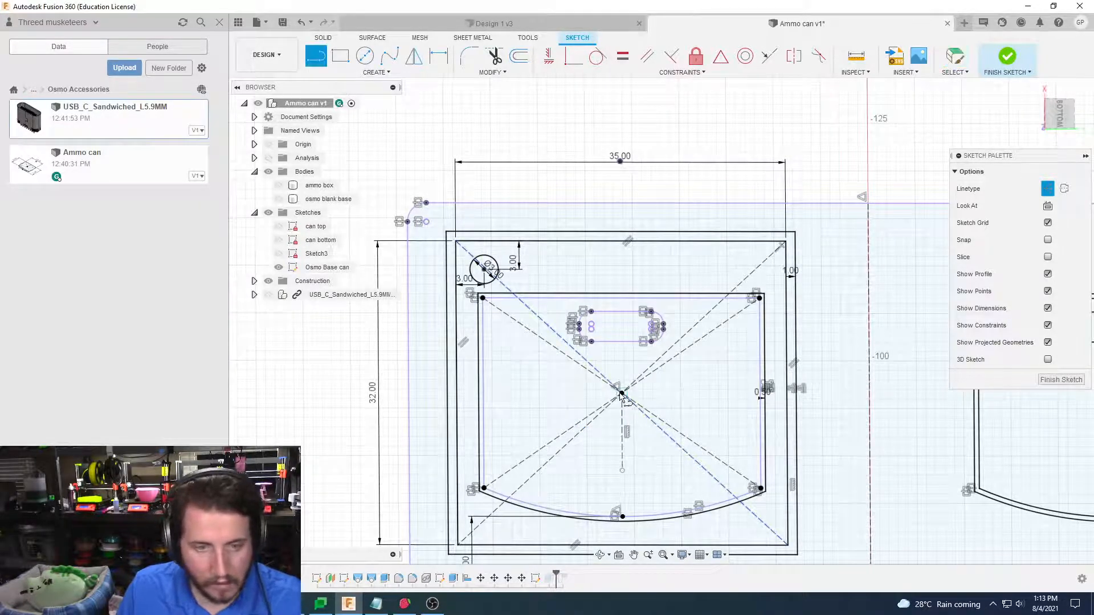
left_click(622, 393)
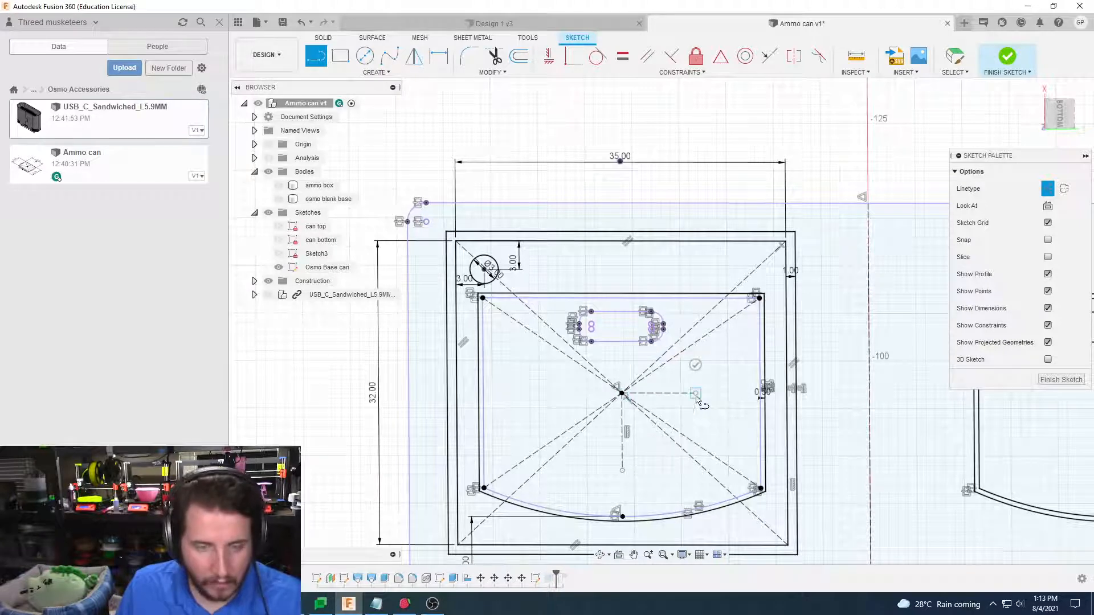
key("Escape")
Mirror the 3 mm corner circle across the vertical construction line to the opposite upper corner
left_click(417, 58)
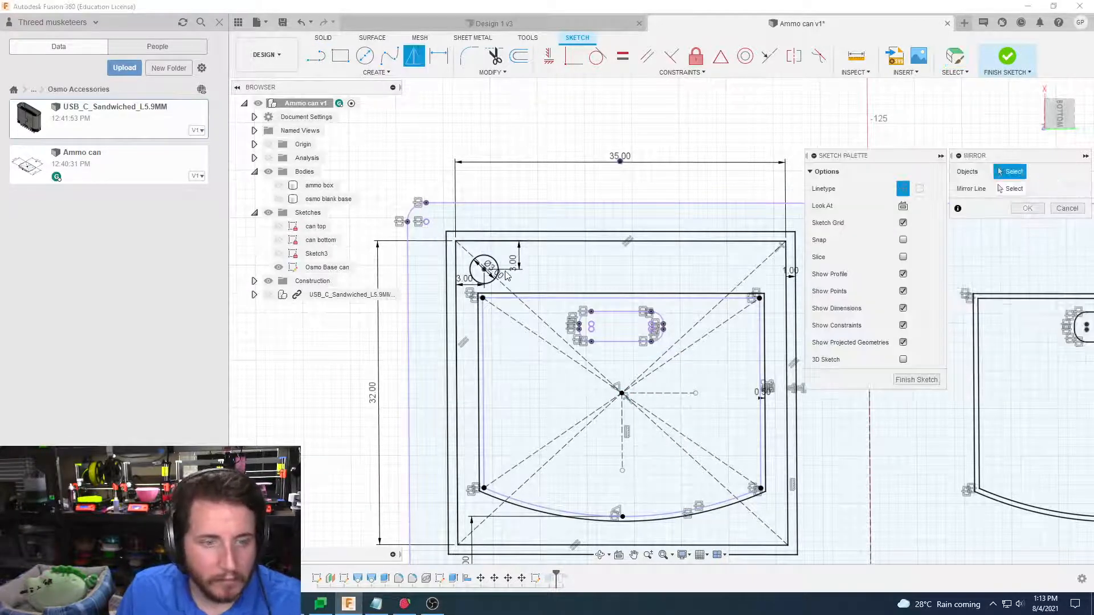
left_click(506, 275)
left_click(1010, 190)
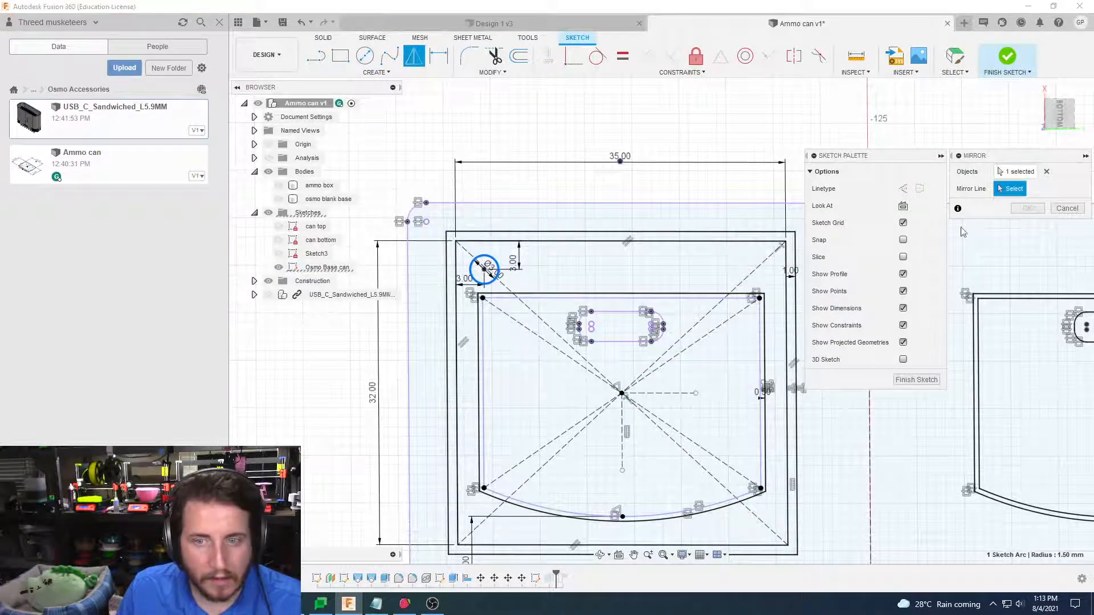
left_click(623, 433)
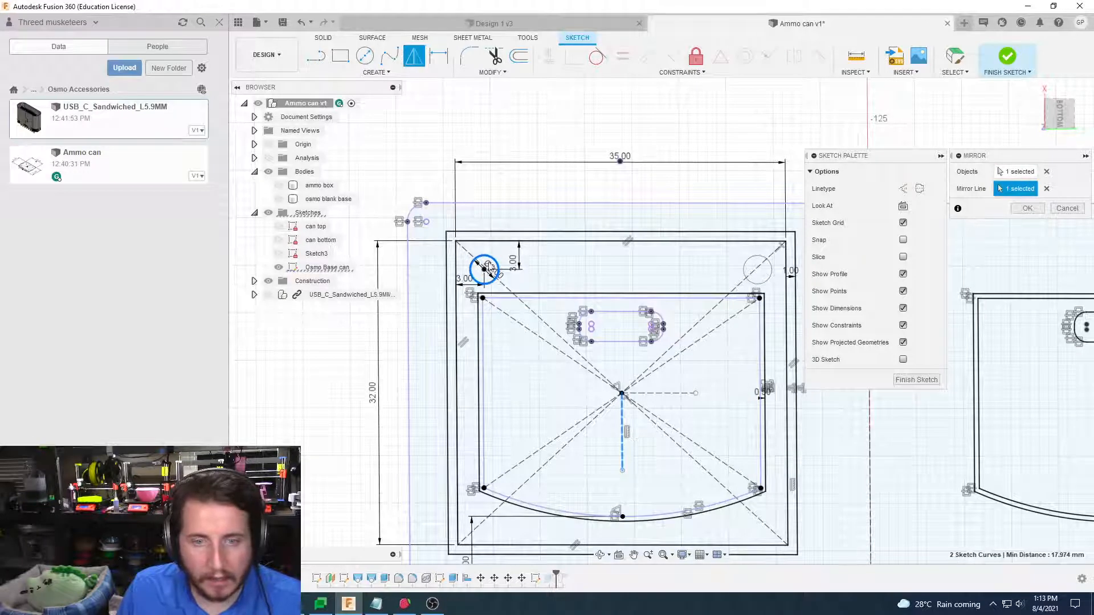
left_click(1016, 172)
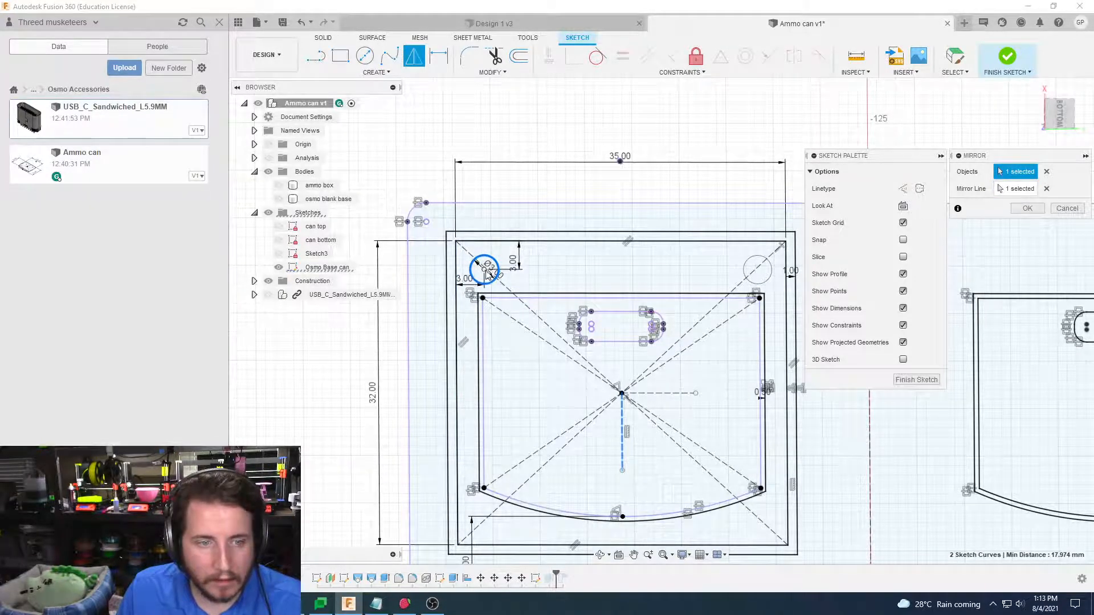
left_click(622, 295)
left_click(1028, 209)
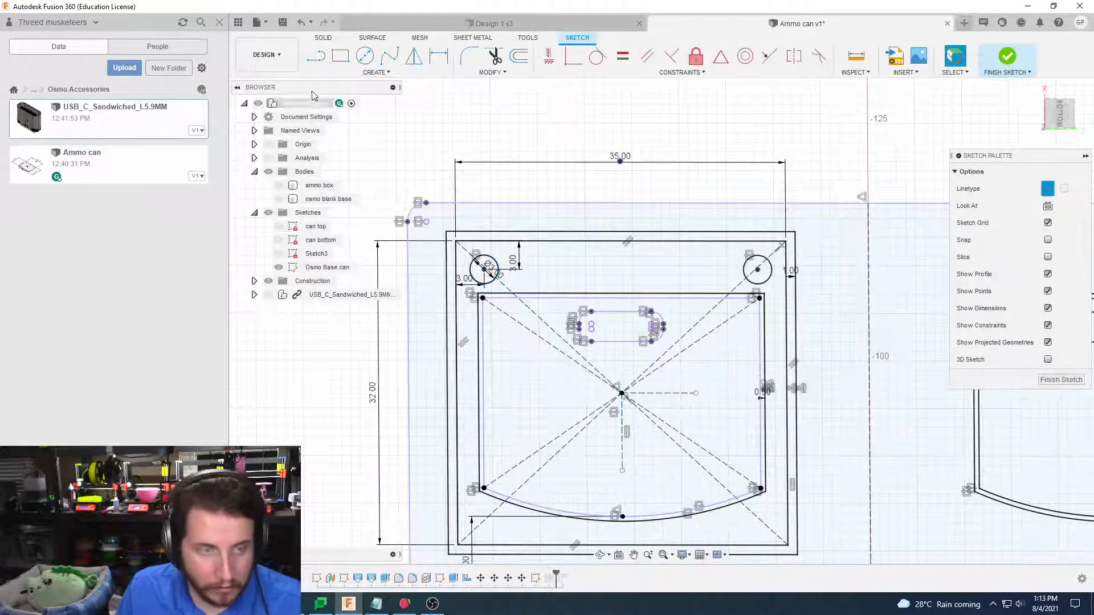
Mirror both upper corner circles across the horizontal construction line to the frame's two lower corners
left_click(414, 56)
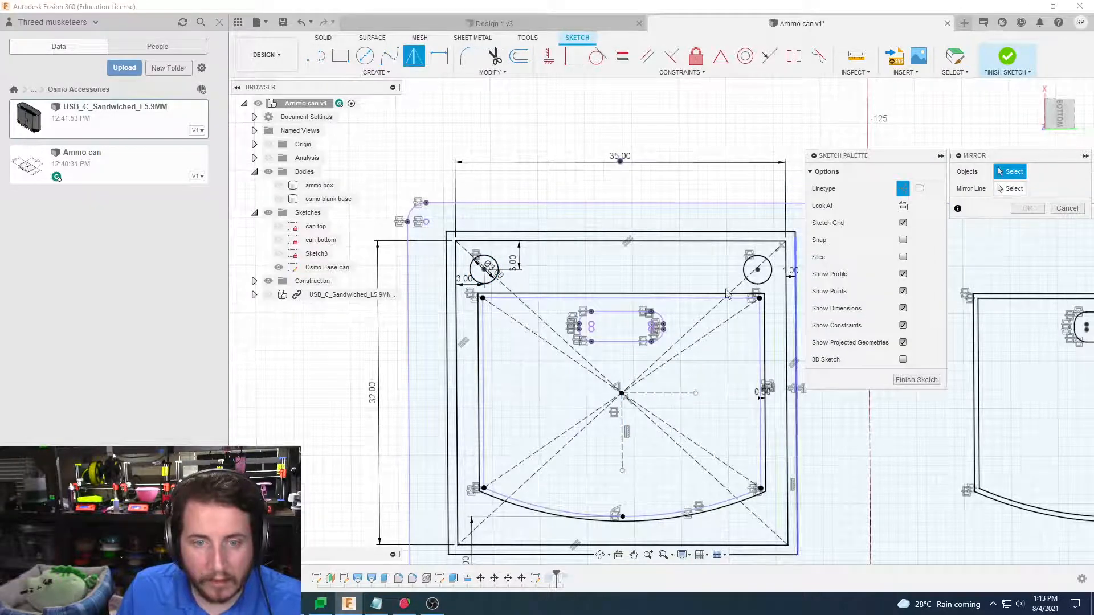
left_click(771, 276)
left_click(480, 277)
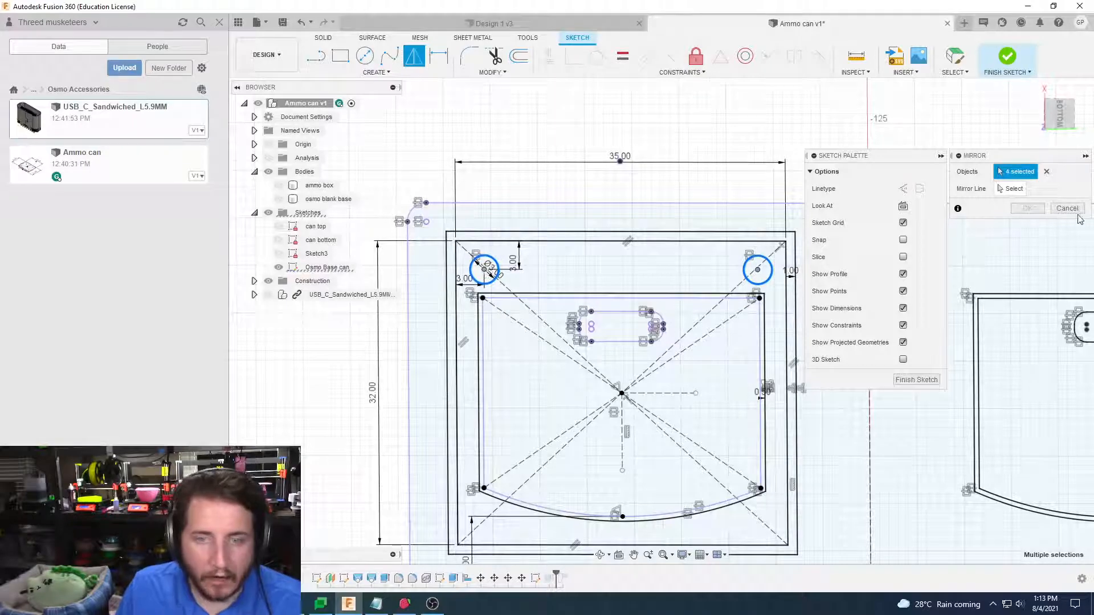
left_click(1012, 189)
left_click(662, 394)
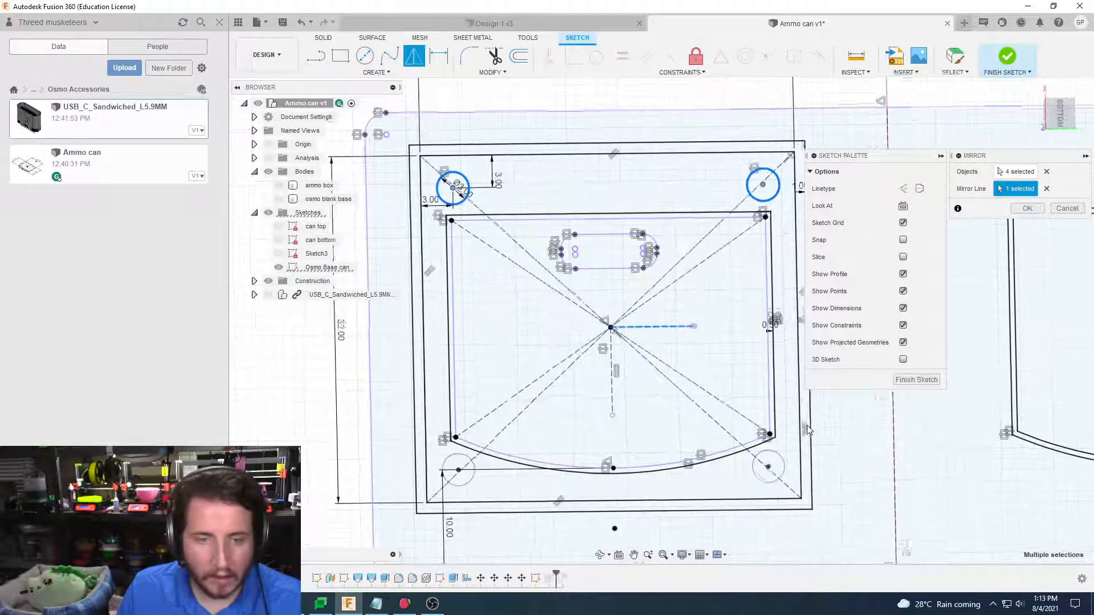
left_click(1027, 209)
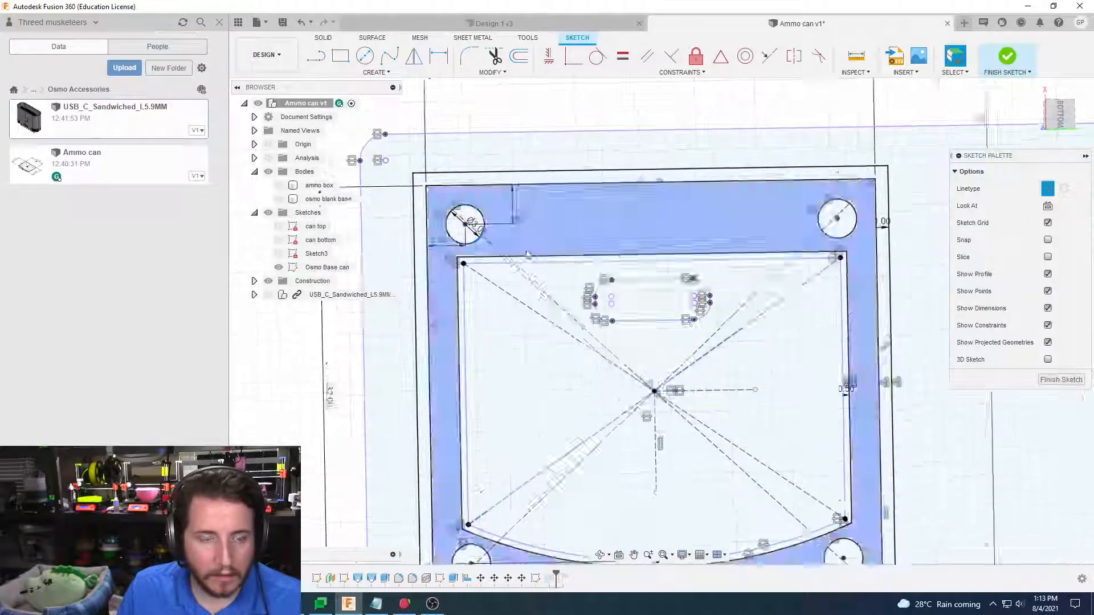
Set the dimensioned corner circle's vertical and horizontal offsets from the inner frame edges to 2 mm
left_click(590, 244)
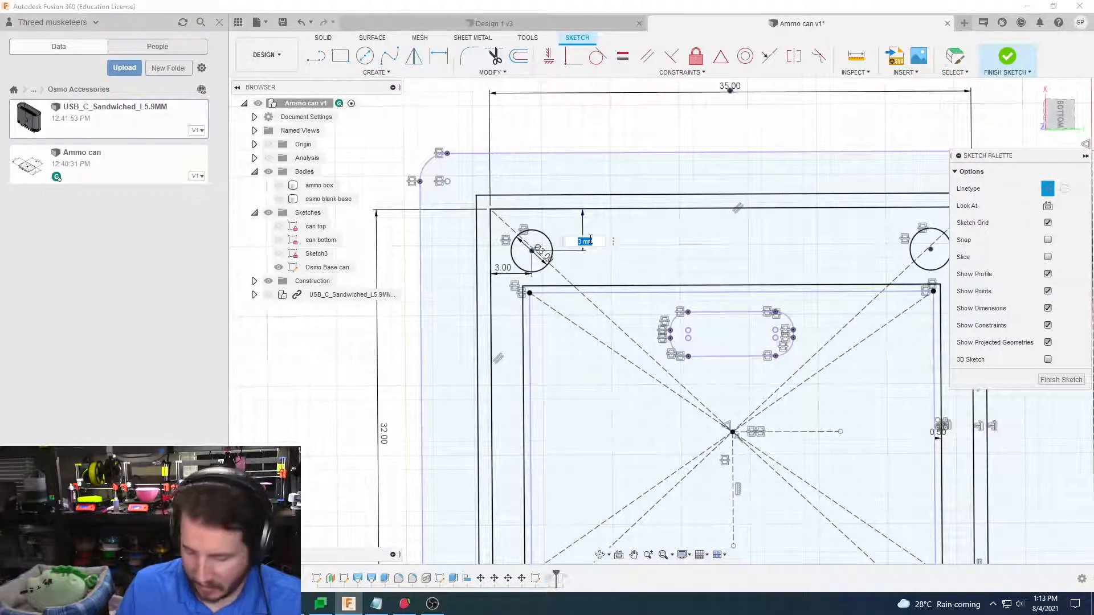
type("2")
key("Return")
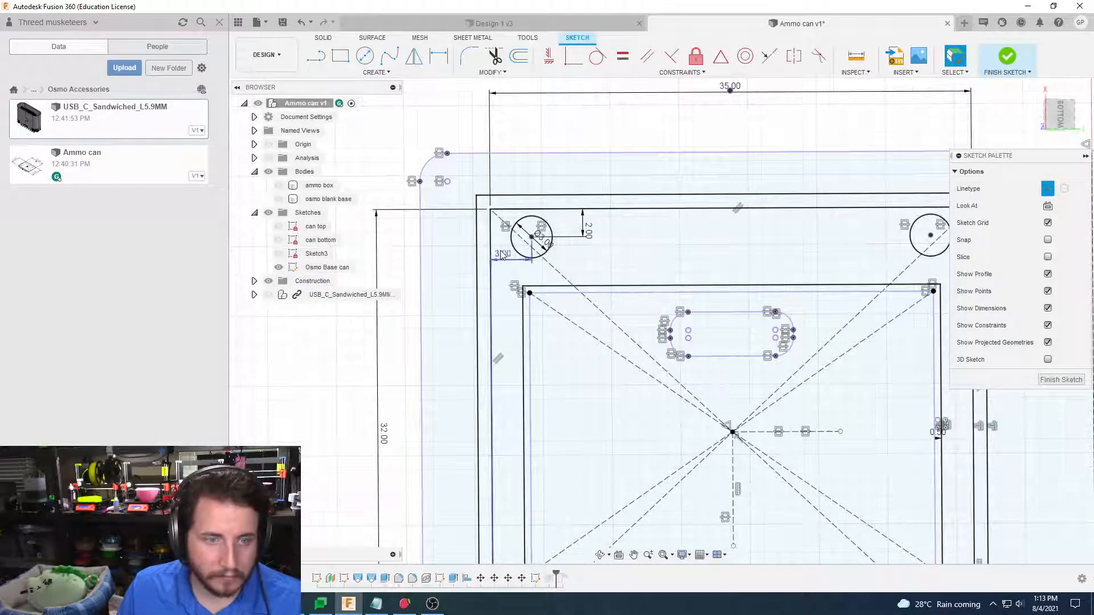
double_click(503, 257)
type("2")
key("Return")
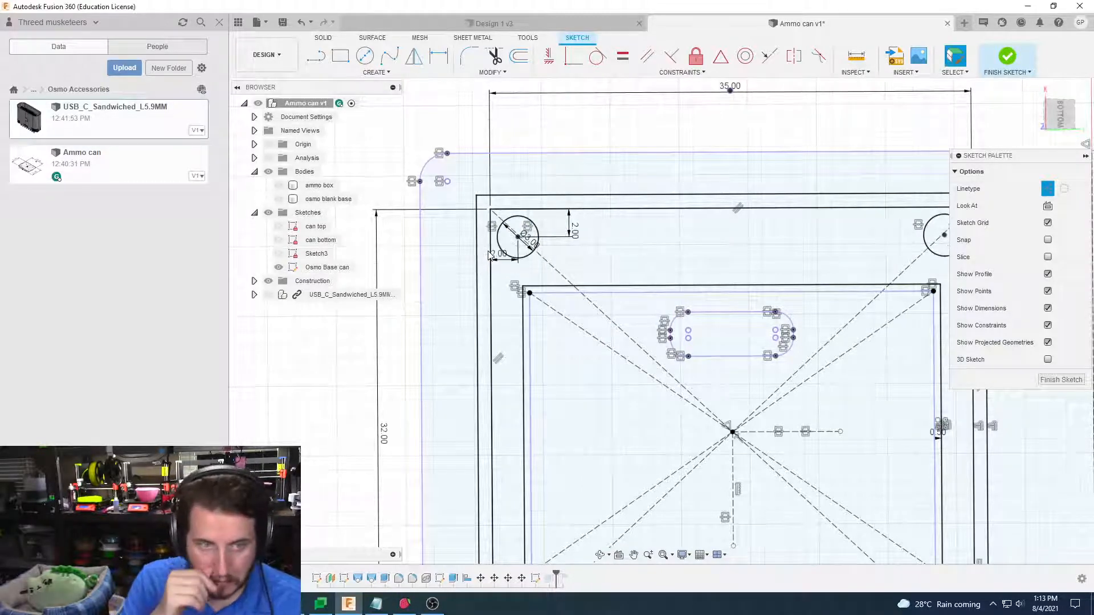
Set both the horizontal and vertical offsets of the dimensioned corner circle to 3 mm
scroll(490, 257, "up", 5)
scroll(520, 350, "down", 1)
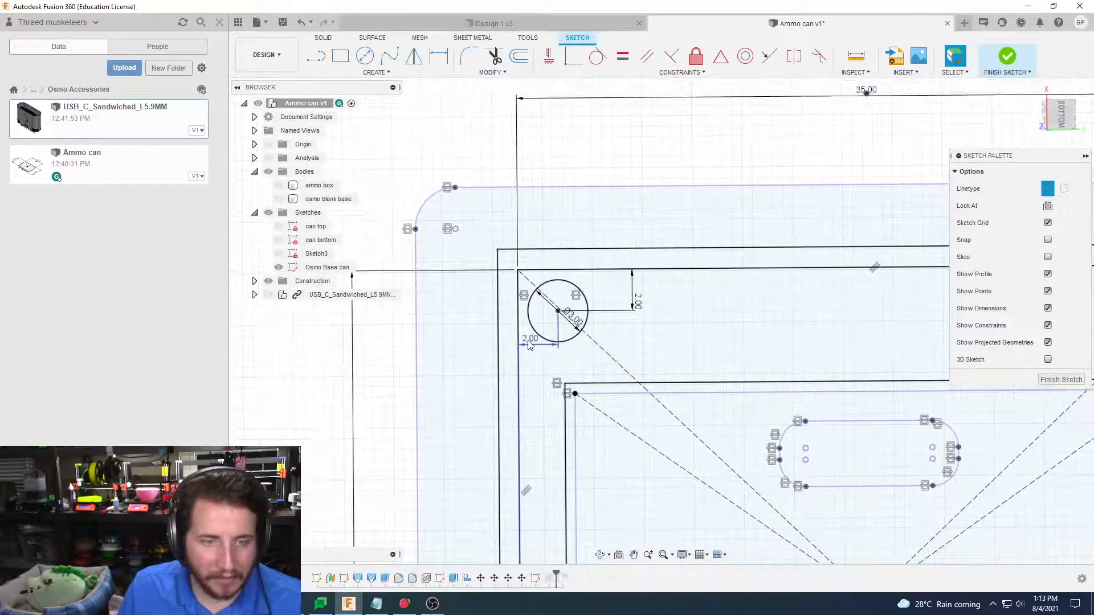
double_click(542, 344)
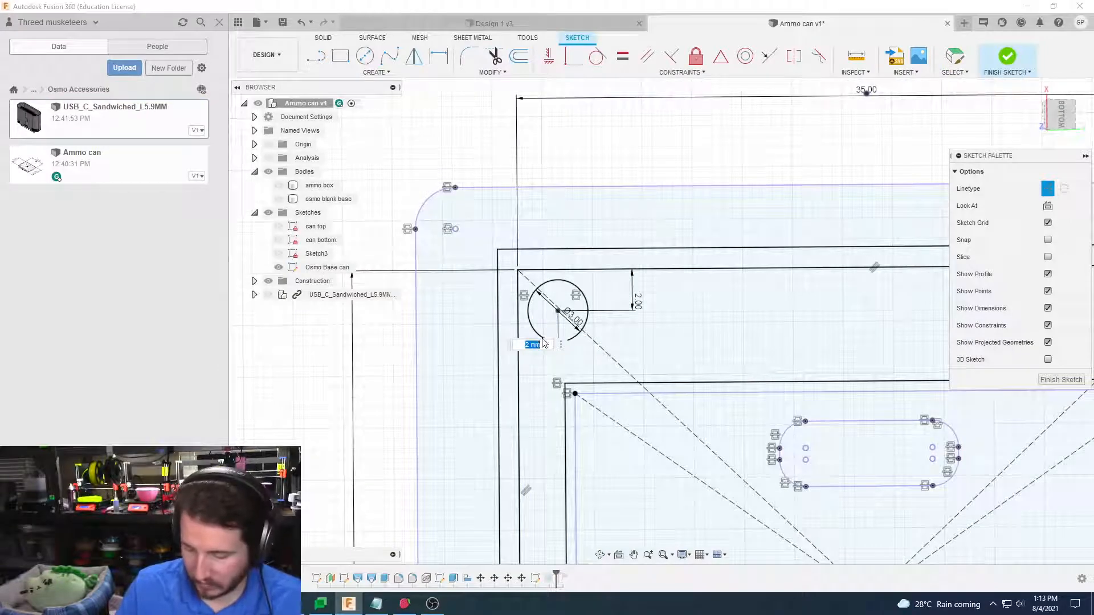
type("3")
key("Return")
double_click(659, 304)
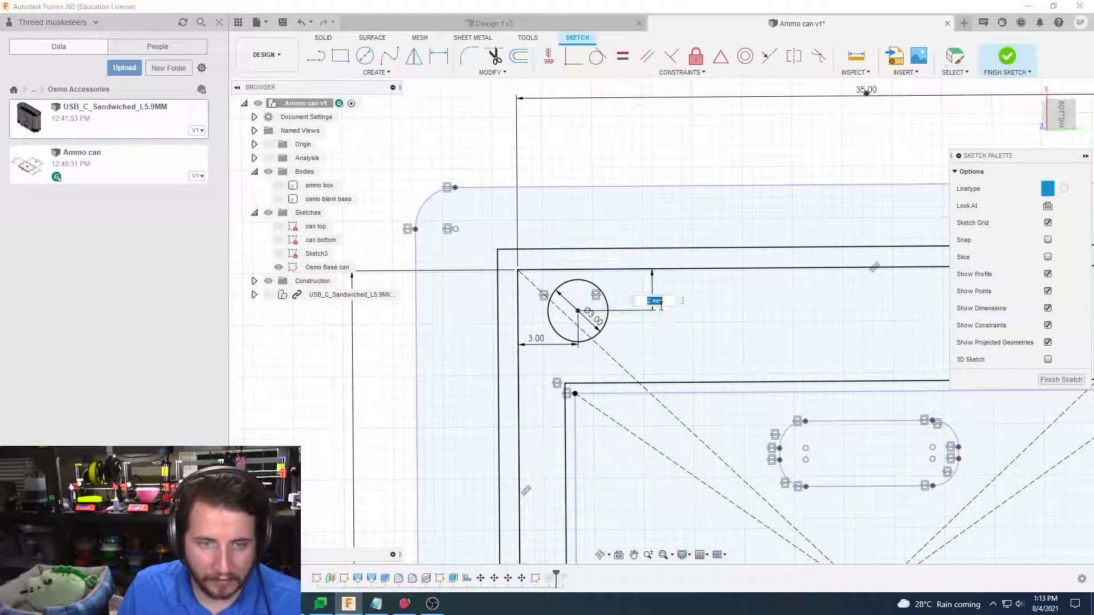
key("Return")
scroll(662, 310, "down", 5)
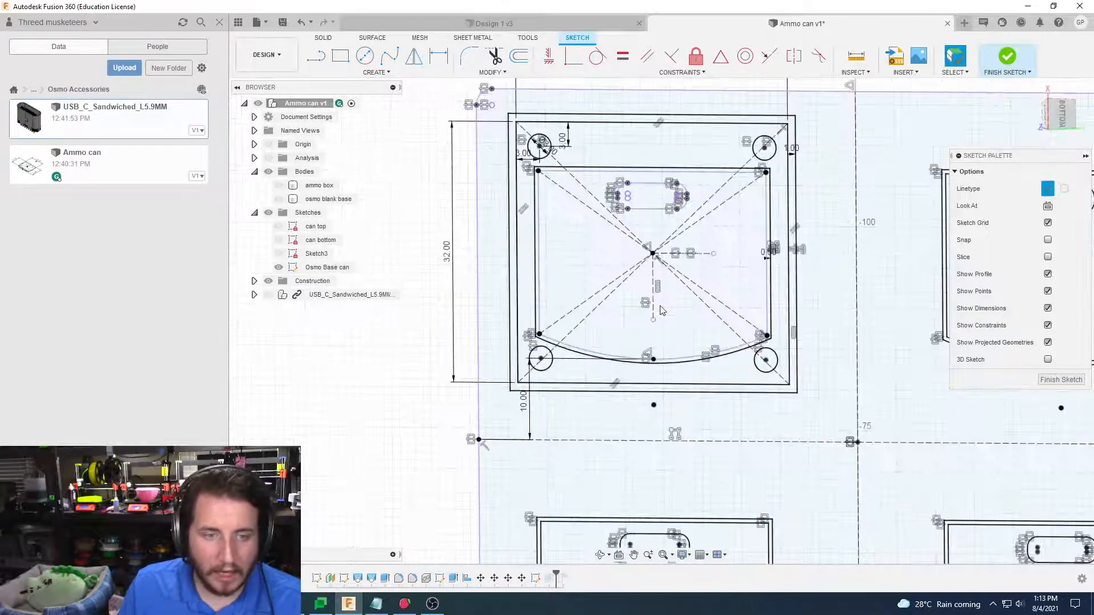
Finish the sketch and check the gap between the first pocket's curved edge and the adjacent corner circle
scroll(662, 311, "up", 4)
left_click(1052, 380)
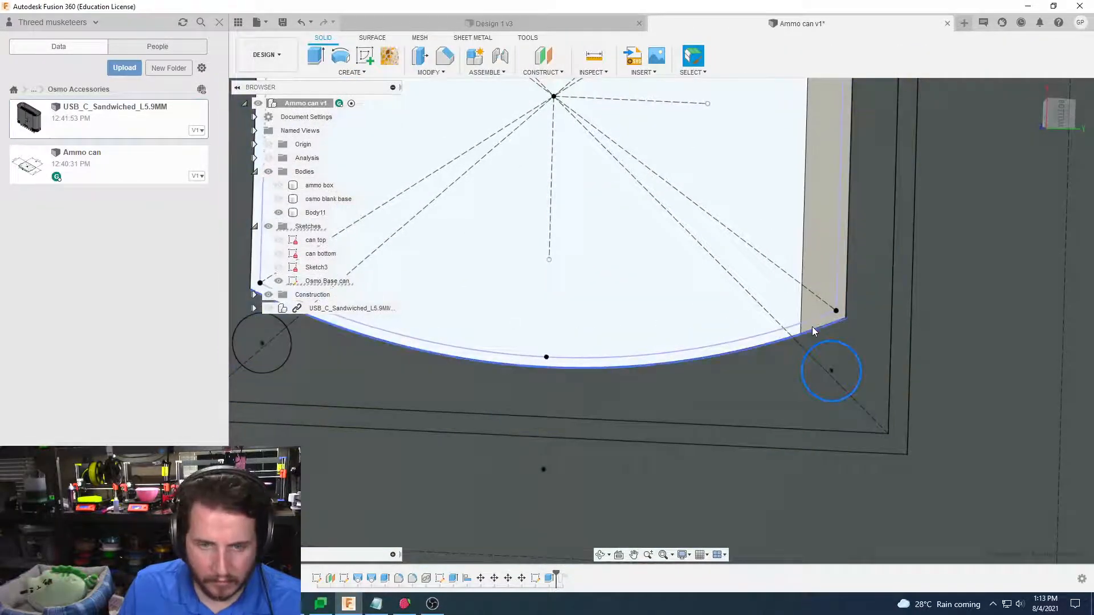
scroll(814, 332, "down", 5)
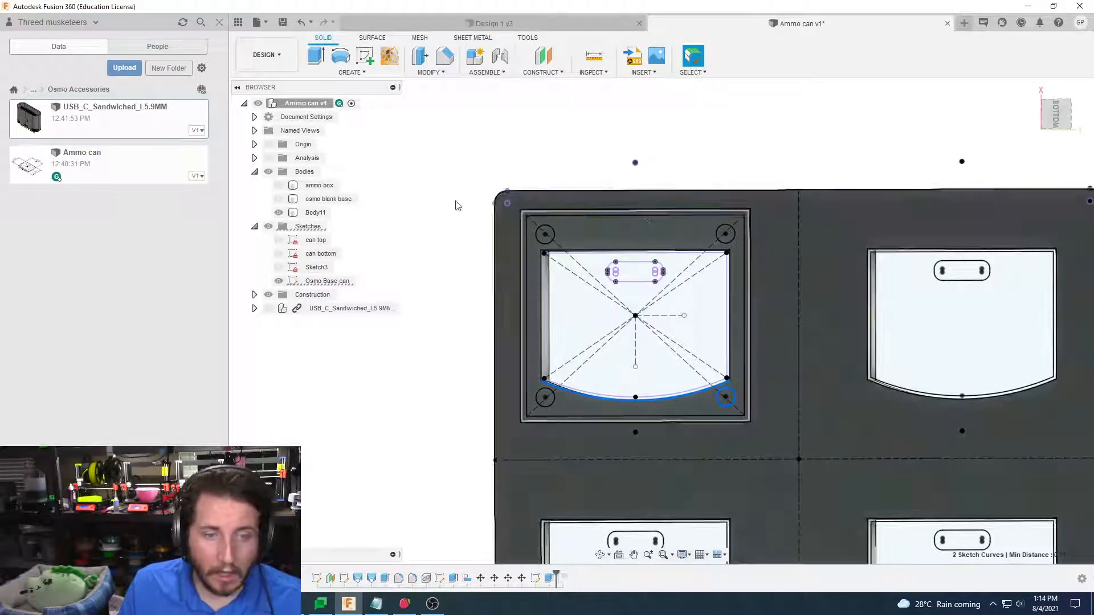
scroll(410, 203, "down", 3)
scroll(446, 403, "down", 3)
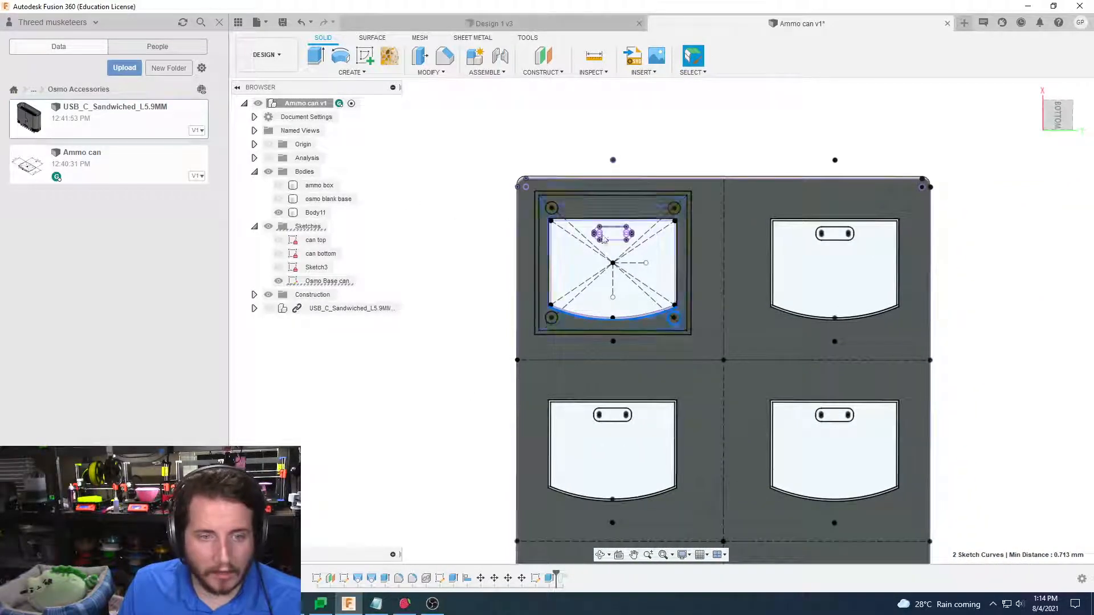
scroll(572, 336, "up", 3)
Reopen the Osmo Base can sketch and inspect the rectangular pattern settings of the divider construction line beside the framed pocket
double_click(534, 580)
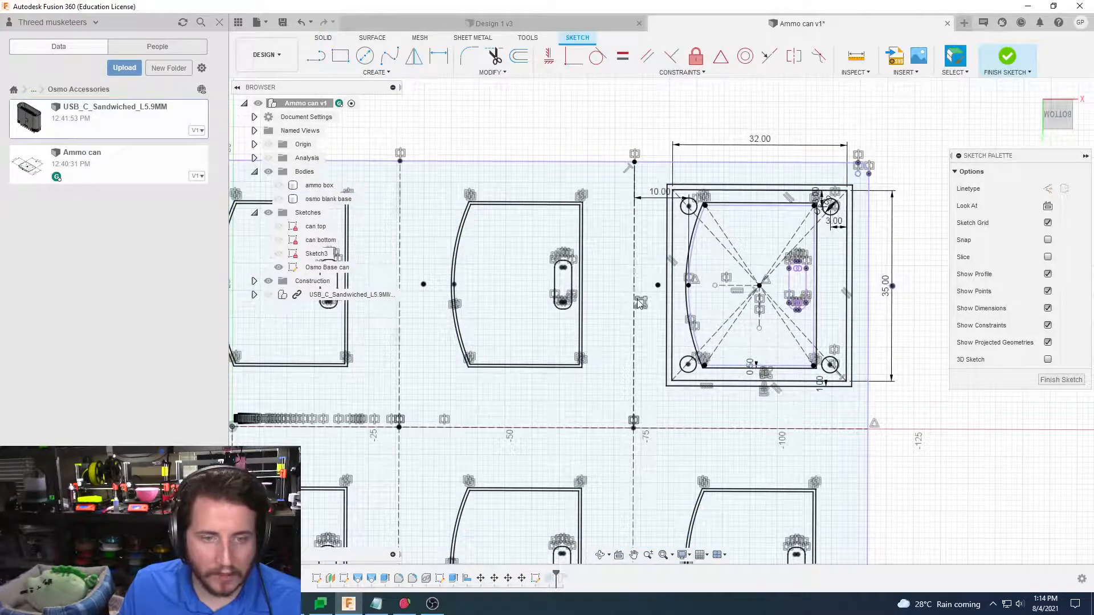
double_click(640, 304)
middle_click_drag(641, 305, 582, 296)
scroll(582, 296, "down", 1)
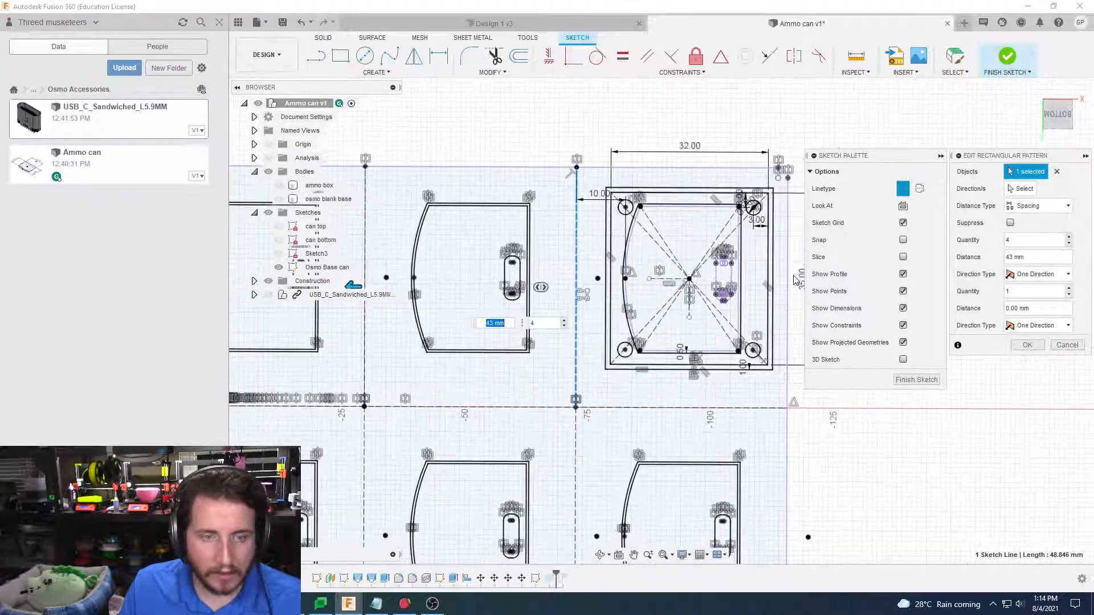
scroll(796, 279, "down", 4)
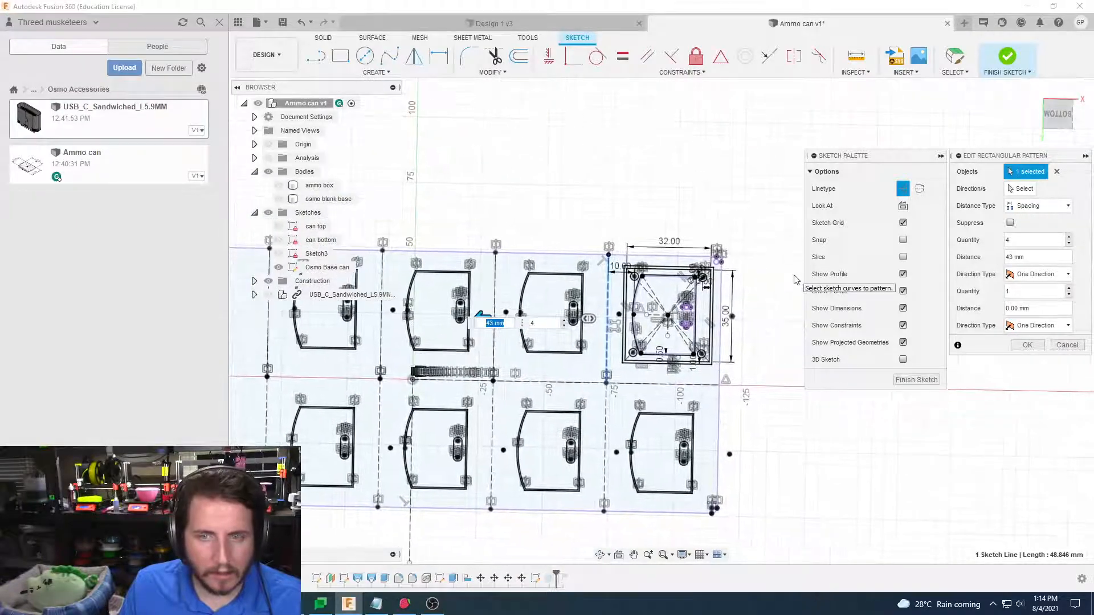
left_click(1064, 345)
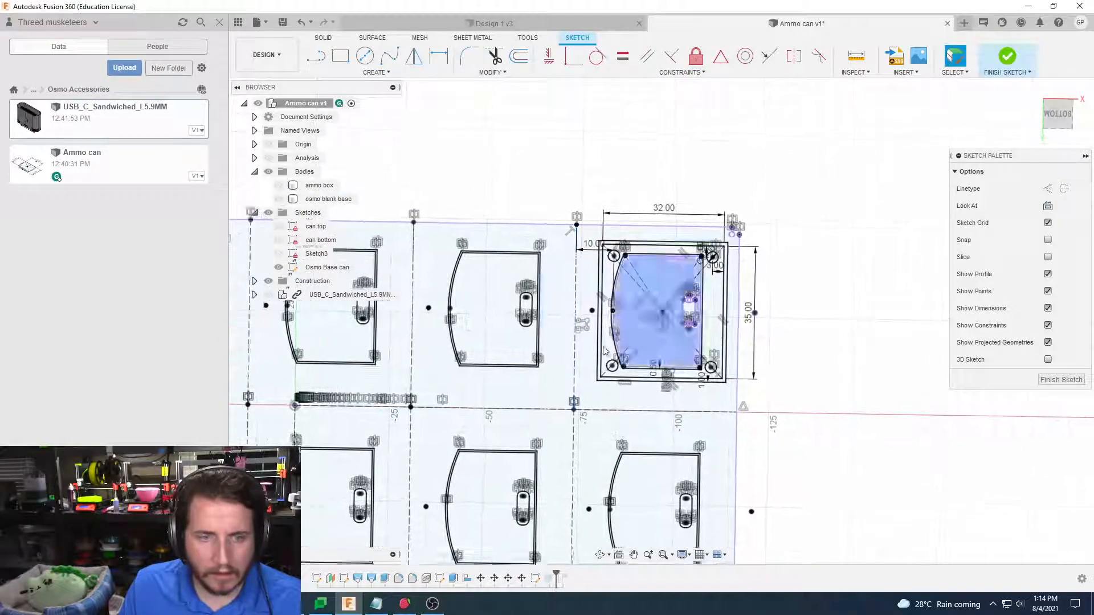
double_click(587, 332)
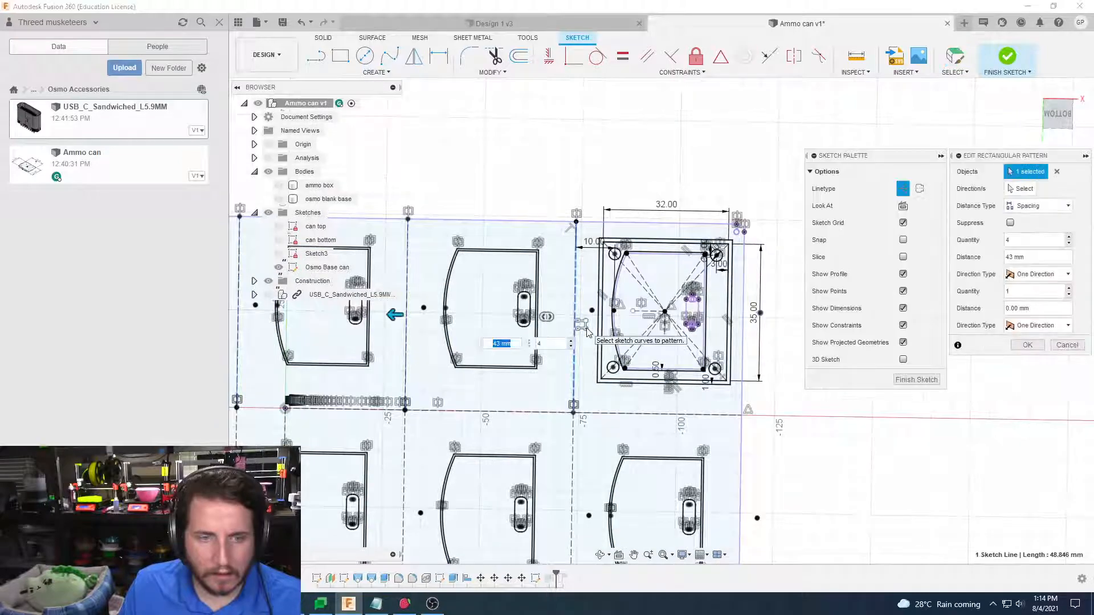
left_click(1028, 345)
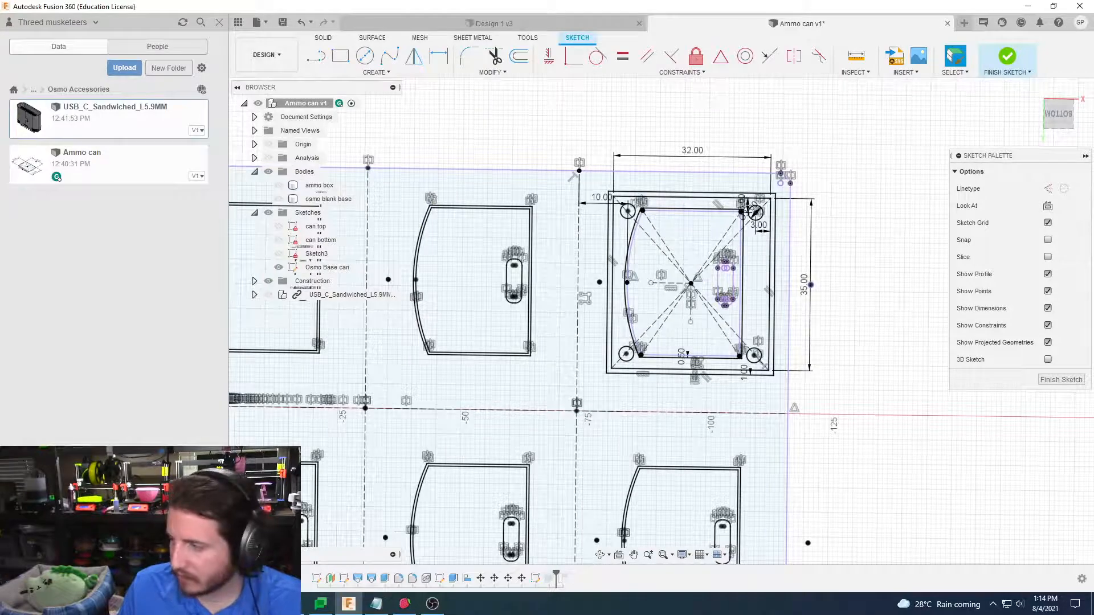
left_click(376, 72)
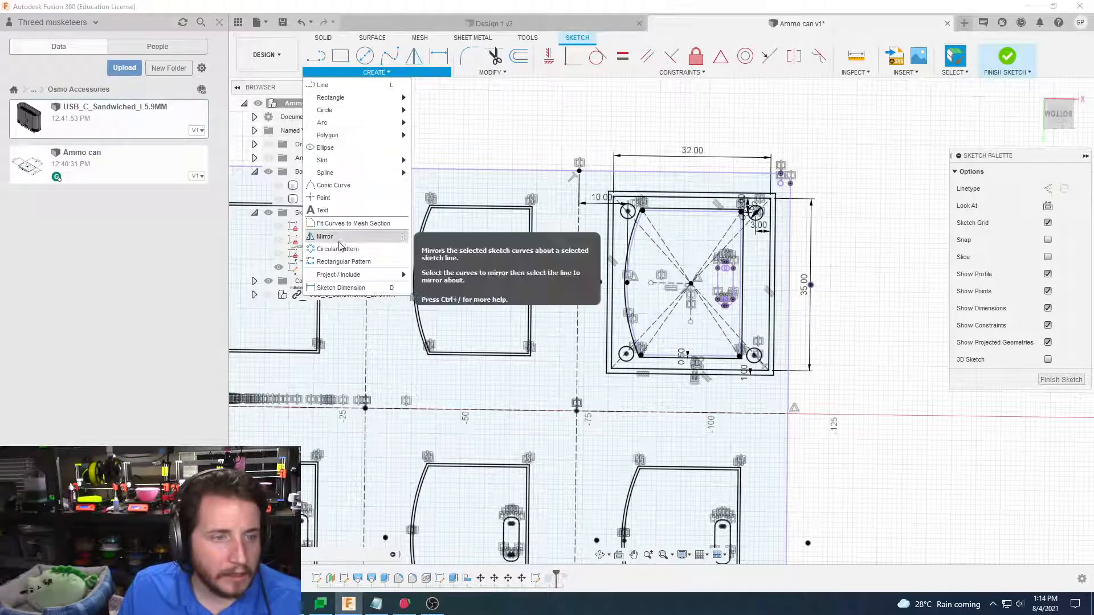
left_click(344, 262)
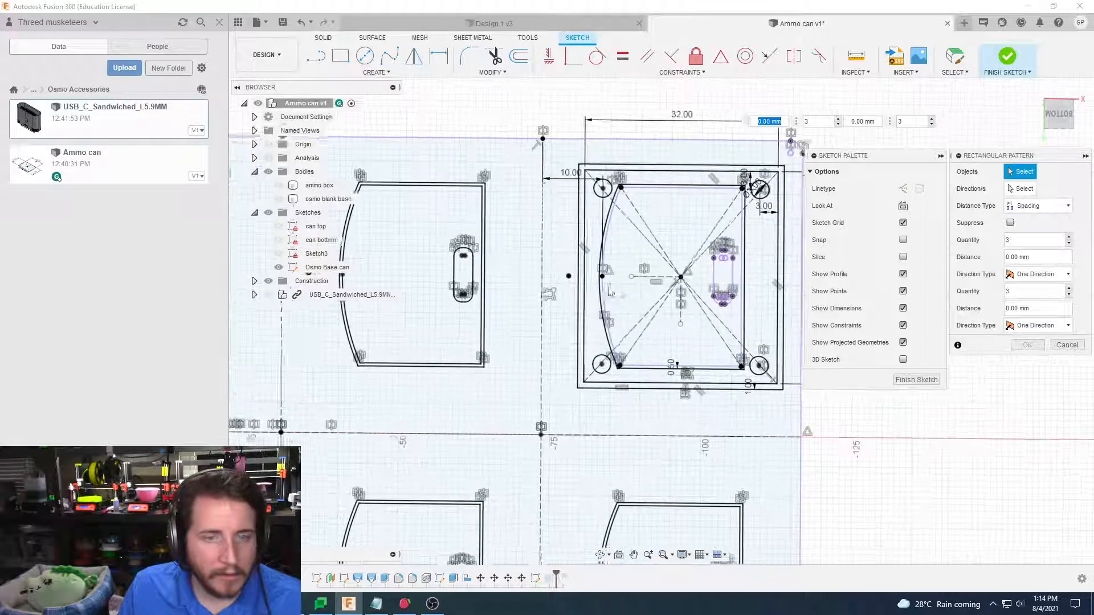
left_click(569, 197)
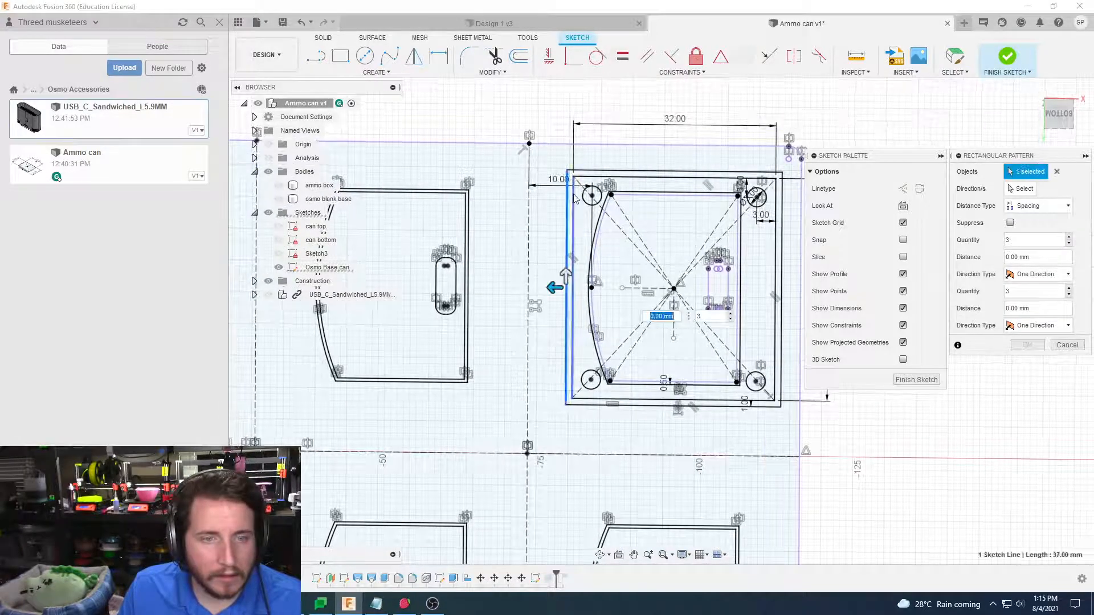
left_click(588, 184)
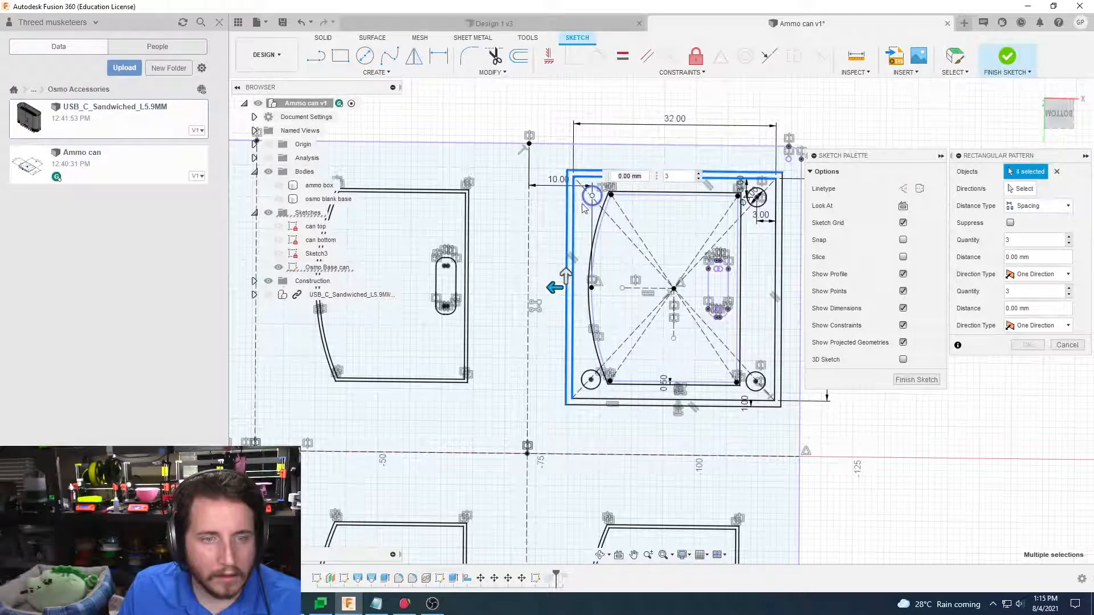
left_click(587, 204)
left_click(767, 202)
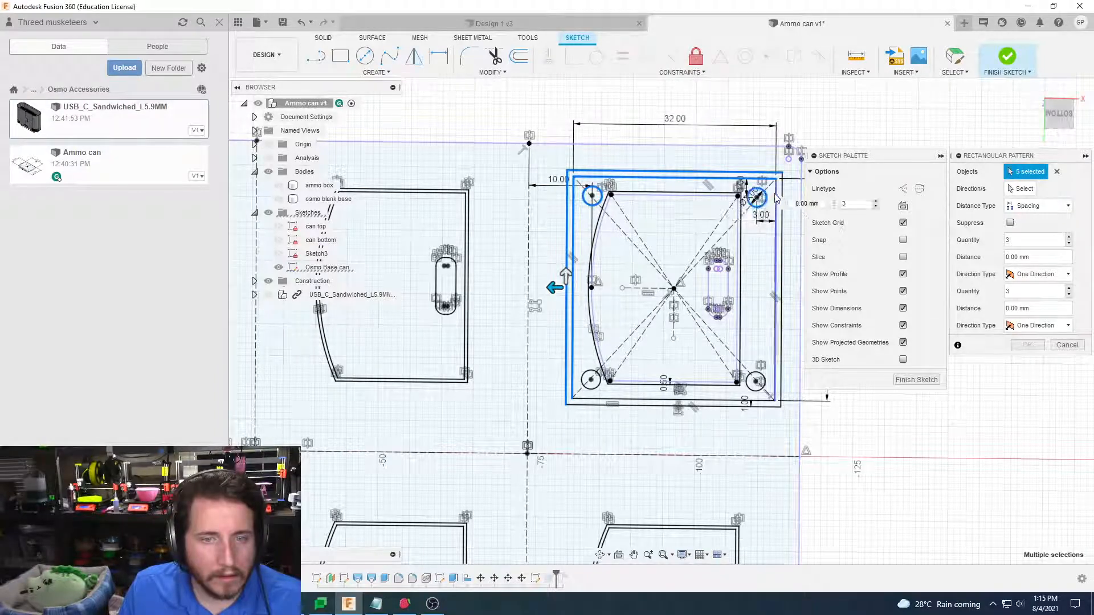
left_click(784, 184)
middle_click_drag(784, 184, 758, 152)
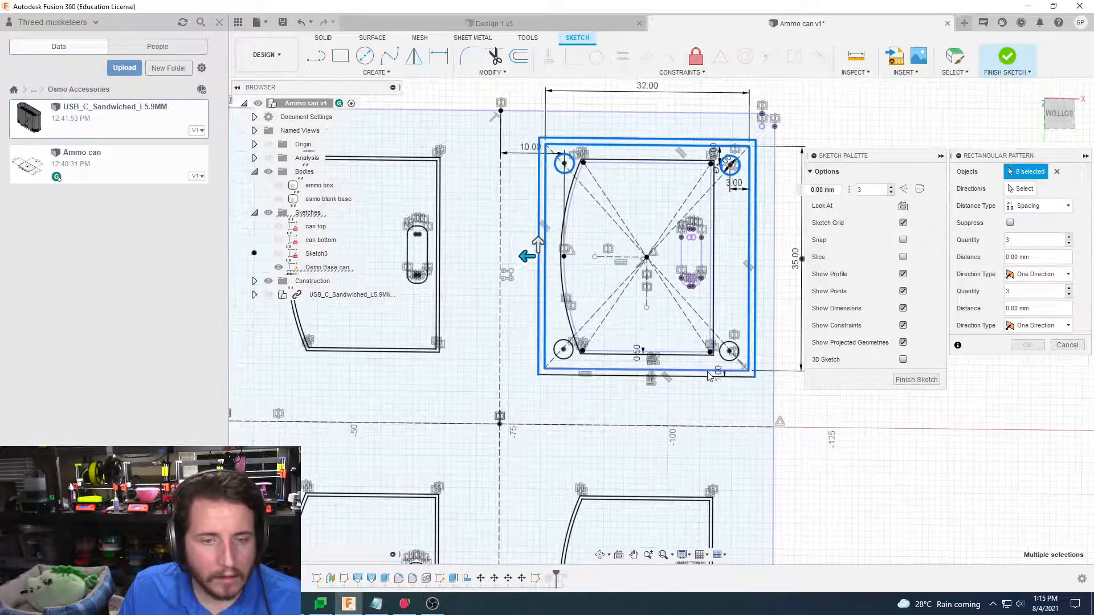
left_click(704, 376)
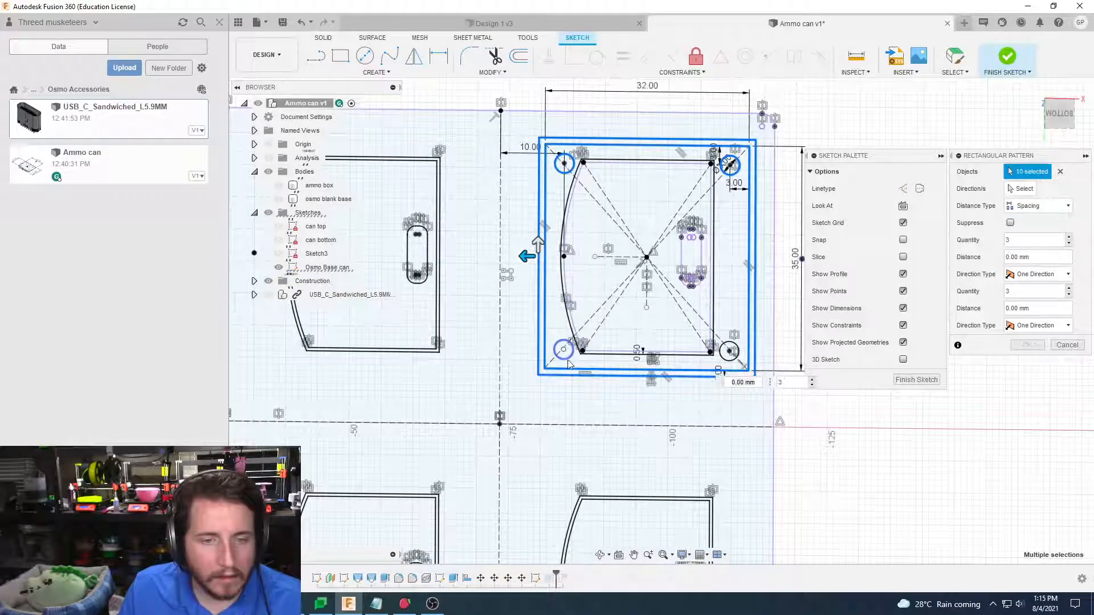
scroll(740, 351, "down", 2)
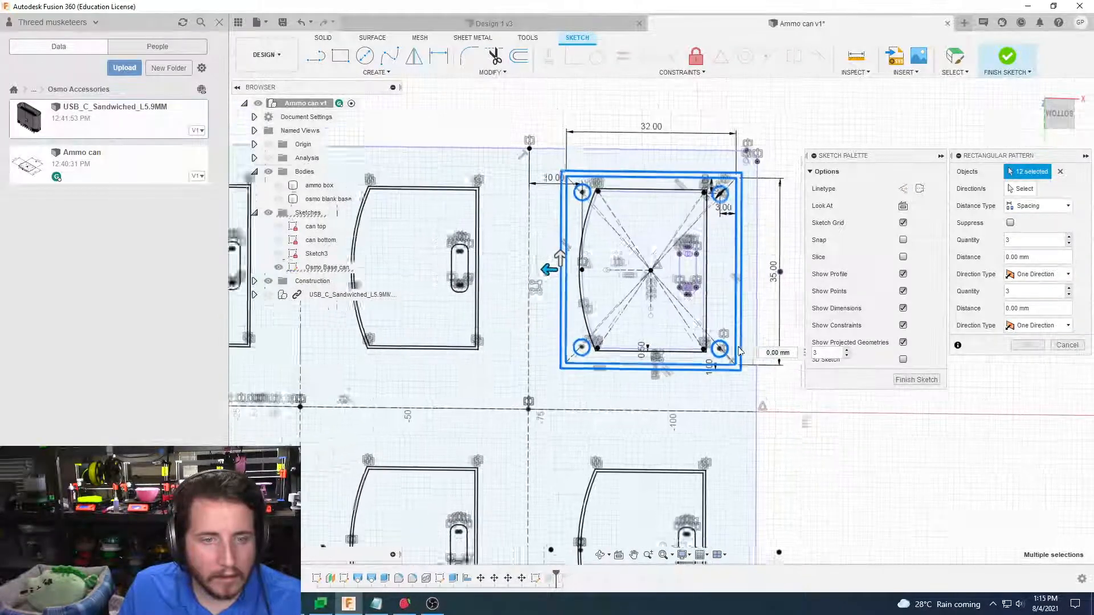
left_click(1066, 345)
scroll(921, 359, "down", 2)
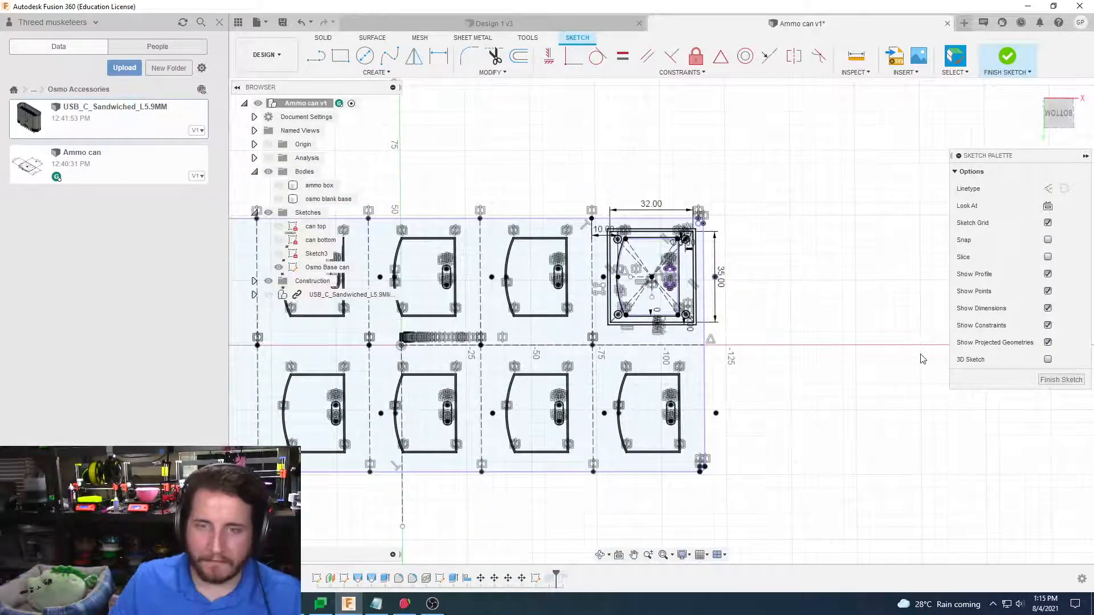
middle_click_drag(856, 332, 882, 354)
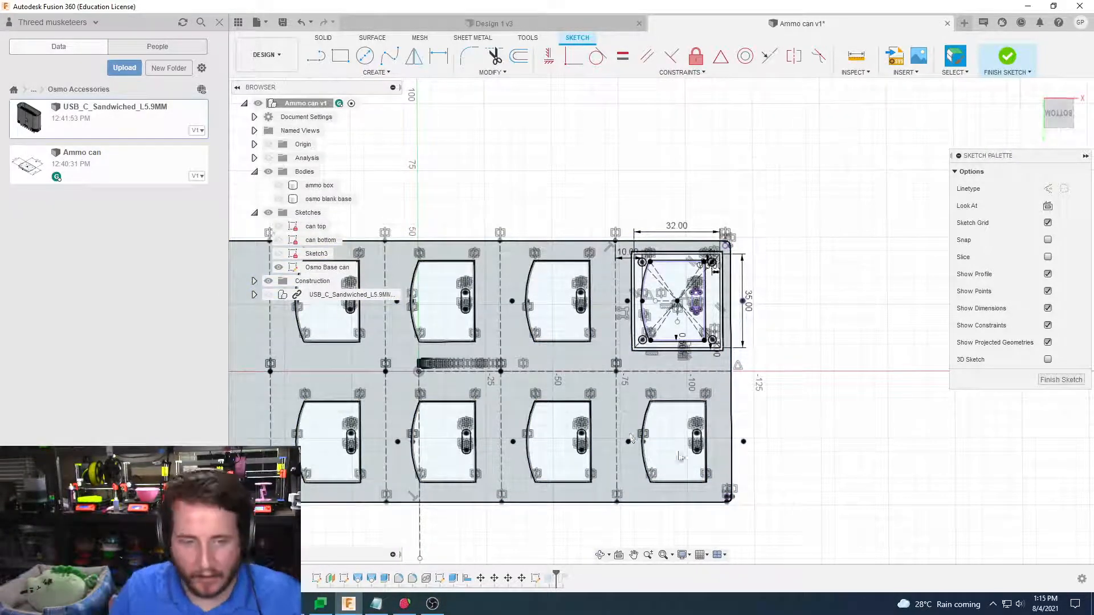
Finish the sketch and cut the frame profiles, including the four corner circles, 3 mm deep into the tray around the first pocket
left_click(1059, 380)
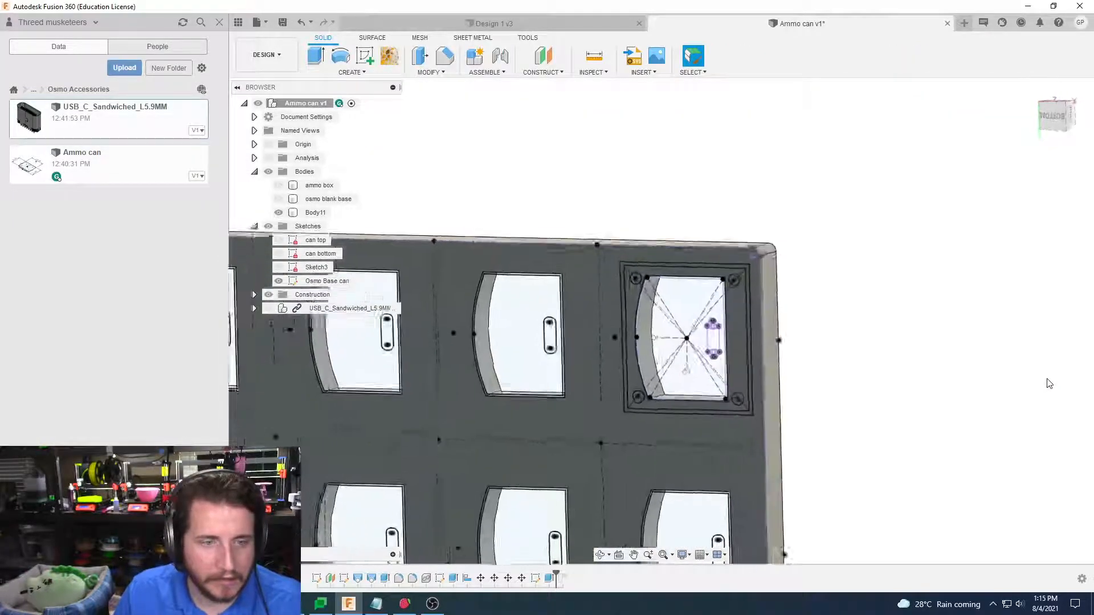
key("e")
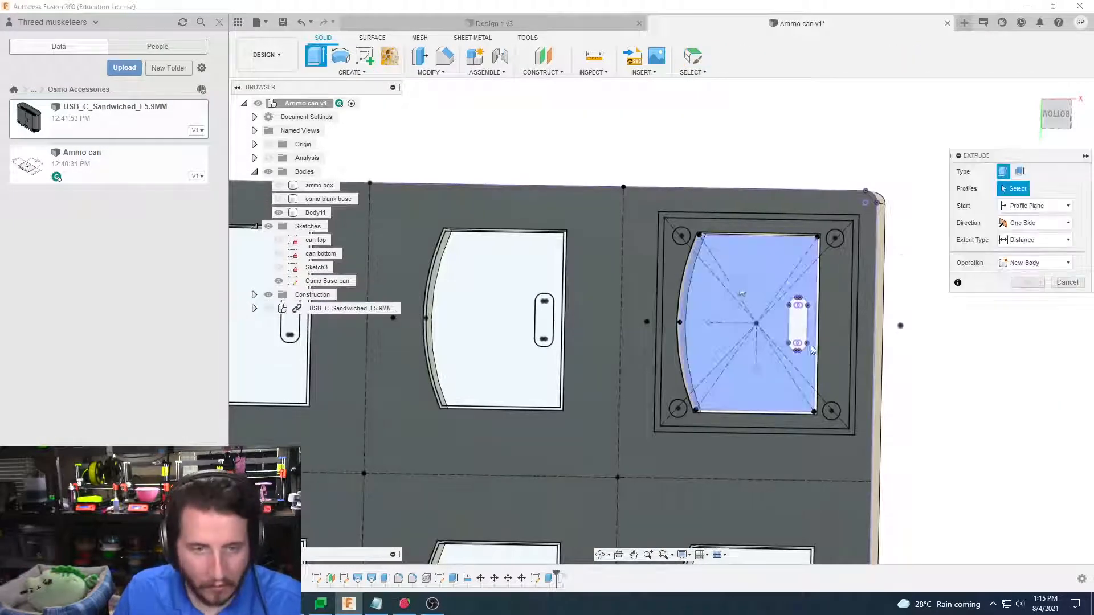
scroll(673, 285, "up", 2)
left_click(665, 282)
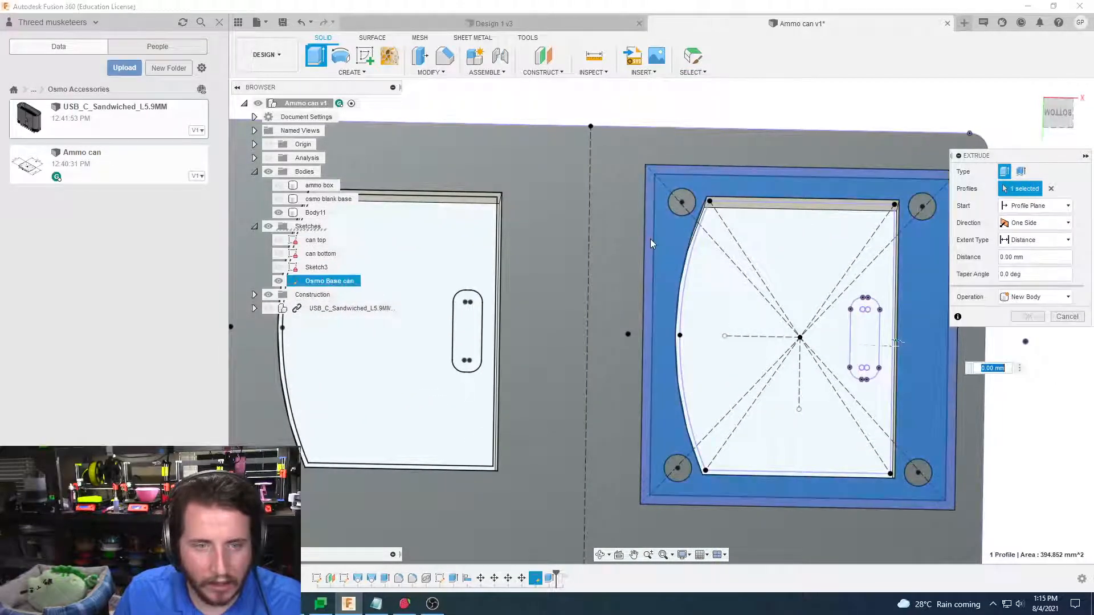
left_click(651, 238)
left_click(681, 206)
left_click(915, 212)
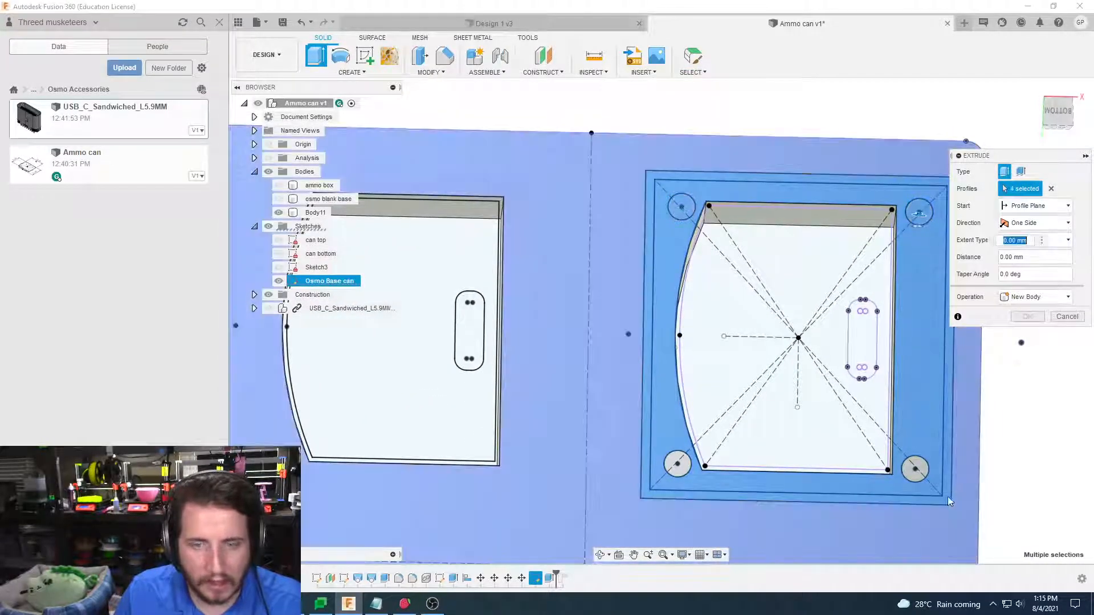
left_click(915, 469)
left_click(678, 464)
middle_click_drag(678, 484, 994, 454, "shift")
scroll(677, 469, "down", 1)
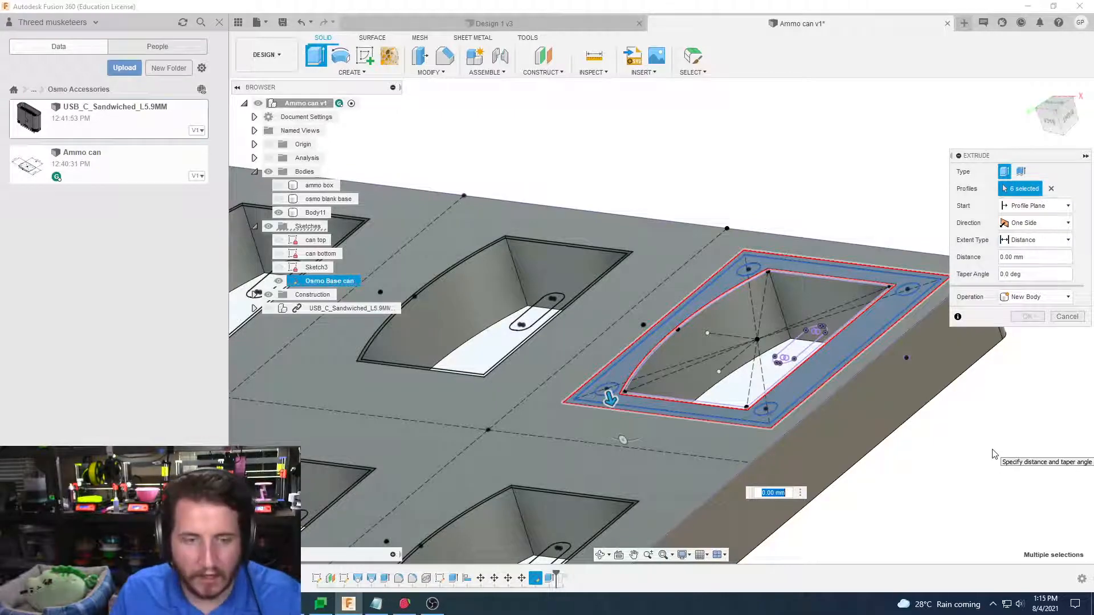
type("3")
middle_click_drag(994, 454, 947, 421, "shift")
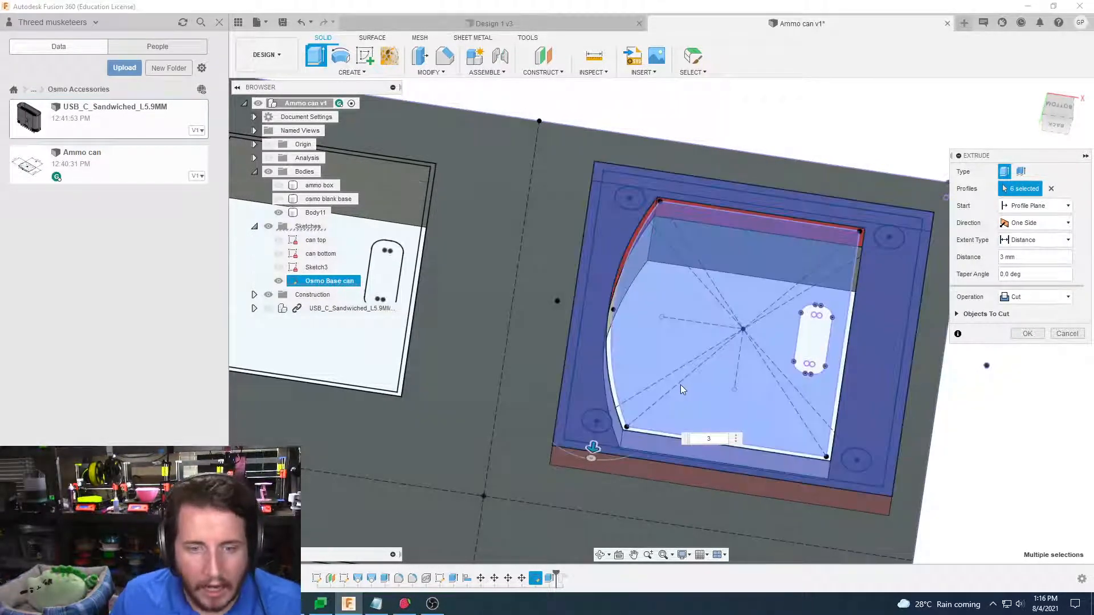
scroll(680, 385, "up", 5)
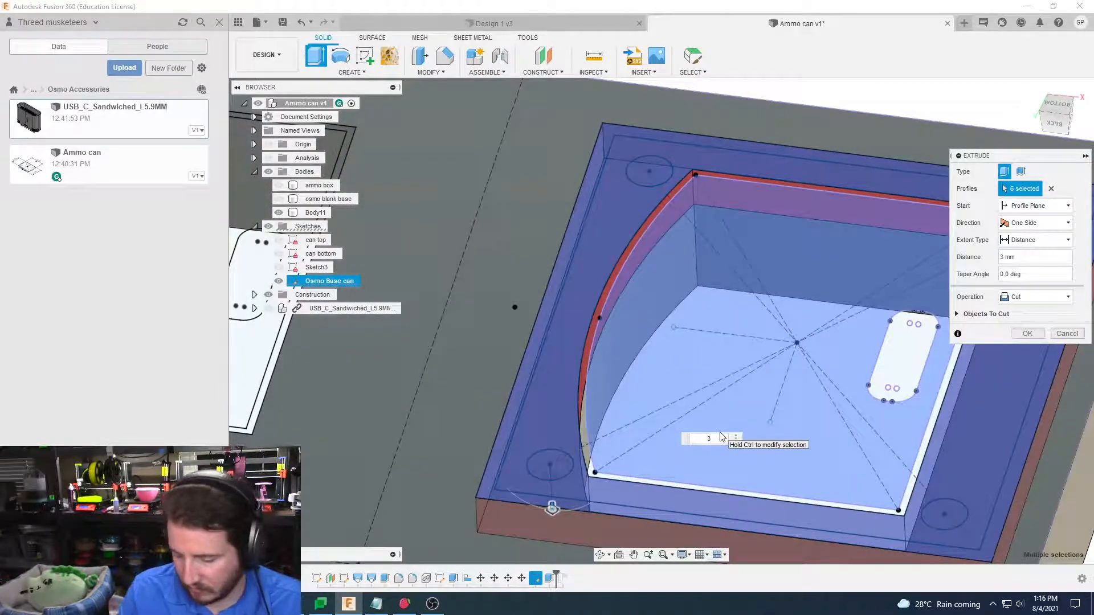
key("Return")
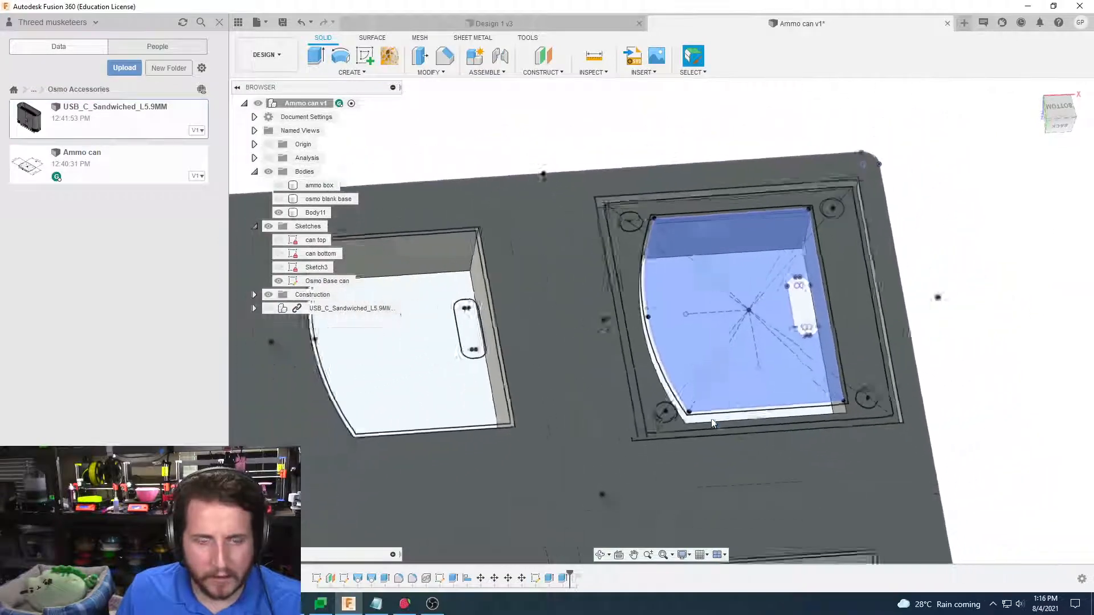
scroll(711, 418, "up", 3)
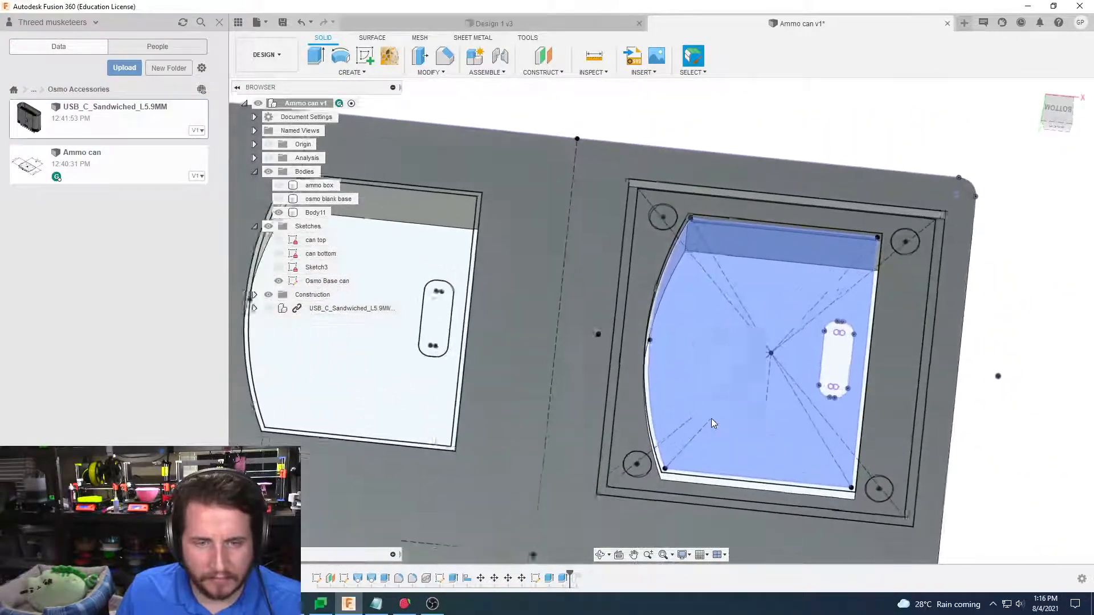
scroll(711, 419, "down", 1)
scroll(623, 470, "down", 2)
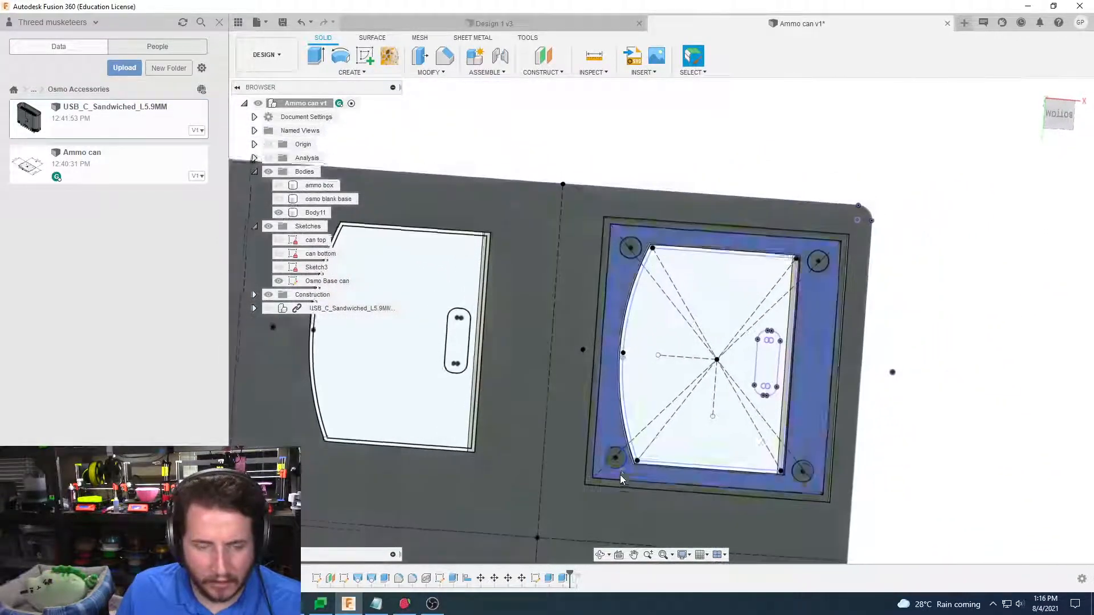
key("e")
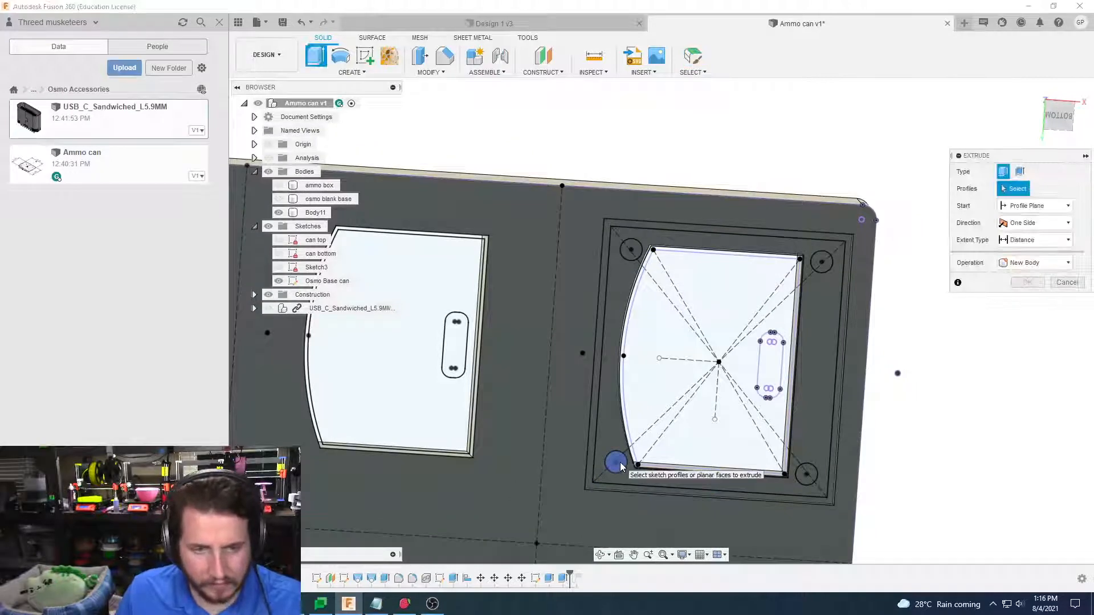
left_click(1065, 283)
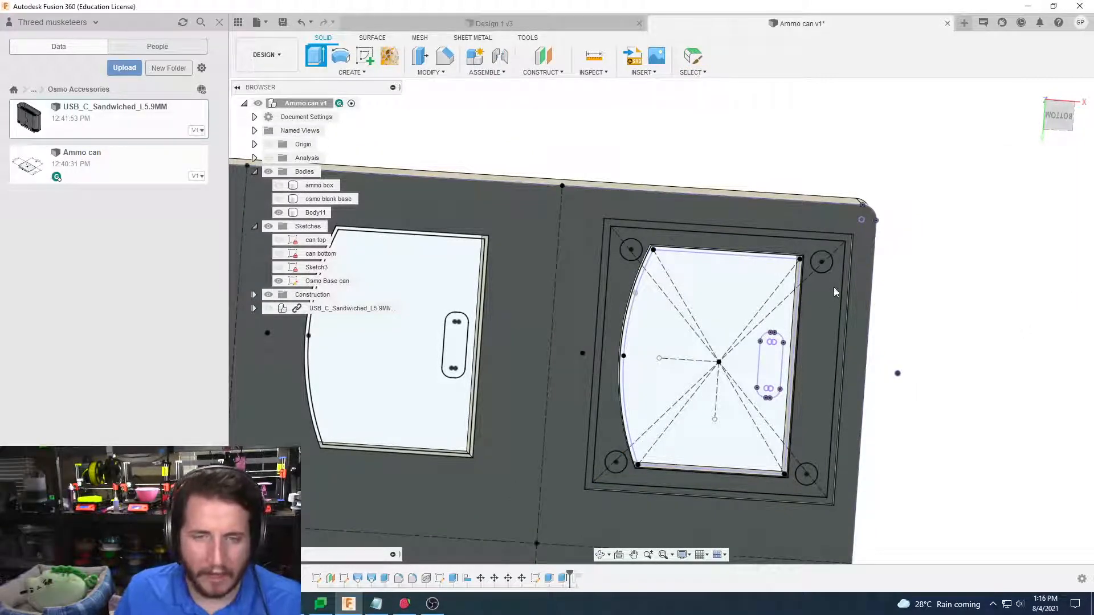
Show the ammo box body around the pocketed tray and turn on the section analysis
middle_click_drag(1033, 431, 1001, 352, "shift")
scroll(1001, 353, "down", 5)
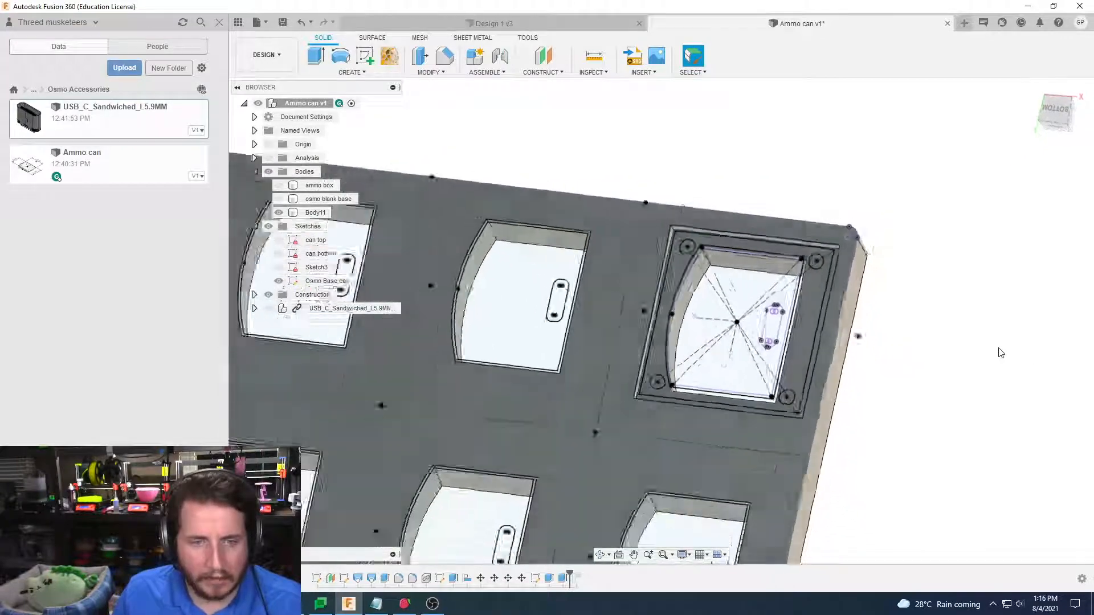
scroll(1001, 352, "down", 4)
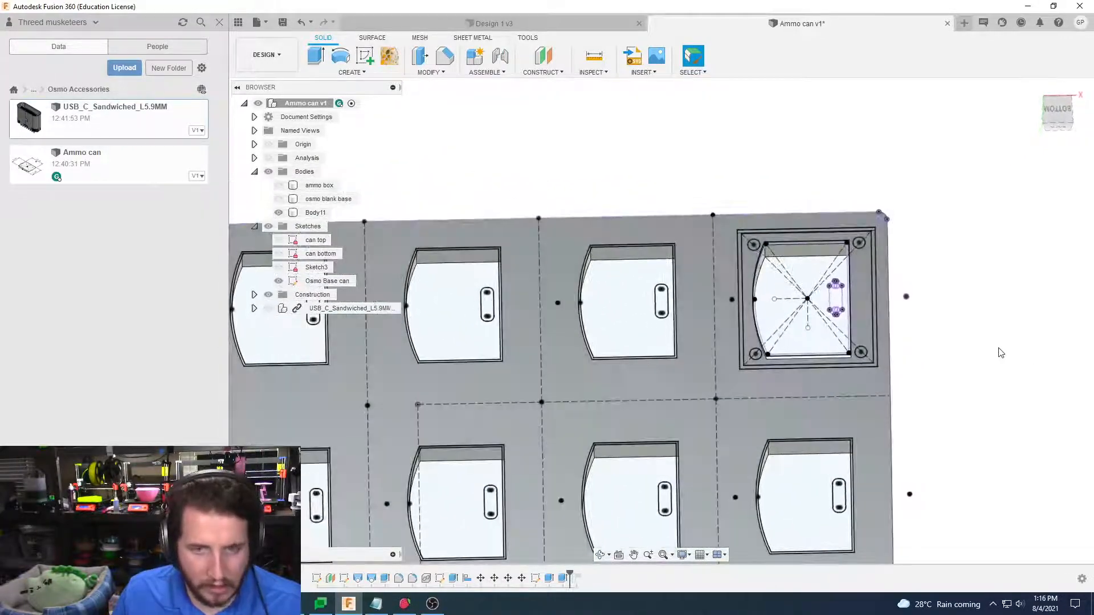
scroll(1001, 353, "down", 4)
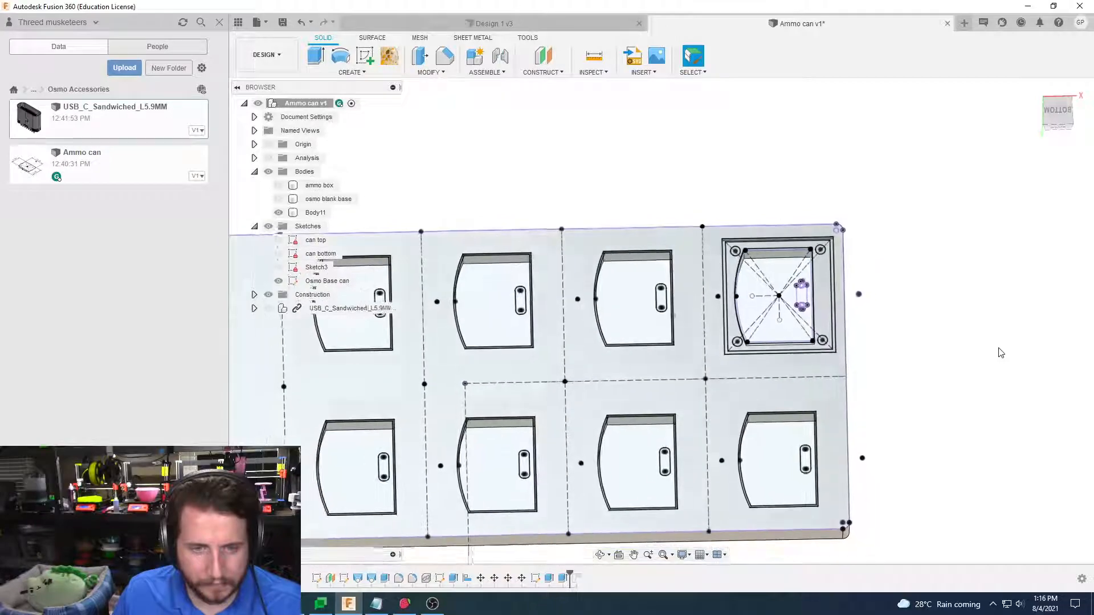
scroll(1002, 353, "down", 2)
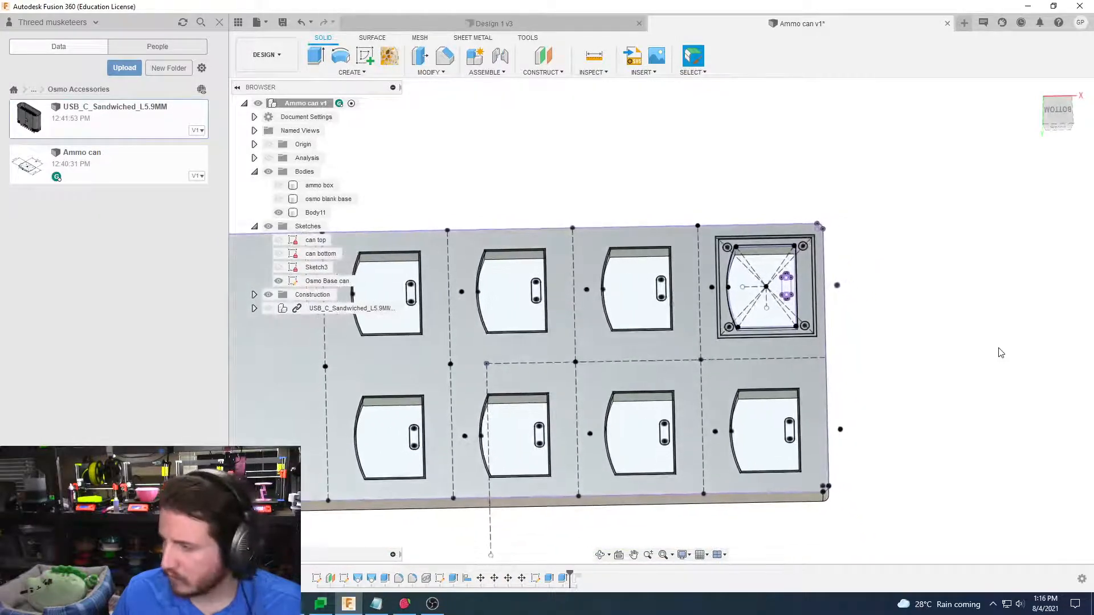
middle_click_drag(1001, 353, 885, 338, "shift")
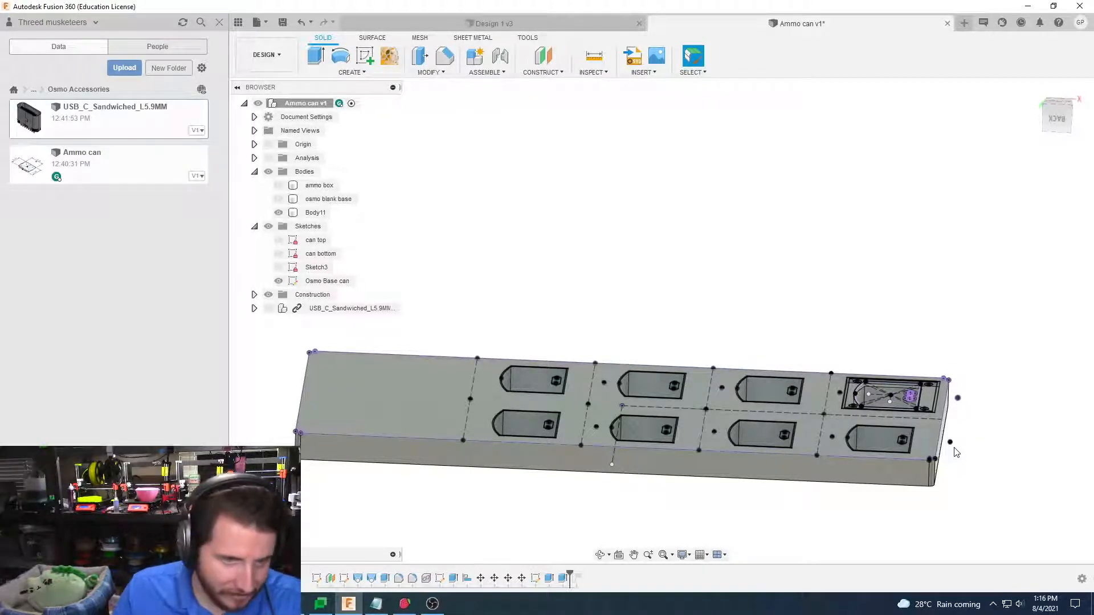
middle_click_drag(970, 431, 264, 197, "shift")
left_click(275, 185)
left_click(275, 186)
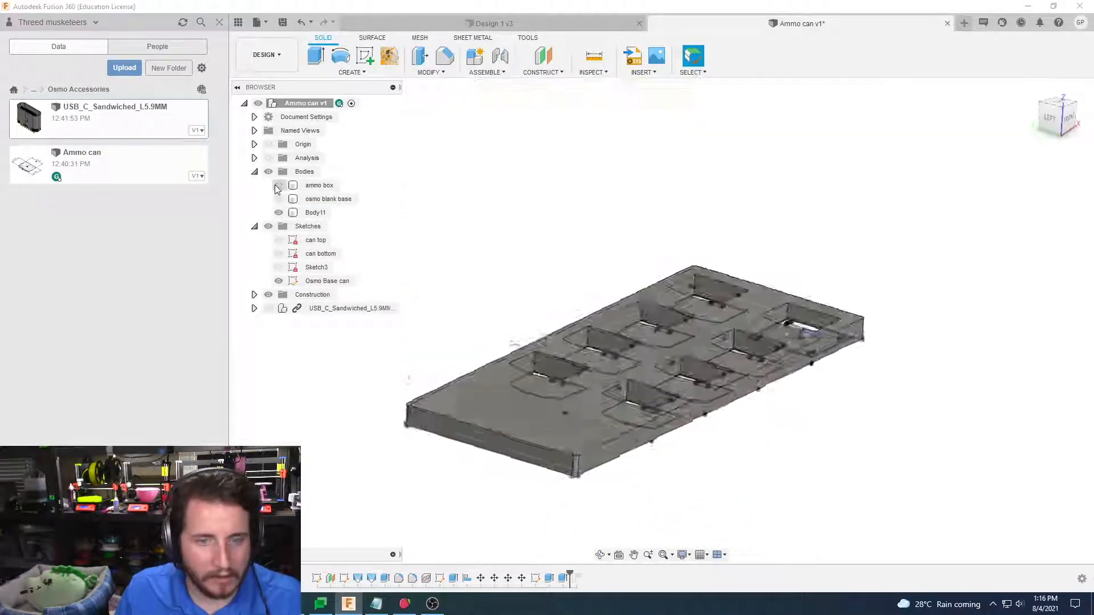
left_click(275, 185)
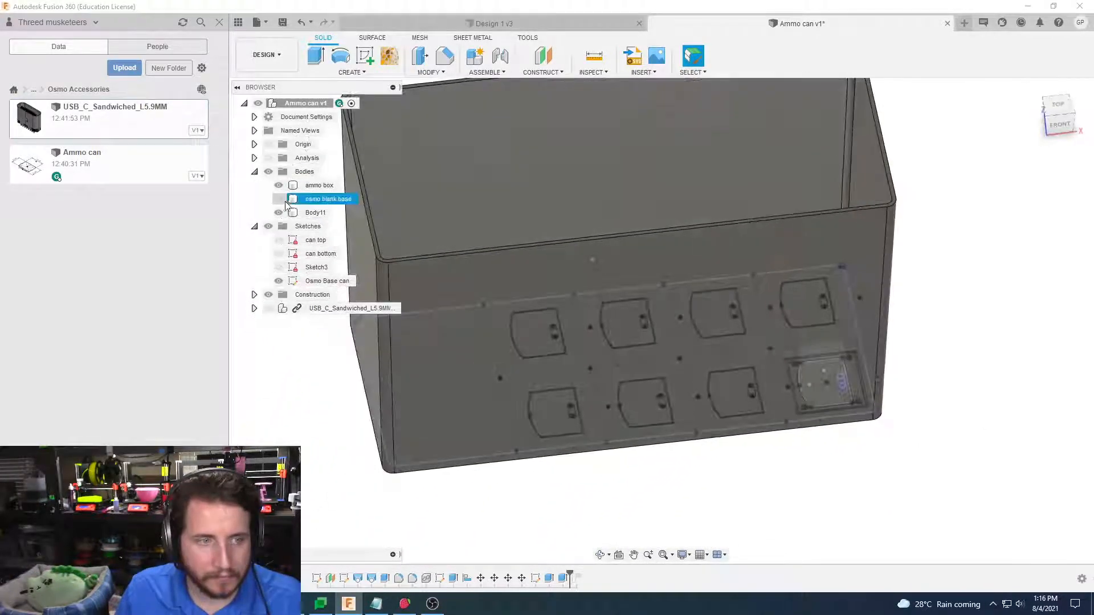
left_click(269, 158)
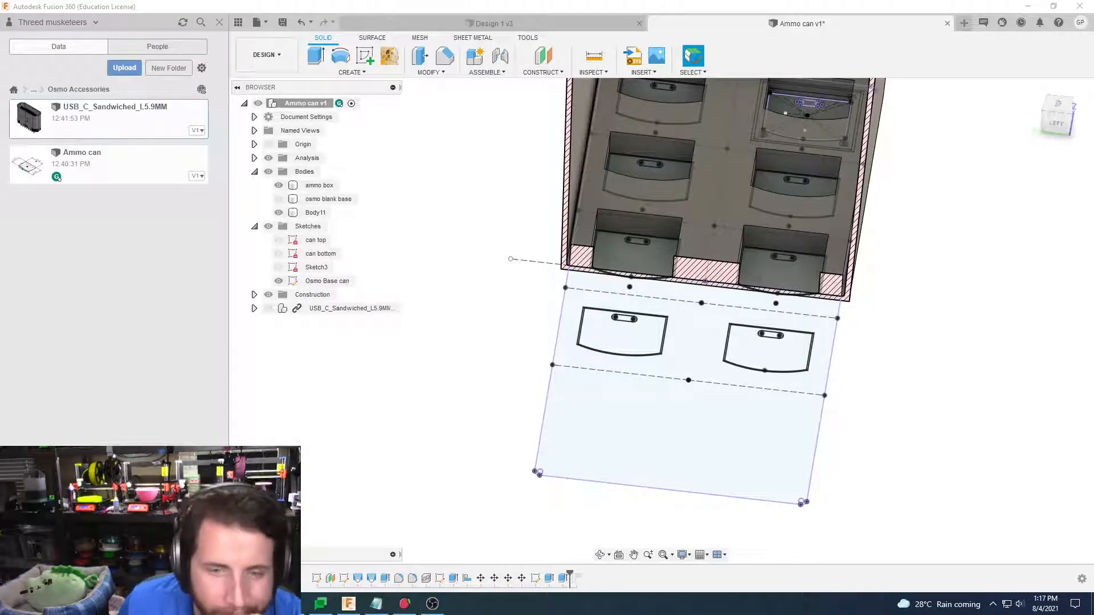
Examine from several angles how the tray and its pockets sit on the floor of the sectioned ammo box
middle_click_drag(950, 328, 938, 335, "shift")
scroll(647, 310, "up", 7)
mouse_move(427, 347)
middle_mouse_down("shift")
mouse_move(465, 305)
mouse_move(520, 358)
middle_mouse_up("shift")
scroll(471, 300, "down", 4)
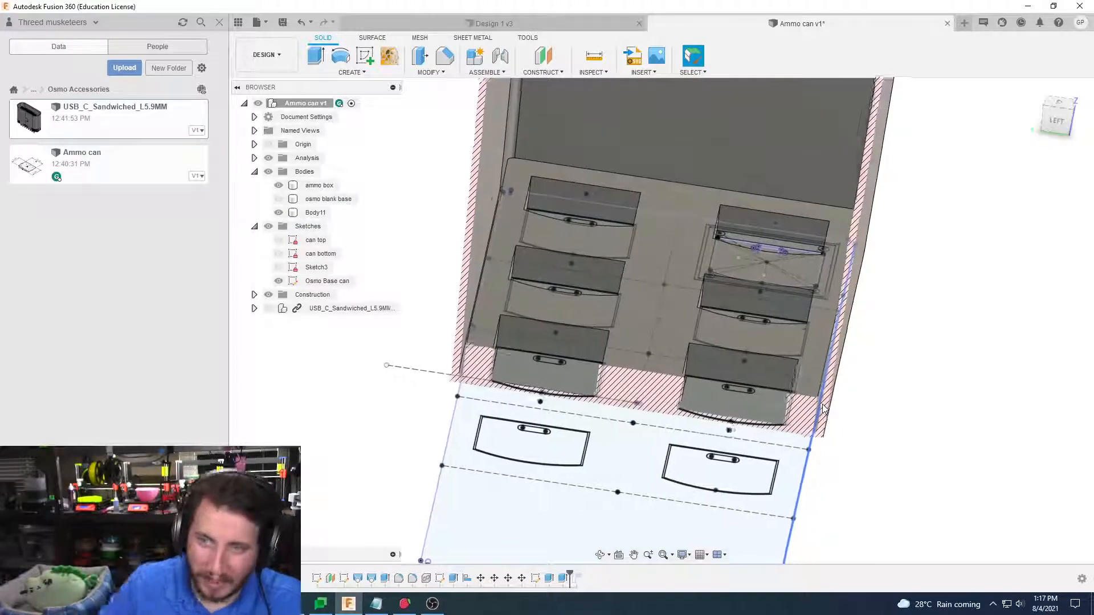
middle_click_drag(828, 405, 906, 439, "shift")
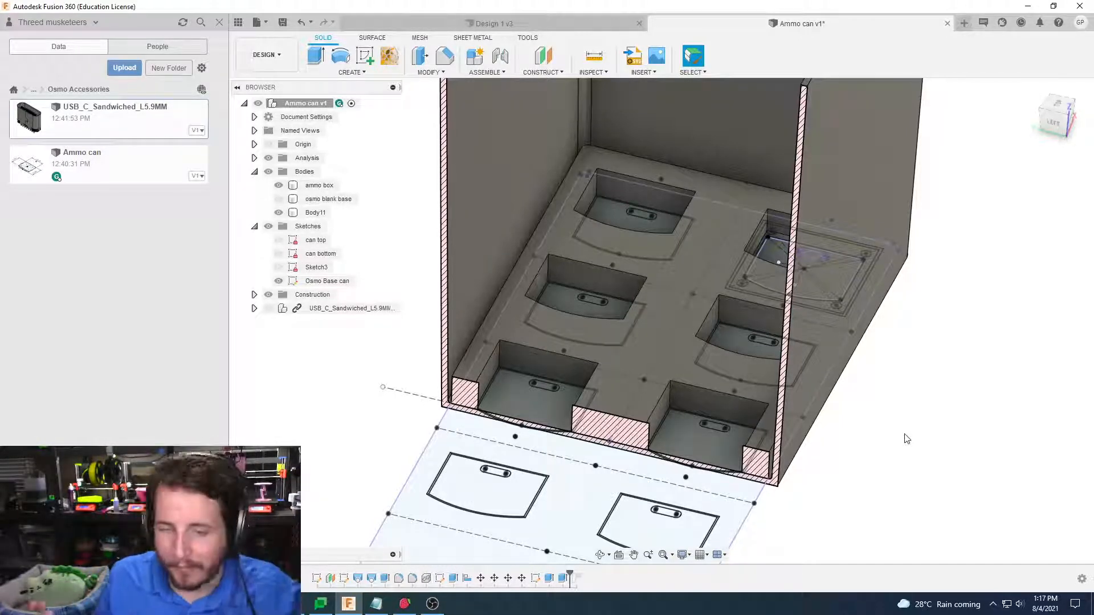
scroll(896, 428, "down", 5)
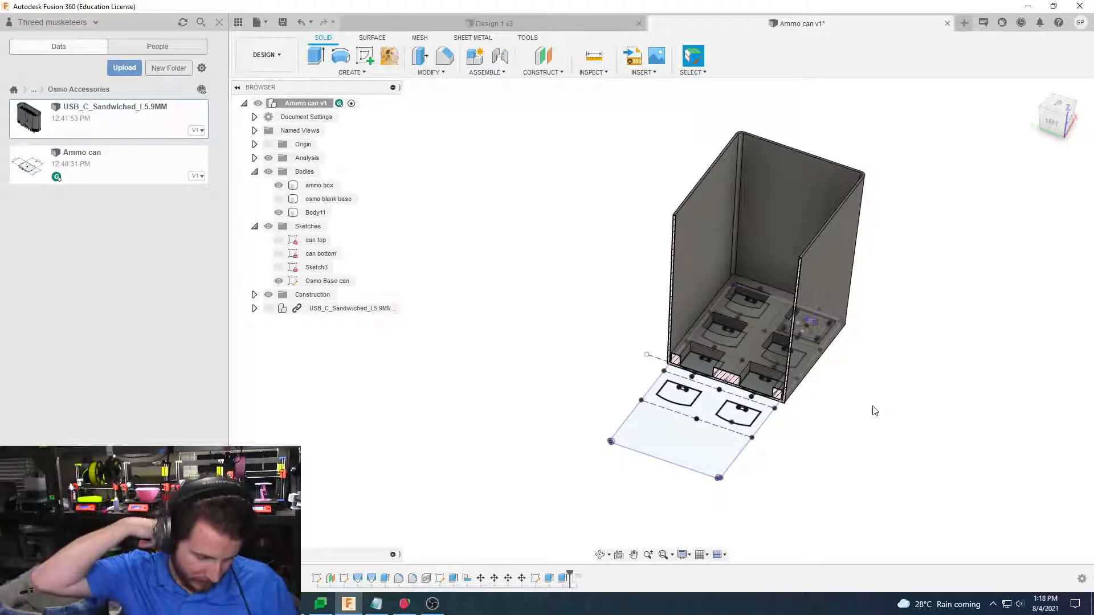
middle_click_drag(874, 410, 895, 408, "shift")
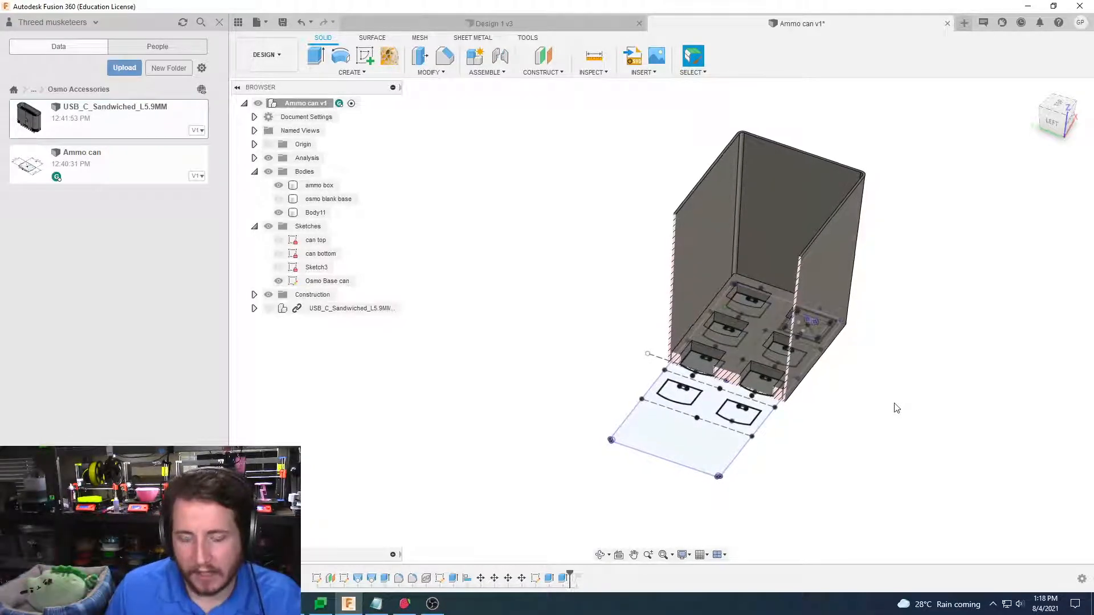
scroll(896, 408, "up", 5)
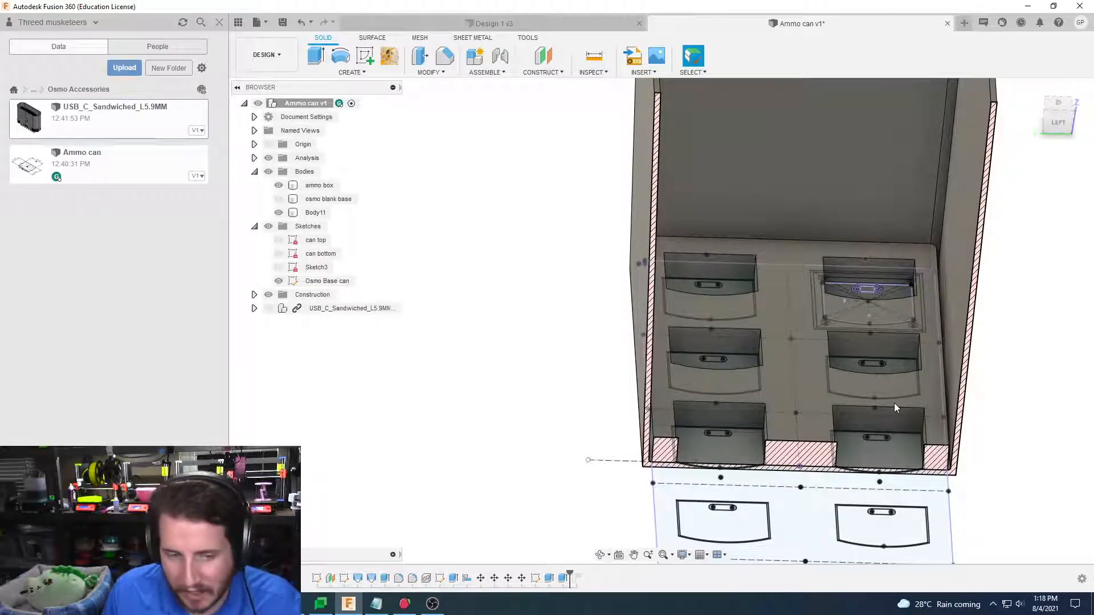
middle_click_drag(894, 402, 507, 412, "shift")
scroll(507, 412, "up", 5)
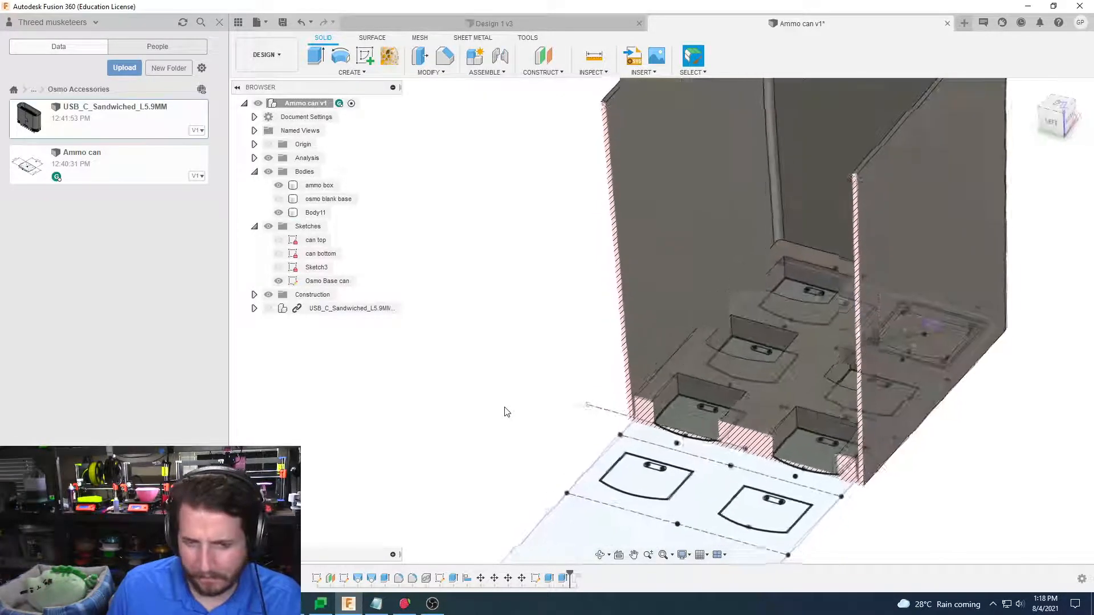
scroll(507, 412, "down", 5)
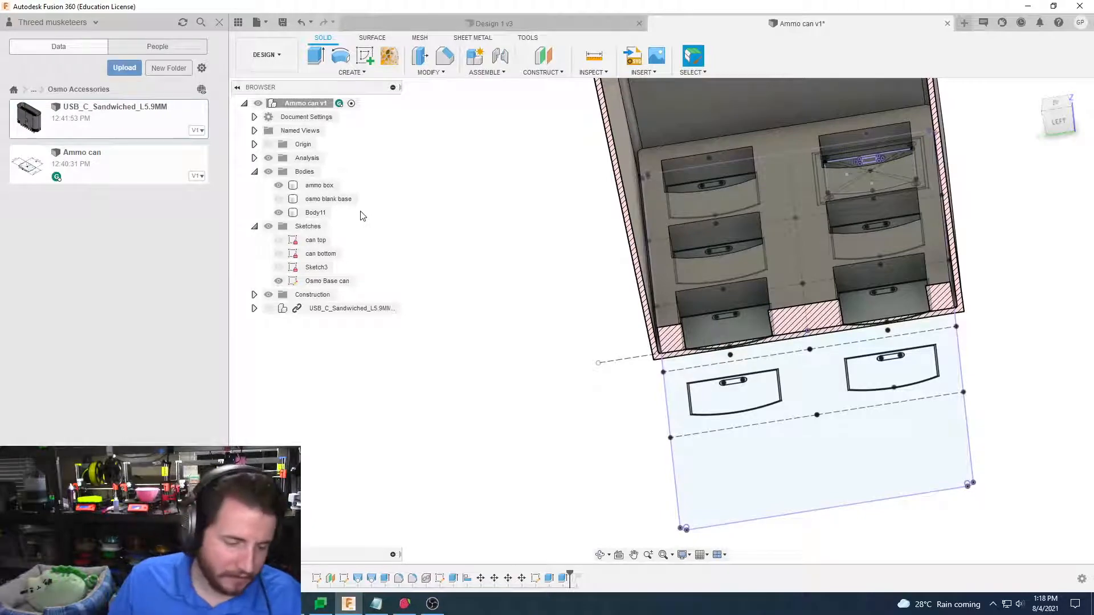
middle_click_drag(363, 216, 445, 317, "shift")
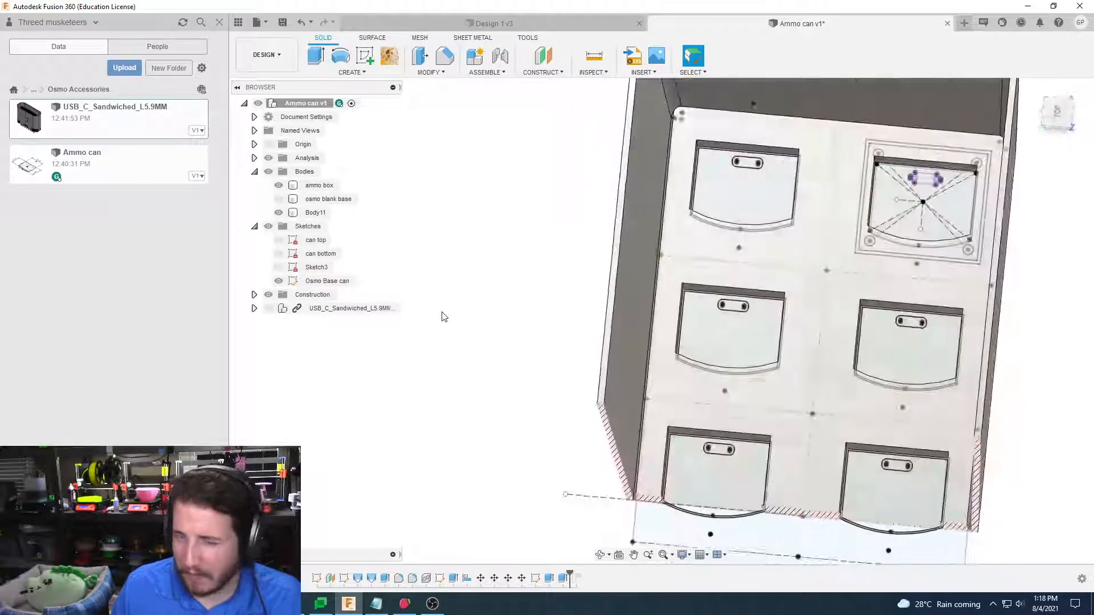
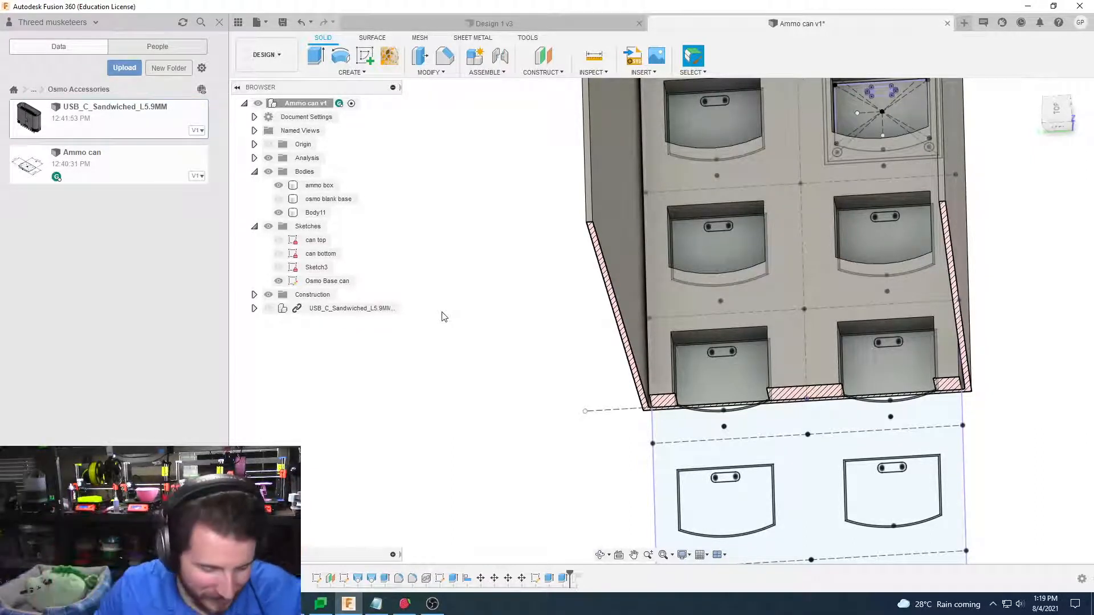
middle_click_drag(441, 312, 446, 310, "shift")
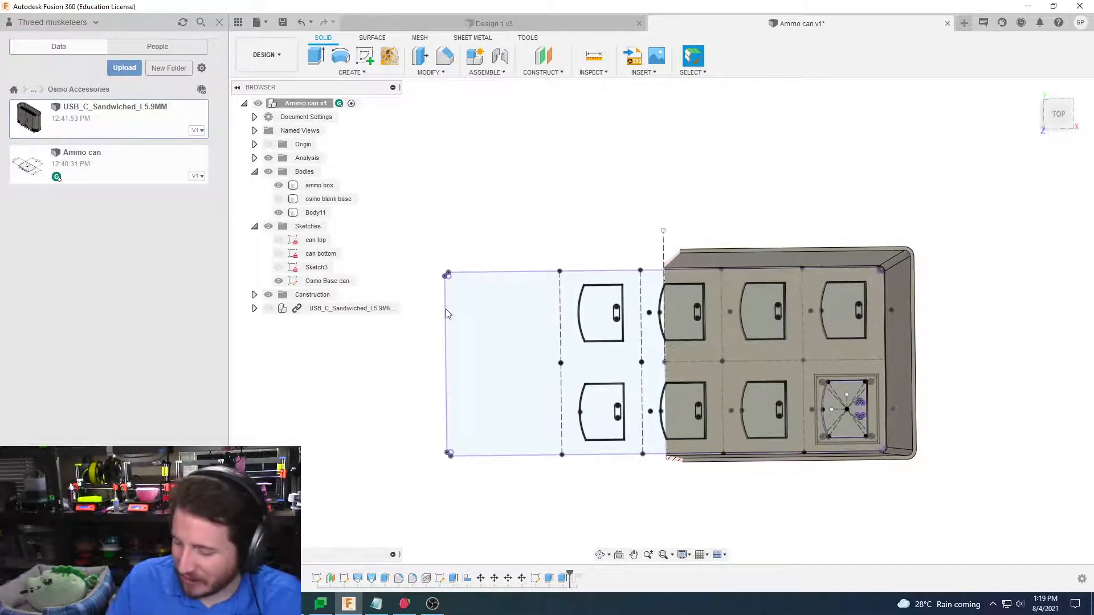
mouse_move(647, 251)
middle_mouse_down("shift")
mouse_move(665, 203)
mouse_move(600, 258)
mouse_move(612, 225)
mouse_move(367, 291)
mouse_move(546, 564)
middle_mouse_up("shift")
scroll(664, 203, "up", 3)
scroll(600, 258, "up", 3)
scroll(366, 291, "down", 3)
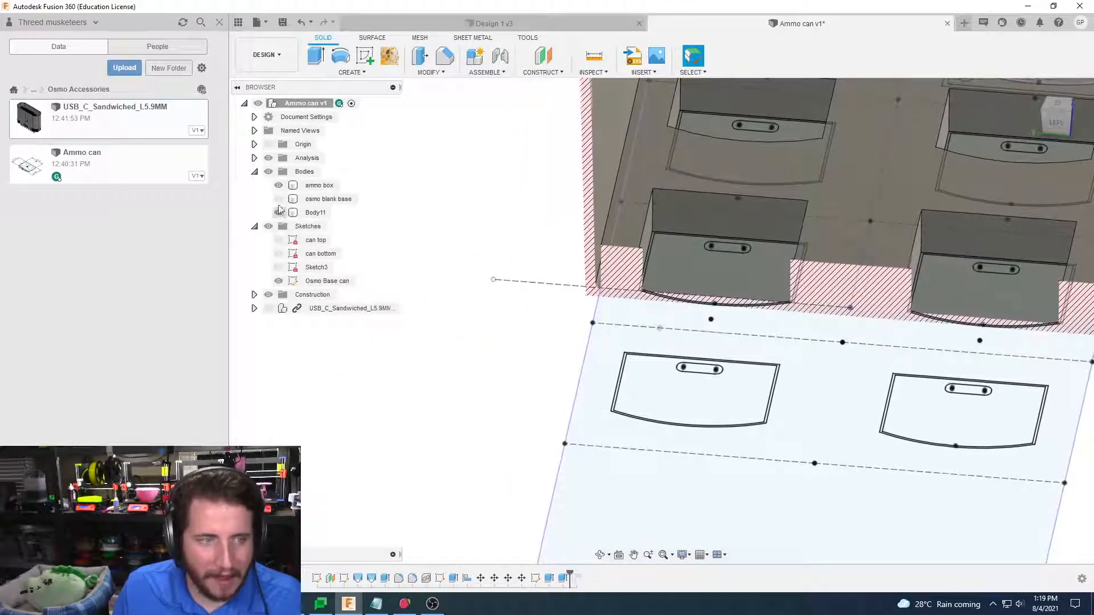
Hide the ammo box body and turn off the section analysis so only the tray body is shown
left_click(278, 185)
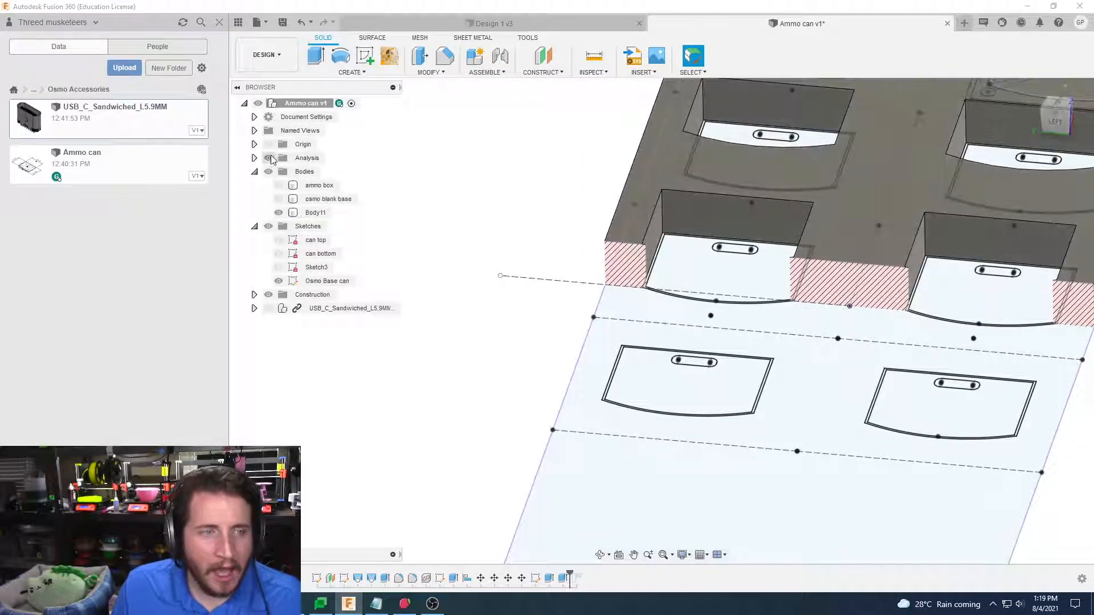
left_click(269, 158)
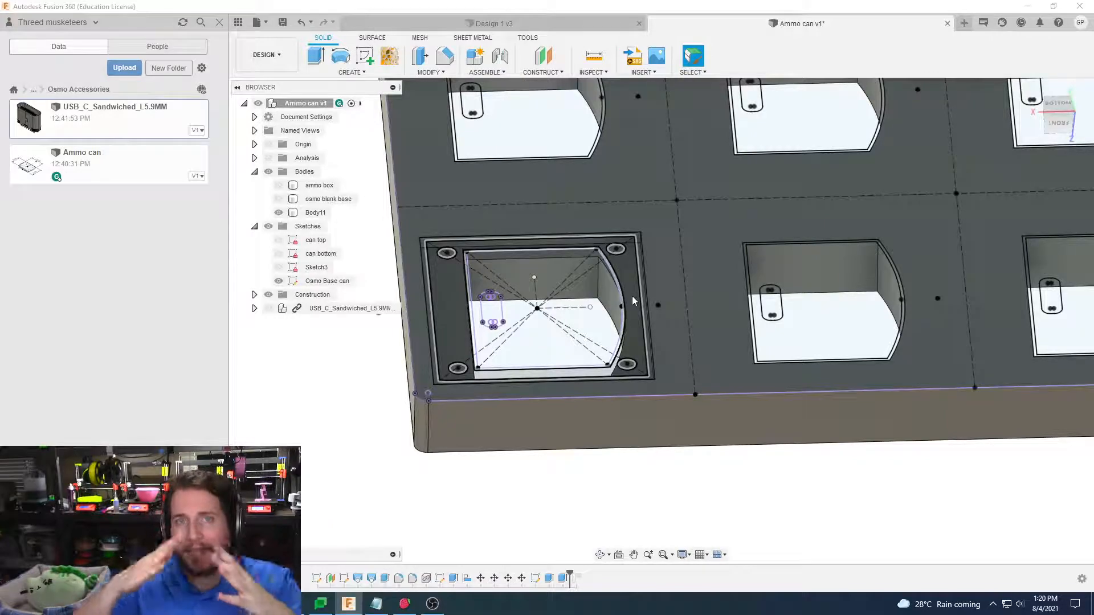
Inspect the tray's underside, comparing the recess and corner circles of the first pocket with the seven remaining pockets
scroll(631, 364, "down", 4)
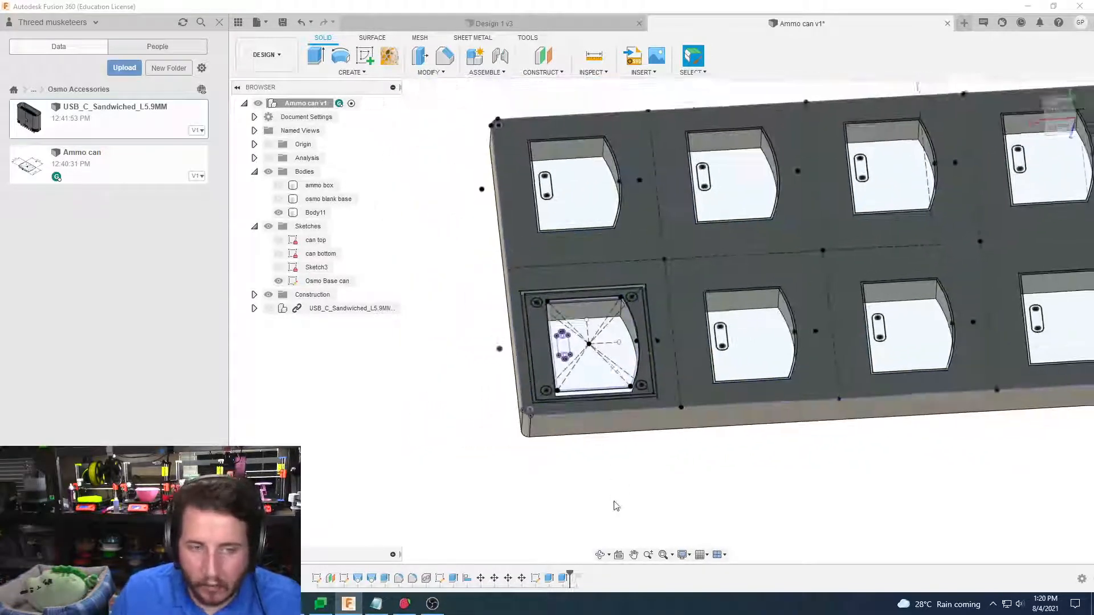
mouse_move(617, 505)
middle_mouse_down("shift")
mouse_move(640, 378)
mouse_move(600, 581)
mouse_move(597, 510)
mouse_move(610, 498)
middle_mouse_up("shift")
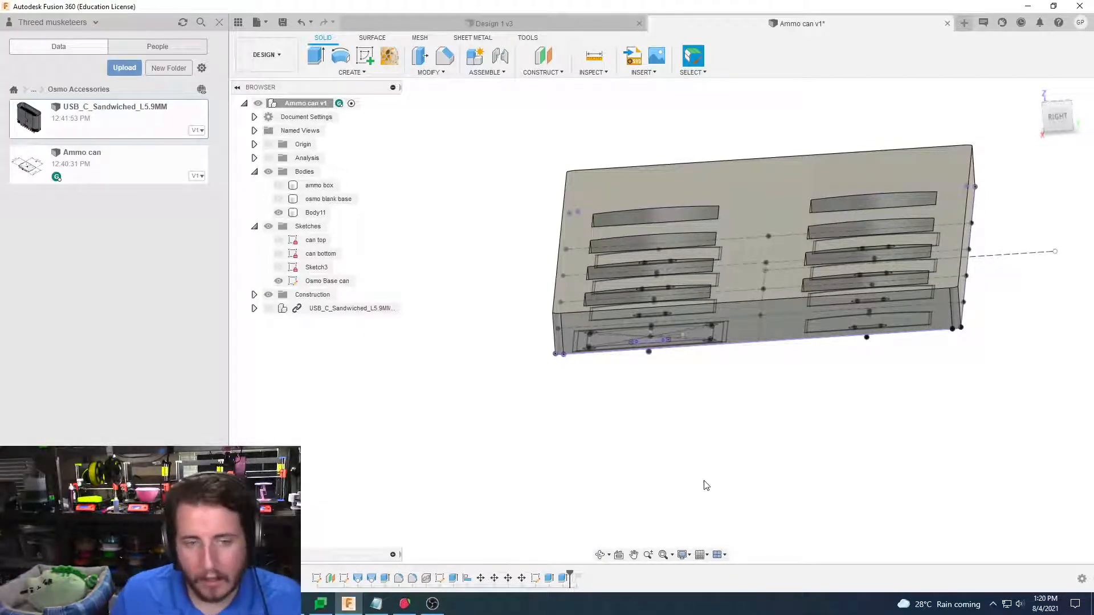
middle_click_drag(708, 483, 699, 480, "shift")
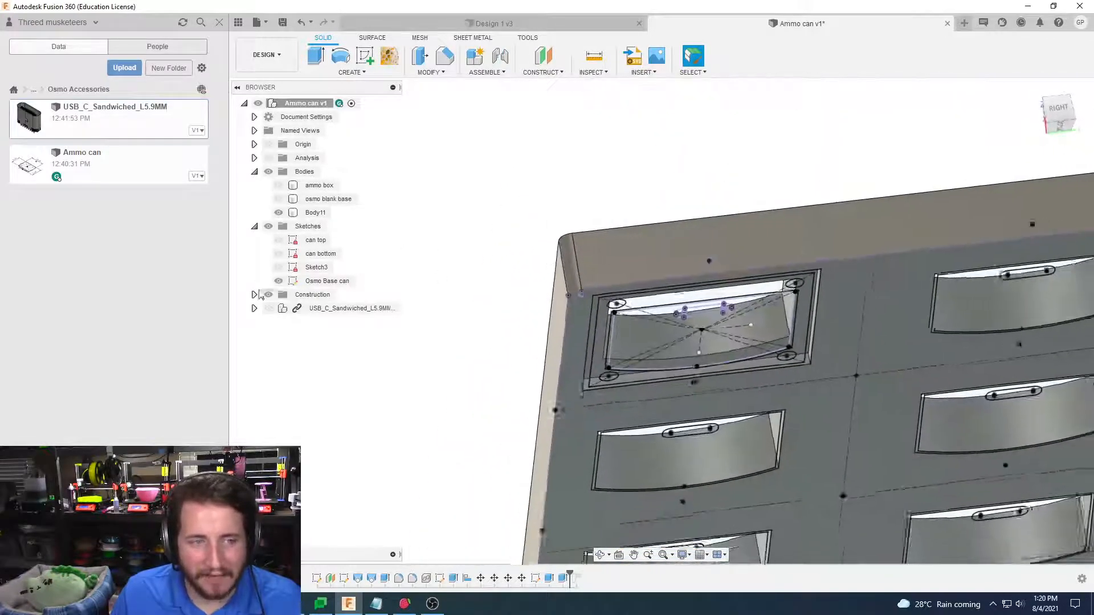
left_click(255, 295)
left_click(255, 296)
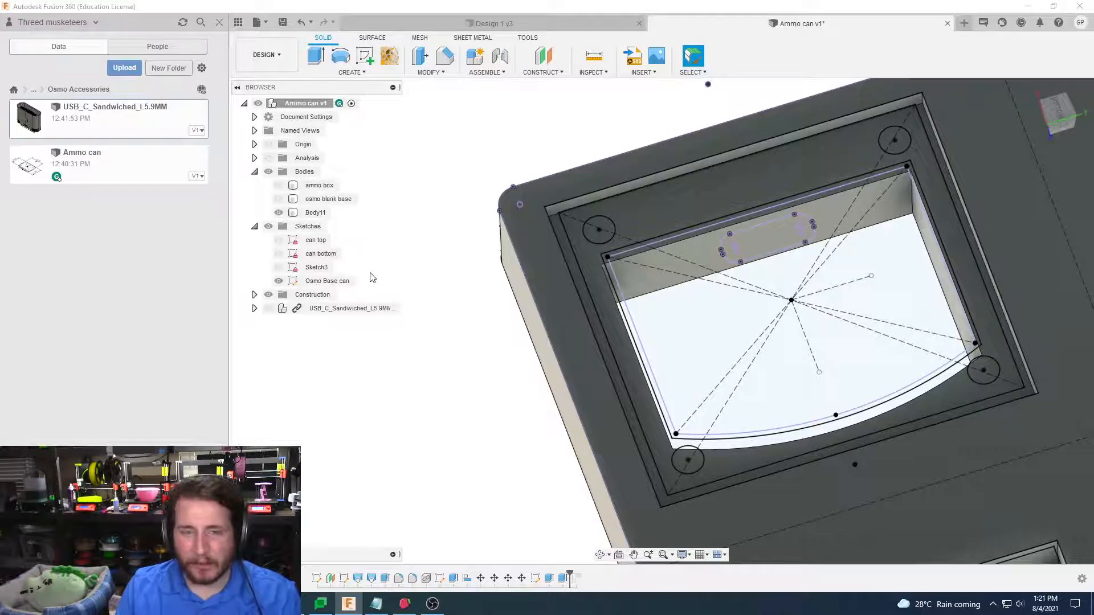
scroll(371, 277, "down", 5)
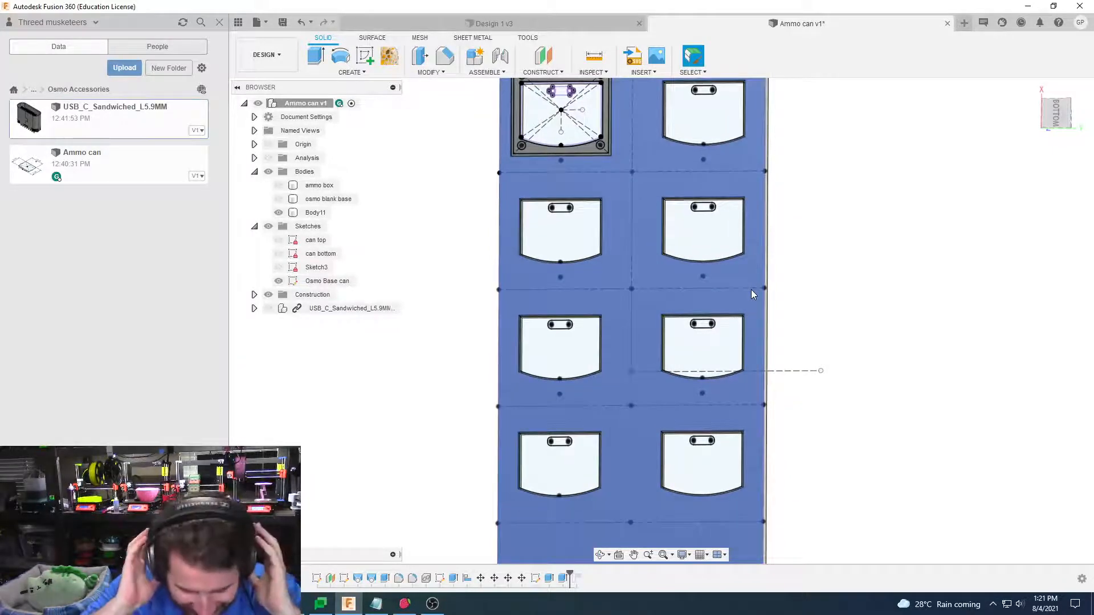
key("Escape")
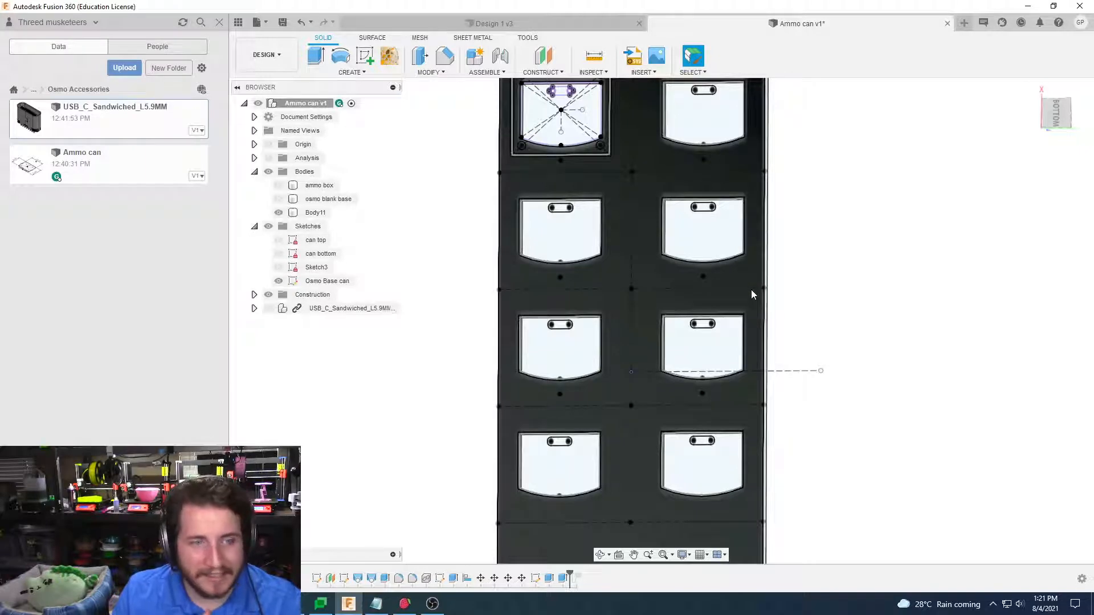
scroll(789, 307, "down", 3)
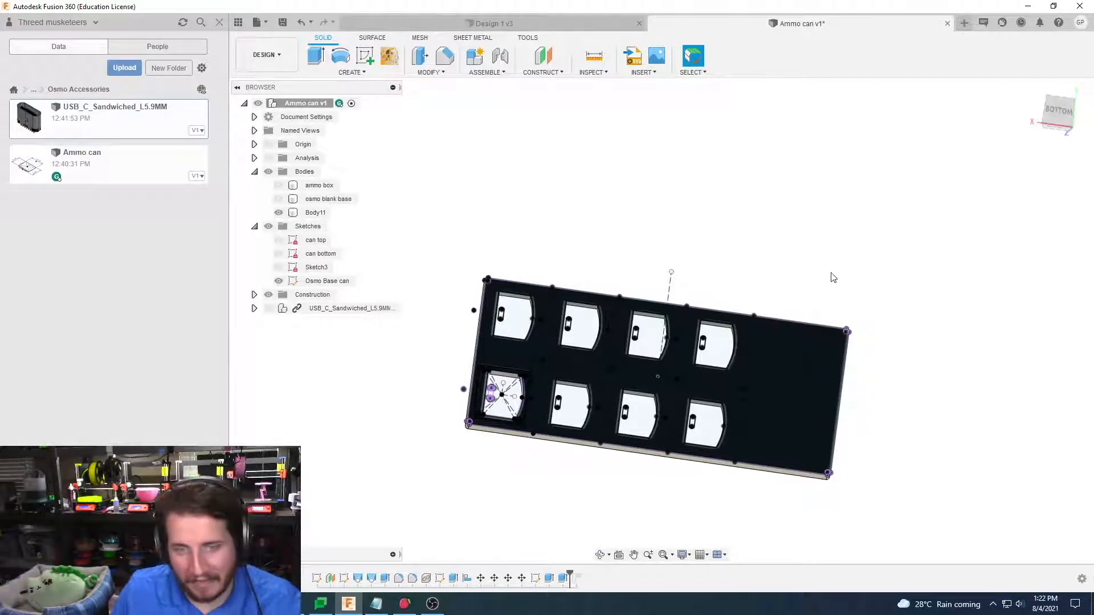
middle_click_drag(831, 277, 451, 489, "shift")
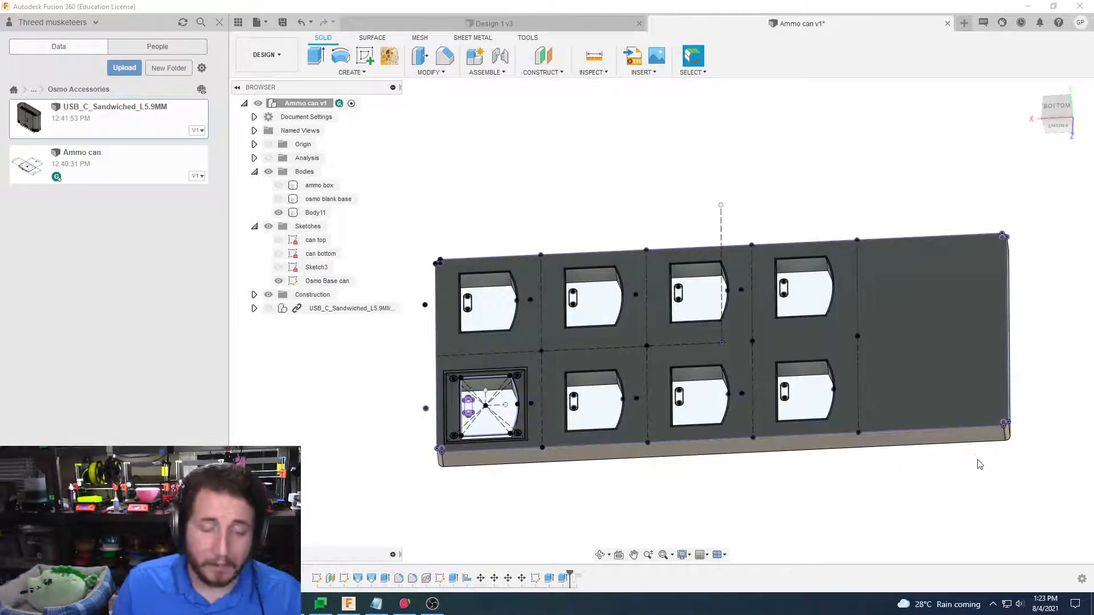
left_click(826, 458)
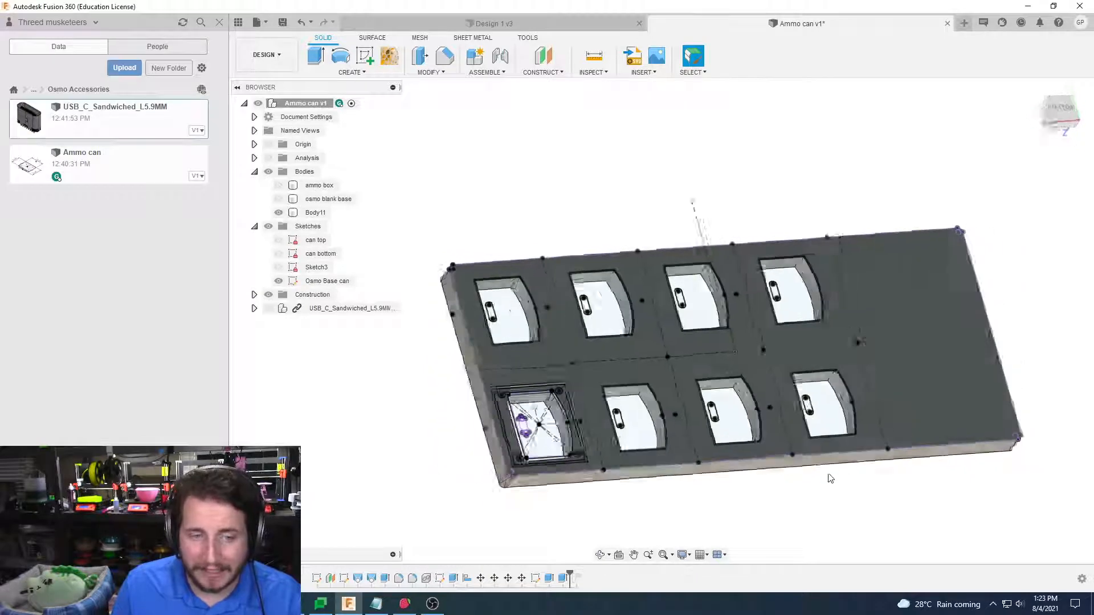